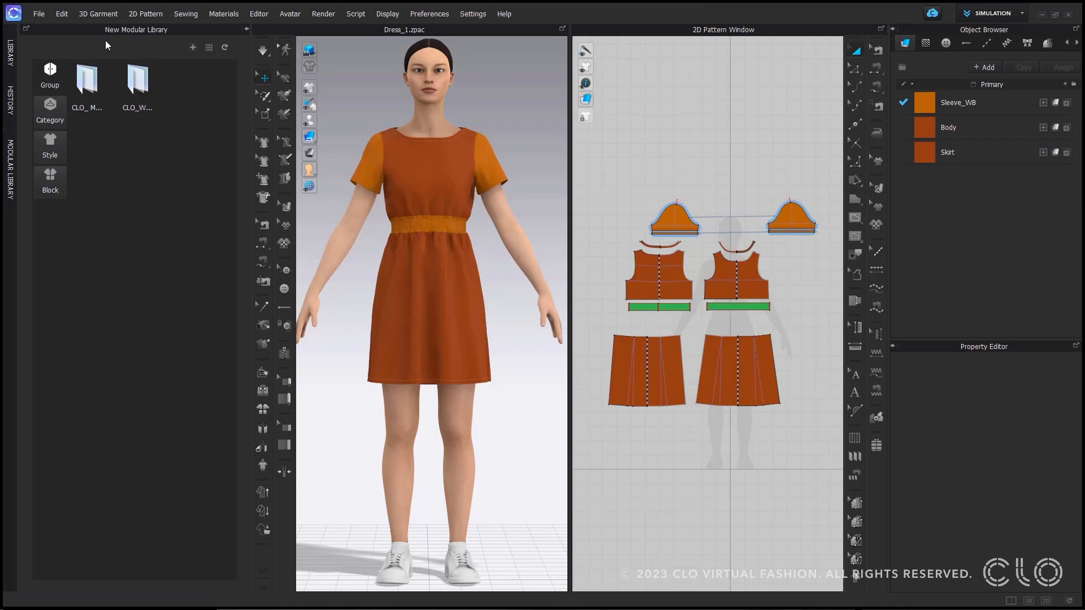
Start saving the garment as a modular style and add the Demo folder to the groups
left_click(38, 14)
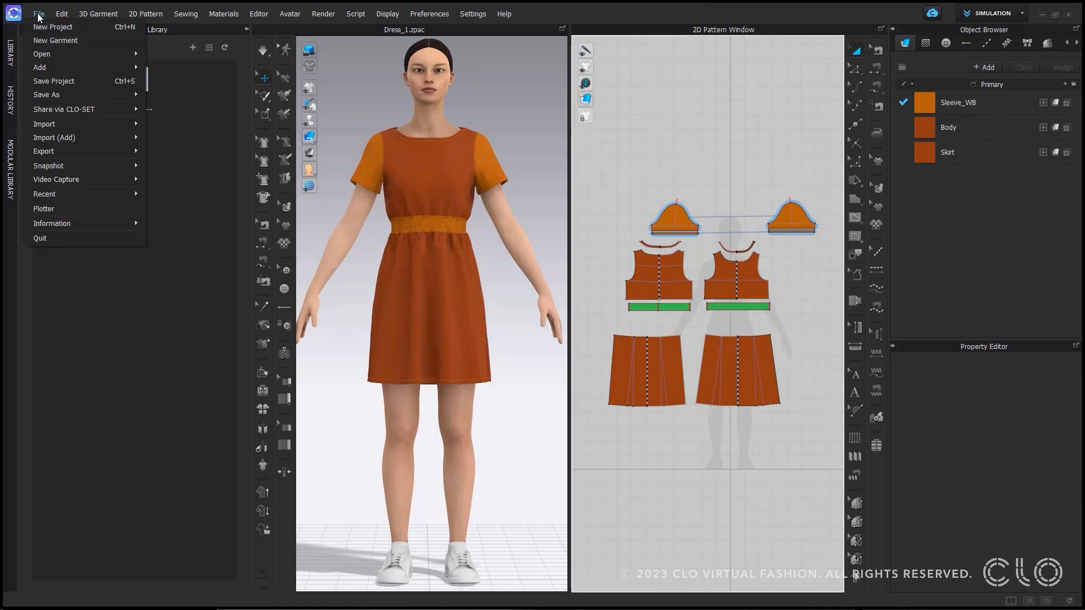
mouse_move(79, 90)
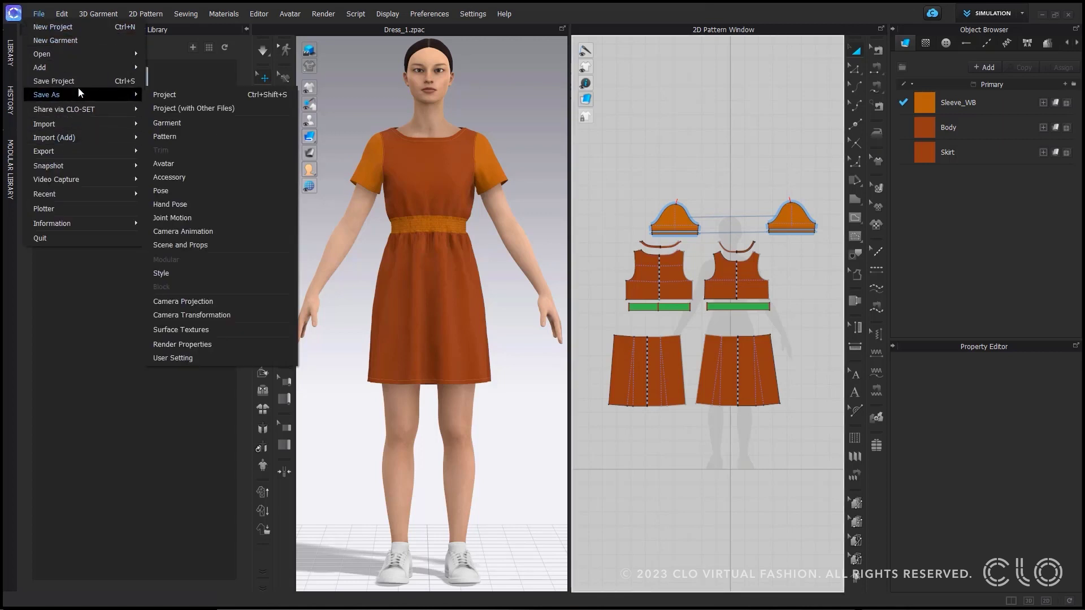
left_click(194, 274)
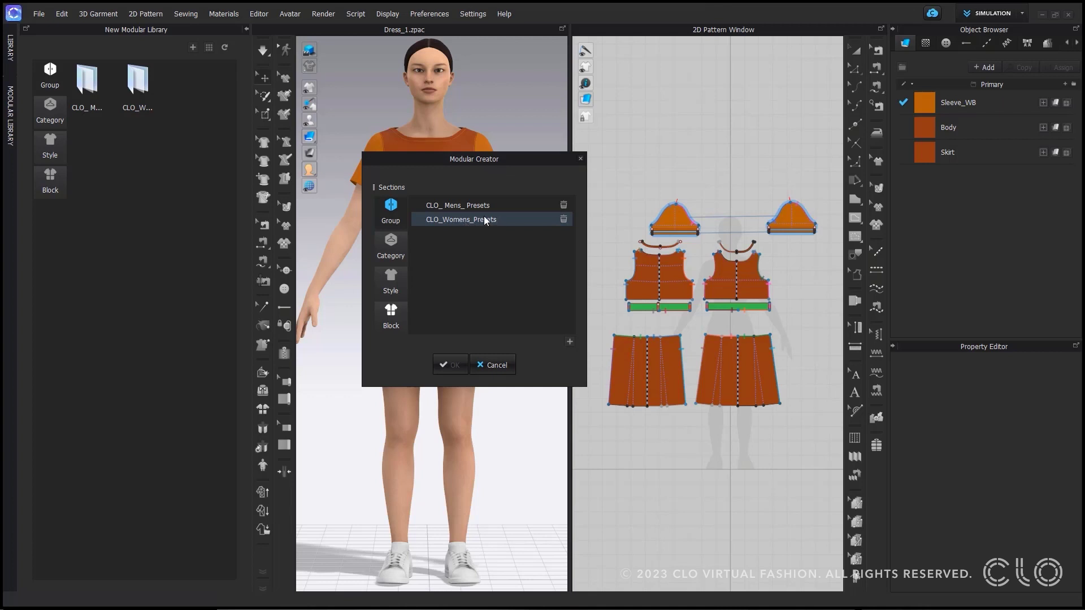
left_click(569, 342)
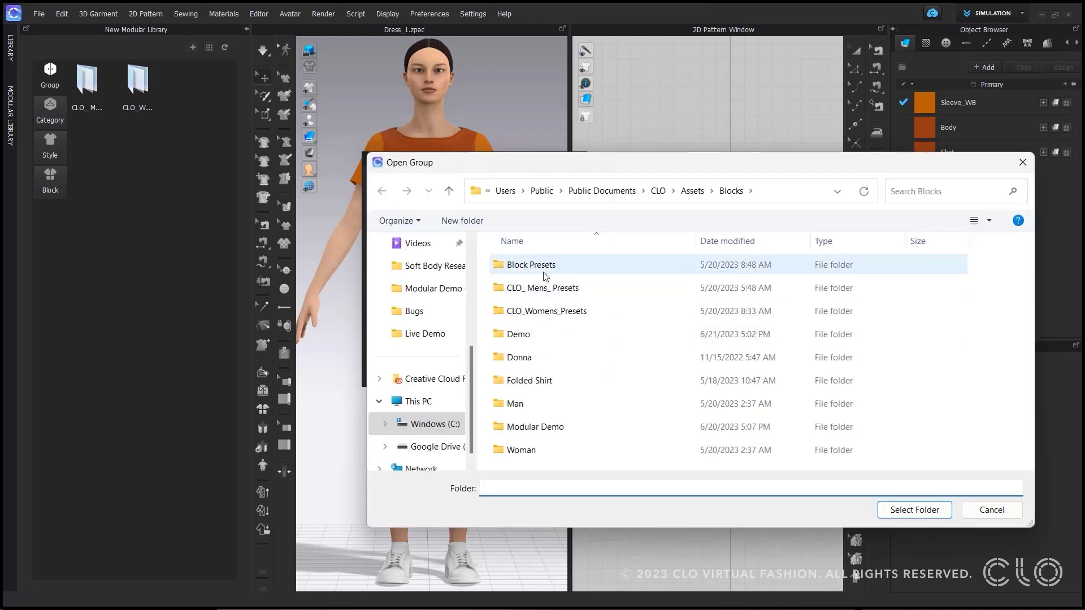
left_click(598, 334)
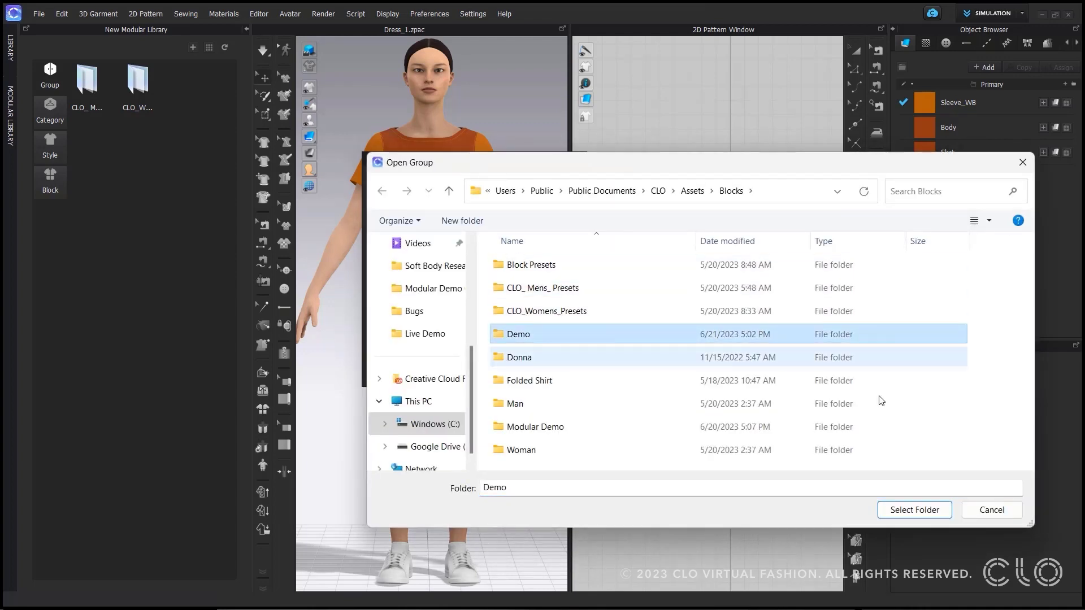
left_click(903, 511)
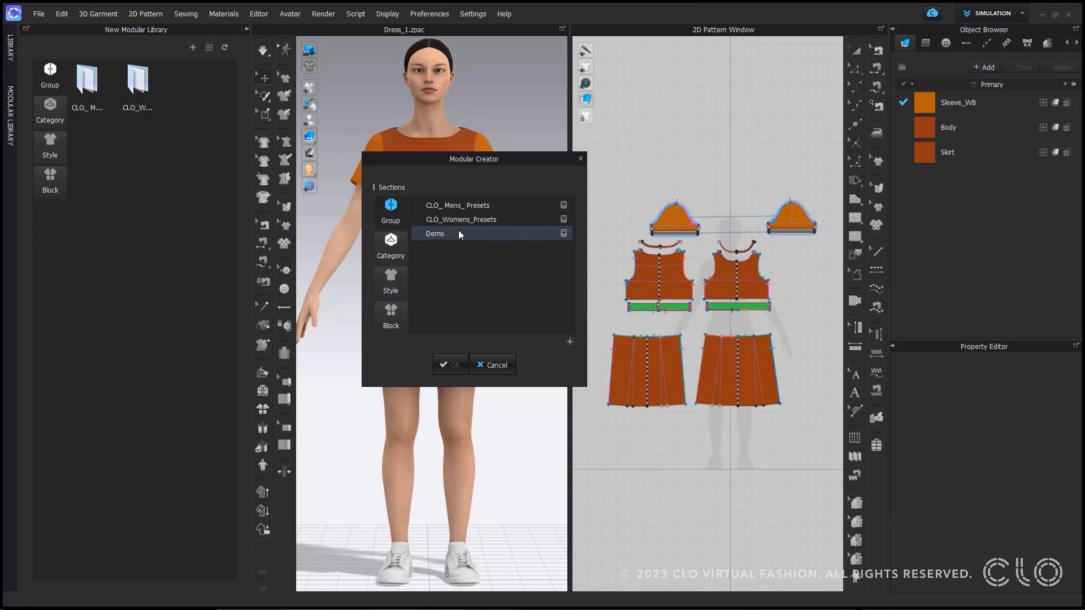
Add a category named Webinar Dress within the Demo group
left_click(402, 243)
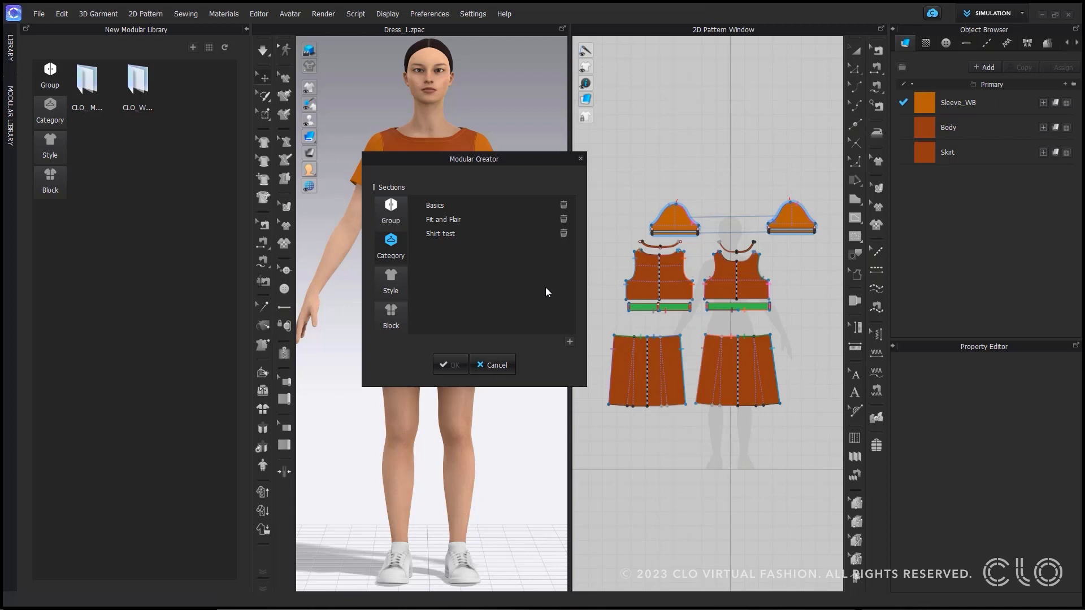
left_click(570, 342)
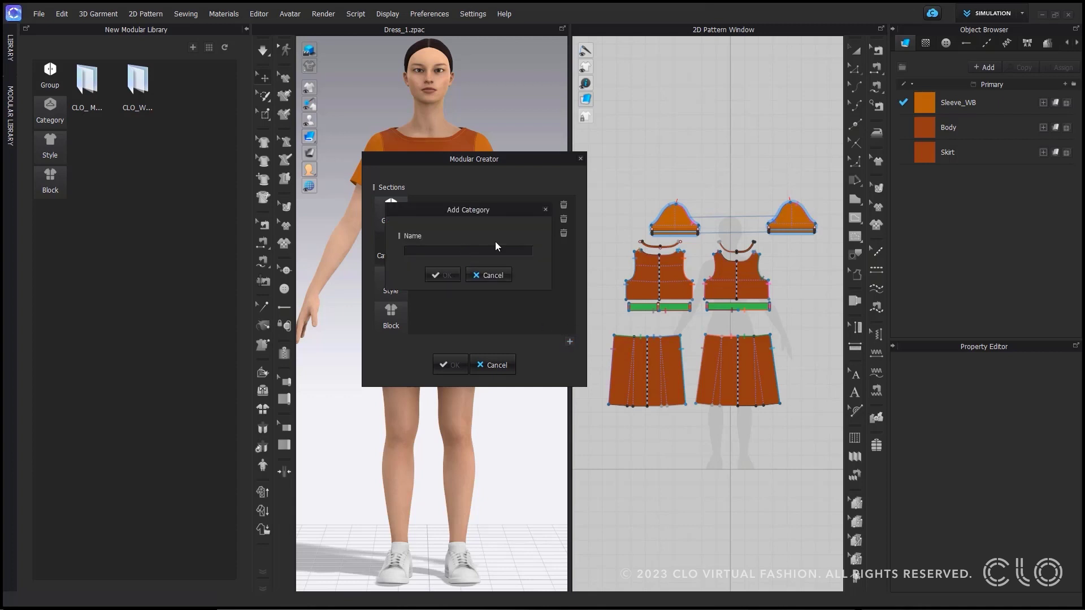
type("Webinar Dress")
key("Return")
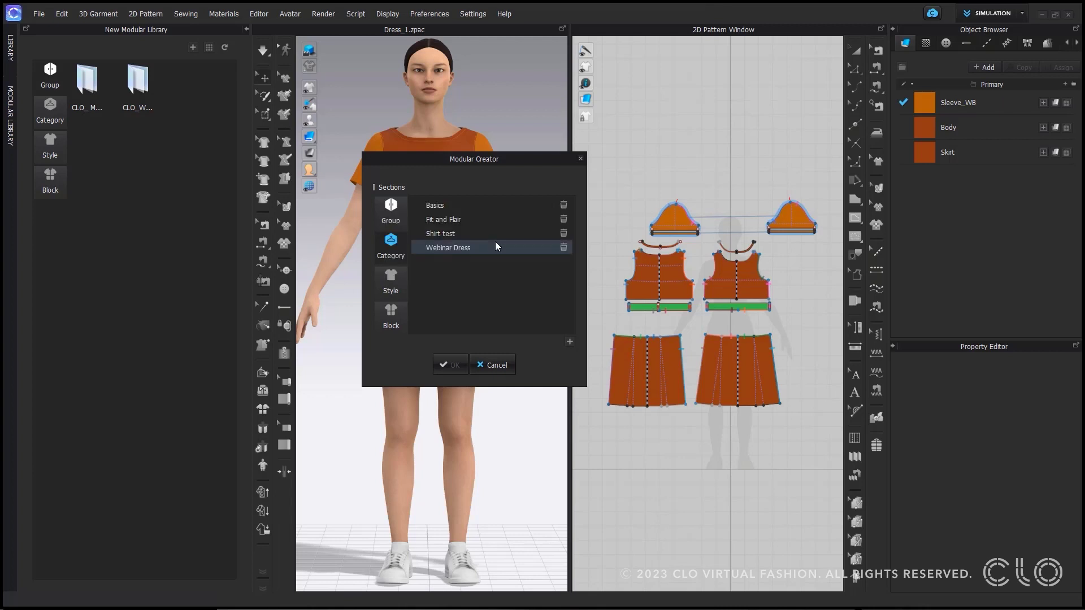
Create a style named Dress_1 in the Webinar Dress category, using the Dress_ image as its new thumbnail
double_click(482, 250)
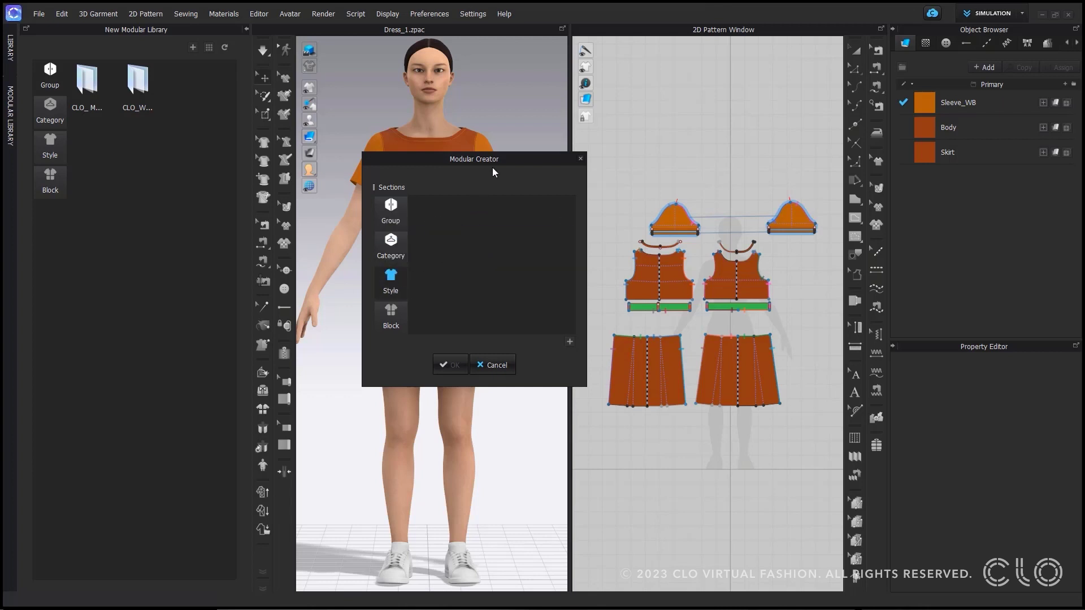
left_click_drag(493, 167, 649, 188)
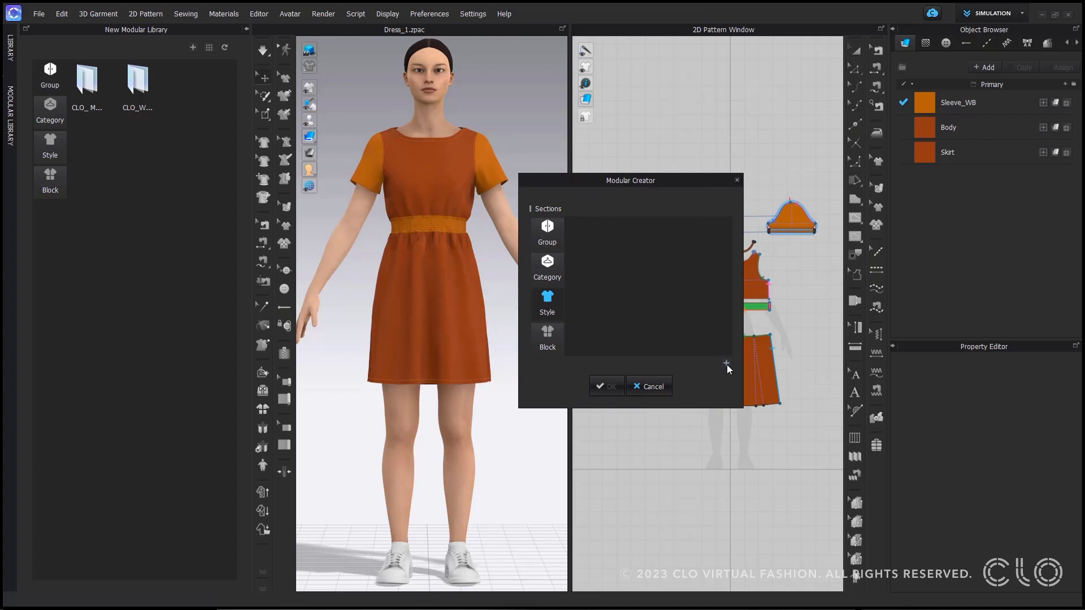
left_click(727, 363)
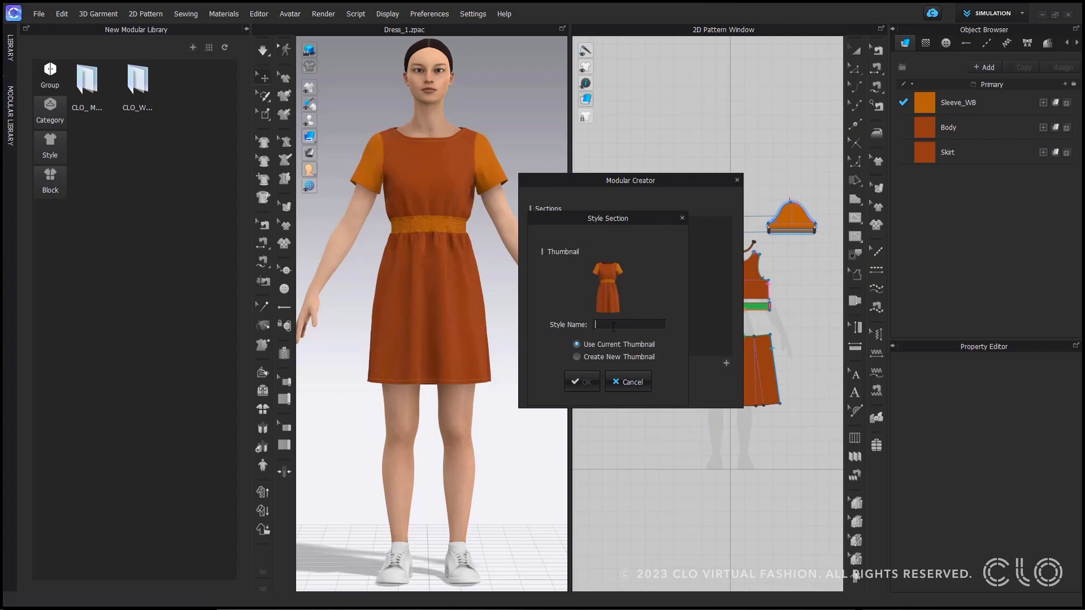
type("Dress_1")
left_click(592, 357)
scroll(704, 399, "down", 5)
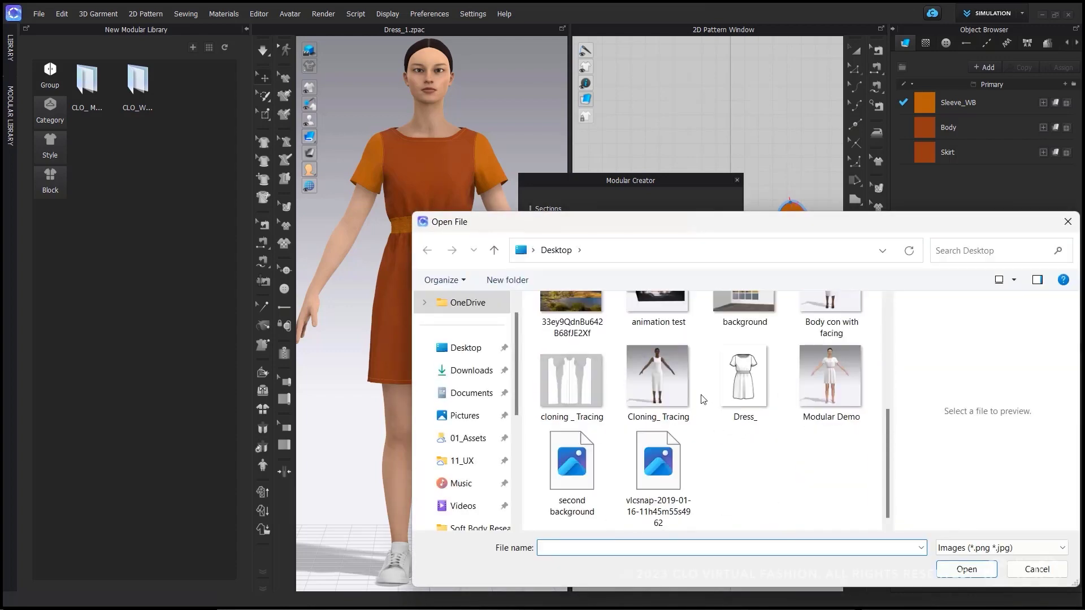
left_click(744, 384)
left_click(967, 569)
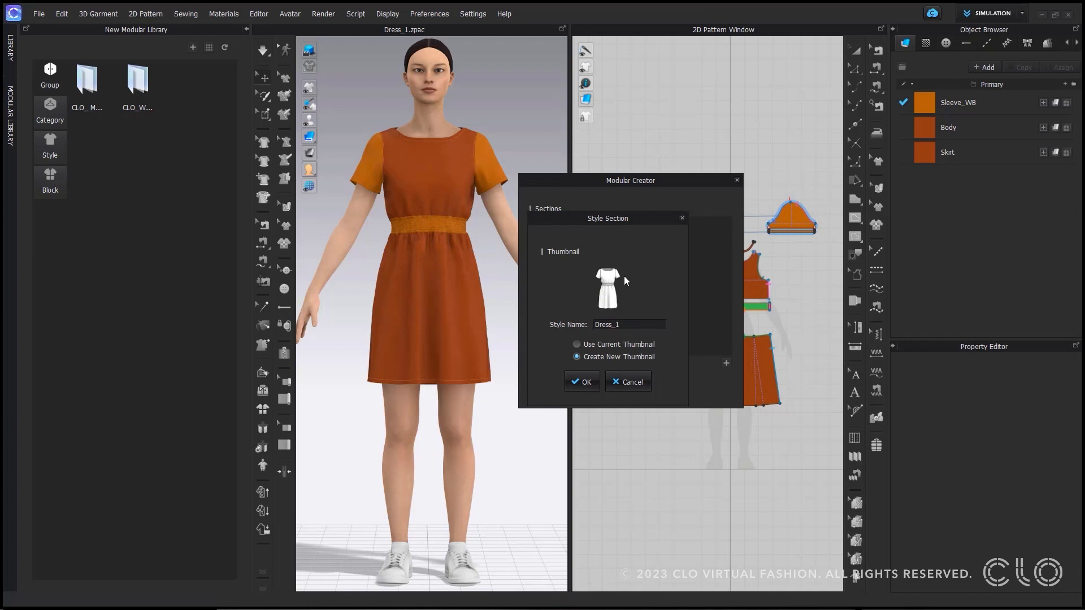
left_click(581, 382)
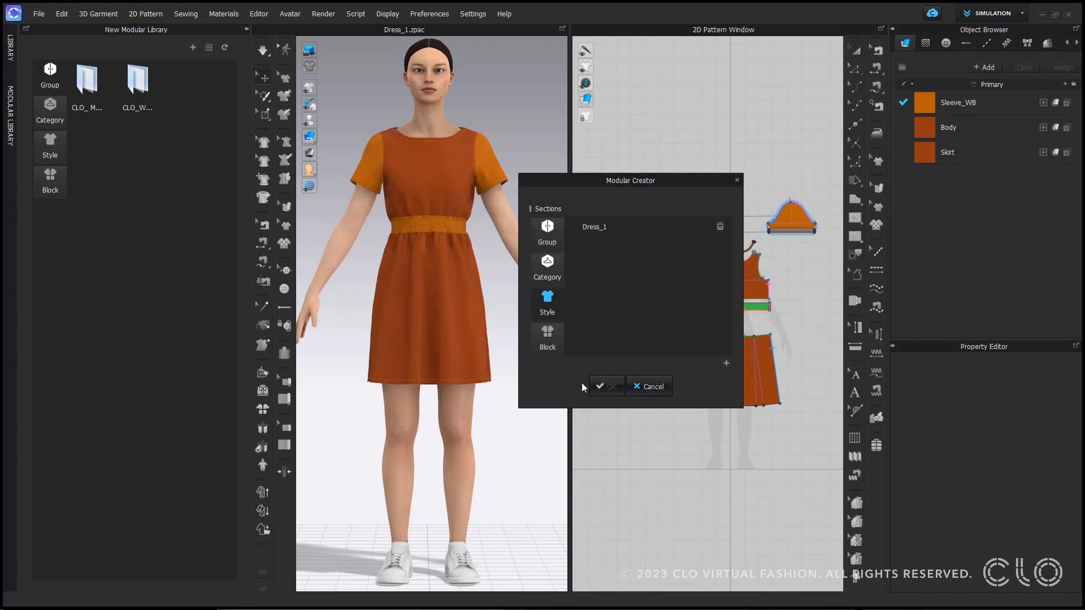
Open the Dress_1 style and add a Front Body block type to it
left_click_drag(646, 175, 502, 158)
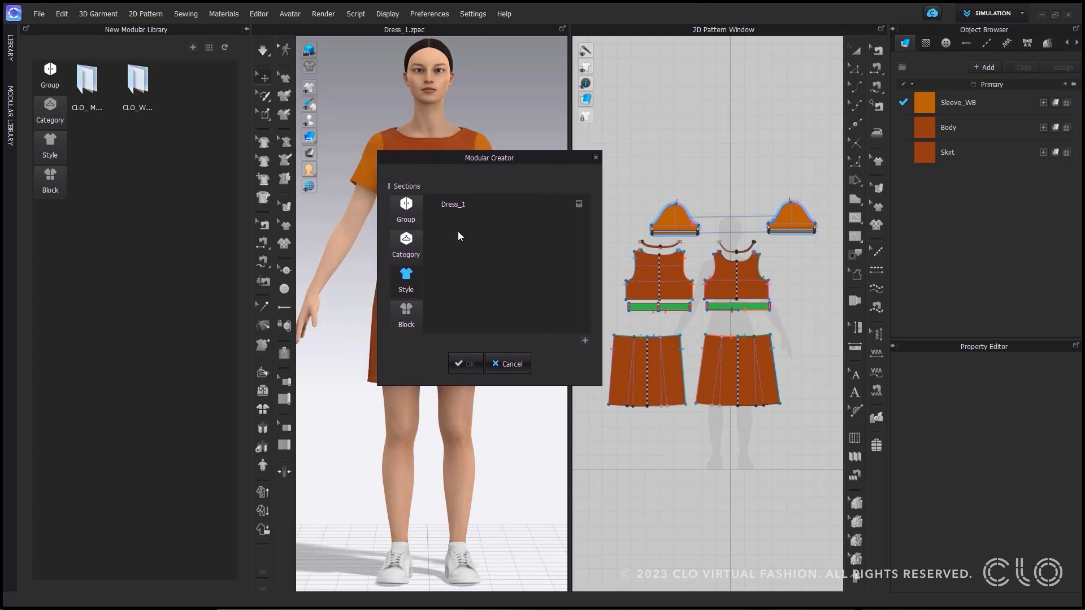
double_click(479, 207)
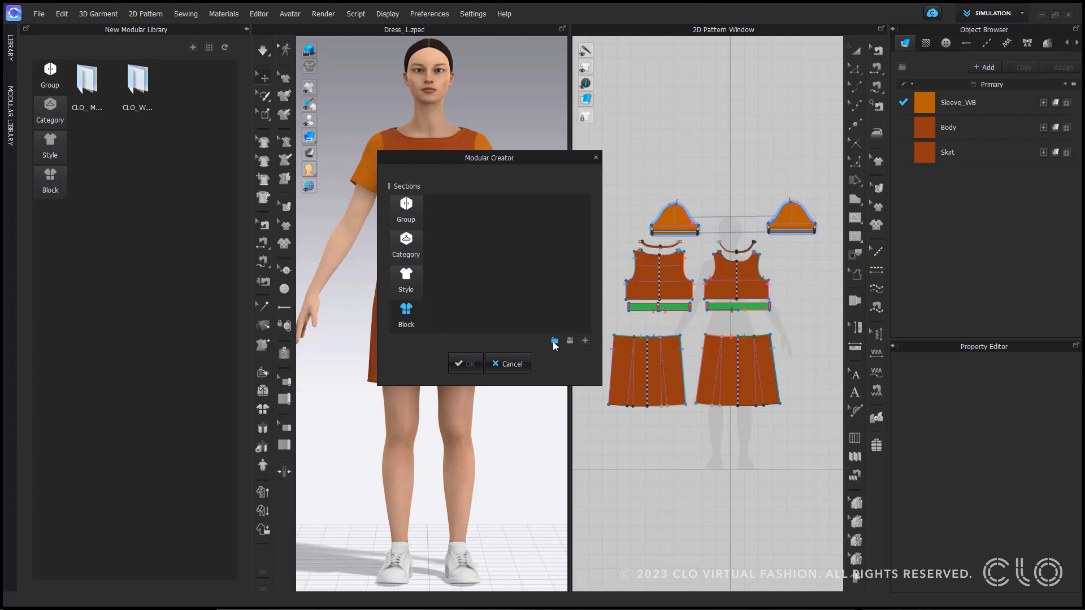
left_click(586, 341)
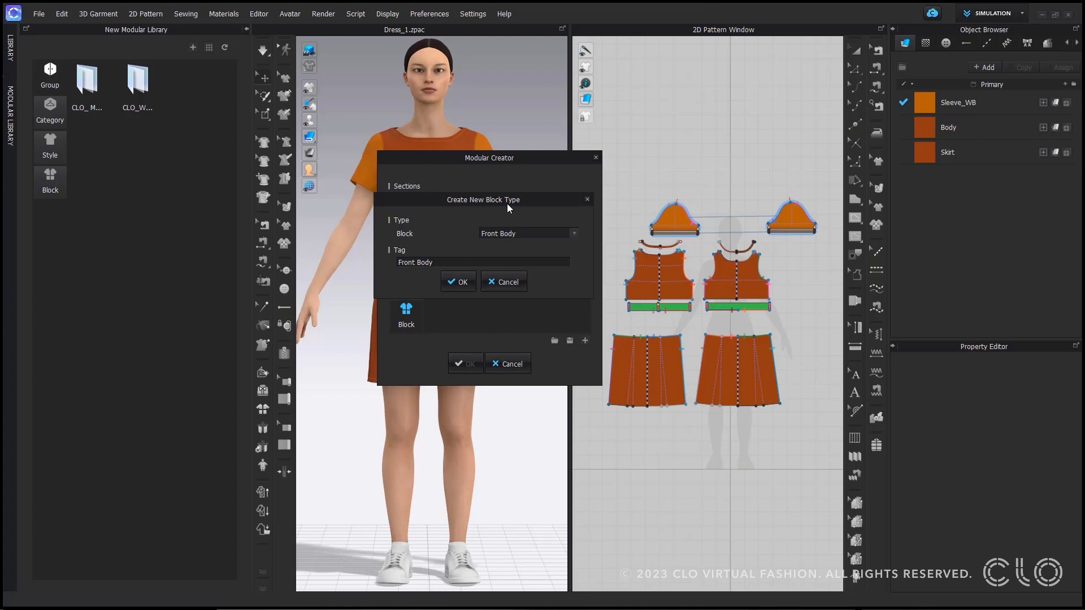
left_click(575, 235)
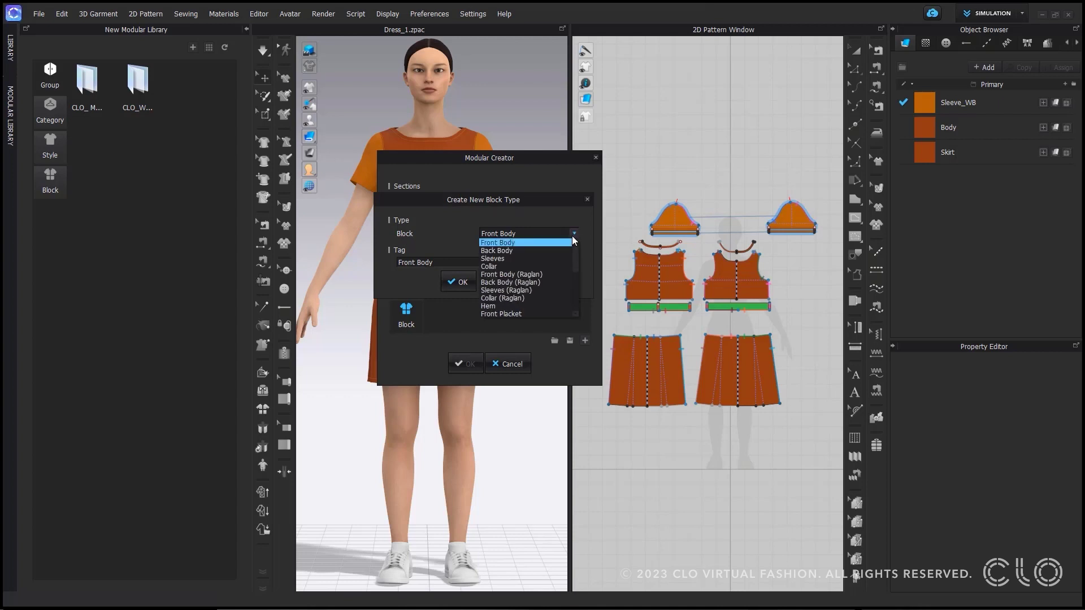
left_click(534, 243)
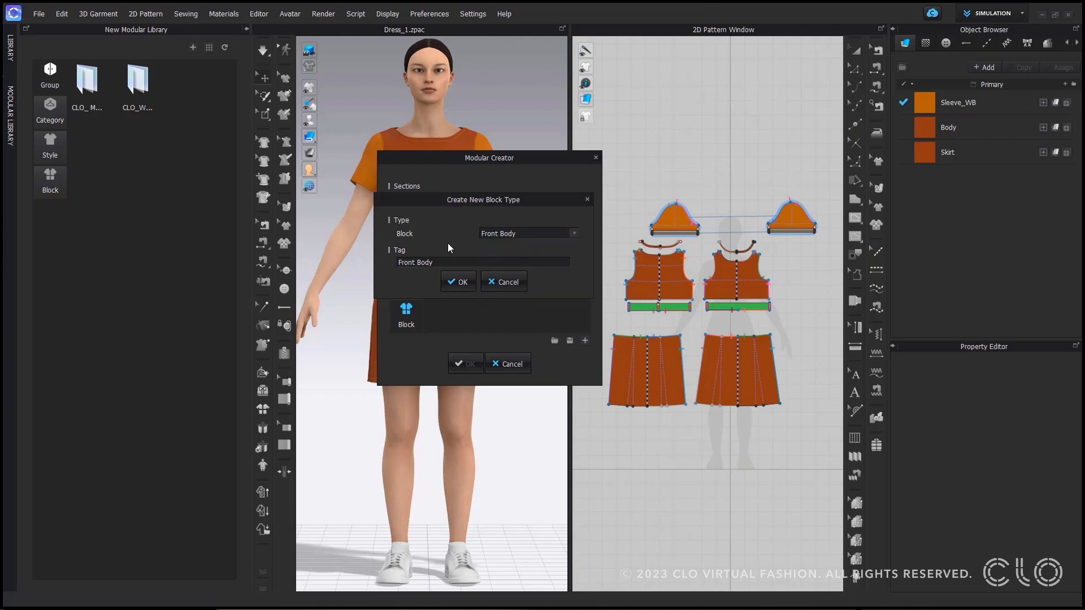
left_click(461, 282)
Add Back Body and Sleeves block types to the Dress_1 style
left_click(586, 340)
left_click(514, 231)
left_click(516, 250)
left_click(483, 278)
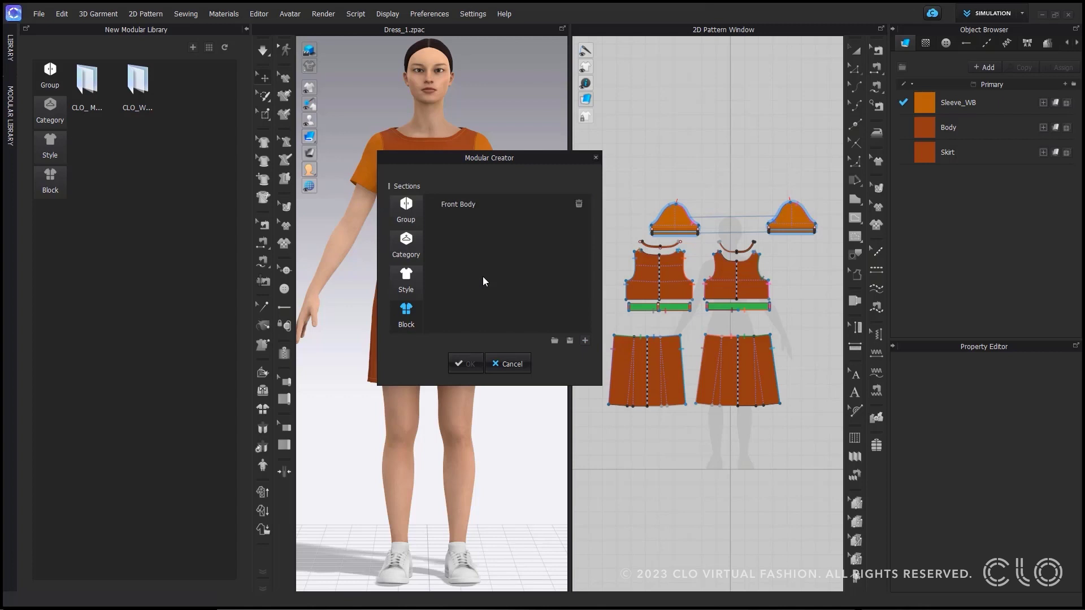
left_click(586, 340)
left_click(520, 233)
left_click(514, 256)
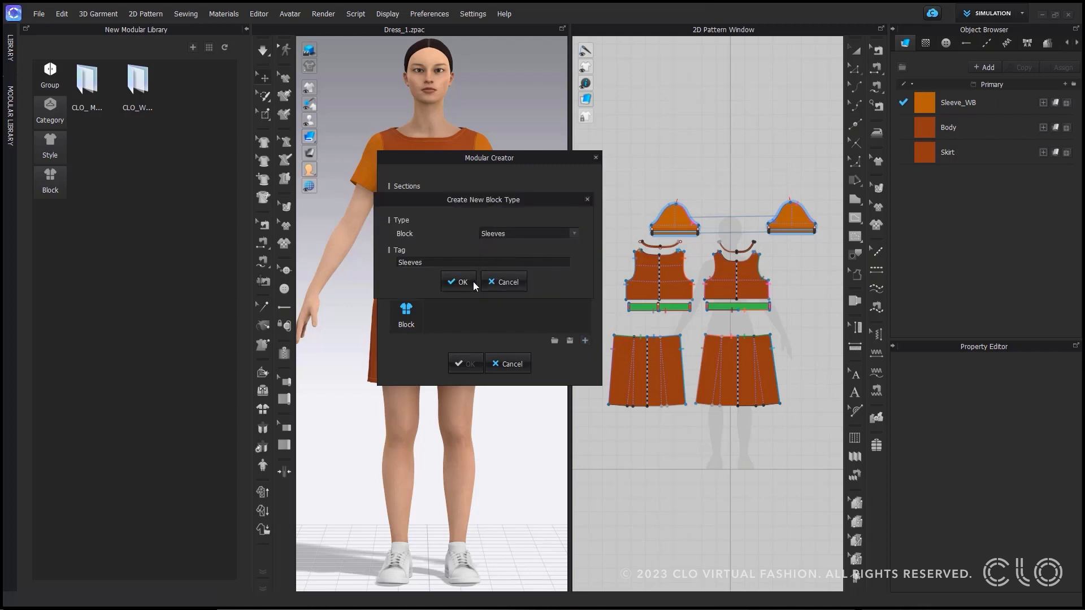
left_click(461, 282)
Add Front Skirt and Back Skirt block types to the Dress_1 style
left_click(585, 340)
left_click(535, 236)
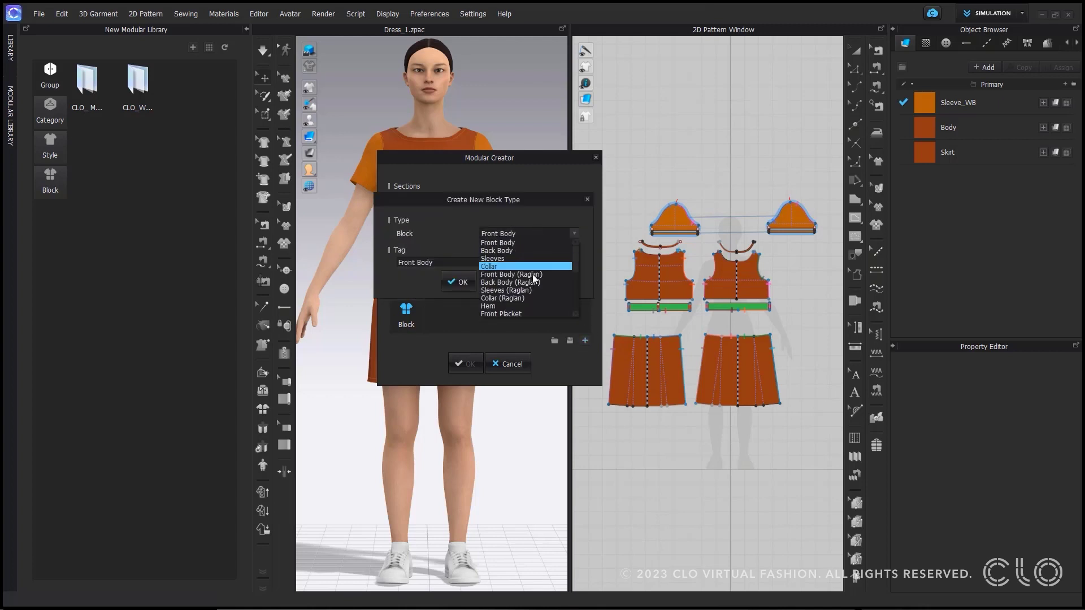
scroll(530, 305, "down", 2)
scroll(530, 304, "up", 3)
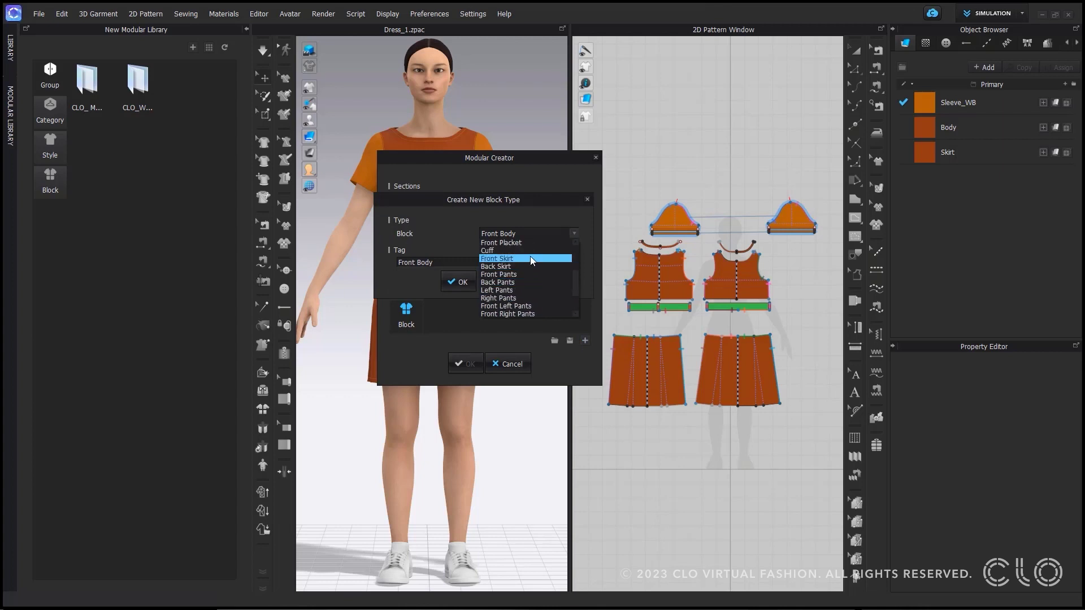
left_click(531, 256)
left_click(461, 282)
left_click(585, 340)
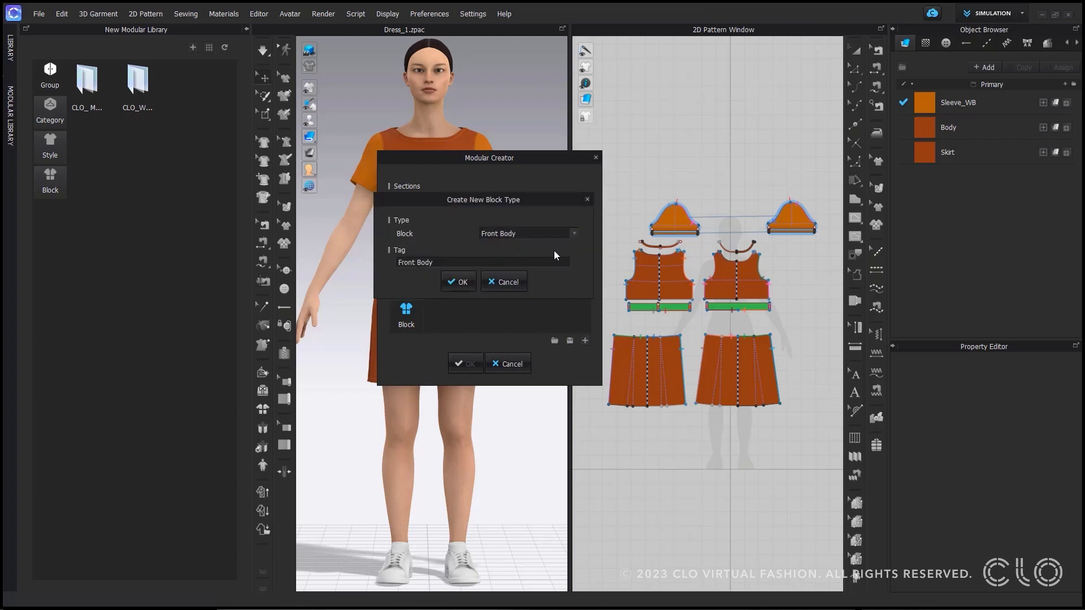
left_click(531, 232)
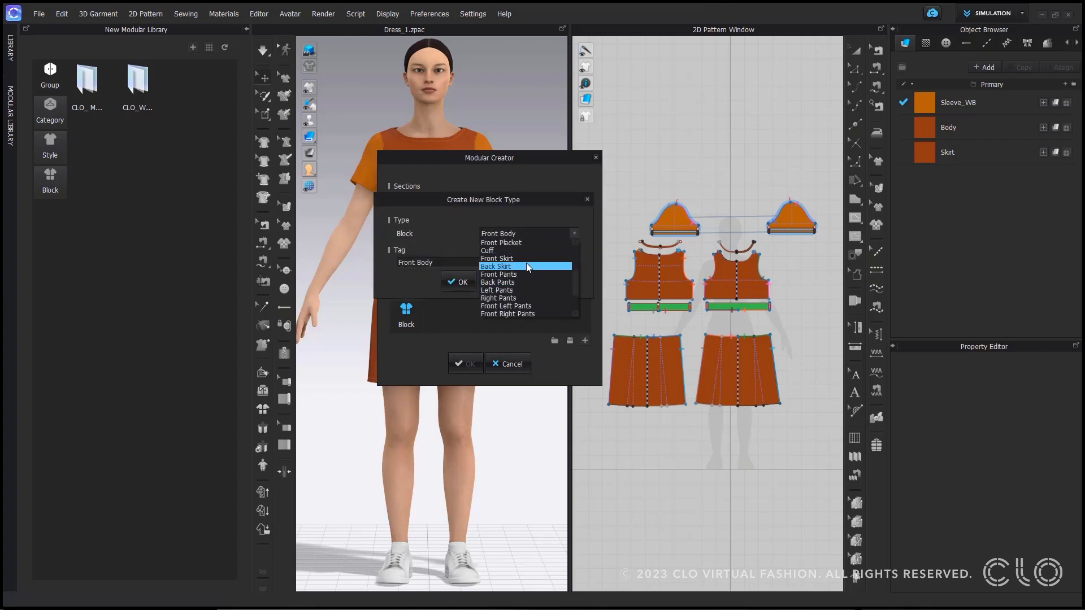
left_click(527, 265)
left_click(460, 282)
Add a Collar block type to the style and delete it from the block list
left_click(585, 340)
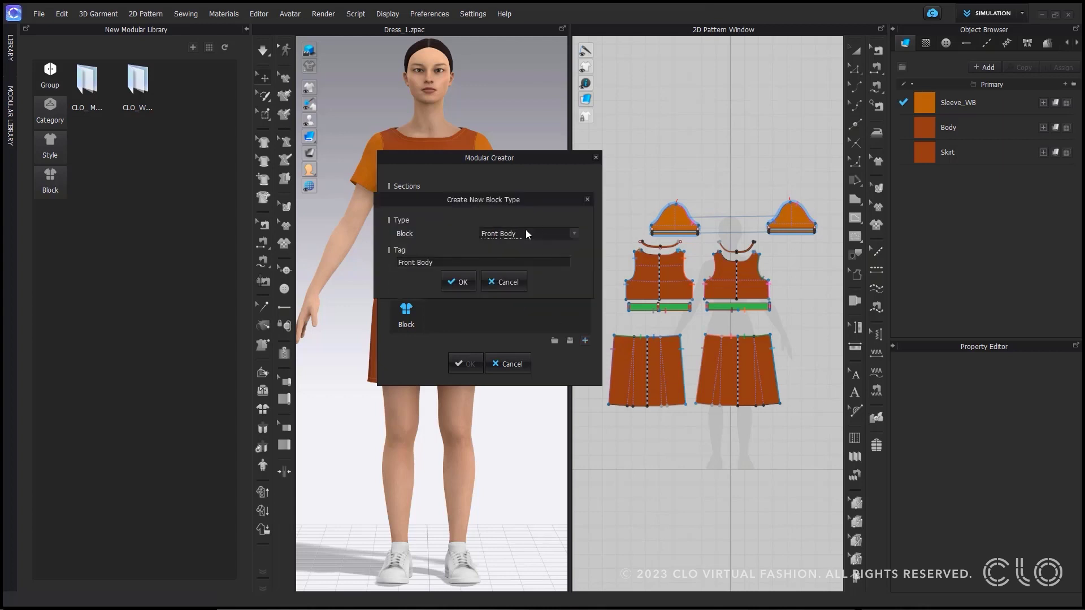
left_click(526, 233)
left_click(521, 270)
left_click(470, 280)
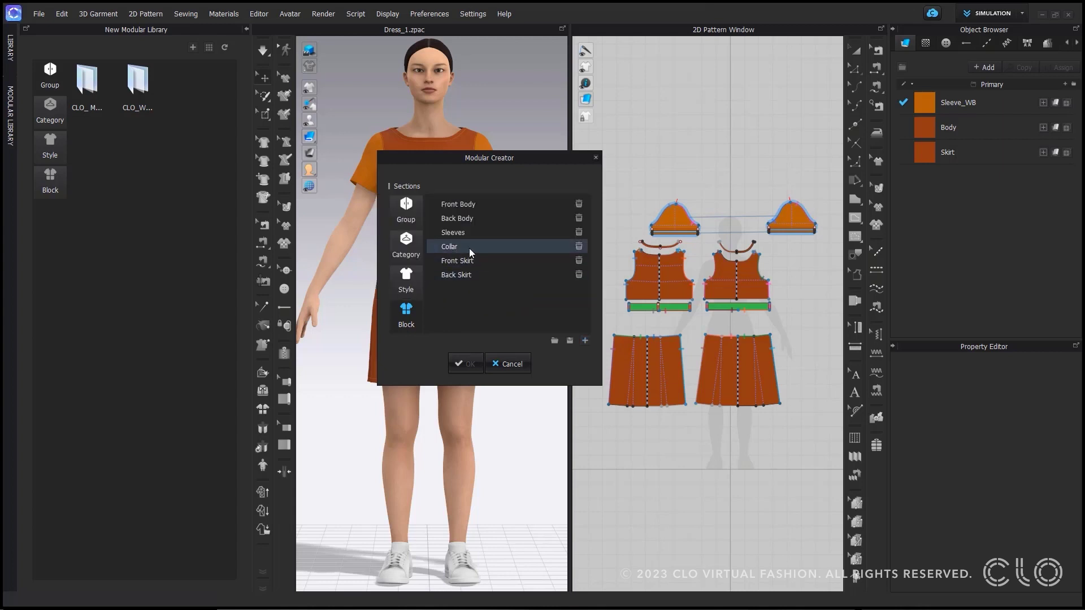
left_click(579, 247)
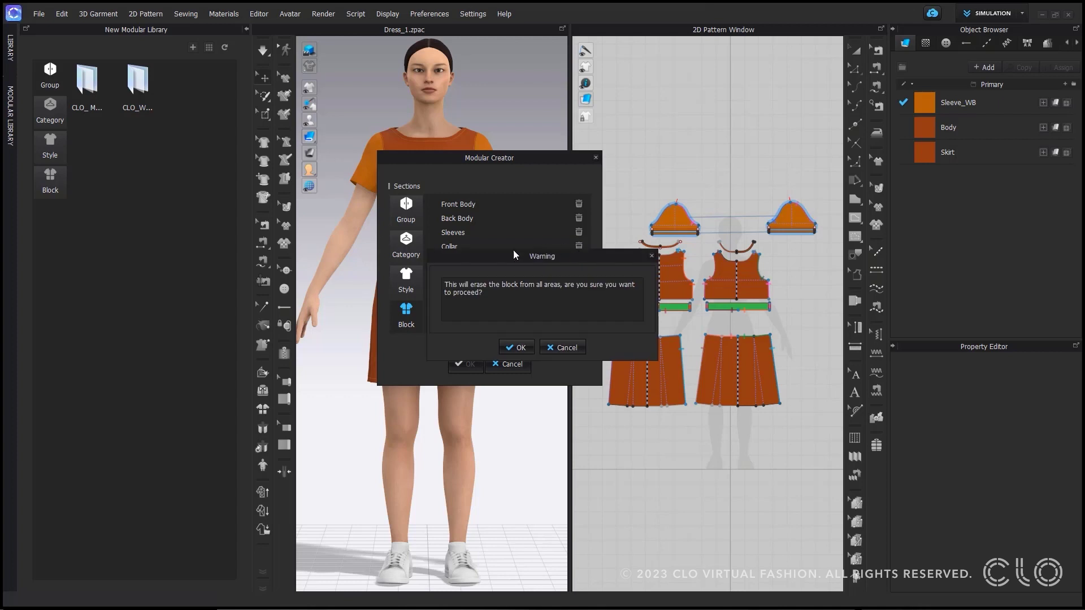
left_click(519, 348)
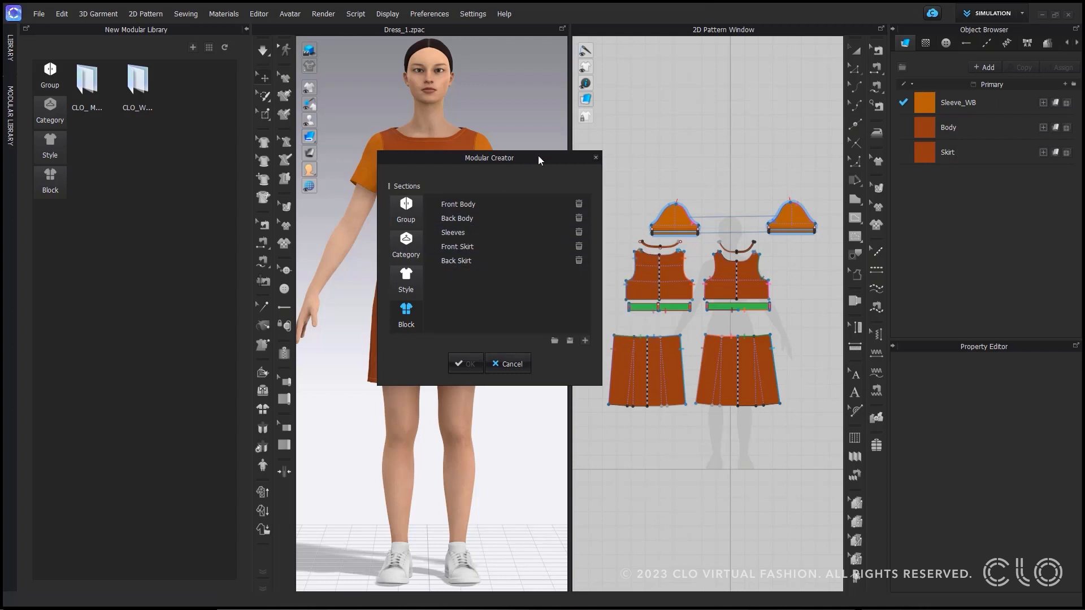
Assign the front bodice, its waistband and neckline pieces to the Front Body block, saved as Dress_1_Front Body with the block component thumbnail
left_click_drag(538, 155, 535, 160)
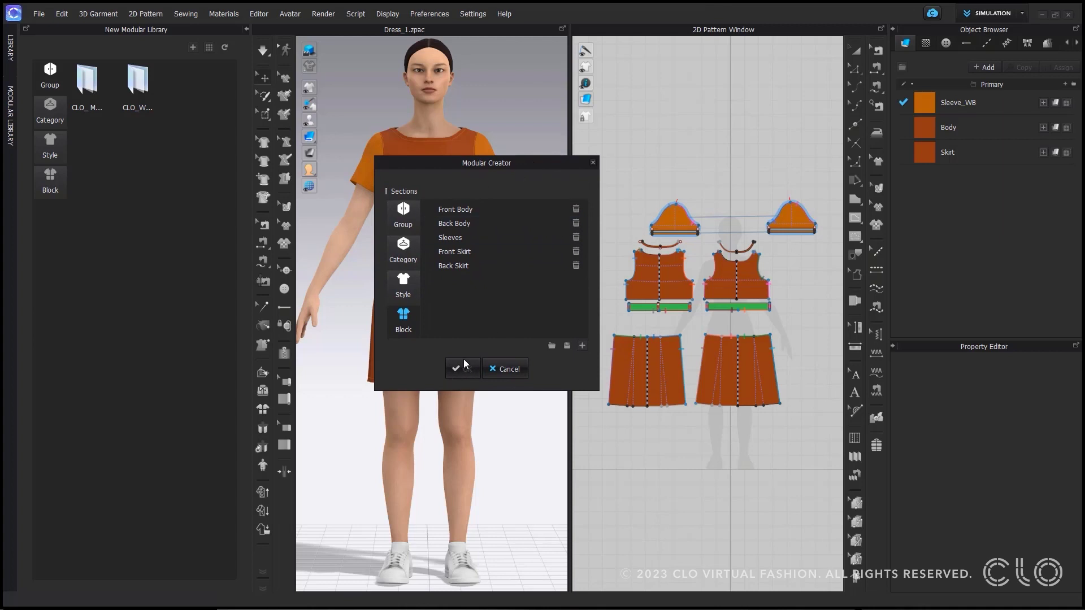
left_click(480, 209)
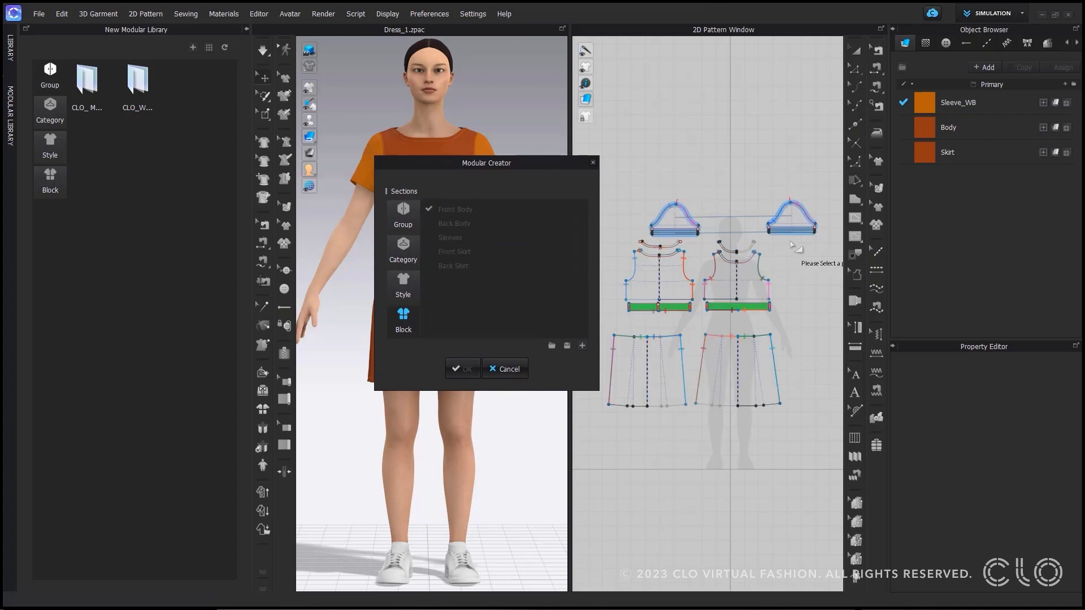
left_click(746, 283)
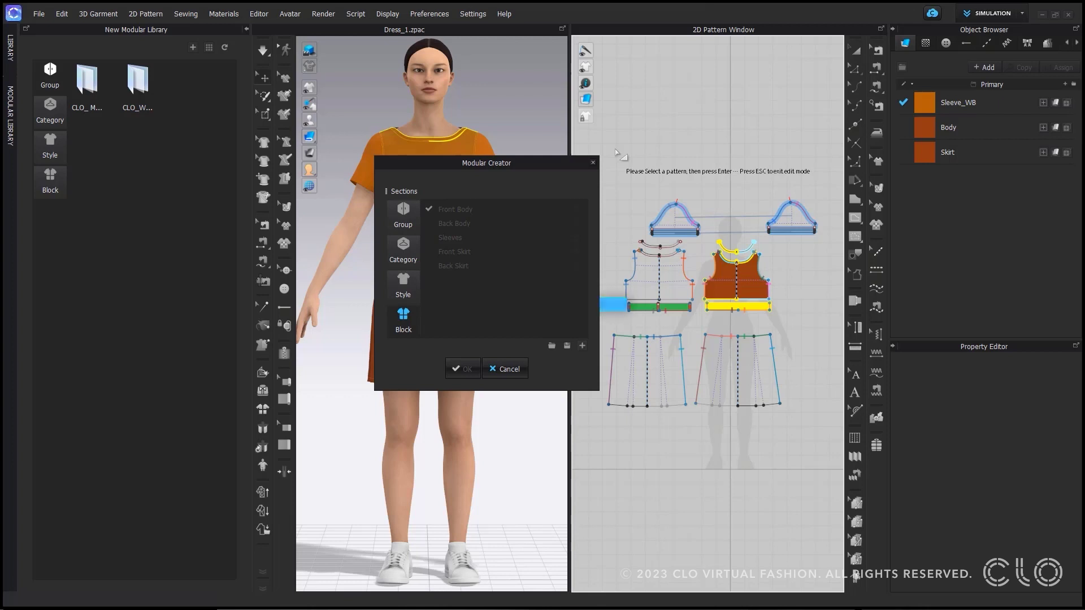
key("Return")
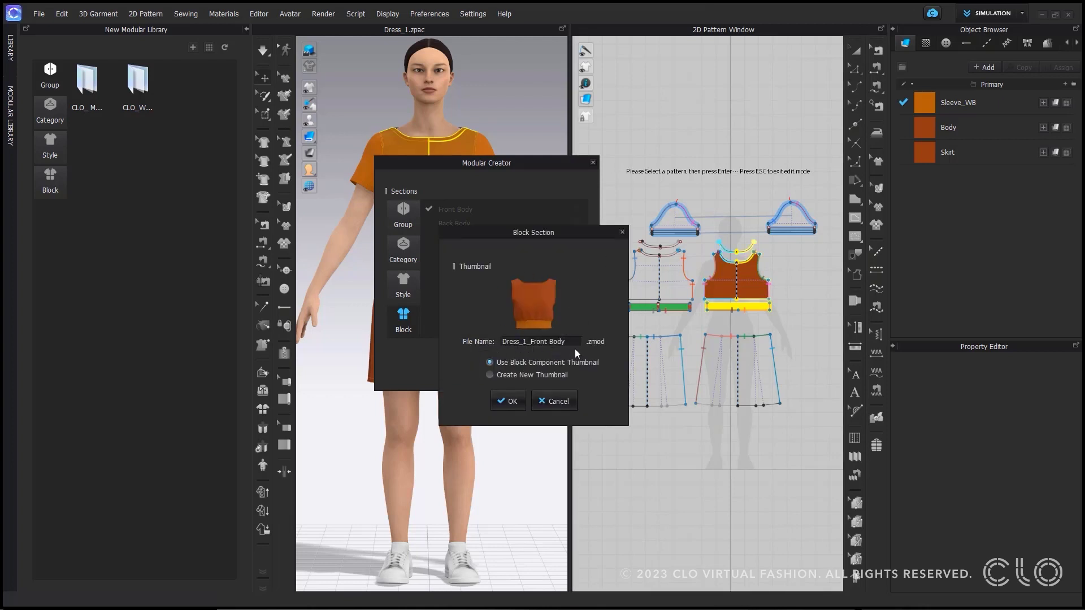
left_click(512, 402)
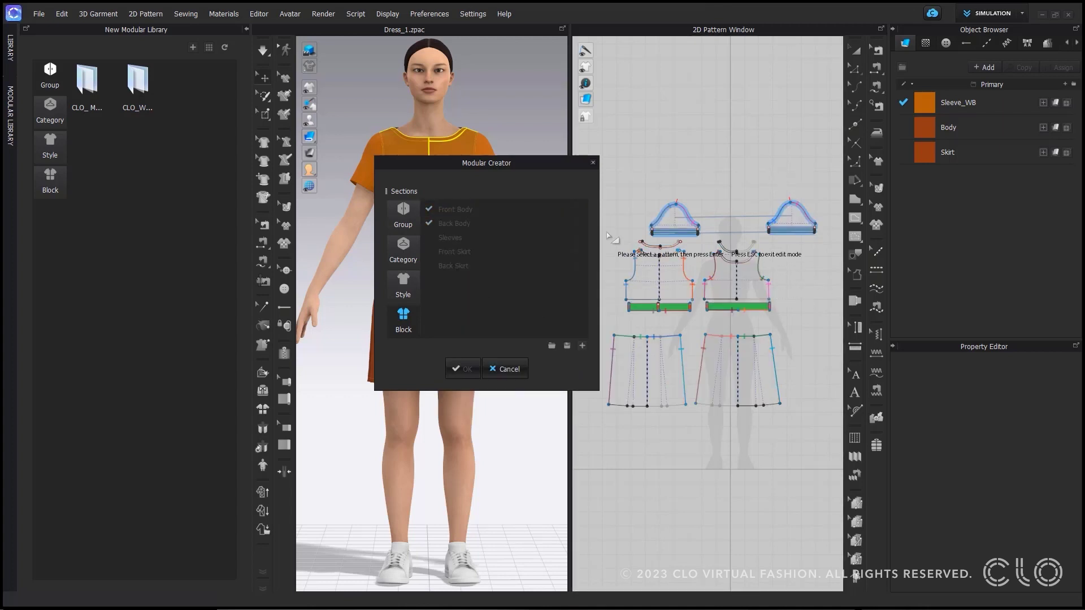
Assign the back bodice, waistband and neckline pieces to the Back Body block and both sleeves to the Sleeves block, using block component thumbnails
left_click_drag(699, 318, 701, 320)
key("Return")
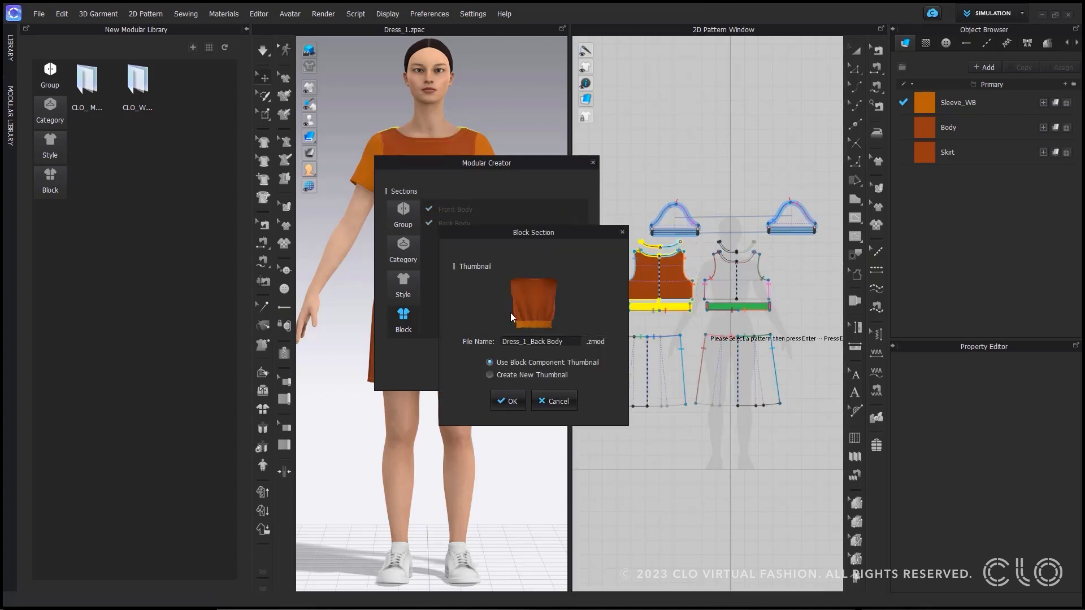
left_click(507, 402)
left_click(478, 236)
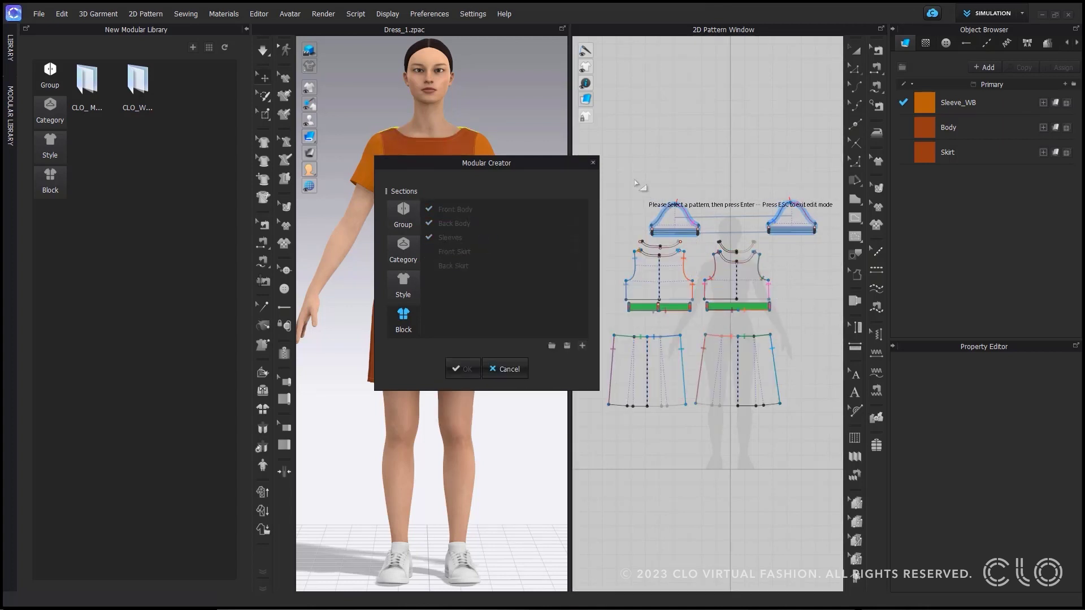
key("Return")
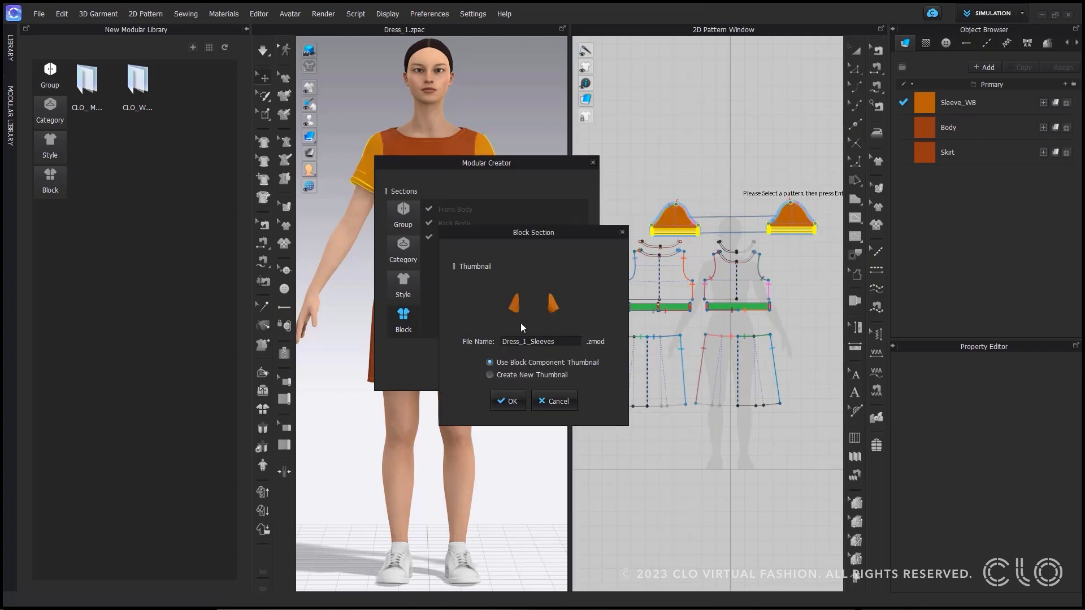
left_click(507, 400)
Assign the front skirt pattern to the Front Skirt block and the back skirt pattern to the Back Skirt block, keeping the default file settings
left_click(481, 251)
left_click(756, 375)
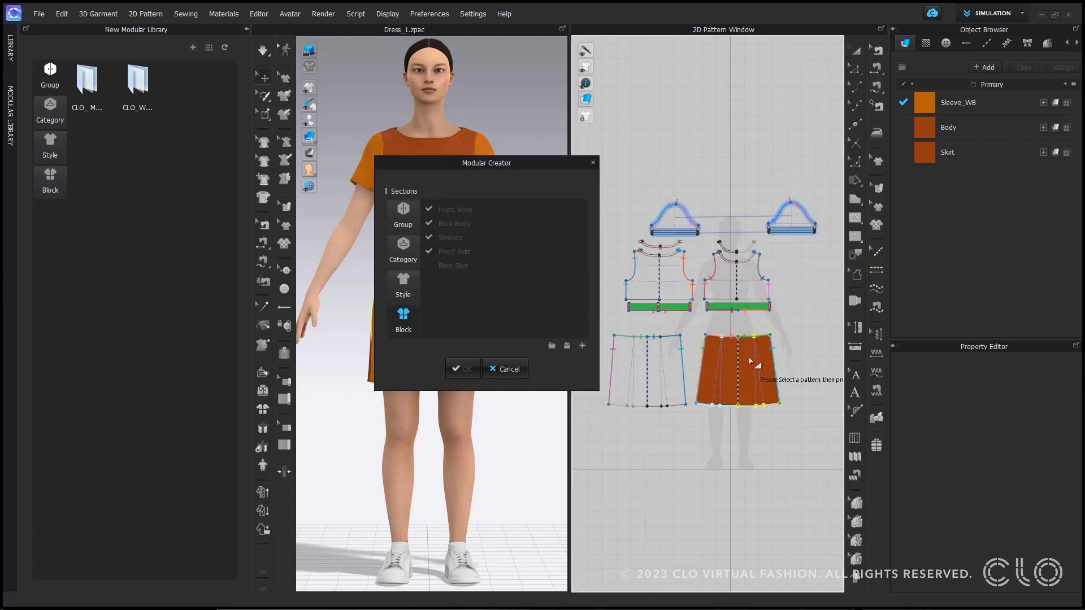
key("Return")
left_click(510, 402)
left_click(493, 266)
left_click(658, 371)
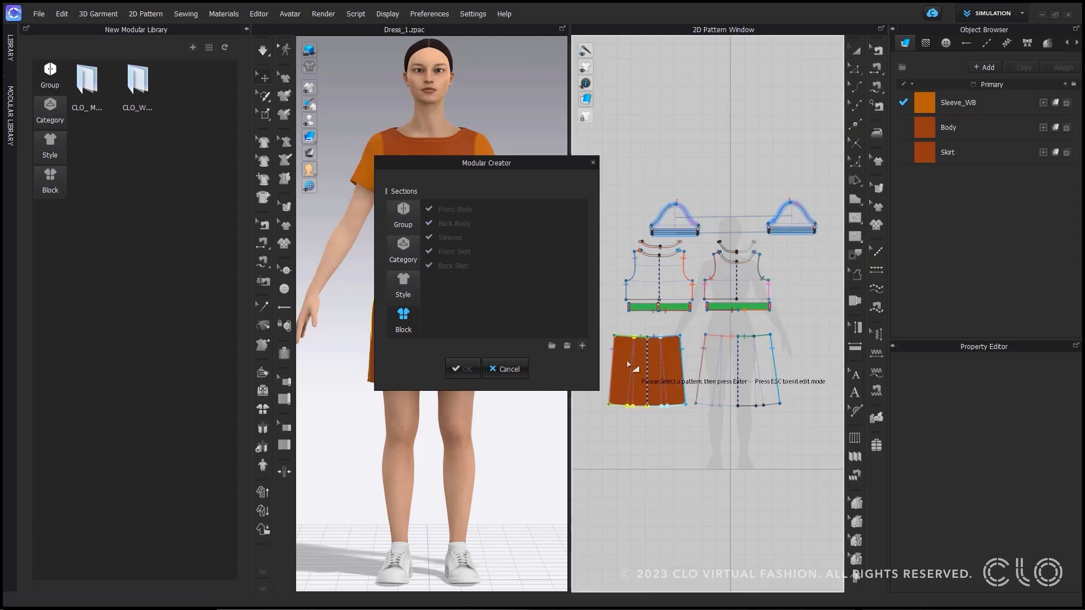
key("Return")
left_click(509, 402)
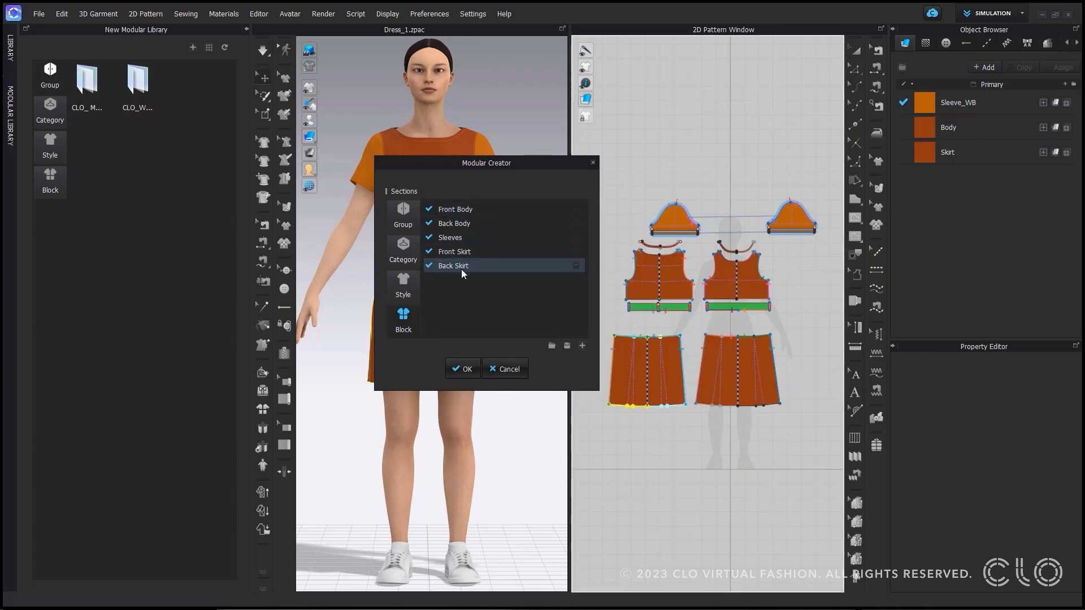
Finish the block assignments, check the sewing tag lines between the pieces and finalize the modular style
left_click(462, 370)
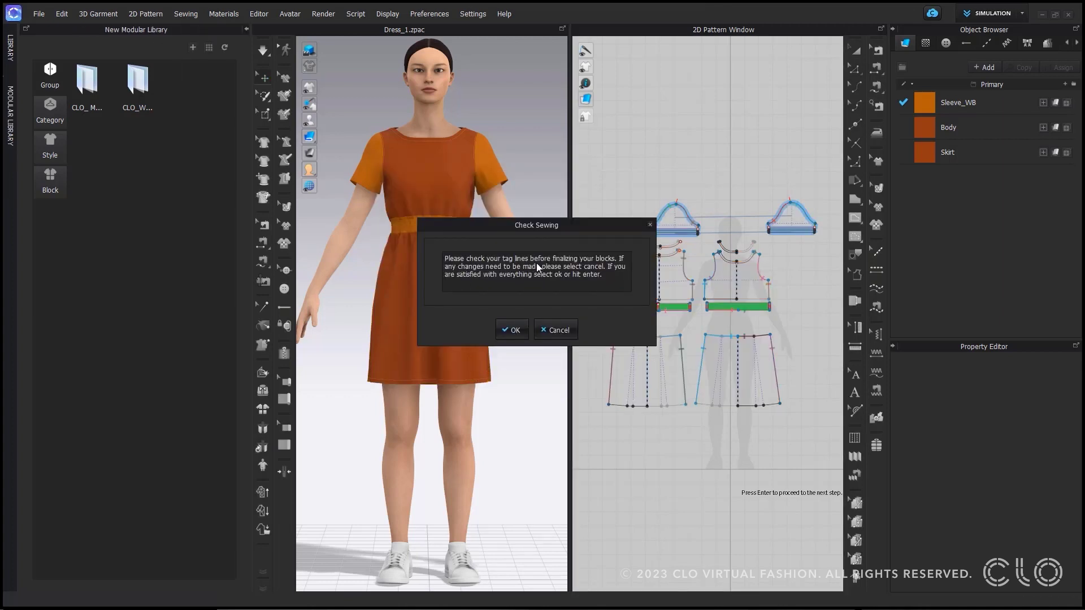
left_click_drag(603, 231, 560, 200)
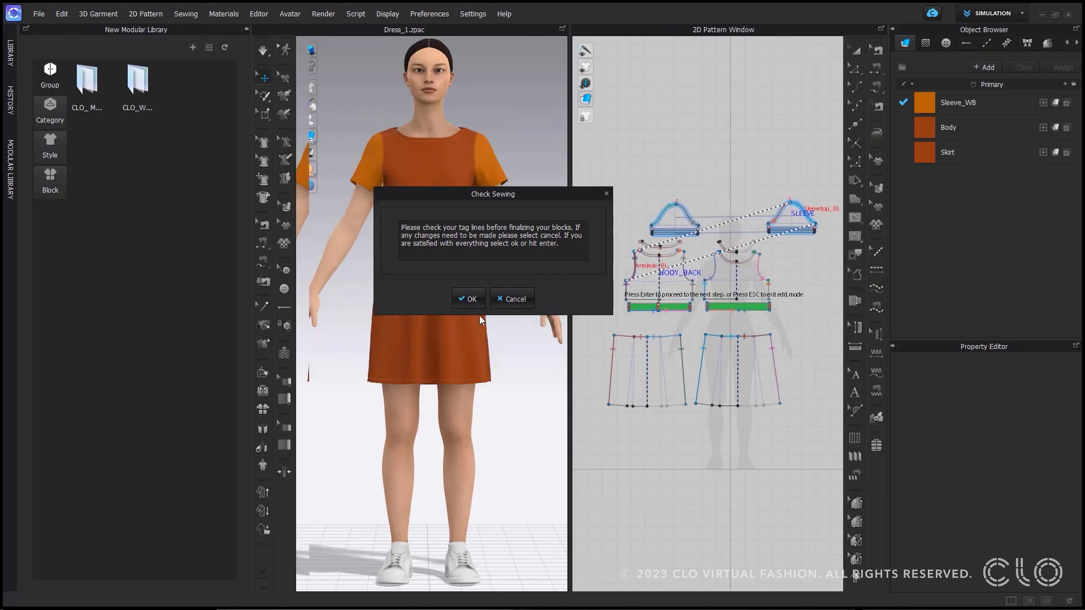
key("Return")
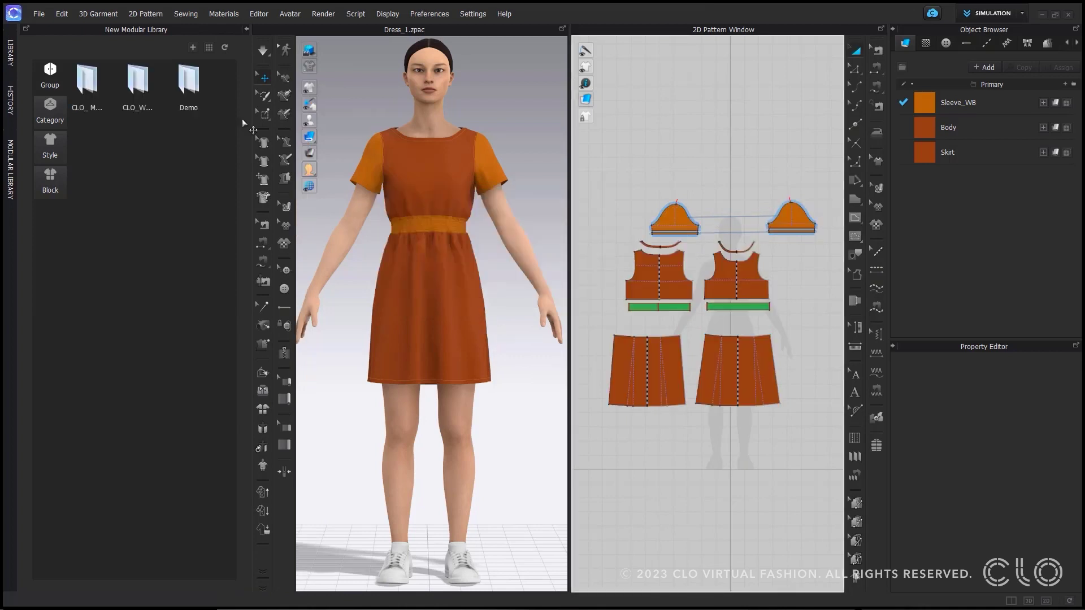
Open the Dress_1 style in the Demo group's Webinar Dress category to show its blocks
double_click(190, 85)
double_click(87, 164)
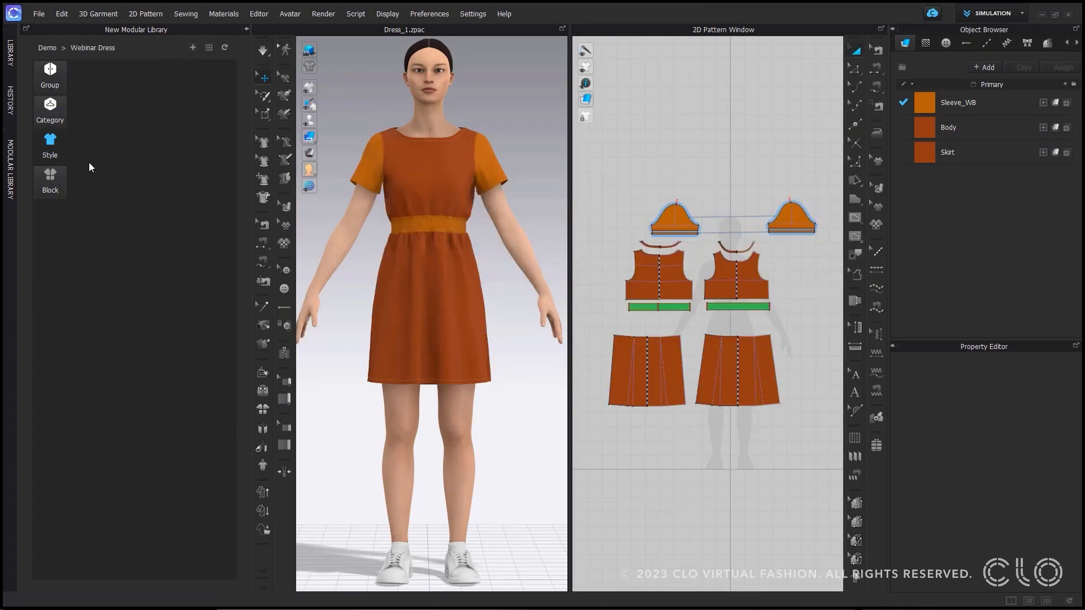
double_click(99, 94)
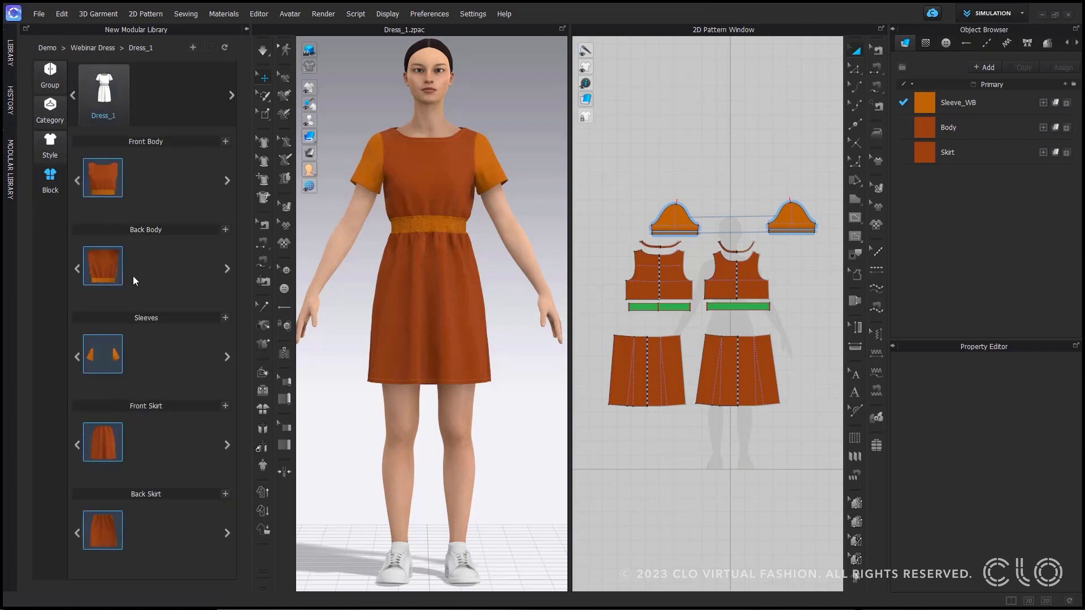
Lengthen the front and back skirts at the hem and flare their side seams on the avatar
left_click(454, 314)
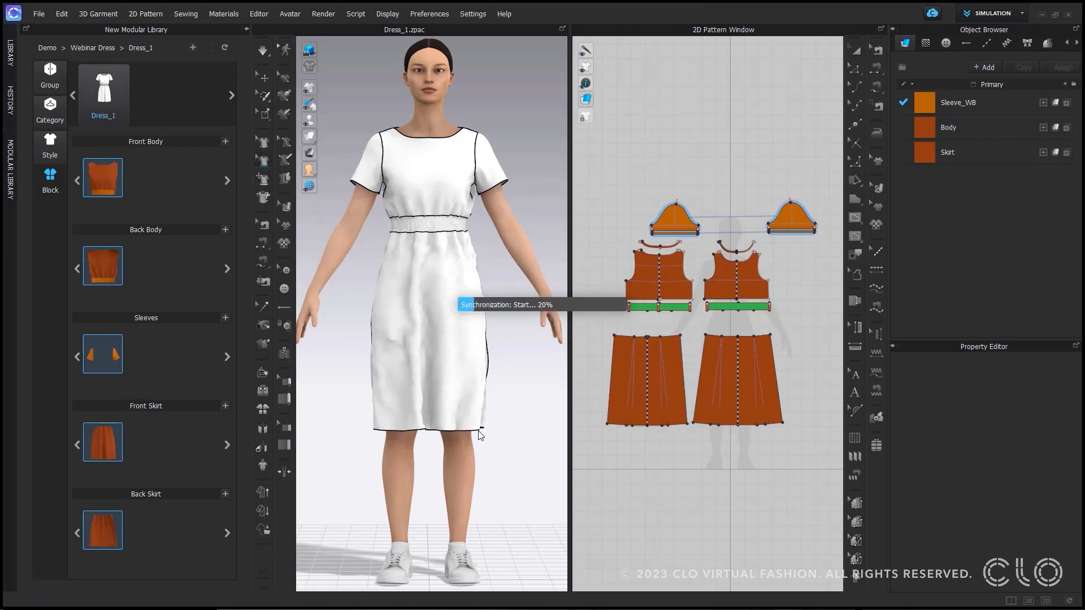
left_click(484, 439)
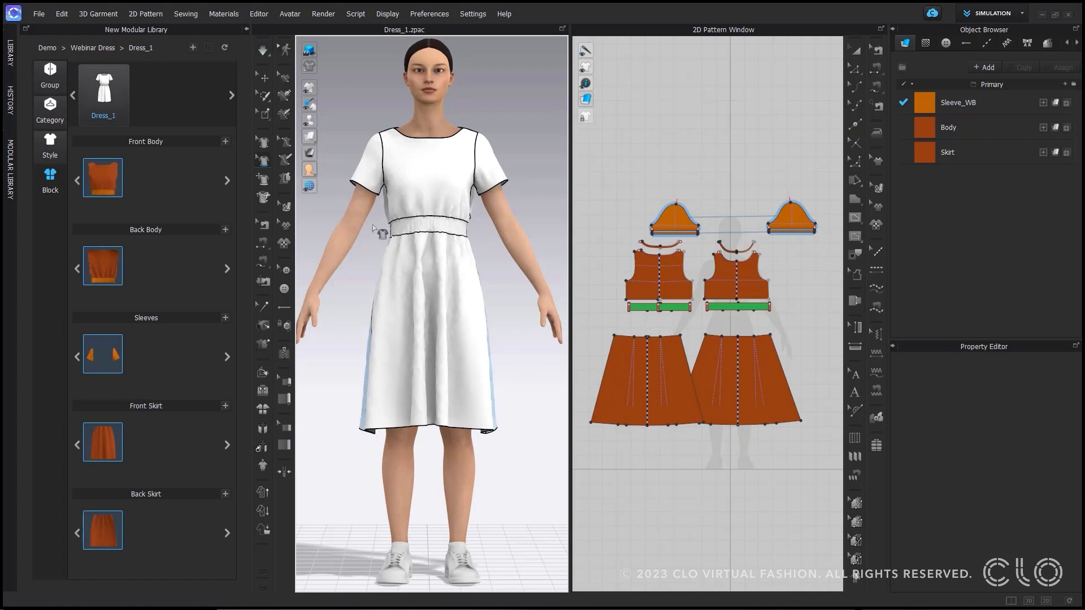
key("q")
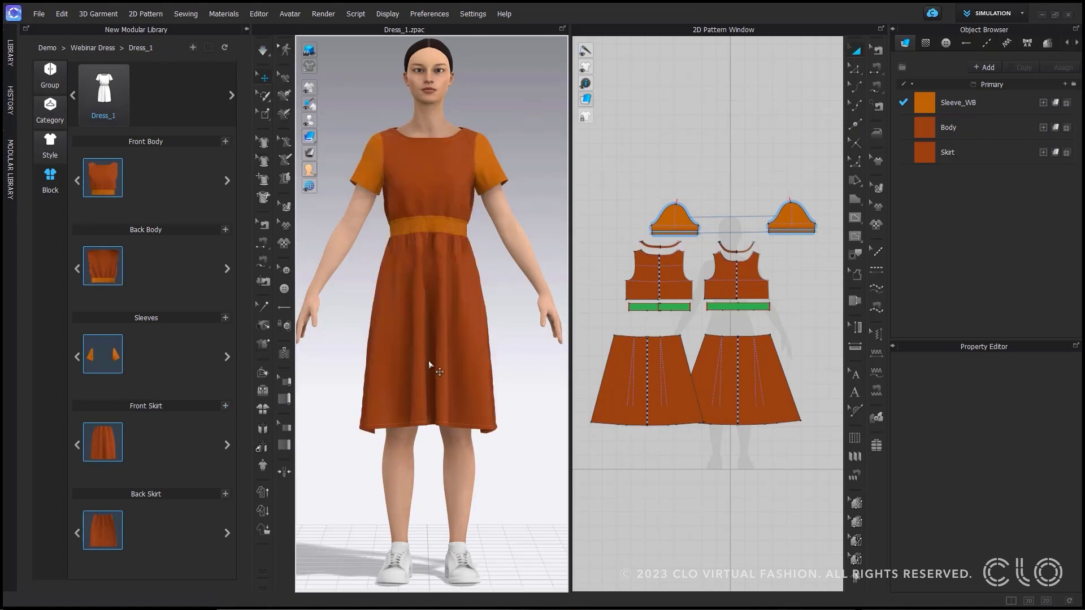
Add the flared front skirt as a new Front Skirt block, saved as Dress_1_Front Skirt_1 with the block component thumbnail, and approve its sewing check
left_click(225, 406)
left_click(731, 376)
key("Return")
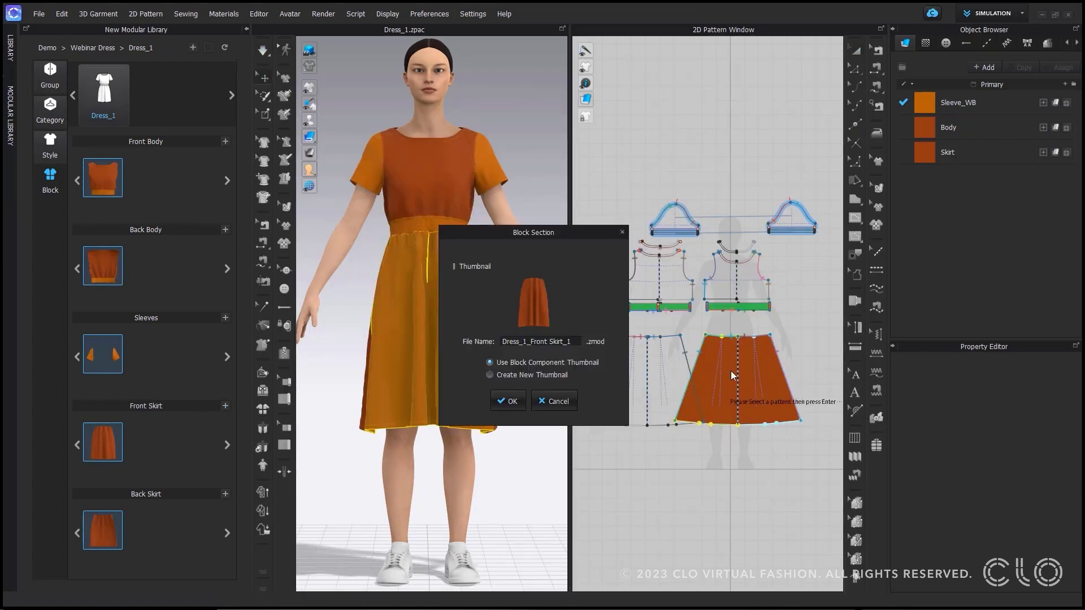
left_click(516, 405)
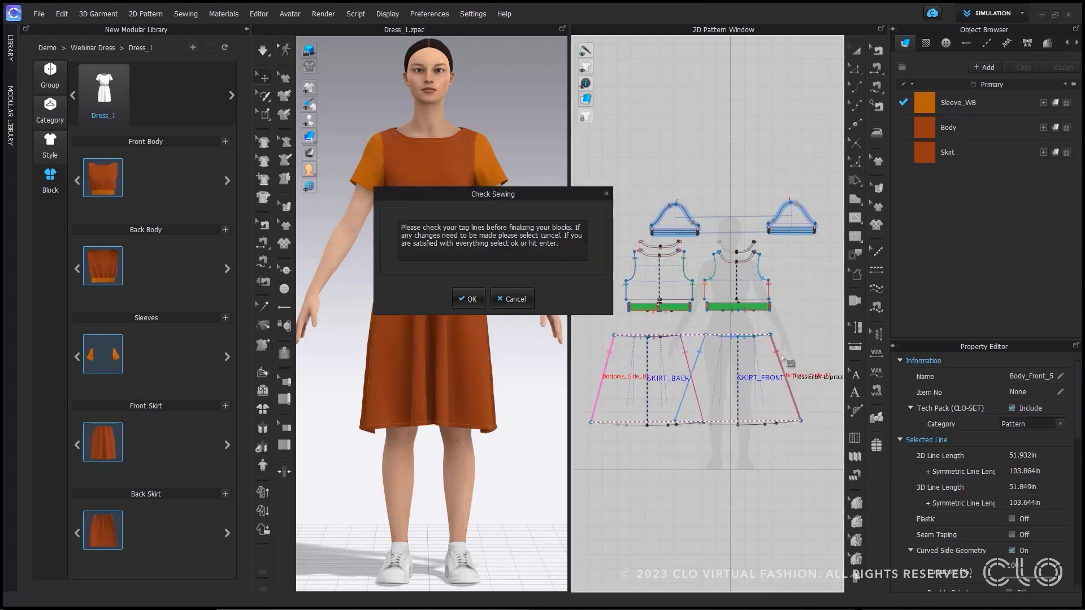
left_click(477, 306)
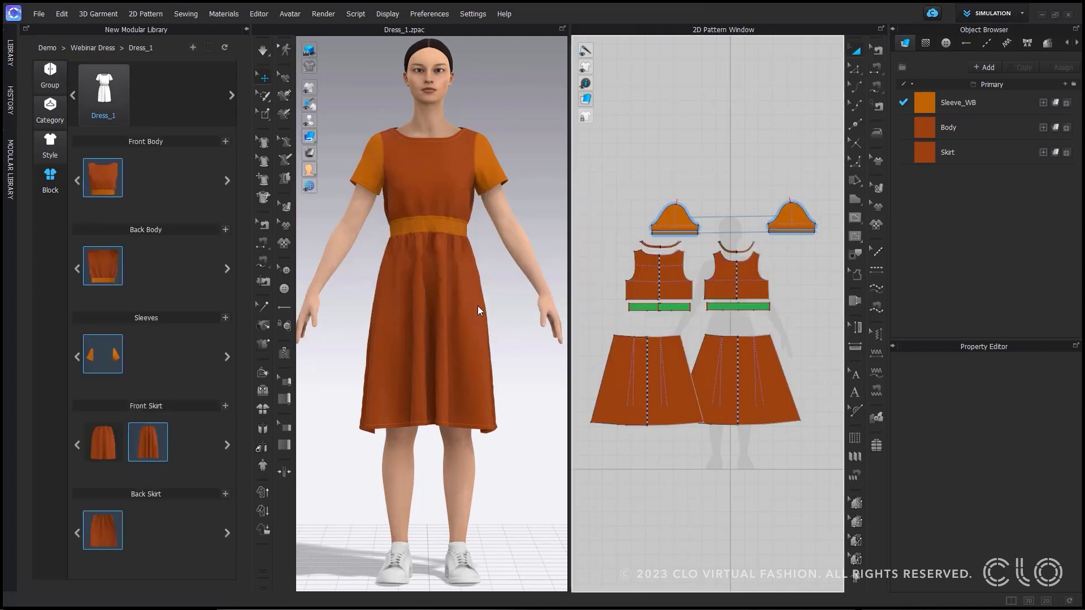
Add the flared back skirt as a new Back Skirt block, saved as Dress_1_Back Skirt_1, and approve its sewing check
left_click(226, 495)
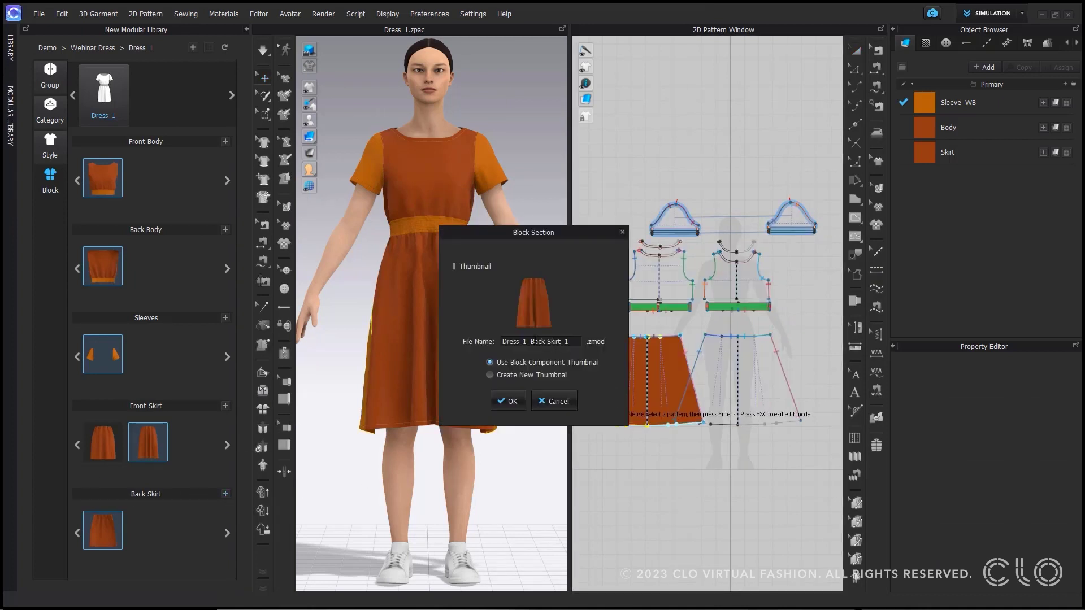
left_click(509, 401)
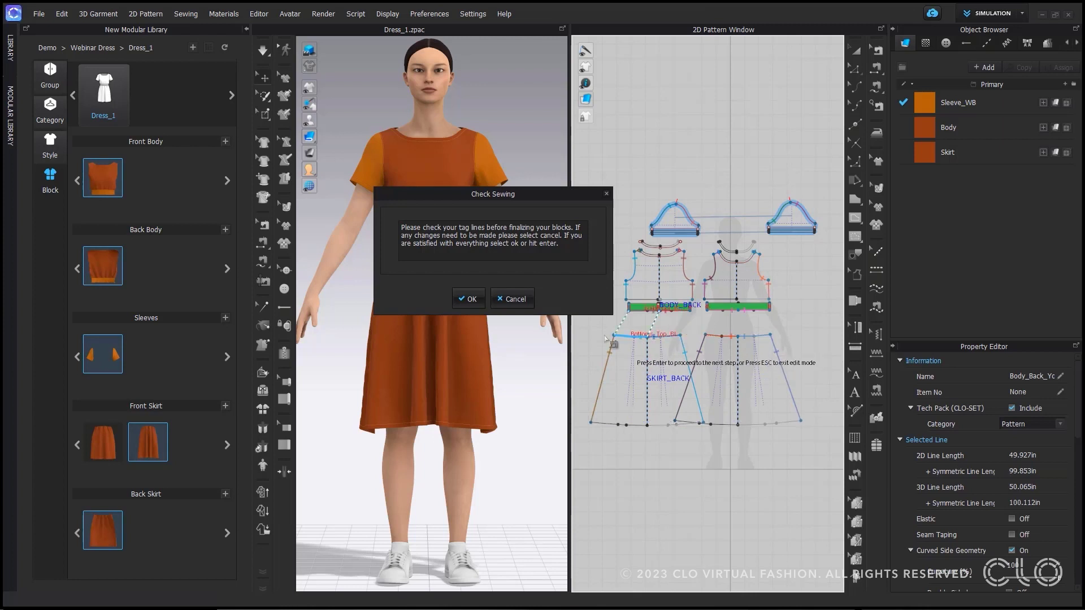
left_click(473, 303)
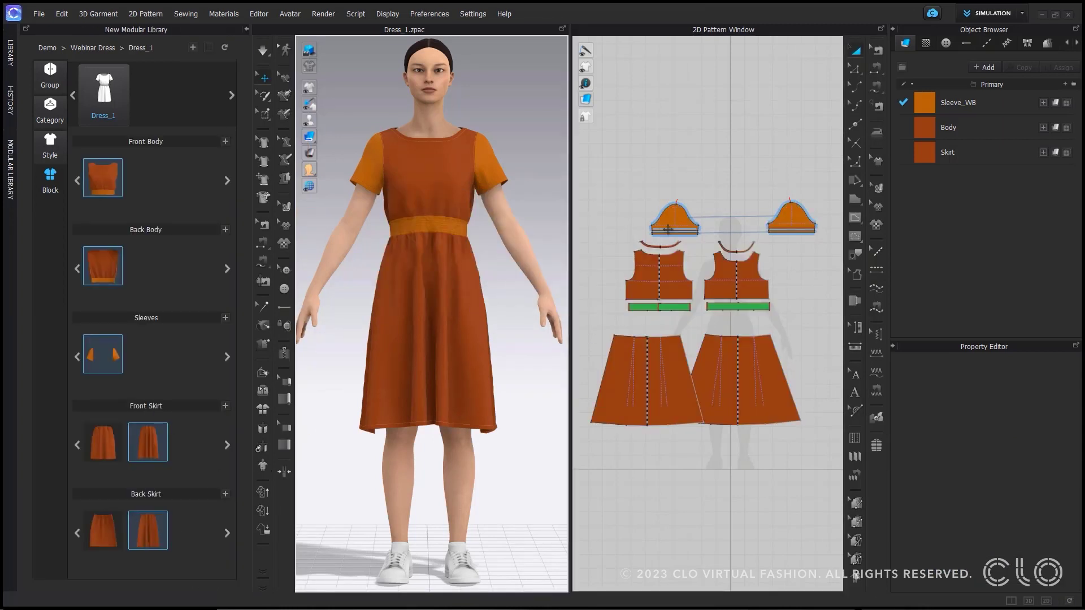
Delete all pattern pieces of the current dress from the 2D pattern layout
scroll(781, 184, "down", 2)
left_click_drag(782, 183, 600, 383)
key("Delete")
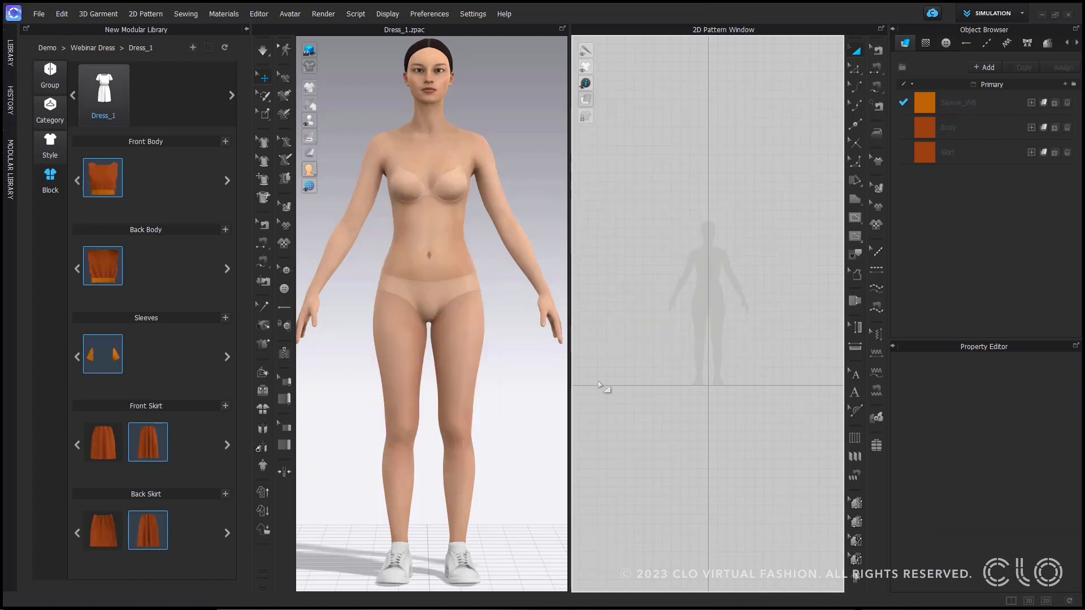
Open the garment file Dress_2 from the Modular Demo One Color folder with the default open settings
left_click(39, 14)
mouse_move(96, 58)
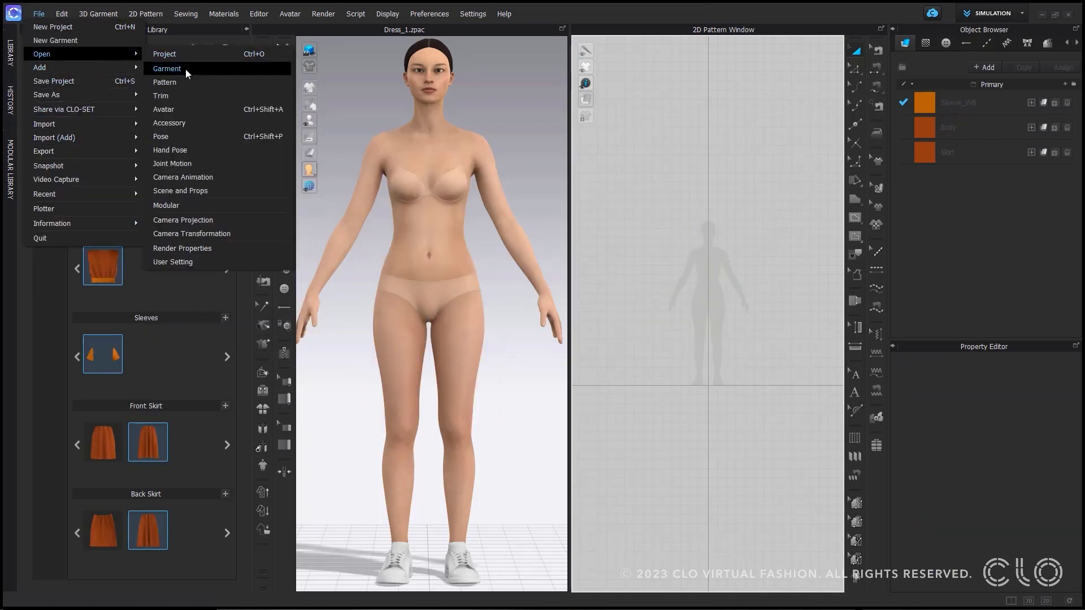
left_click(185, 69)
left_click(579, 348)
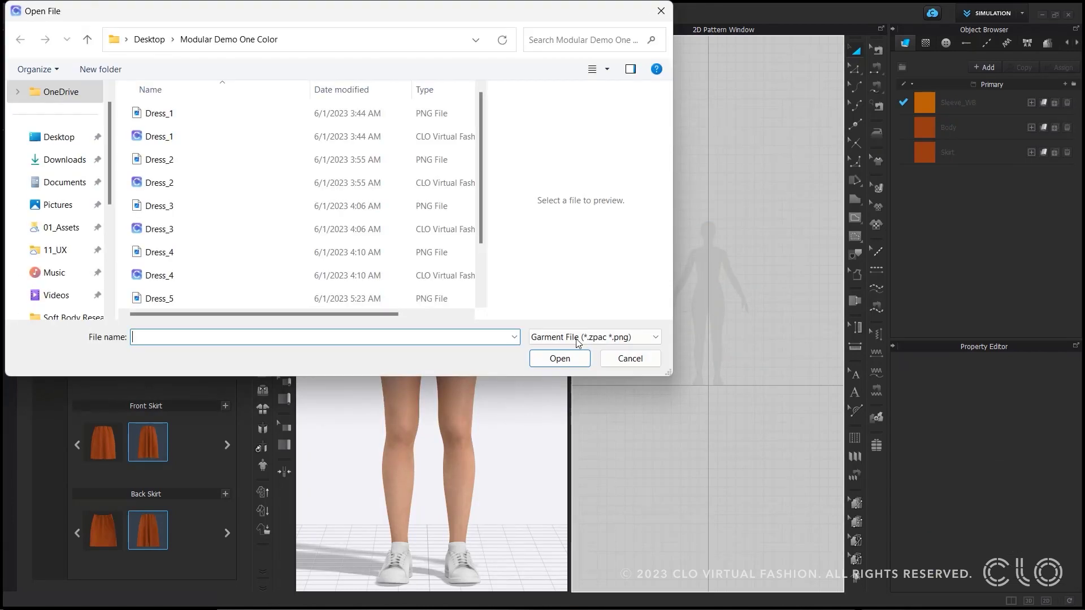
left_click(308, 182)
left_click(547, 350)
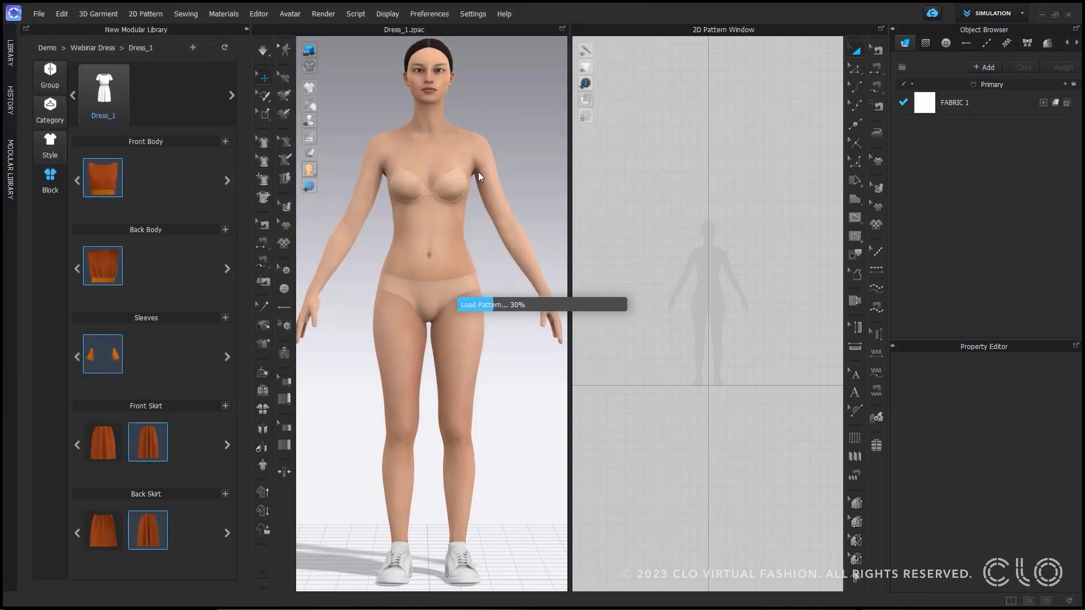
left_click(513, 315)
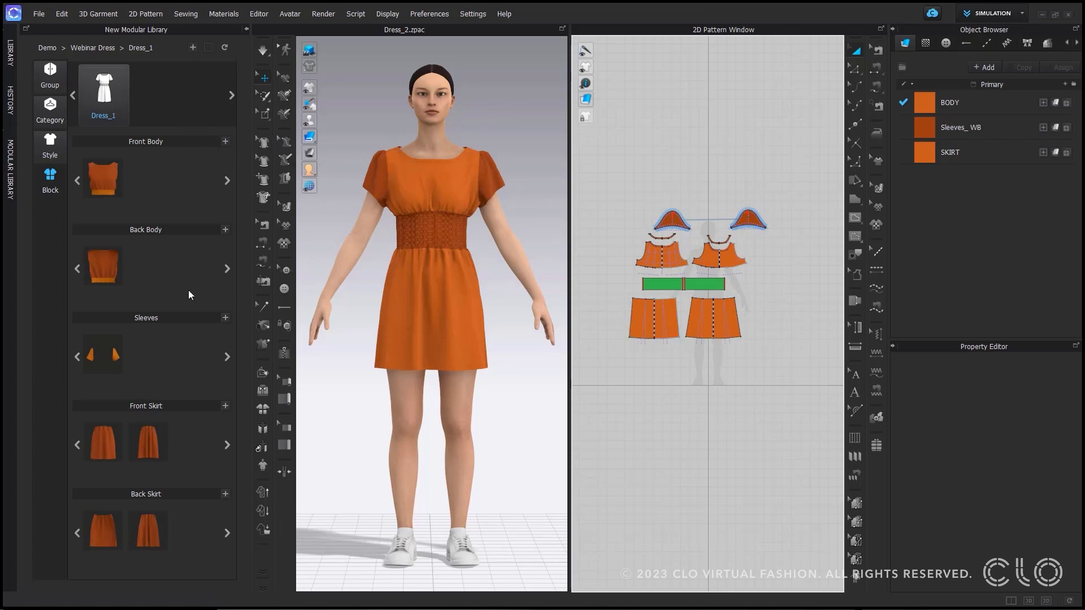
Add a new Front Body block from the Dress_2 front bodice, neckline and waistband pieces with the default file settings
left_click(225, 141)
scroll(757, 248, "up", 3)
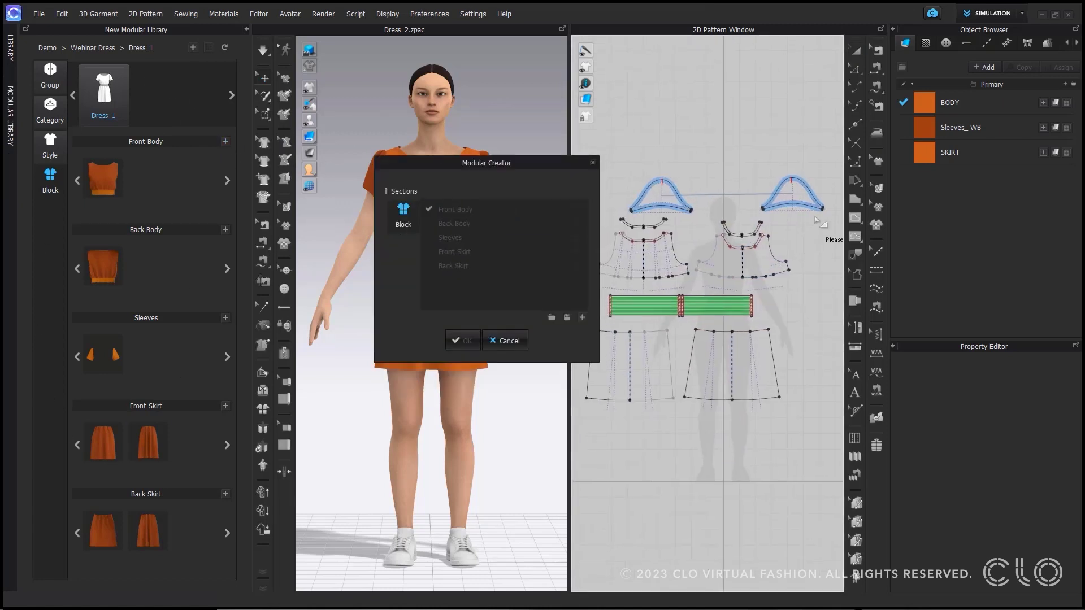
left_click(710, 221)
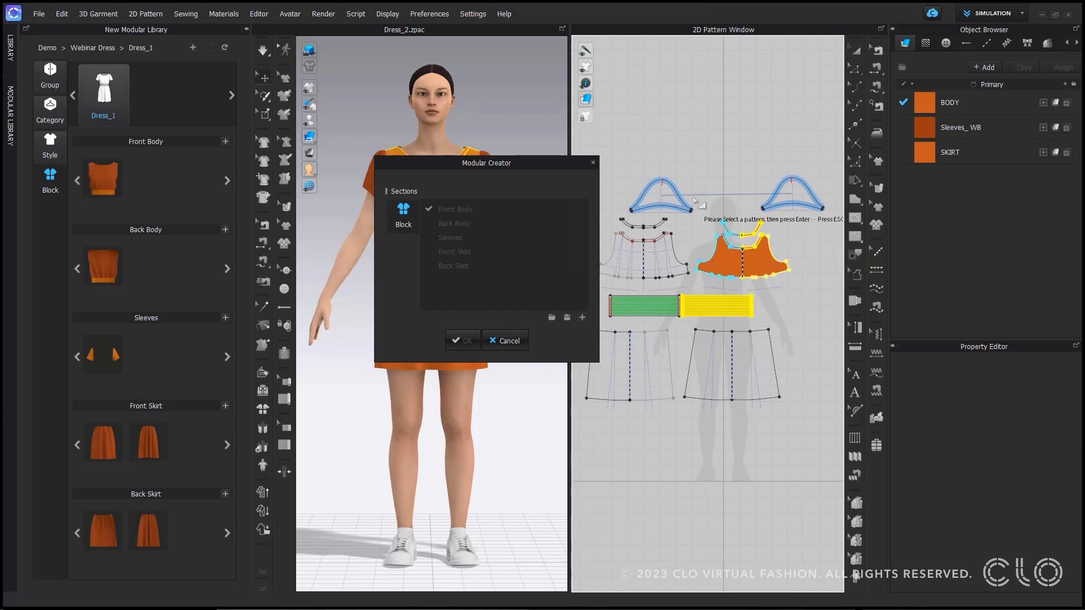
key("Return")
left_click(502, 404)
Assign the Dress_2 back bodice, neckline and waistband pieces to the Back Body block
left_click(452, 223)
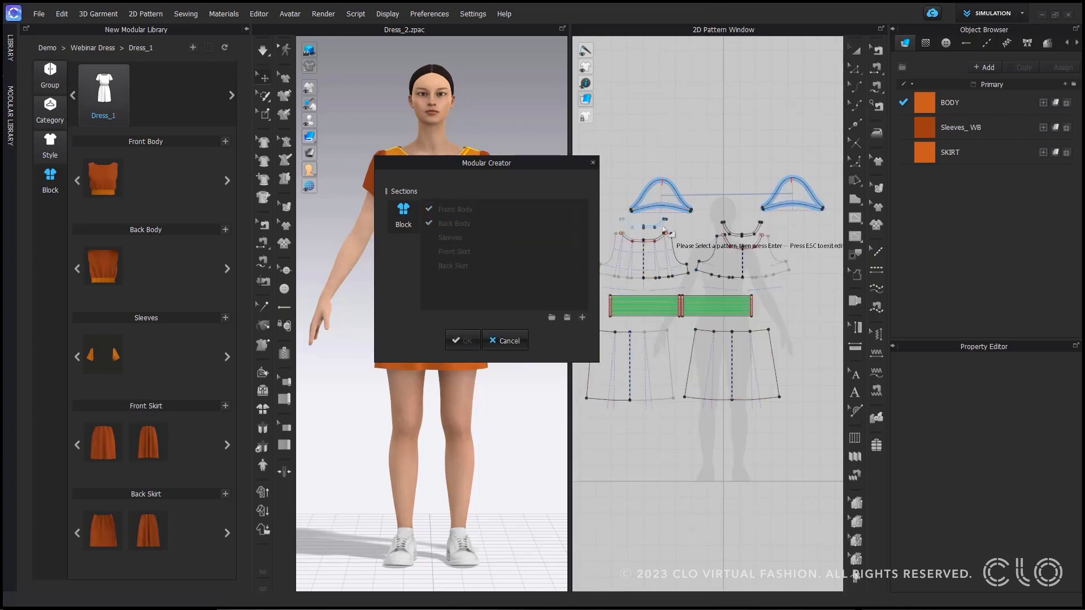
left_click_drag(636, 196, 760, 319)
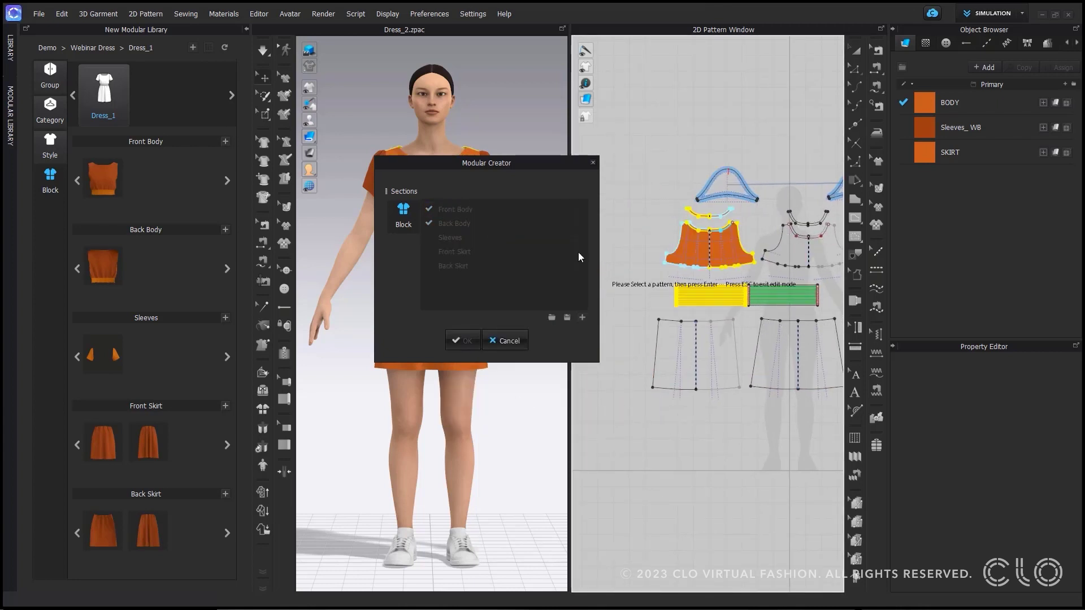
key("Return")
left_click(511, 403)
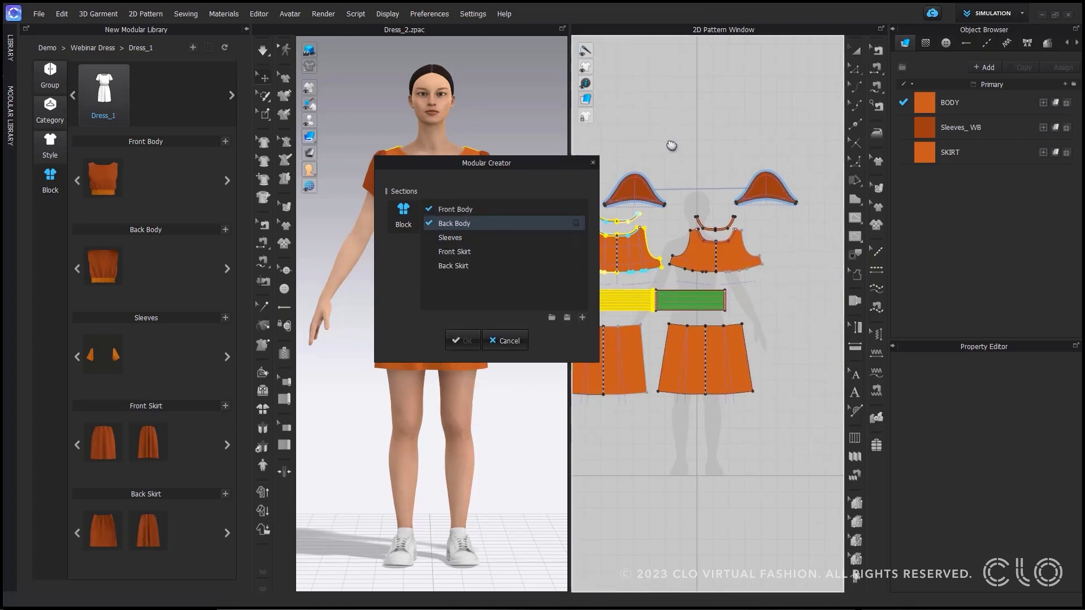
Assign both Dress_2 sleeve pieces to the Sleeves block with the default file settings
left_click(810, 173)
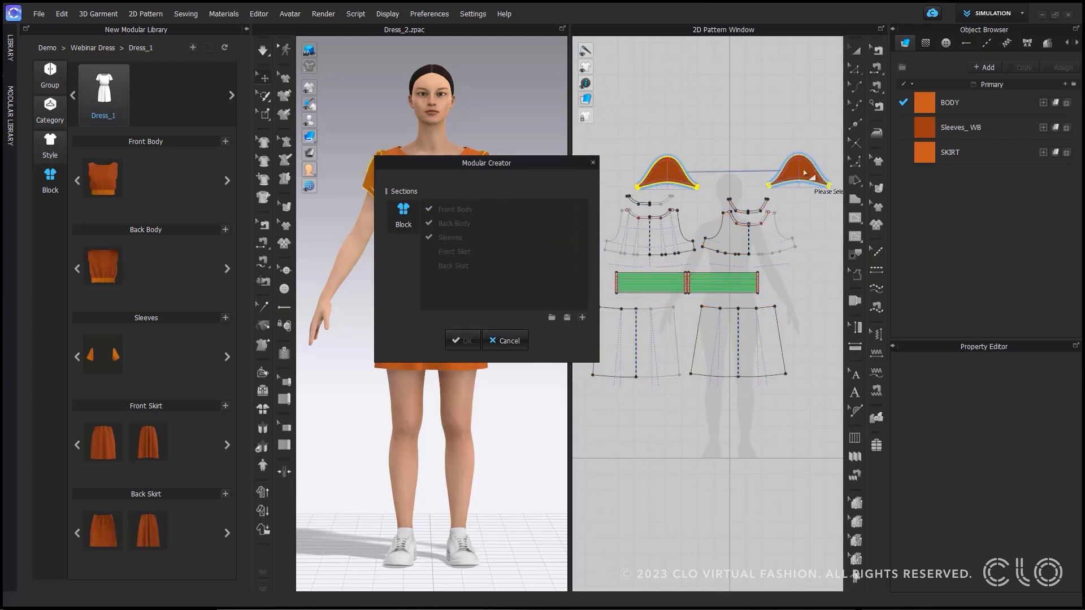
key("Return")
left_click(514, 404)
Assign the Dress_2 front skirt to the Front Skirt block as Dress_1_Front Skirt_2 and the back skirt to the Back Skirt block
left_click(711, 334)
key("Return")
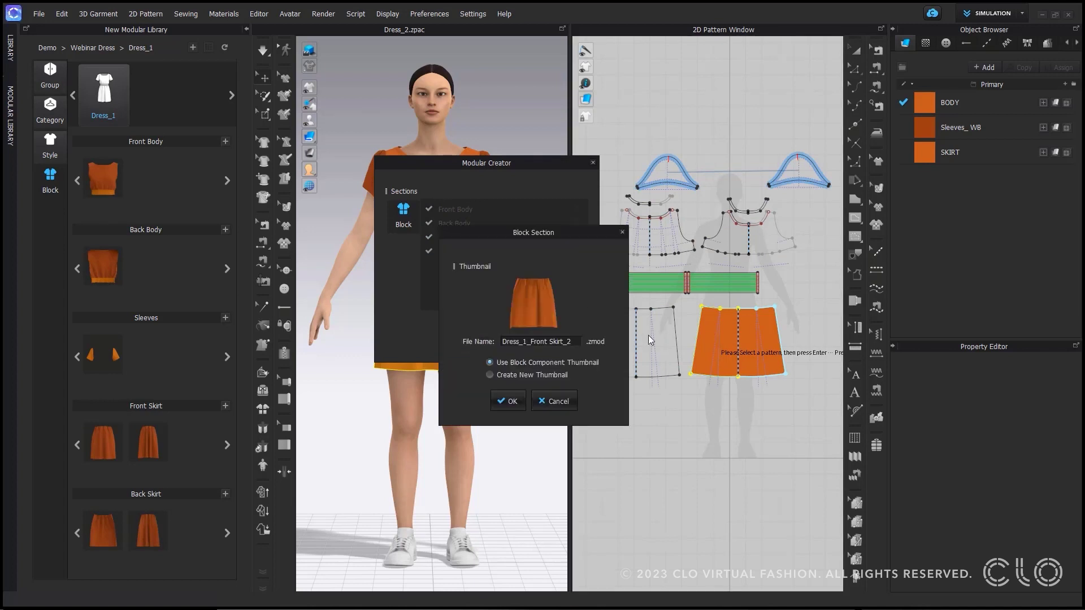
left_click(512, 403)
left_click(653, 326)
key("Return")
left_click(517, 405)
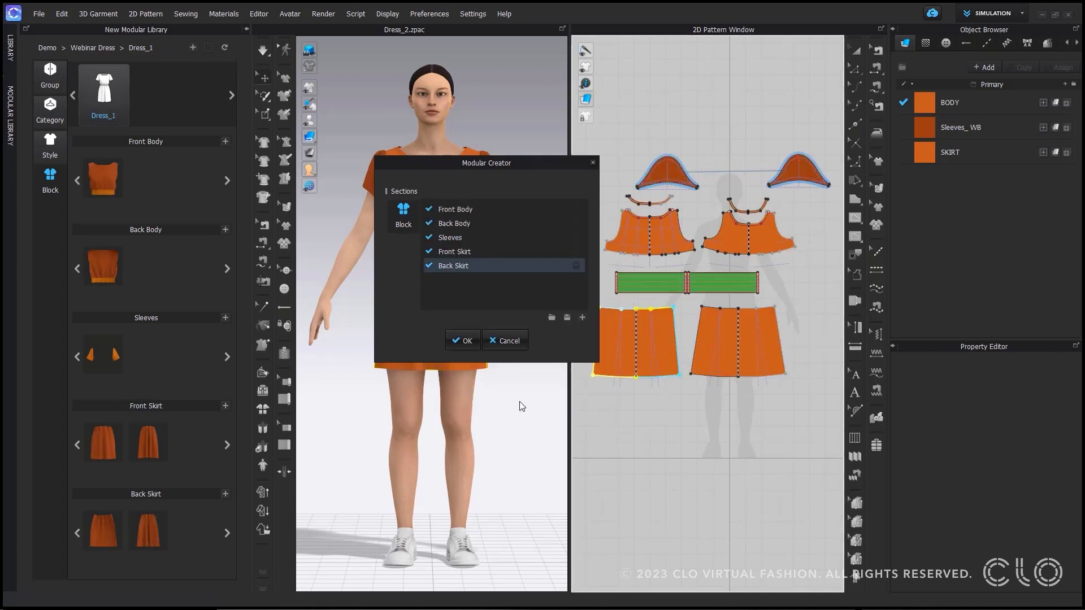
Finish the Dress_2 block assignments and approve the sewing tag lines for every new block
left_click(463, 341)
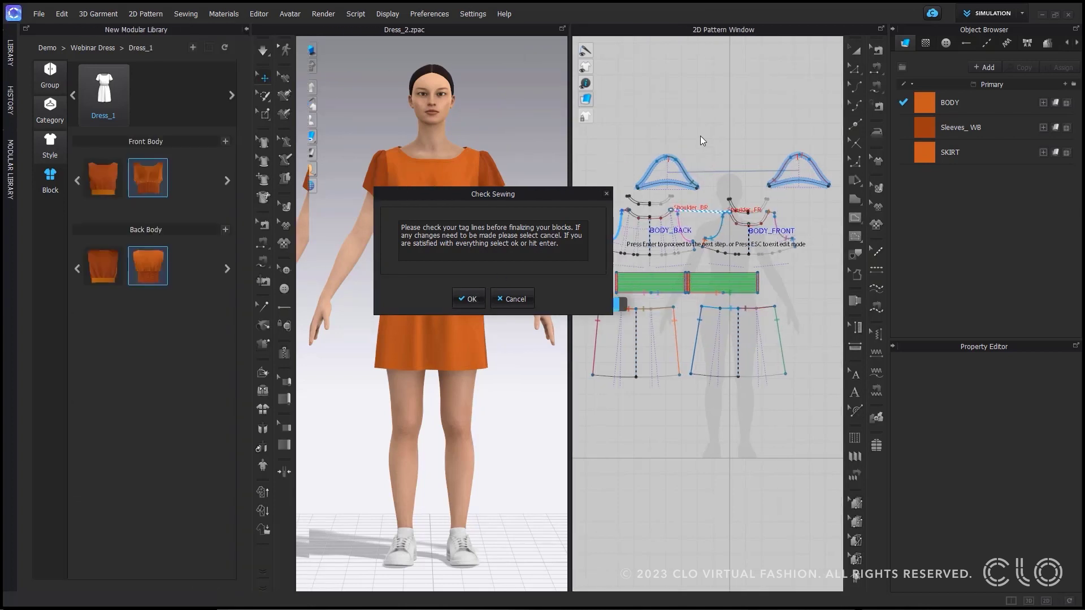
key("Return")
Swap in the Dress_1 back body and sleeves with the flared front and back skirt blocks, and simulate the combined dress
left_click(100, 266)
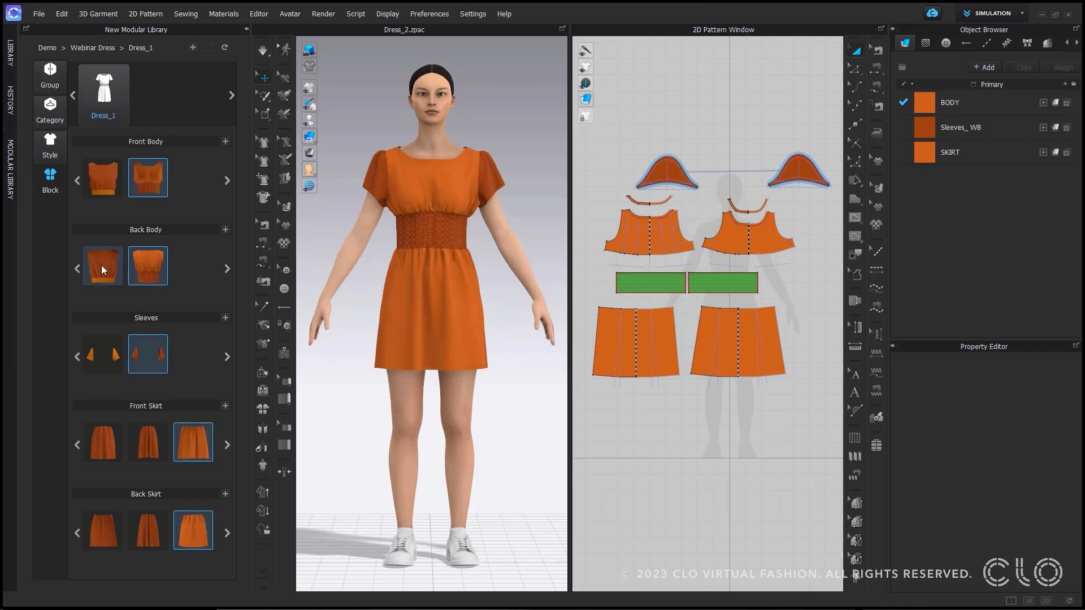
left_click(103, 360)
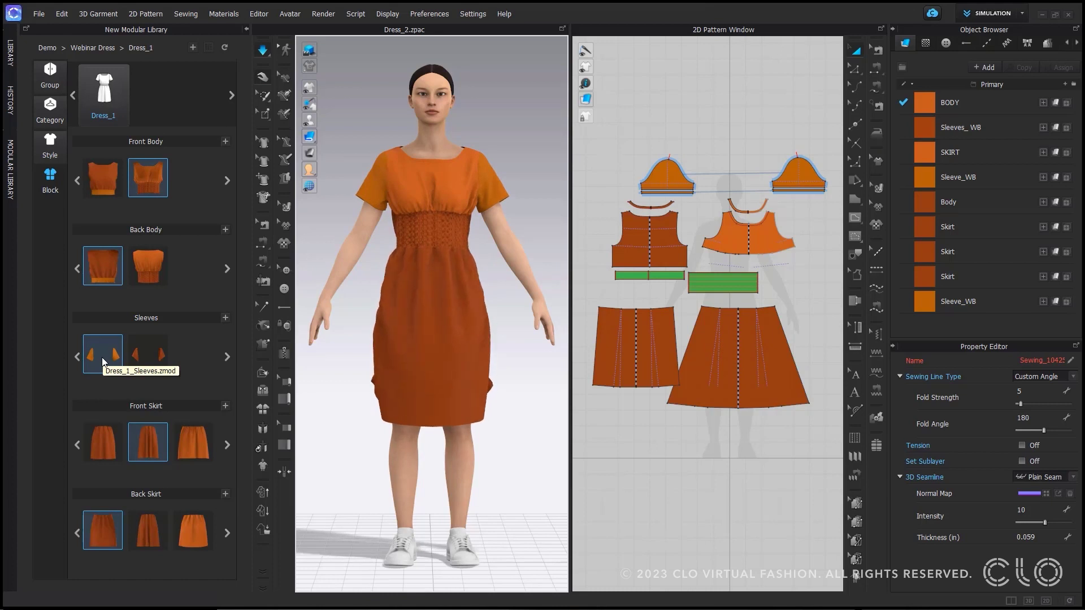
left_click(151, 541)
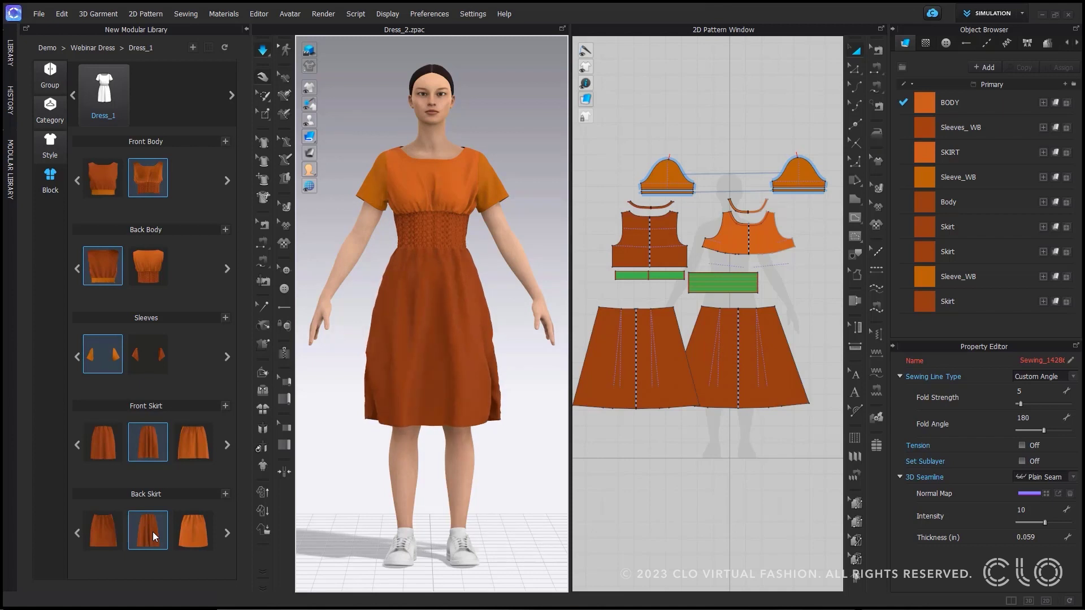
key("space")
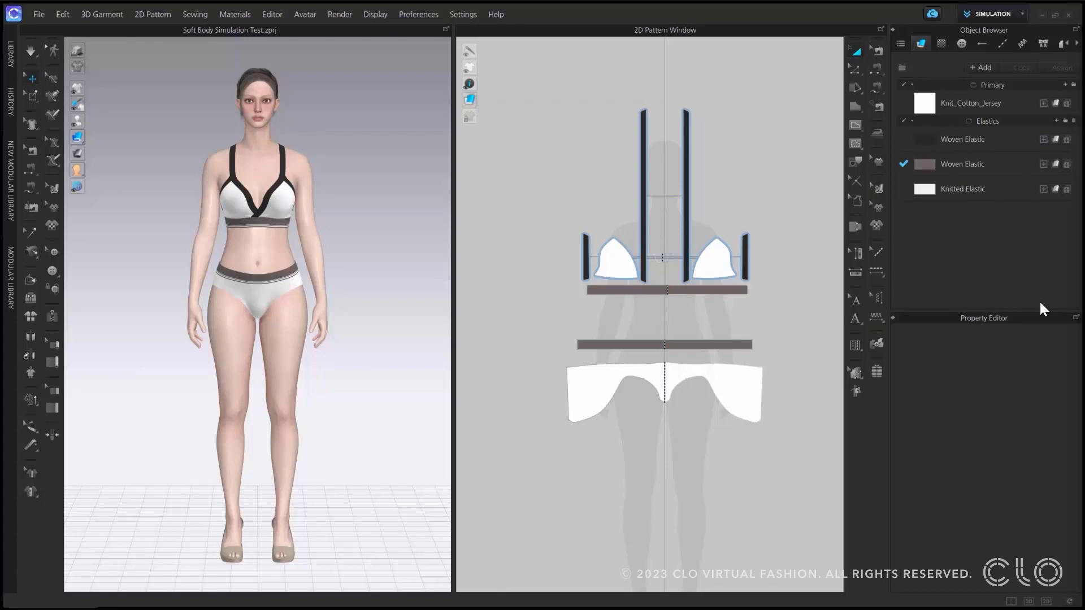
Turn on Soft Body Simulation for the avatar's torso in the Soft Body Simulation Test project and set its stiffness to 5440
left_click(260, 244)
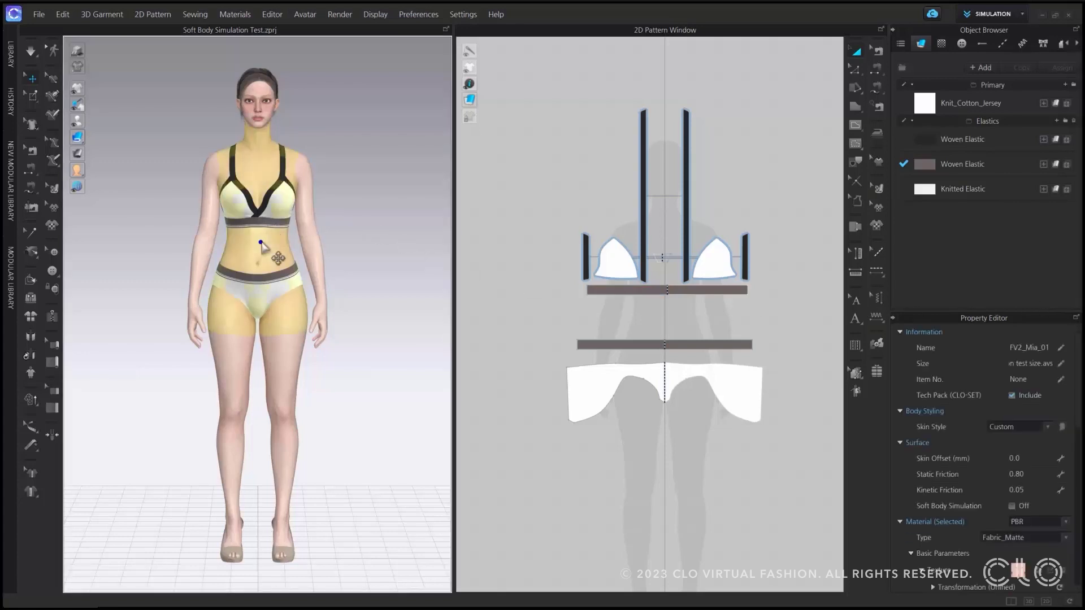
left_click(656, 386)
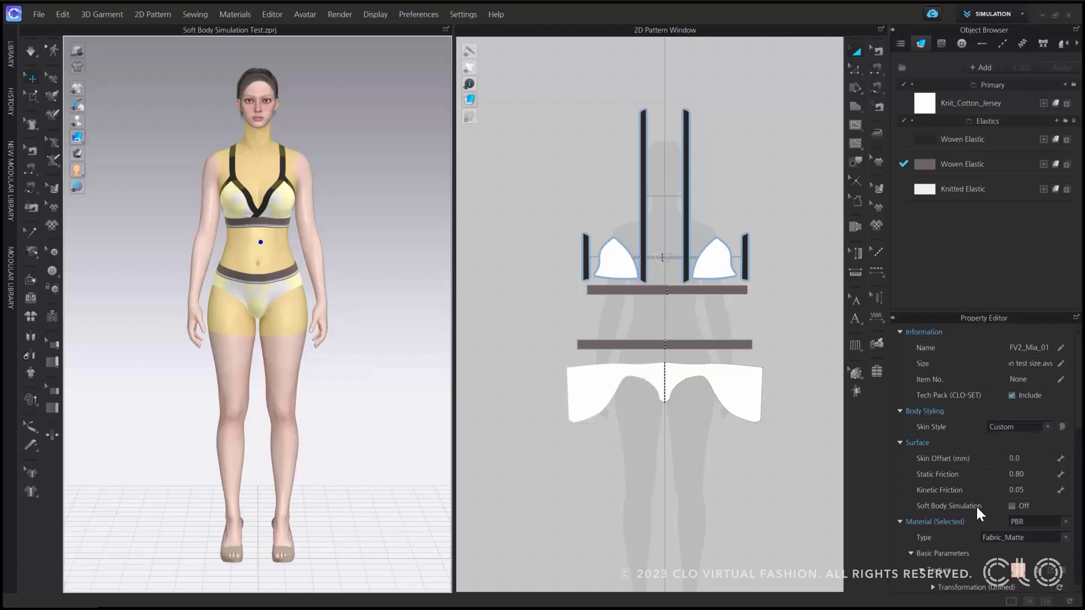
left_click(1011, 507)
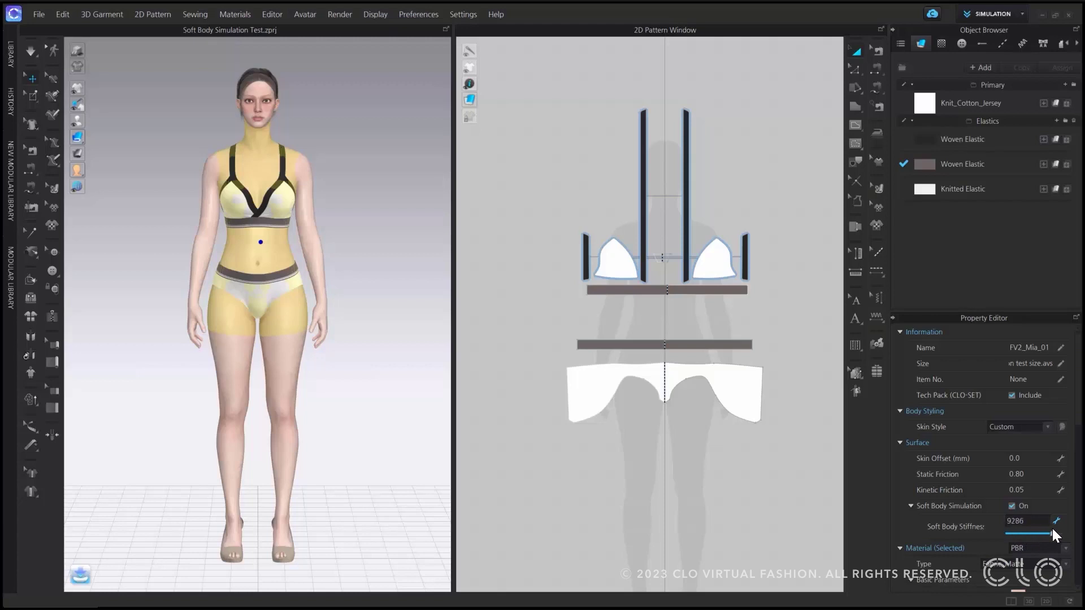
left_click_drag(1053, 532, 1052, 531)
Hide the garment and examine the avatar's soft body area around the bust and hips
left_click(275, 254)
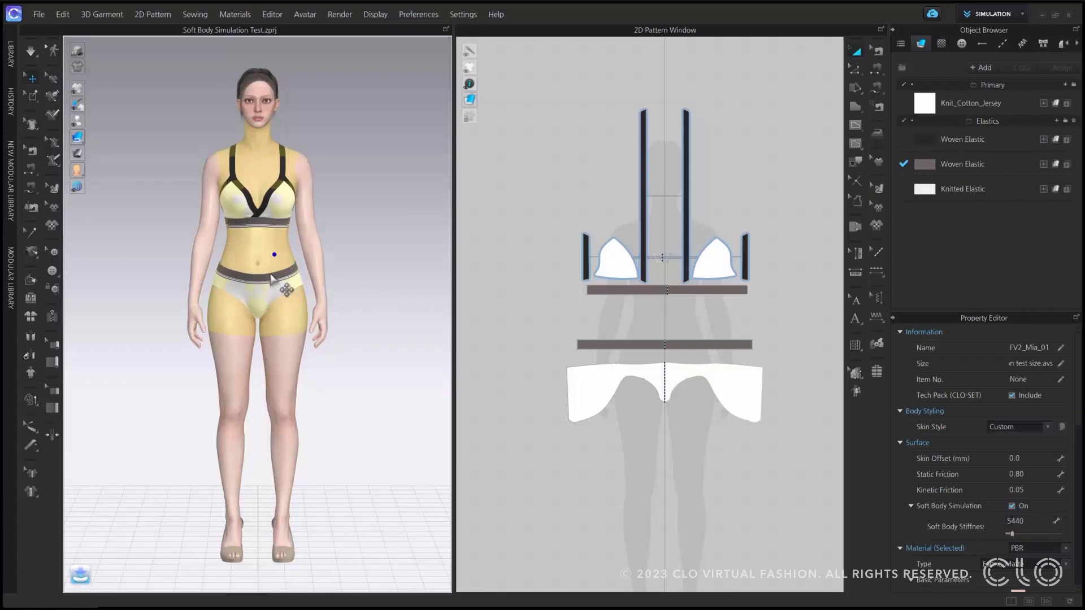
key("shift+c")
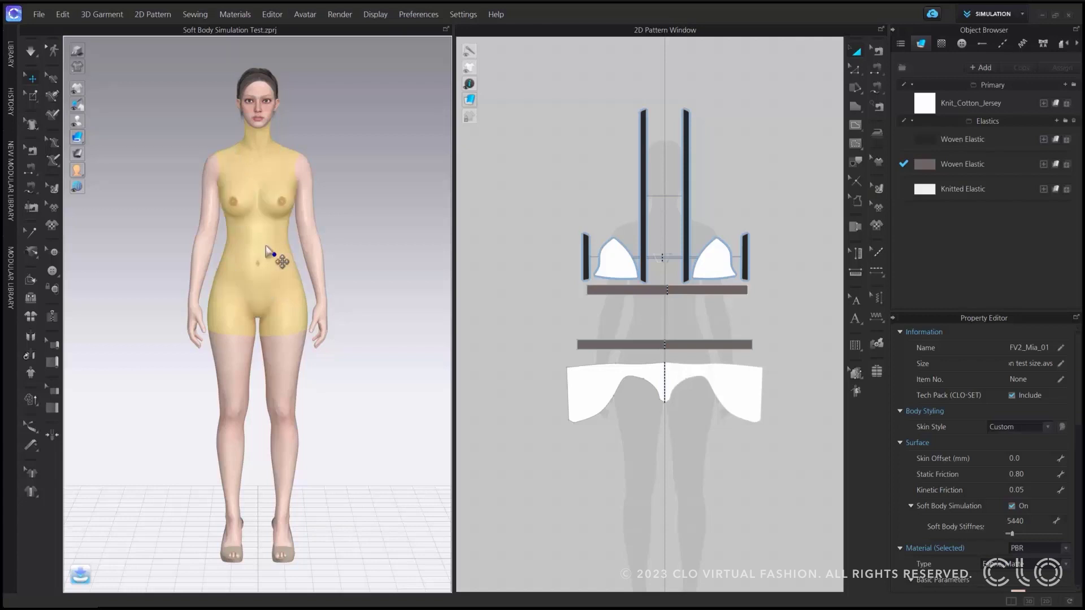
left_click(238, 208)
left_click(285, 317)
Set the torso's Soft Body Stiffness to 7000
left_click(1040, 520)
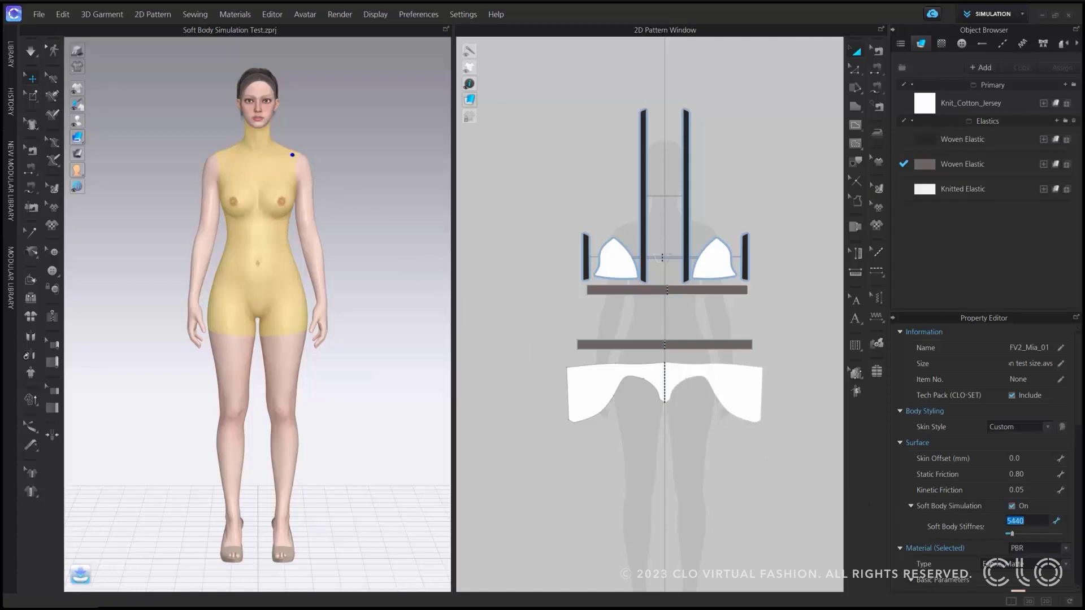
type("7000")
key("Return")
left_click_drag(1029, 534, 1075, 543)
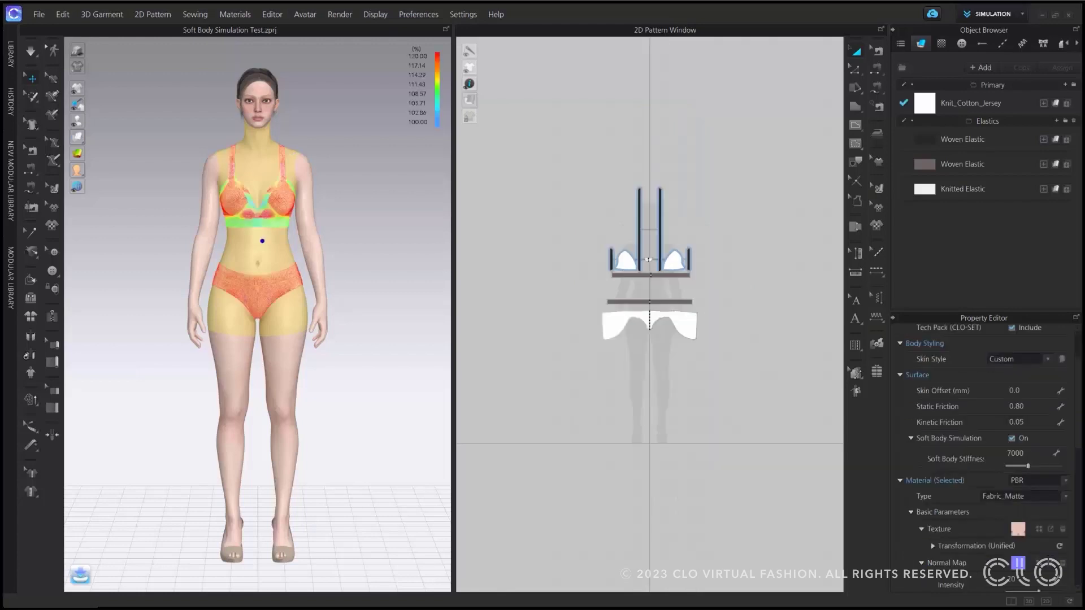
Simulate the underwear on the soft body avatar with the strain map shown, and inspect the waist area up close
left_click(962, 164)
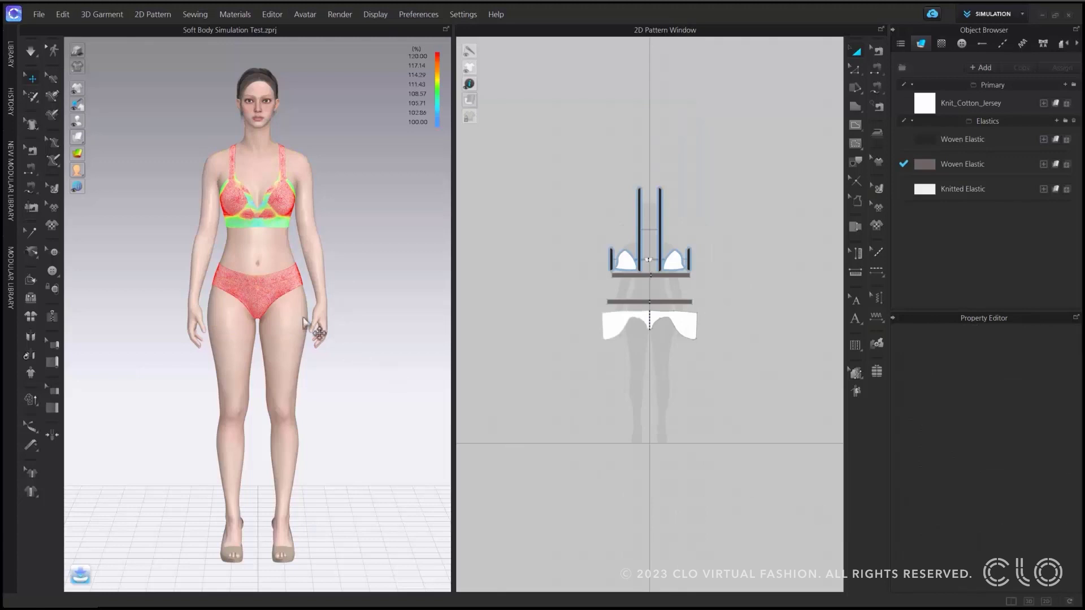
left_click(32, 51)
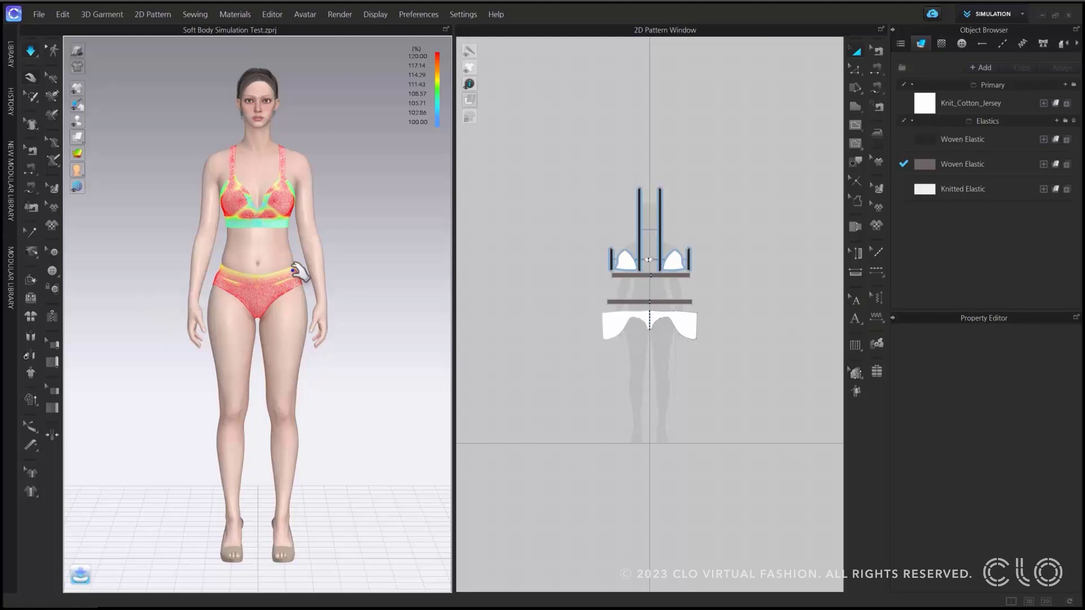
scroll(294, 266, "up", 3)
scroll(295, 269, "up", 4)
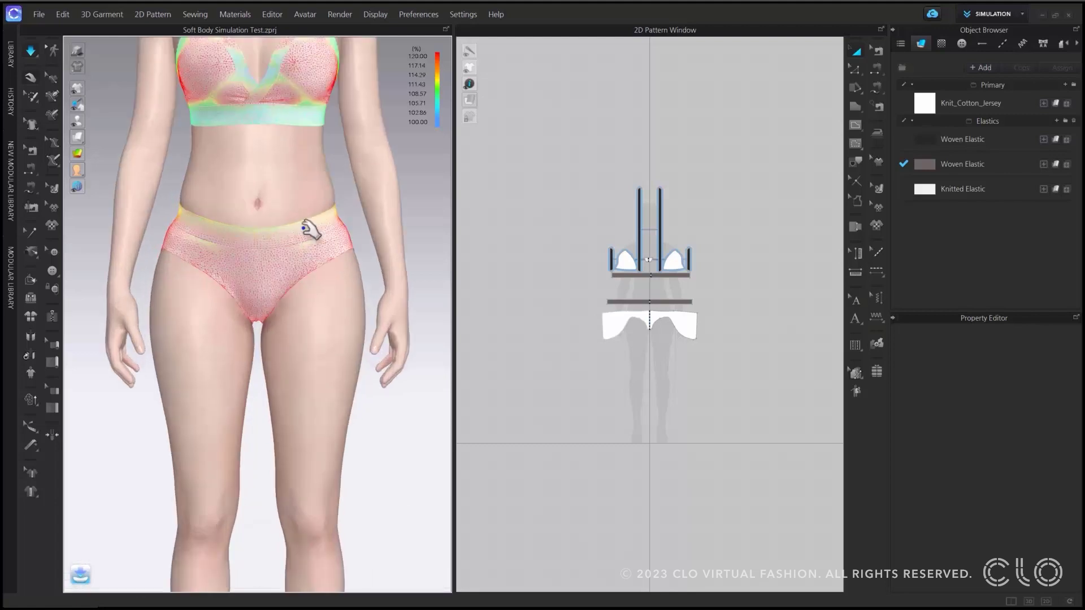
scroll(321, 316, "up", 5)
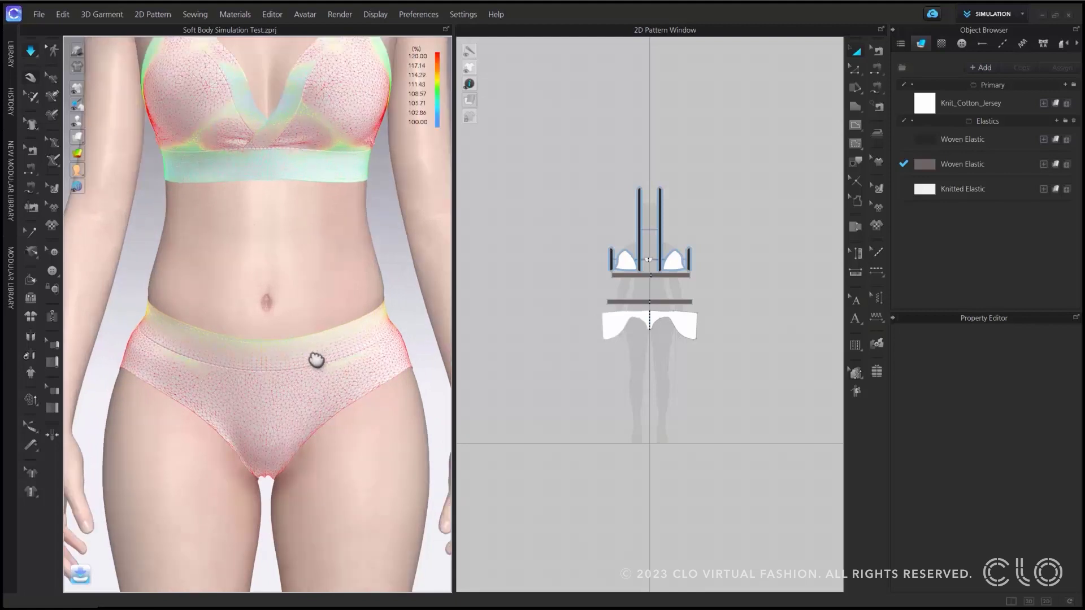
right_click_drag(313, 359, 315, 358)
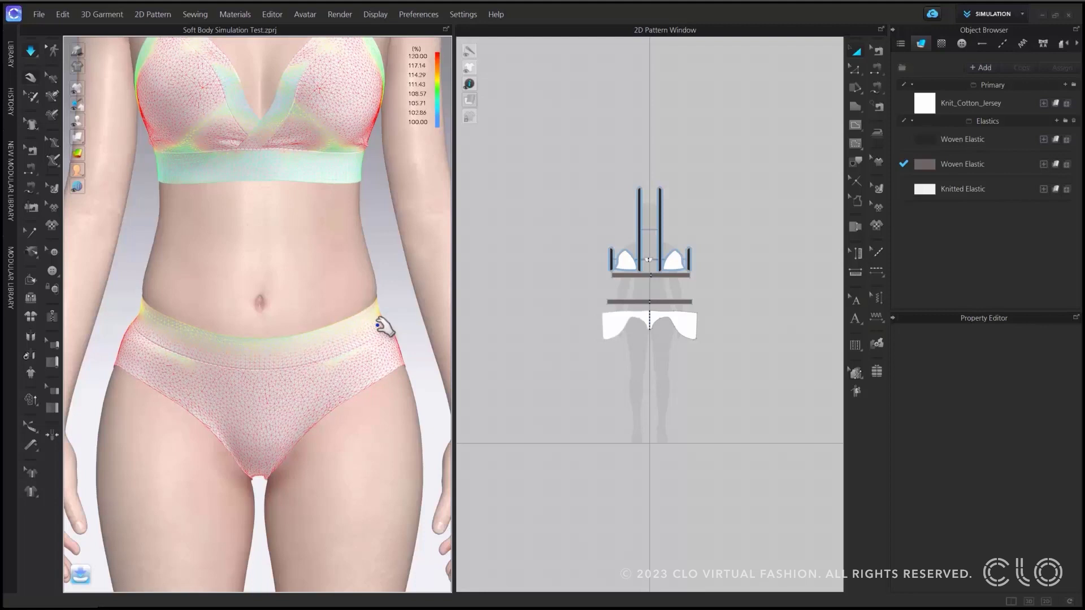
Check the briefs waistband's strain near both sides and at the centre front
left_click(366, 315)
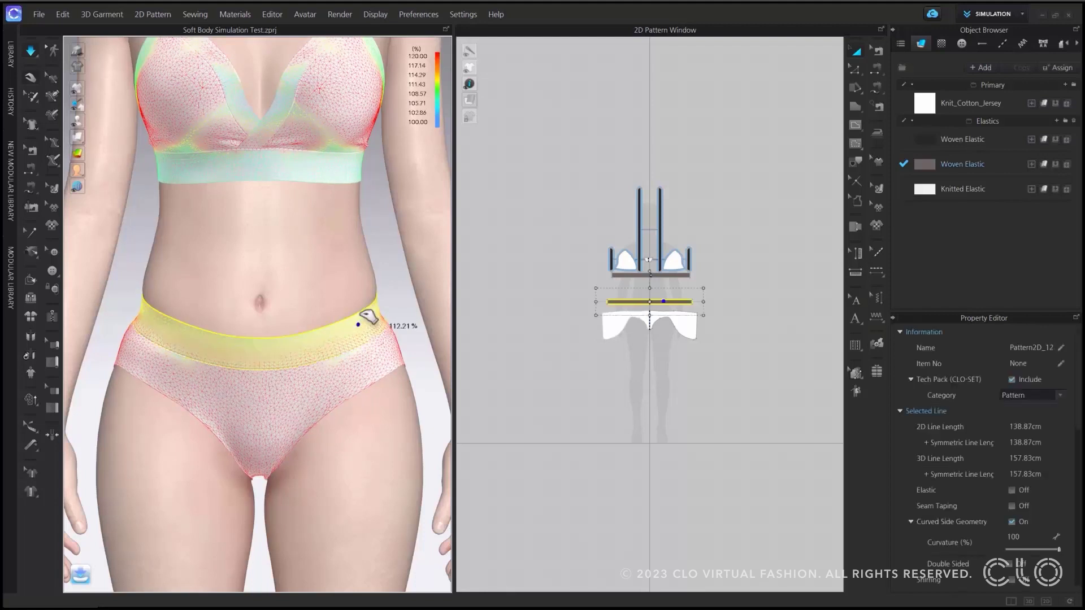
left_click(358, 323)
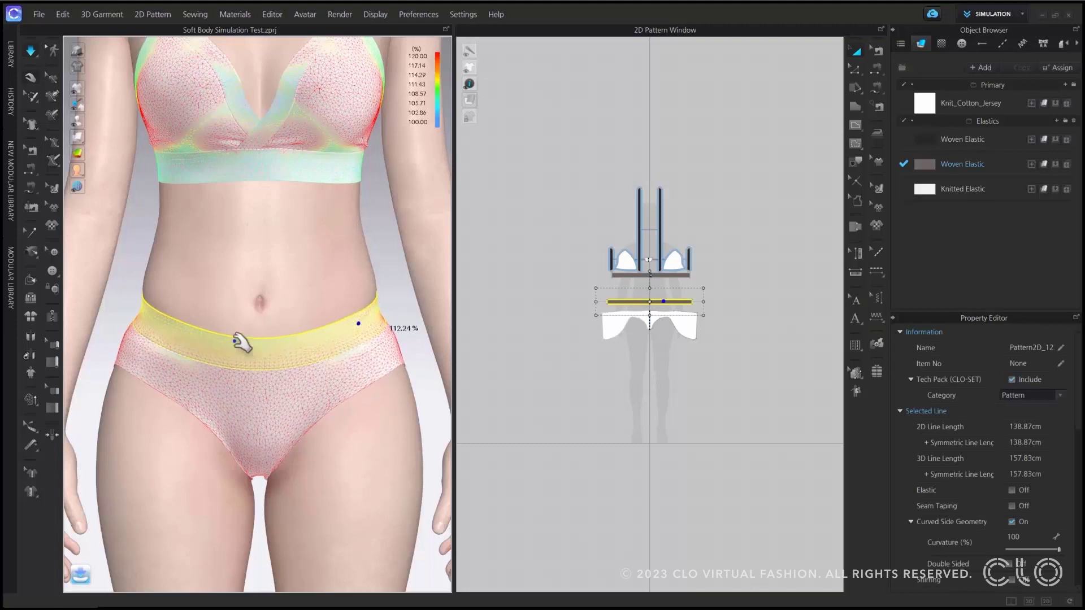
left_click(148, 308)
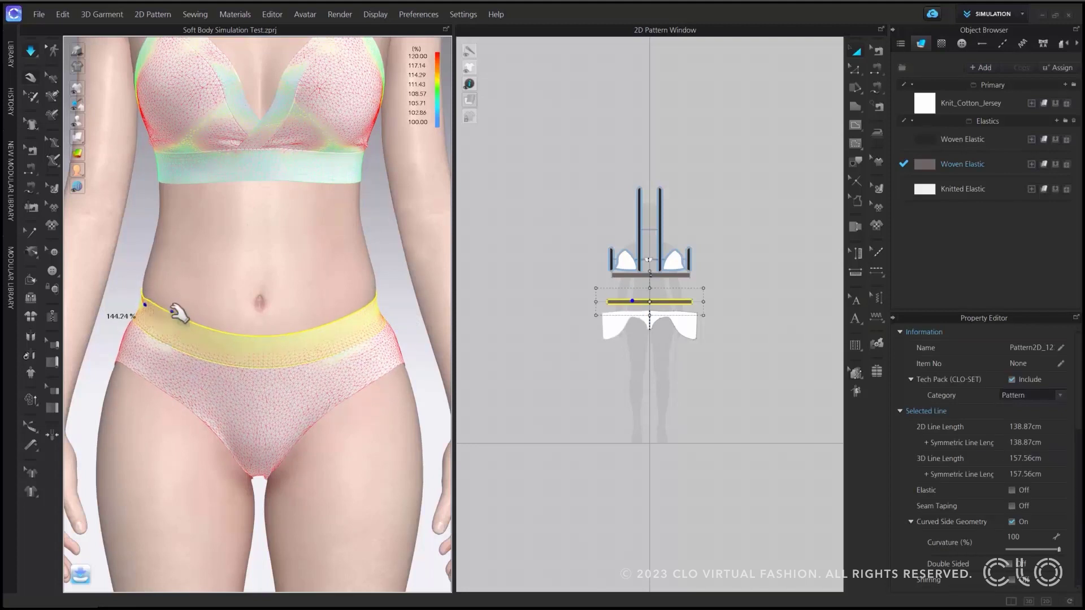
left_click(274, 332)
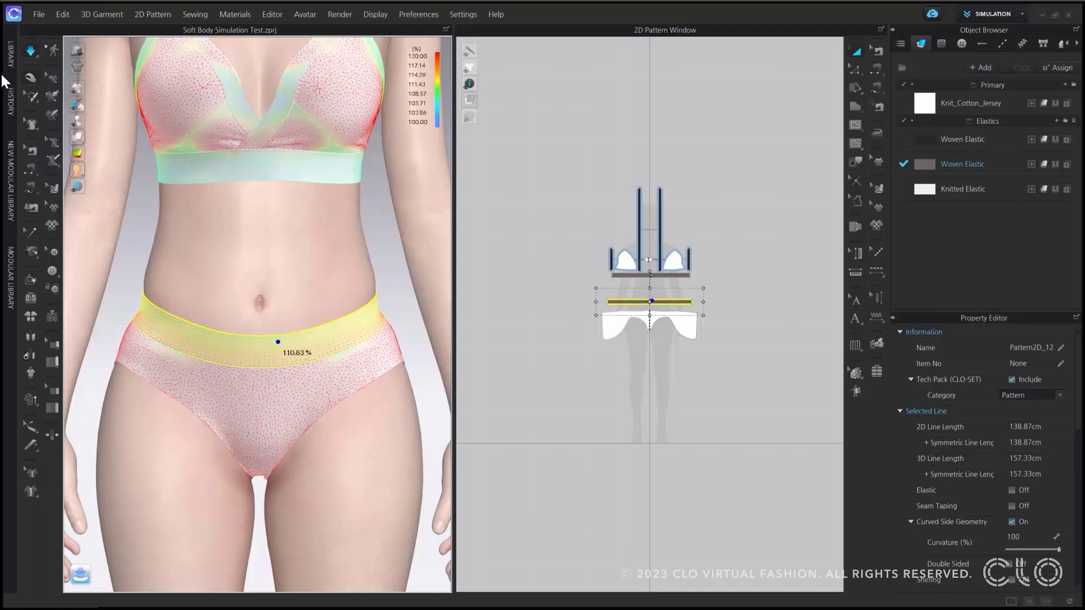
Set the torso's Soft Body Stiffness to 5000 and re-simulate the underwear
key("w")
left_click(284, 280)
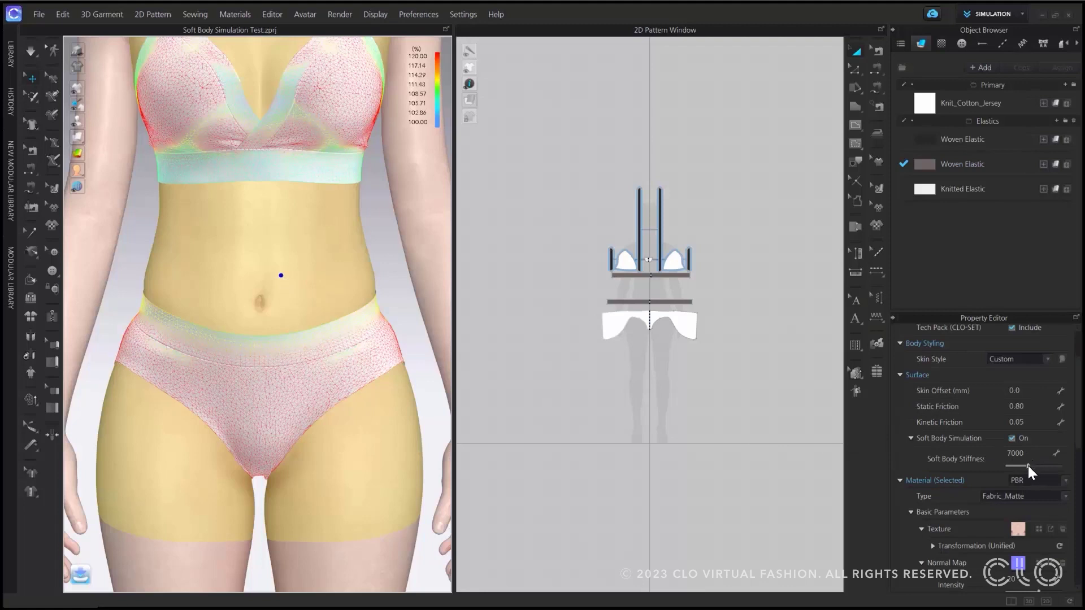
left_click_drag(1029, 466, 1019, 466)
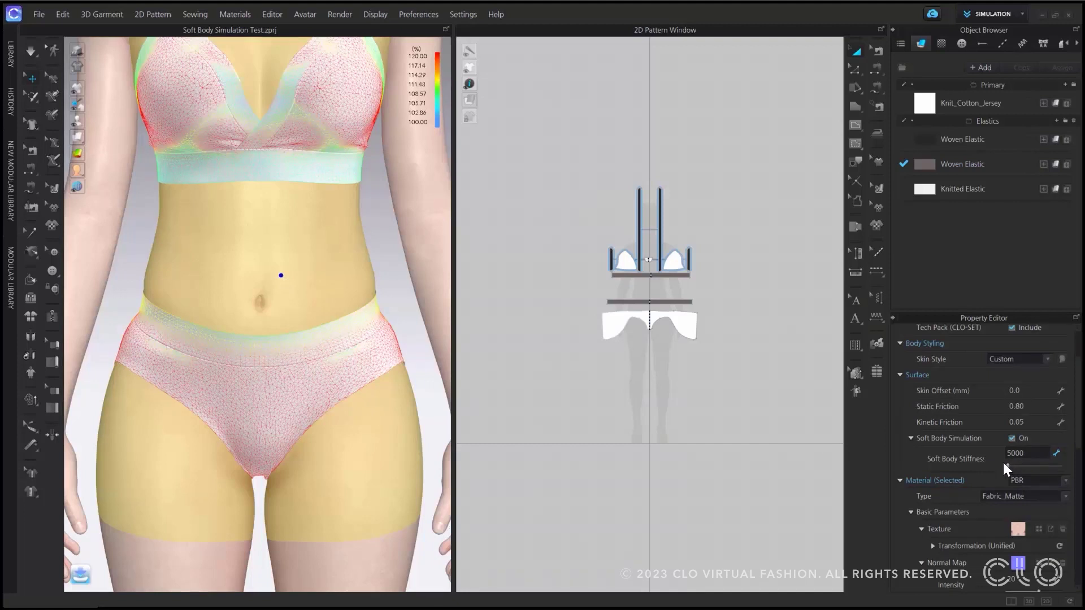
left_click(31, 52)
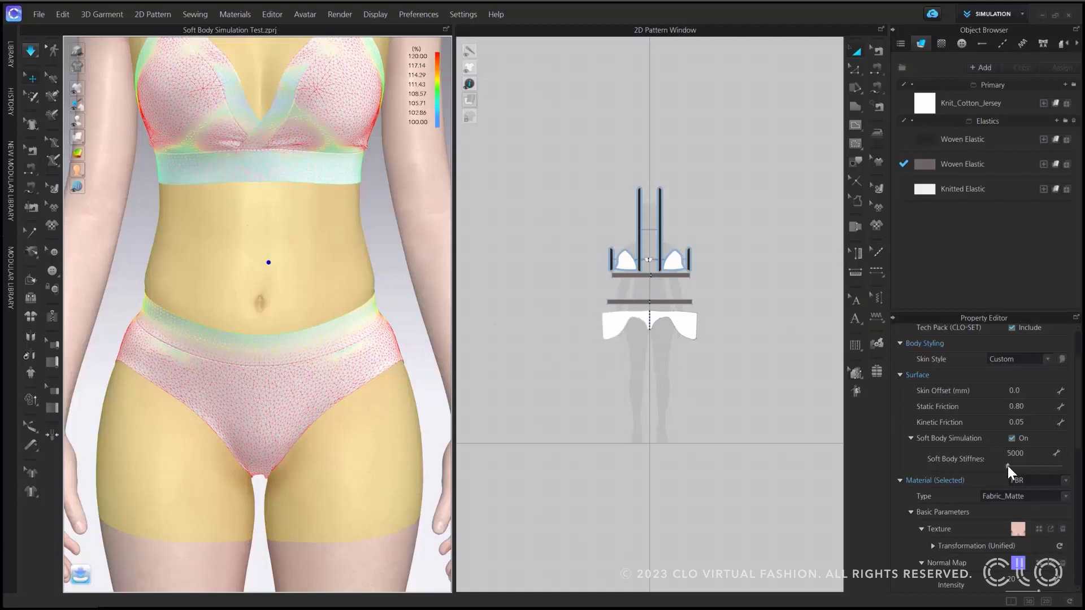
Set the torso's Soft Body Stiffness to 10000 and re-simulate the underwear
left_click_drag(1008, 465, 1066, 473)
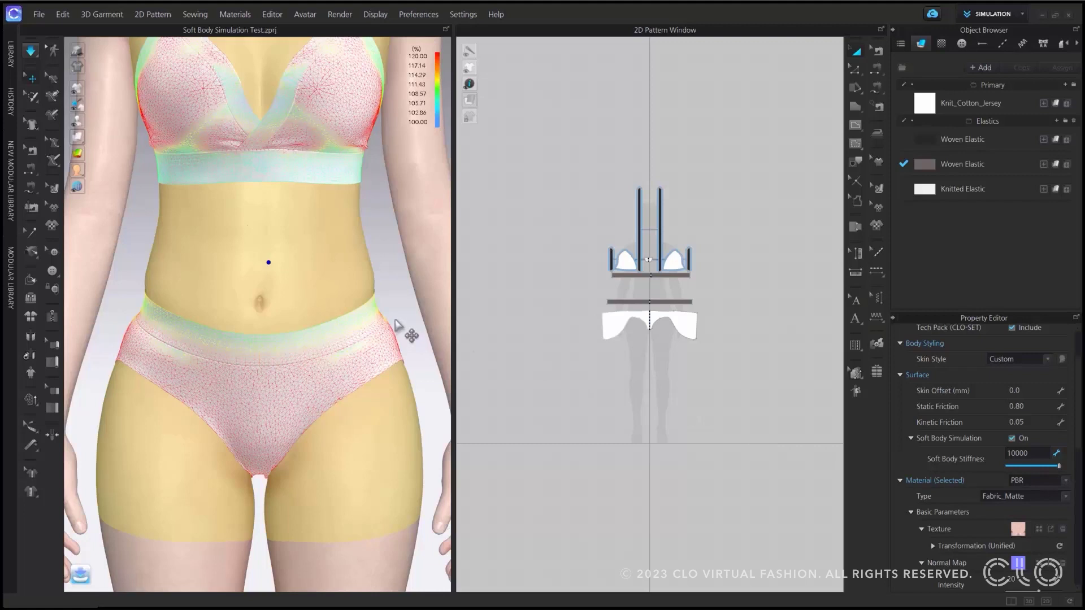
left_click(31, 50)
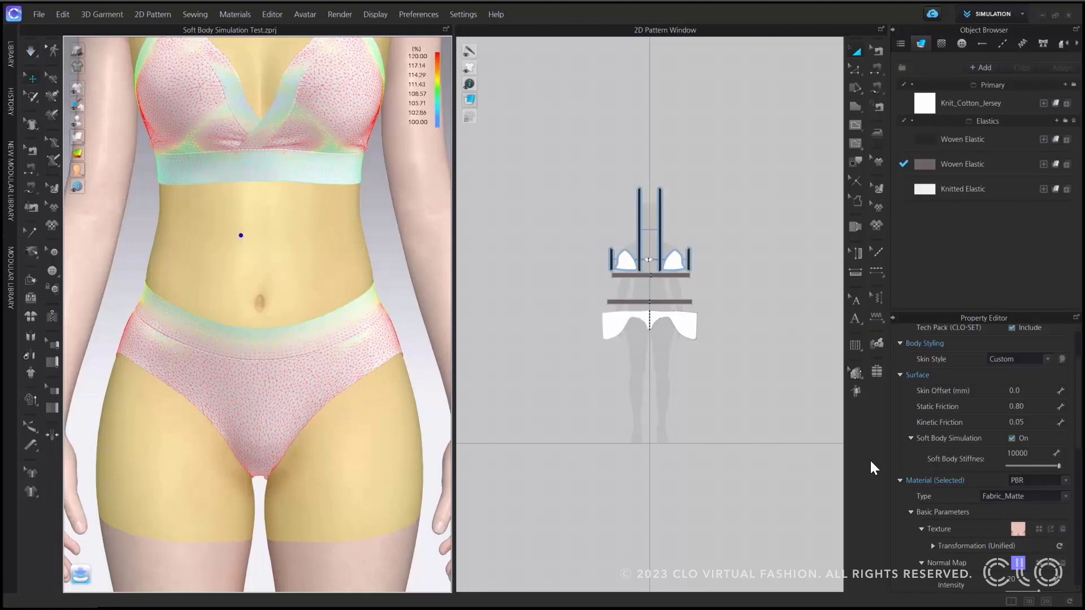
Turn off the torso's Soft Body Simulation and switch the garment from the strain map to the textured display
left_click(1012, 438)
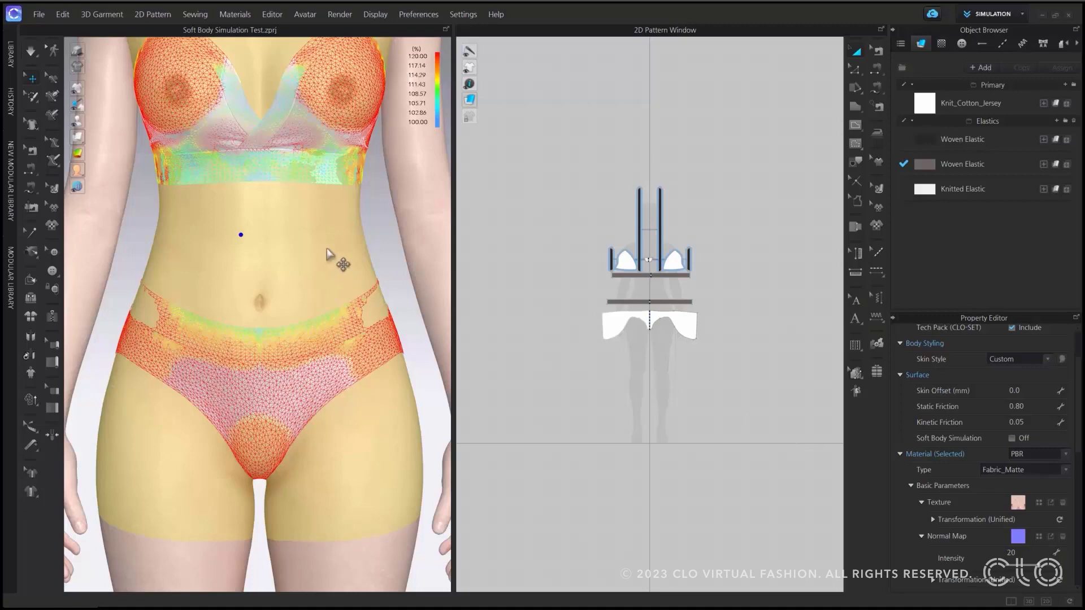
scroll(334, 263, "down", 2)
scroll(343, 257, "down", 3)
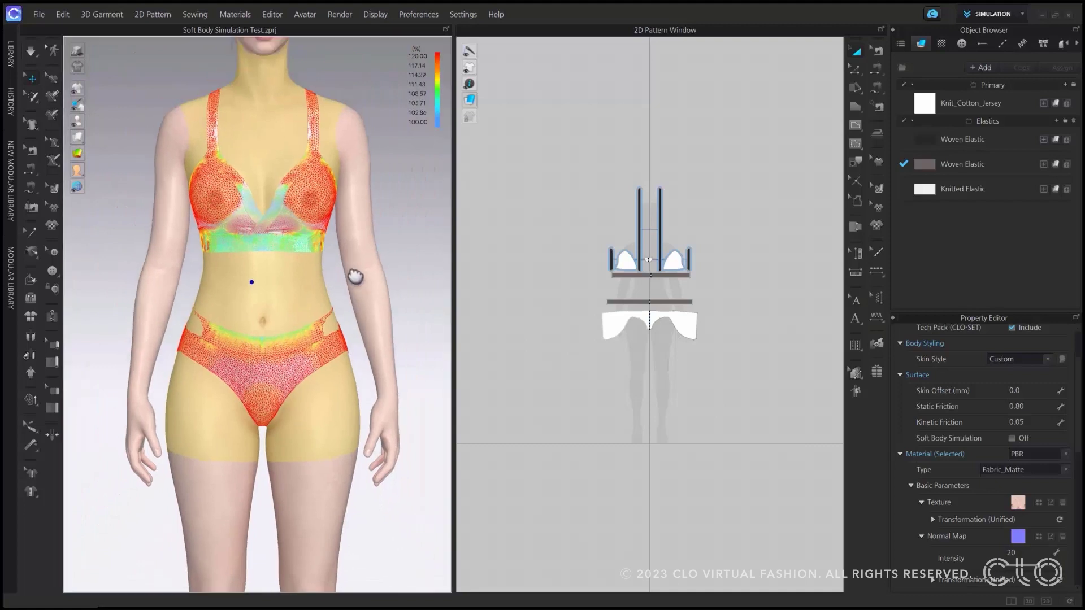
left_click(95, 153)
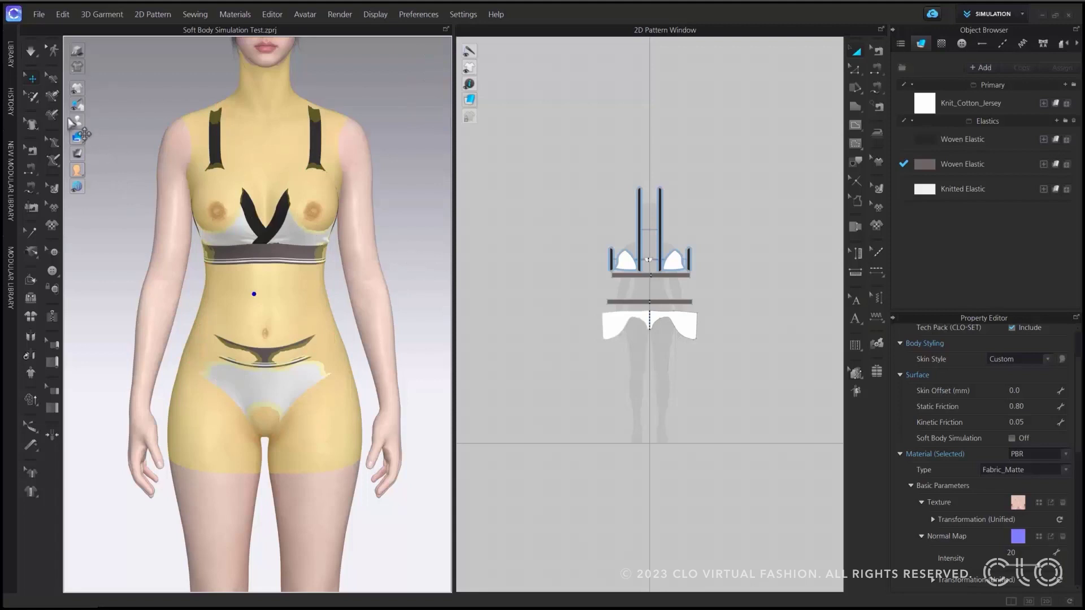
Re-simulate the underwear on the rigid avatar and turn Soft Body Simulation back on for the torso
left_click(31, 51)
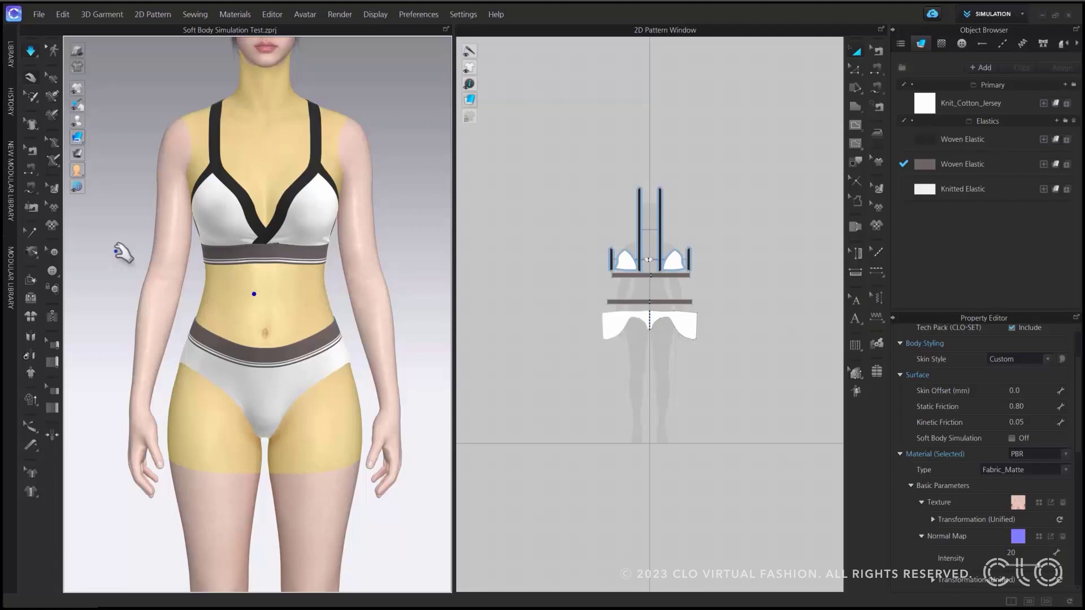
left_click(237, 304)
left_click(1011, 438)
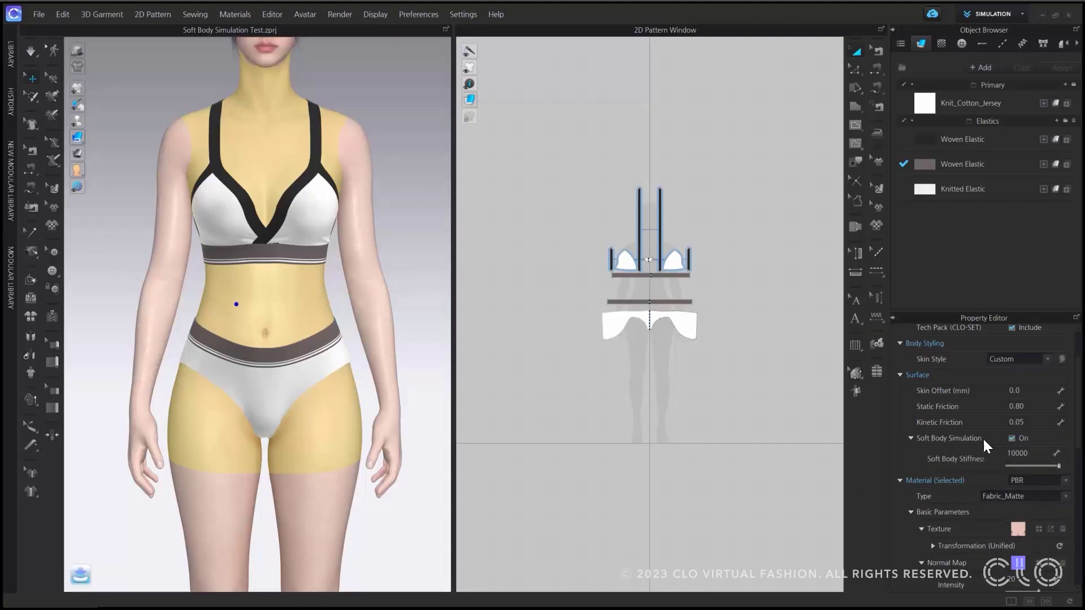
Try to open the Avatar Editor with Soft Body Simulation on, and decline to turn the soft body off
left_click(304, 15)
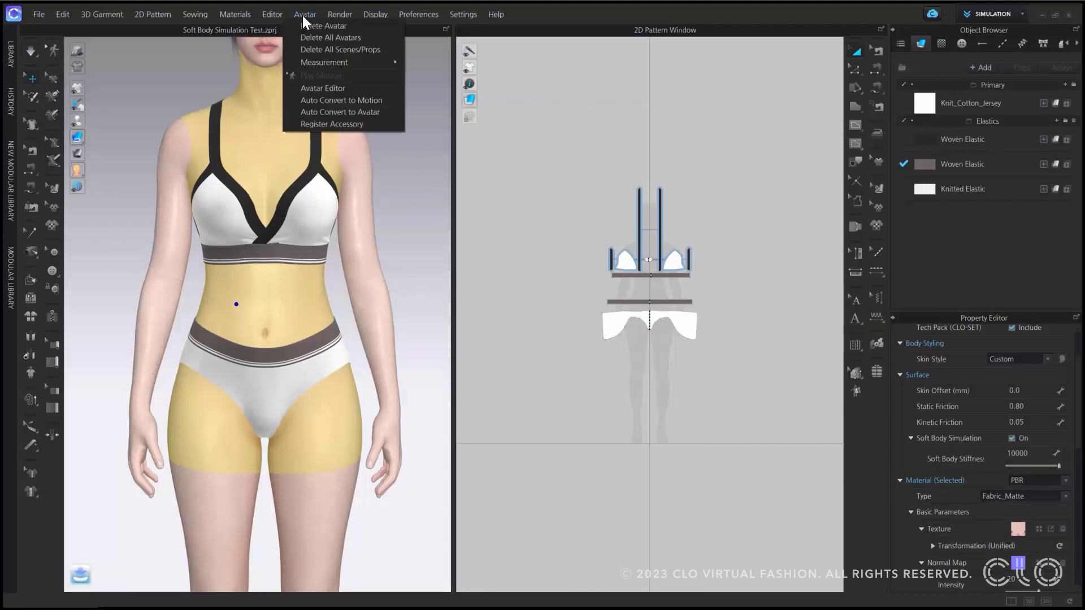
left_click(352, 88)
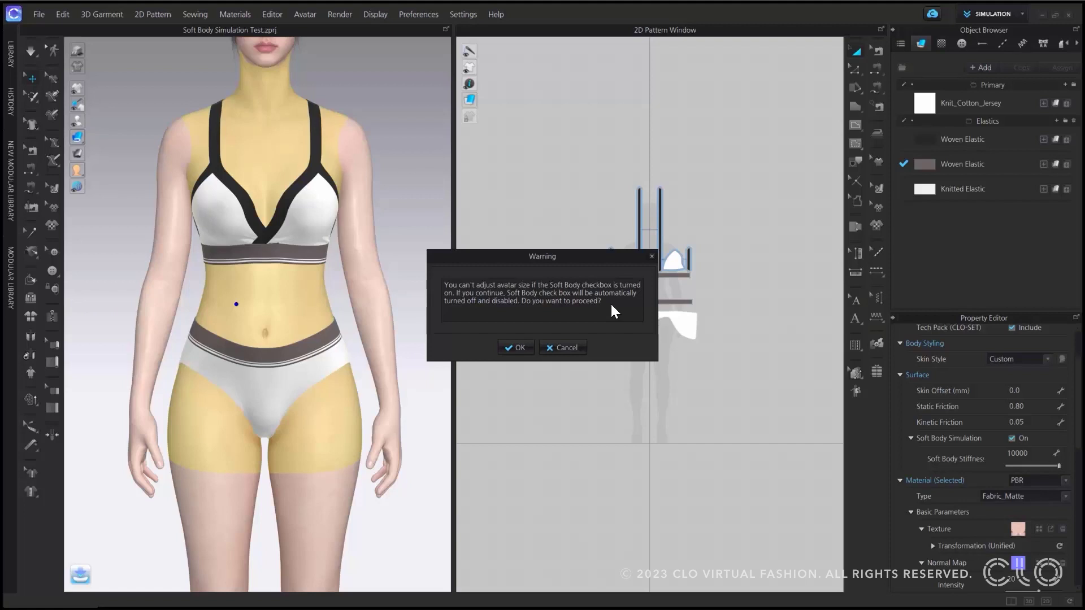
left_click(578, 346)
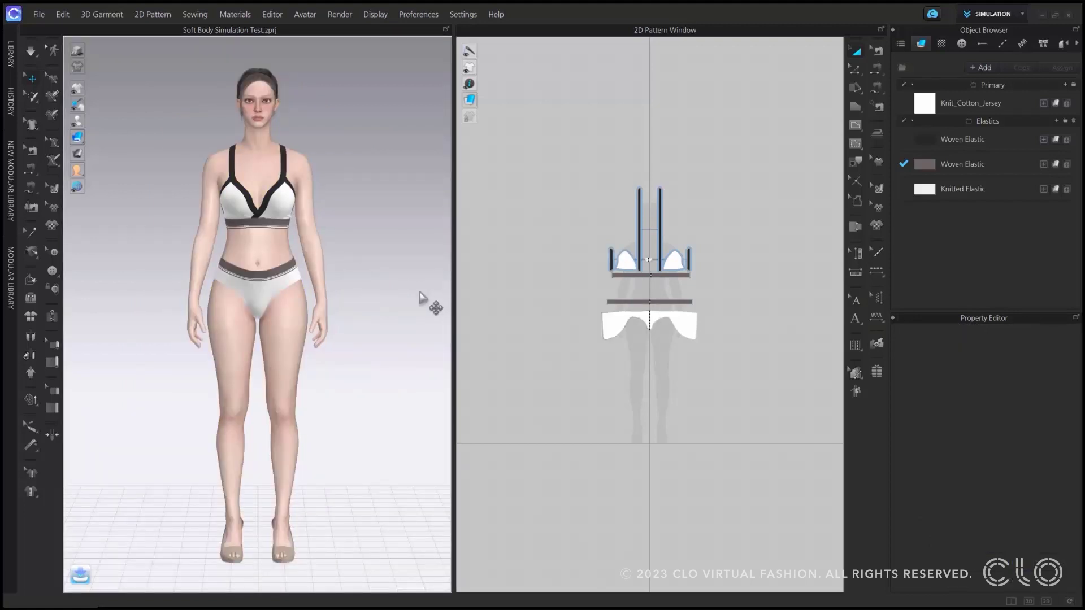
Switch to Animation mode and try to simulate the underwear with Soft Body Simulation turned on for the torso
left_click(279, 253)
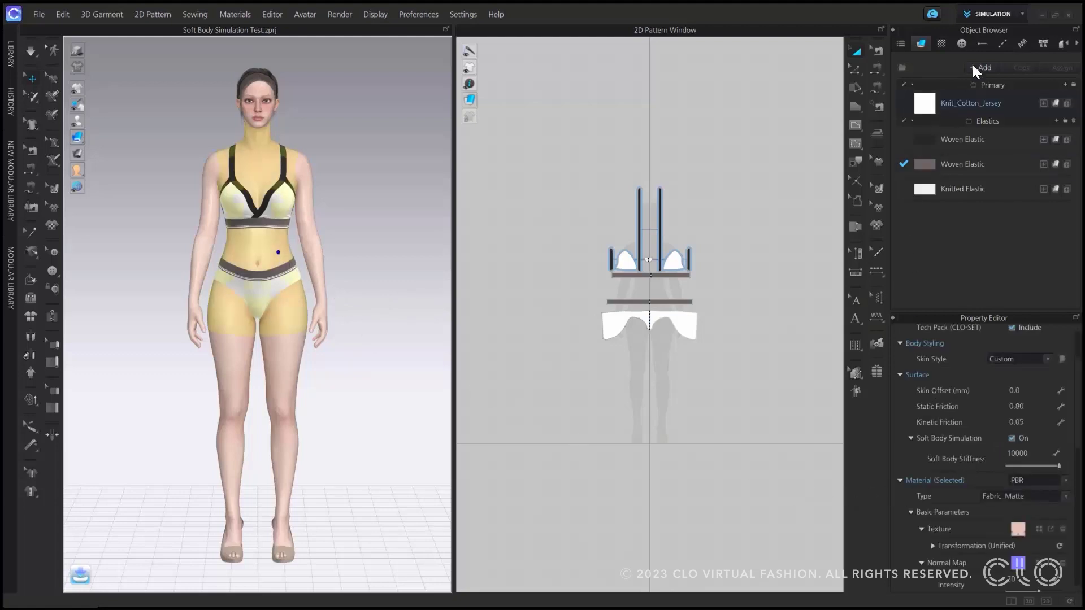
left_click(1005, 15)
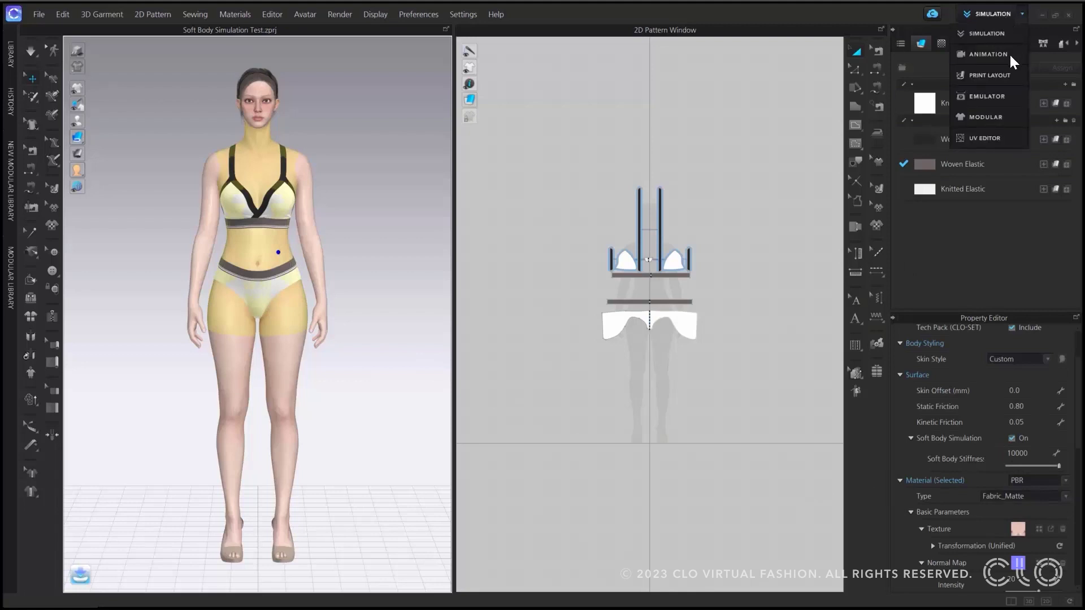
left_click(1009, 53)
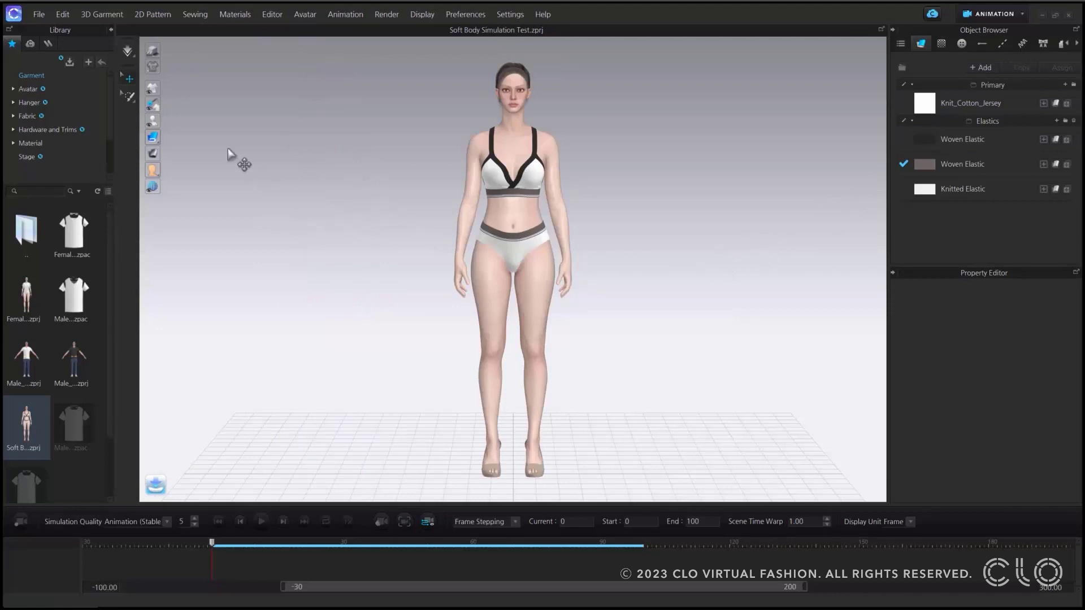
left_click(128, 53)
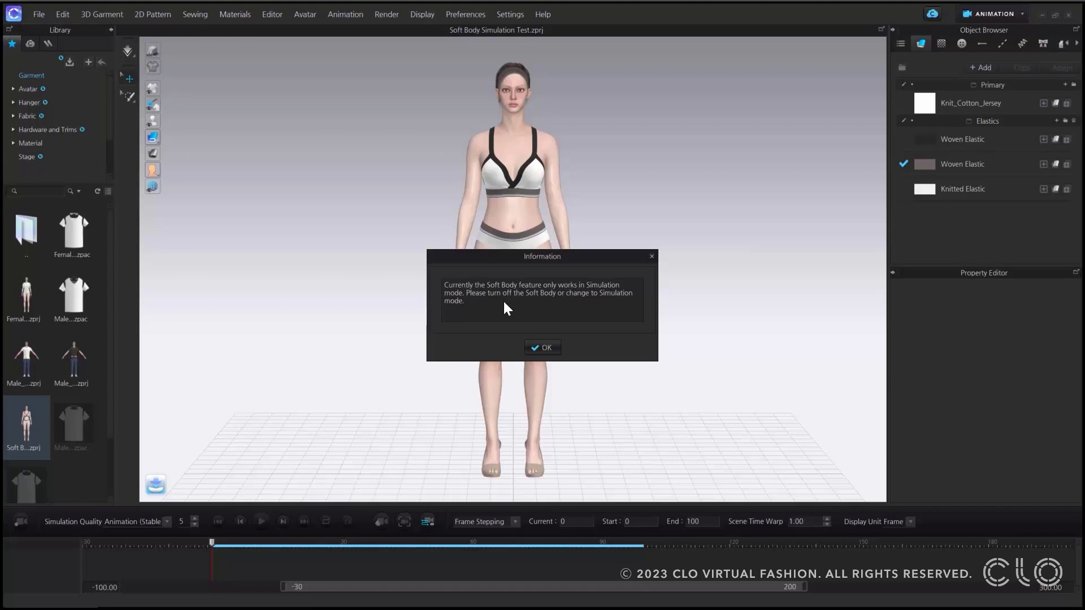
left_click(534, 348)
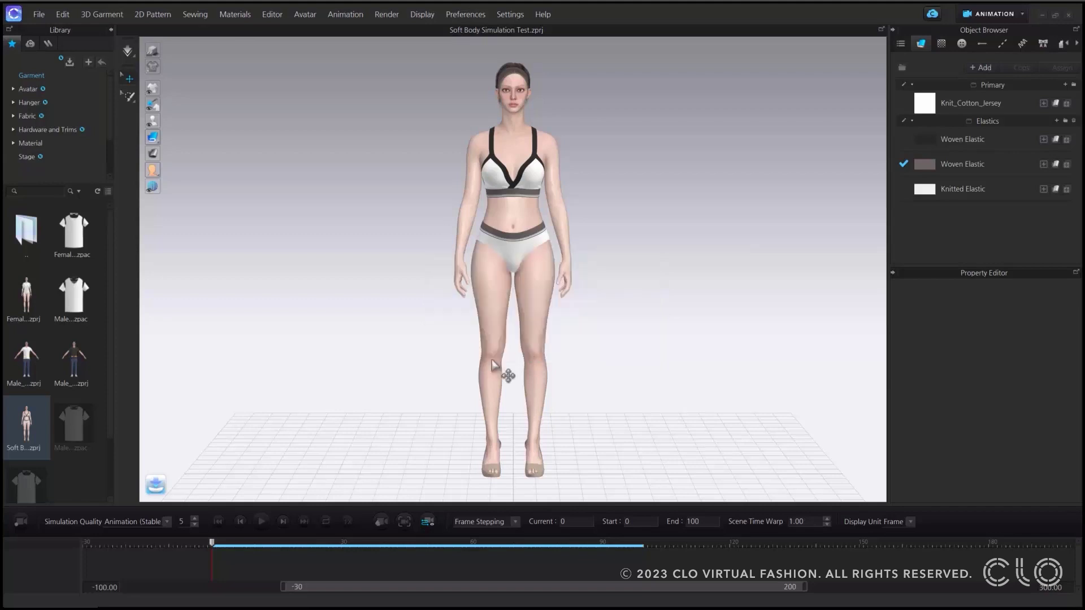
Try to record the animation with Soft Body Simulation on, and return to Simulation mode
left_click(21, 524)
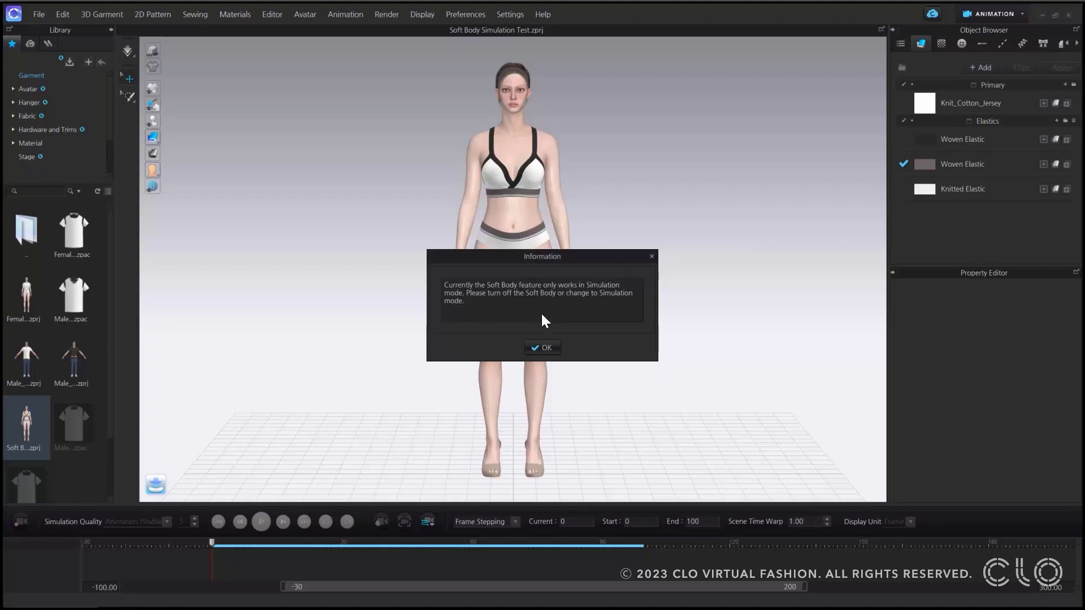
left_click(546, 348)
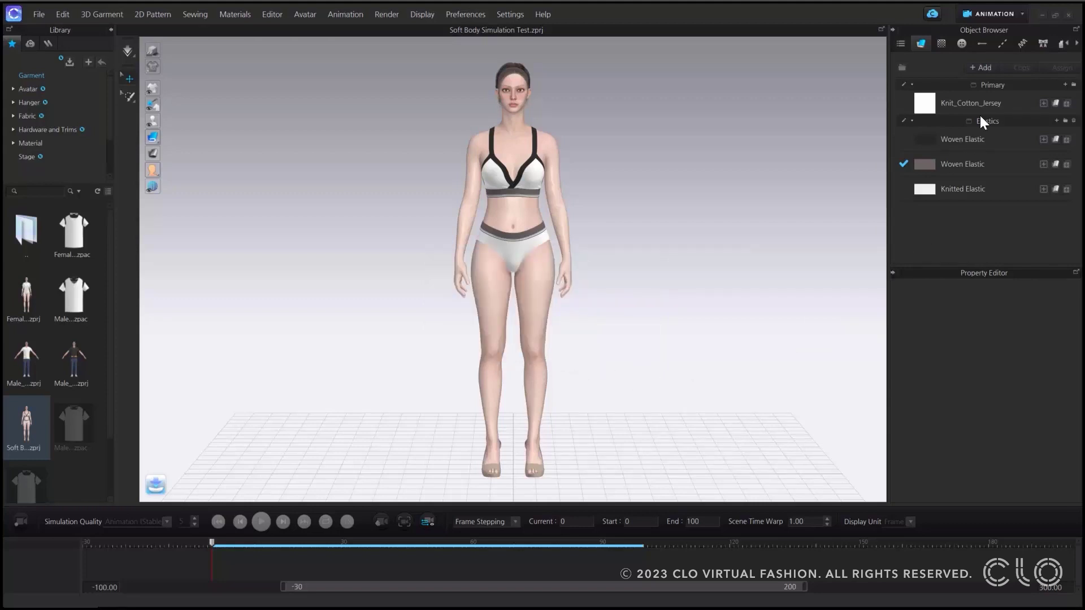
left_click(998, 12)
left_click(990, 35)
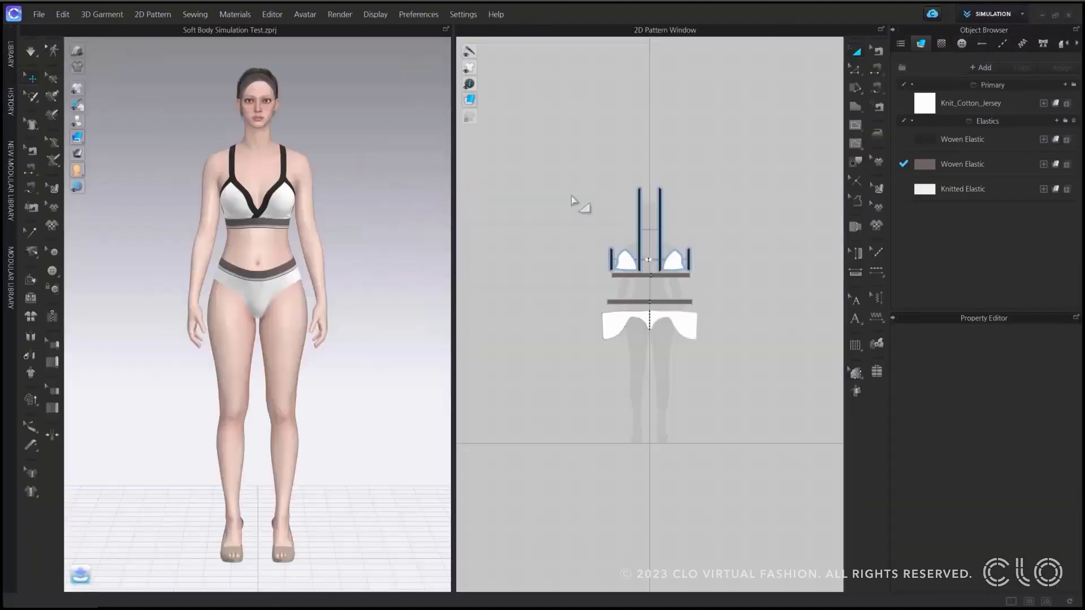
Set the simulation type to Fitting (Accurate Fabric) and simulate the underwear on the soft body
left_click(34, 53)
left_click(61, 74)
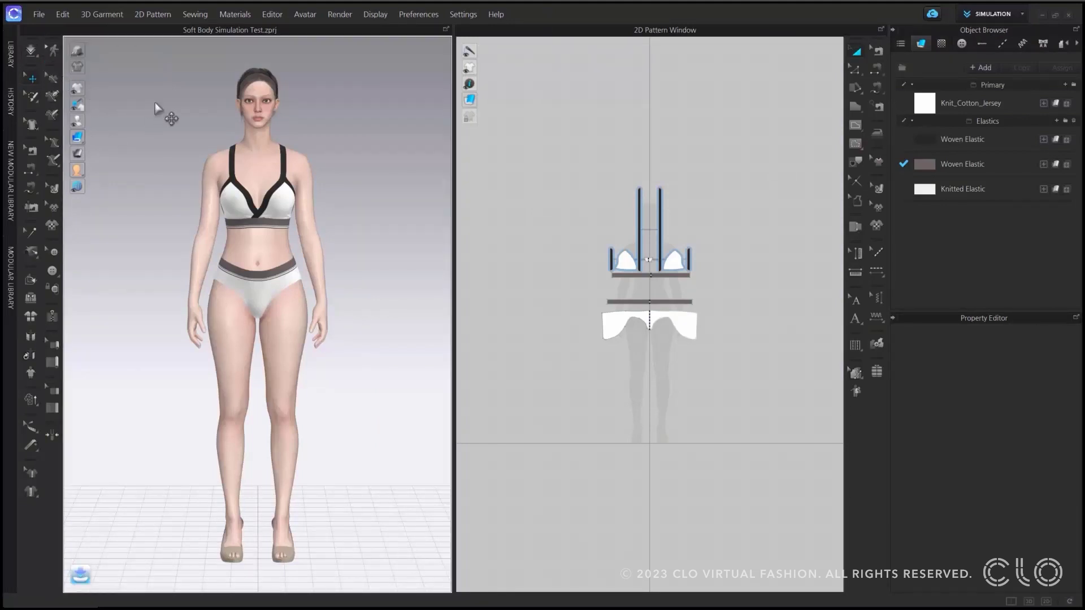
key("space")
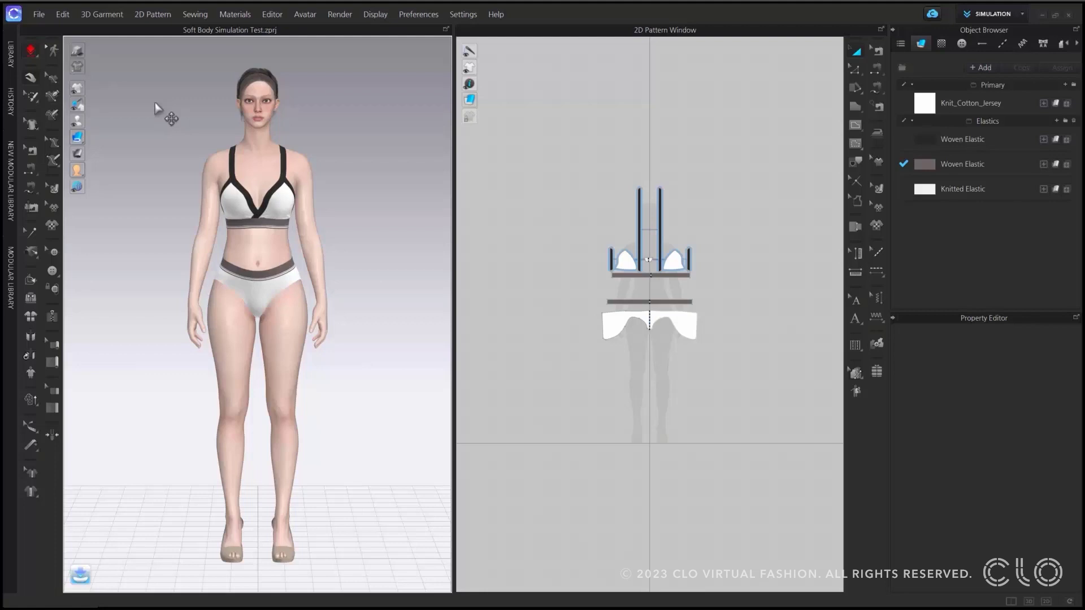
Set the simulation type to Fast (GPU) and try to simulate the underwear with Soft Body Simulation on
left_click(25, 46)
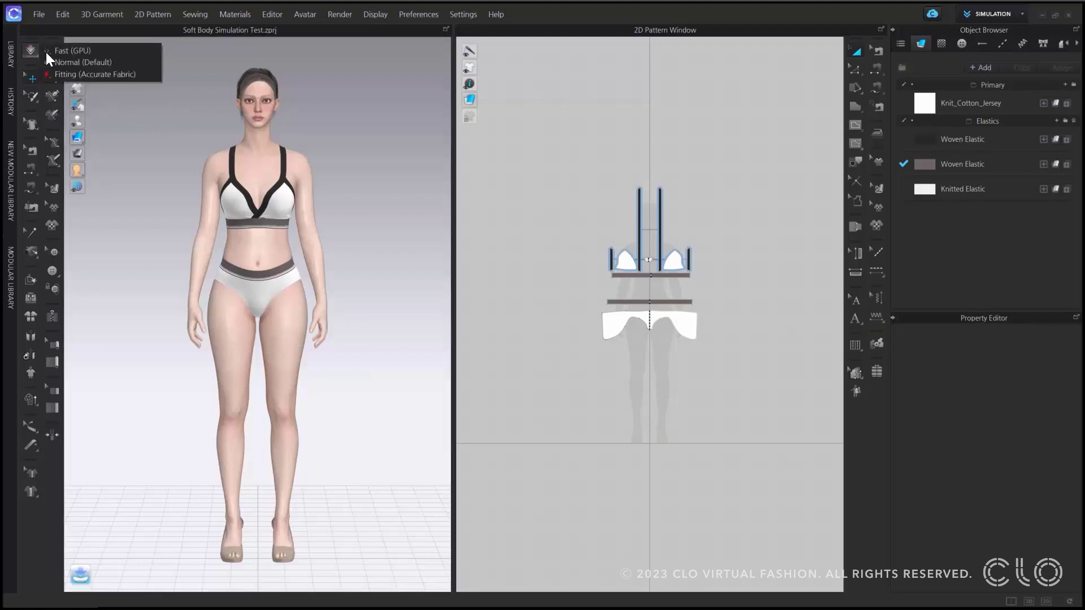
left_click(65, 51)
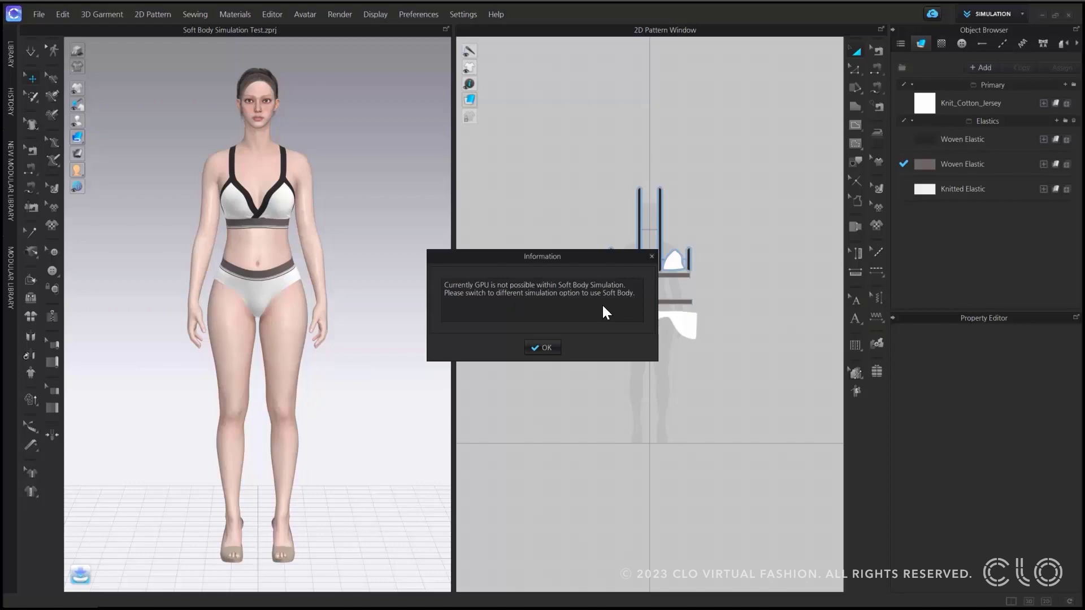
left_click(547, 347)
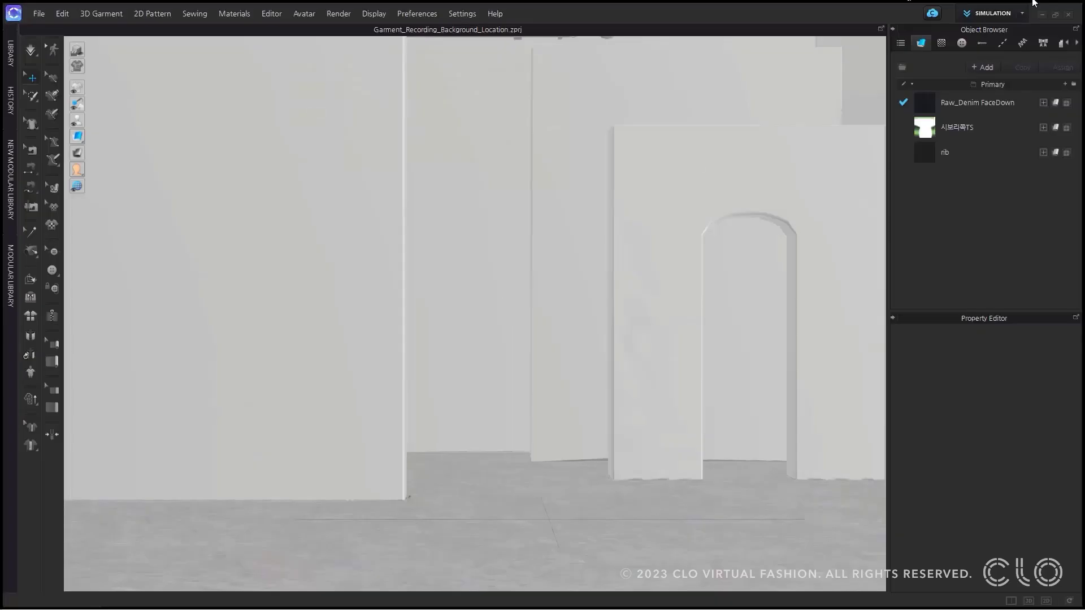
Switch the Garment_Recording_Background_Location project to Animation mode and set the current frame to 58
left_click(1023, 12)
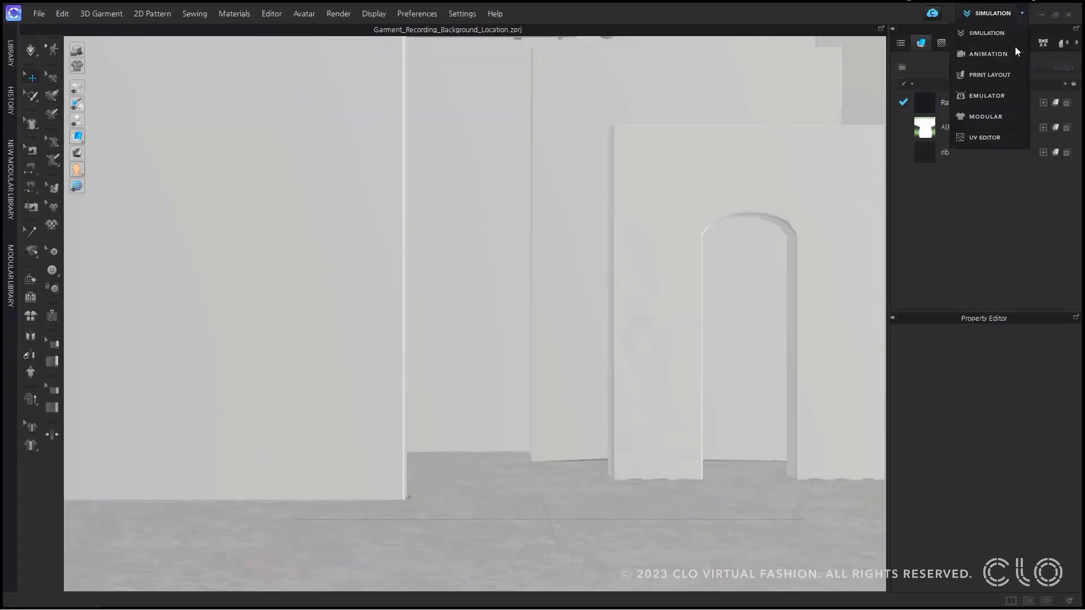
left_click(1013, 53)
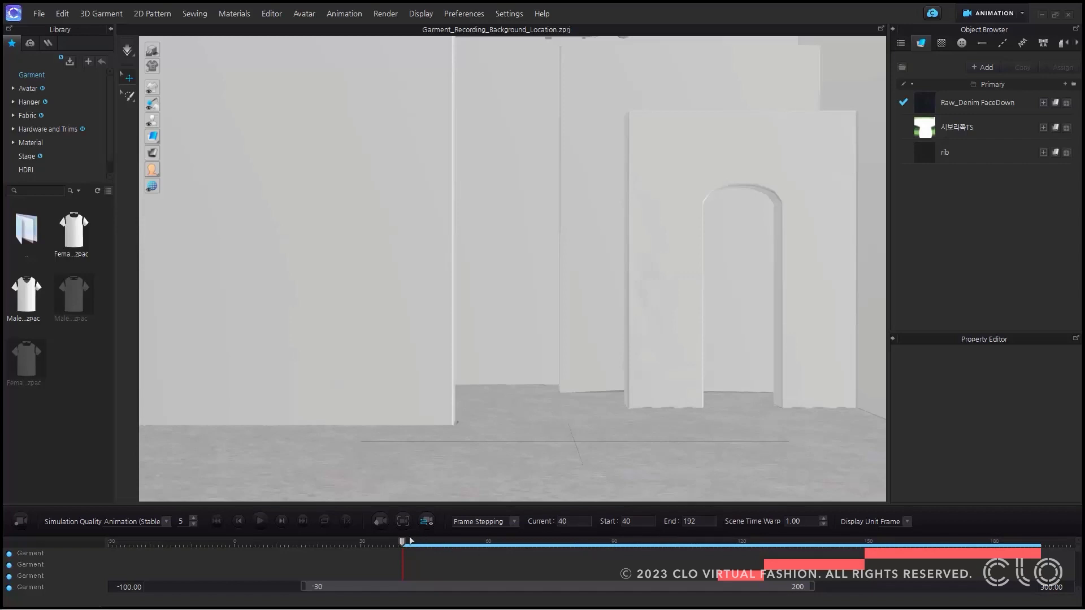
left_click_drag(402, 542, 466, 541)
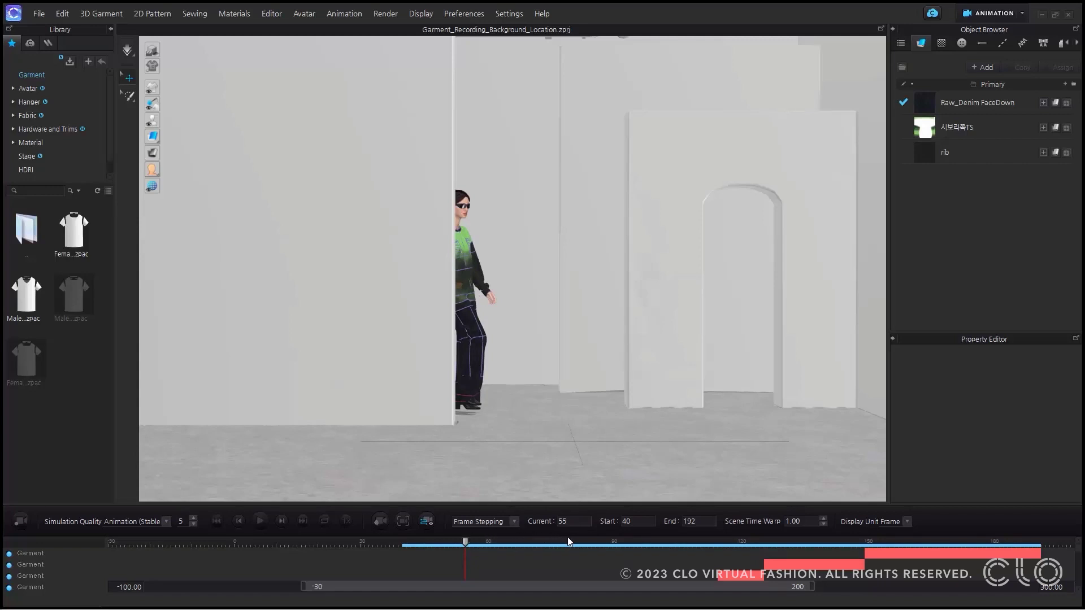
double_click(570, 521)
type("58")
key("Return")
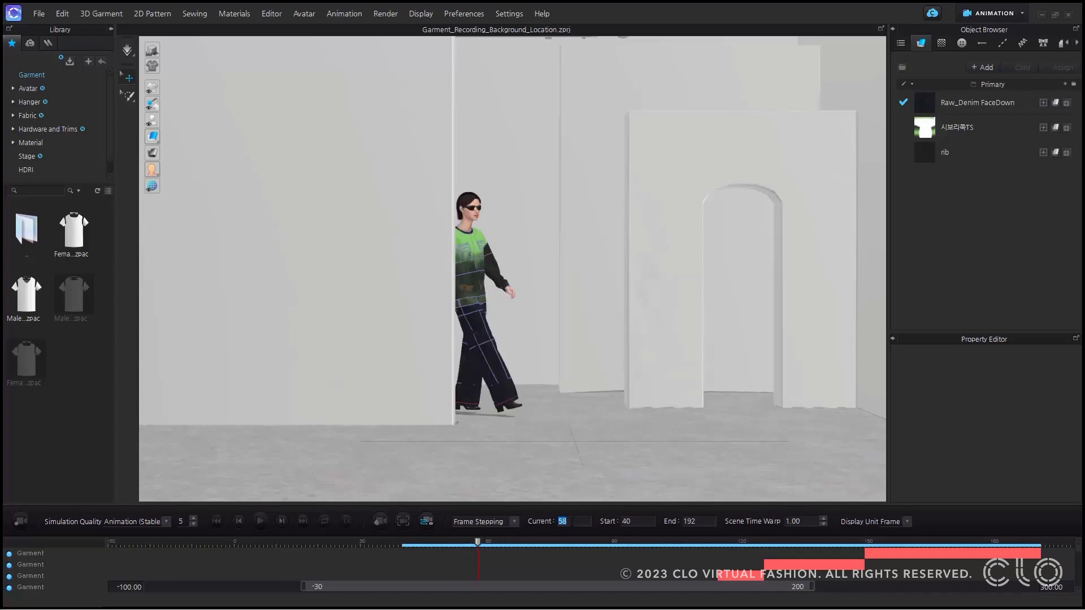
Add a camera keyframe at frame 58 with a closer view of the avatar walking out from behind the wall
scroll(608, 438, "up", 2)
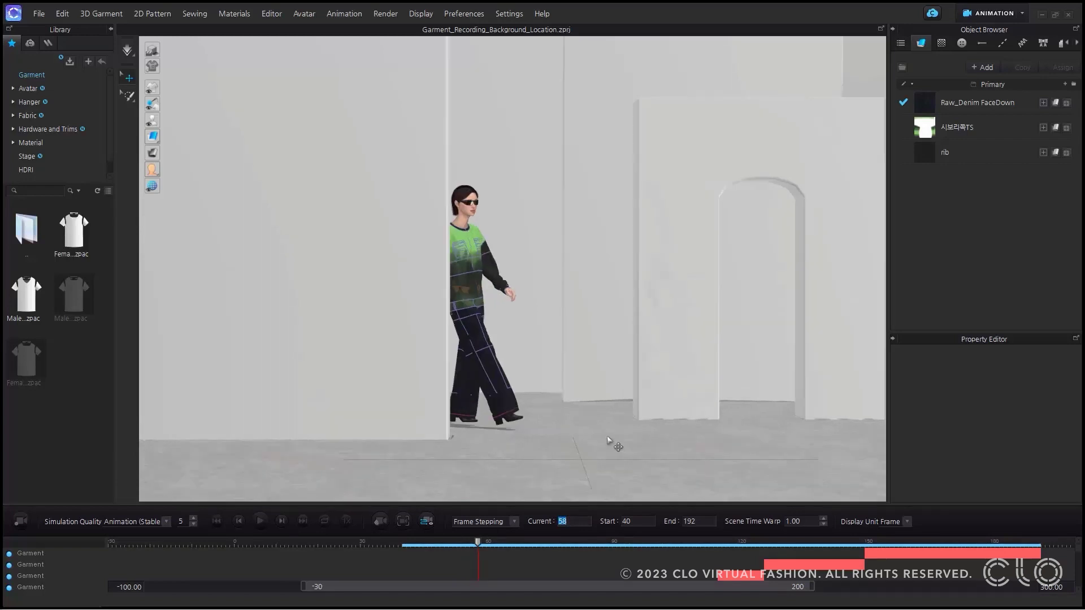
scroll(610, 442, "up", 1)
scroll(615, 428, "up", 1)
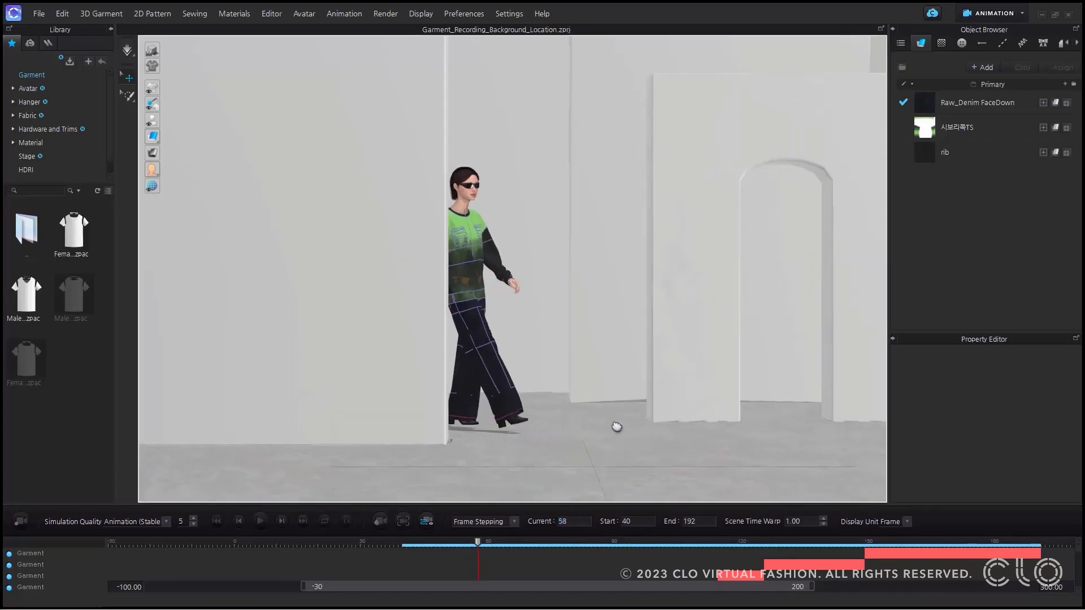
scroll(618, 426, "up", 1)
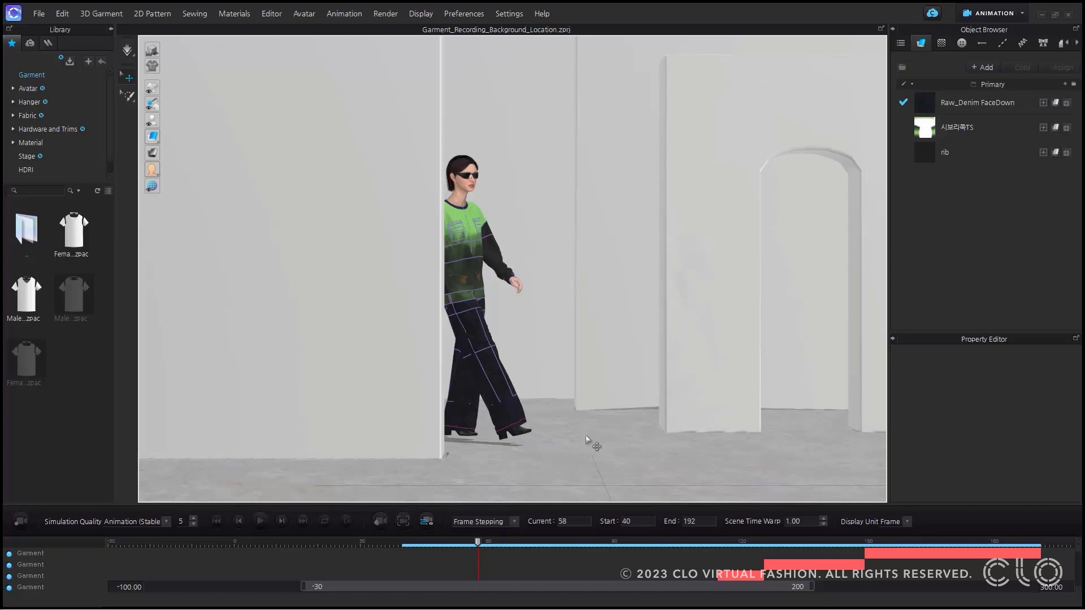
left_click(382, 528)
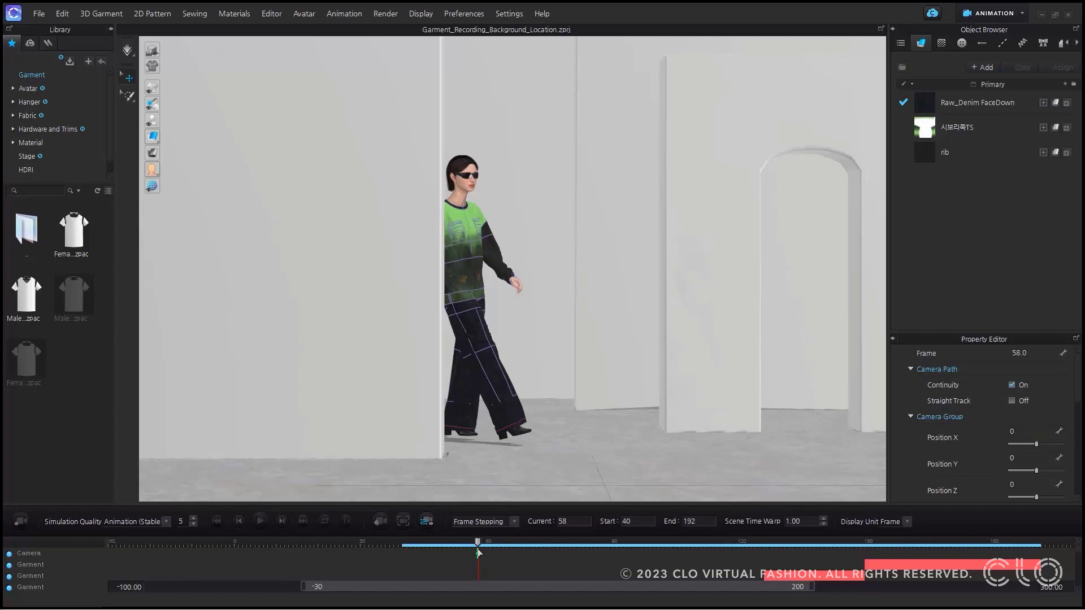
Add further camera keyframes up to frame 108, framing the walking avatar progressively closer
left_click_drag(478, 544, 659, 545)
scroll(625, 449, "up", 5)
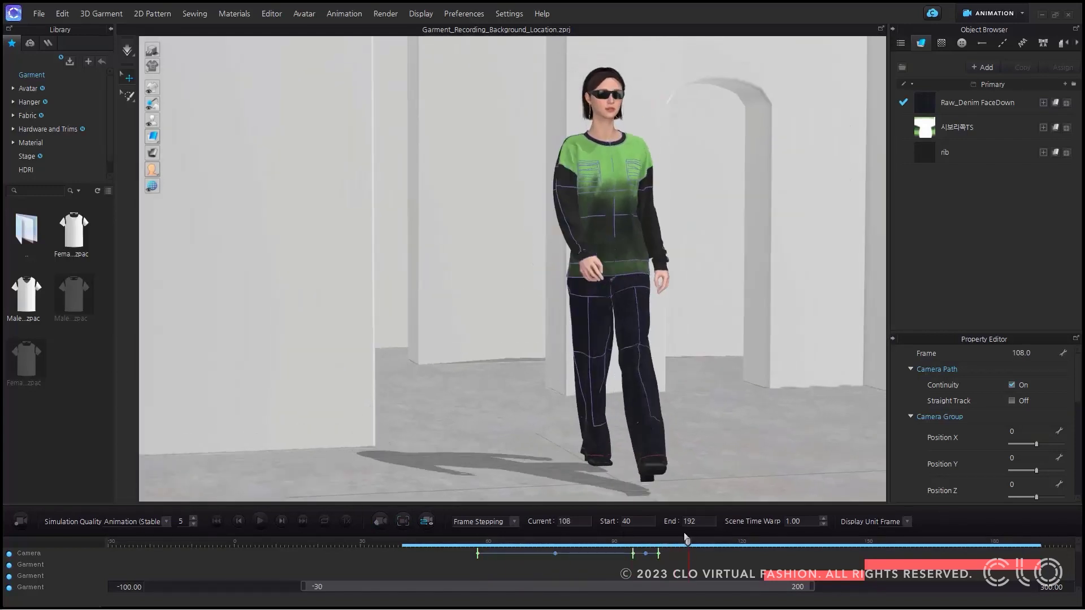
scroll(659, 375, "up", 4)
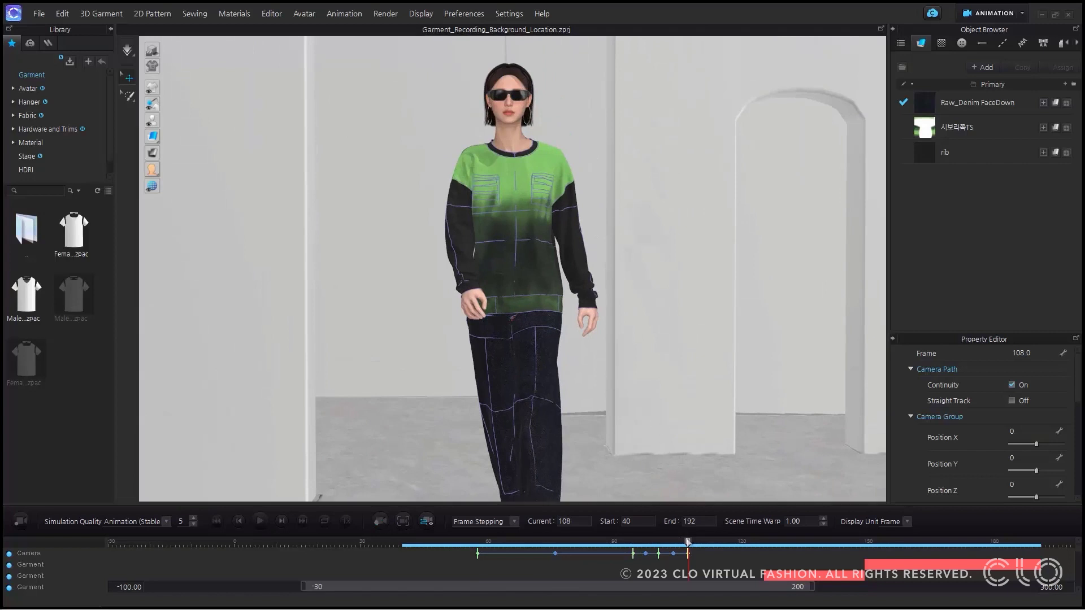
Play back the camera animation from frame 58 and show the camera with its Camera Preview
left_click_drag(688, 542, 477, 542)
left_click(259, 520)
left_click(404, 521)
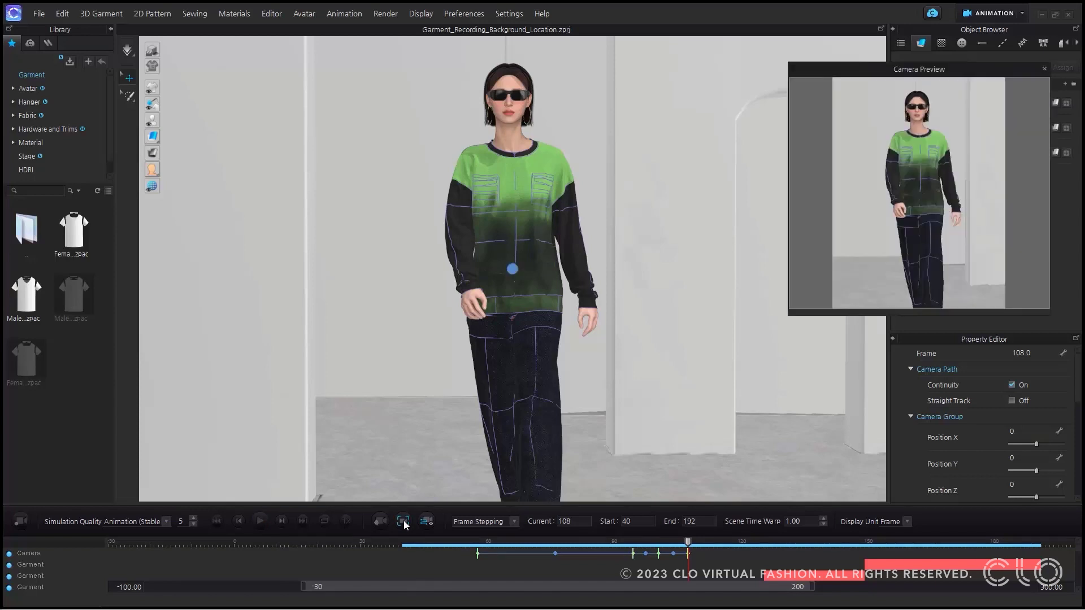
Bring the camera in front of the avatar into view and move the Camera Preview over the 3D scene beside the avatar
scroll(465, 464, "down", 5)
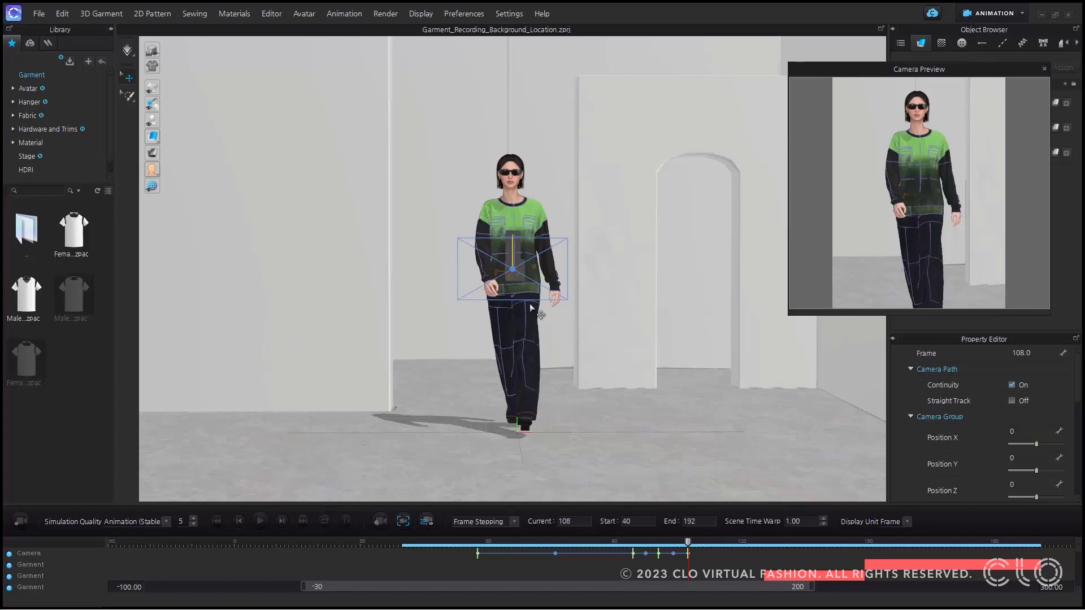
mouse_move(619, 378)
right_mouse_down()
mouse_move(635, 380)
mouse_move(628, 388)
mouse_move(617, 365)
right_mouse_up()
middle_click_drag(618, 365, 569, 343)
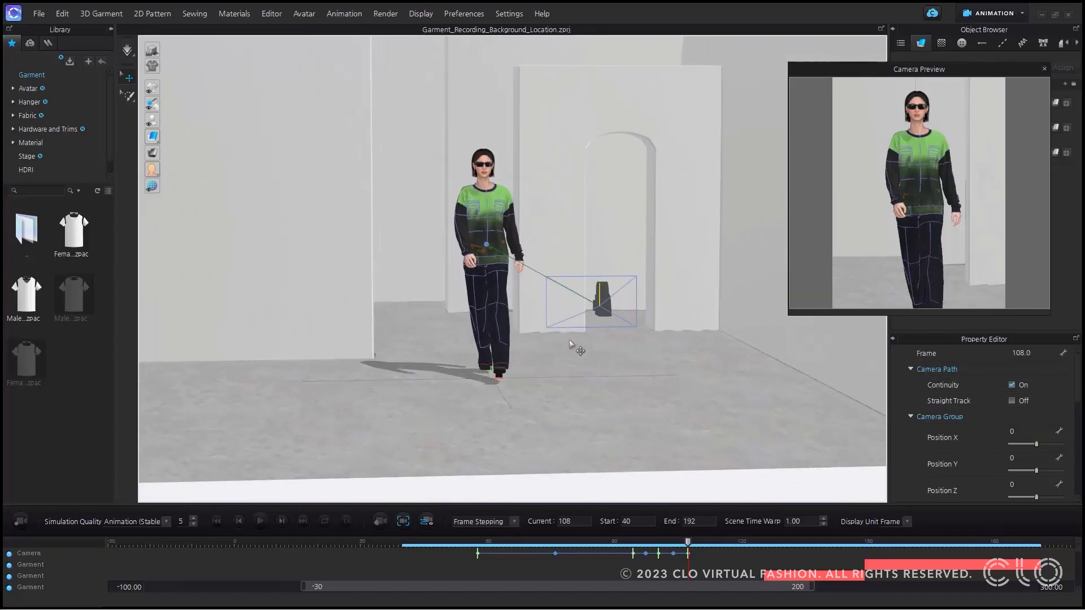
right_click_drag(580, 371, 579, 373)
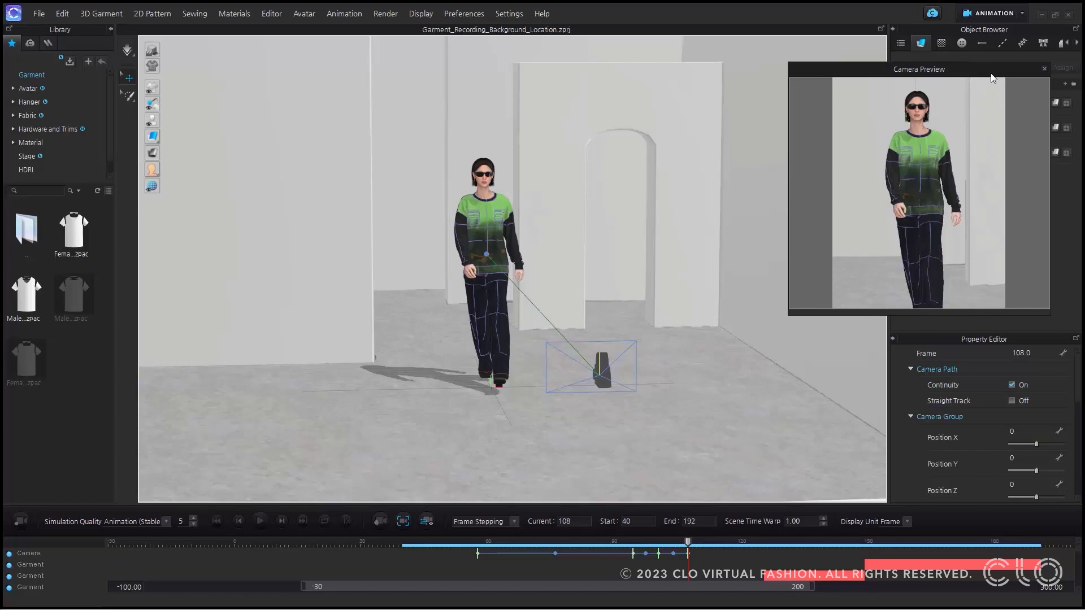
left_click_drag(964, 73, 356, 73)
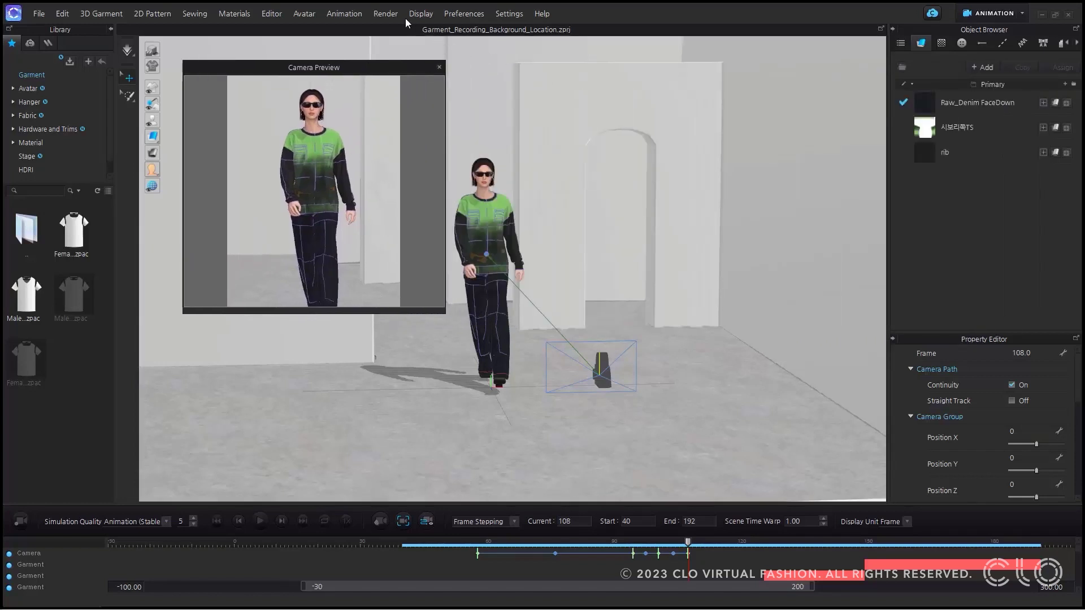
Open the Render window's Image/Video properties, try the 720 x 480 image size, and set it to 1920 x 1080
left_click(386, 14)
left_click(389, 25)
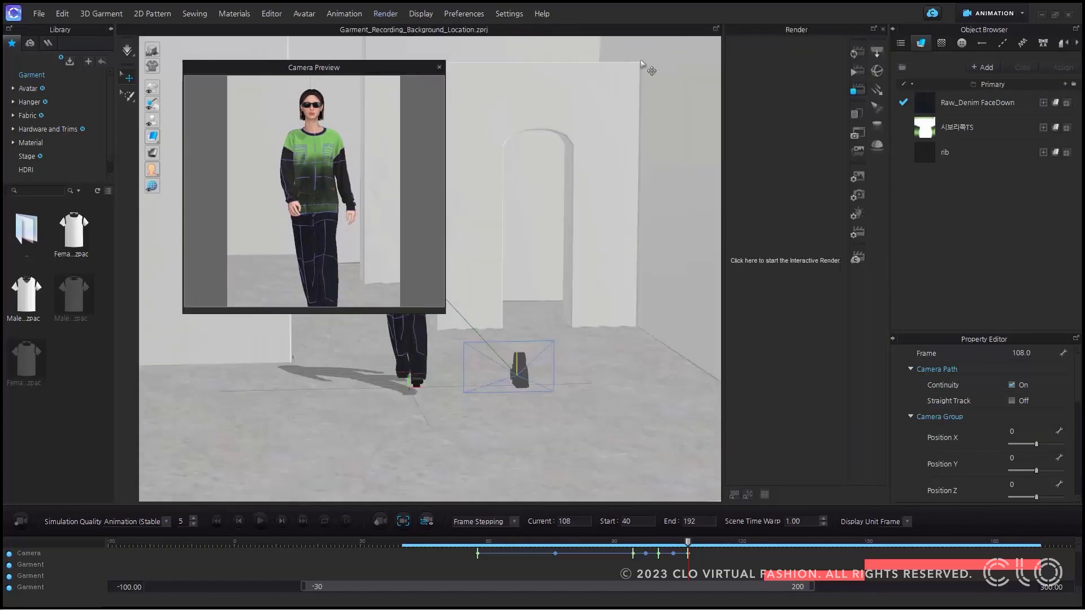
left_click(857, 182)
left_click(1032, 416)
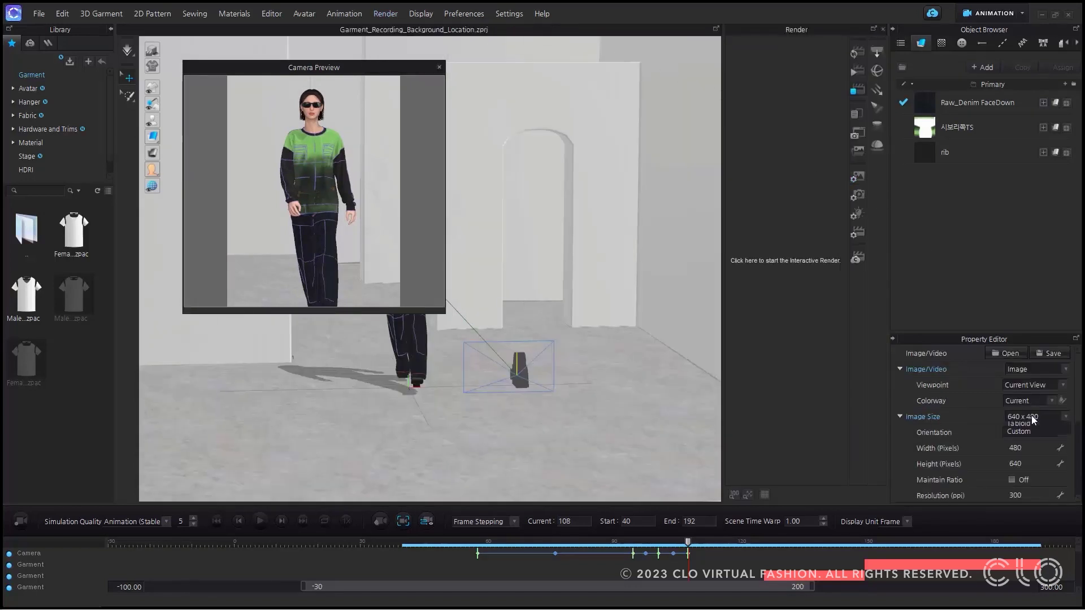
left_click(1029, 434)
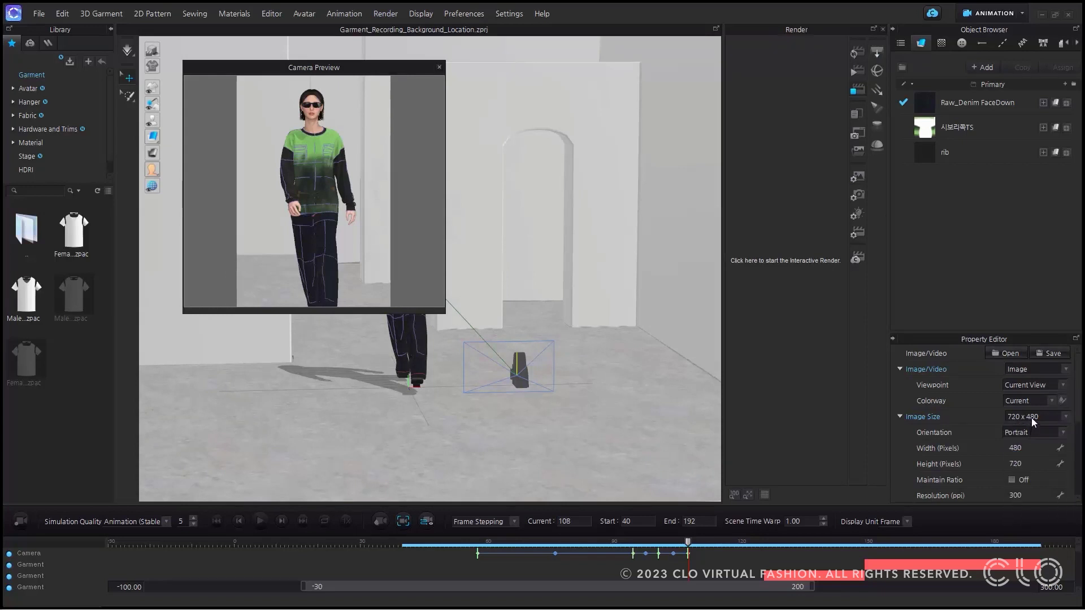
left_click(1032, 418)
left_click(1035, 458)
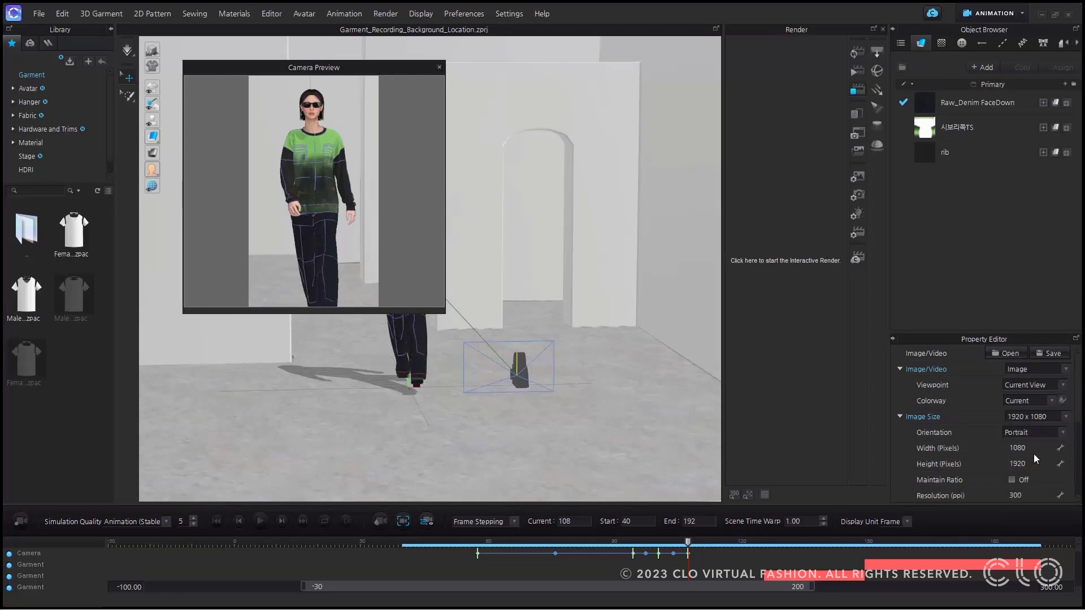
Try the Landscape orientation in the Camera Preview, set it back to Portrait, and close the Render window
left_click(1034, 433)
left_click(1036, 448)
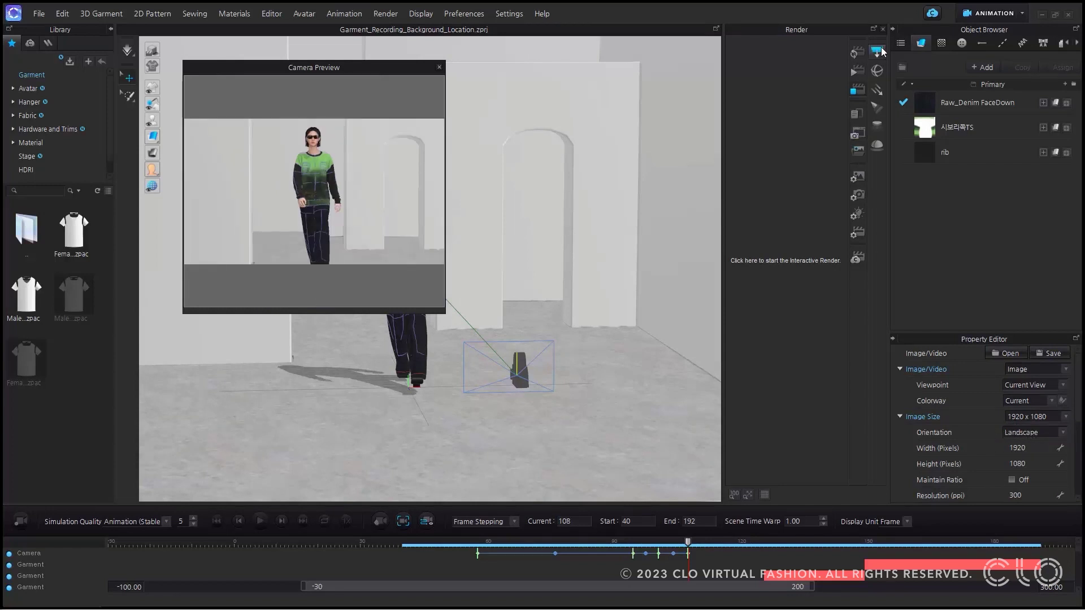
left_click(1028, 433)
left_click(1030, 439)
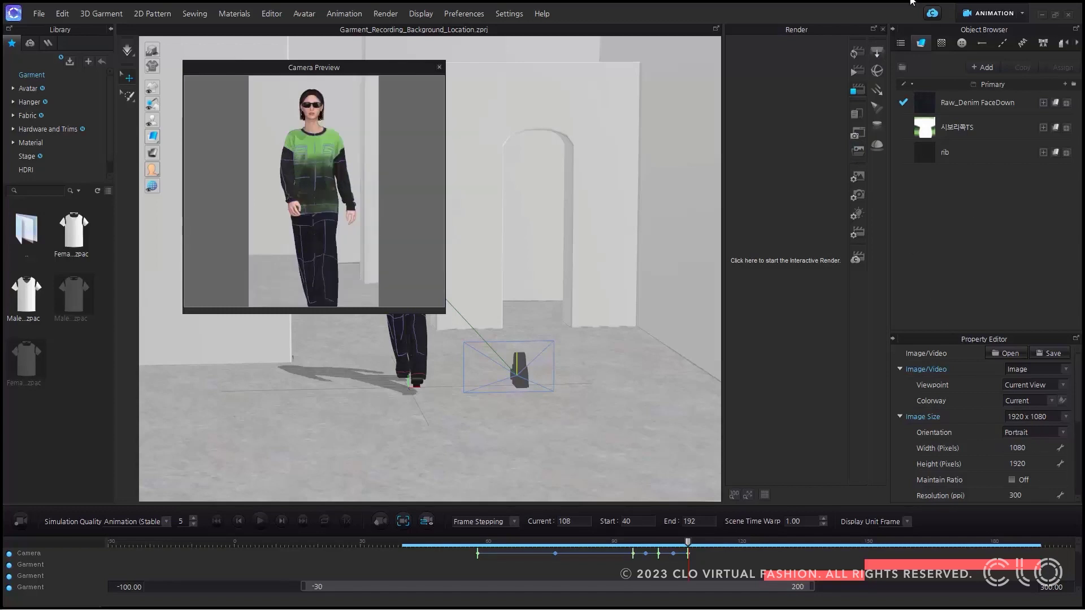
left_click(881, 29)
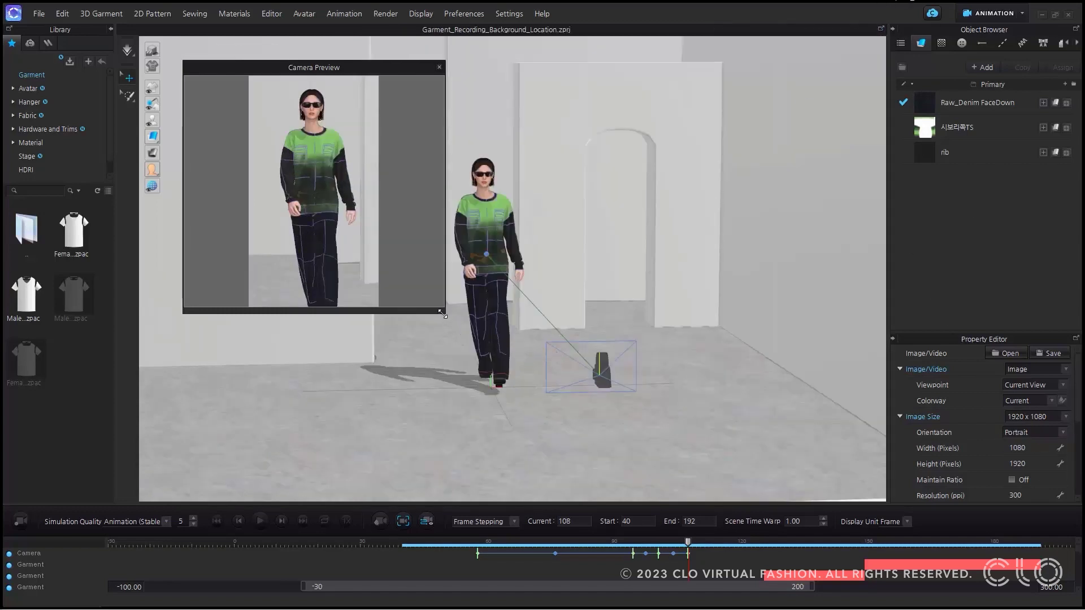
Widen the Camera Preview and move it clear of the avatar, and shift the camera closer to the avatar along X
left_click_drag(443, 314, 480, 315)
left_click_drag(414, 68, 924, 63)
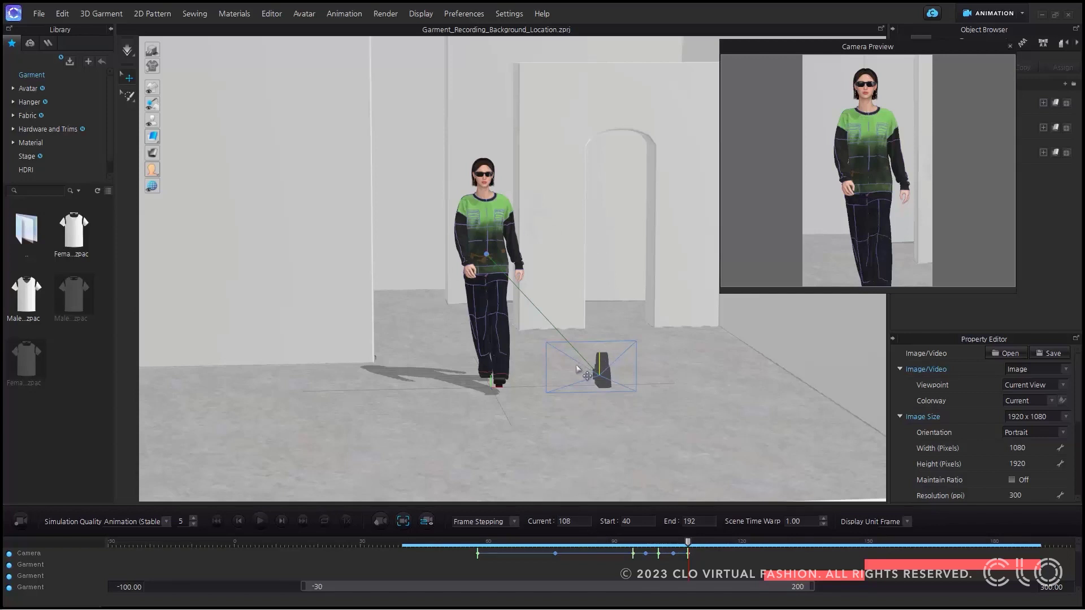
left_click(603, 372)
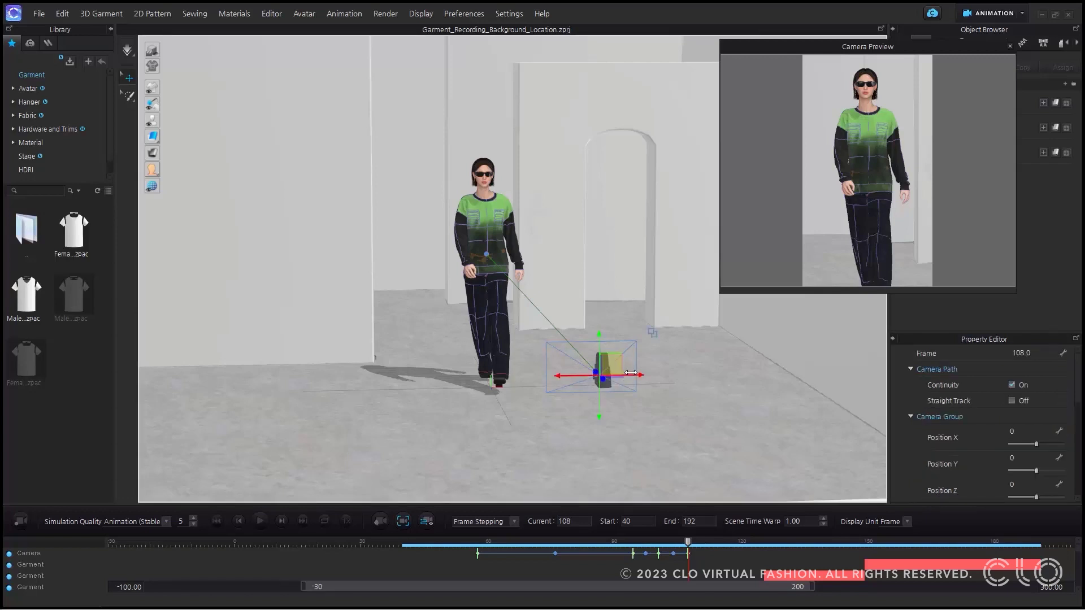
left_click_drag(631, 375, 605, 375)
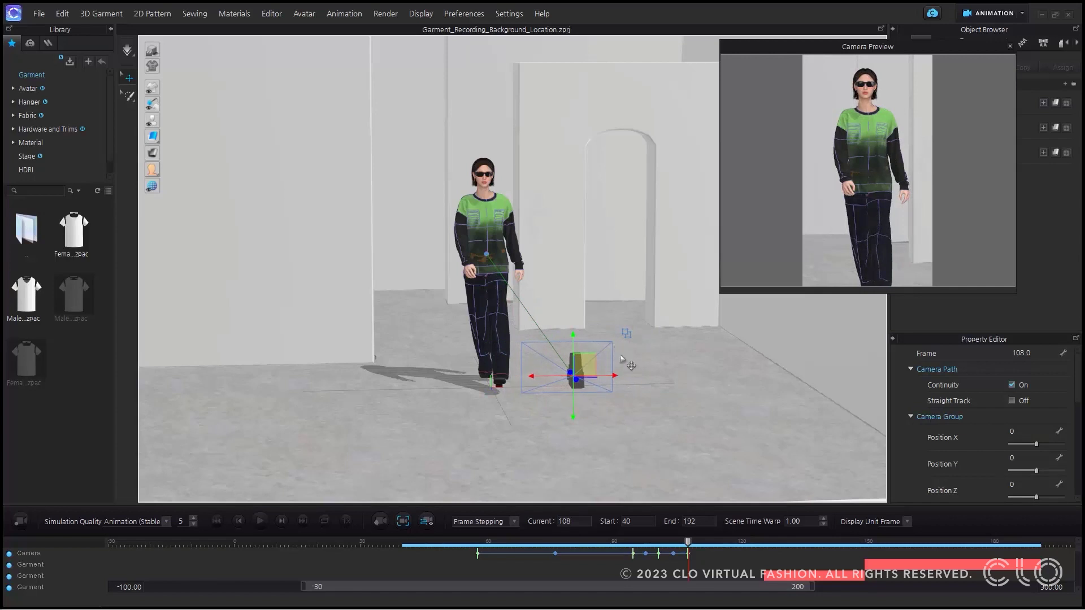
At frame 111, lower the camera and its aim point so that it targets the avatar's legs
left_click_drag(691, 543, 703, 544)
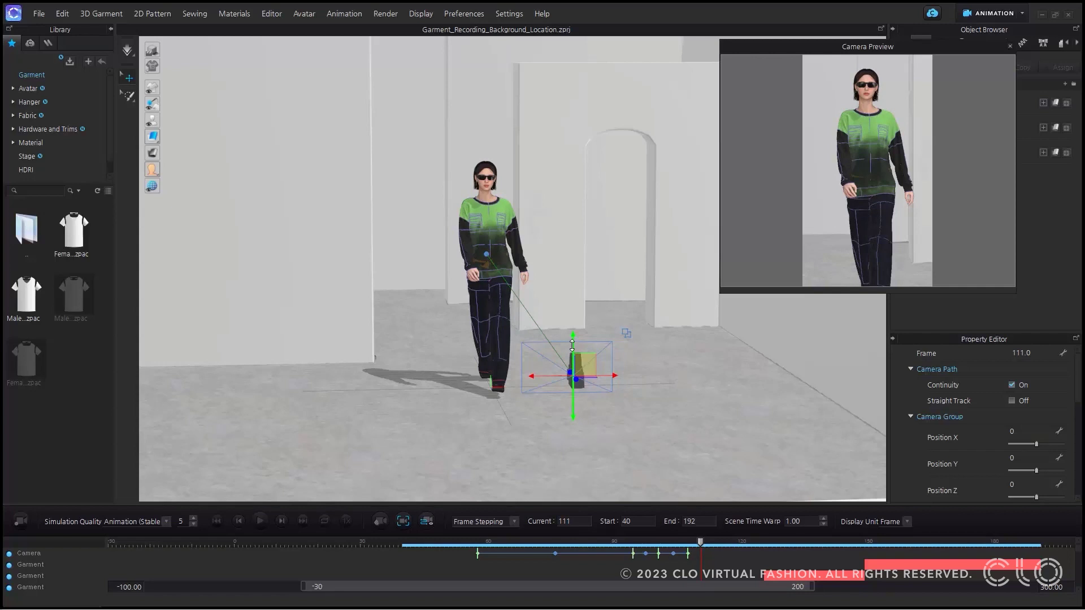
left_click_drag(573, 338, 573, 364)
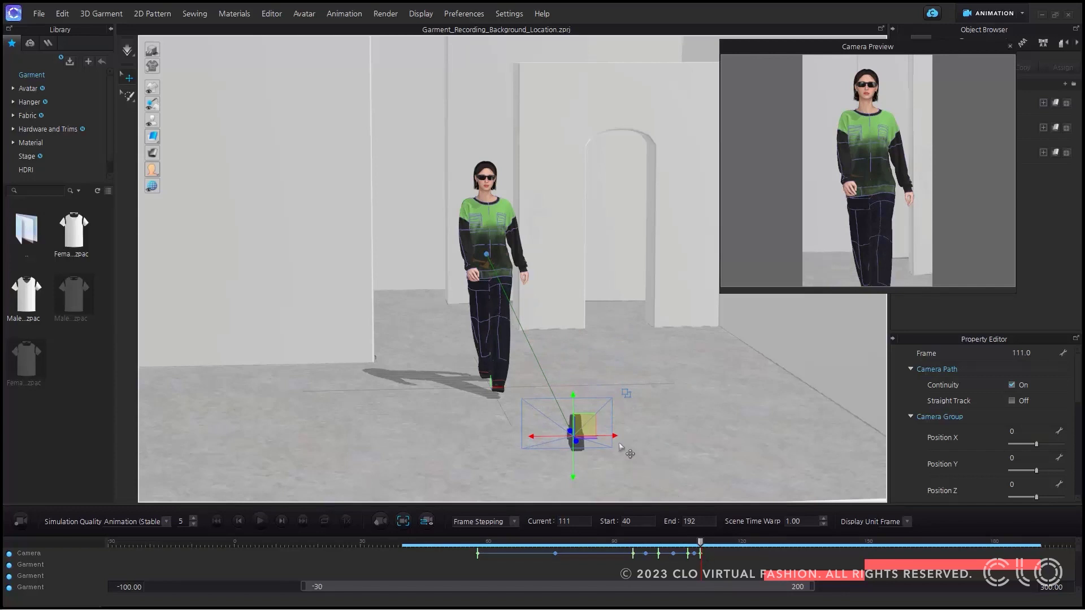
left_click(487, 255)
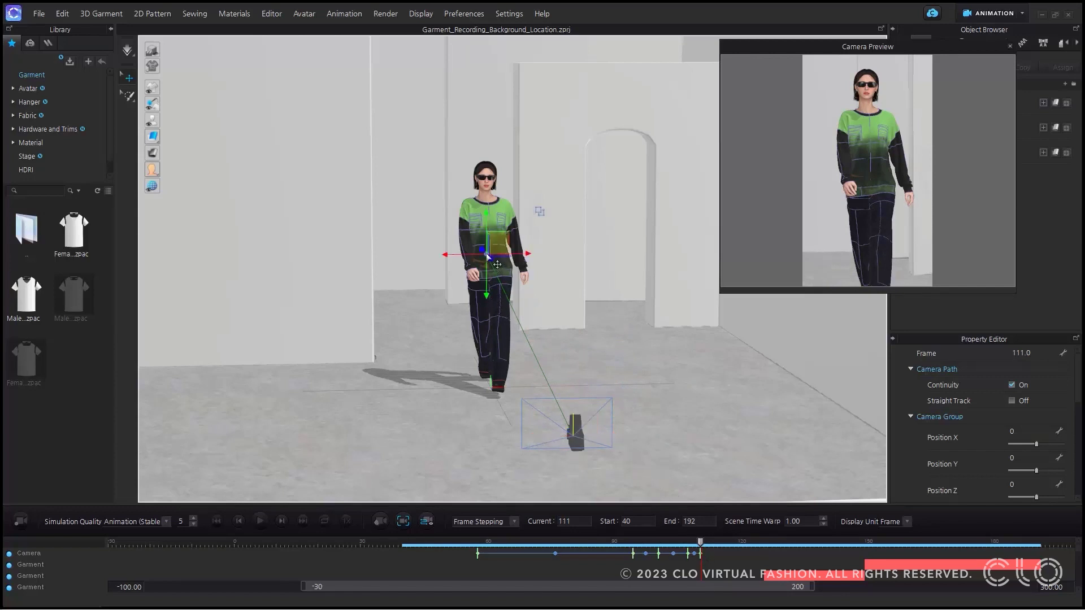
left_click_drag(486, 218, 500, 300)
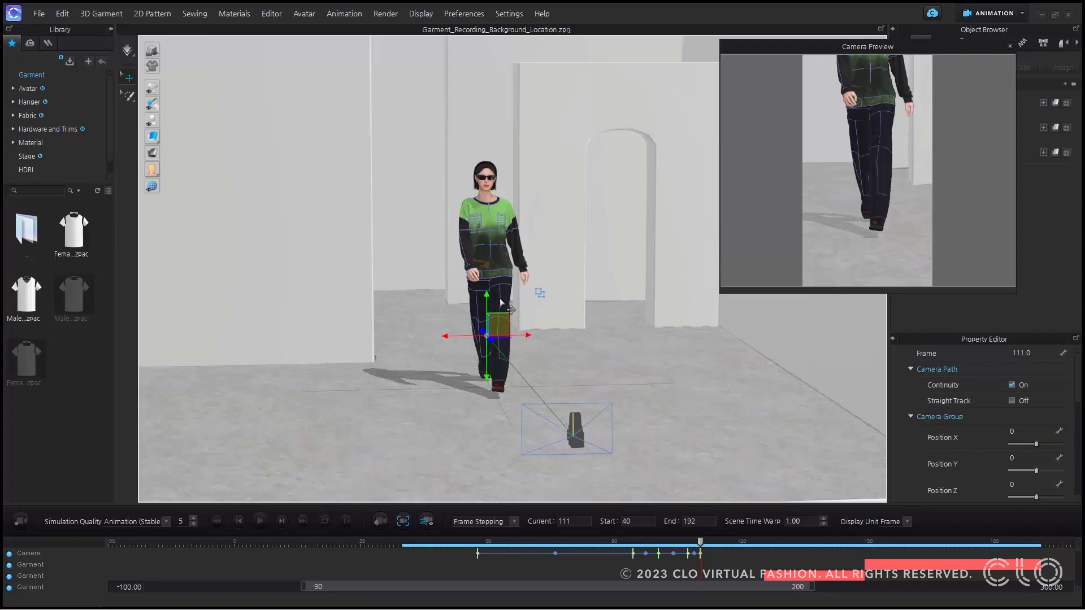
Switch from the camera to the whole camera group and shift the group along X to Position X 68
left_click(574, 421)
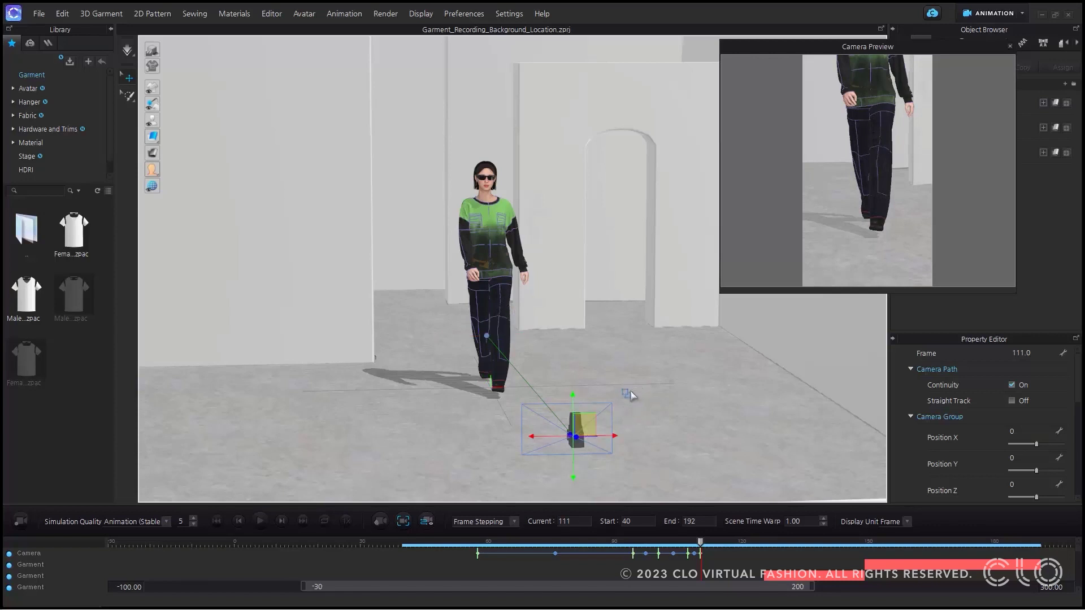
key("Tab")
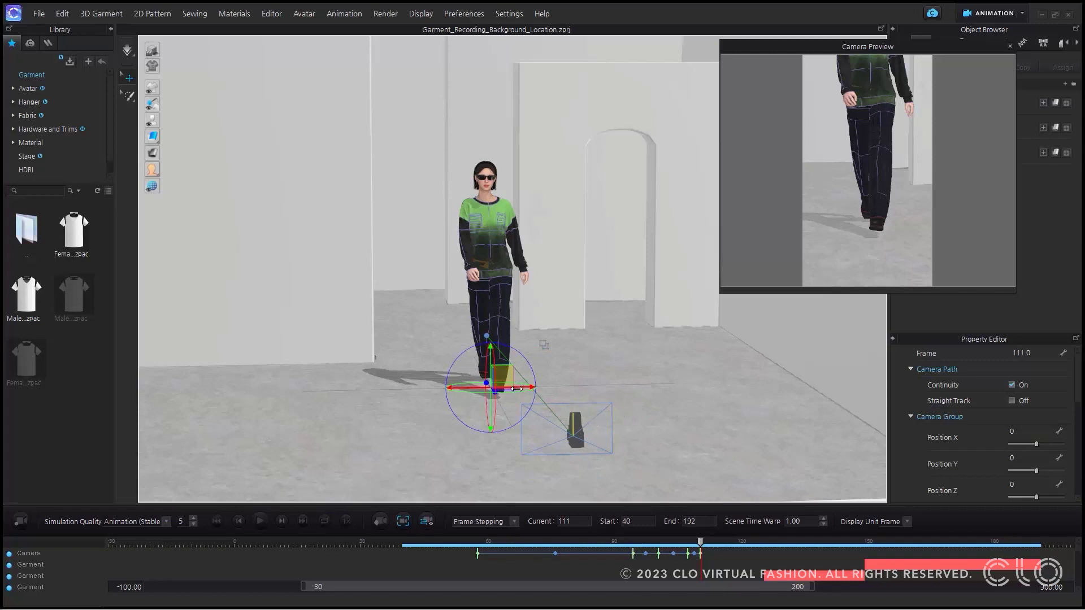
left_click_drag(522, 388, 525, 388)
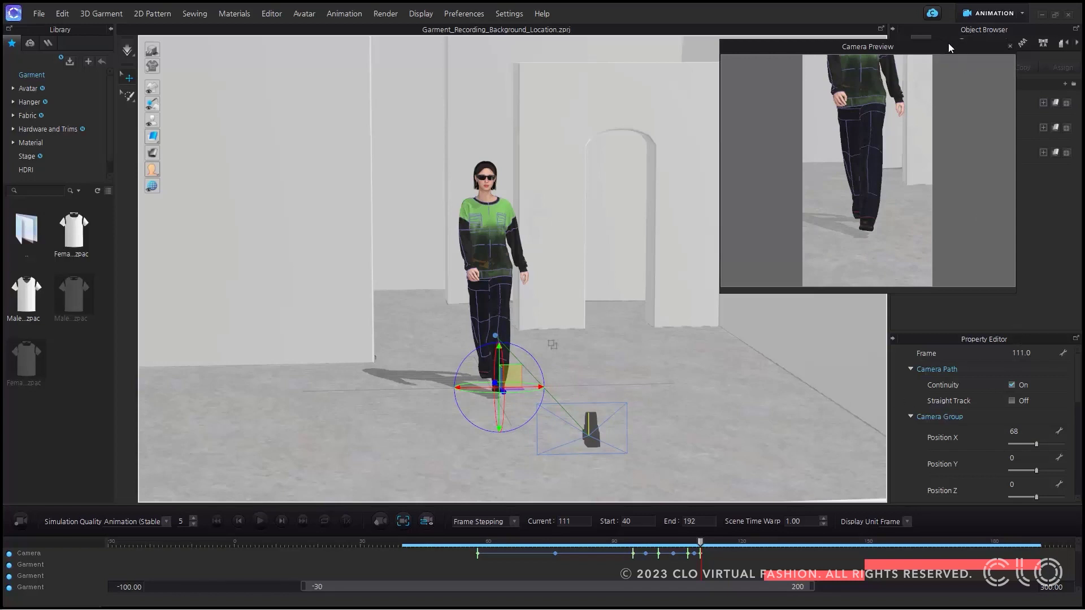
Uncover and enlarge the Property Editor, and set the frame 111 camera keyframe's Frame value to 130
left_click_drag(948, 43, 873, 42)
left_click_drag(1048, 333, 1046, 289)
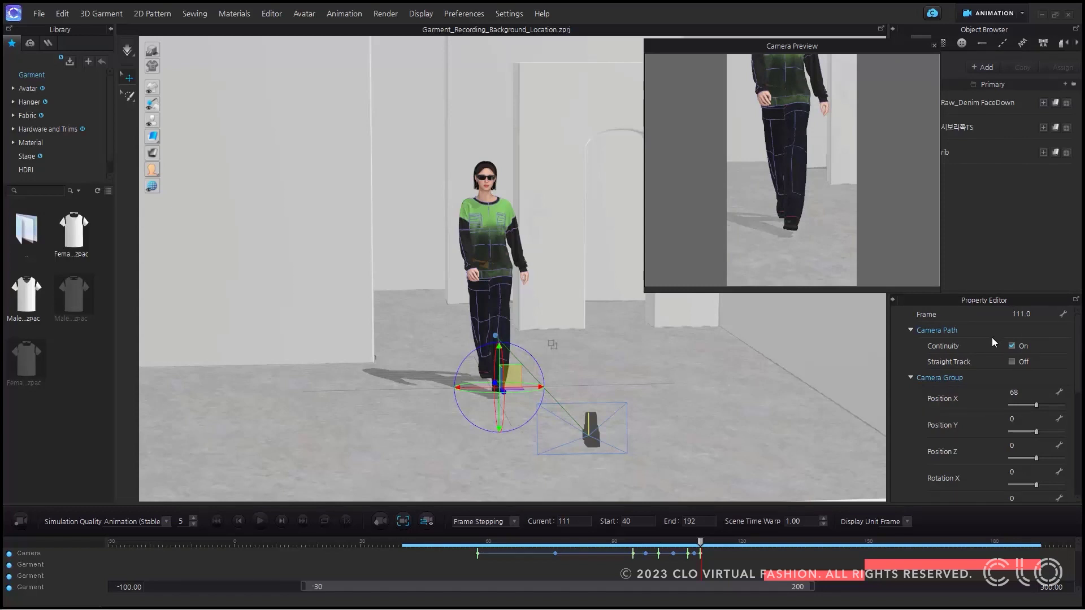
left_click(1033, 317)
type("130")
key("Return")
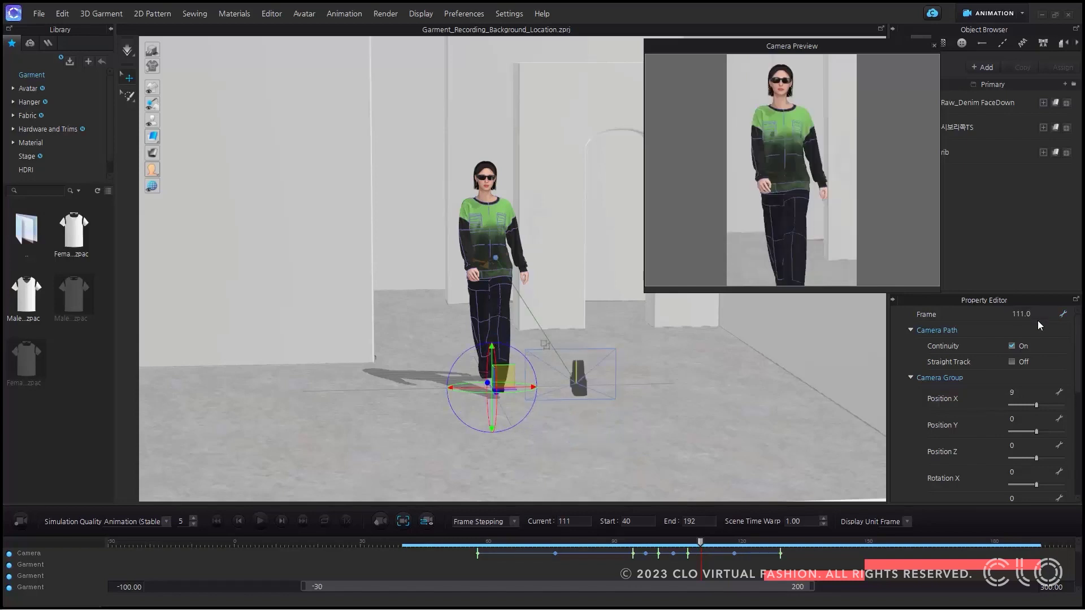
Go to the camera keyframe at frame 130 and set the Camera's Position X to -659
left_click(781, 554)
scroll(1043, 436, "down", 3)
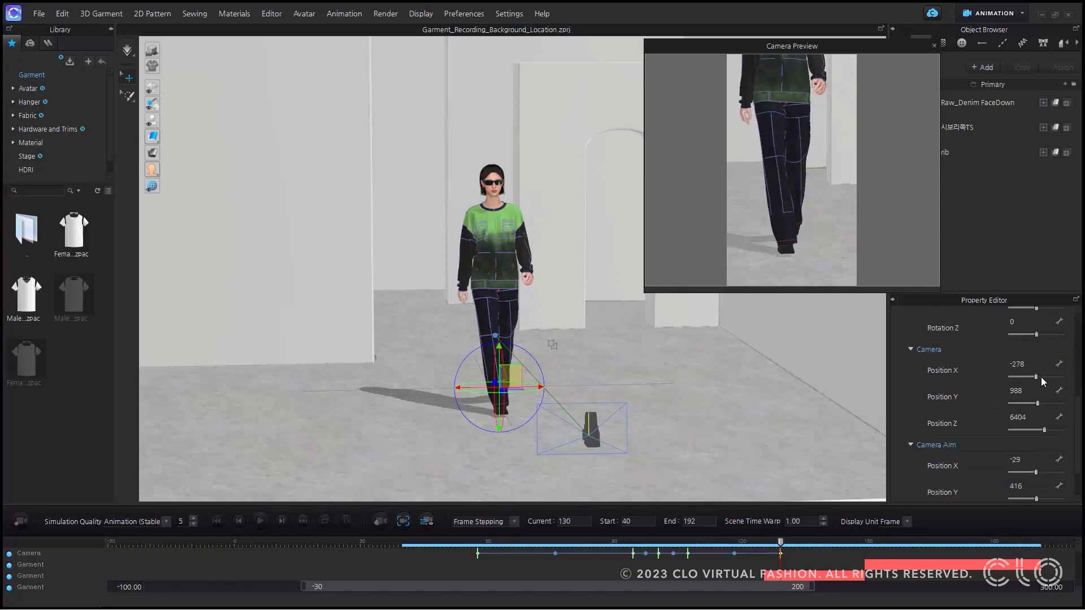
left_click_drag(1039, 375, 1038, 375)
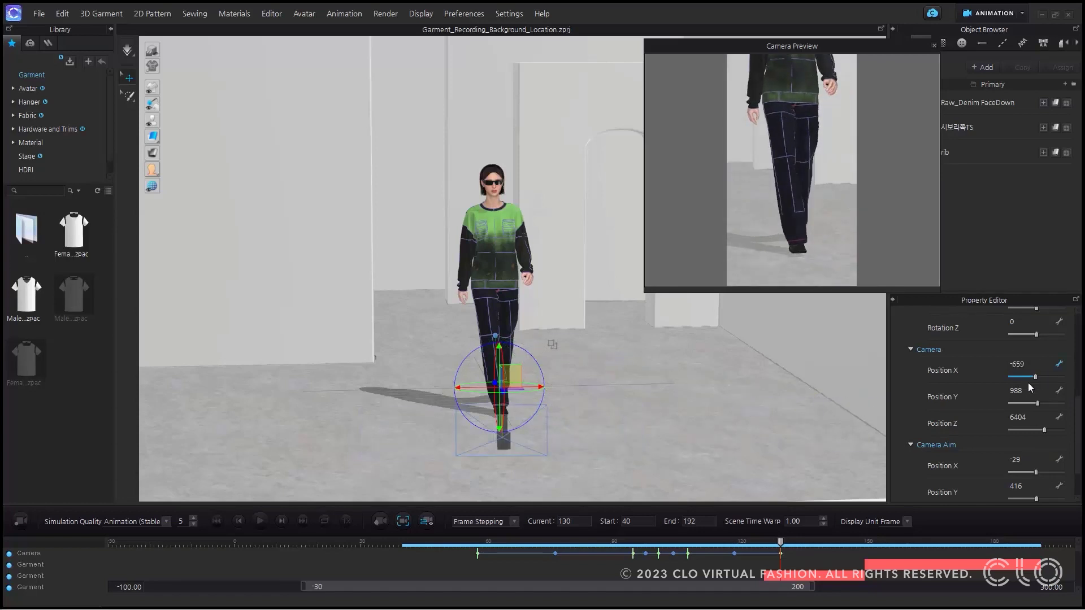
Adjust the Camera Aim's Position X to -173 at frame 130
scroll(1029, 382, "down", 1)
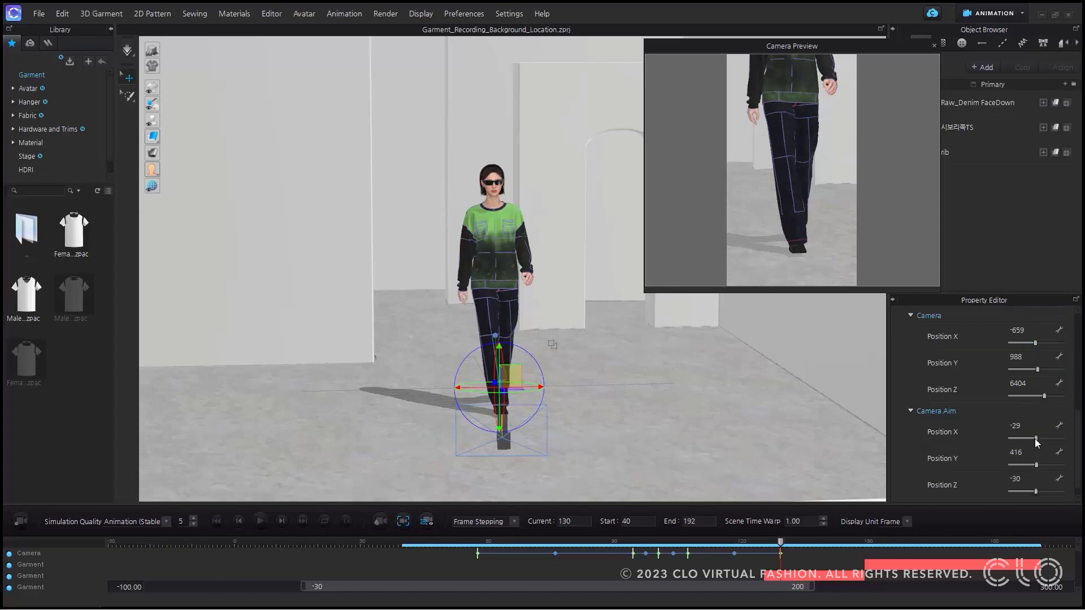
left_click_drag(1035, 439, 1036, 434)
left_click(1036, 430)
left_click(1035, 430)
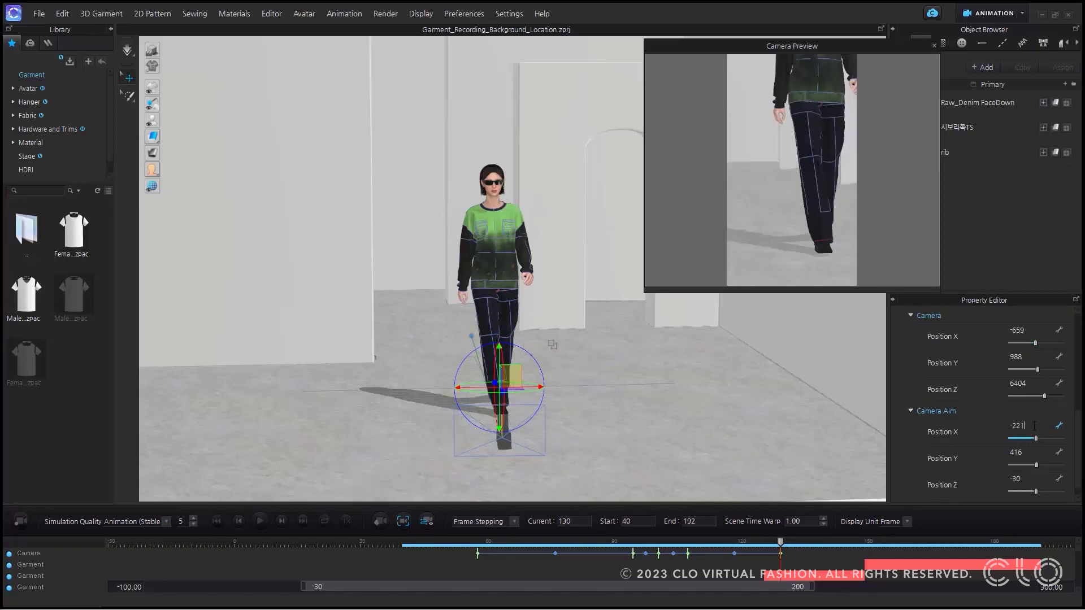
scroll(1035, 430, "up", 10)
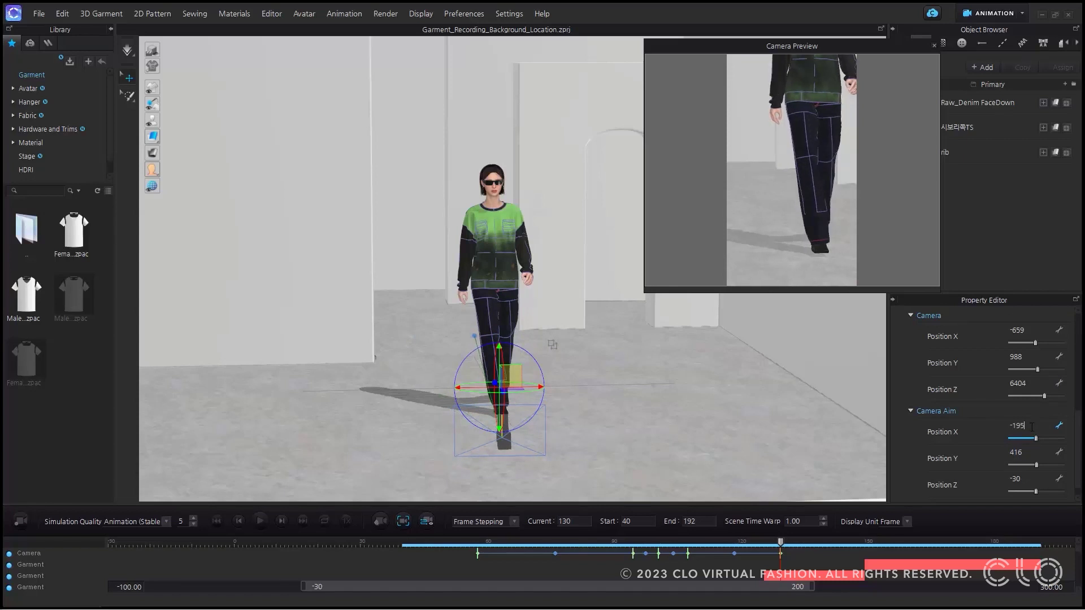
scroll(1032, 430, "up", 5)
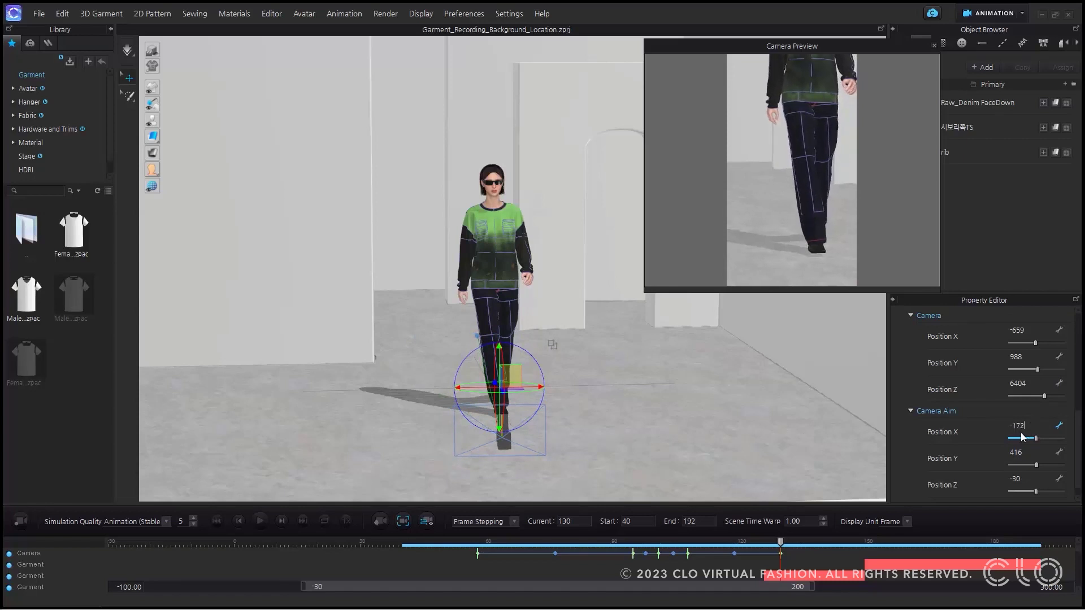
scroll(1029, 427, "down", 2)
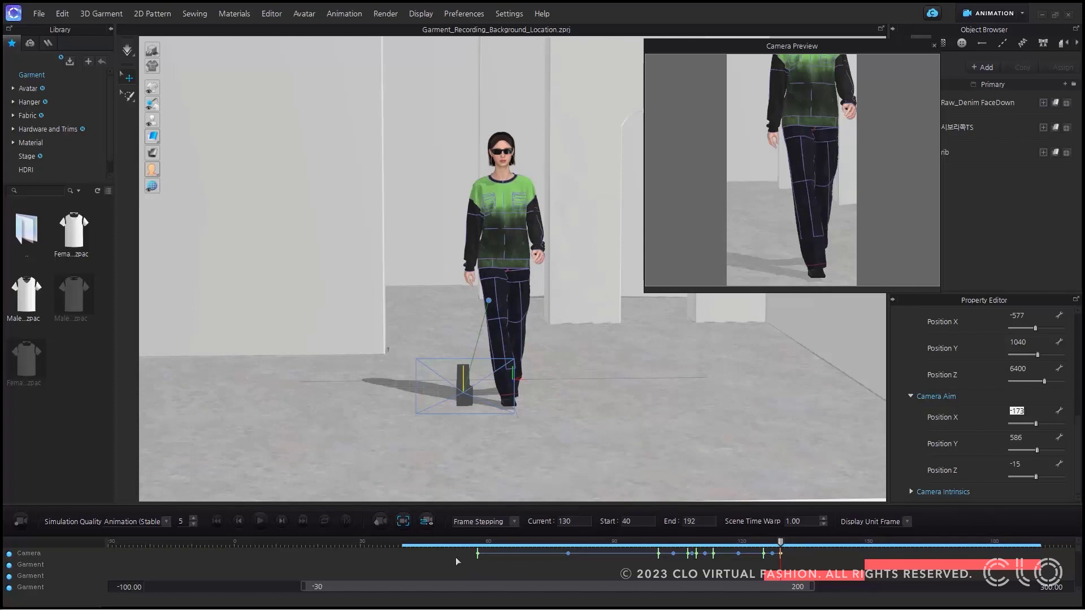
Show the camera path in the 3D scene and bring the whole curve around the avatar into view
left_click(427, 521)
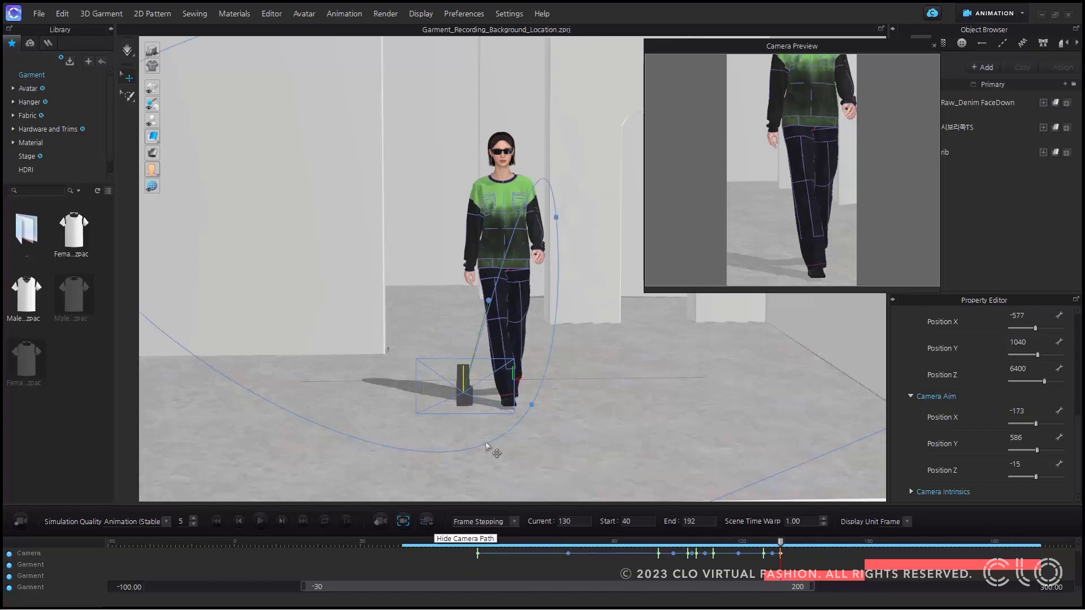
scroll(495, 452, "down", 3)
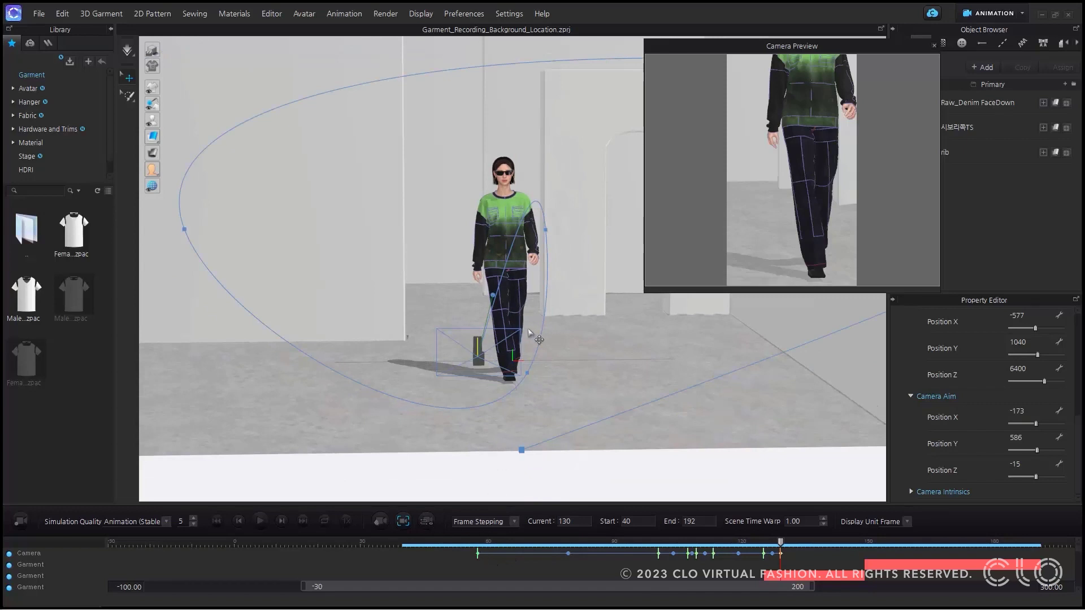
middle_click_drag(607, 346, 583, 365)
scroll(583, 365, "down", 1)
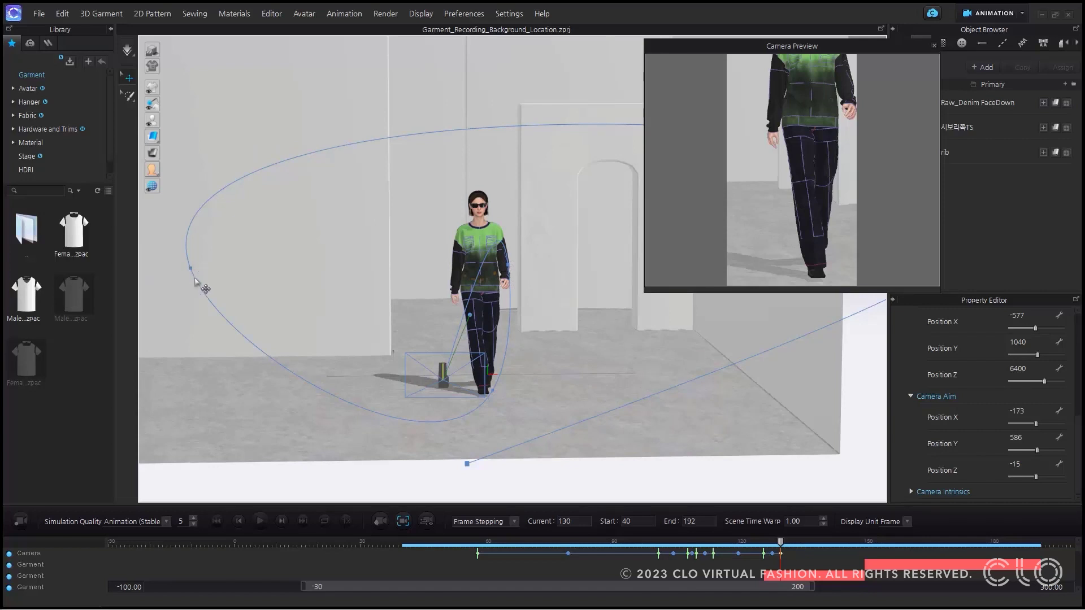
Go through the camera keyframes at frames 58, 101, 108 and 110 to examine the camera's place on the path
left_click(475, 555)
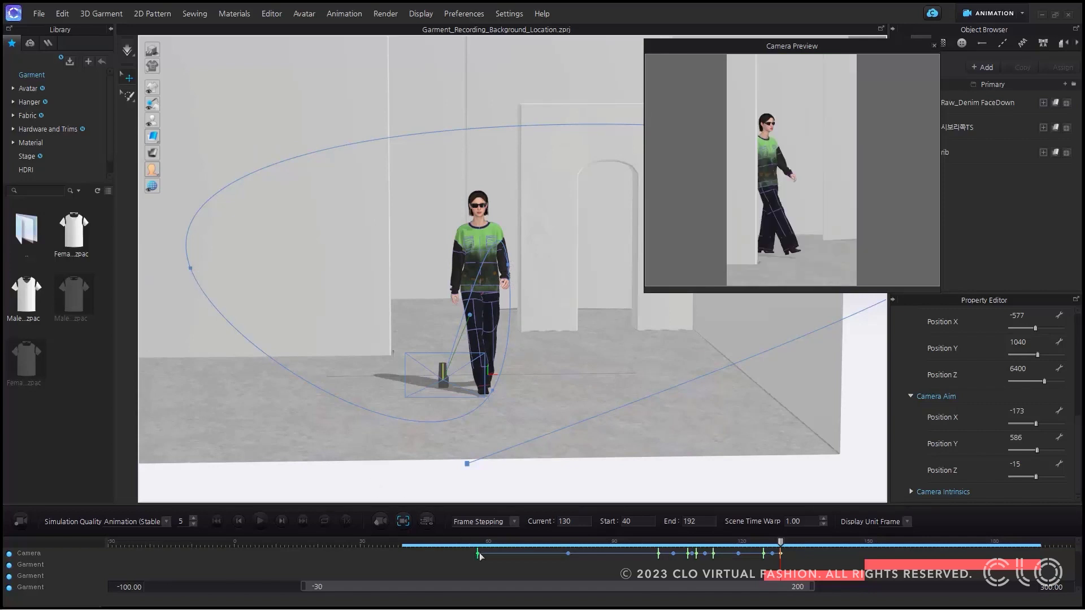
left_click(658, 555)
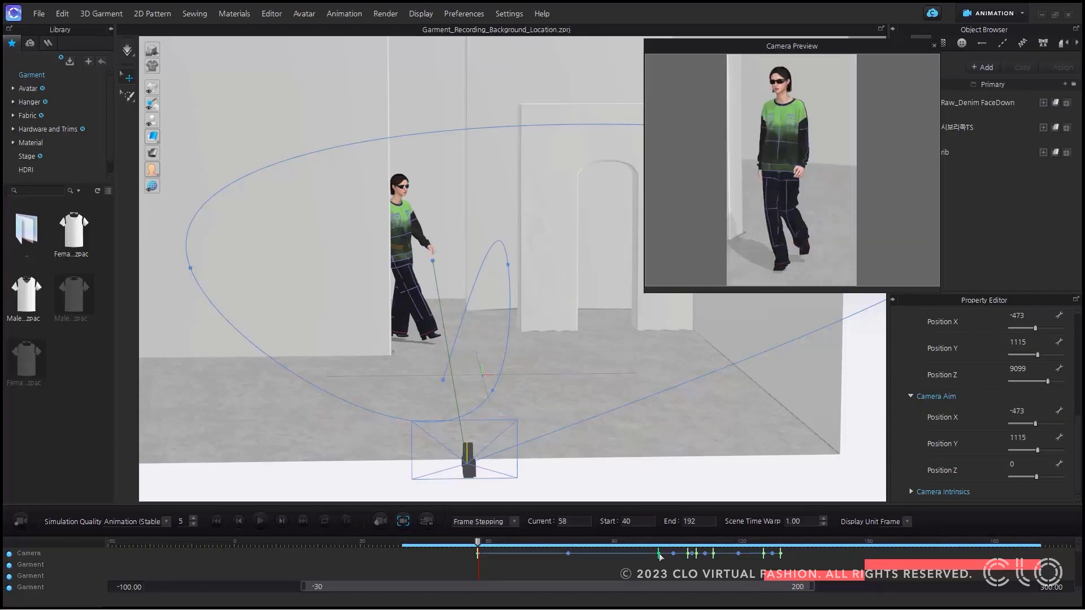
left_click(696, 554)
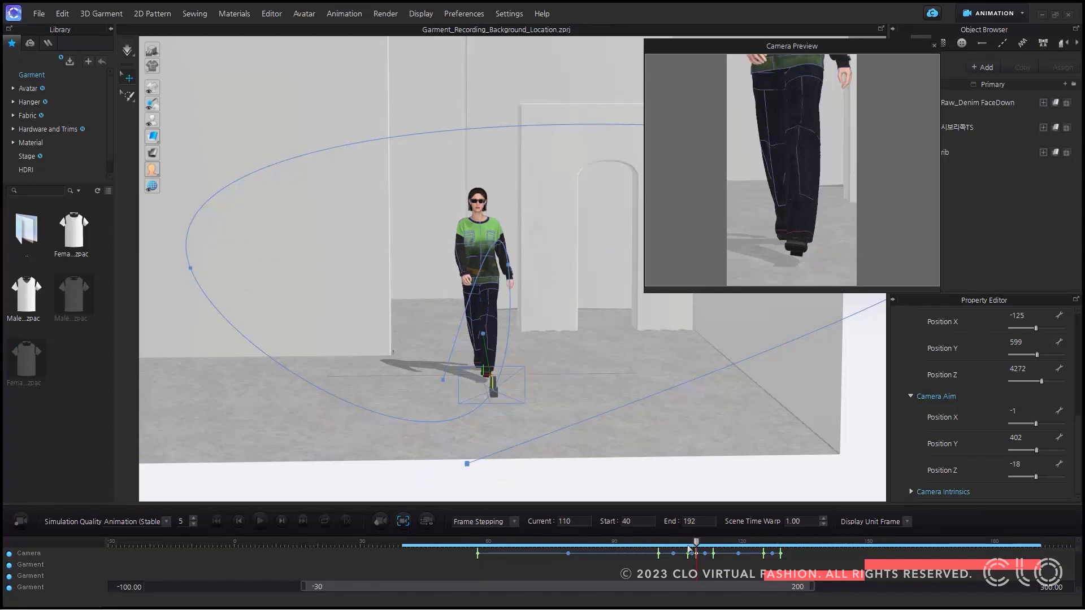
left_click(688, 553)
left_click(698, 552)
left_click(702, 548)
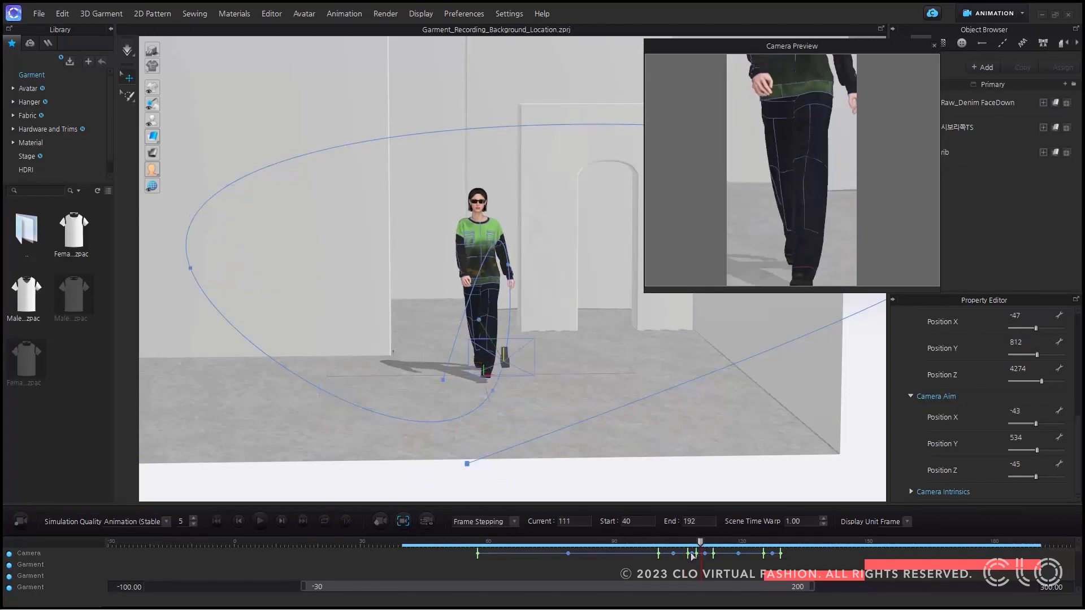
left_click(688, 555)
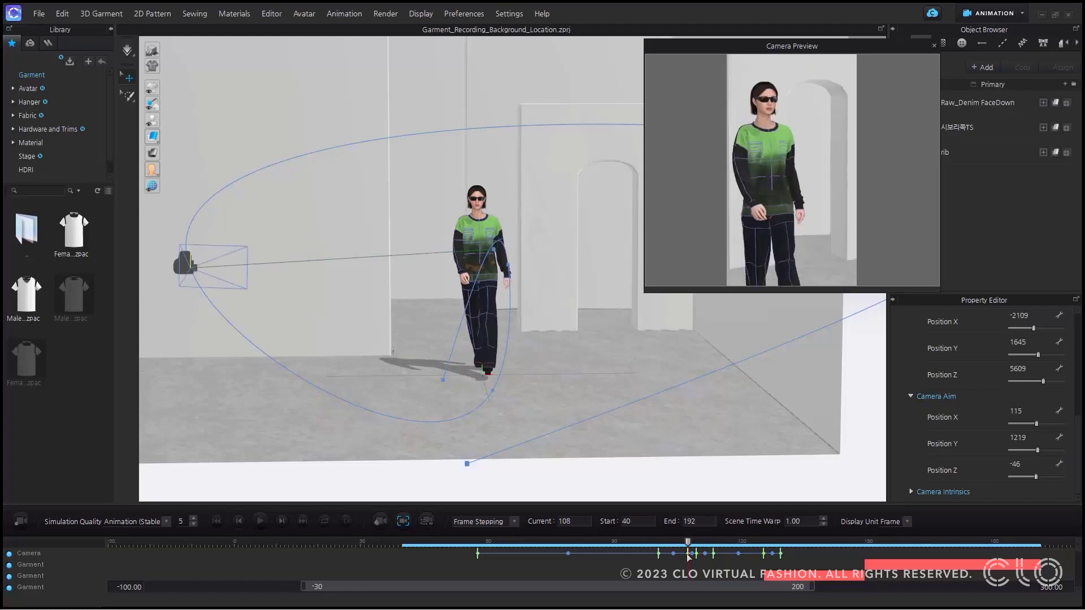
Turn on Straight Track for the camera keyframe at frame 101 and play the animation along the straightened path
left_click(659, 554)
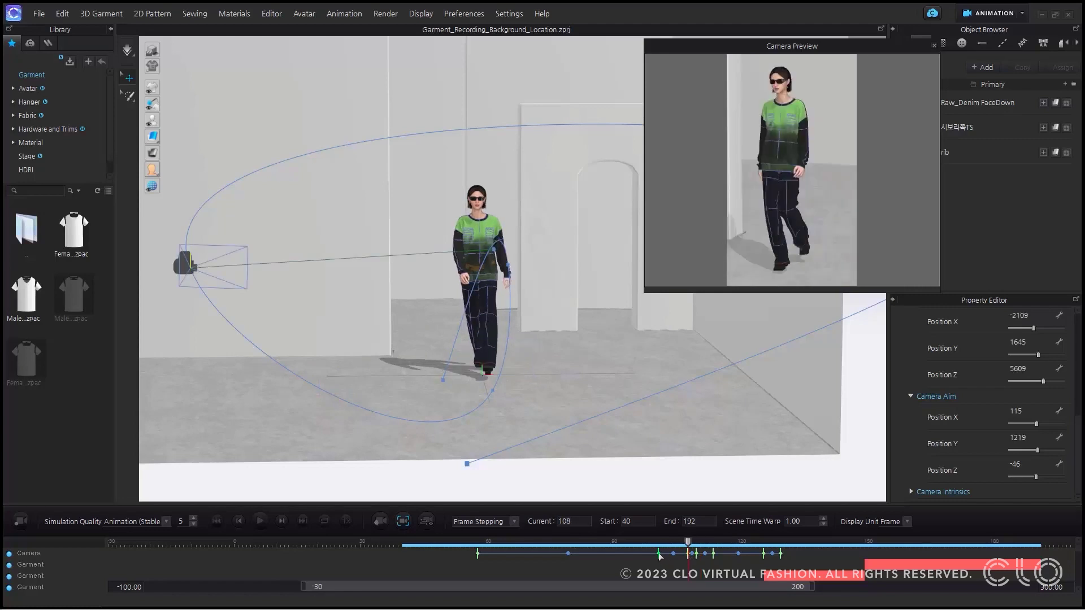
scroll(1038, 378, "up", 5)
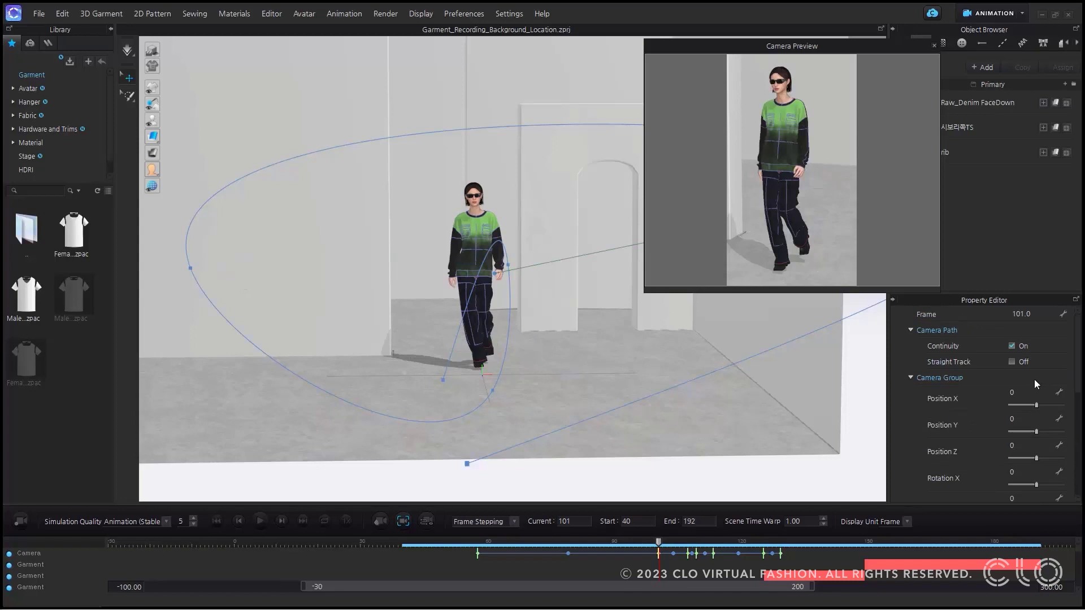
left_click(1011, 361)
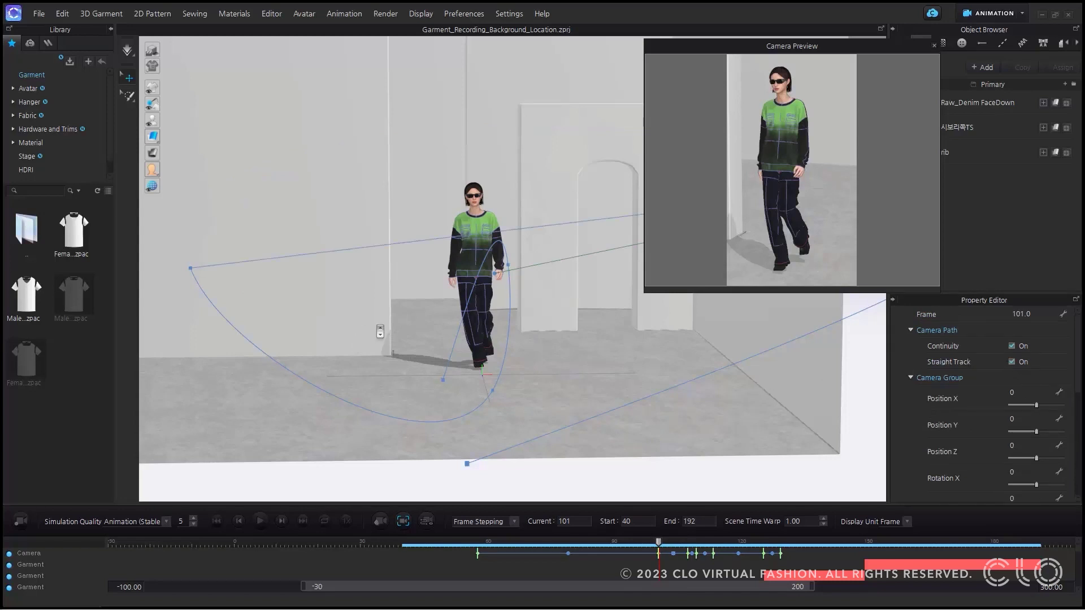
scroll(429, 357, "down", 5)
scroll(430, 357, "down", 1)
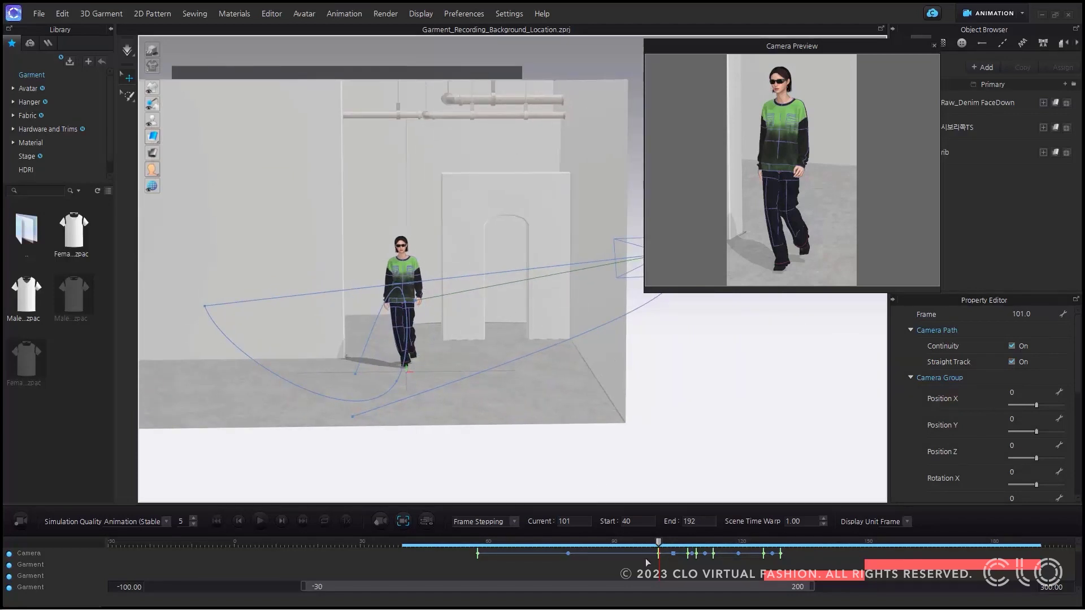
left_click(260, 522)
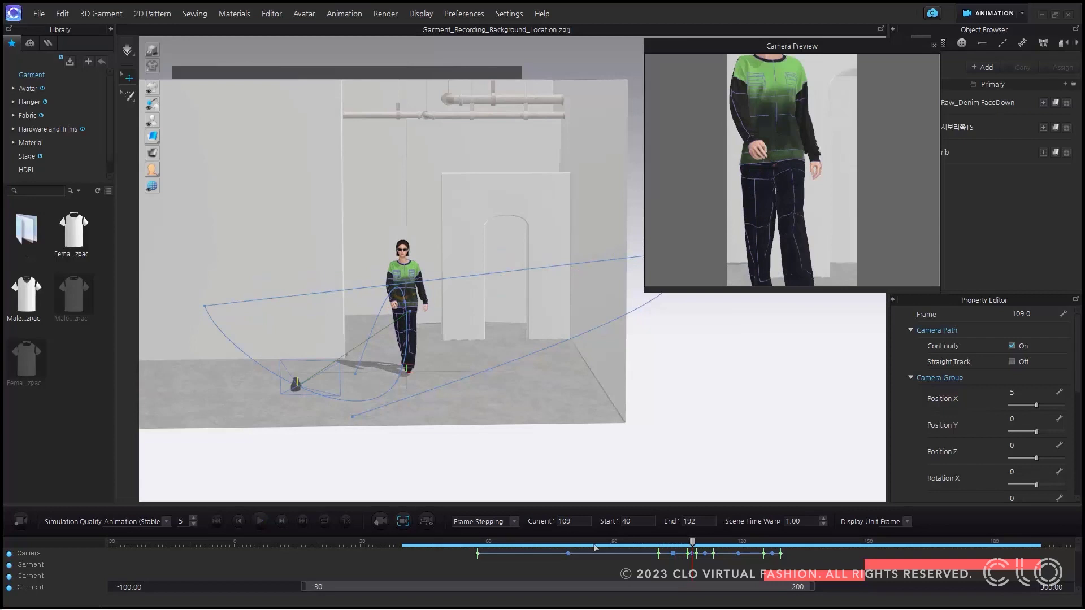
Turn Straight Track off again for the frame 101 keyframe and play the animation along the curved camera path
left_click(659, 553)
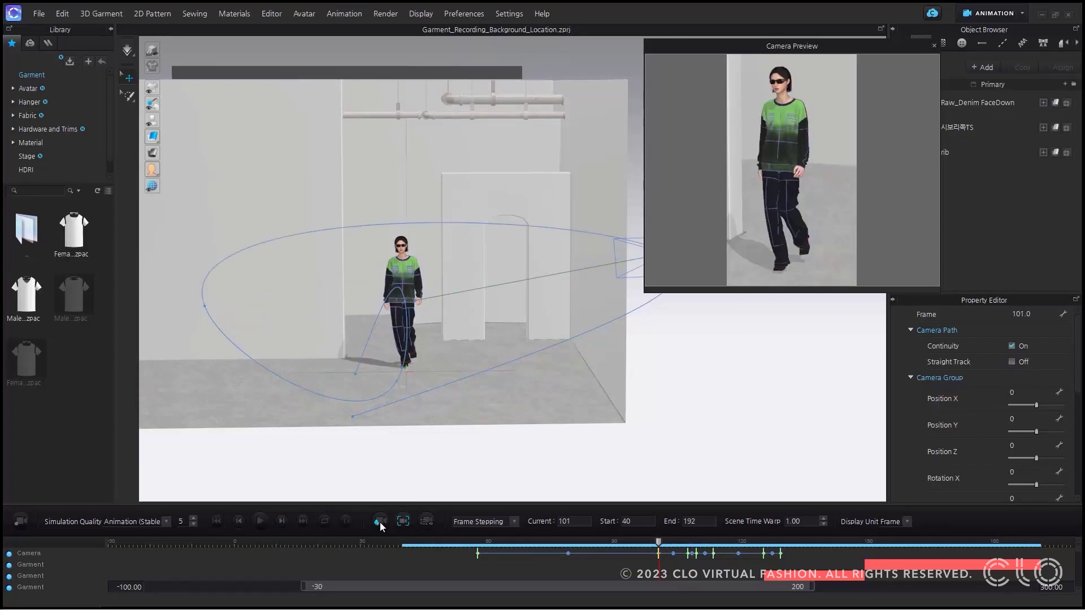
left_click(256, 521)
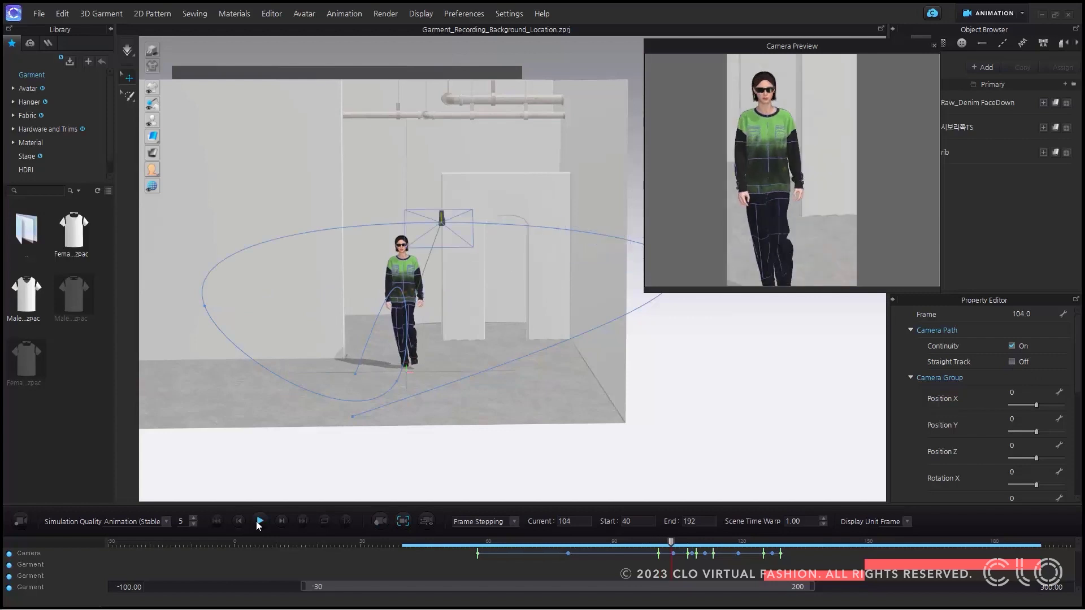
left_click(257, 521)
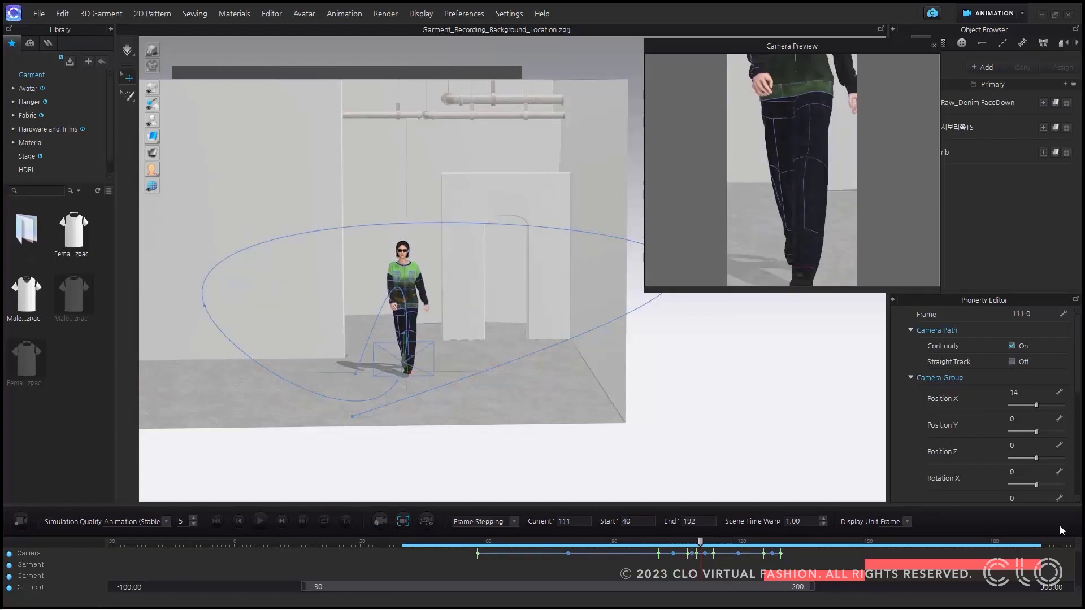
Turn on Straight Track for the camera keyframe at frame 101
left_click(659, 554)
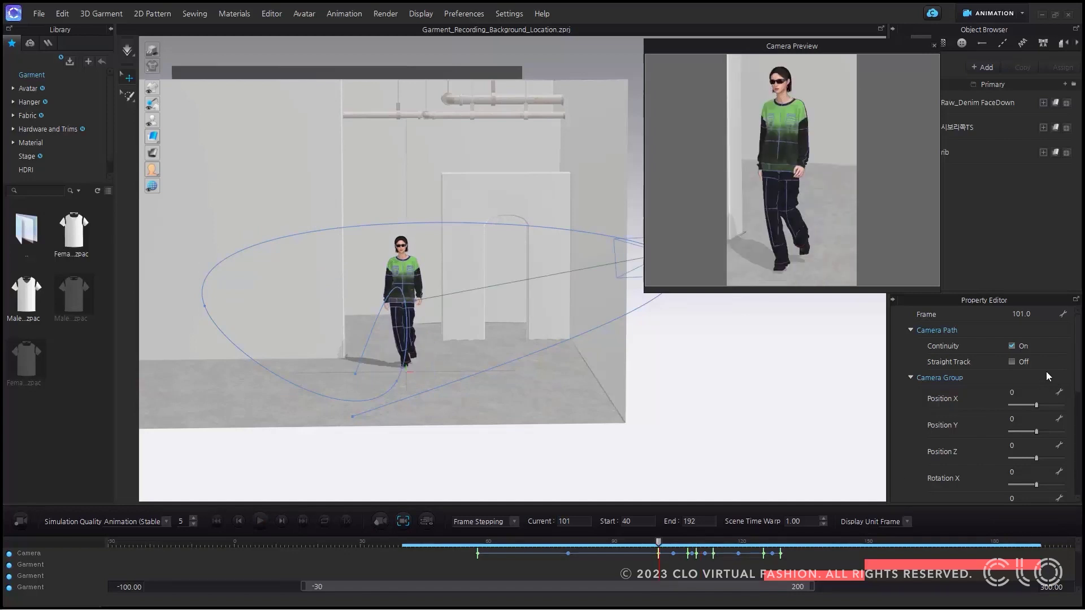
left_click(1012, 362)
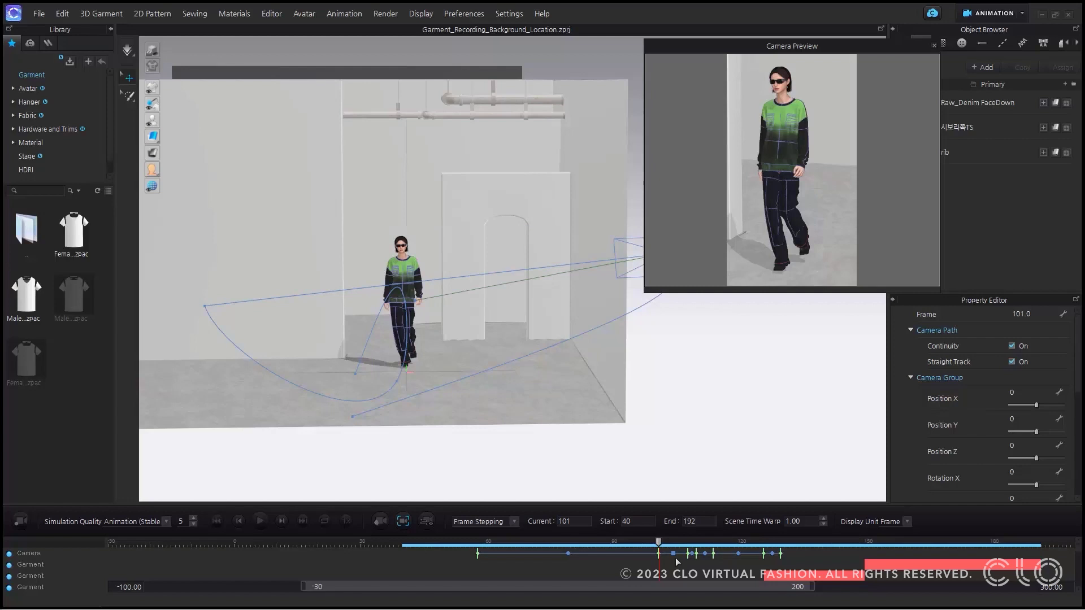
Turn off Continuity for the camera keyframe at frame 108 and play the animation
left_click(692, 554)
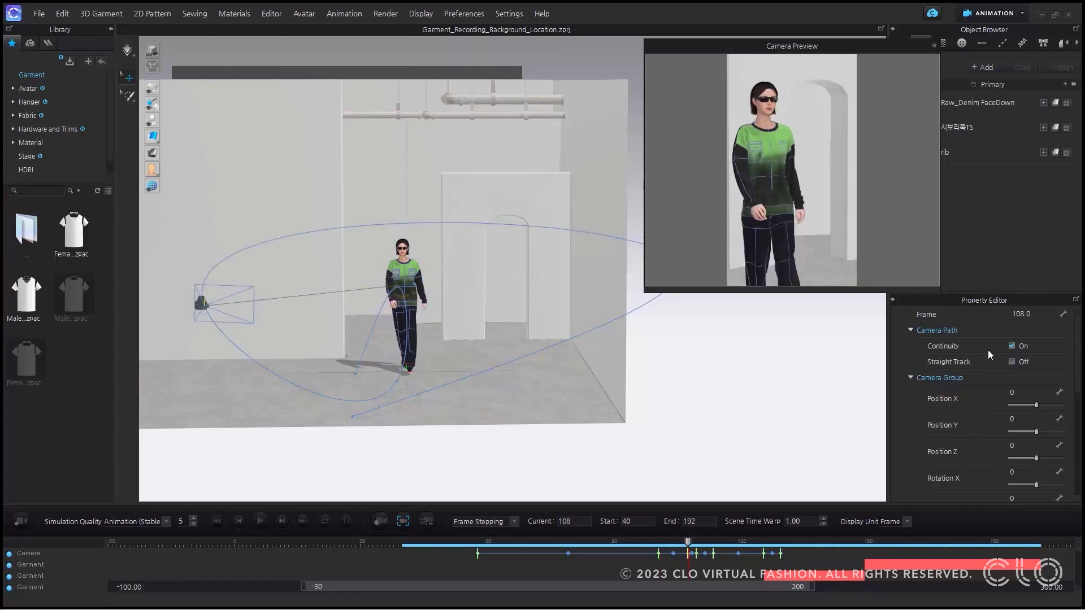
left_click(1011, 346)
left_click(259, 521)
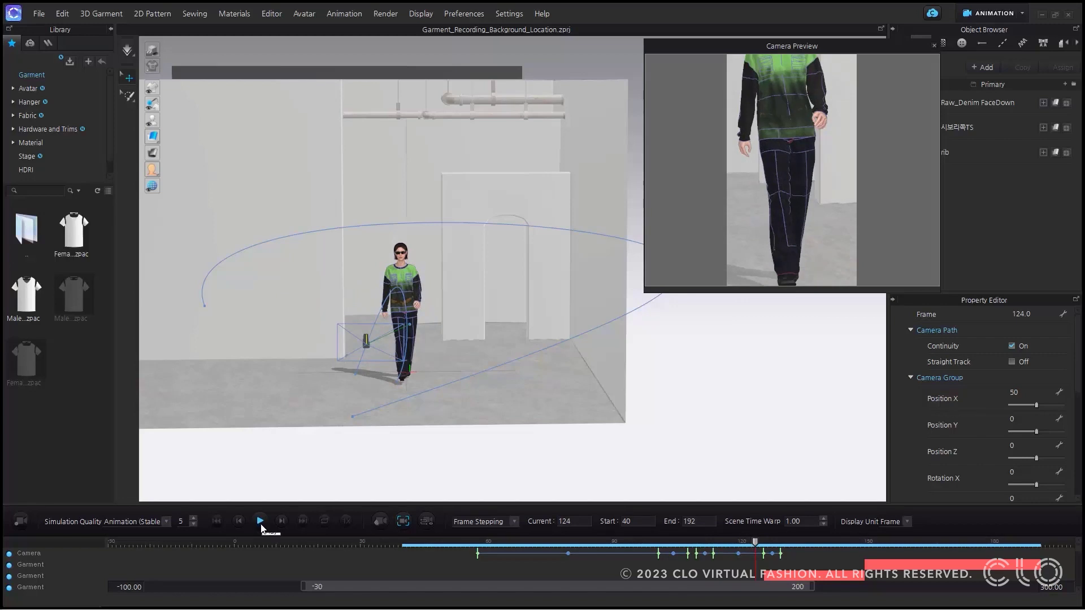
Set Position X of the frame 130 camera keyframe to 57 and shift the camera slightly along the red axis in the 3D scene
left_click(781, 554)
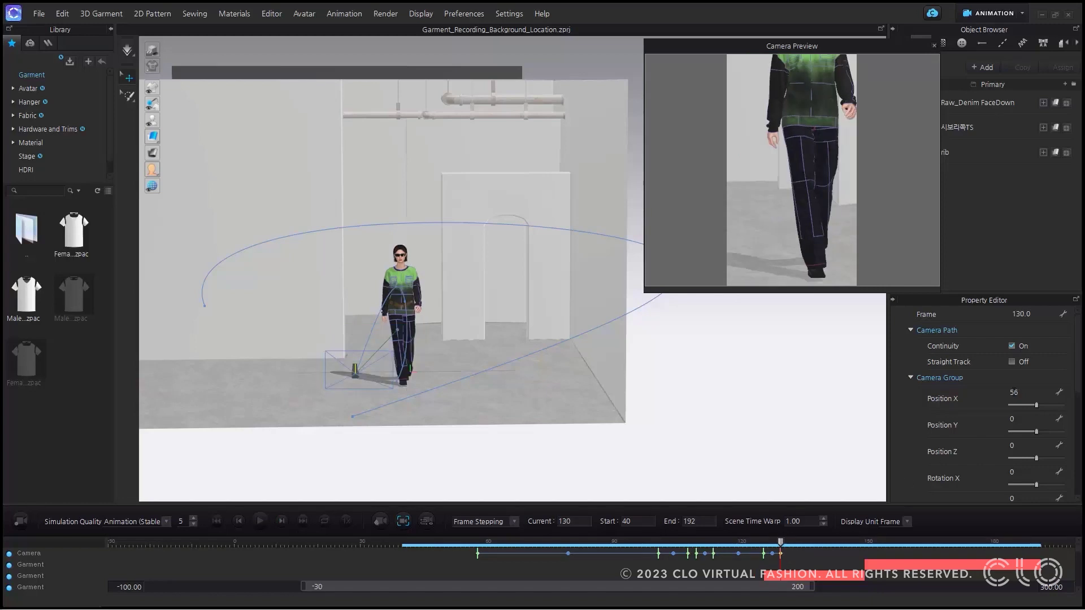
double_click(1023, 392)
type("57")
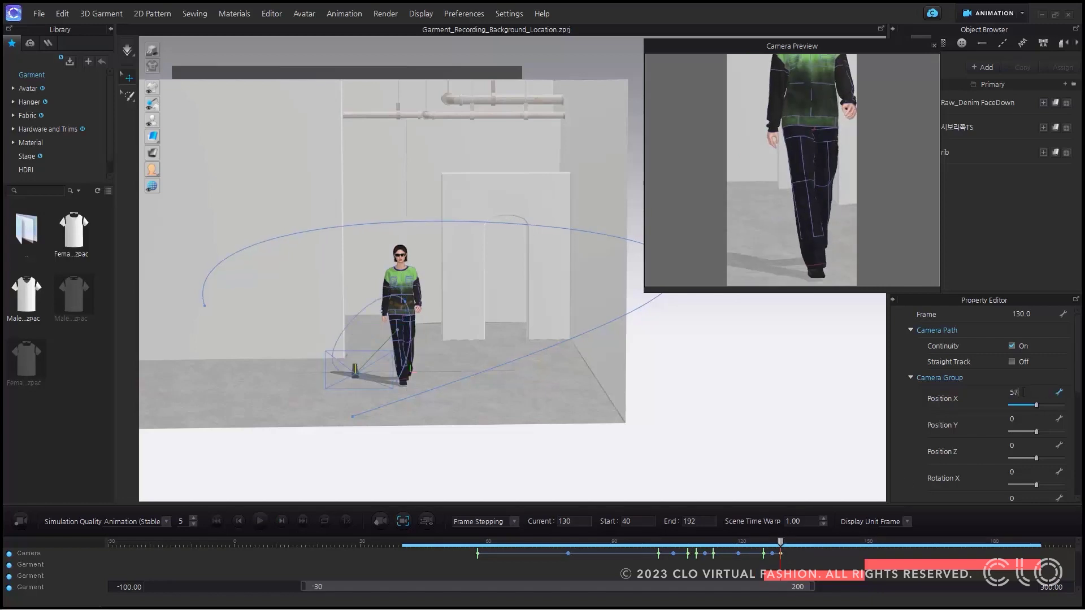
left_click(372, 374)
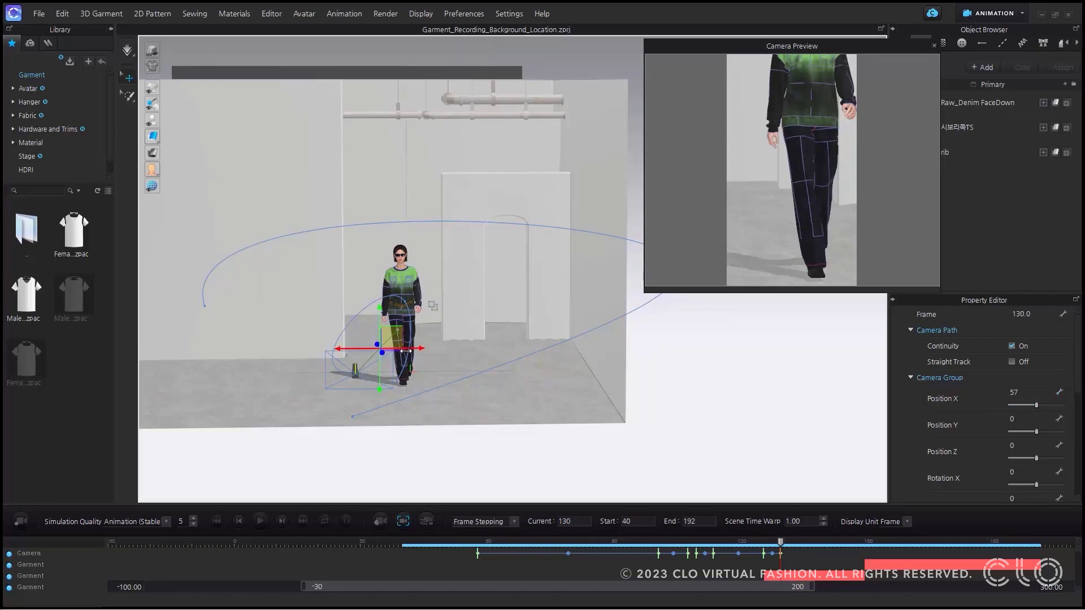
left_click_drag(406, 351, 413, 351)
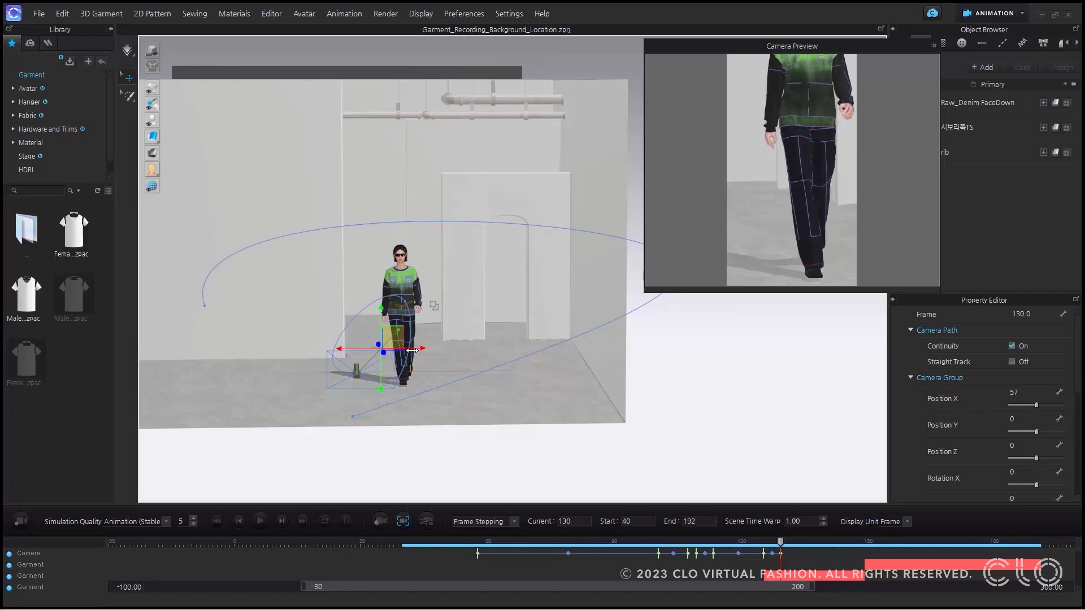
Hide the camera path and preview, returning the 3D scene to the camera's own view
left_click(403, 521)
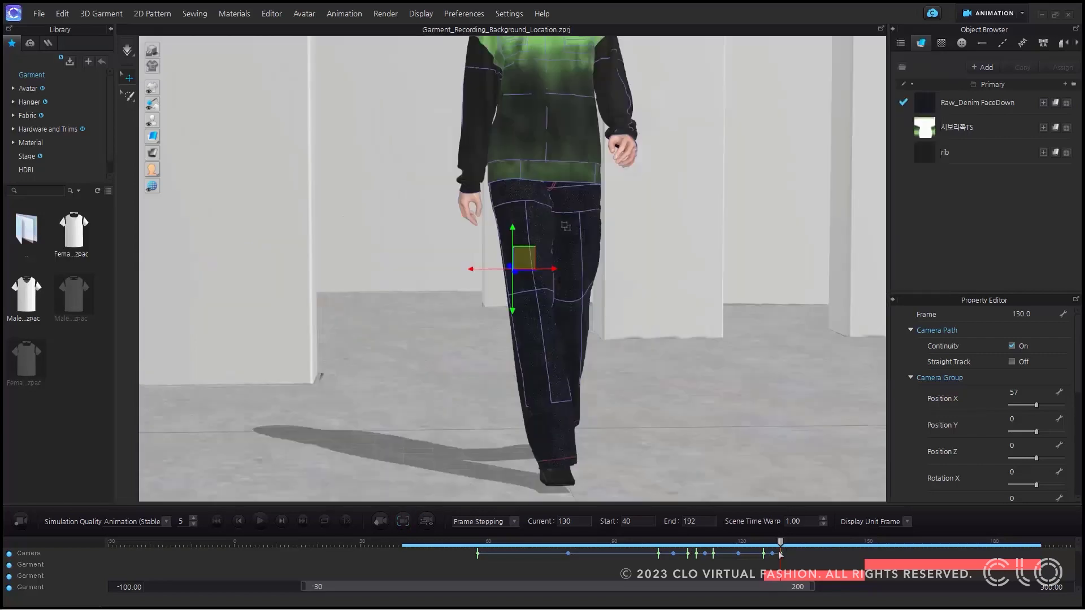
scroll(643, 402, "down", 1)
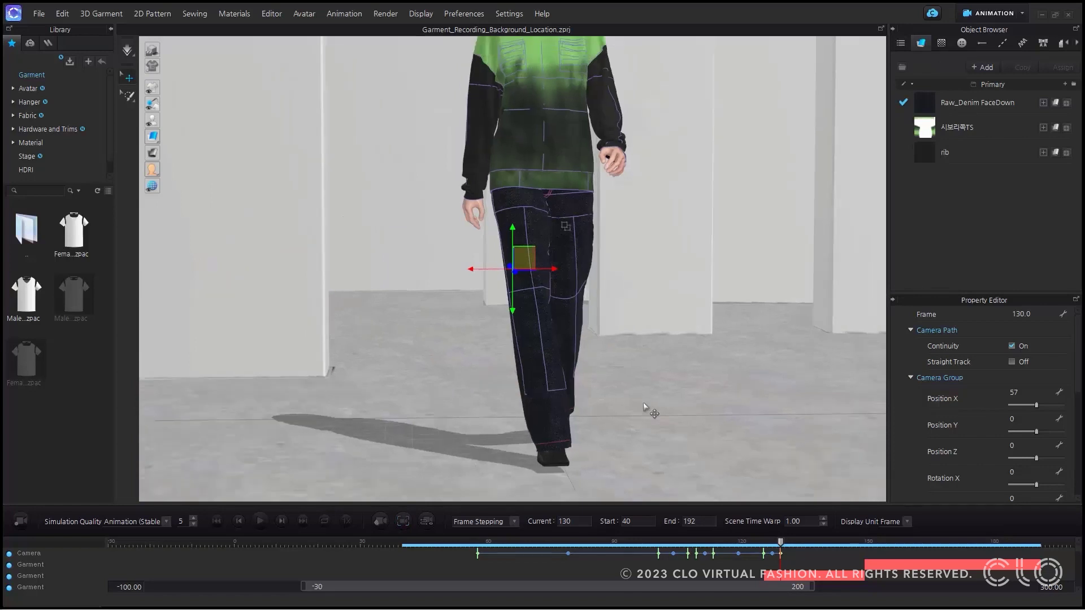
scroll(643, 402, "down", 2)
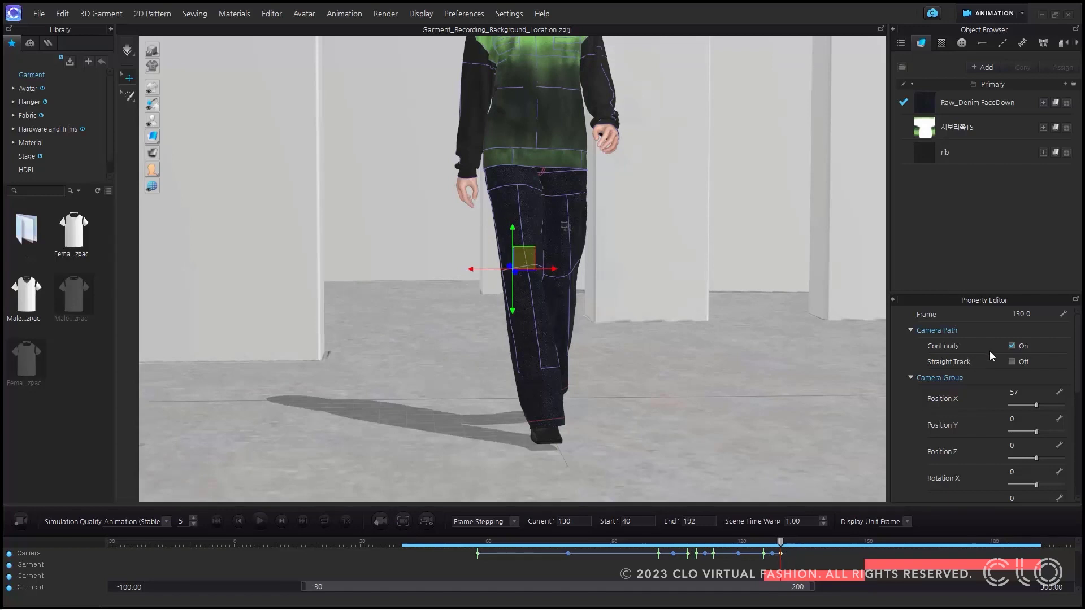
Move the last camera keyframe from frame 130 to frame 135 by editing its Frame property
left_click(1034, 315)
type("130")
key("Return")
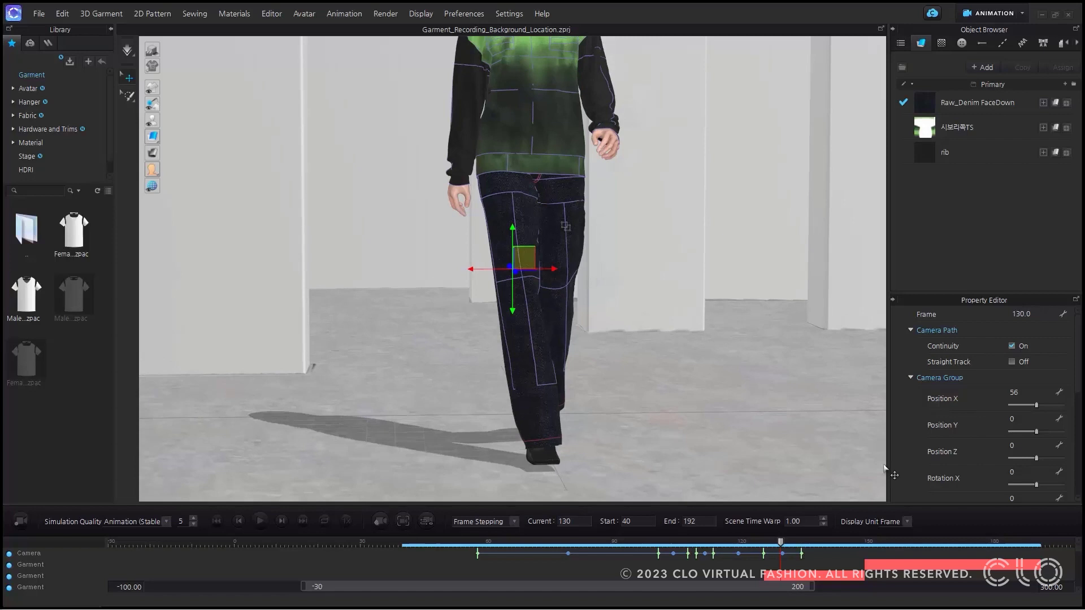
Shift the frame 135 camera keyframe to frame 134 on the timeline and delete it
left_click(801, 554)
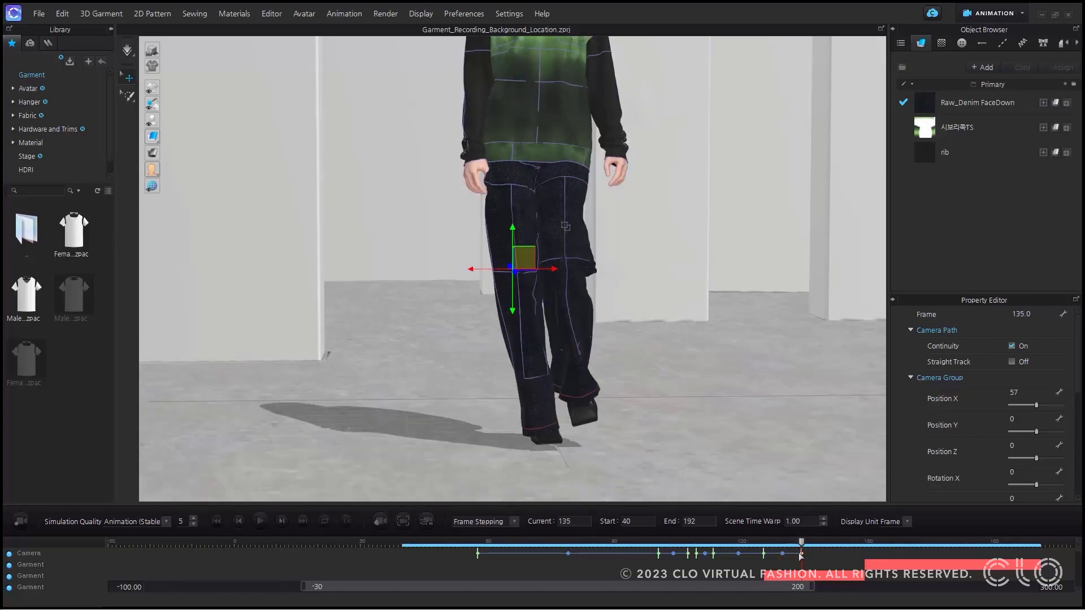
left_click_drag(802, 555, 800, 558)
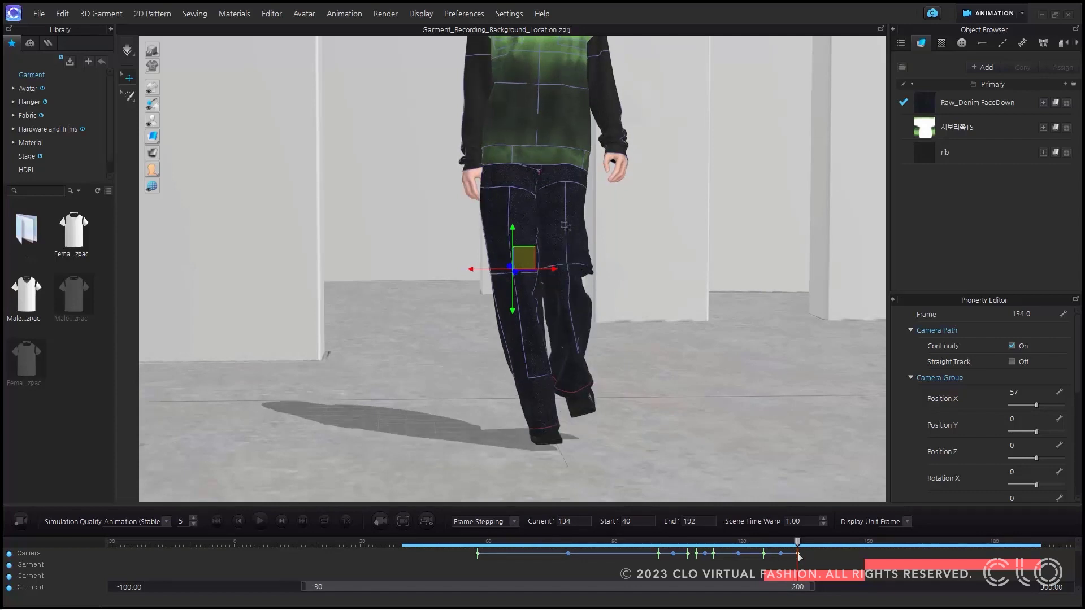
right_click(799, 557)
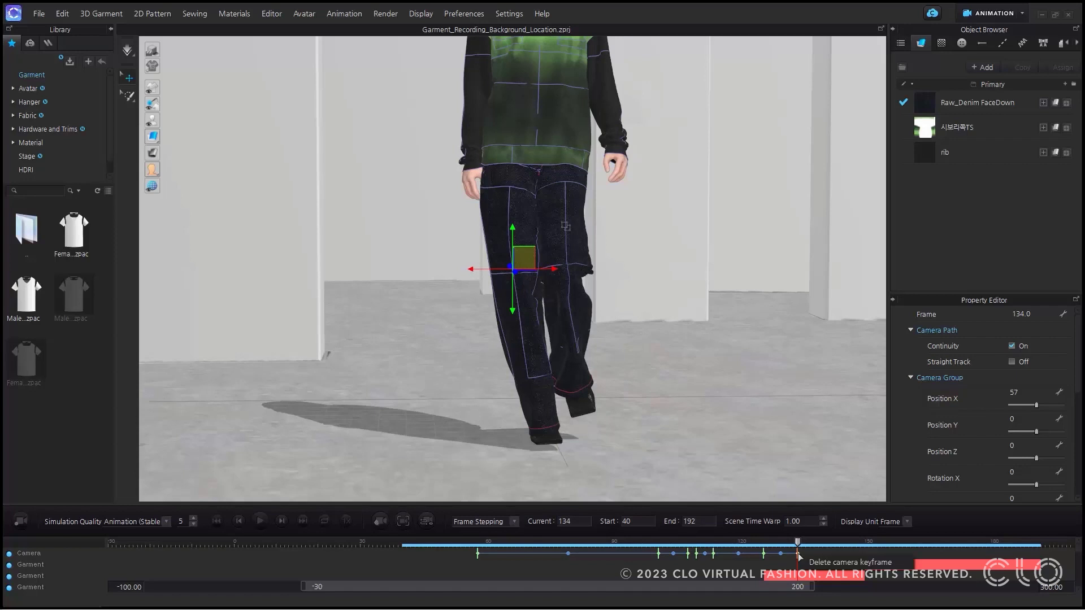
left_click(846, 563)
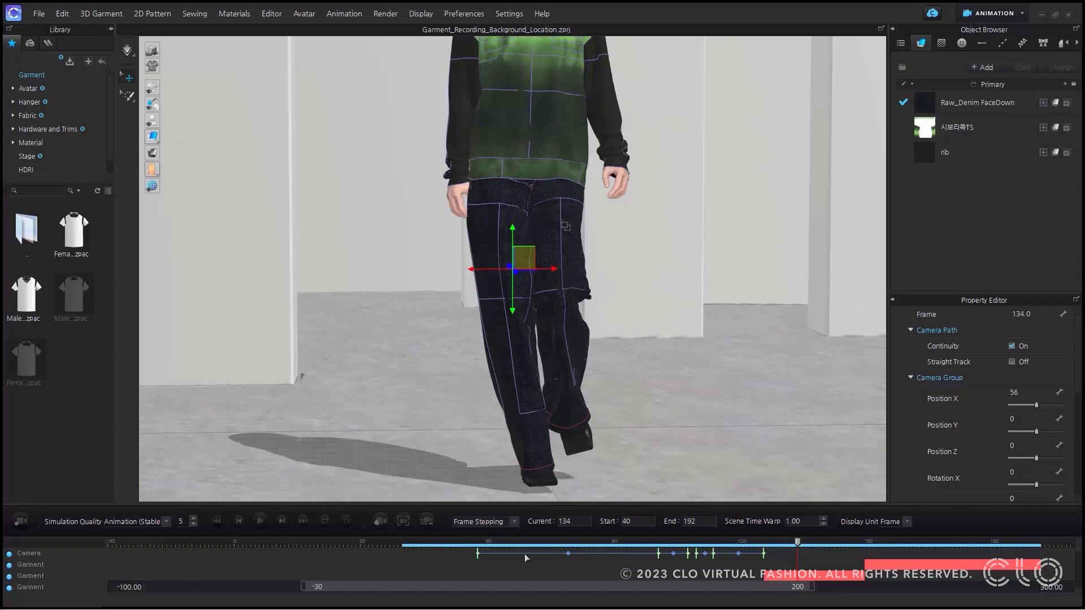
Delete the whole Camera track from the animation timeline
left_click(65, 554)
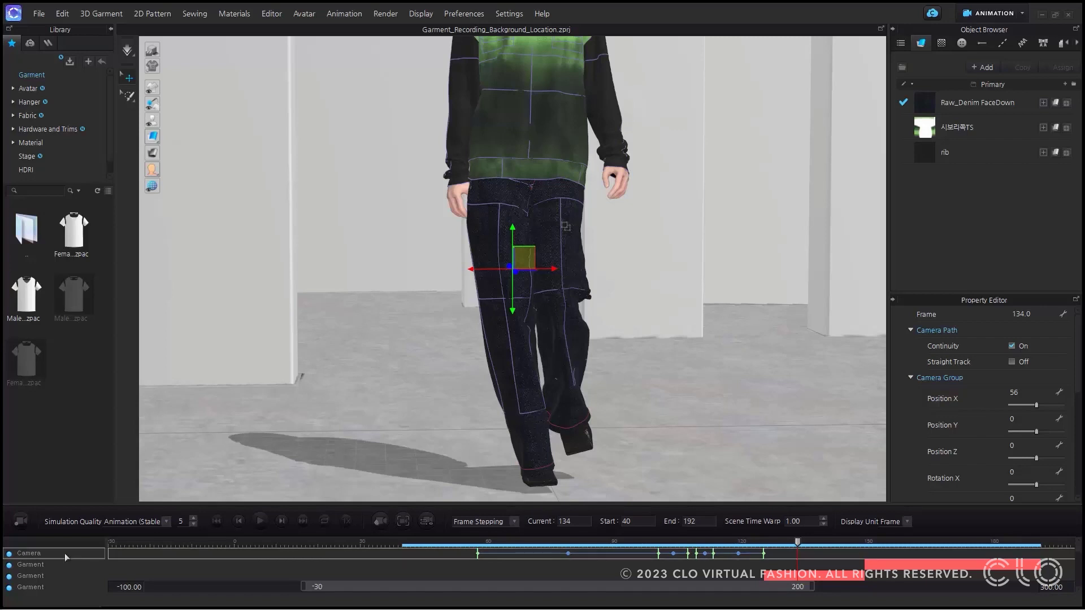
right_click(64, 554)
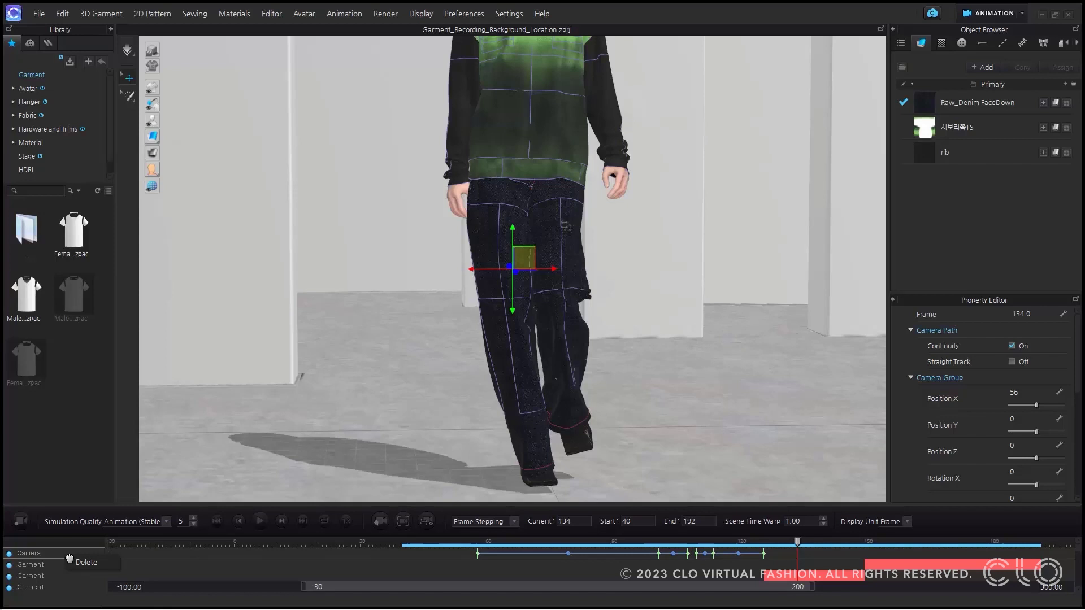
left_click(101, 562)
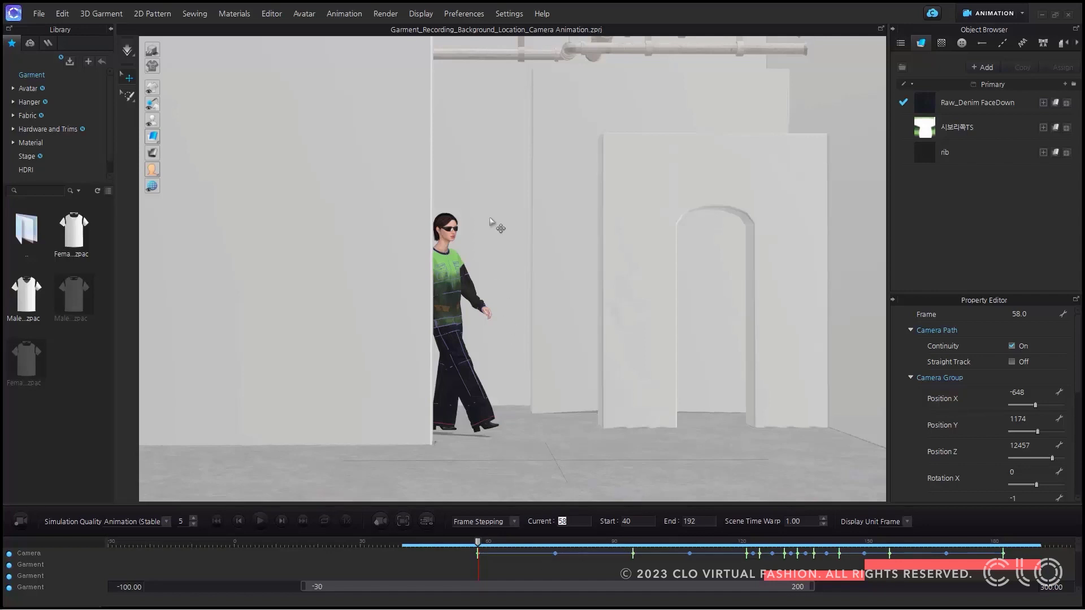
Save the camera animation as a Camera Motion file (*.cak) named Camera
left_click(39, 14)
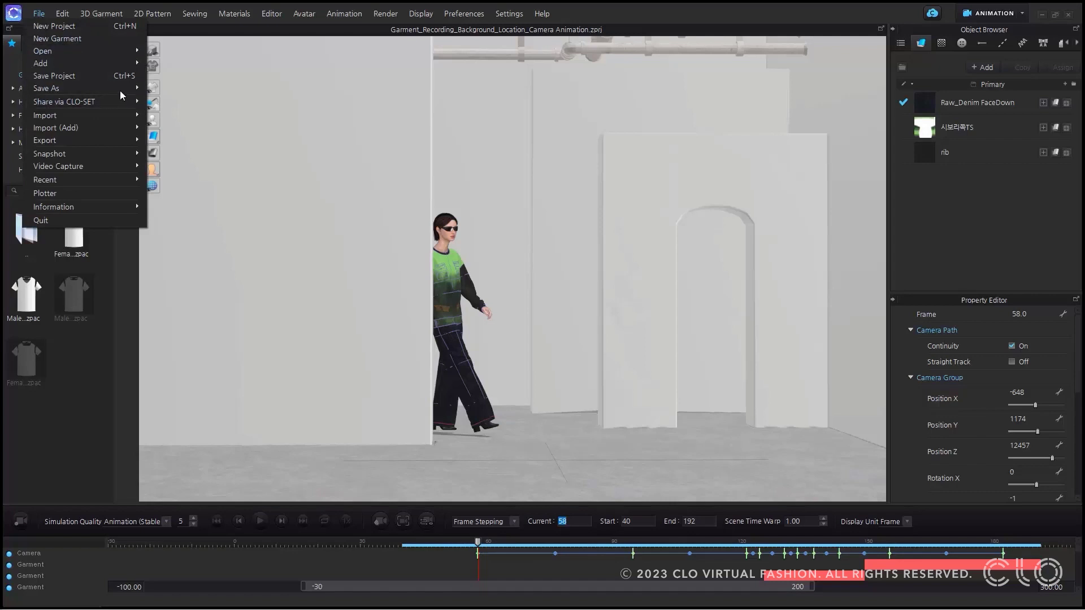
mouse_move(127, 88)
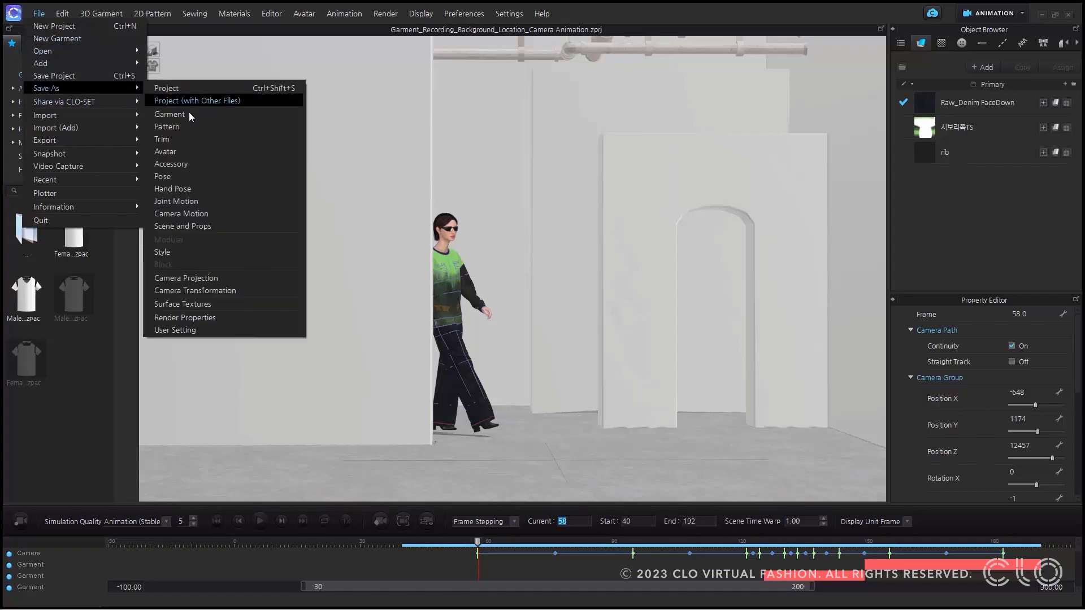
left_click(205, 217)
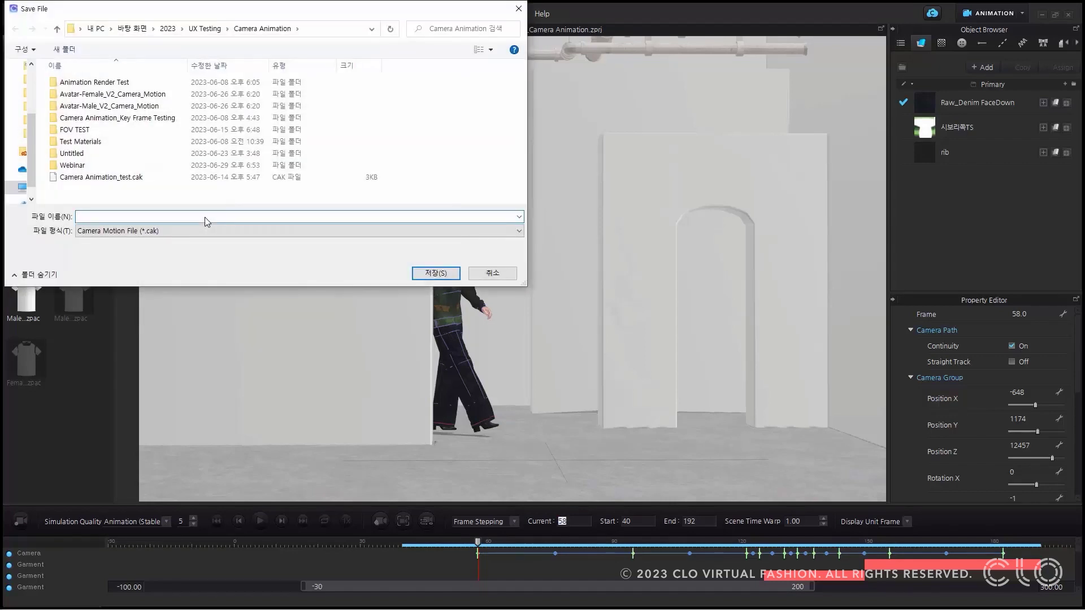
left_click(93, 28)
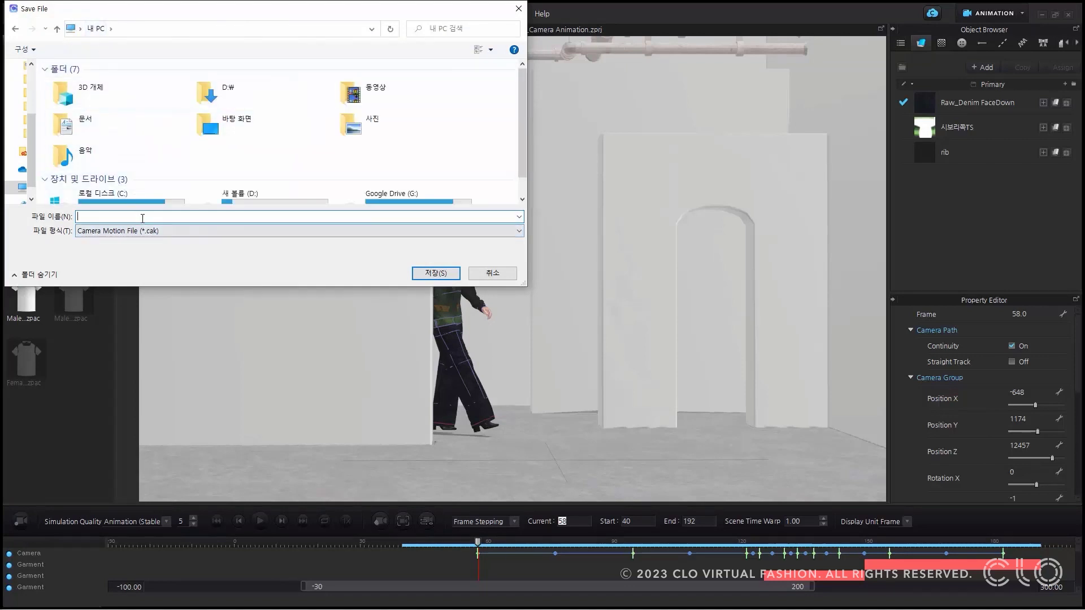
type("Camera")
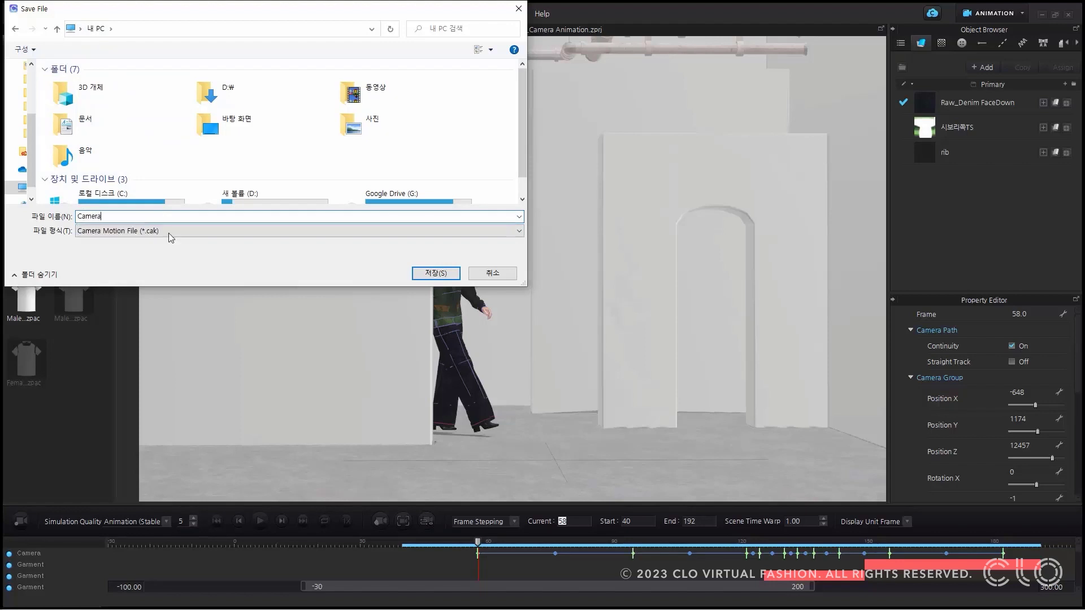
left_click(428, 273)
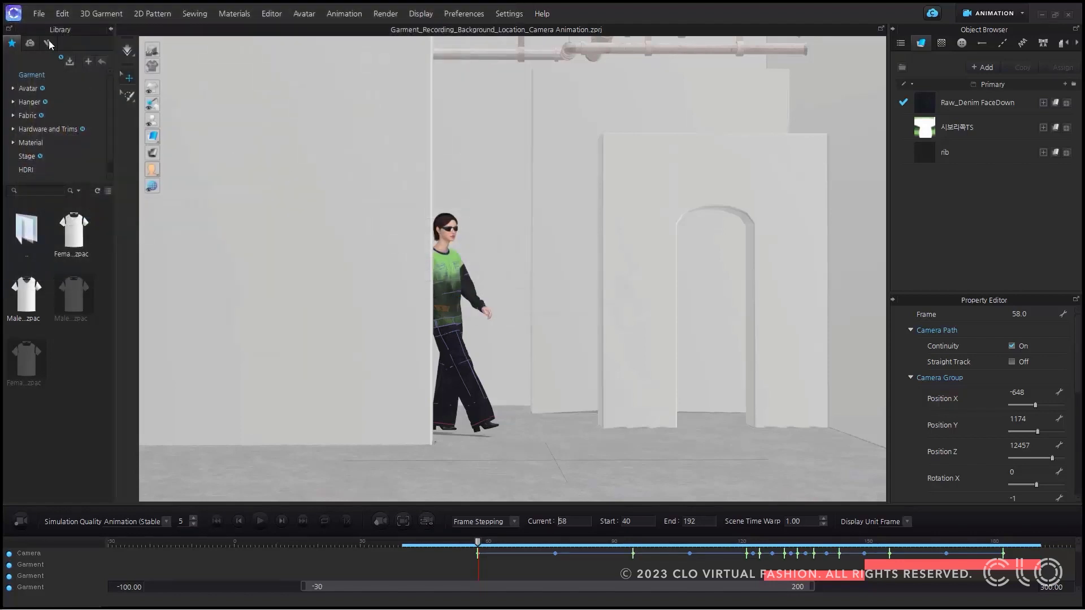
Look up the command for opening a Camera Motion file and leave it without loading one
left_click(39, 13)
mouse_move(48, 51)
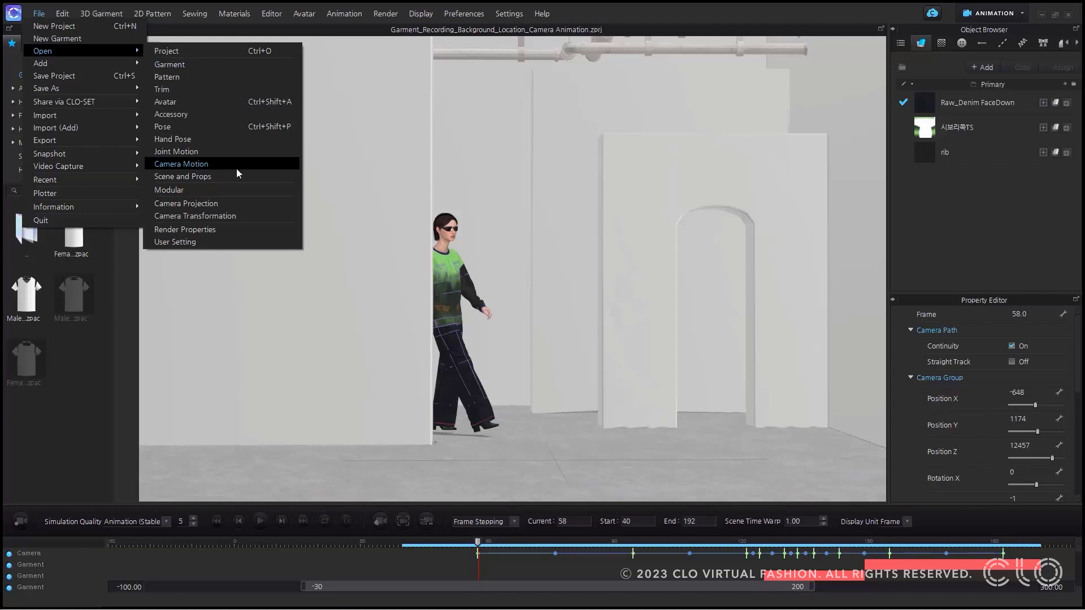
left_click(325, 162)
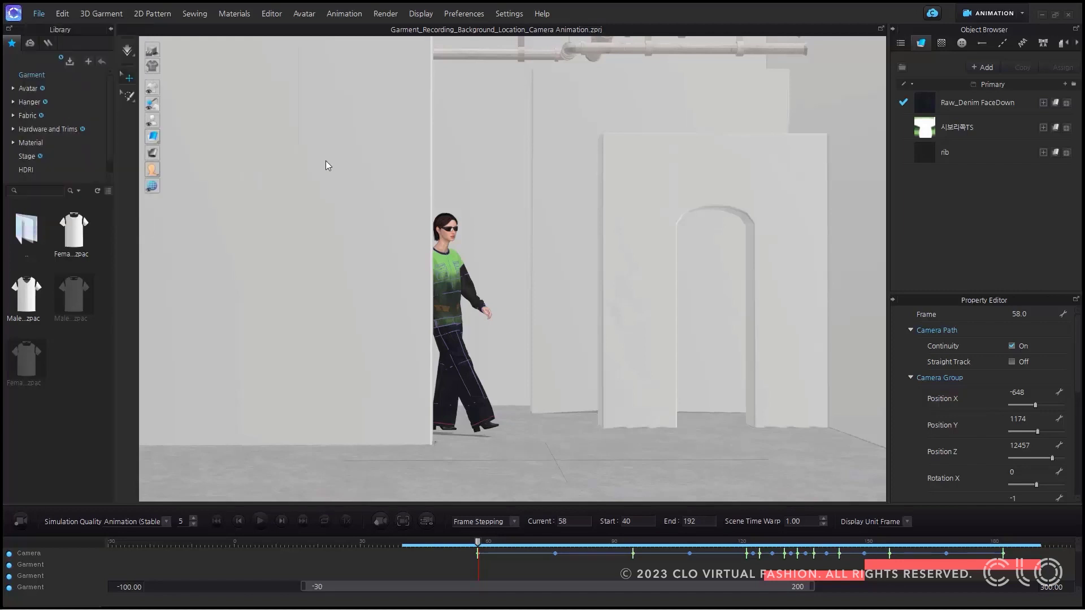
left_click(326, 161)
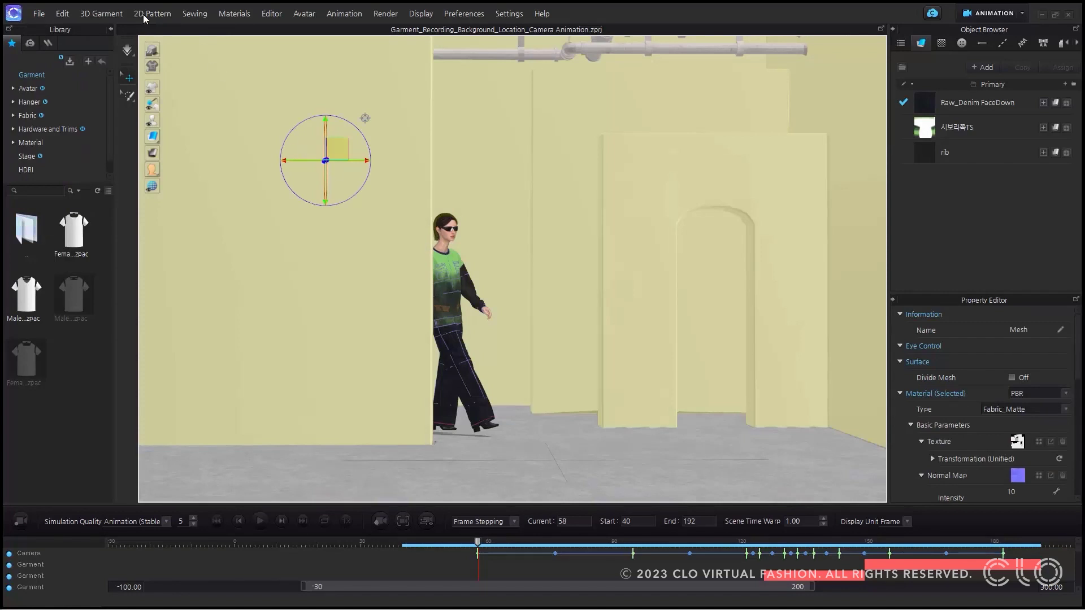
Show the Camera_Motion files of the Female_V2 avatar in the library
left_click(16, 89)
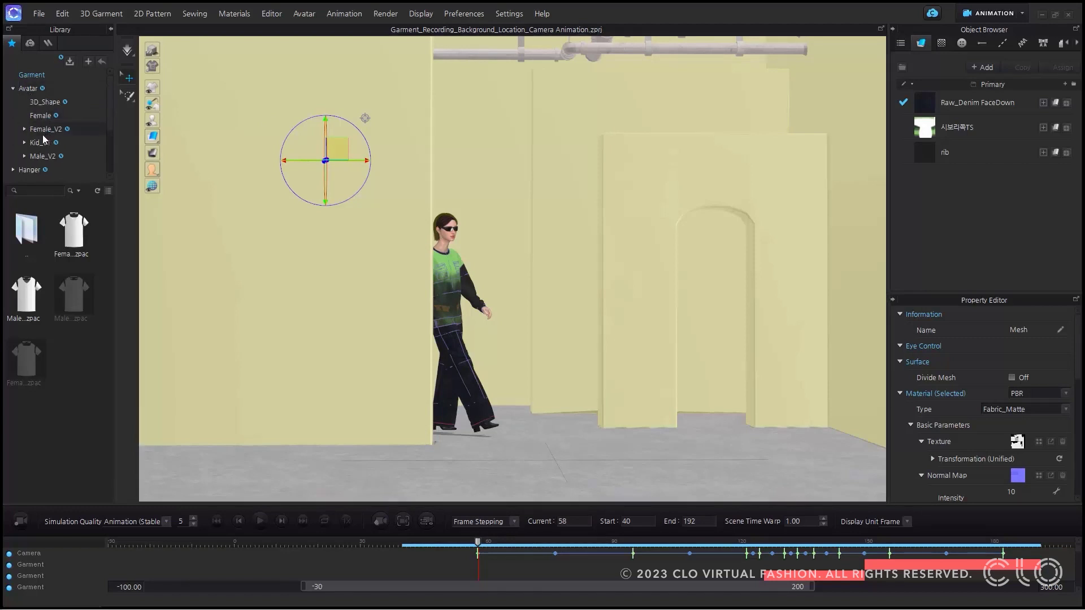
left_click(25, 129)
scroll(65, 134, "down", 1)
left_click(71, 115)
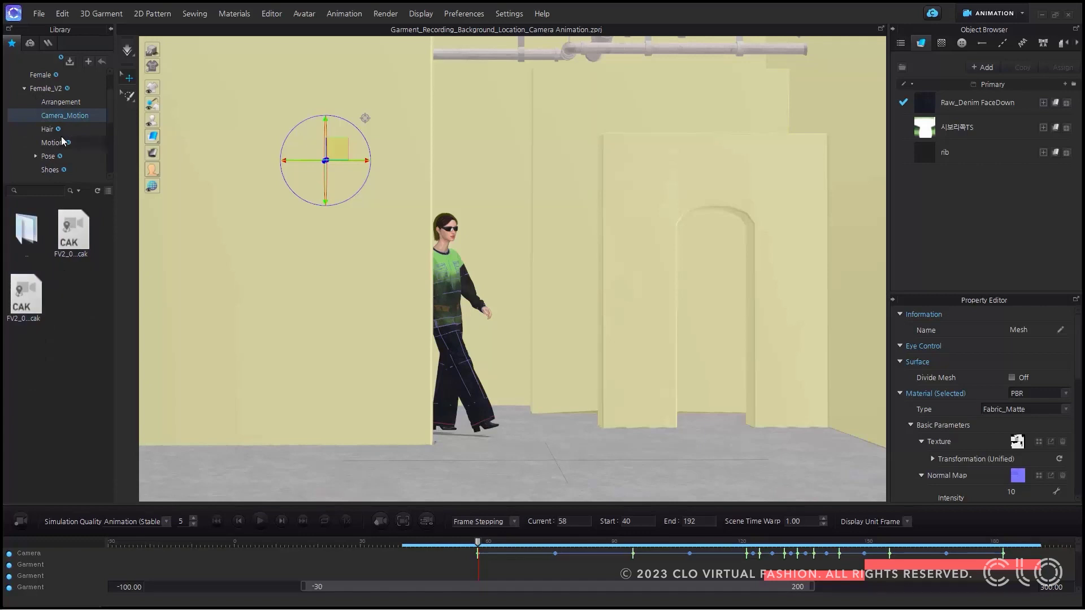
Show the Camera_Motion files of the Male_V2 avatar in the library
scroll(62, 142, "down", 2)
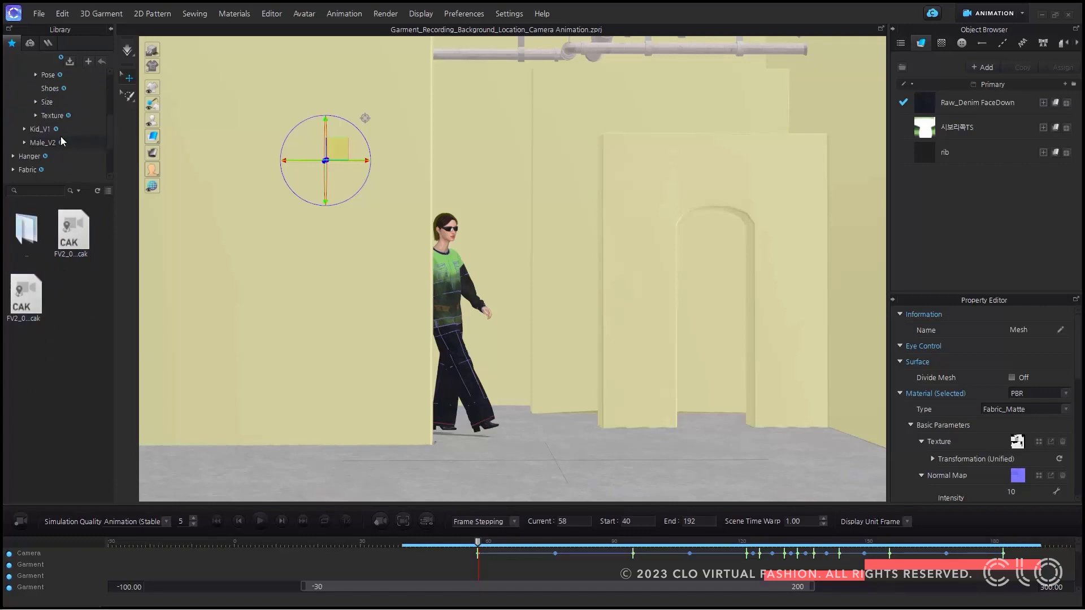
left_click(25, 143)
scroll(53, 147, "down", 1)
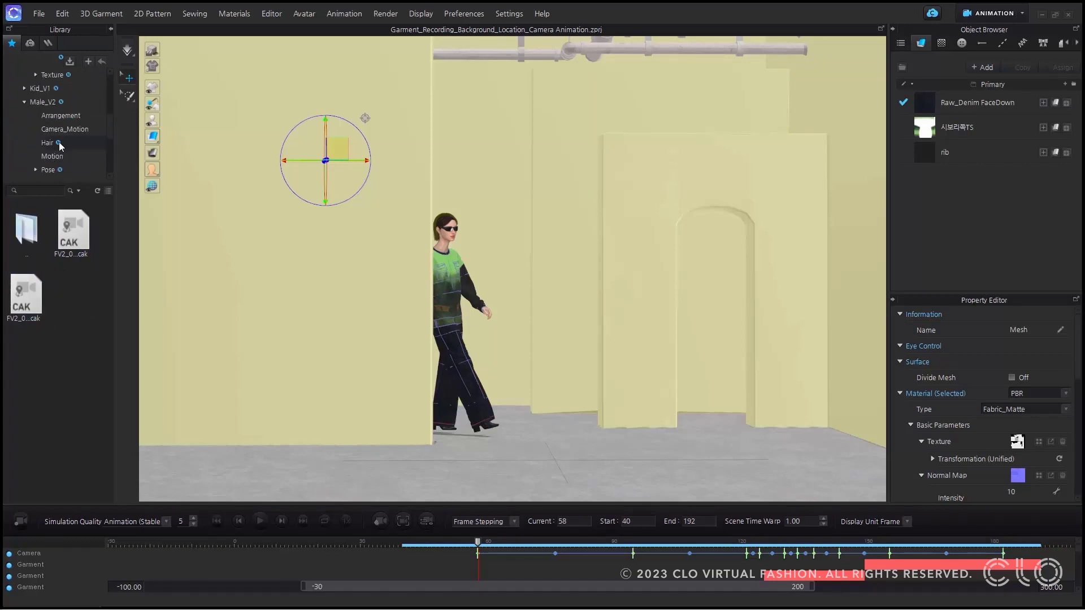
left_click(71, 130)
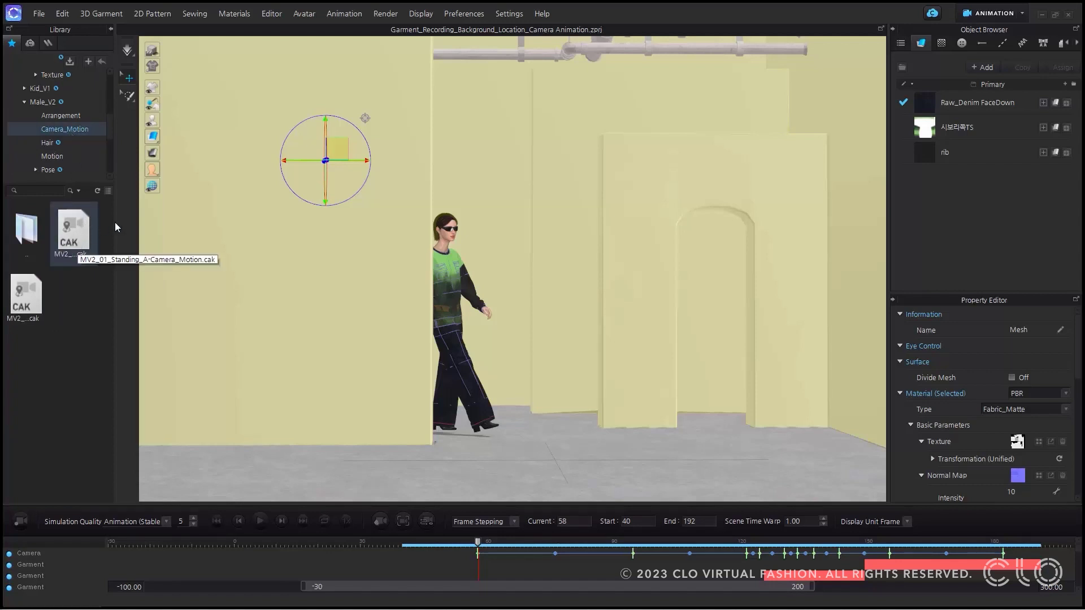
Show the Male_V2 avatar's Motion files in the library and return to the Female_V2 folders
scroll(71, 107, "down", 1)
left_click(72, 115)
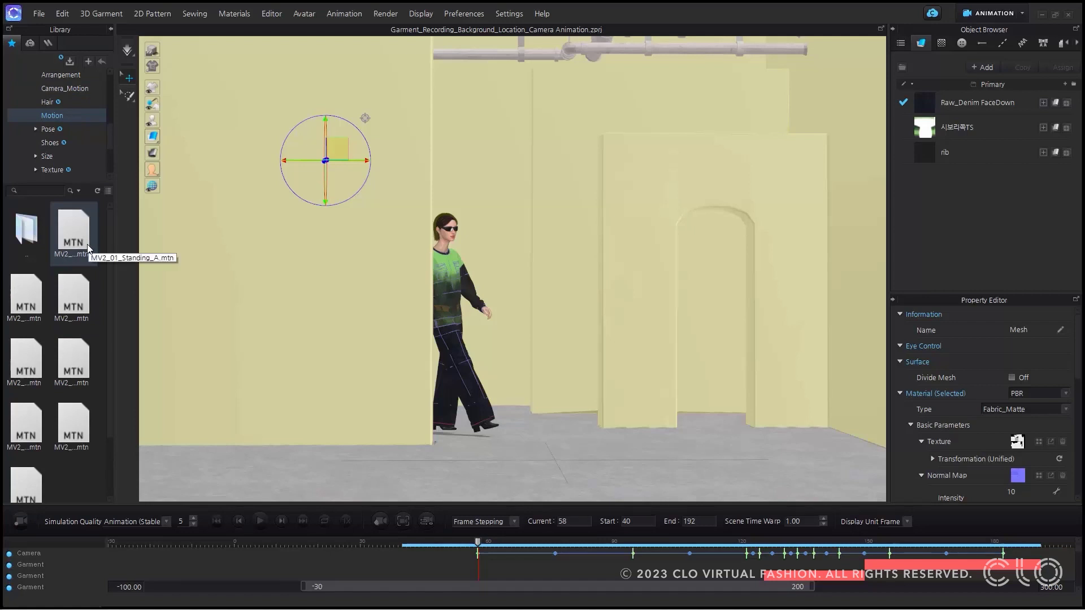
scroll(82, 147, "down", 2)
scroll(83, 147, "up", 3)
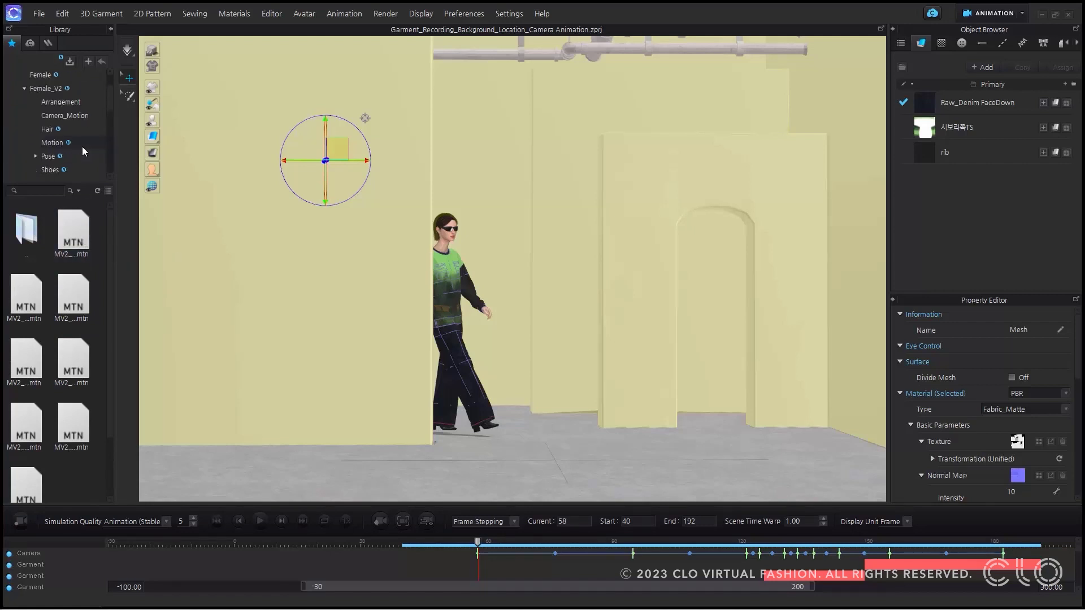
Load the first camera motion file of the Female_V2 avatar from the library, followed by FV2_04_Dress-Camera_Motion.cak
left_click(73, 139)
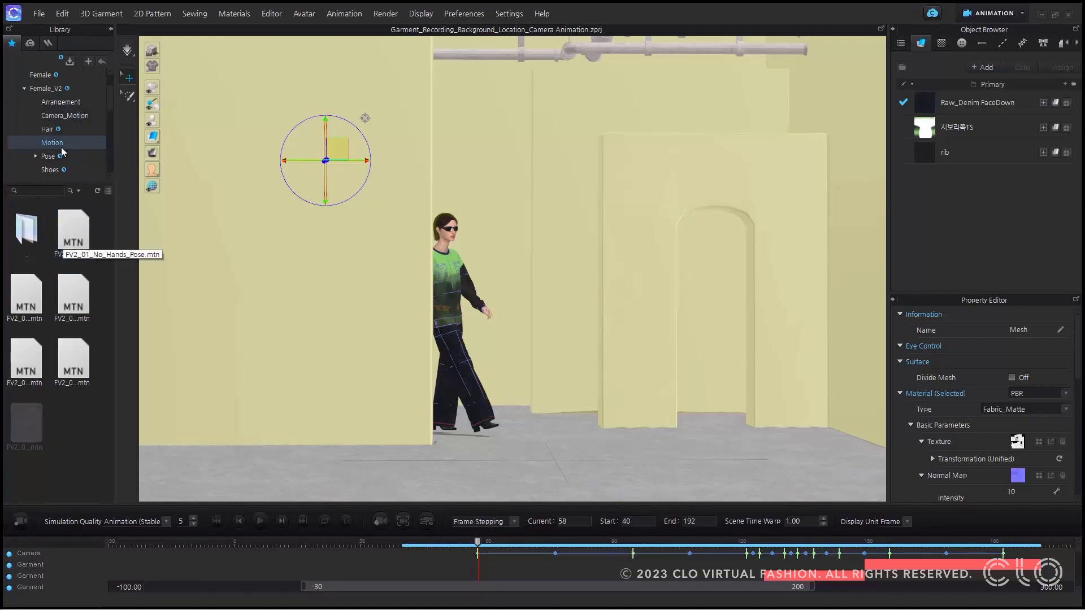
left_click(64, 115)
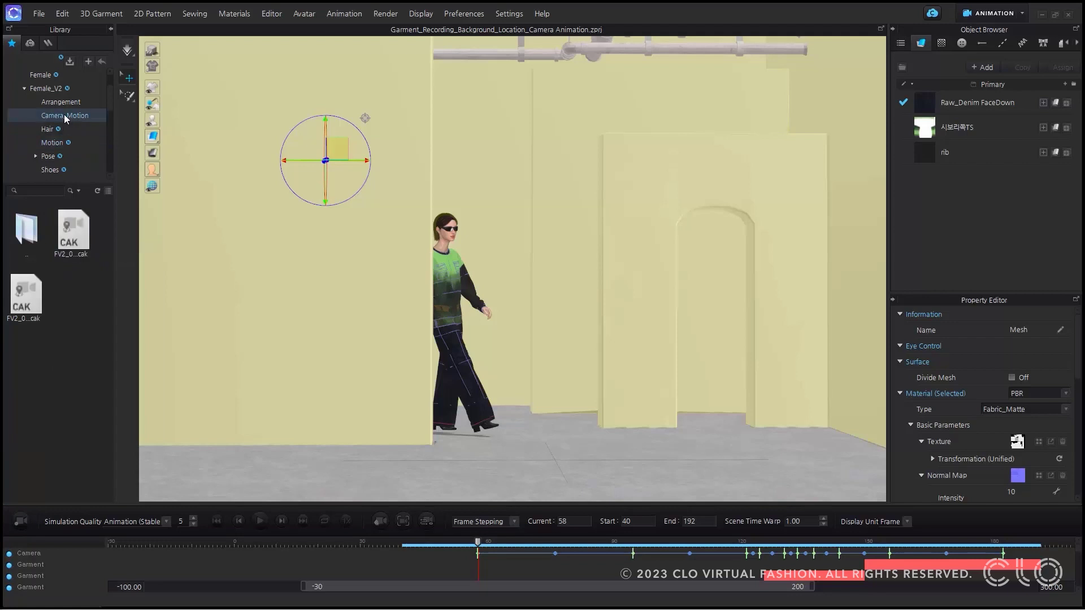
double_click(70, 240)
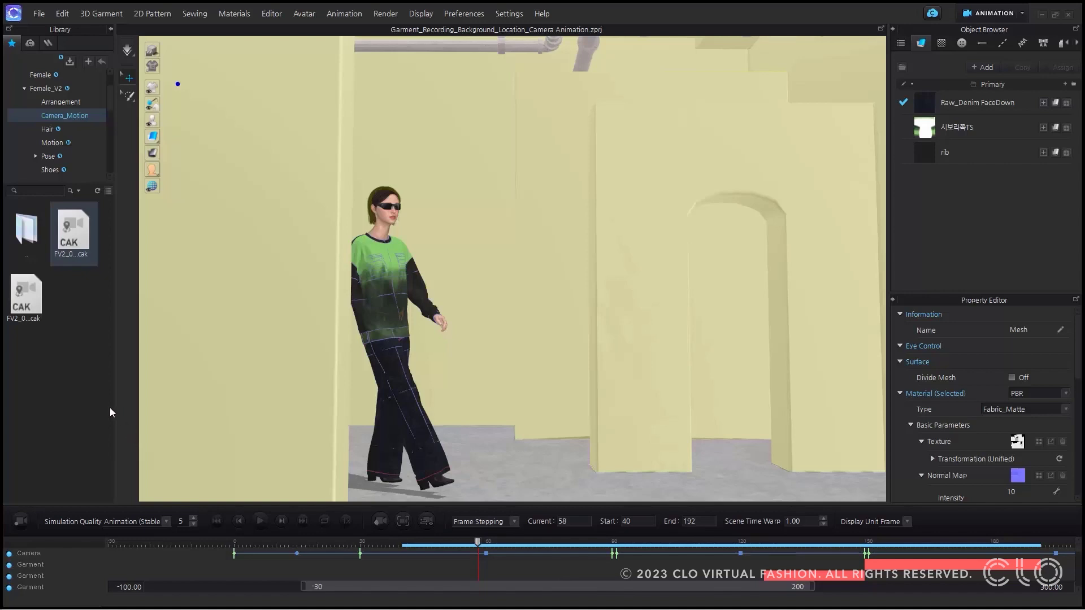
double_click(32, 310)
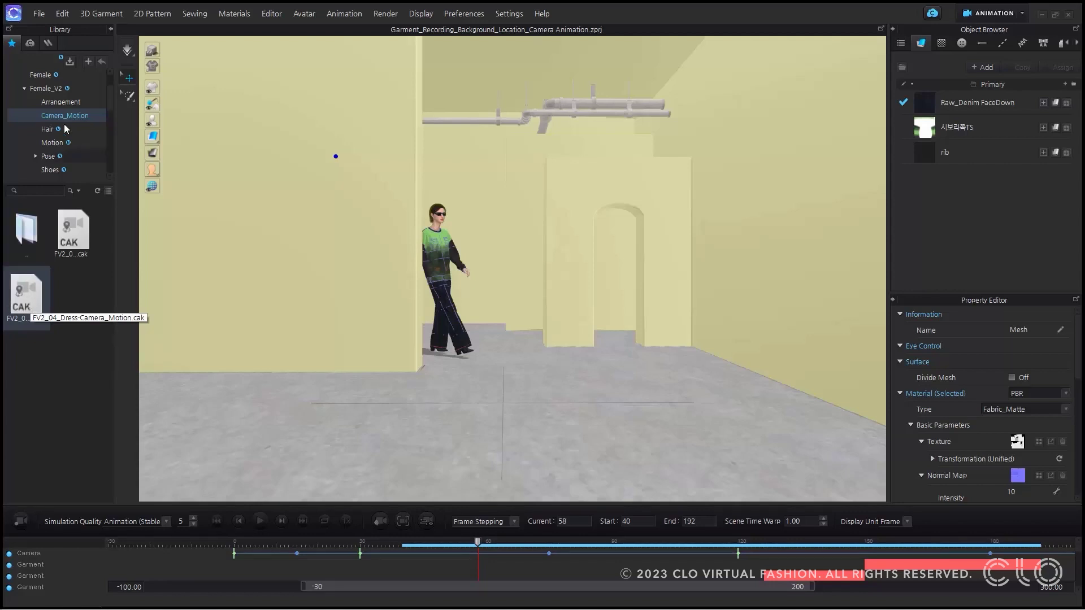
Show the Animation video capture settings and close them without recording
left_click(39, 15)
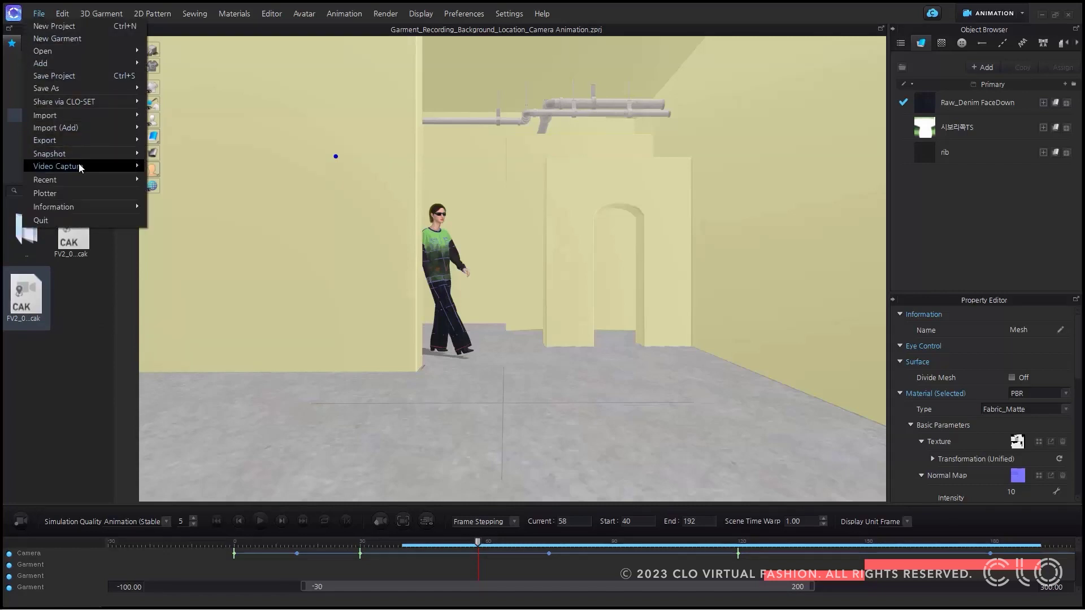
mouse_move(81, 168)
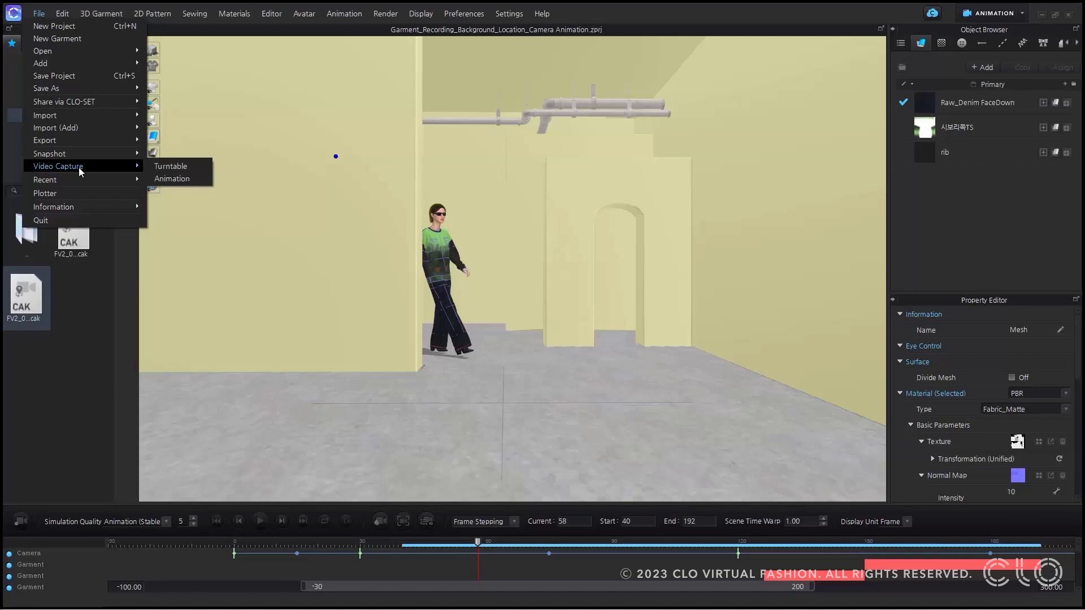
left_click(172, 179)
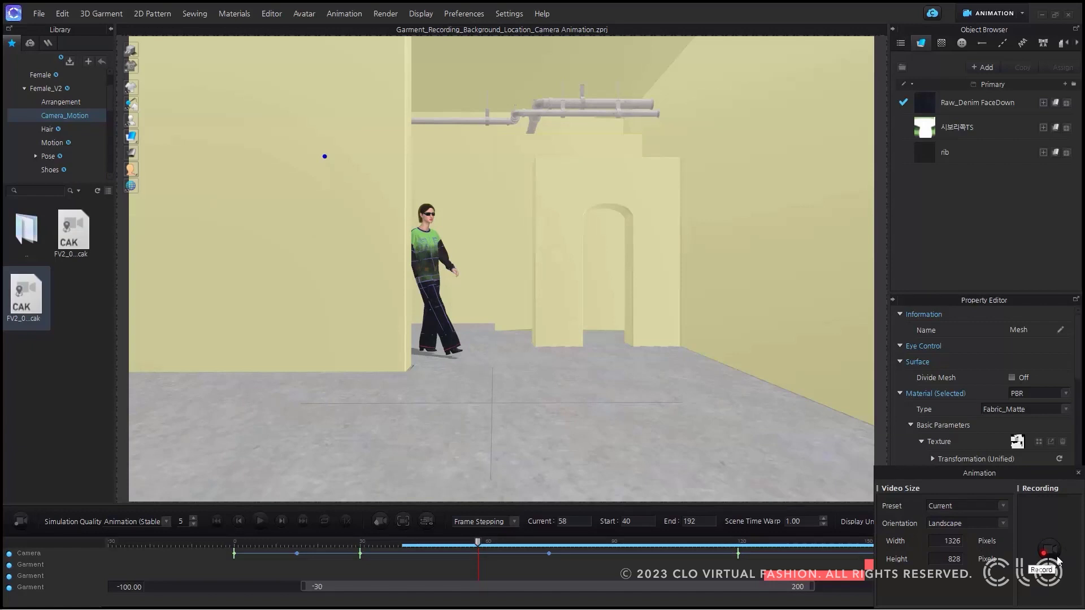
left_click(1078, 474)
Open the Render window and set the Image/Video property to Animation
left_click(386, 13)
left_click(390, 23)
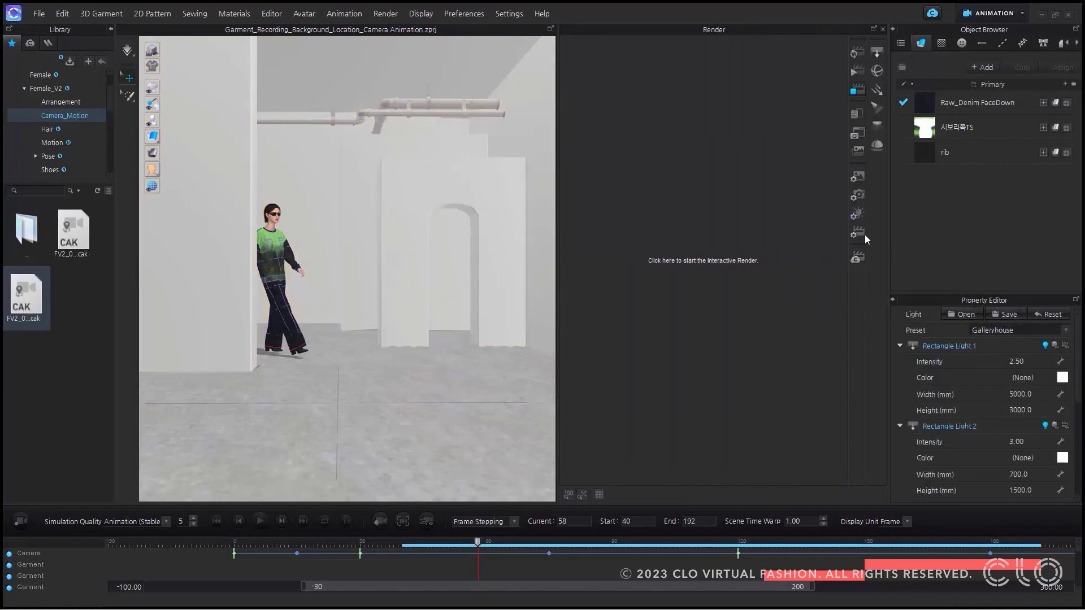
left_click(858, 177)
left_click(1031, 332)
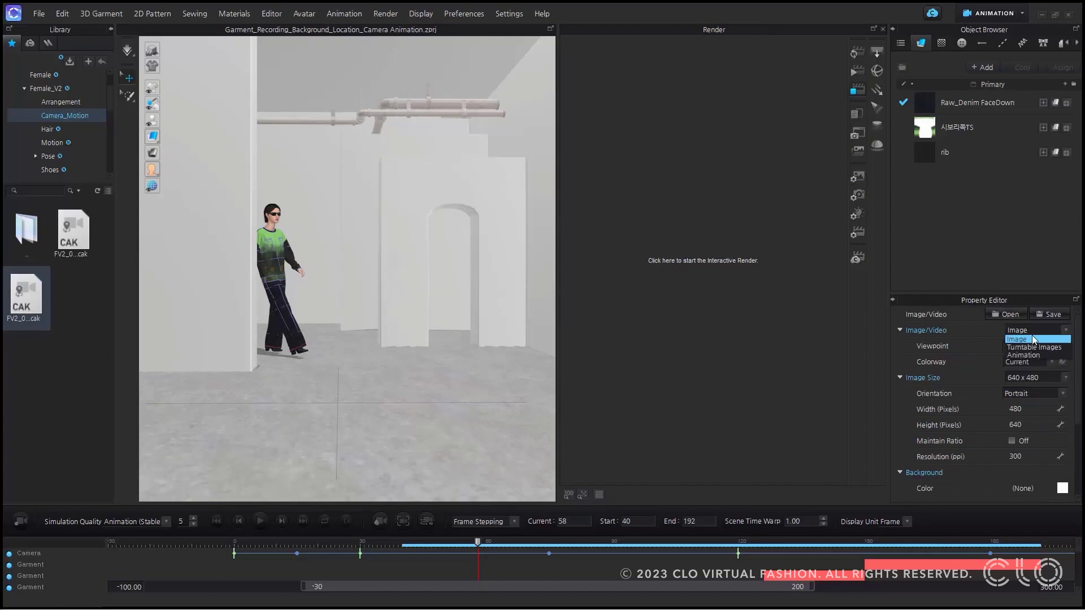
left_click(1031, 355)
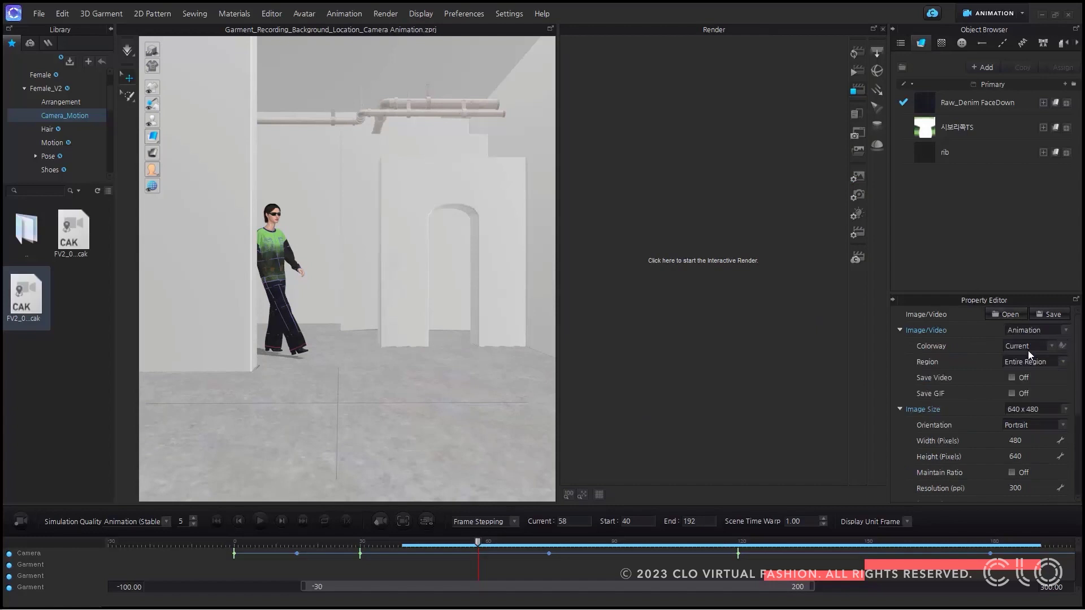
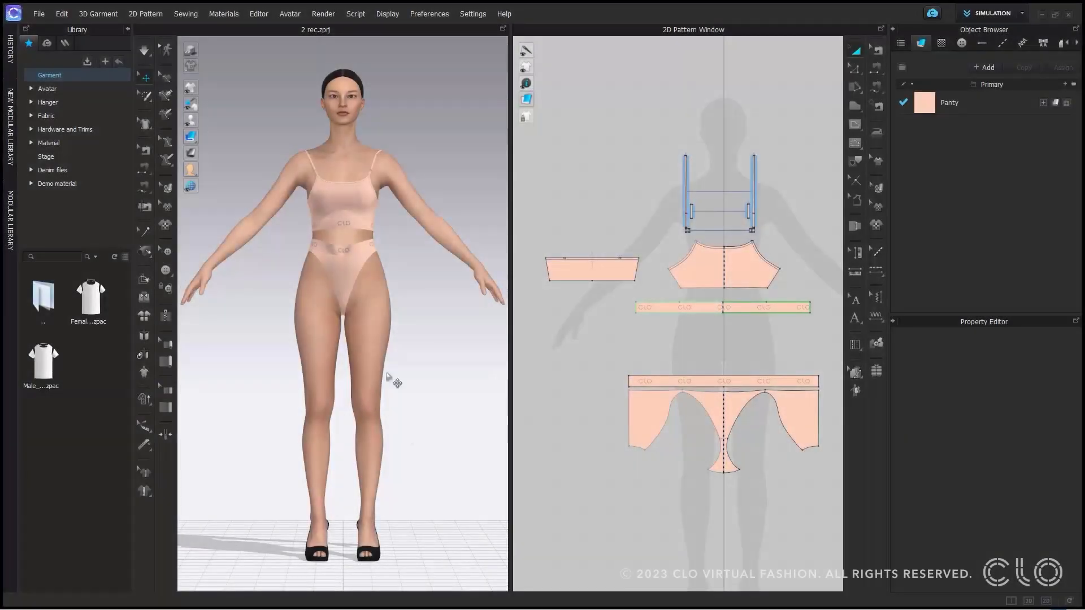
Show the knitted and woven elastic fabrics in the Elastic folder of the Fabric library
scroll(360, 226, "up", 3)
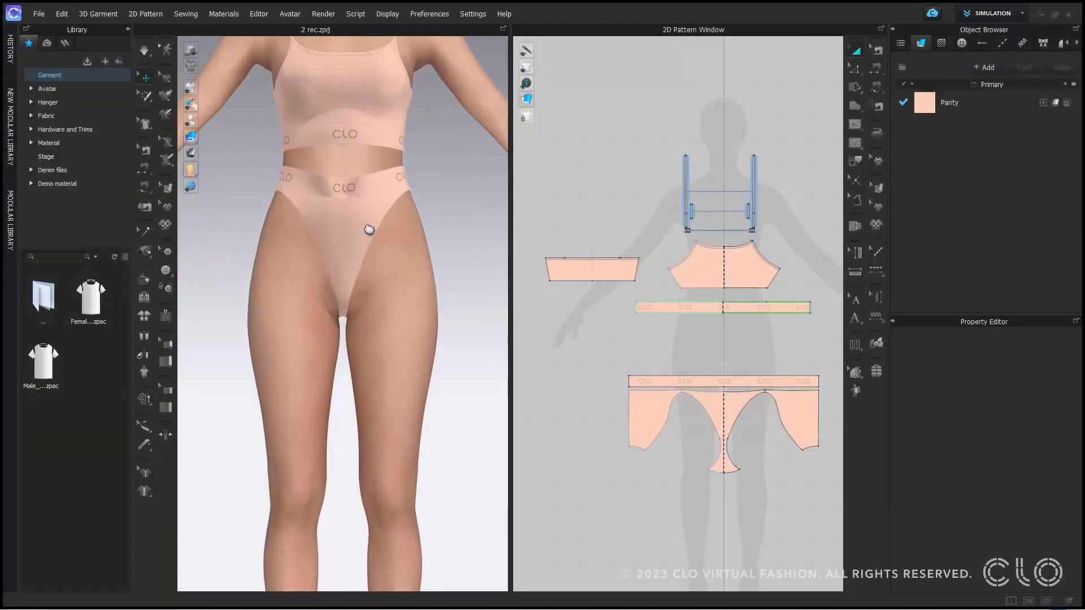
scroll(373, 362, "up", 5)
scroll(372, 370, "up", 4)
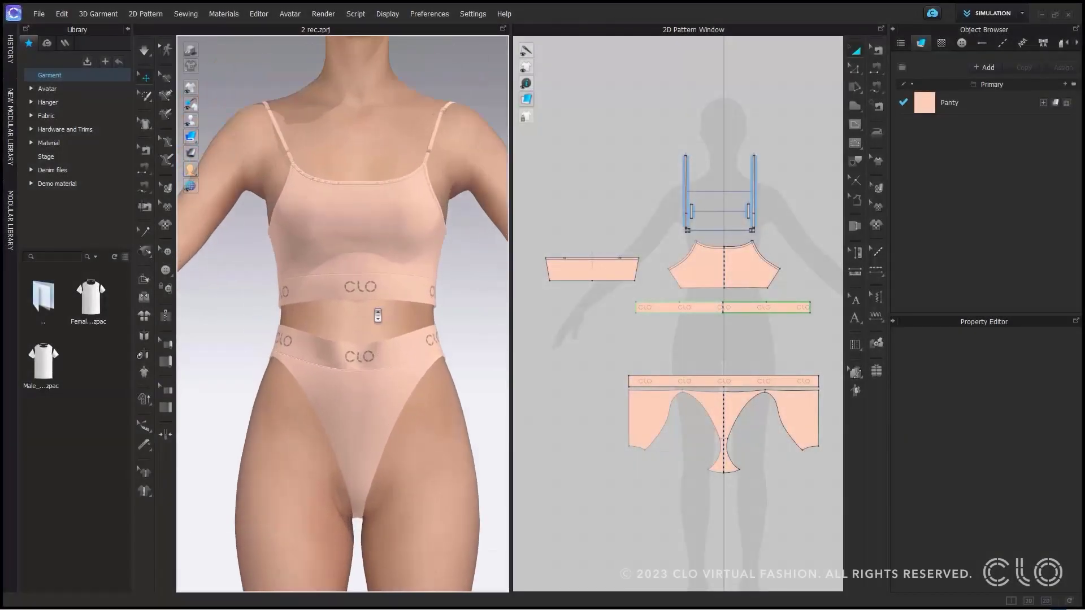
mouse_move(377, 360)
right_mouse_down()
mouse_move(290, 358)
mouse_move(410, 358)
mouse_move(366, 368)
mouse_move(368, 355)
right_mouse_up()
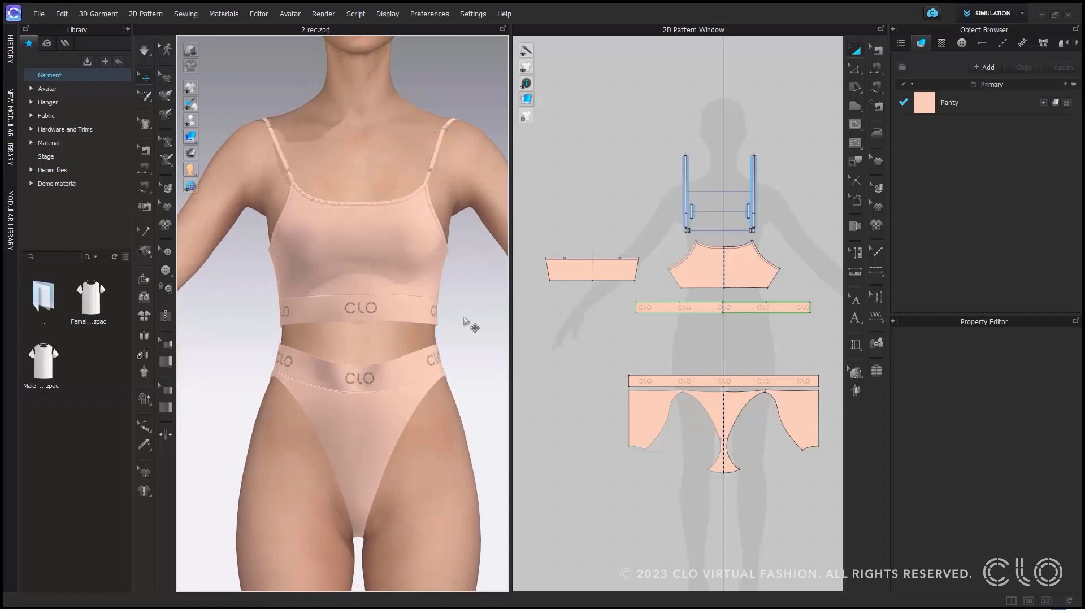
left_click(76, 115)
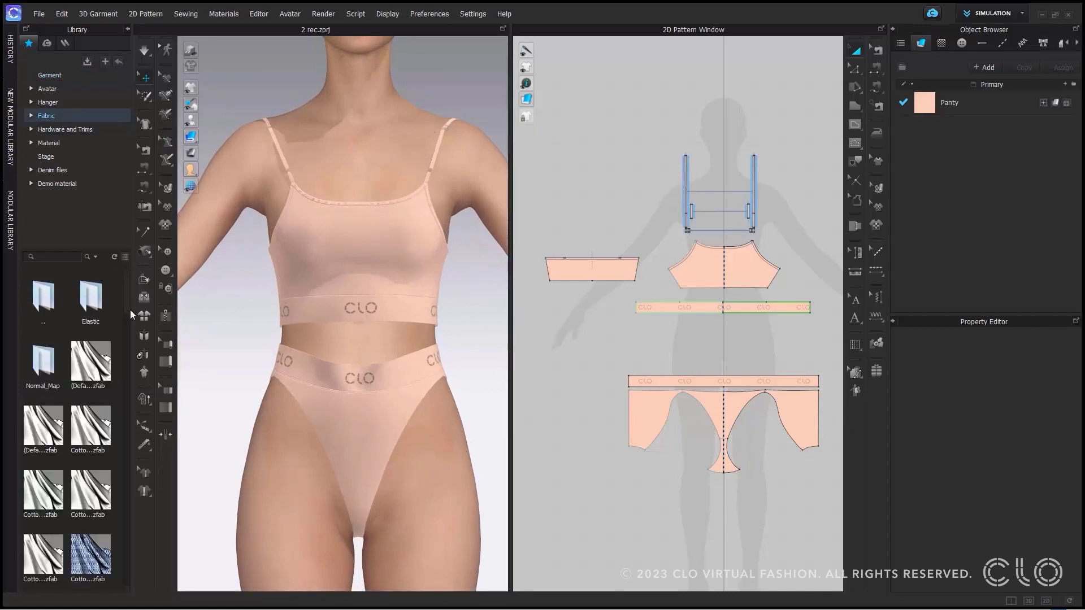
double_click(103, 296)
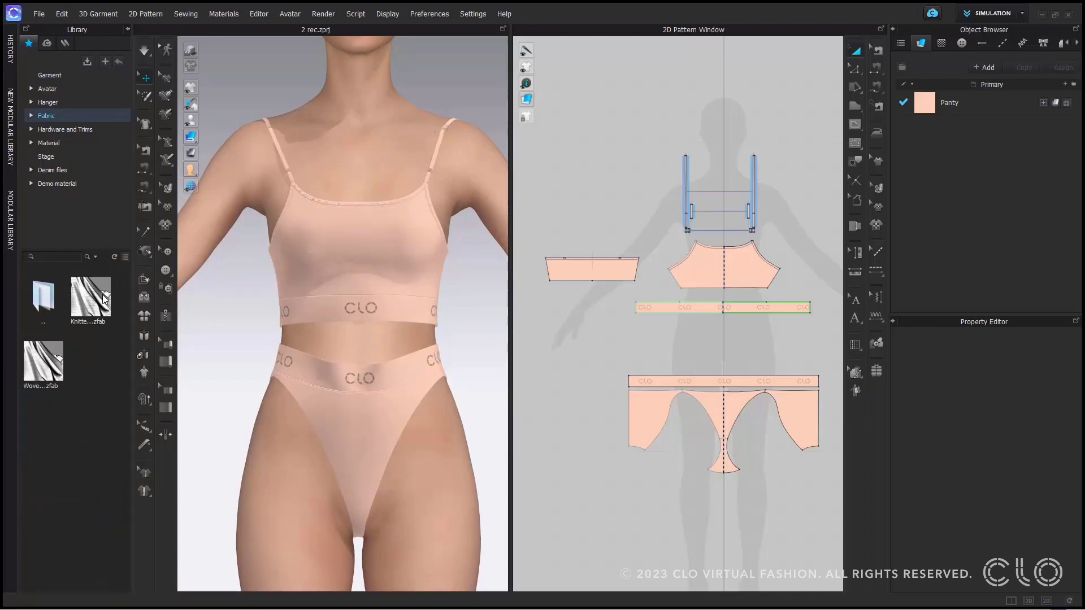
mouse_move(101, 300)
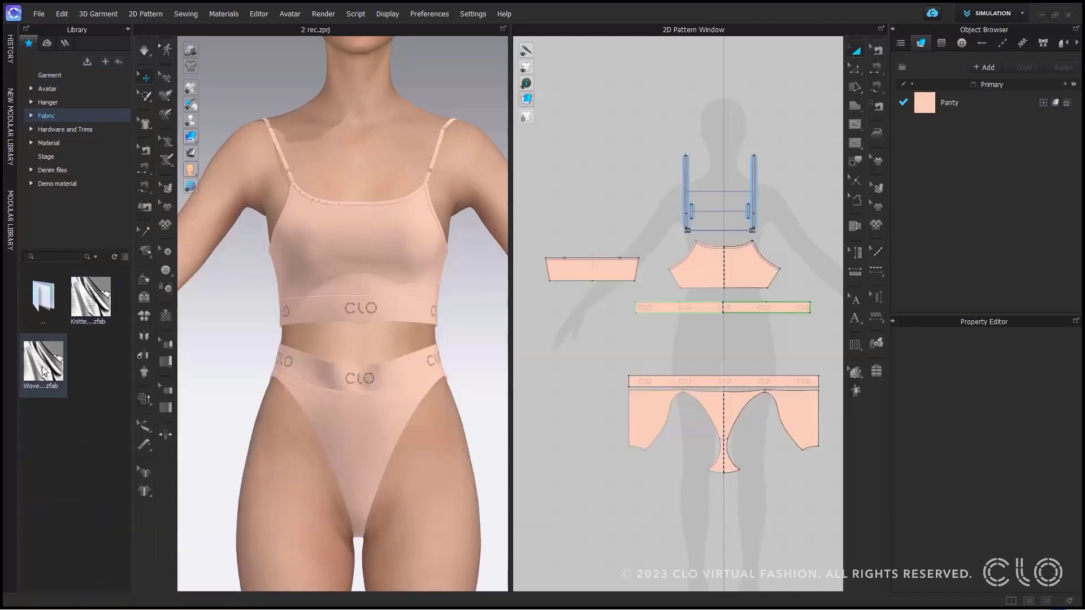
mouse_move(44, 372)
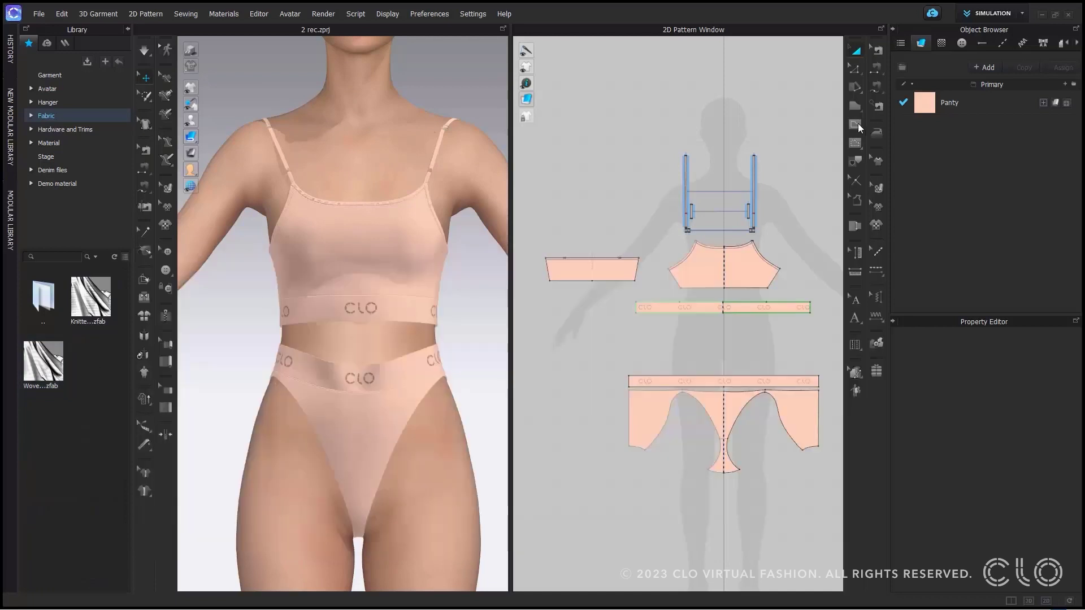
Create a fabric group named Trims and add the Knitted Elastic fabric from the library to it
left_click(903, 68)
type("Tr")
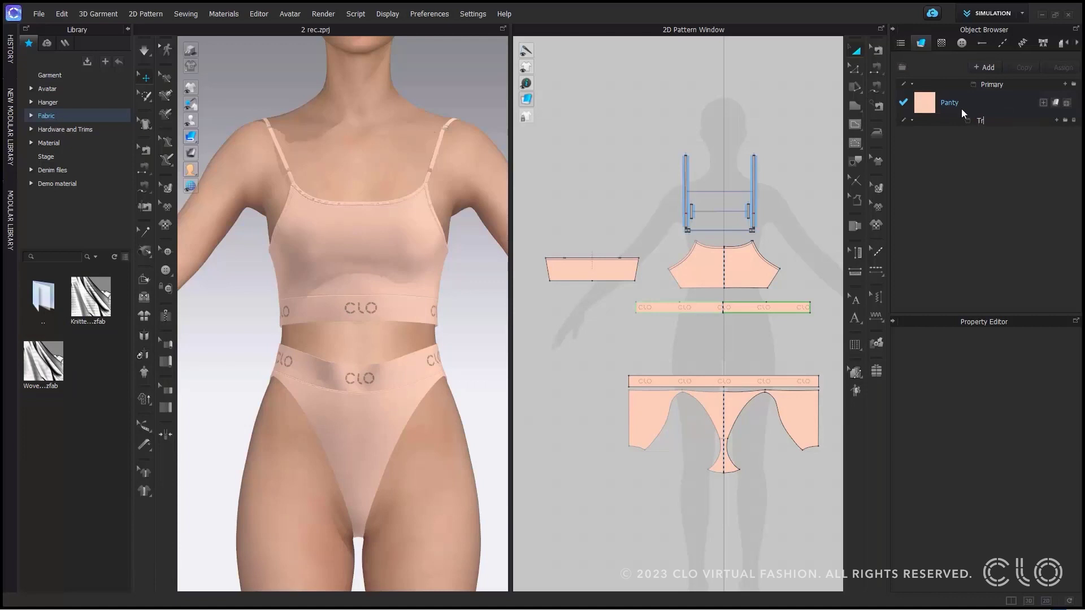
type("ims")
left_click_drag(90, 296, 493, 167)
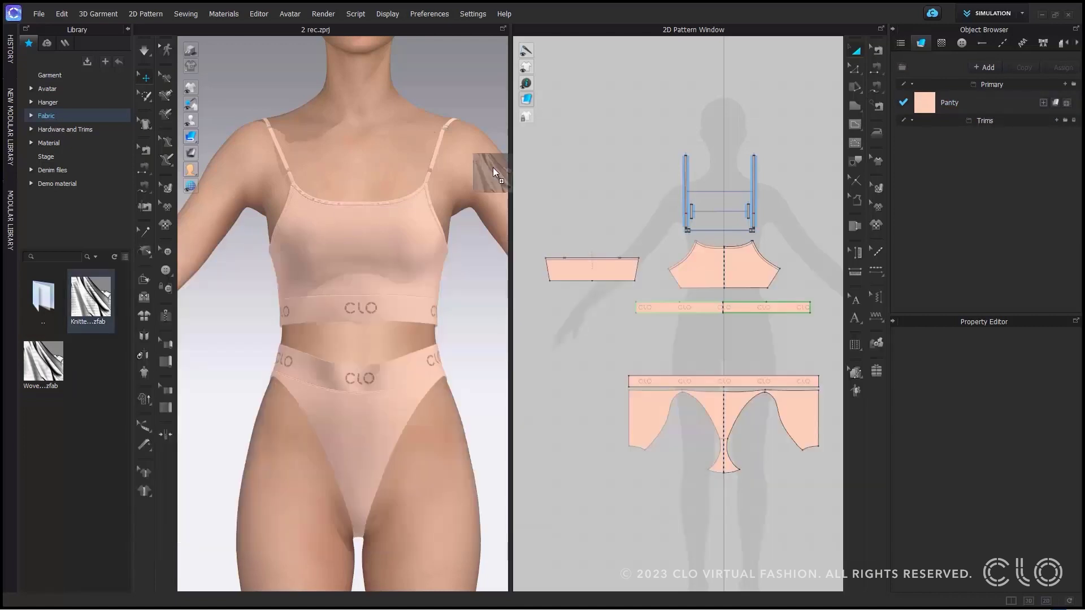
left_click_drag(962, 151, 963, 150)
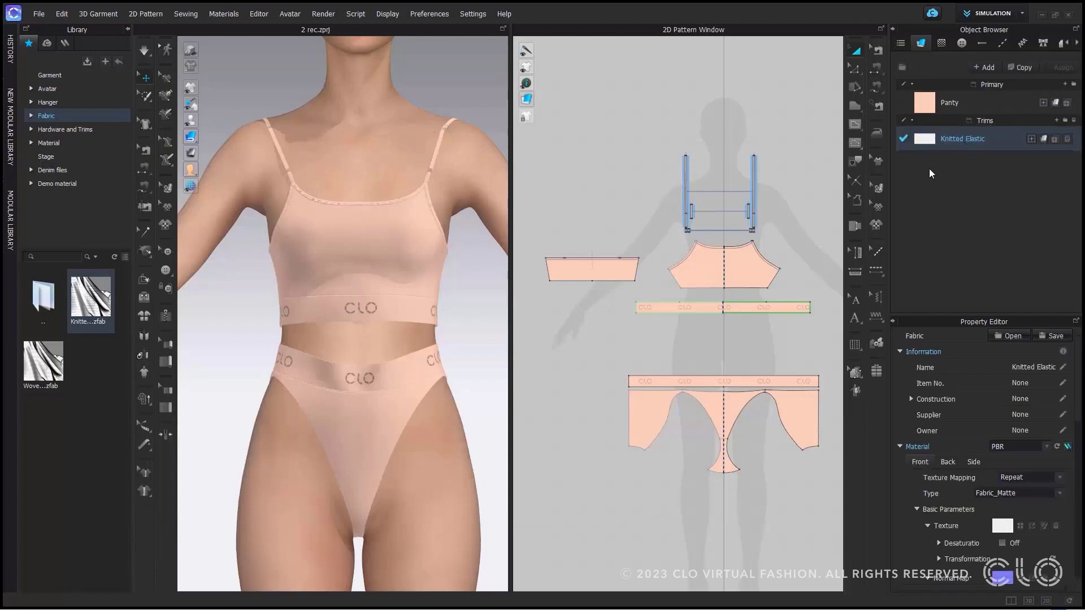
Assign the Knitted Elastic fabric to the underband pattern of the bra top and inspect it on the avatar
left_click_drag(924, 138, 828, 181)
left_click_drag(721, 303, 722, 304)
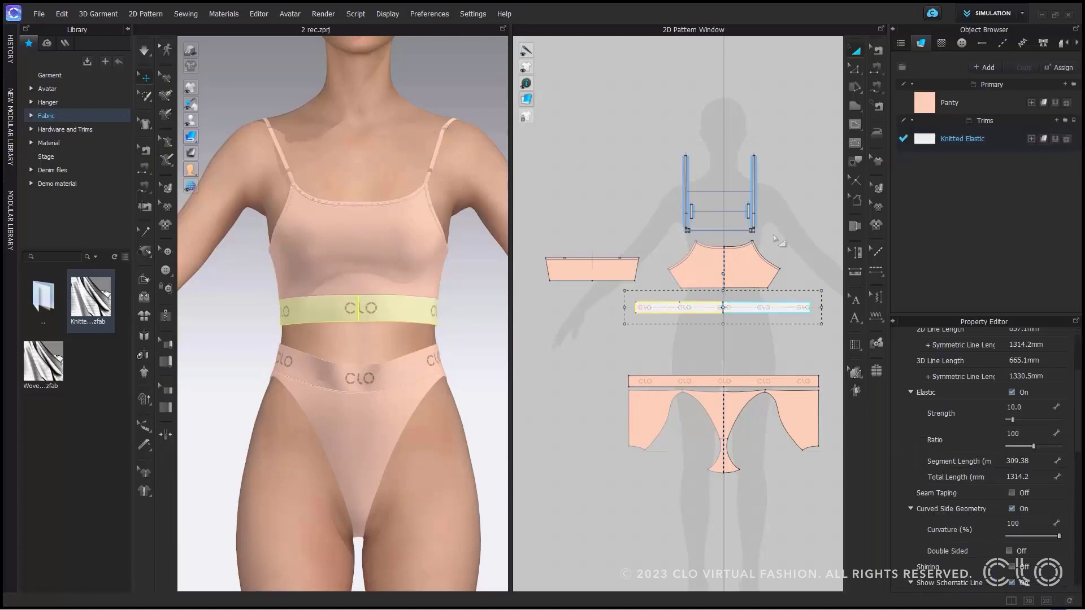
left_click(493, 307)
scroll(390, 299, "up", 5)
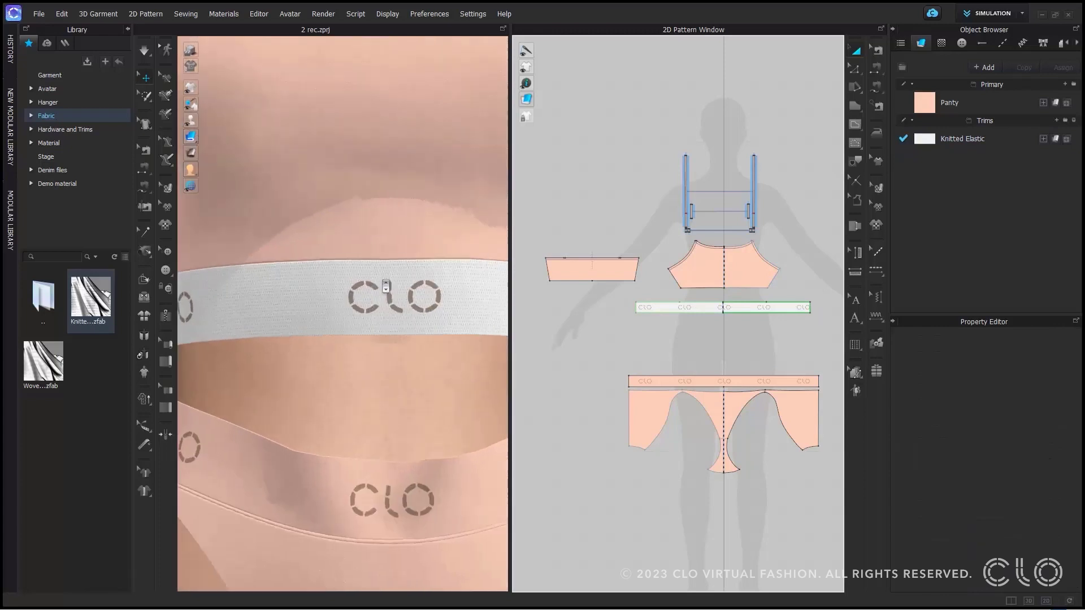
right_click_drag(389, 291, 365, 283)
scroll(368, 281, "down", 6)
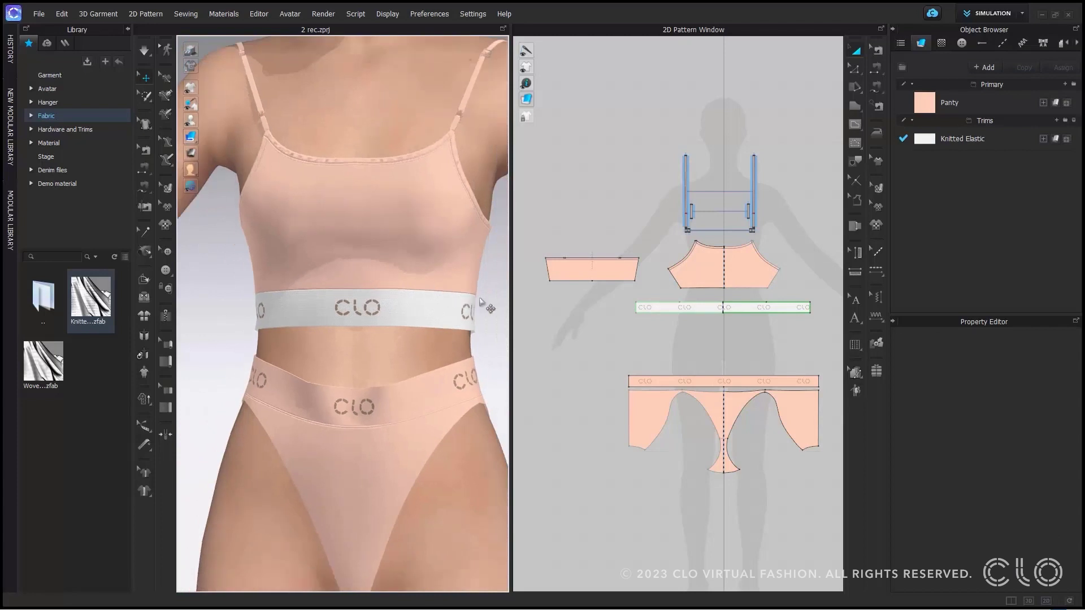
key("2")
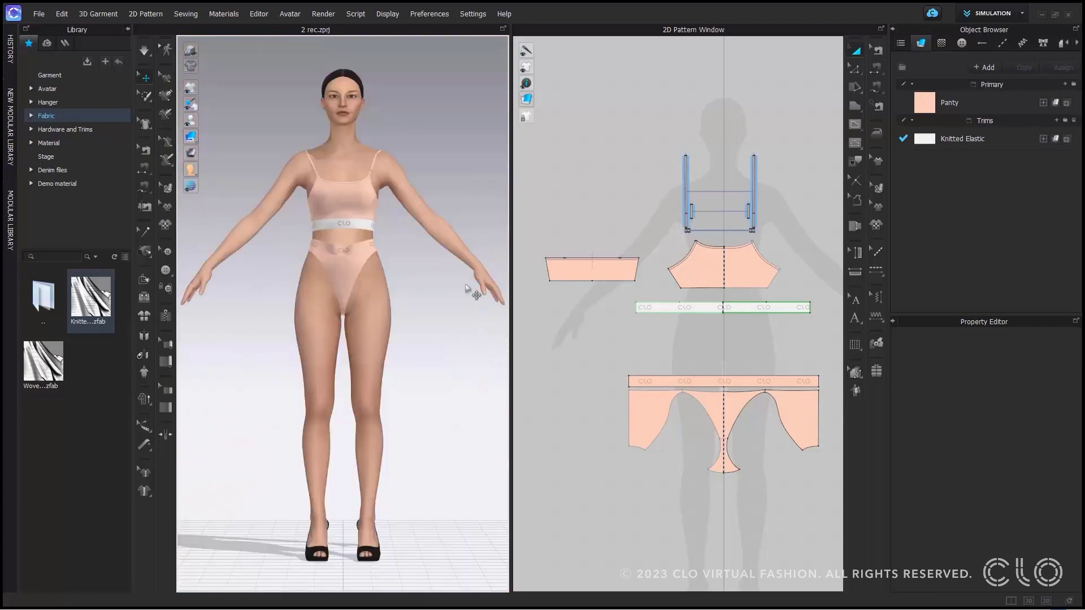
Add the Woven Elastic fabric from the library to the Trims group and assign it to the panty's waistband pattern
left_click_drag(43, 362, 941, 171)
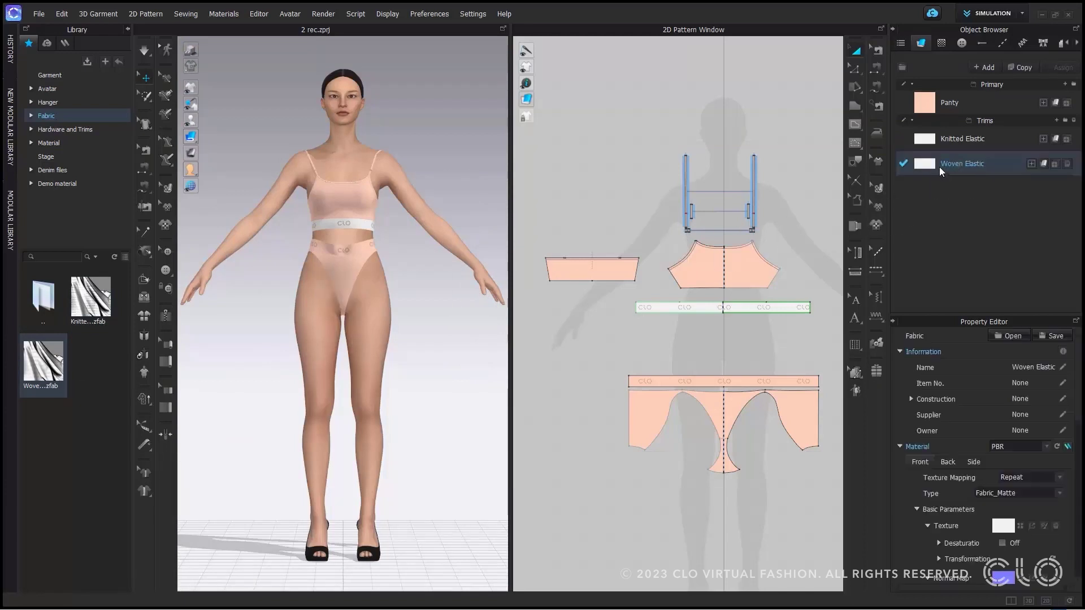
left_click_drag(697, 381, 693, 381)
left_click(622, 293)
scroll(351, 242, "up", 4)
scroll(351, 241, "up", 2)
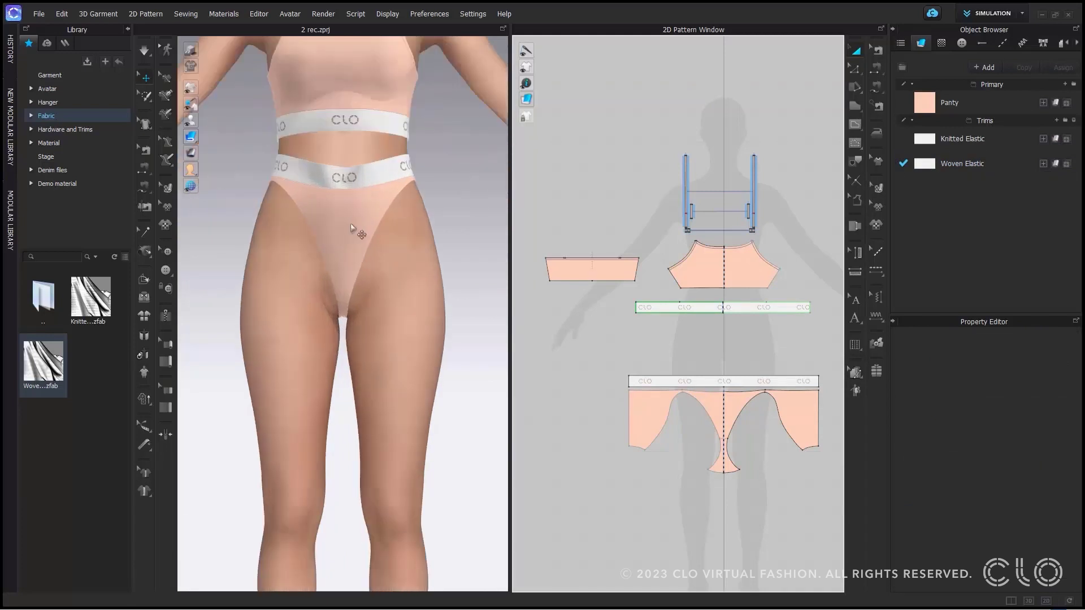
mouse_move(359, 233)
right_mouse_down()
mouse_move(431, 235)
mouse_move(368, 233)
right_mouse_up()
middle_click_drag(367, 233, 381, 352)
scroll(382, 340, "up", 2)
right_click_drag(381, 351, 396, 345)
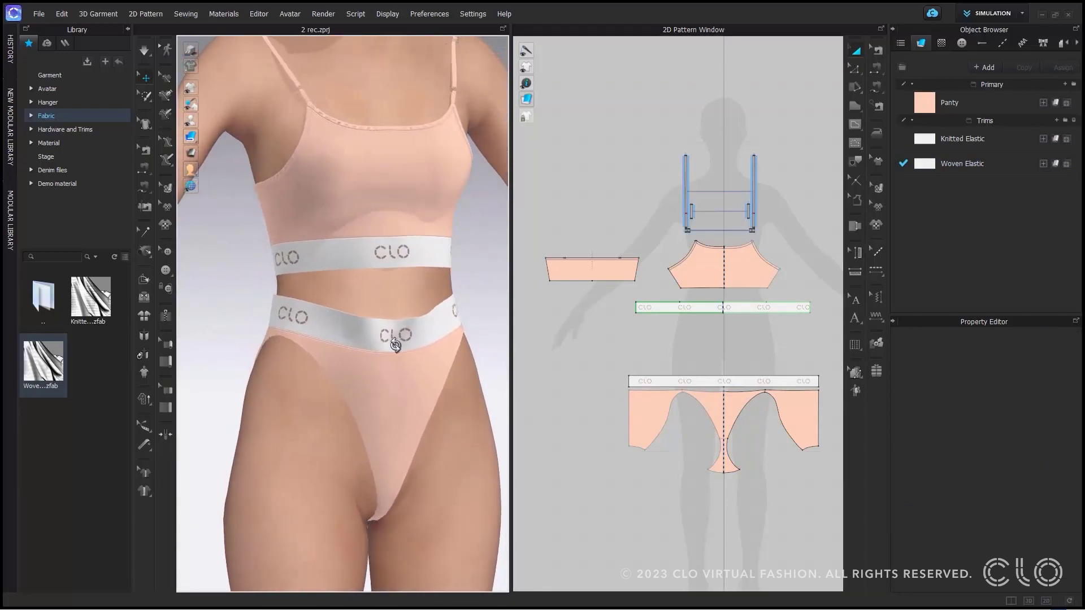
Change the Woven Elastic fabric's color to dark brown-grey #363030
left_click(961, 163)
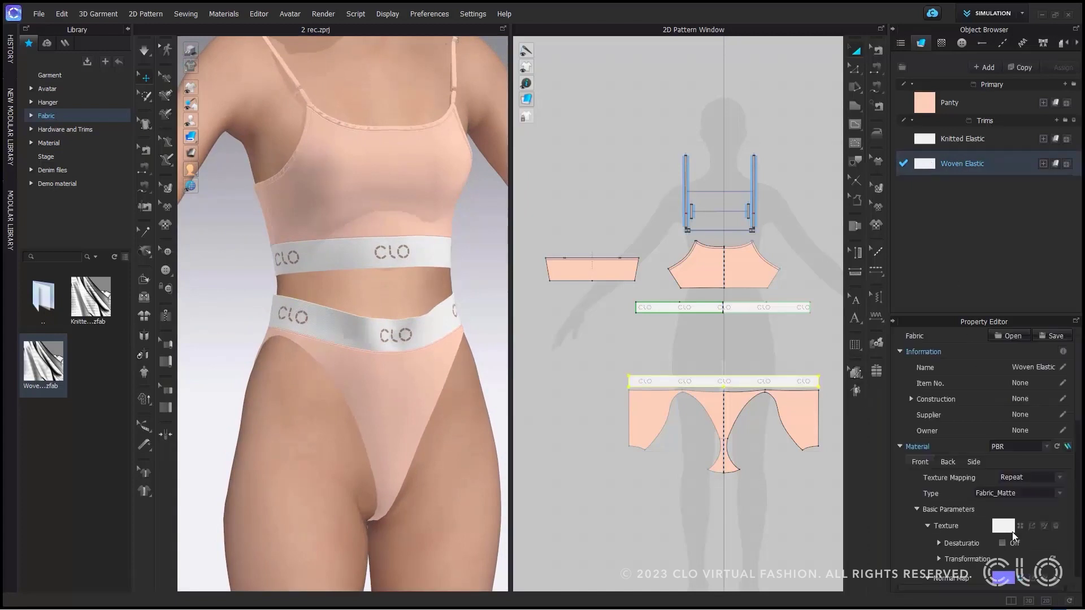
scroll(1018, 494, "down", 5)
left_click(1055, 463)
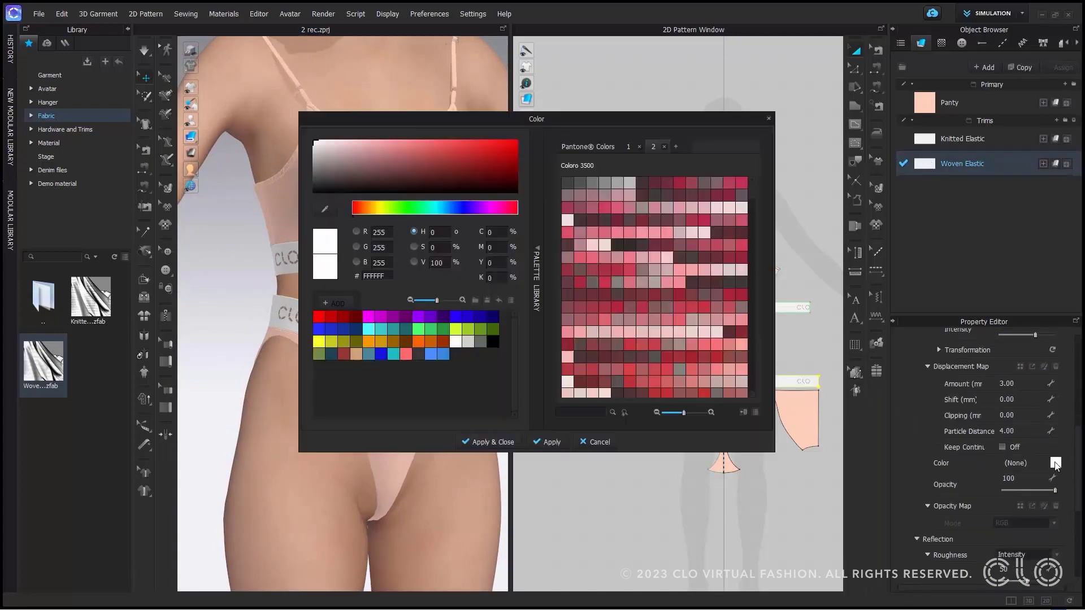
left_click_drag(412, 157, 338, 182)
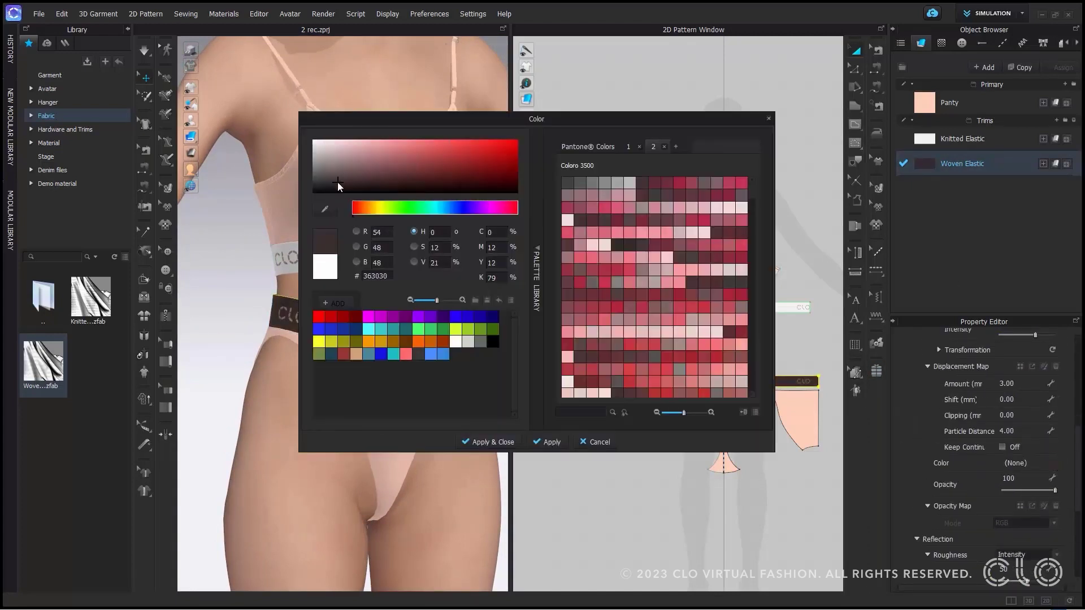
left_click(487, 439)
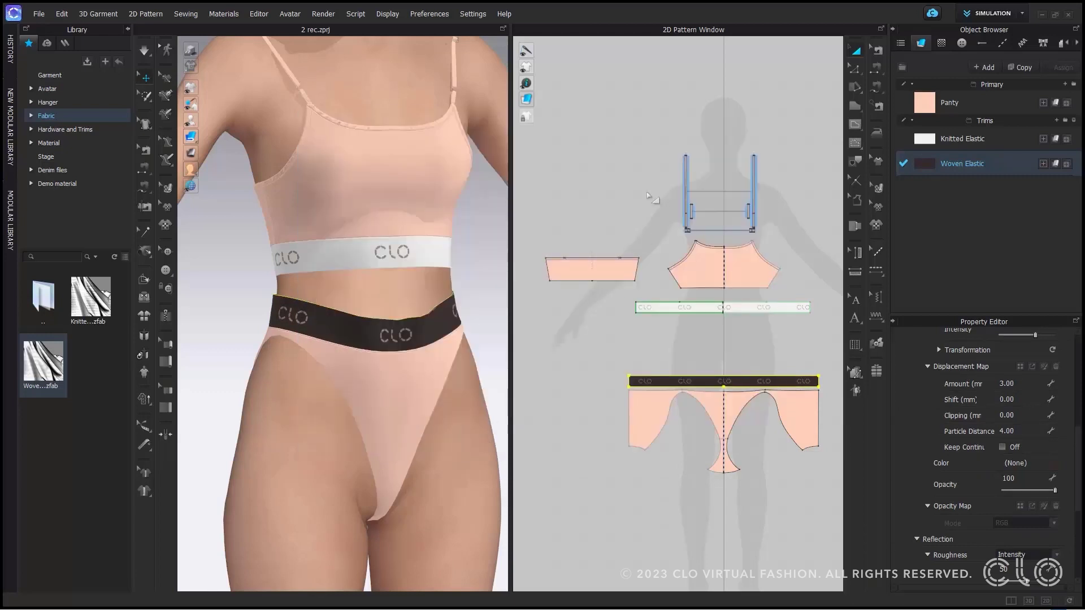
left_click(651, 199)
mouse_move(460, 278)
right_mouse_down()
mouse_move(322, 274)
mouse_move(462, 277)
right_mouse_up()
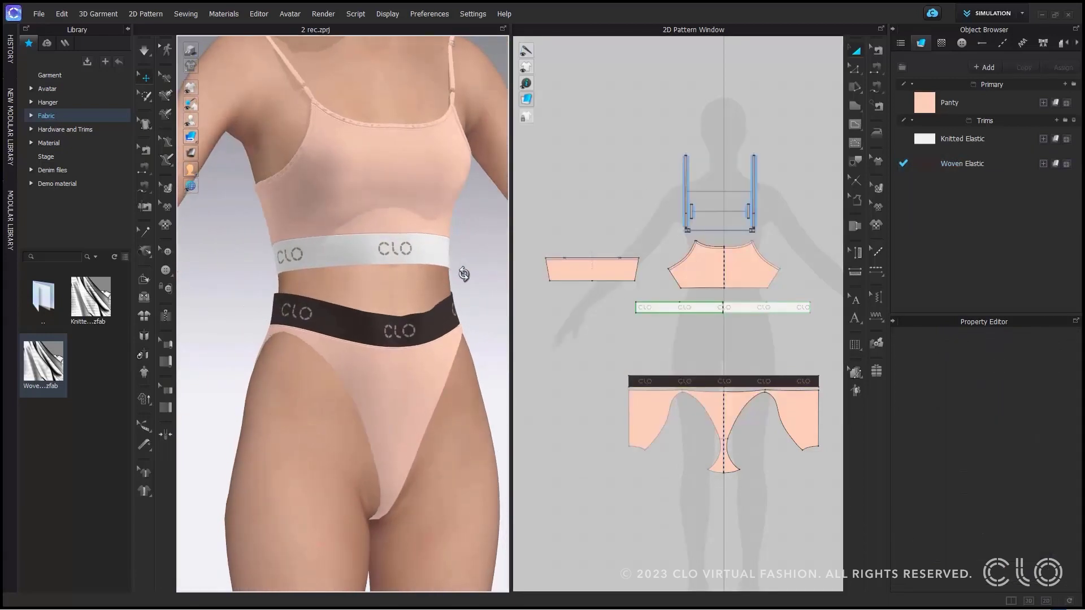
Check the garment with the stress map while raising the Knitted Elastic fabric's strength to 100 and settling on 85
left_click(216, 154)
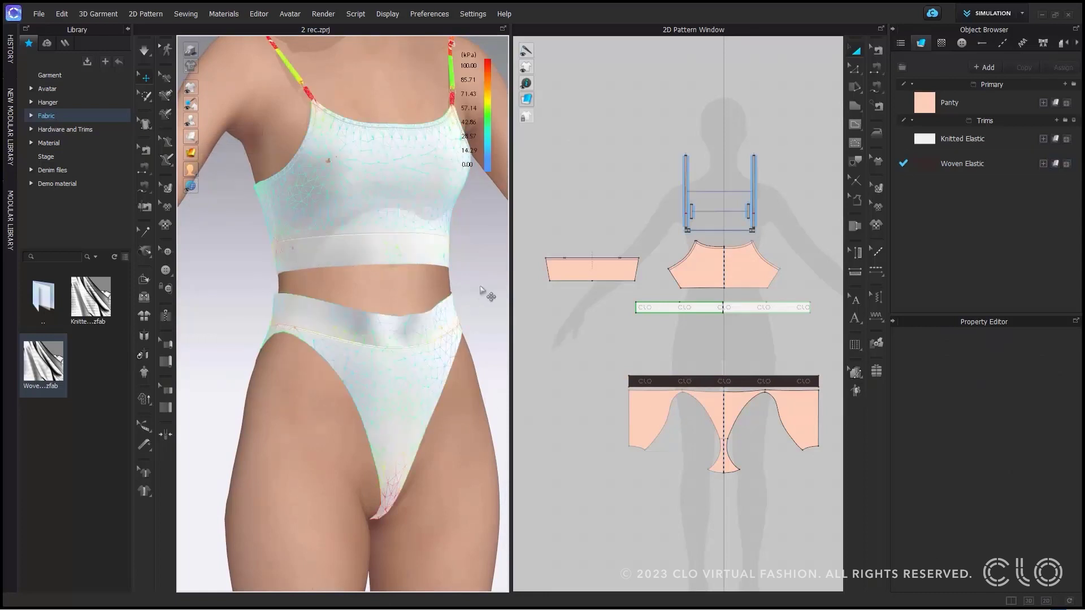
left_click(982, 143)
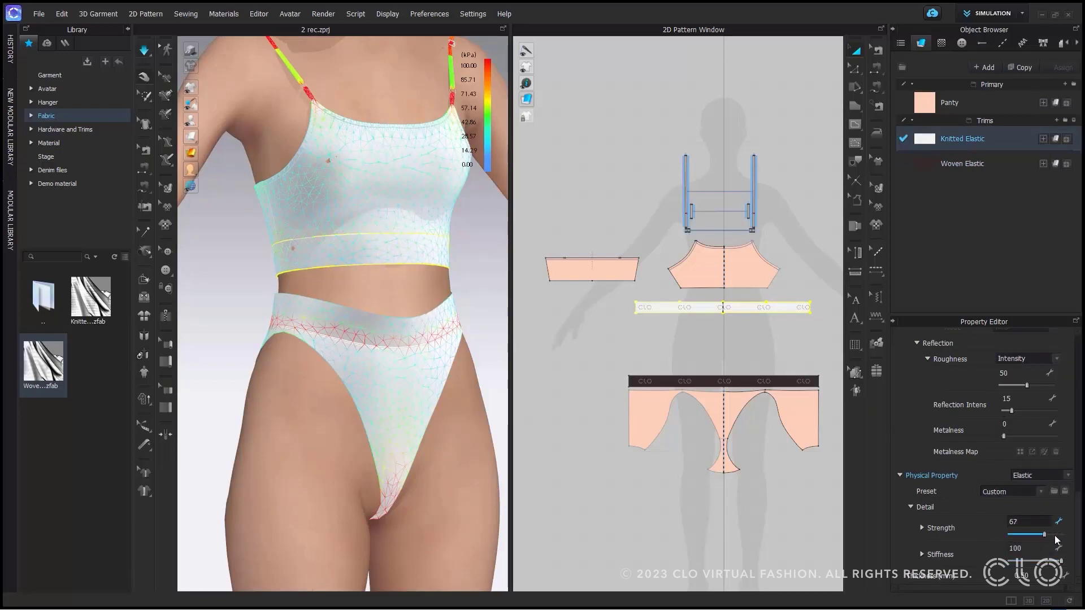
left_click_drag(1056, 540, 1066, 542)
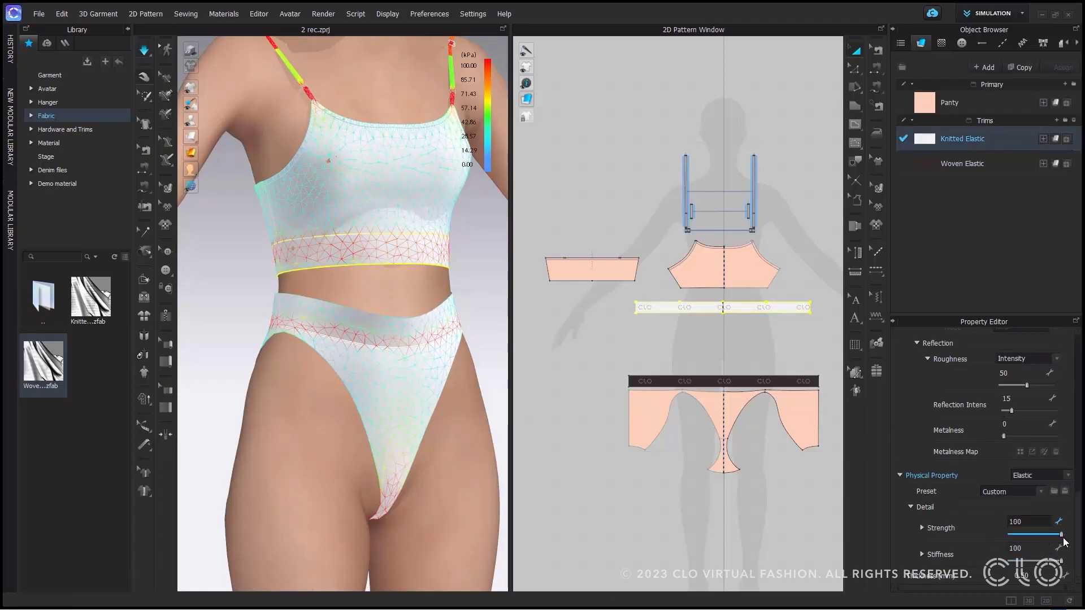
left_click_drag(1061, 541, 1055, 538)
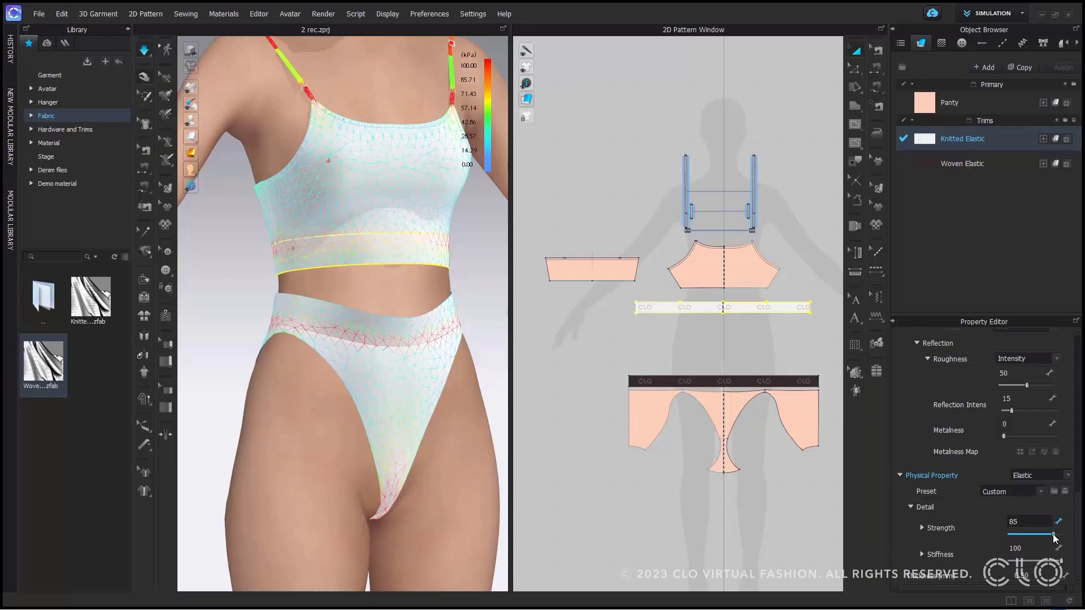
left_click(797, 350)
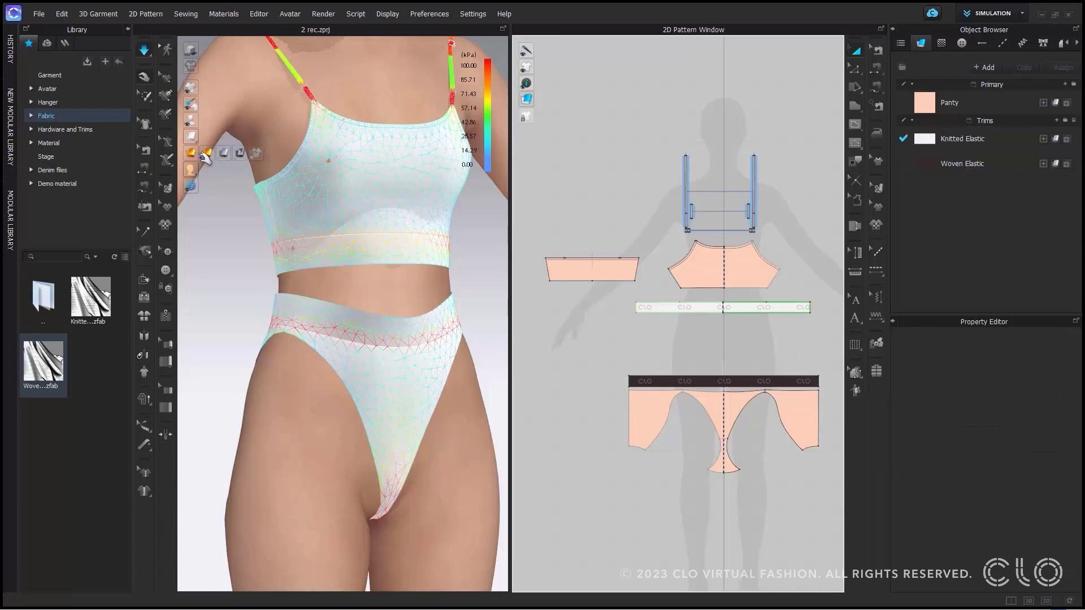
left_click(210, 154)
right_click_drag(230, 259, 328, 300)
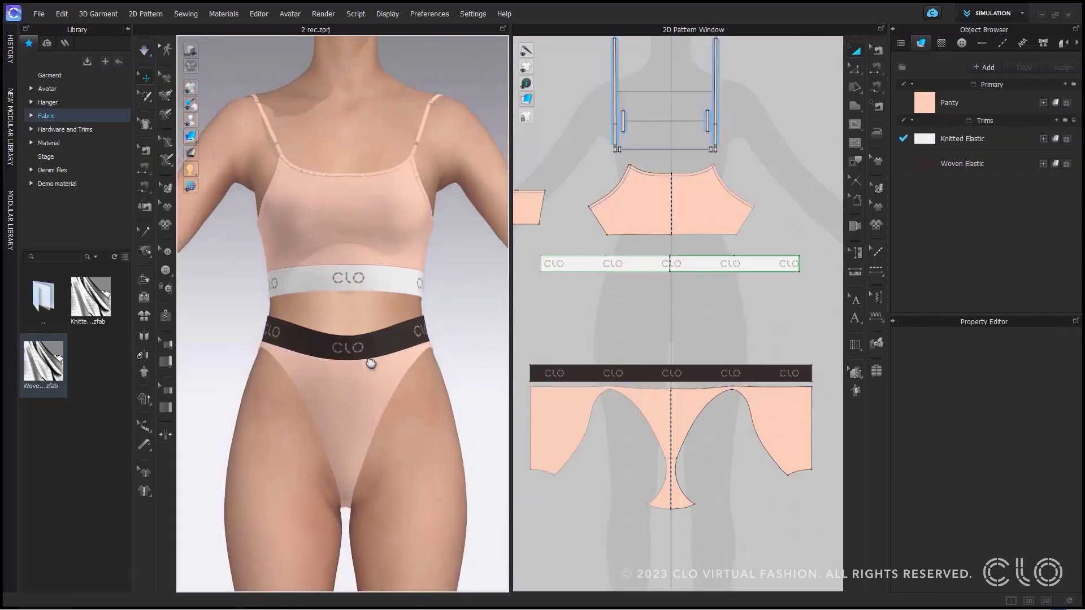
Assign the Knitted Elastic fabric to the bra top's shoulder strap patterns
scroll(642, 328, "down", 3)
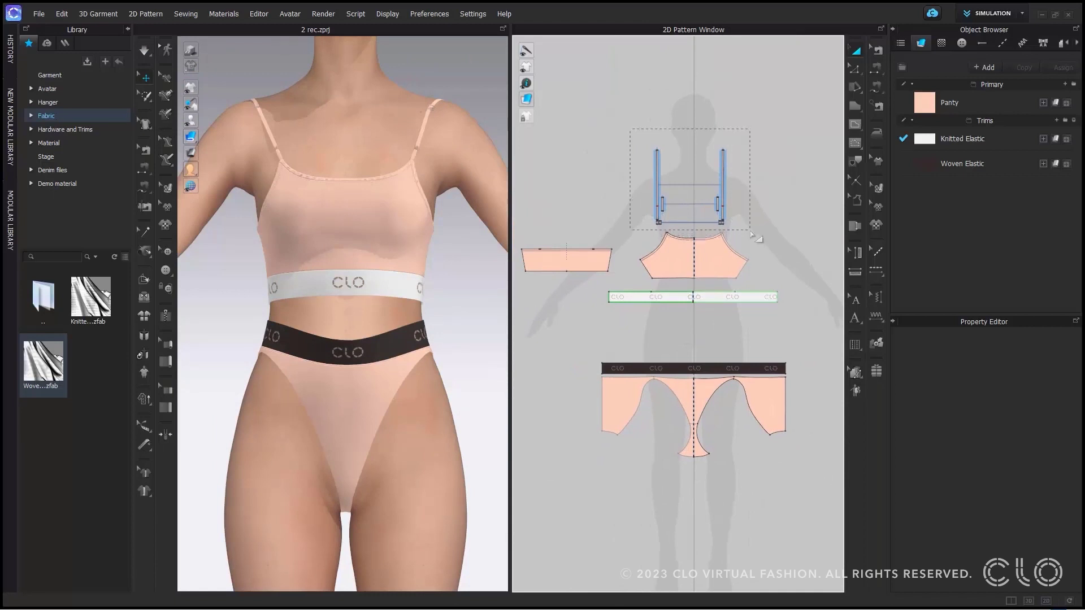
left_click_drag(751, 232, 751, 232)
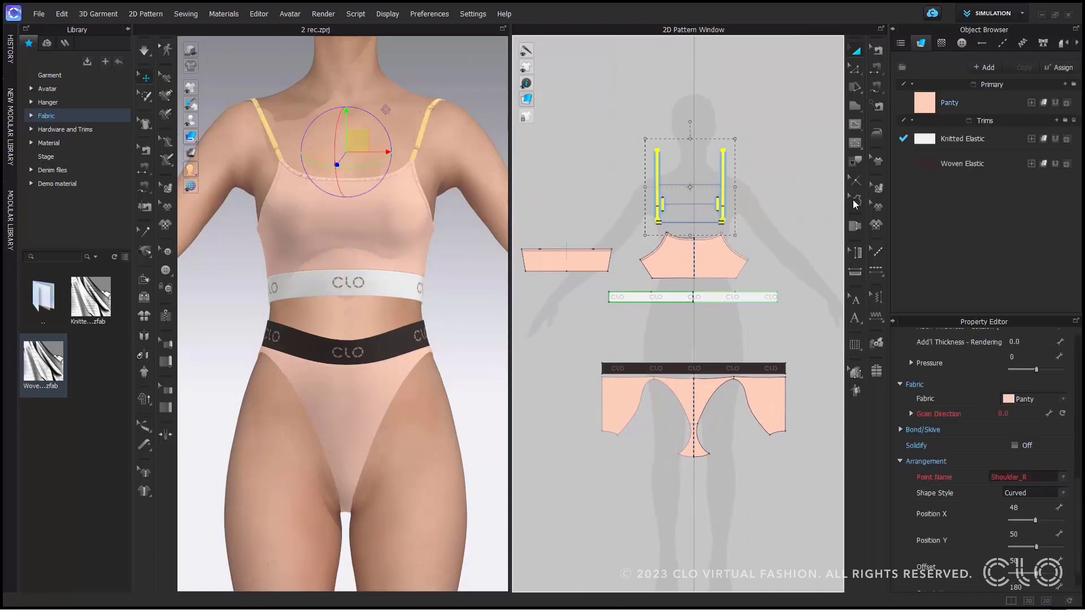
left_click(1056, 139)
left_click(801, 136)
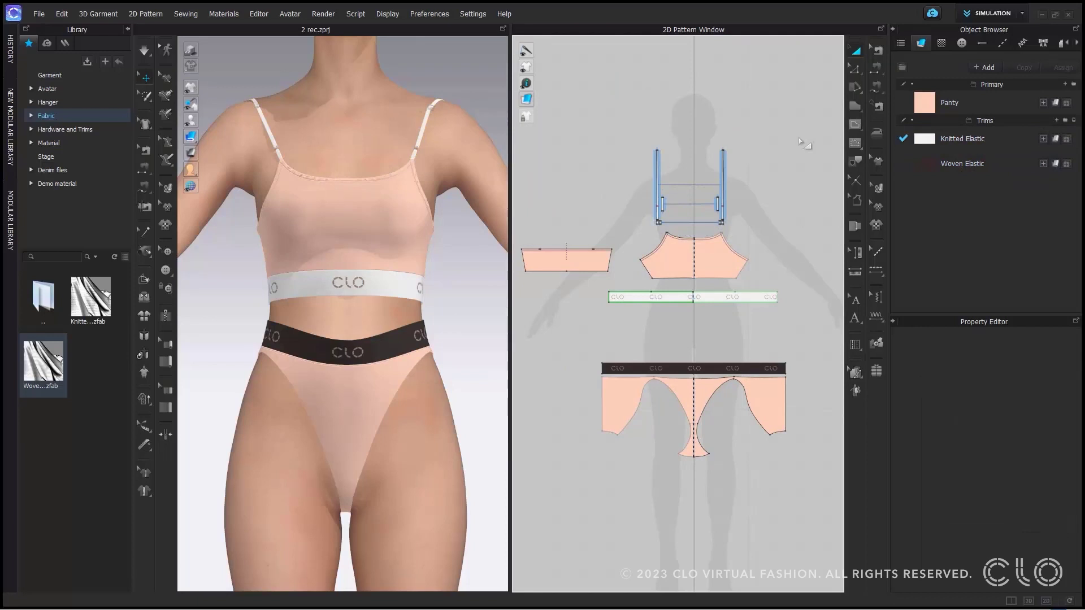
Set the grain direction of the shoulder strap patterns to 90 degrees and check it in the 2D pattern window
scroll(743, 120, "up", 3)
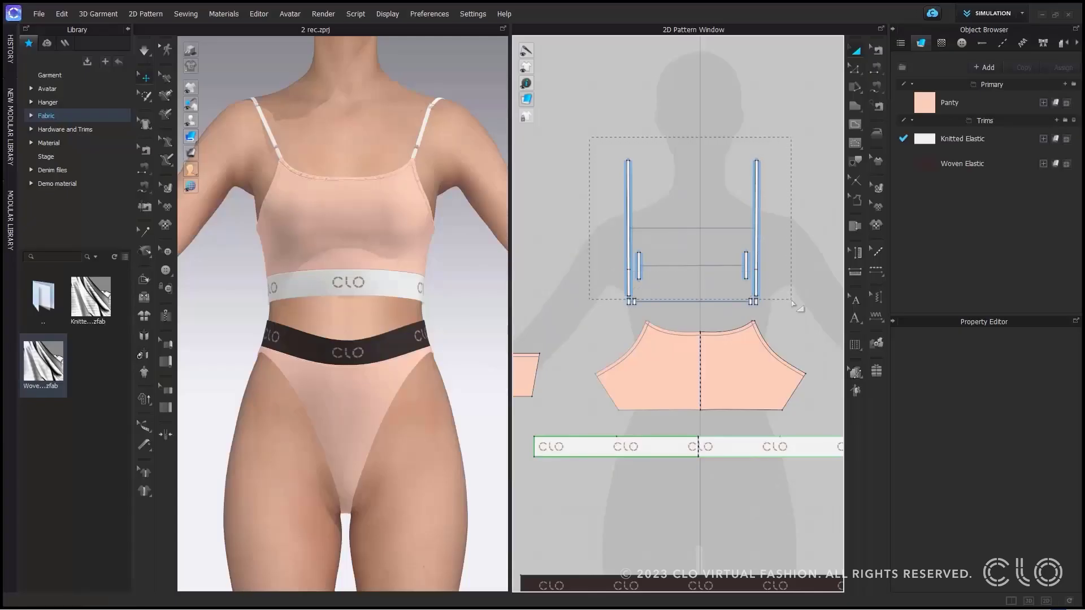
left_click(999, 504)
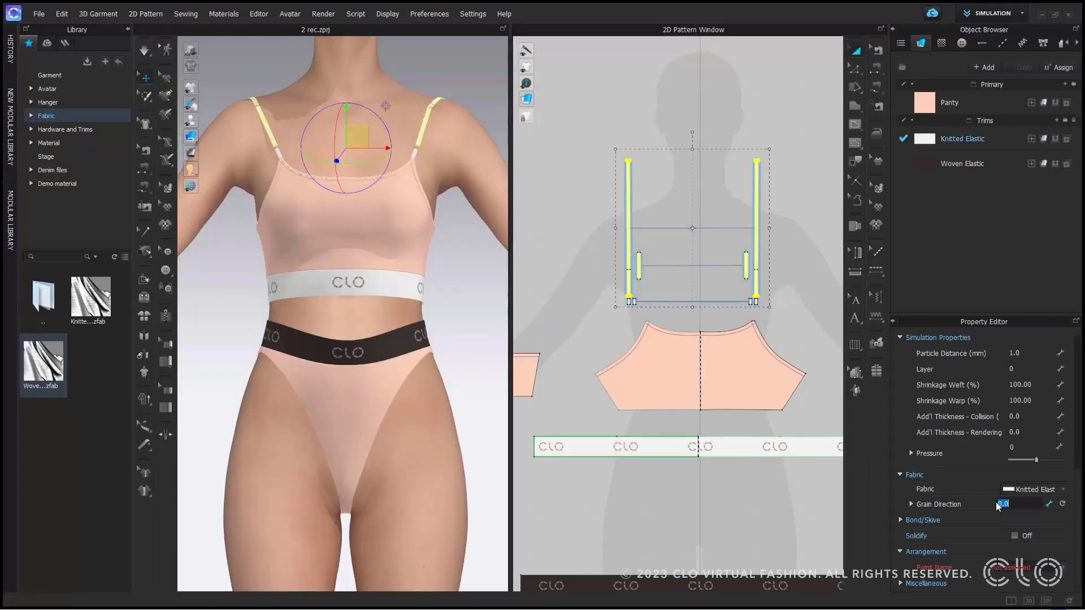
type("90")
key("Return")
left_click(876, 187)
key("a")
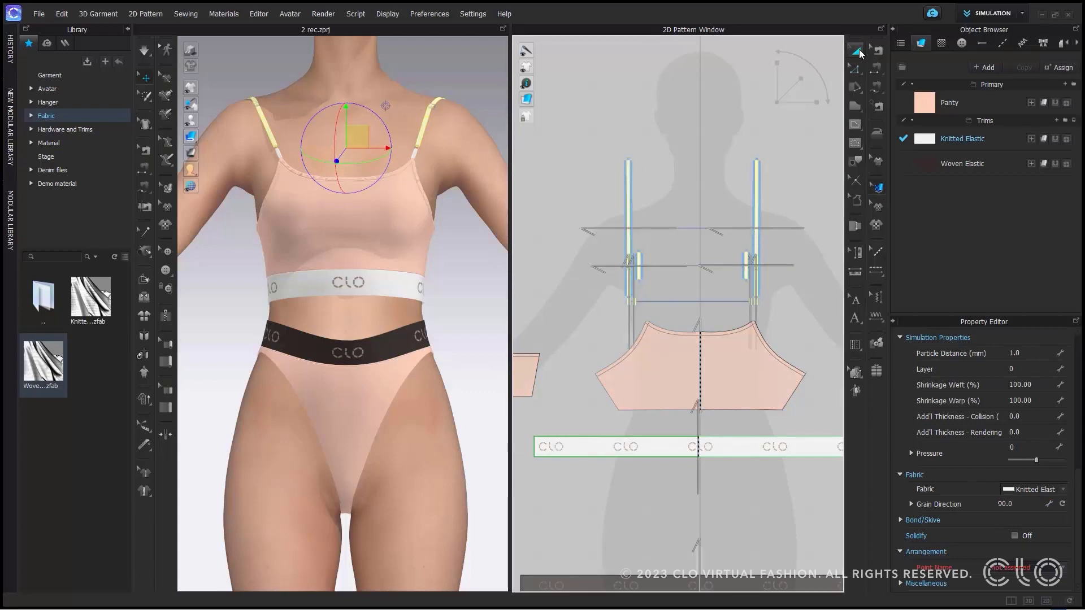
left_click(765, 129)
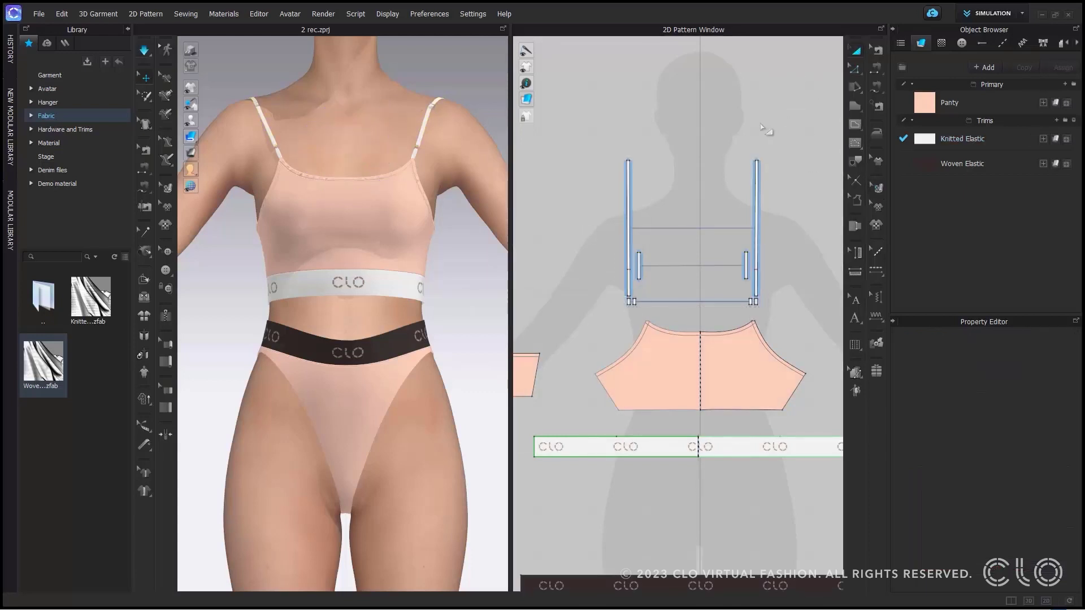
Change the Knitted Elastic fabric's color to near-black #262121
key("q")
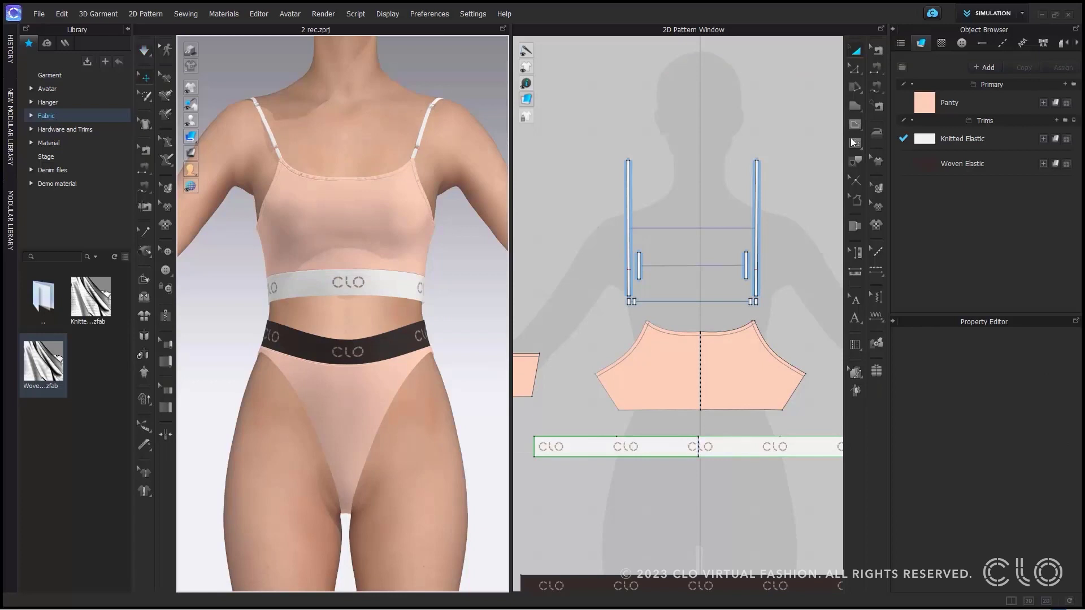
left_click(962, 139)
scroll(983, 498, "up", 5)
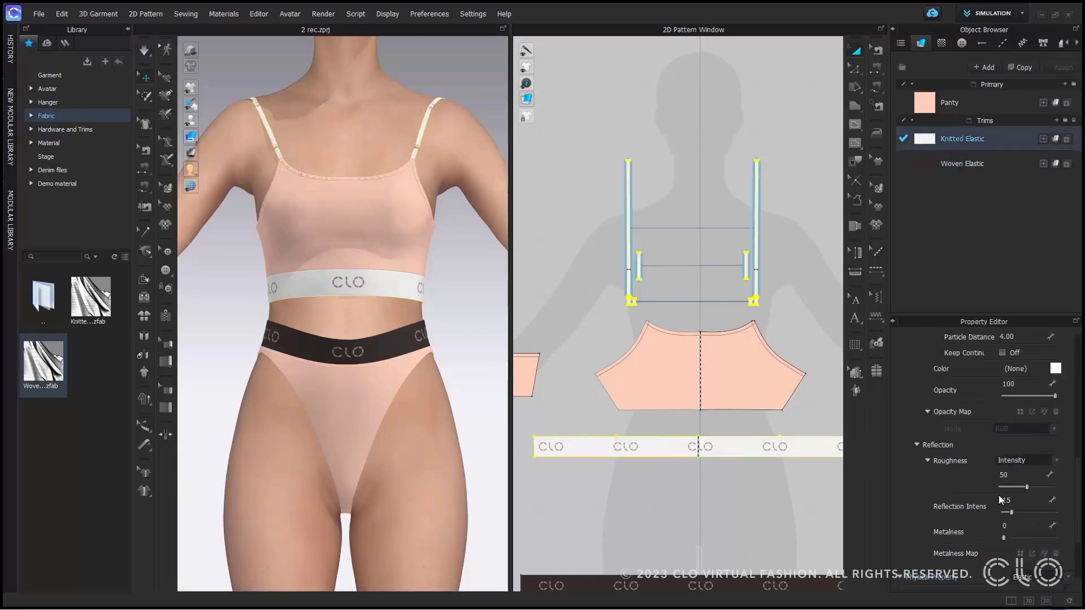
left_click(1055, 402)
left_click(339, 185)
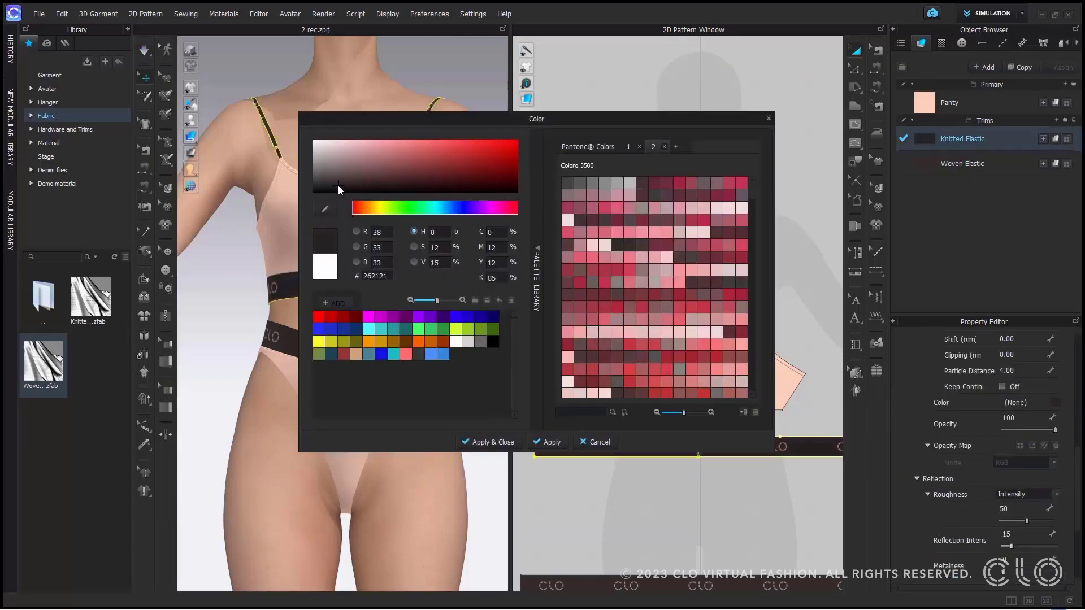
left_click(507, 447)
left_click(399, 330)
Hide the avatar and add a binding around the panty's leg opening
scroll(395, 320, "down", 4)
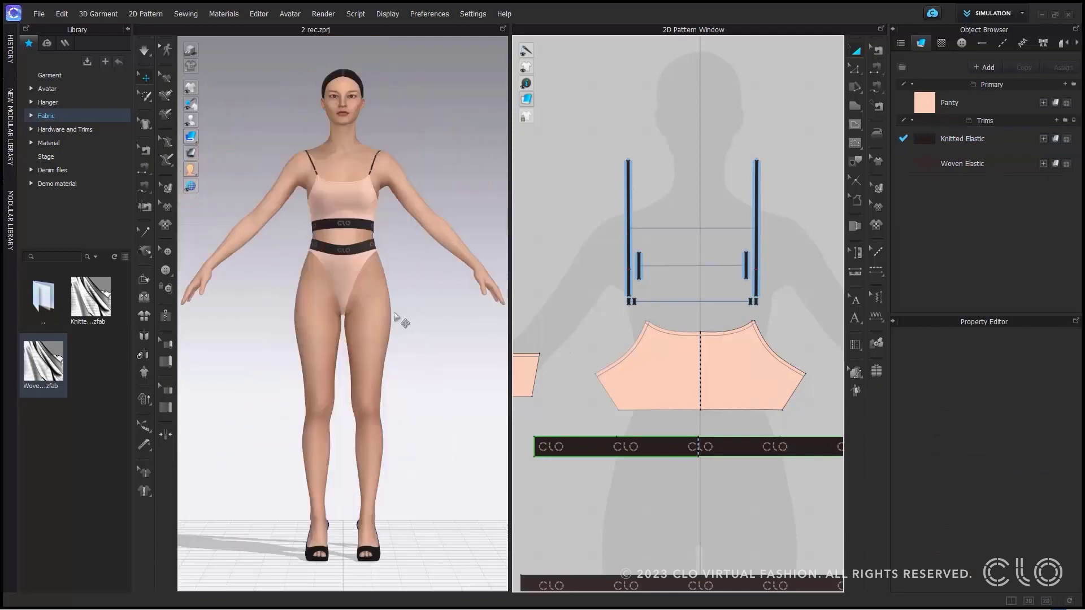
scroll(385, 249, "up", 5)
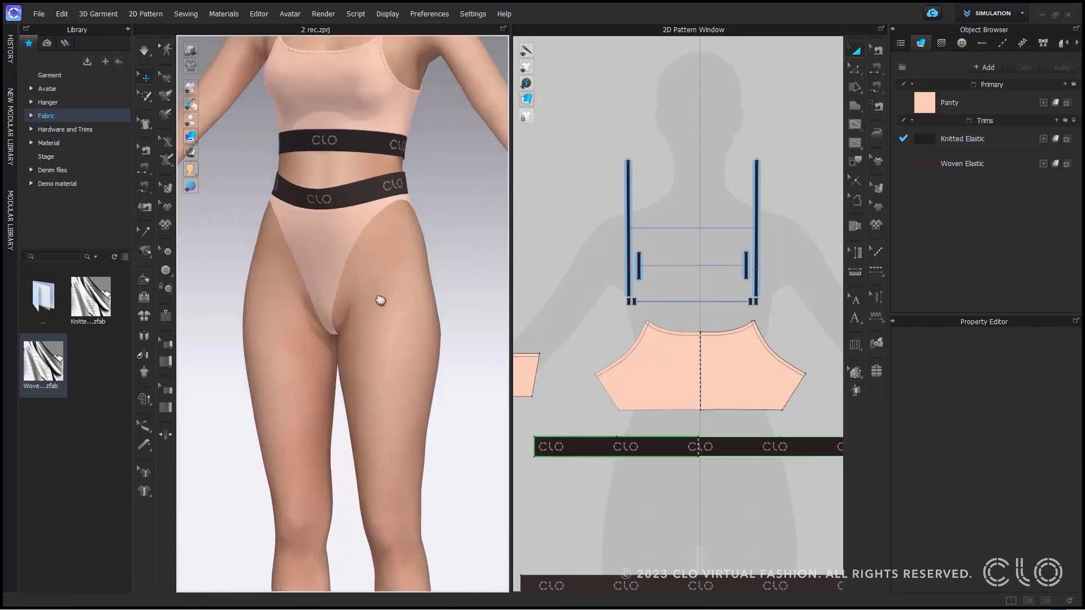
middle_click_drag(380, 300, 380, 376)
scroll(380, 368, "up", 3)
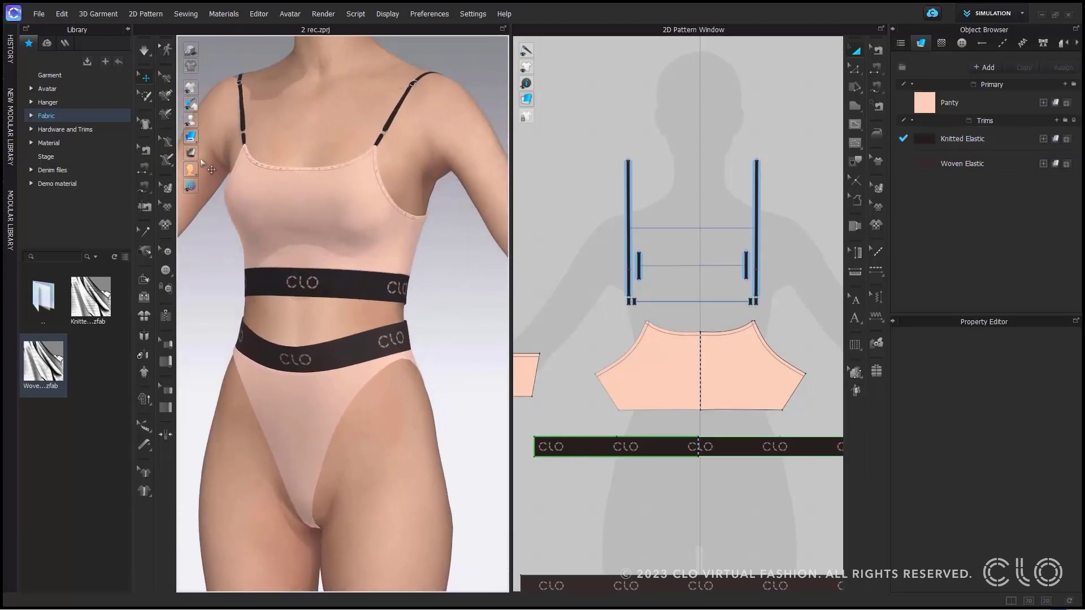
key("shift+a")
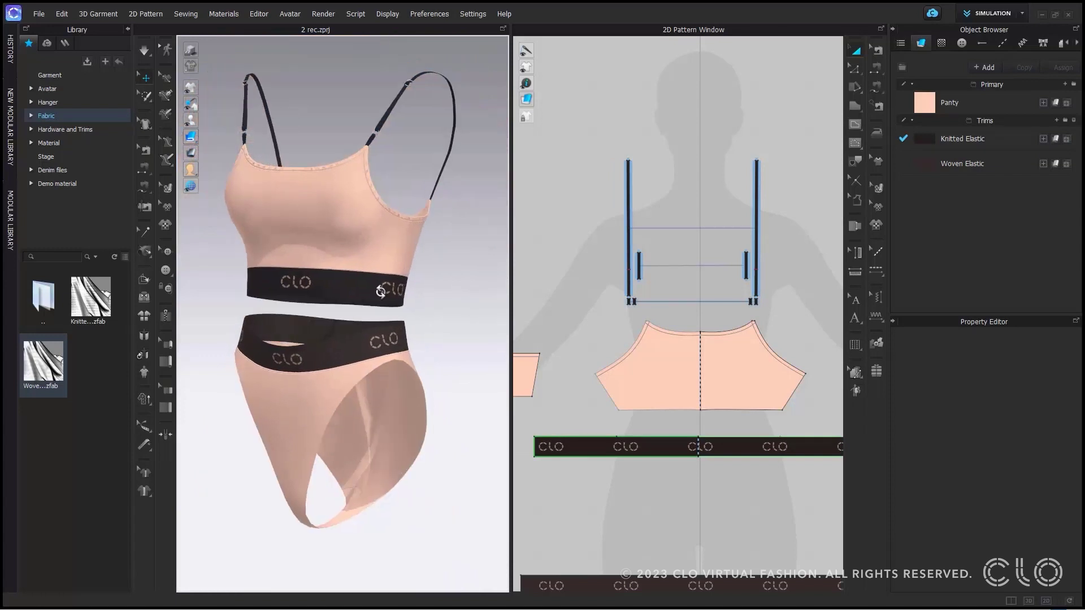
left_click(165, 408)
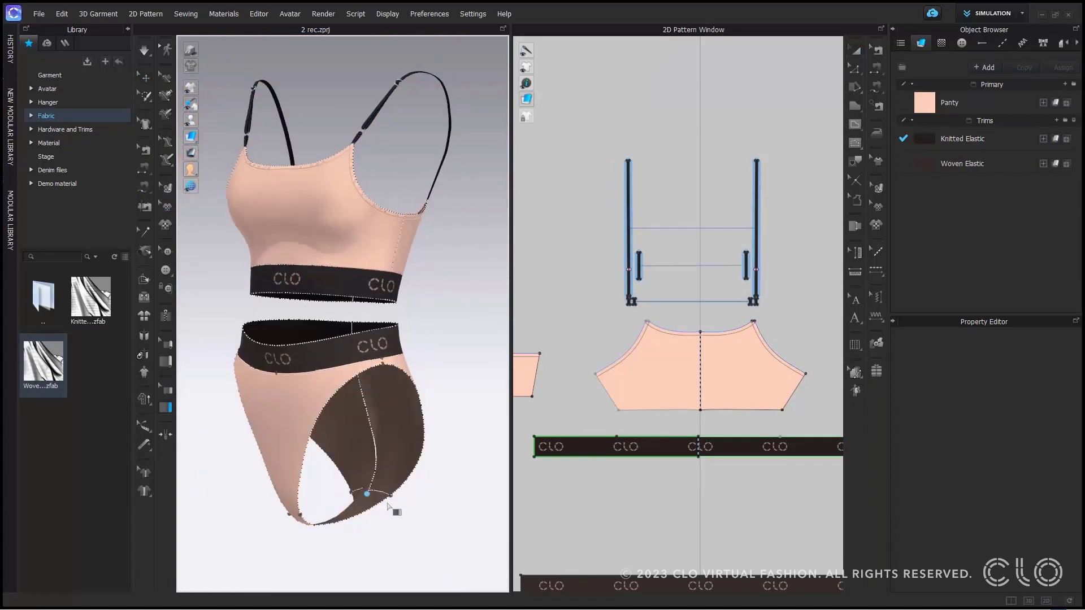
left_click(419, 461)
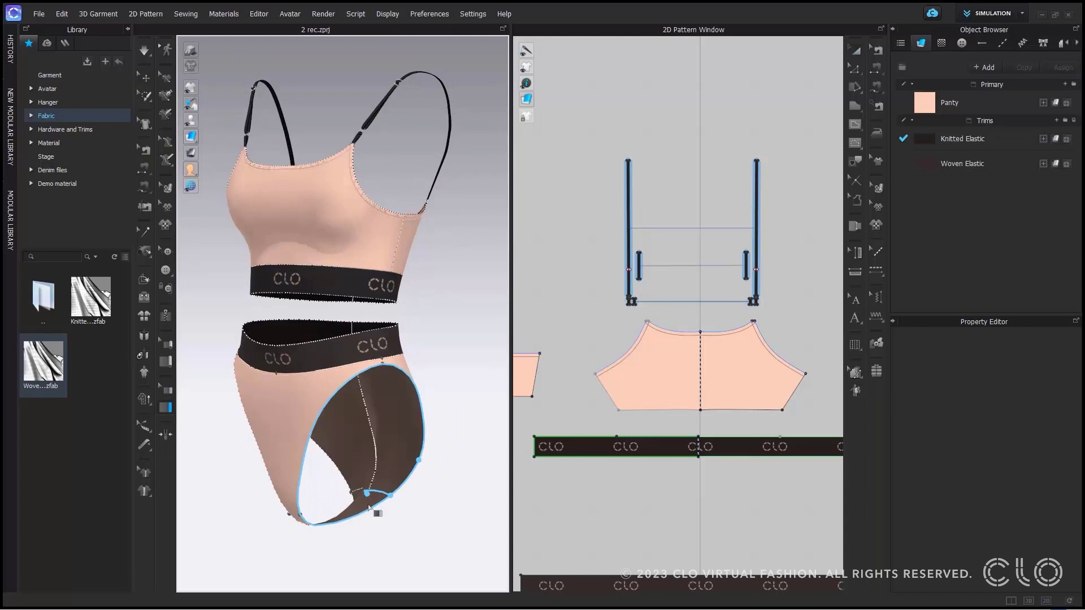
left_click(395, 495)
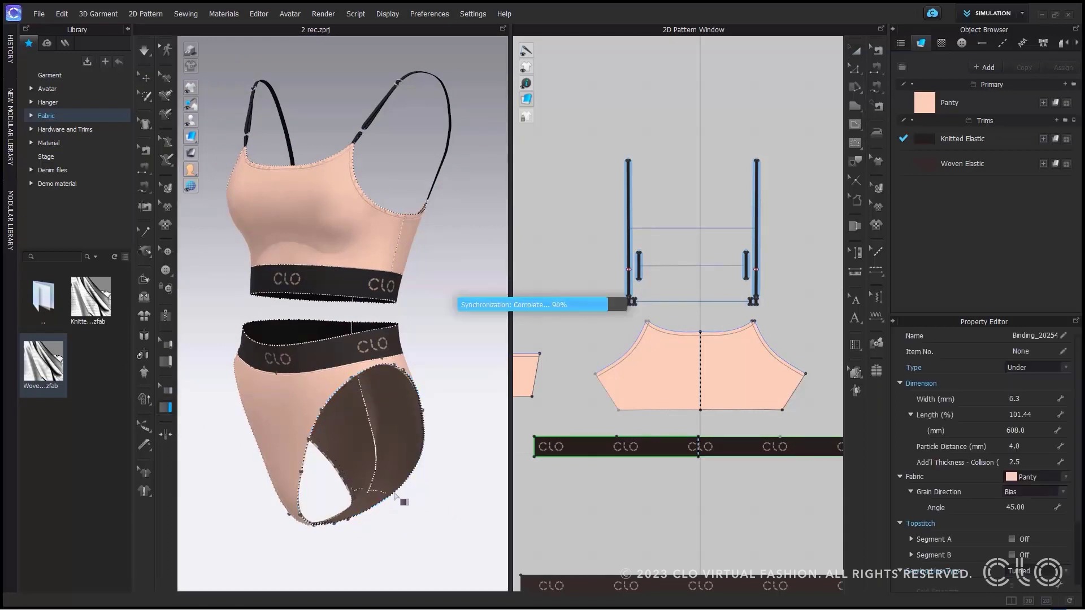
key("q")
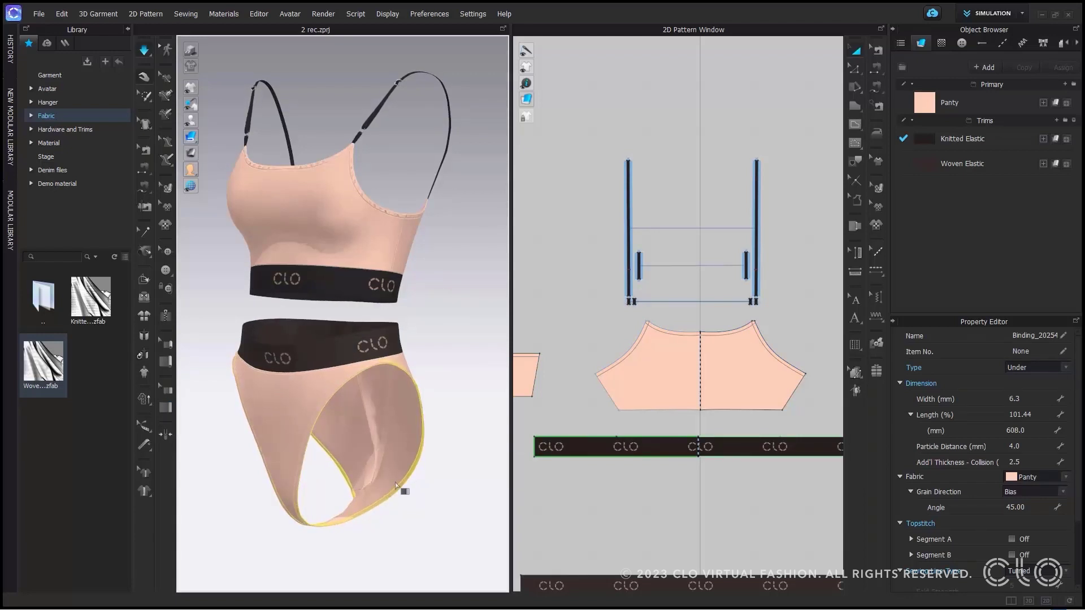
Assign the Woven Elastic fabric to the leg opening's binding and set its grain direction to Weft
key("b")
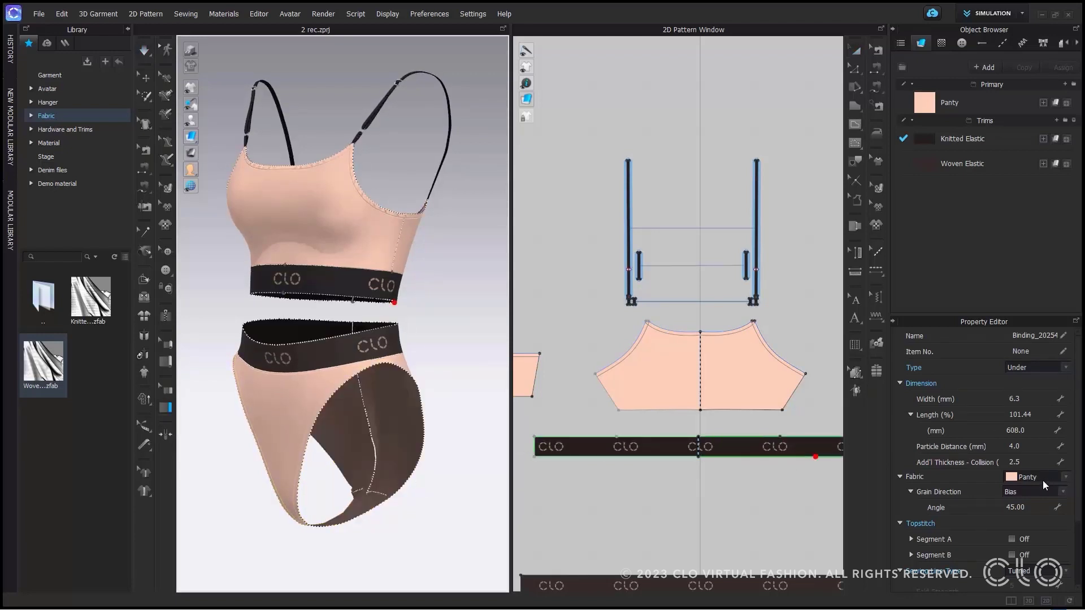
left_click(1043, 480)
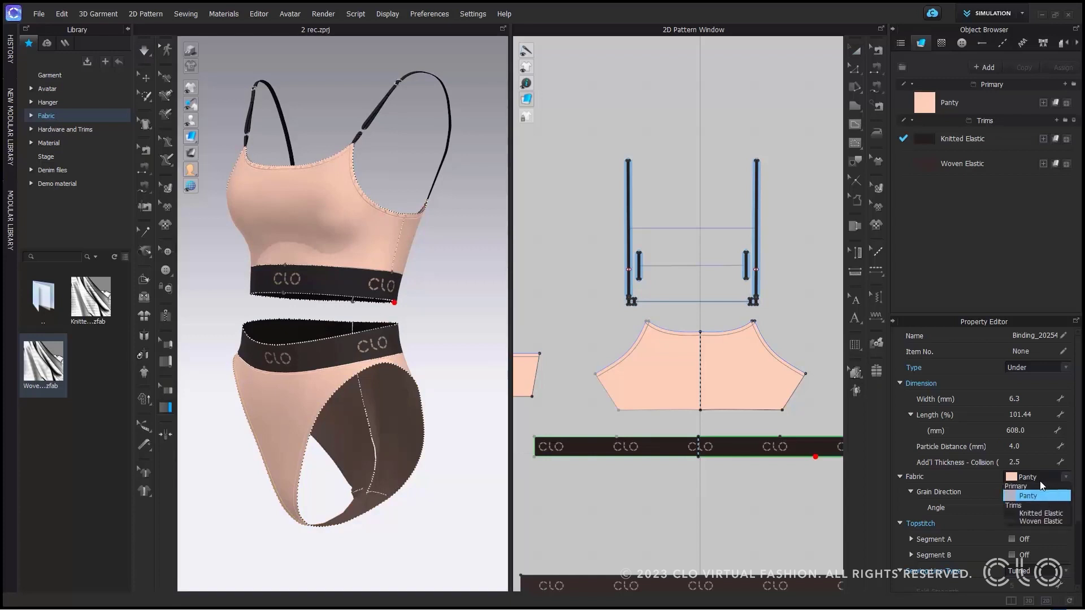
left_click(1036, 521)
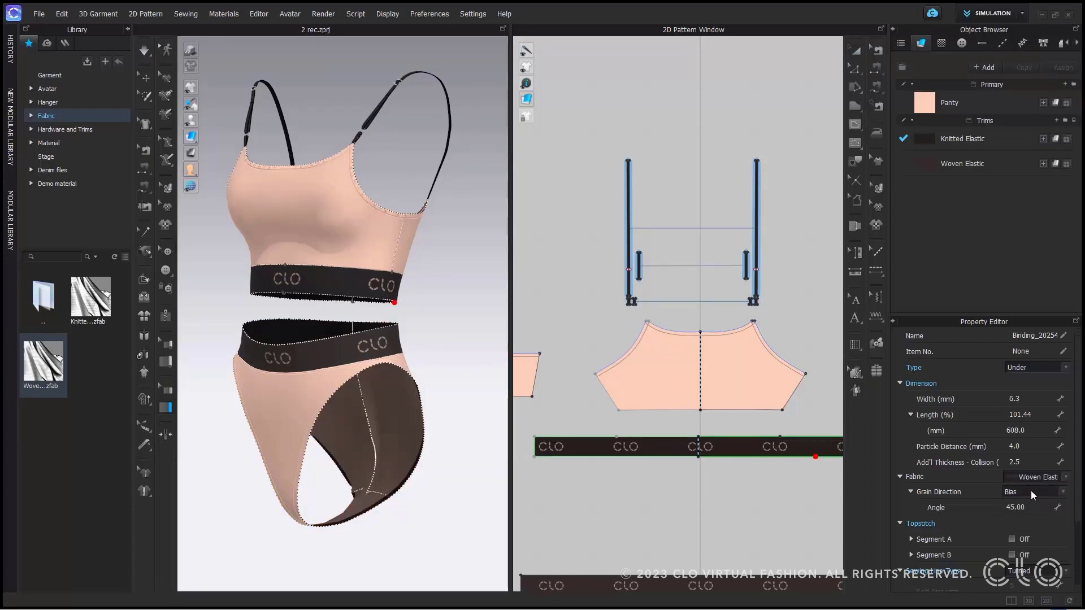
left_click(1031, 491)
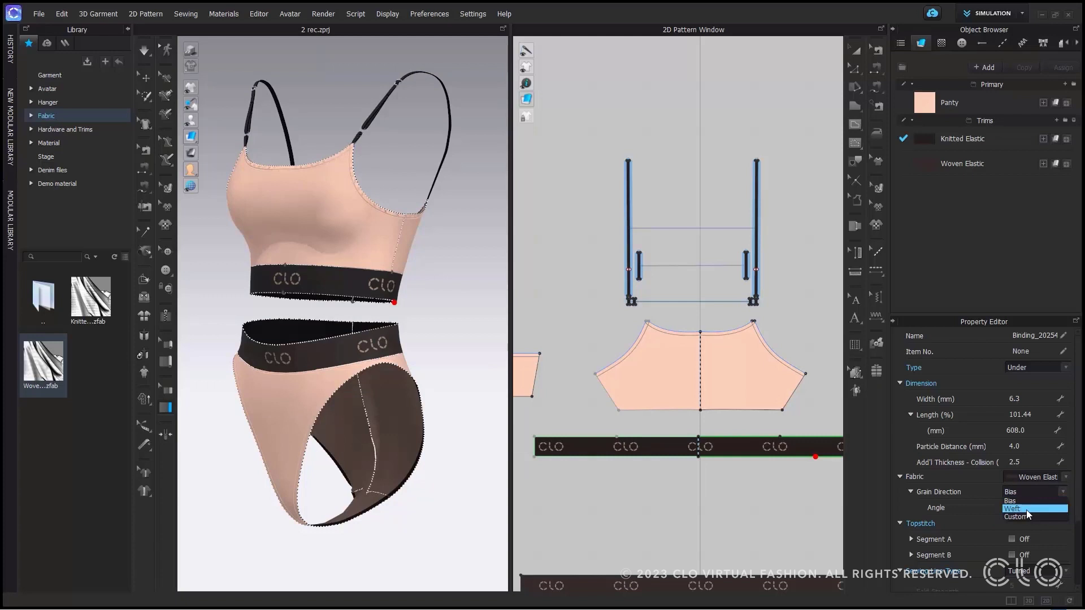
left_click(1026, 509)
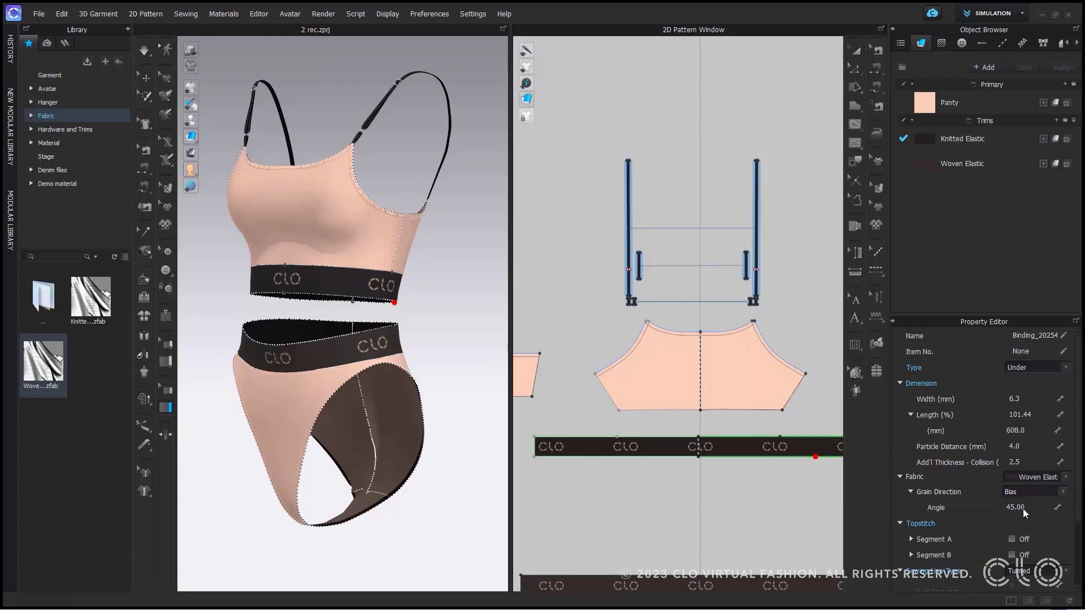
left_click(733, 514)
key("space")
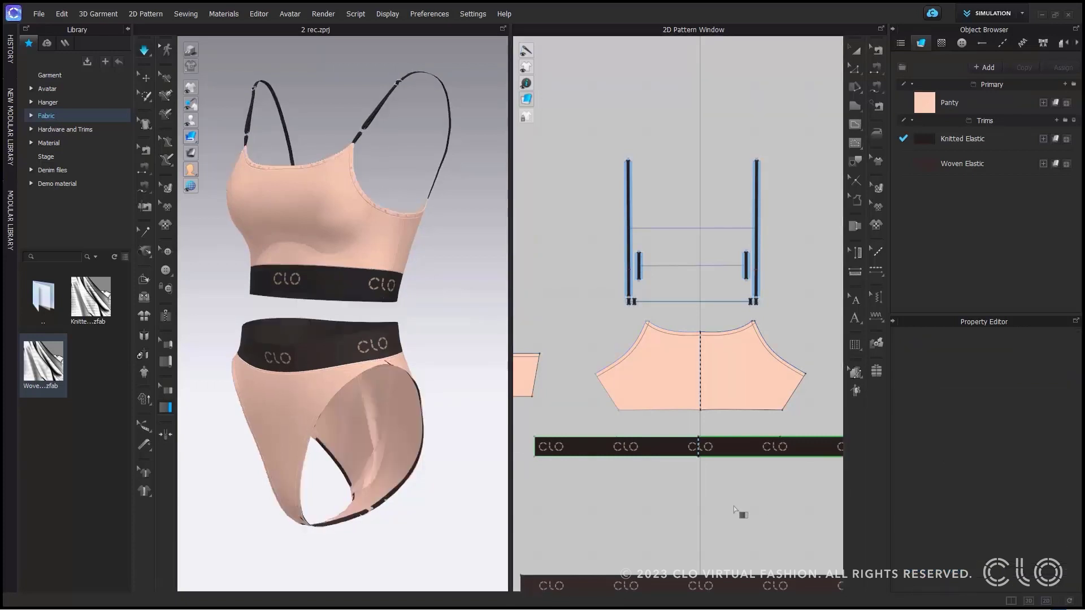
Show the avatar again and simulate the bra top and panty with the elastic binding on the body
left_click(190, 119)
scroll(382, 275, "up", 5)
scroll(382, 275, "down", 5)
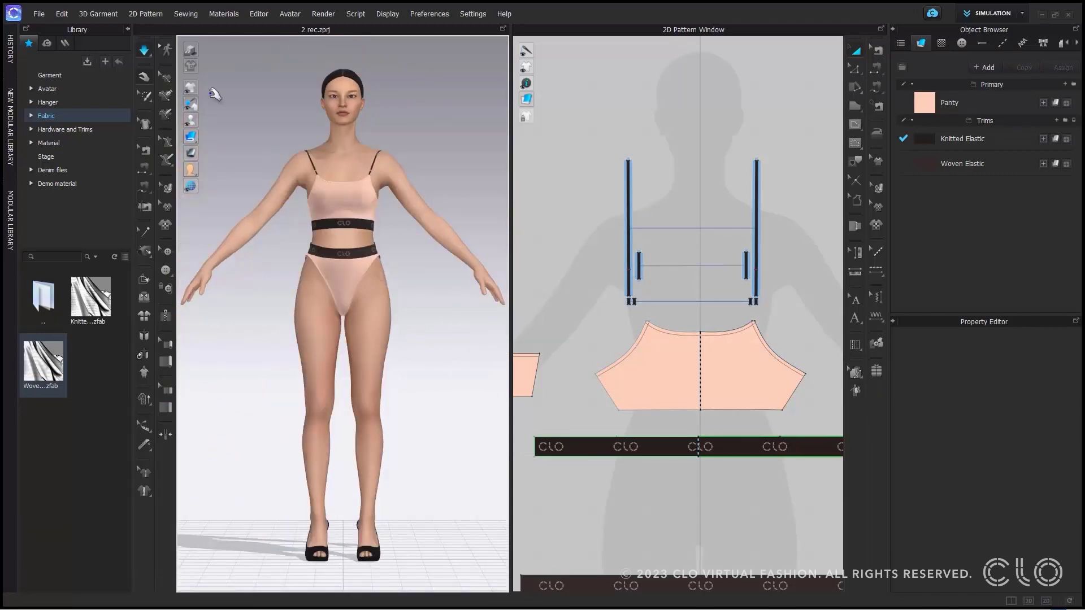
key("space")
Set the particle distance of the bra top and panty patterns, excluding the straps, to 5 mm and simulate the garment
scroll(622, 453, "down", 4)
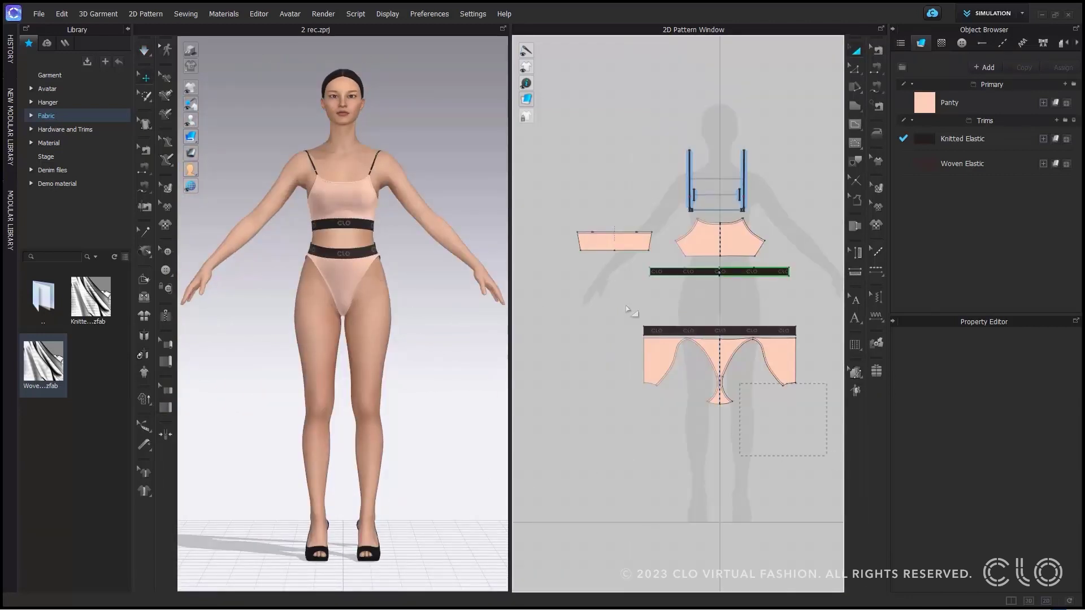
left_click_drag(539, 225, 540, 225)
double_click(1032, 387)
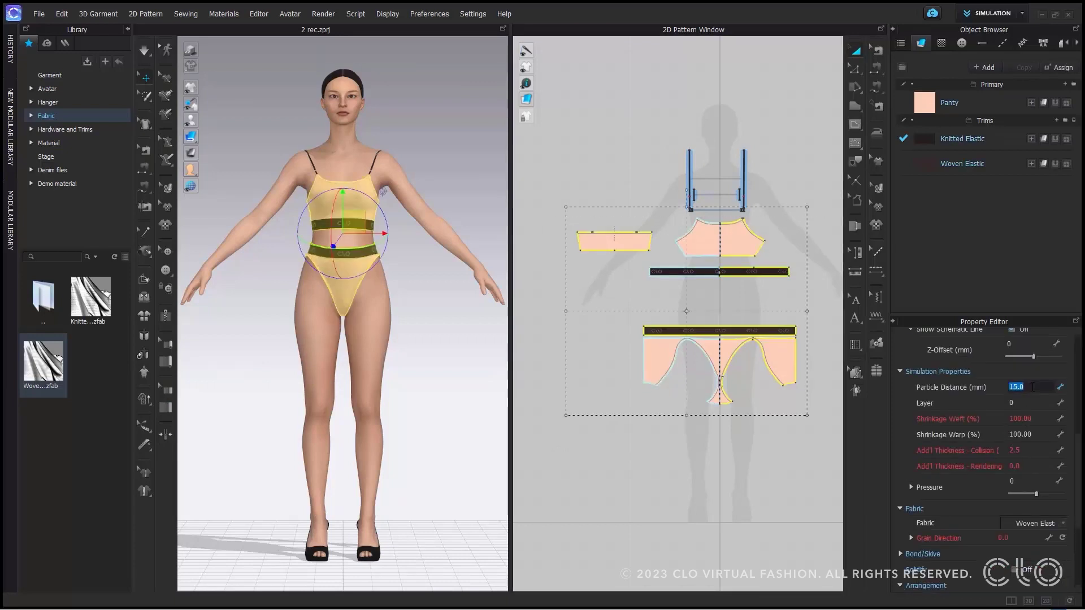
type("5")
key("Return")
left_click(603, 151)
key("space")
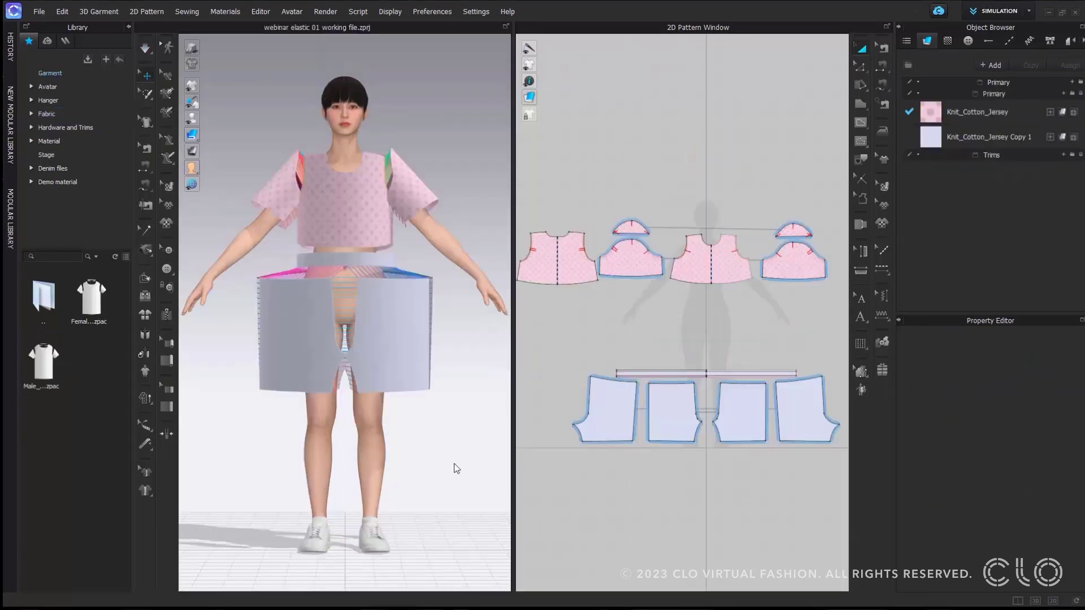
left_click(456, 468)
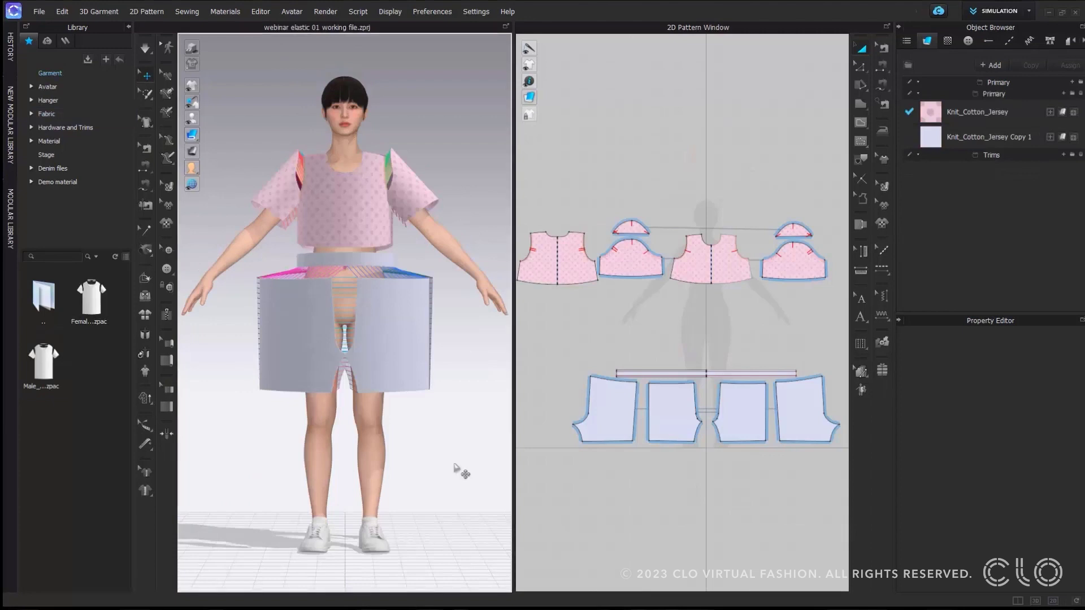
Try simulating the T-shirt and shorts without an elastic in the waistband, and undo the simulation
key("space")
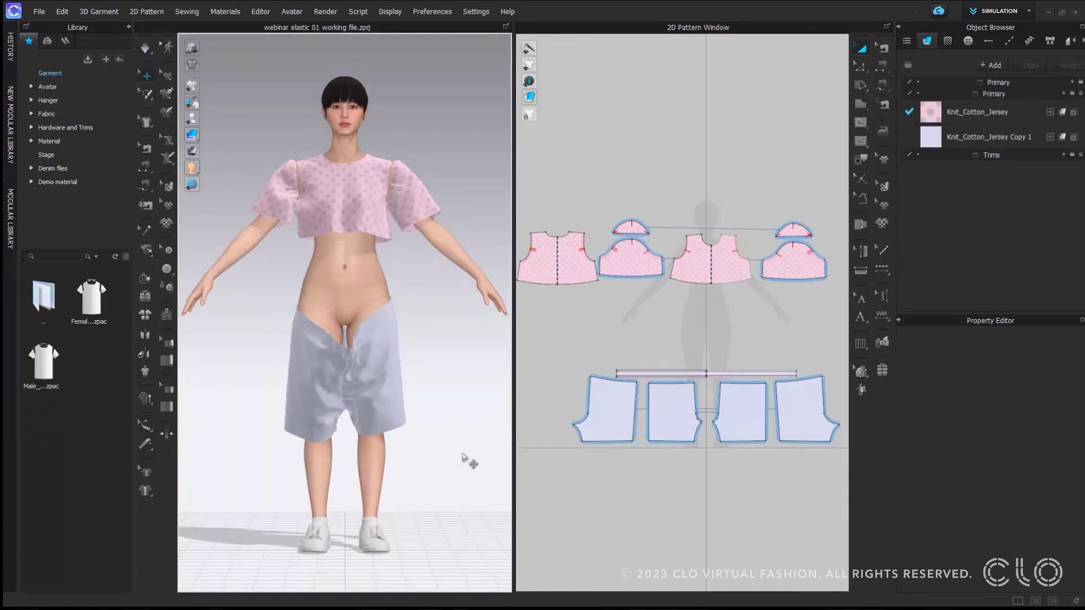
key("ctrl+z")
Check the avatar's waist circumference using the avatar tape measurements
scroll(354, 317, "up", 5)
right_click_drag(354, 317, 359, 245)
scroll(358, 244, "up", 5)
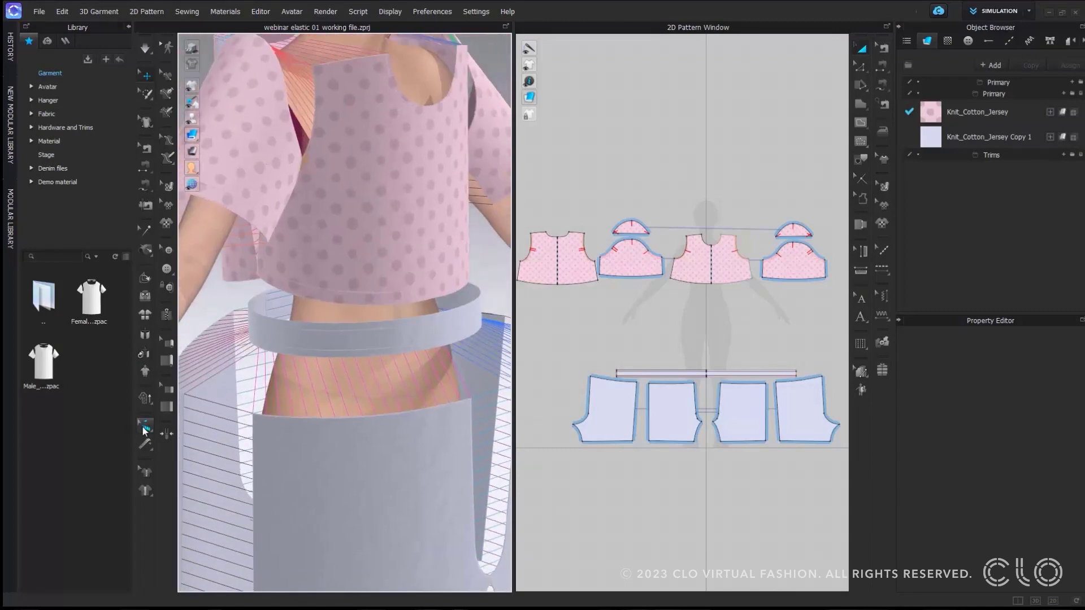
left_click(145, 426)
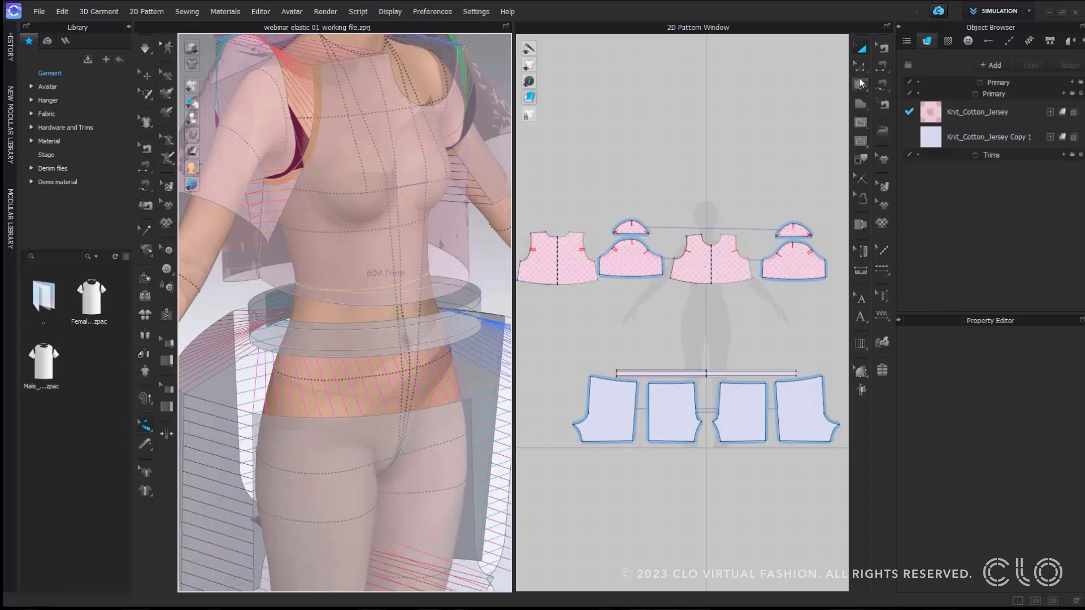
Create a rectangle pattern 300 mm wide and 30 mm high above the shorts' waistband in the 2D window
left_click(861, 104)
scroll(650, 316, "up", 3)
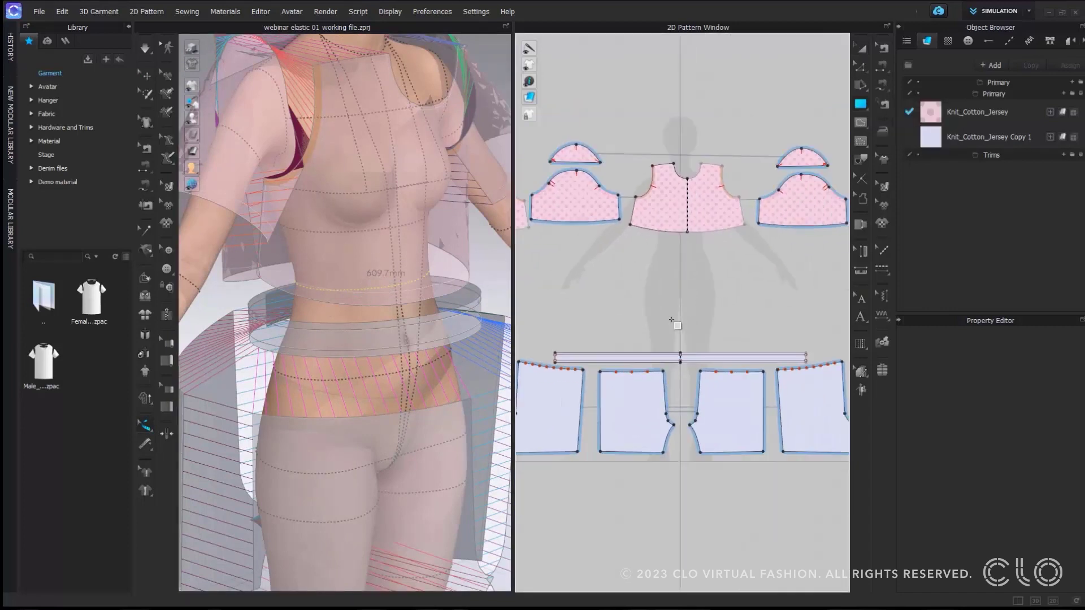
left_click(672, 320)
type("300")
key("Tab")
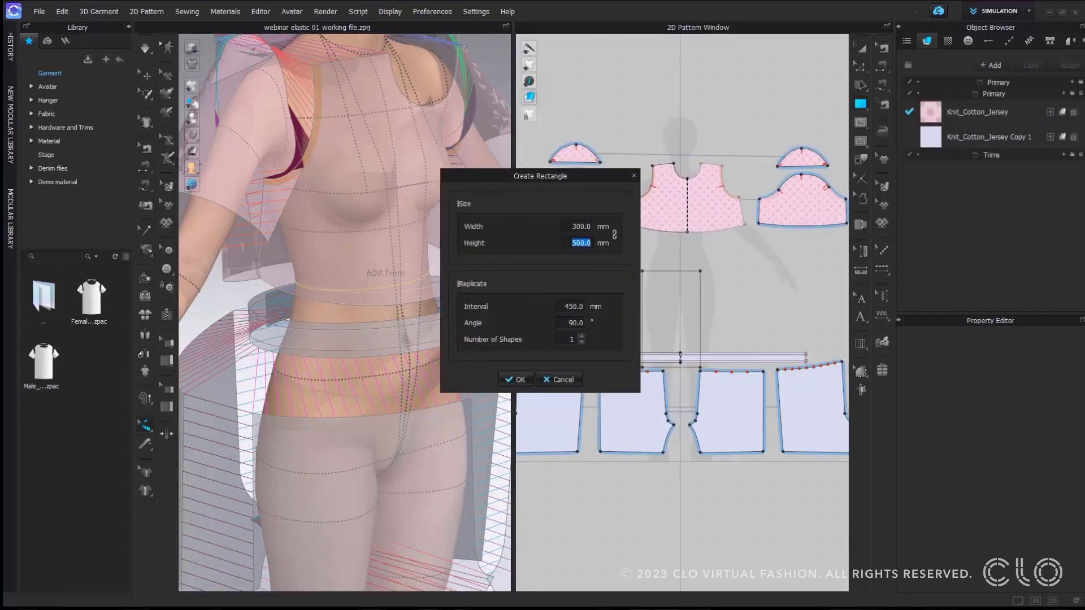
type("30")
left_click(516, 379)
Give the rectangle strip the shorts' Knit_Cotton_Jersey Copy 1 fabric and unfold it symmetrically about one of its short edges
scroll(710, 312, "up", 3)
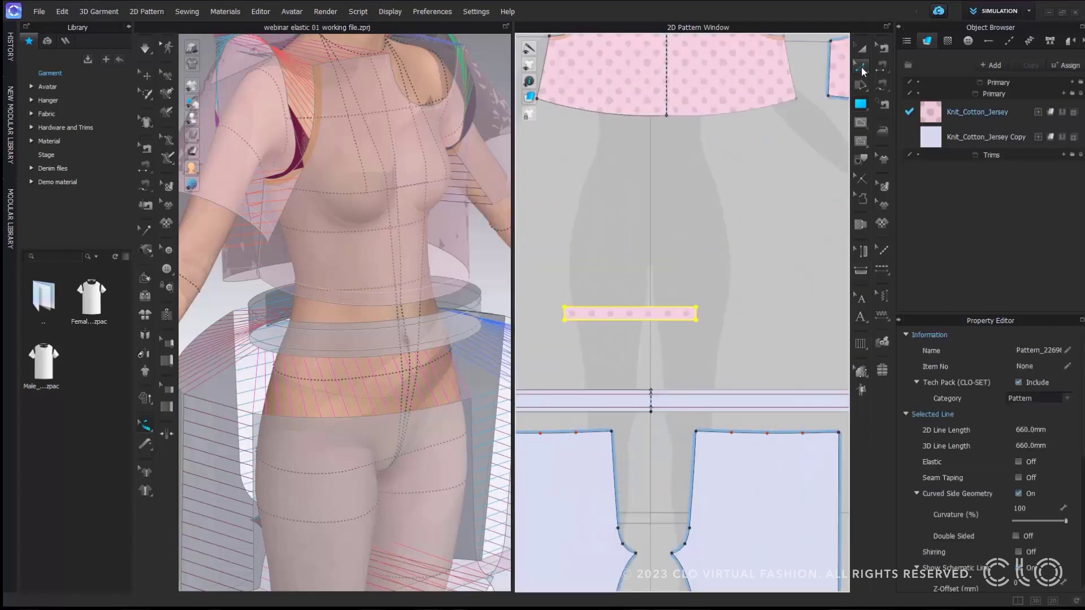
left_click(862, 48)
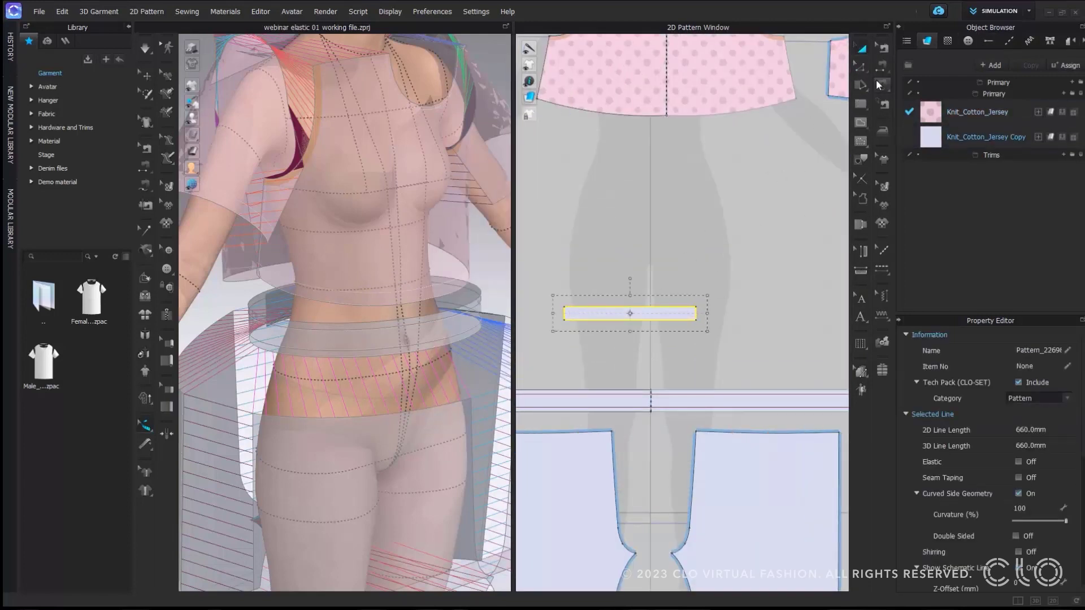
key("z")
left_click(696, 315)
right_click(695, 314)
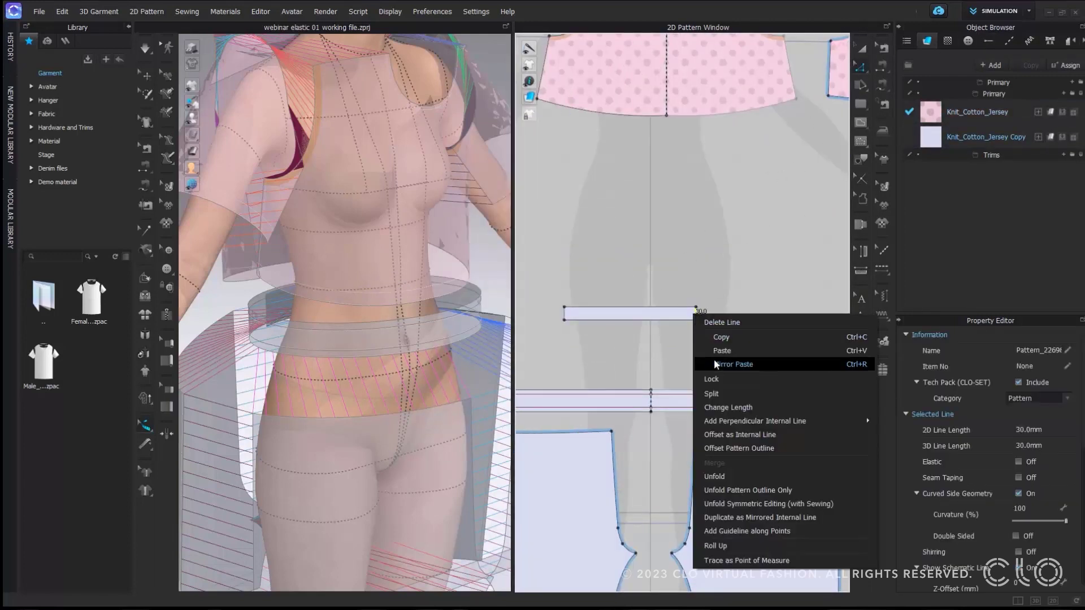
left_click(734, 490)
key("a")
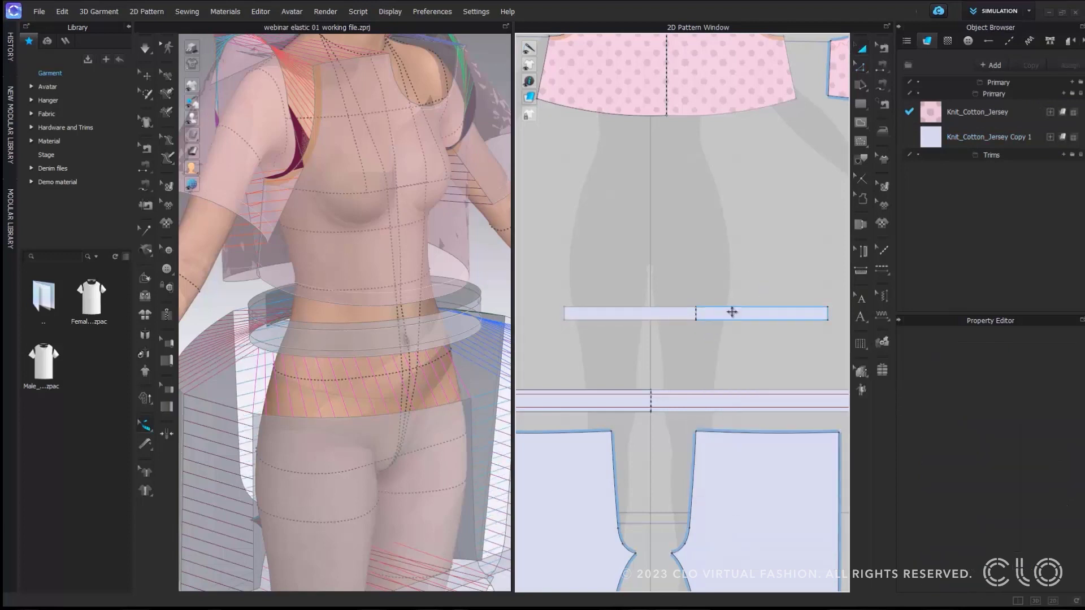
Center the unfolded strip above the waistband pattern and check its grain direction
left_click_drag(732, 313, 686, 355)
scroll(693, 300, "down", 2)
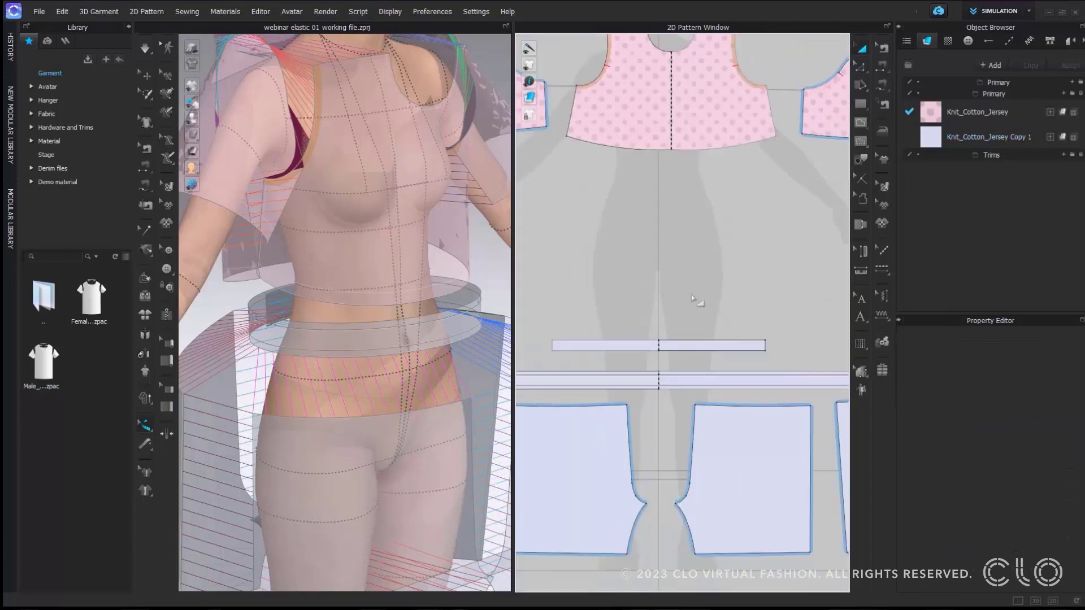
right_click_drag(694, 300, 717, 277)
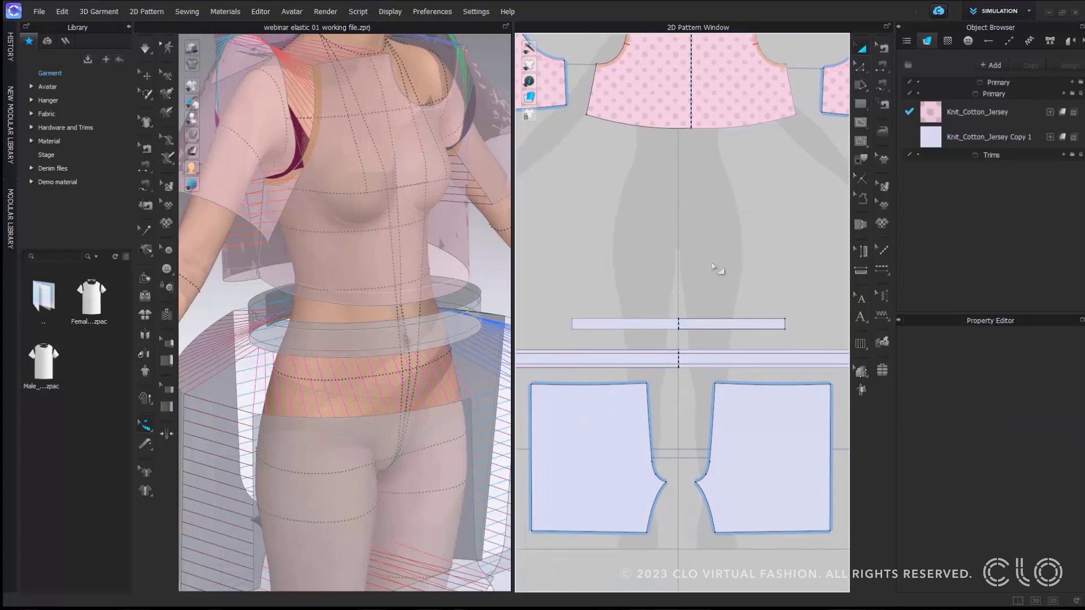
left_click(884, 186)
left_click(686, 319)
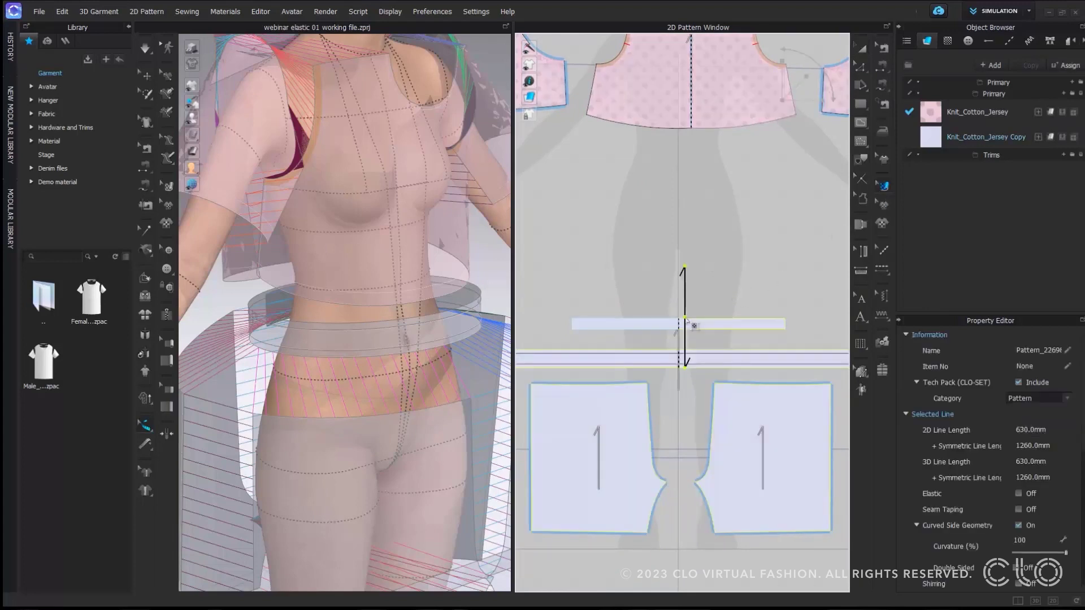
key("a")
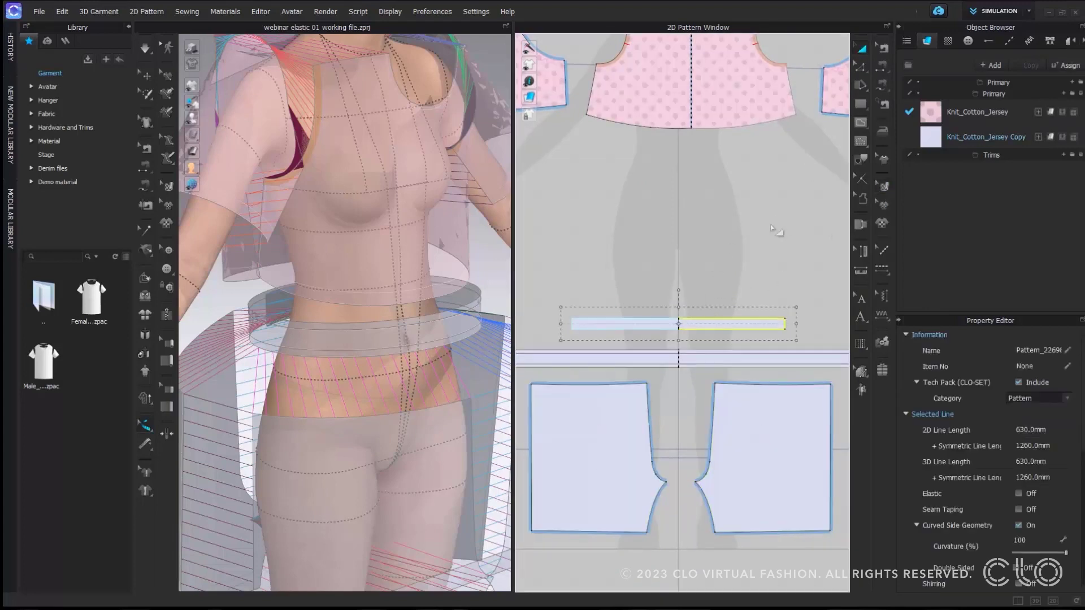
Place the strip around the avatar's waist using the arrangement points
left_click(735, 282)
scroll(735, 283, "down", 2)
left_click(734, 287)
scroll(384, 317, "down", 3)
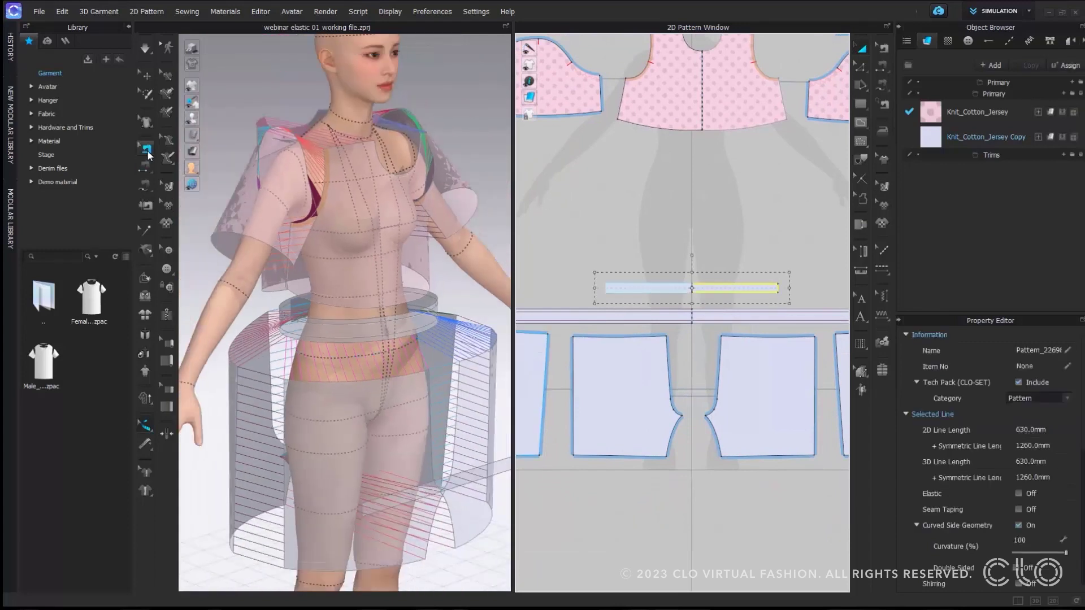
left_click(221, 139)
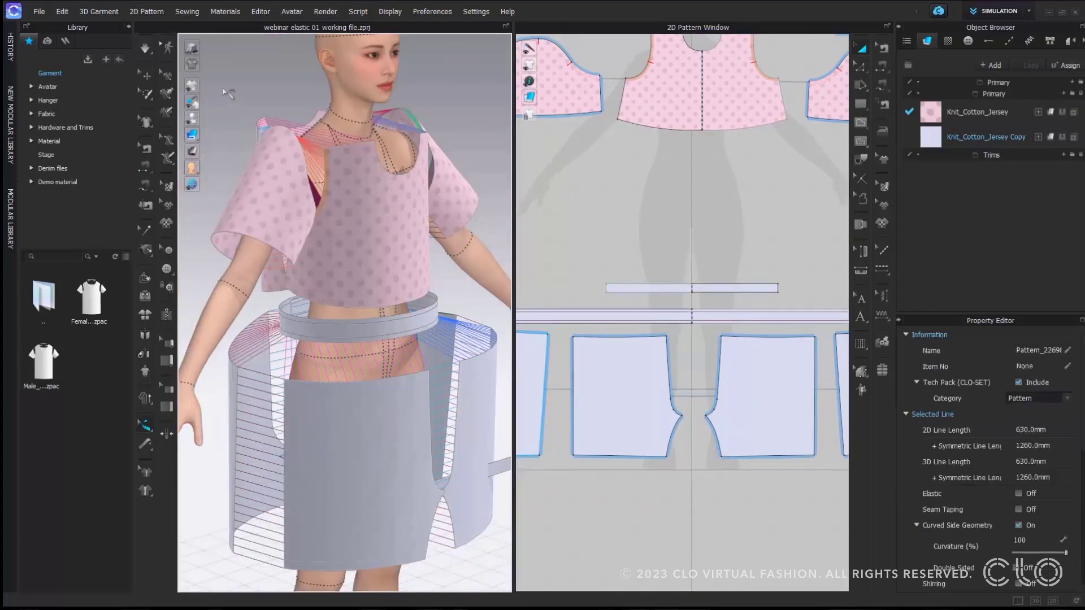
key("shift+f")
left_click(757, 289)
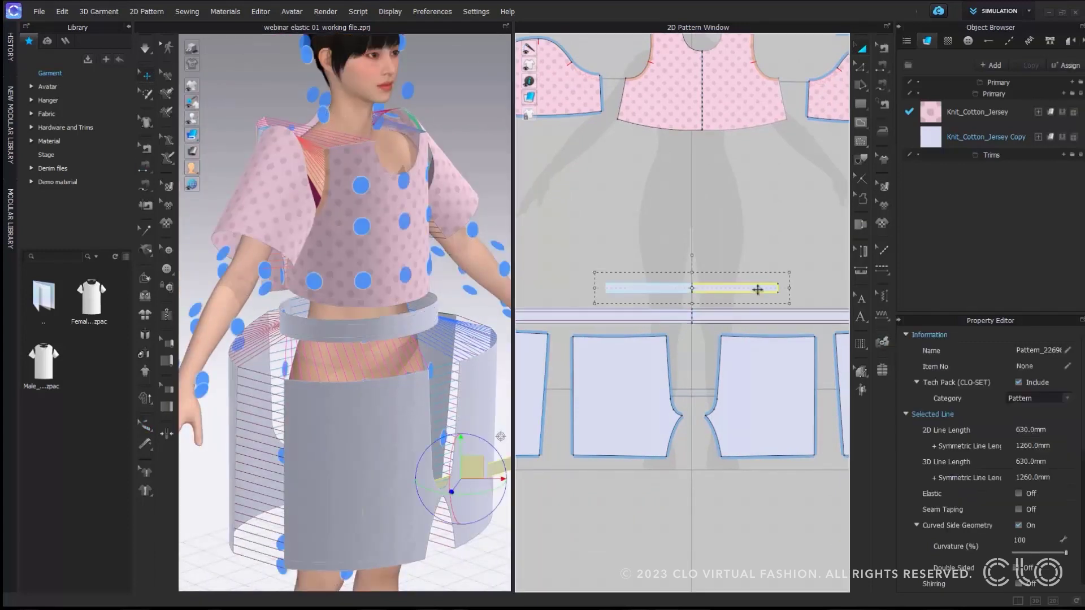
right_click_drag(345, 339, 418, 343)
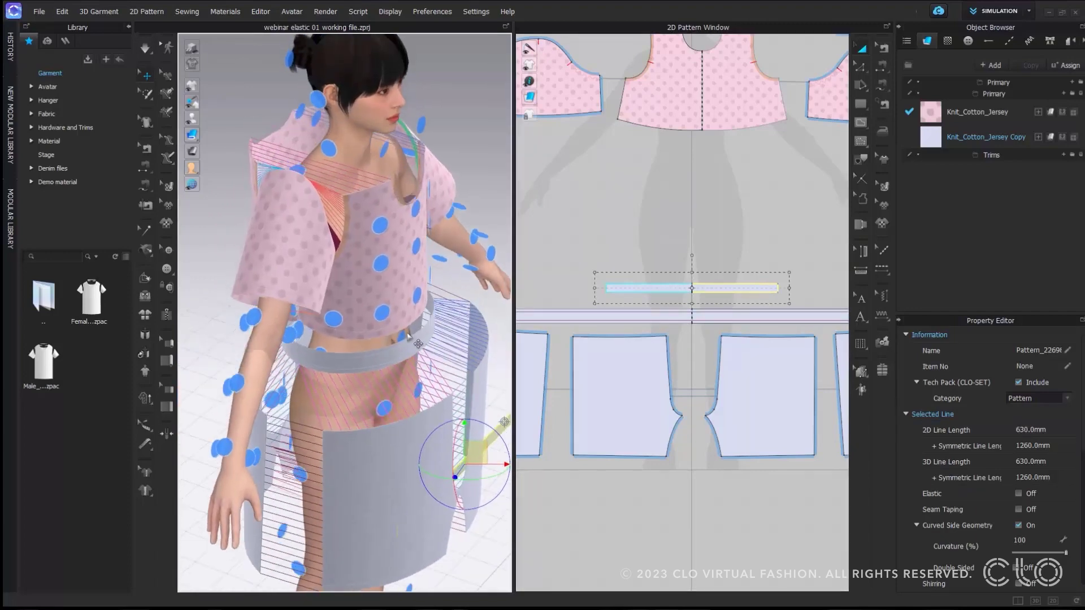
key("2")
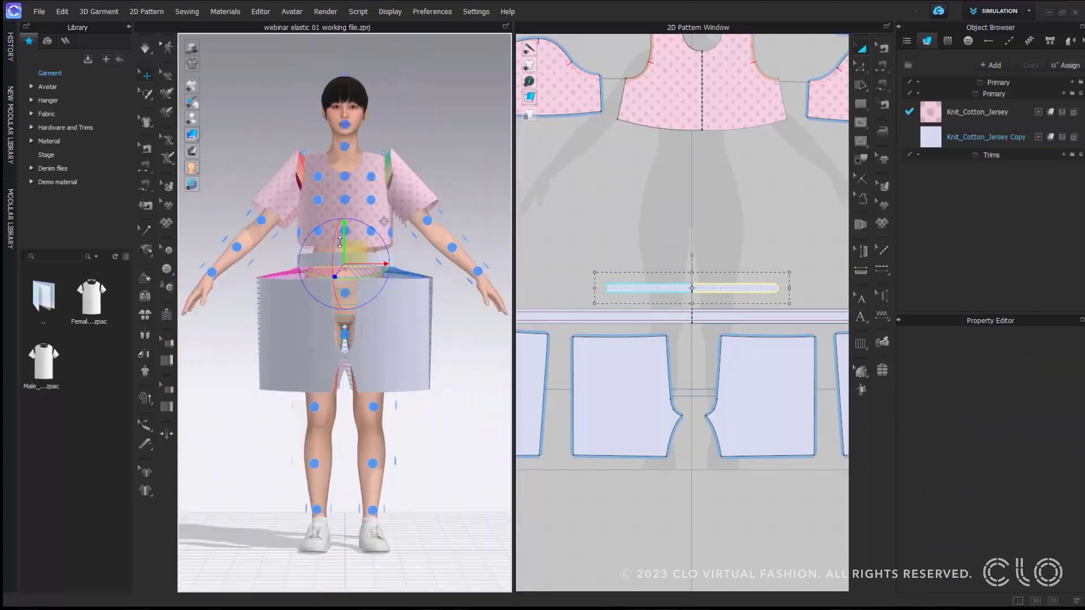
left_click(405, 121)
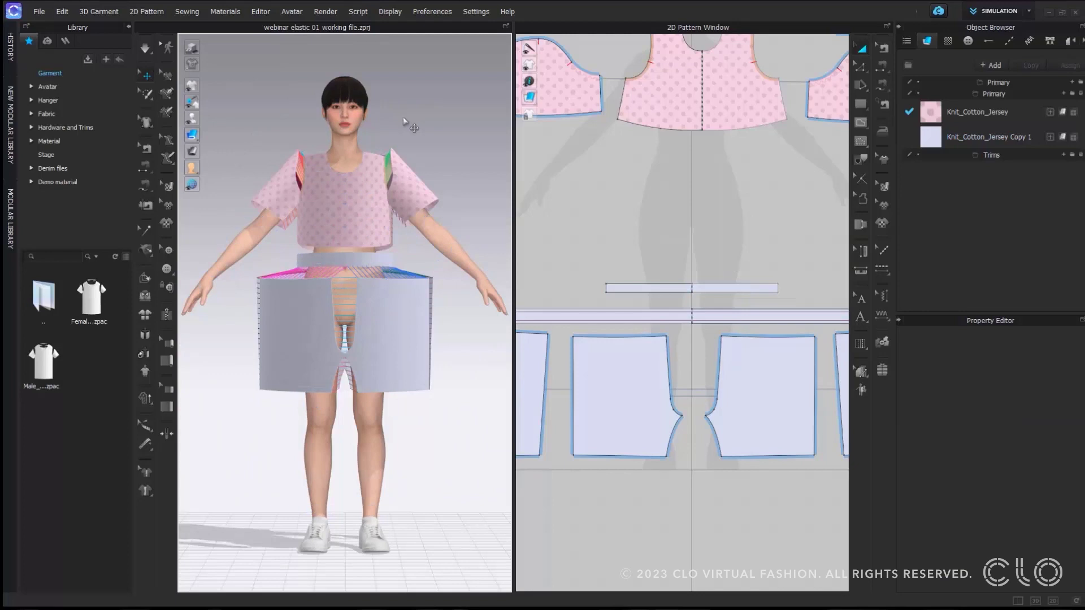
Sew the strip's long edges and short ends to the matching edges of the shorts' waistband pattern
left_click(882, 67)
middle_click_drag(792, 226, 672, 222)
left_click(700, 310)
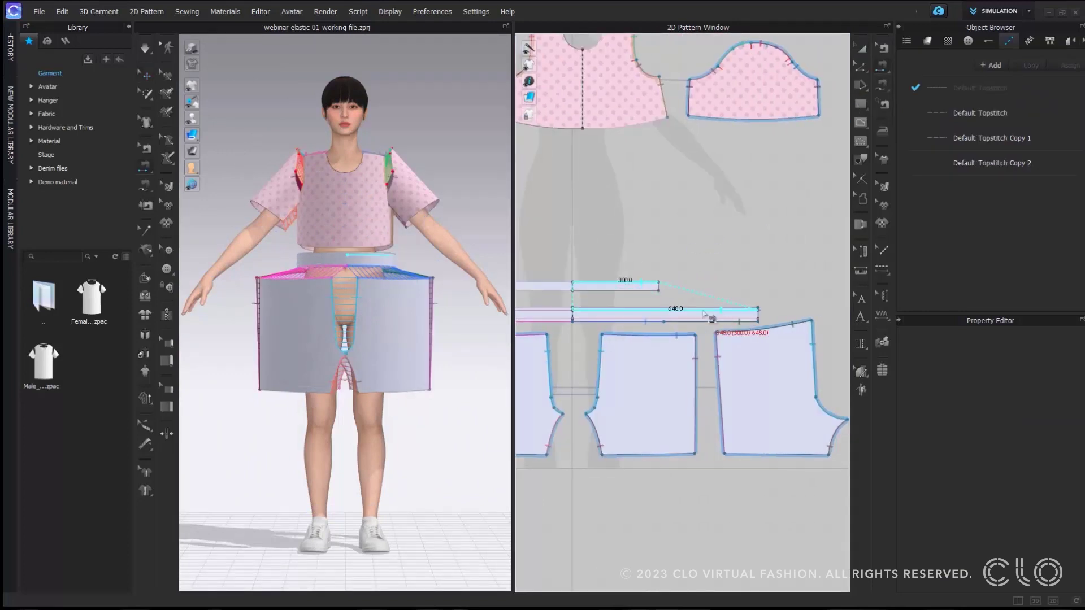
left_click(648, 294)
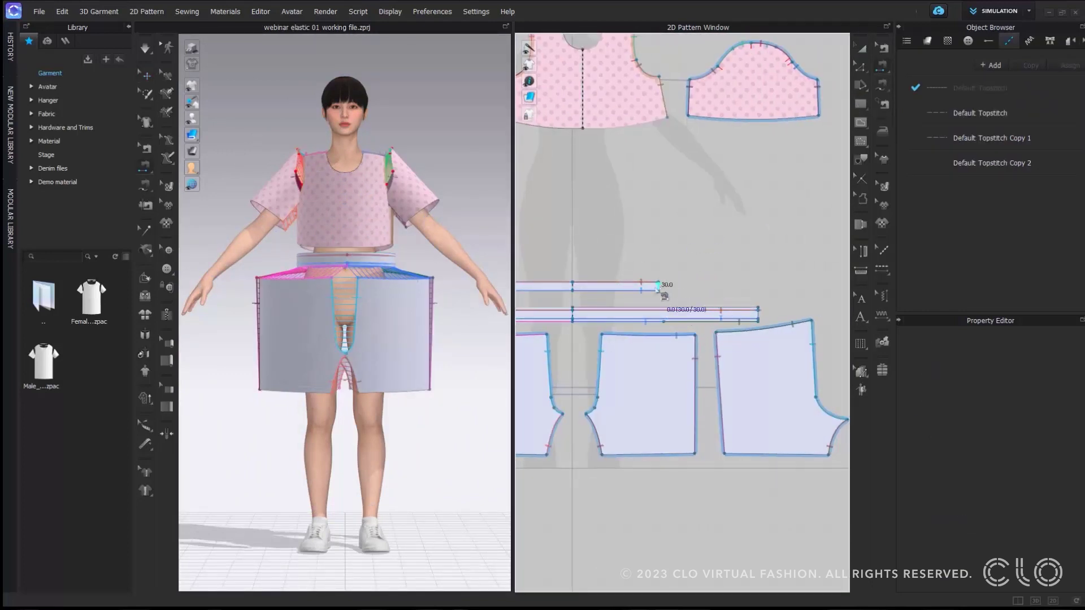
Simulate the T-shirt and shorts with the strip sewn to the waistband
scroll(658, 288, "down", 3)
key("a")
middle_click_drag(656, 249, 735, 236)
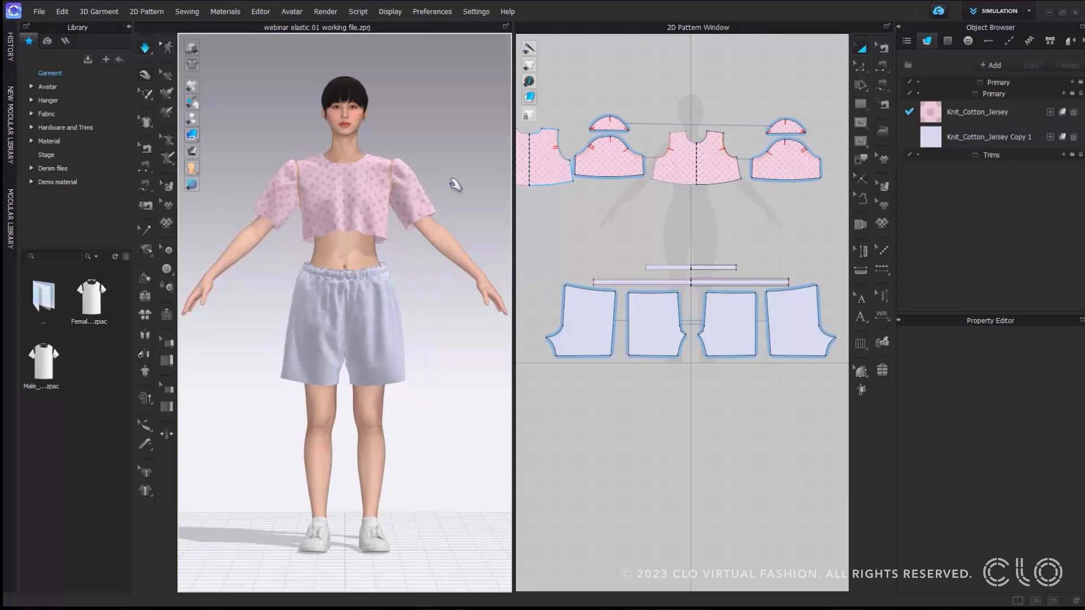
scroll(375, 286, "up", 5)
right_click_drag(375, 286, 354, 298)
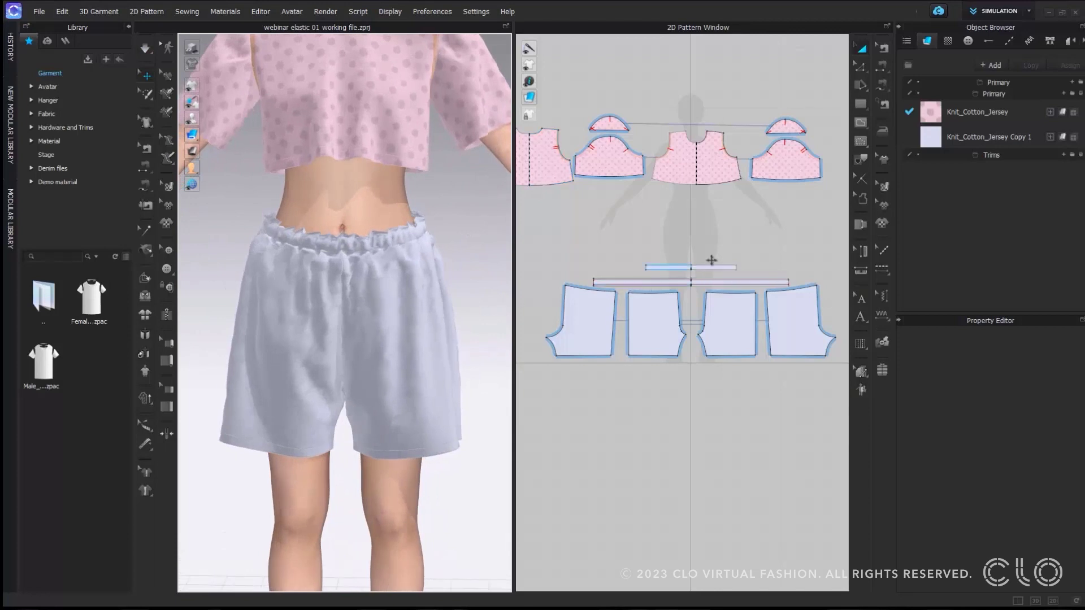
Add the Woven Elastic fabric from the library to the Trims group and apply it to the waistband strip
scroll(699, 266, "up", 5)
left_click(697, 269)
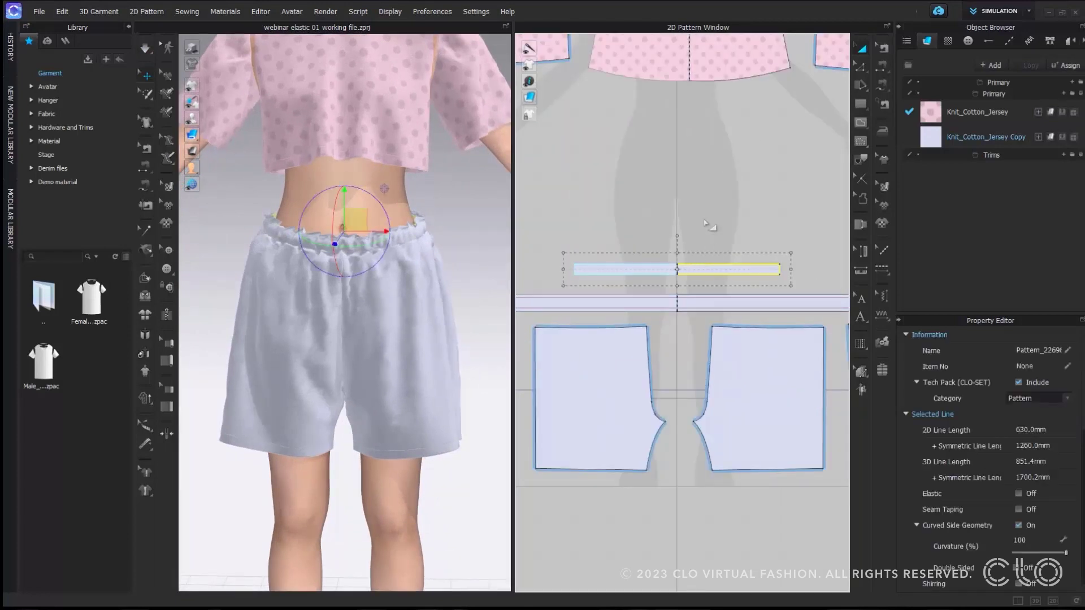
left_click(687, 288)
left_click(69, 114)
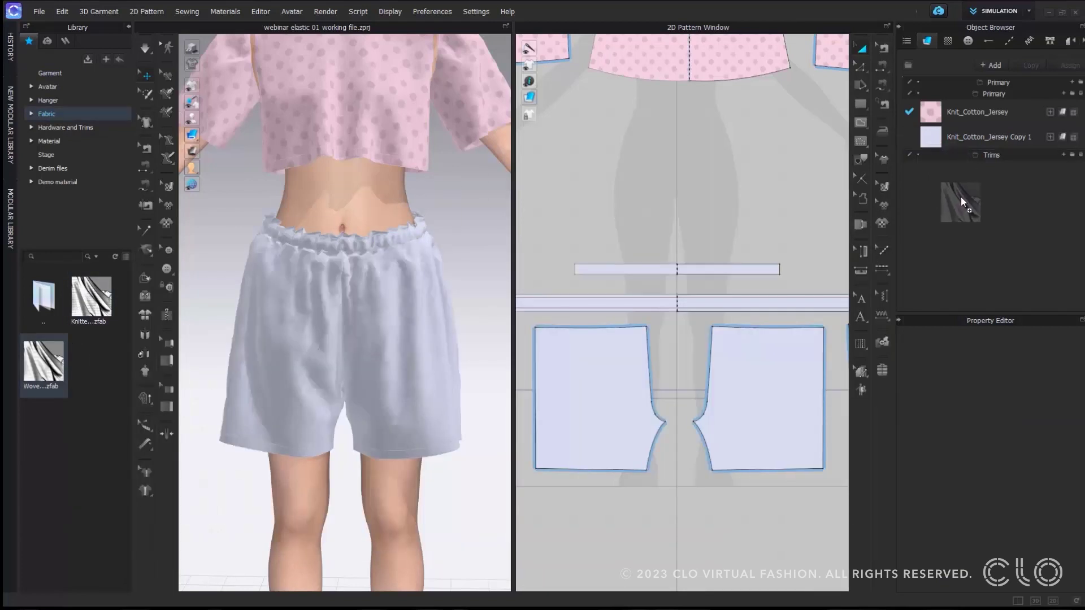
left_click_drag(961, 198, 961, 197)
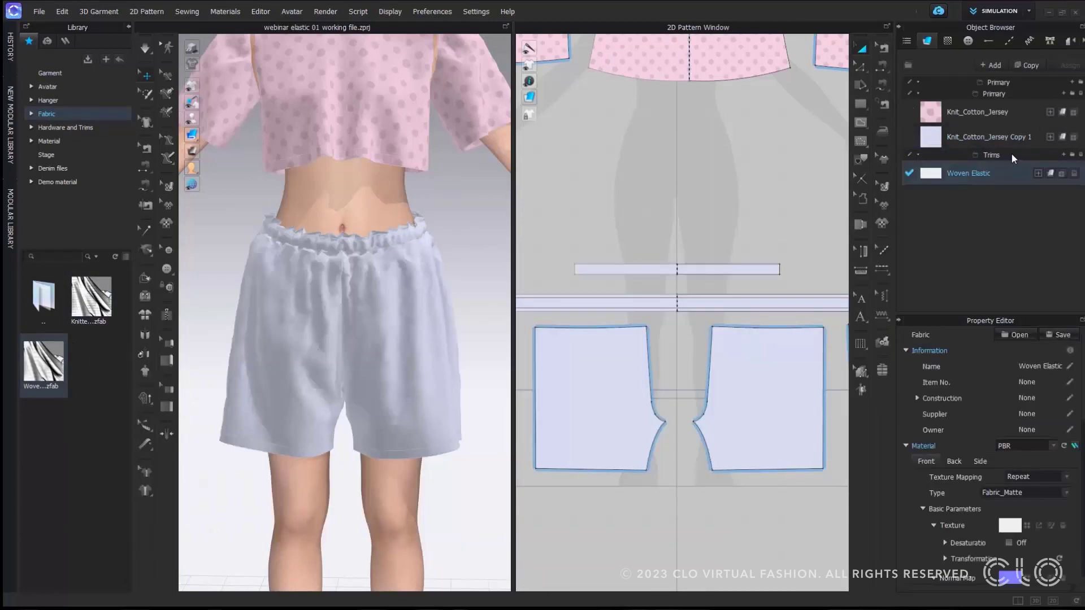
left_click(639, 222)
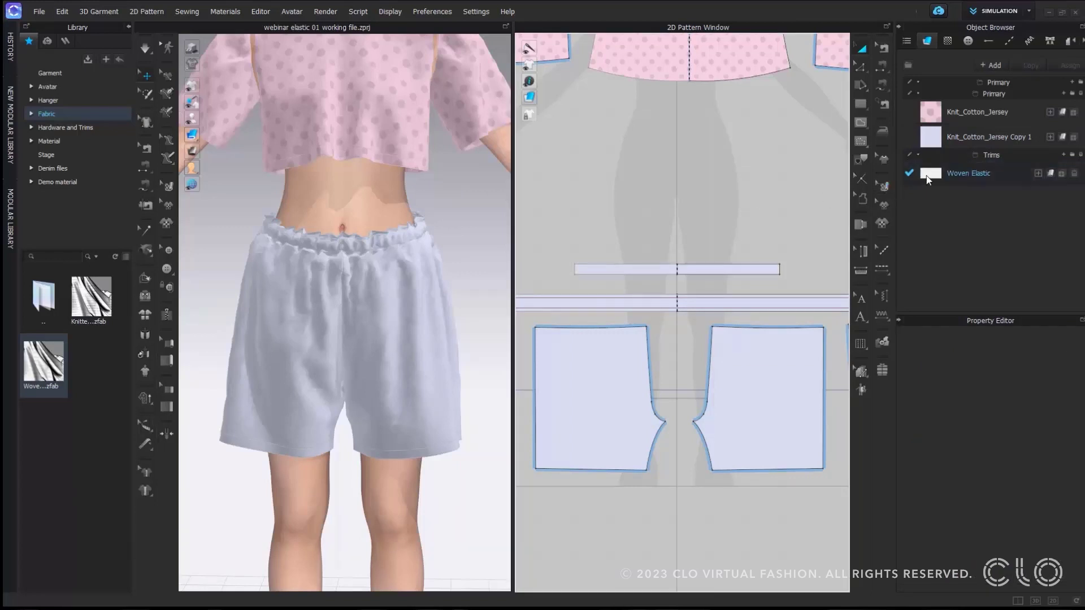
left_click(711, 274)
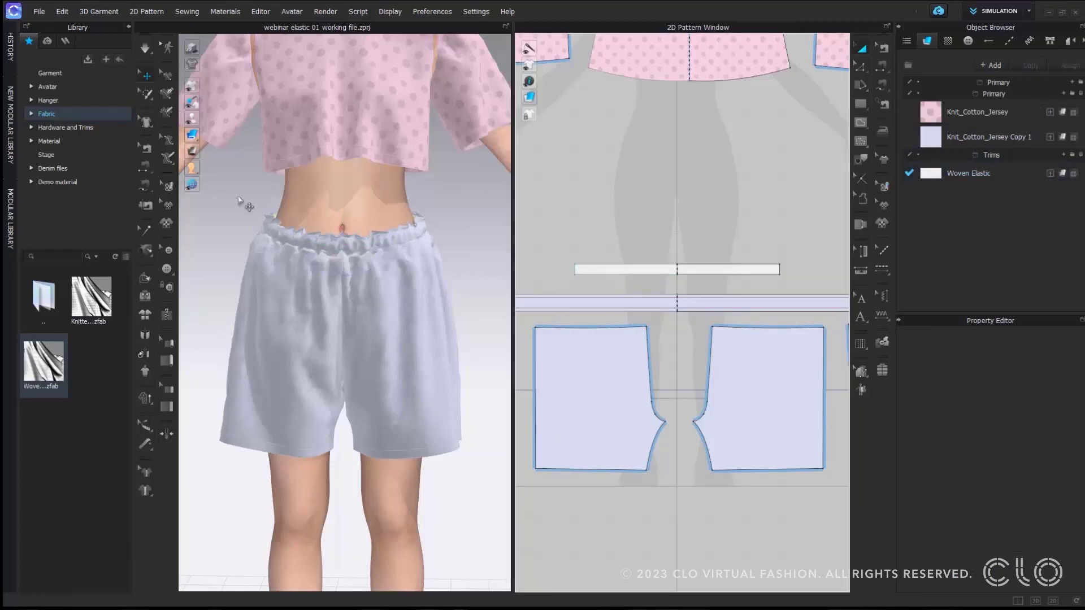
Simulate the shorts with the Woven Elastic strip, inspecting the waistband's inside with the avatar hidden, and show the avatar again
scroll(339, 219, "up", 5)
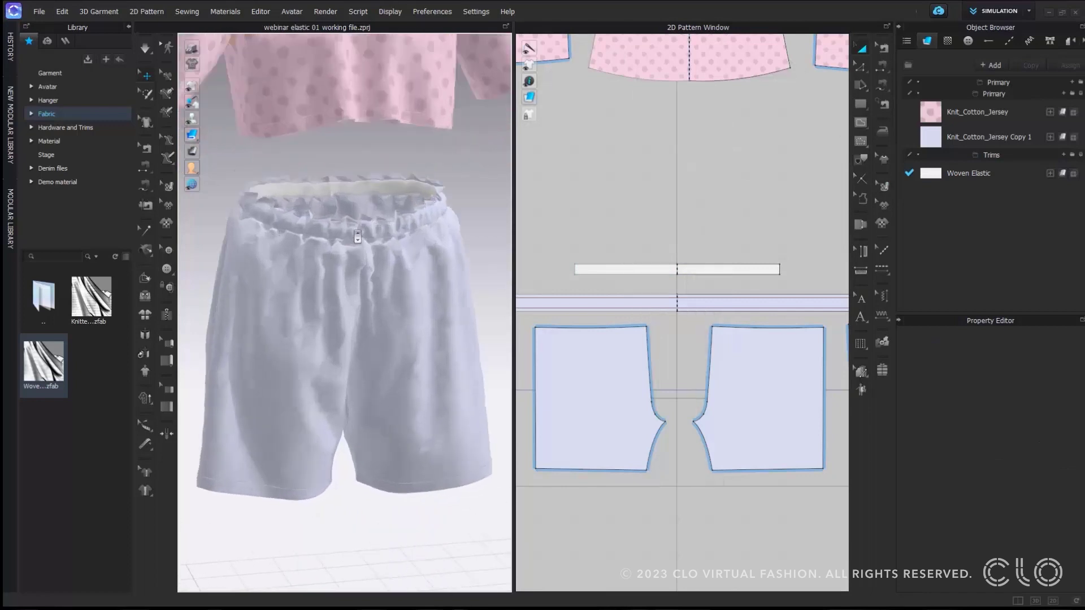
key("space")
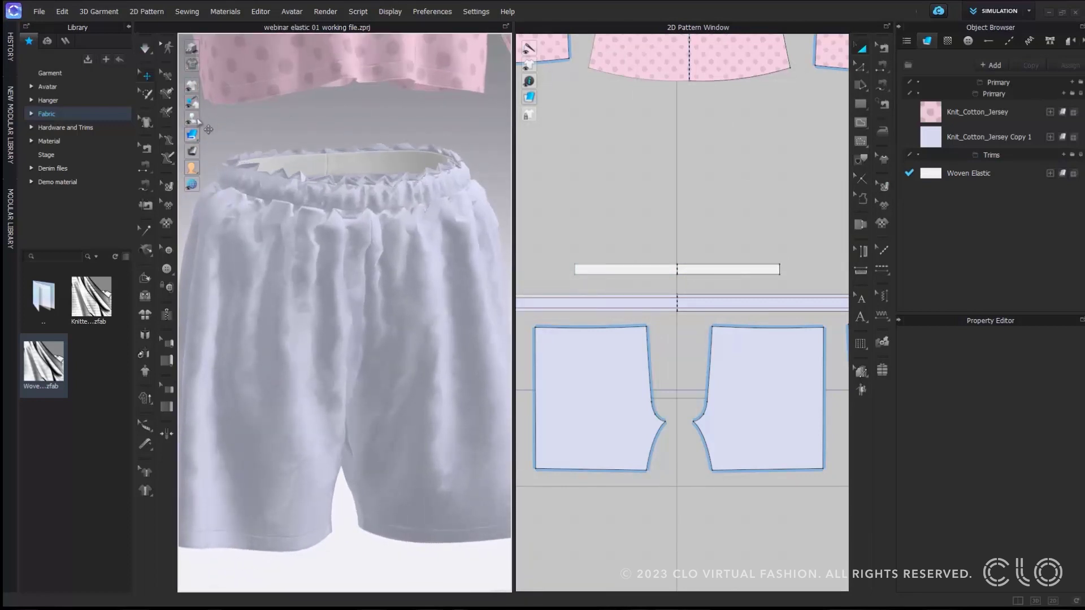
left_click(209, 118)
Simulate the shorts with a 5 mm particle distance on all their patterns, and hide the avatar to examine the waistband
scroll(593, 257, "down", 4)
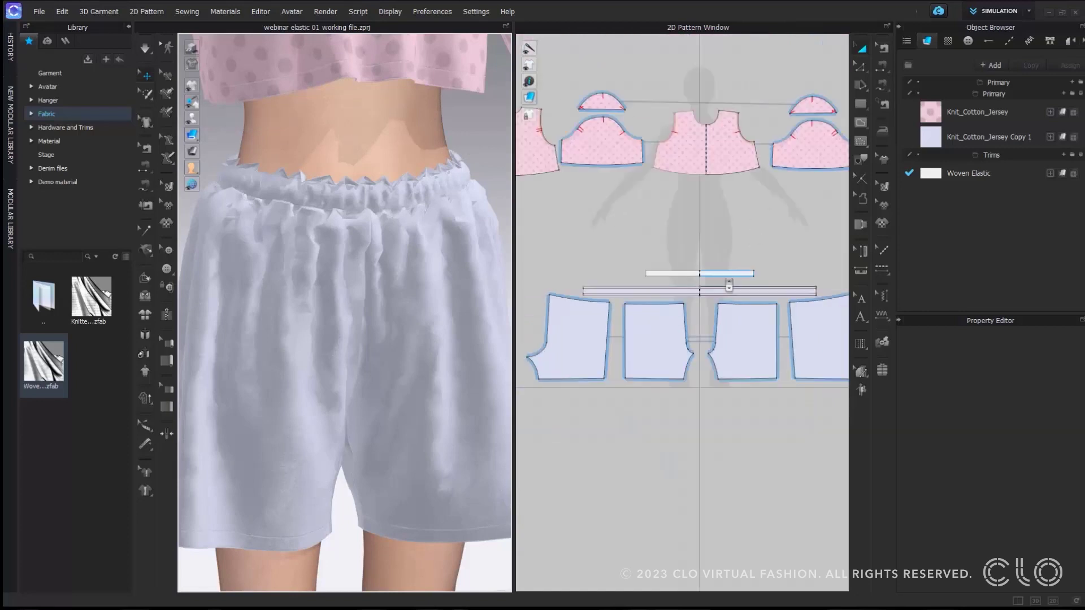
left_click_drag(742, 341, 749, 348)
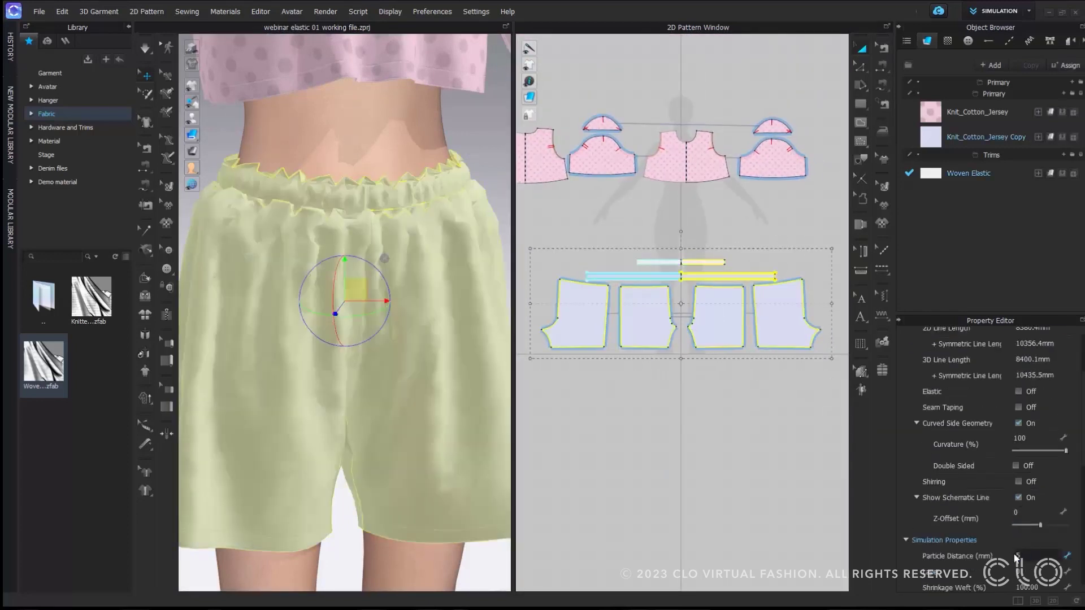
left_click(727, 225)
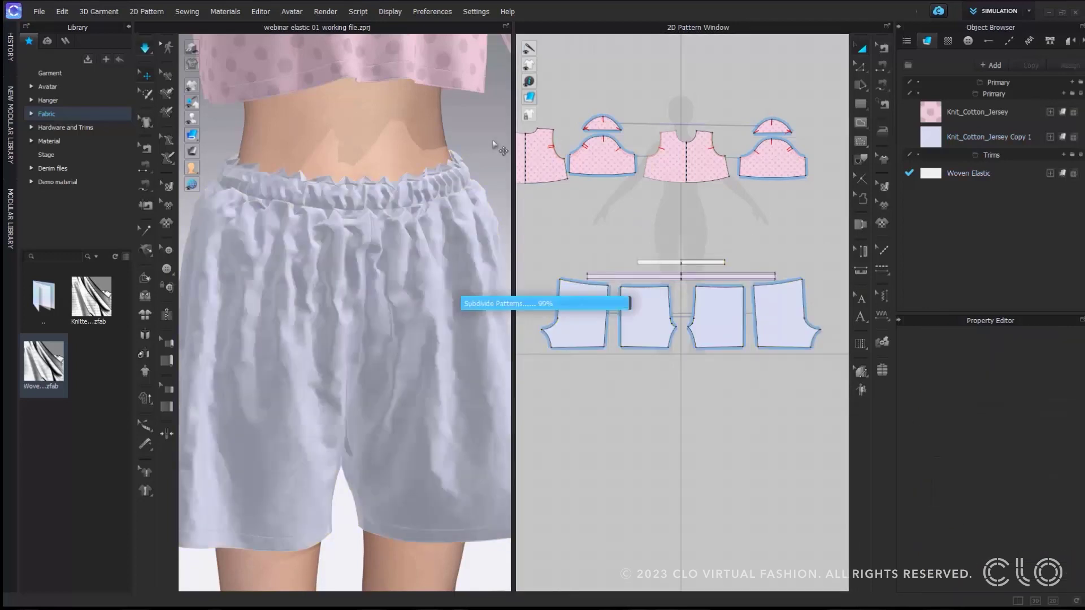
key("space")
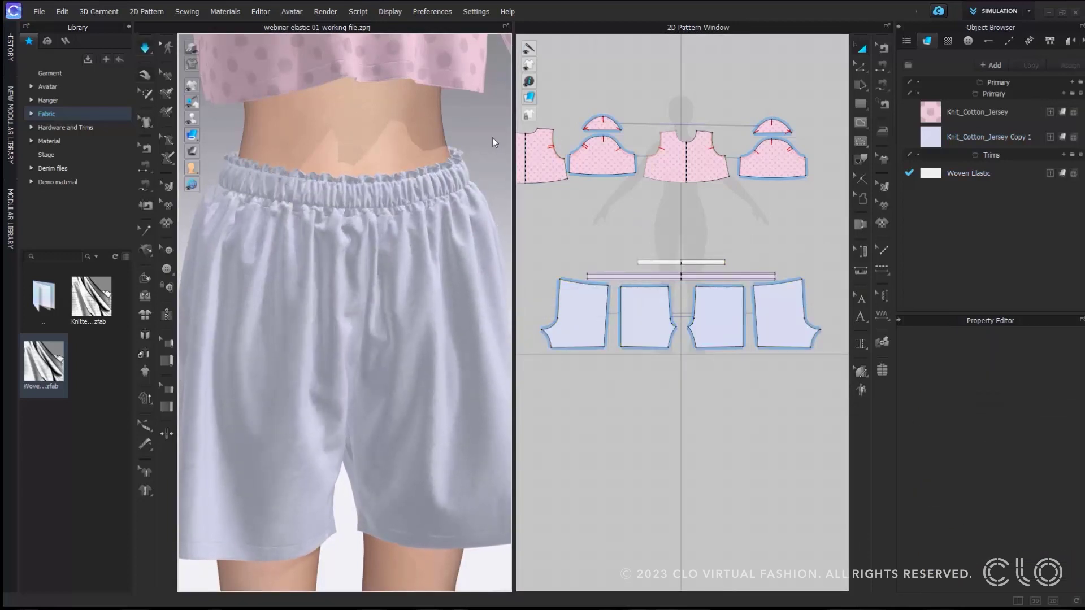
left_click(192, 119)
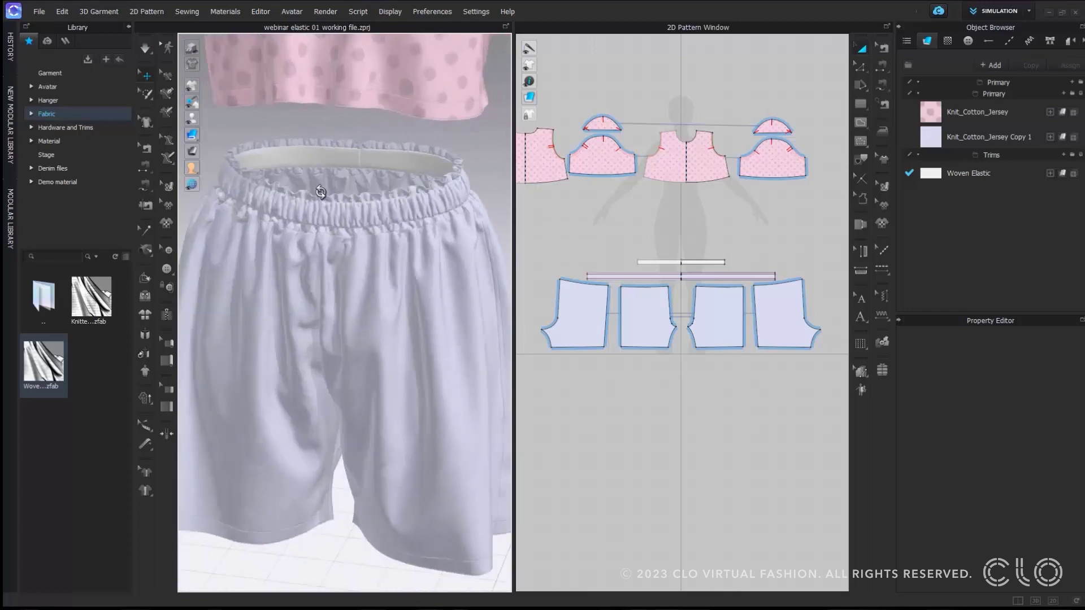
Show the avatar and turn on Shirring for the upper edges of the waistband, elastic strip and shorts panels
left_click(192, 119)
scroll(710, 252, "up", 5)
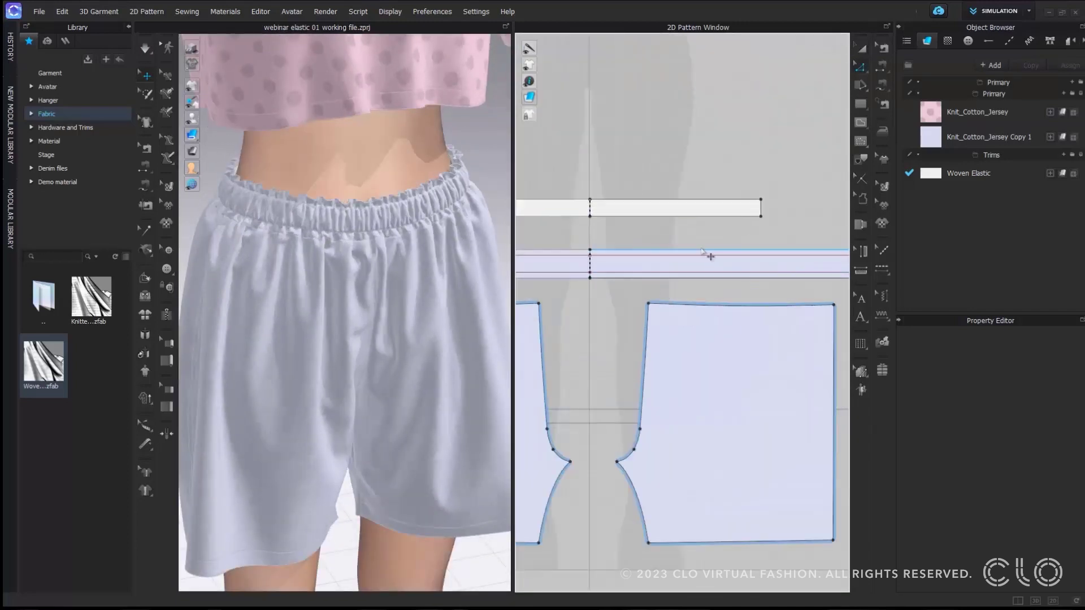
left_click(690, 261)
left_click(702, 310, "shift")
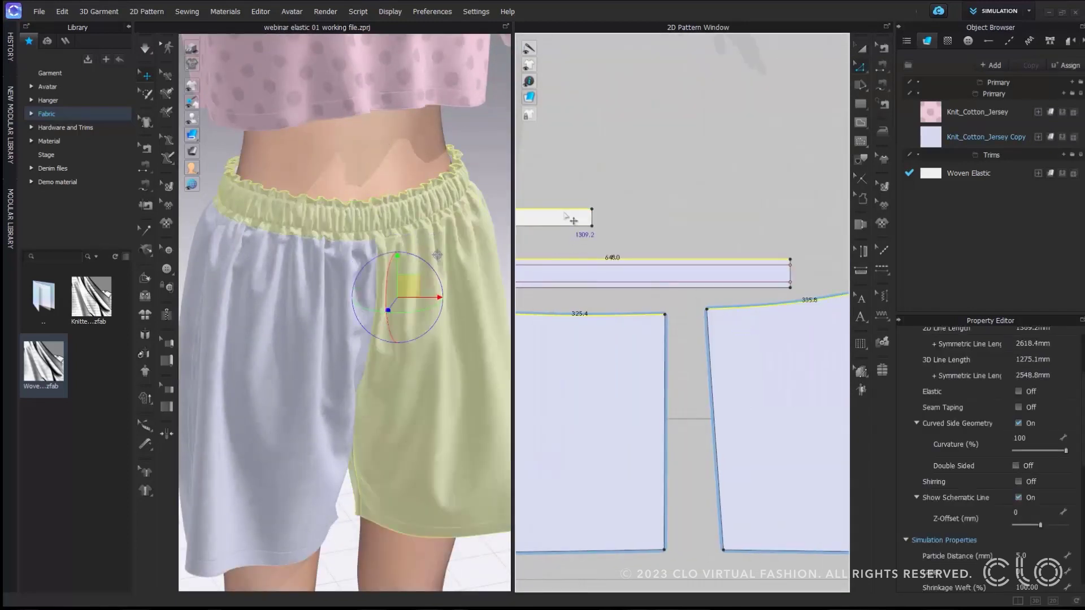
key("space")
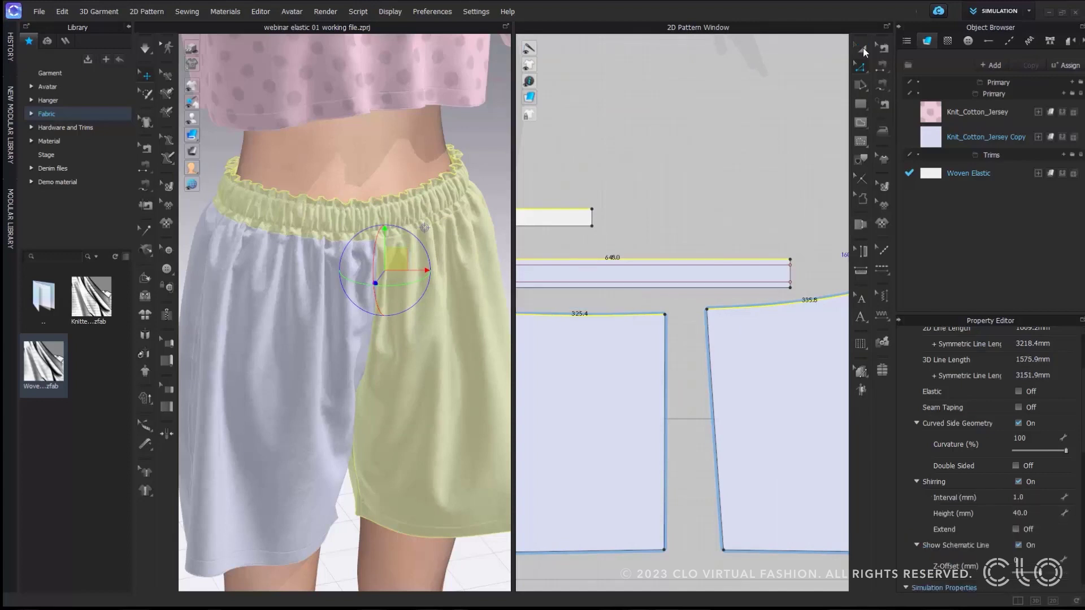
left_click(744, 144)
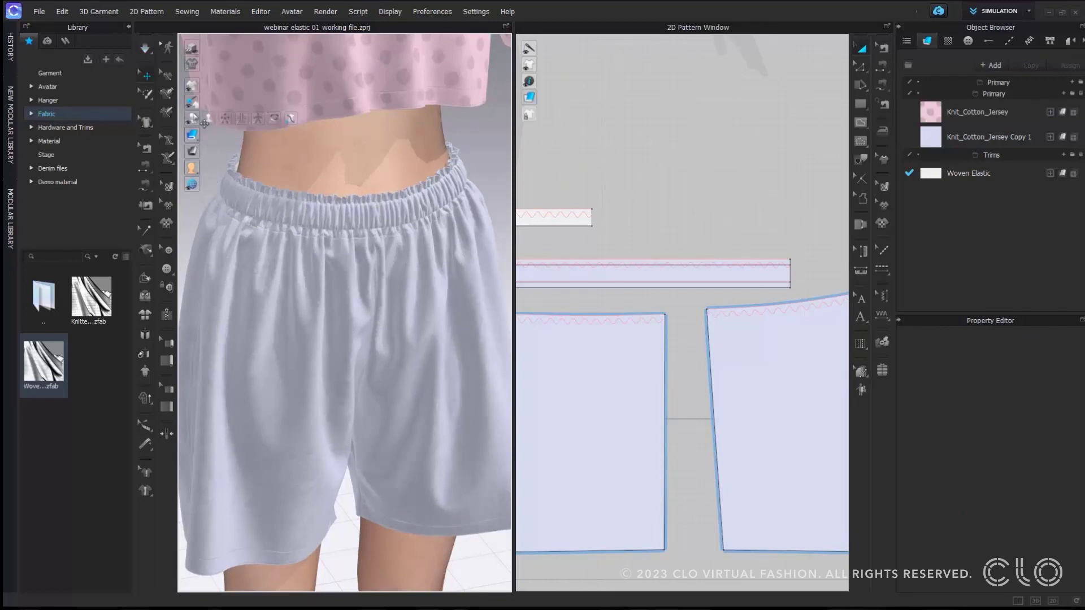
Hide the avatar and create a Layer Clone (Under) of the waistband pattern, placing it just above the elastic strip
left_click(214, 126)
right_click_drag(309, 187, 430, 199)
scroll(669, 201, "down", 4)
scroll(673, 315, "up", 5)
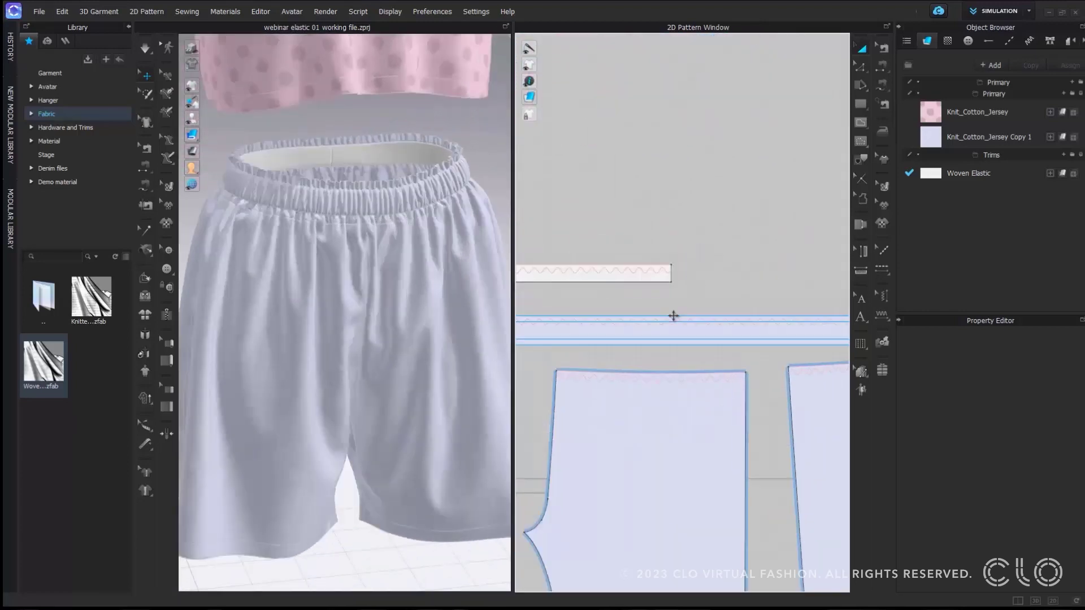
left_click(658, 336)
right_click(658, 335)
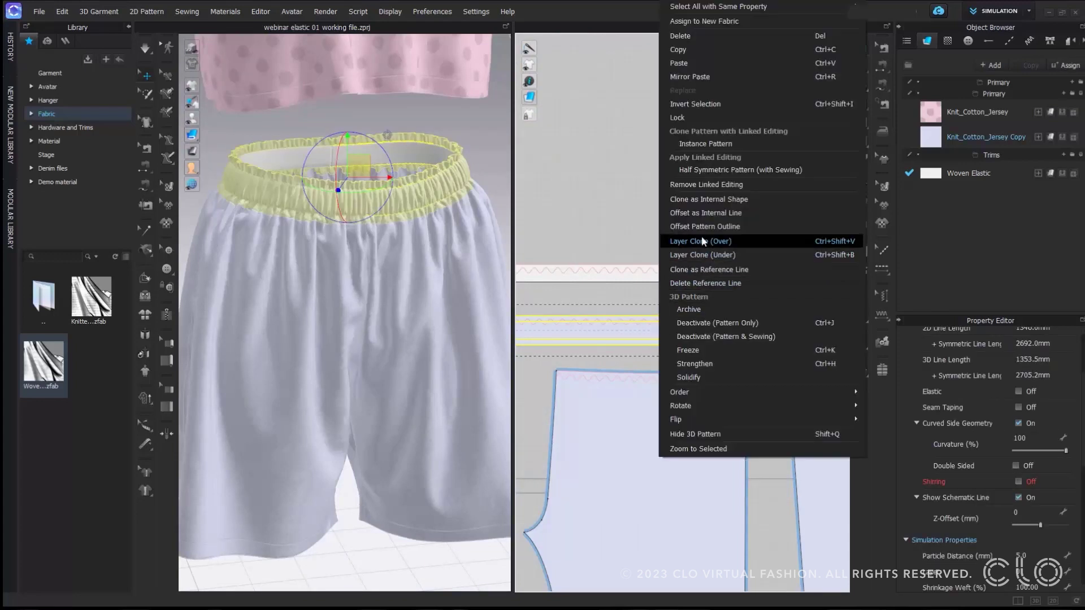
left_click(704, 255)
left_click(665, 210)
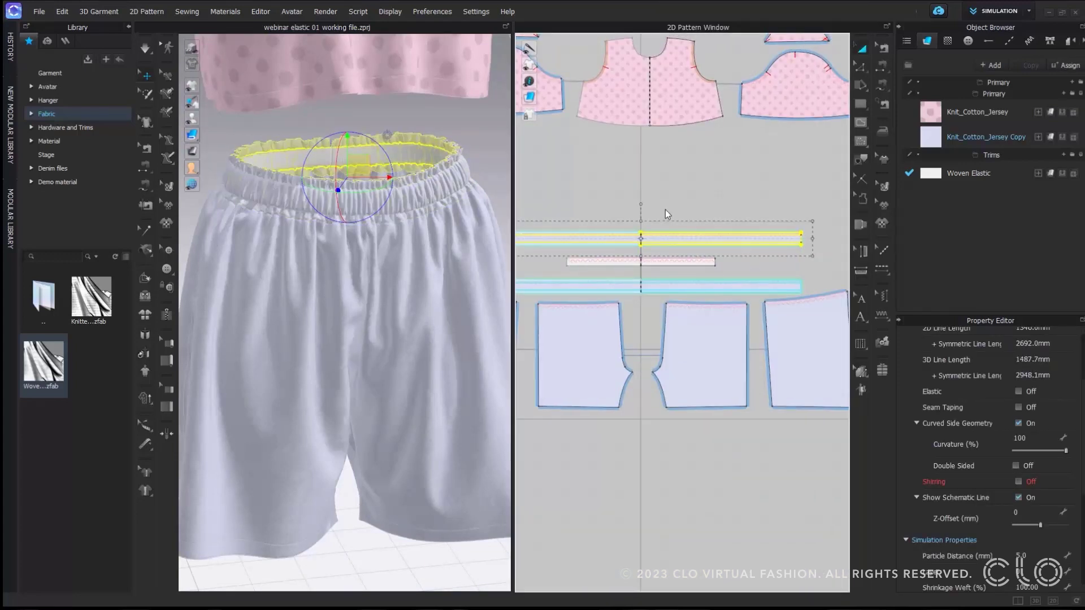
Link the waistband, elastic strip and cloned waistband with Set Sublayer, and simulate the shorts on the avatar
scroll(410, 226, "up", 3)
right_click_drag(409, 226, 446, 234)
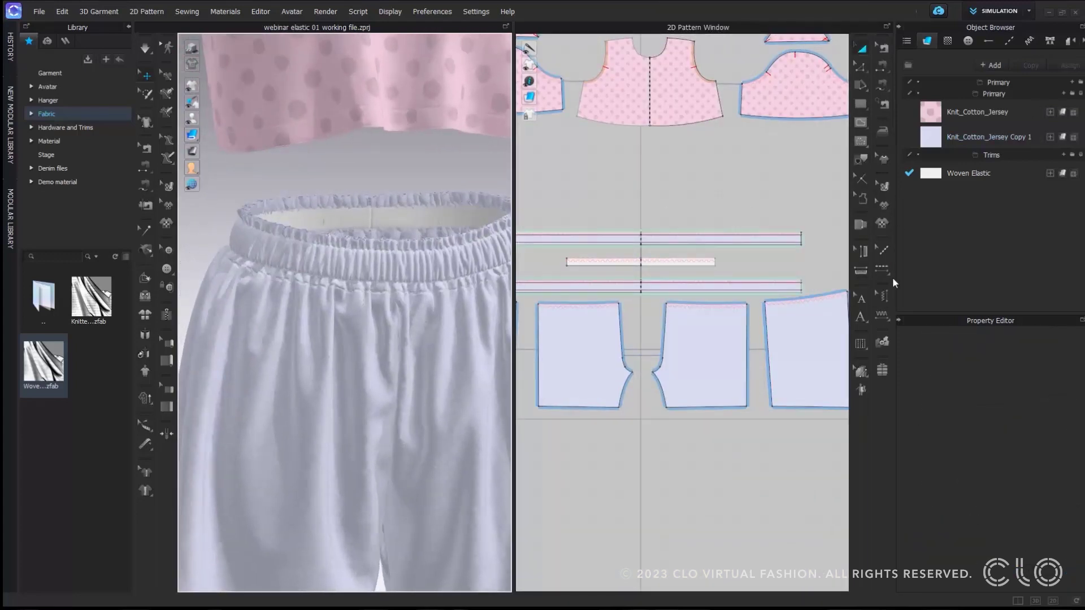
left_click(883, 340)
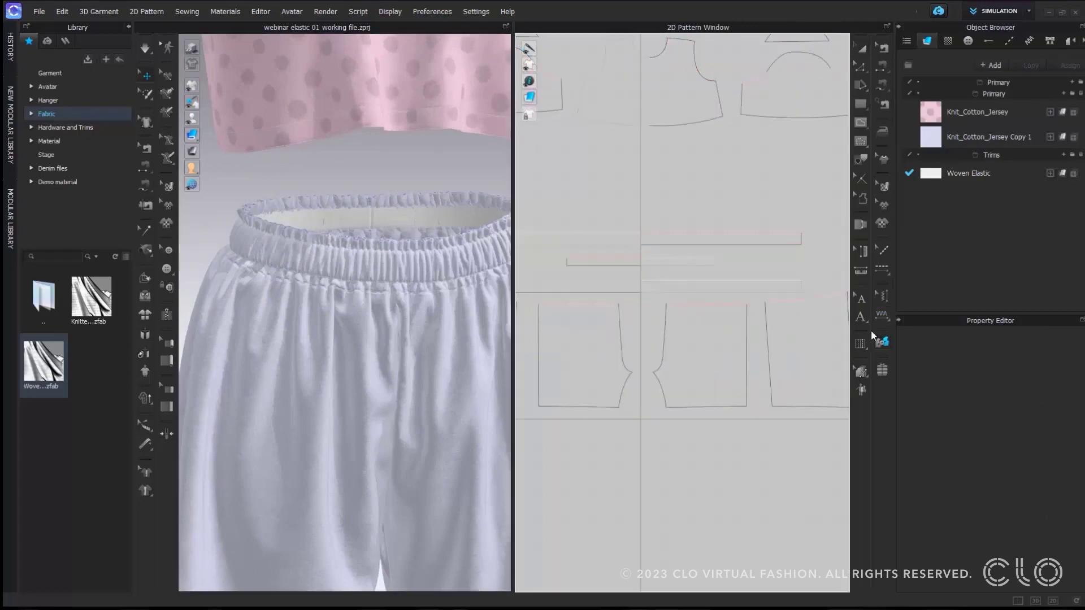
left_click(641, 267)
left_click(641, 244)
left_click(861, 50)
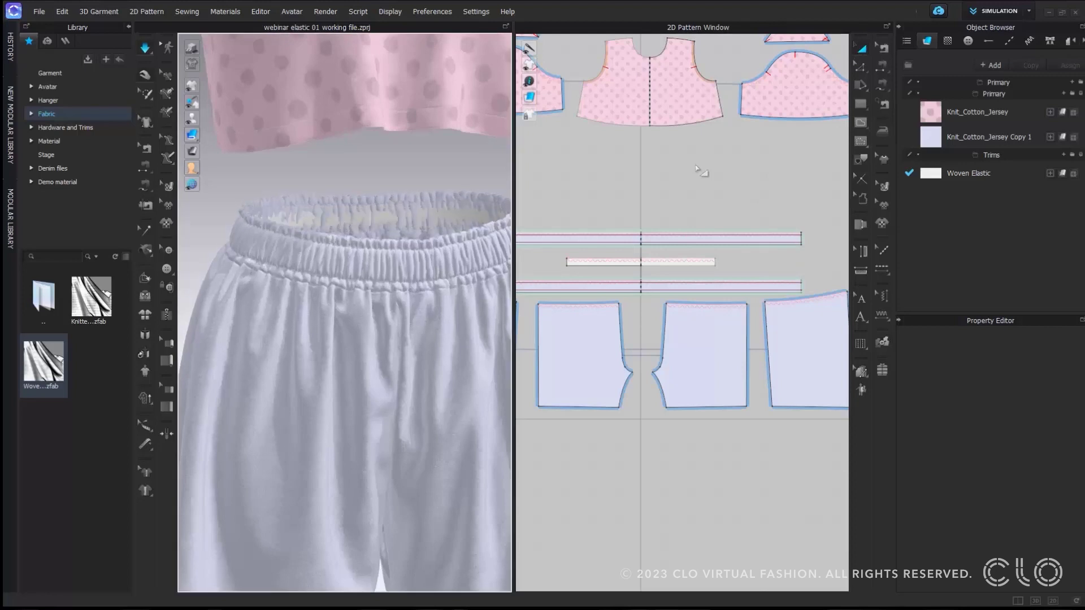
left_click(205, 122)
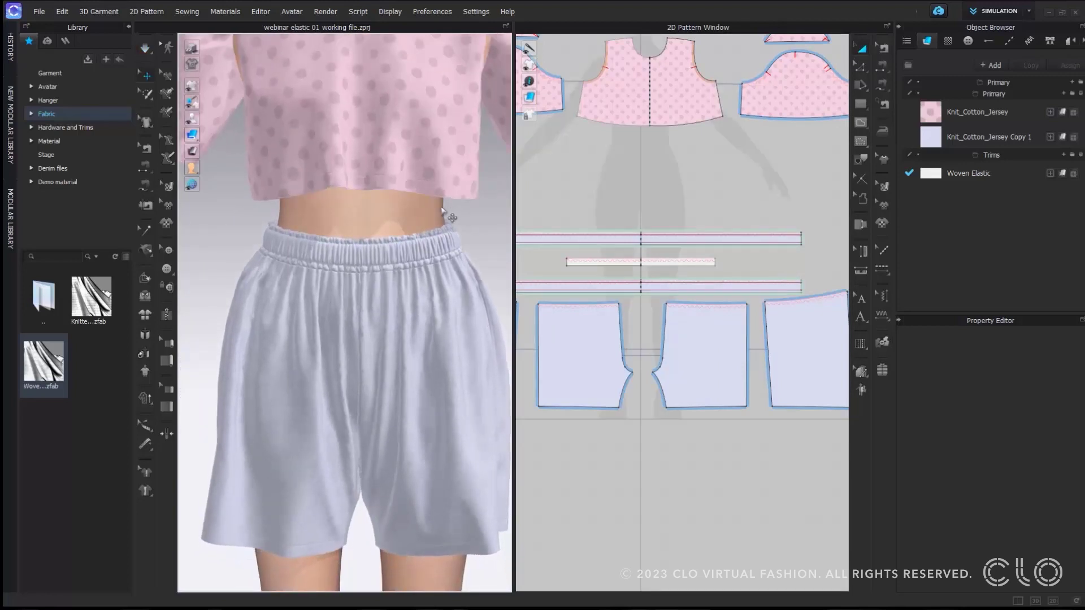
Hide the avatar and flip the normal of the cloned inner waistband so its right side faces inward, simulating the garment
right_click_drag(265, 186, 362, 235)
mouse_move(209, 141)
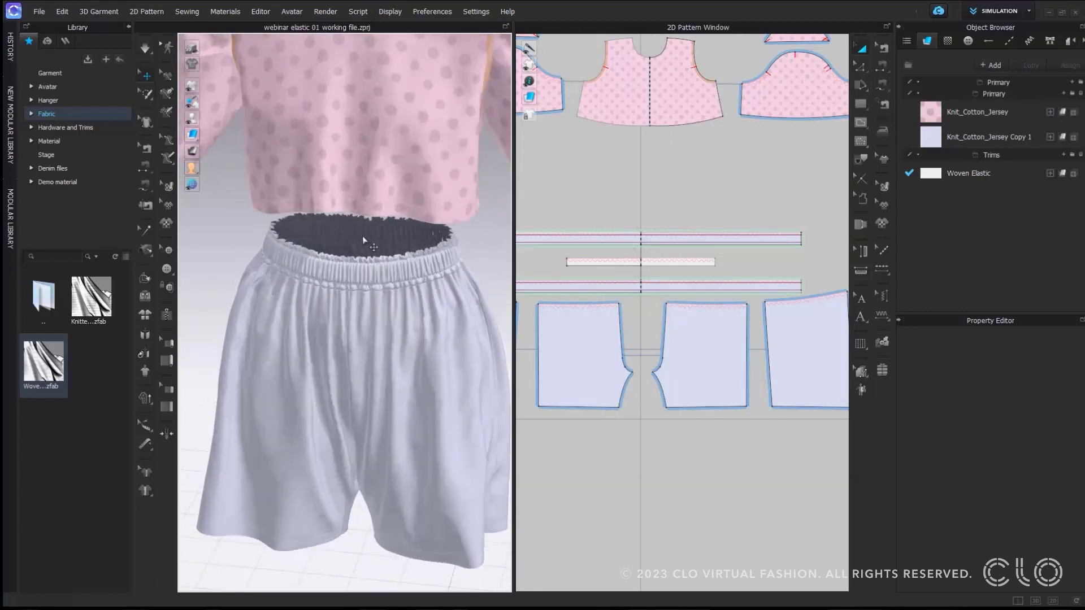
scroll(362, 236, "up", 3)
middle_click_drag(363, 299, 355, 281)
left_click(371, 272)
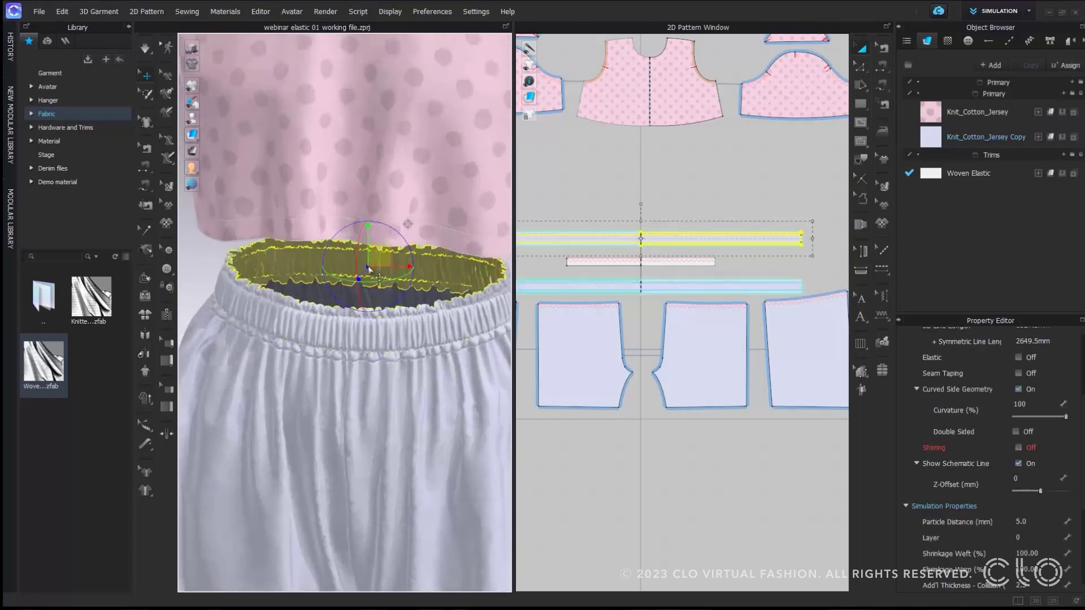
right_click(370, 272)
left_click(405, 141)
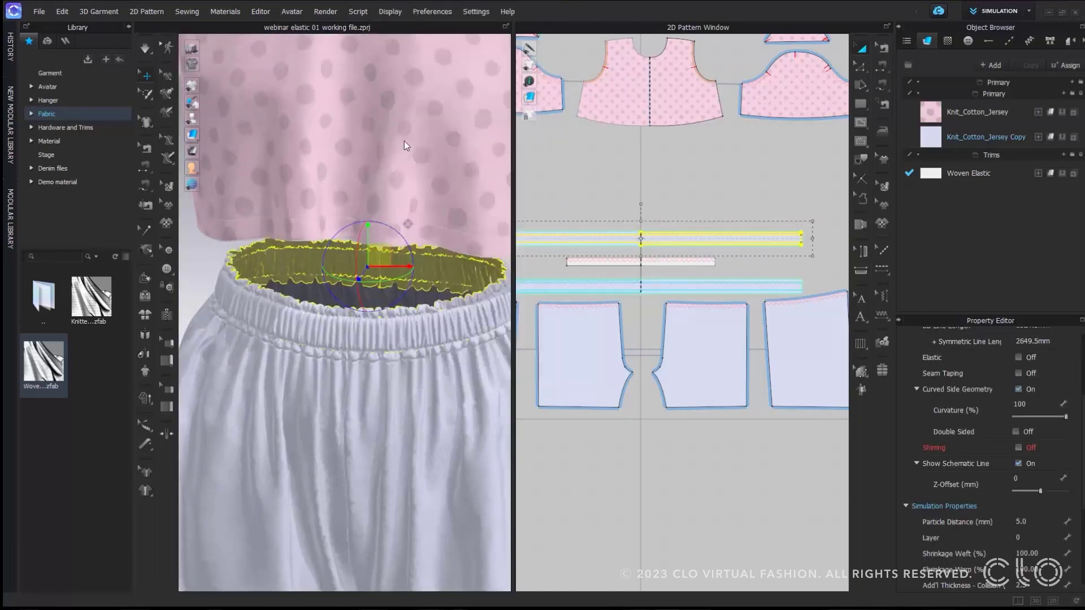
left_click(560, 198)
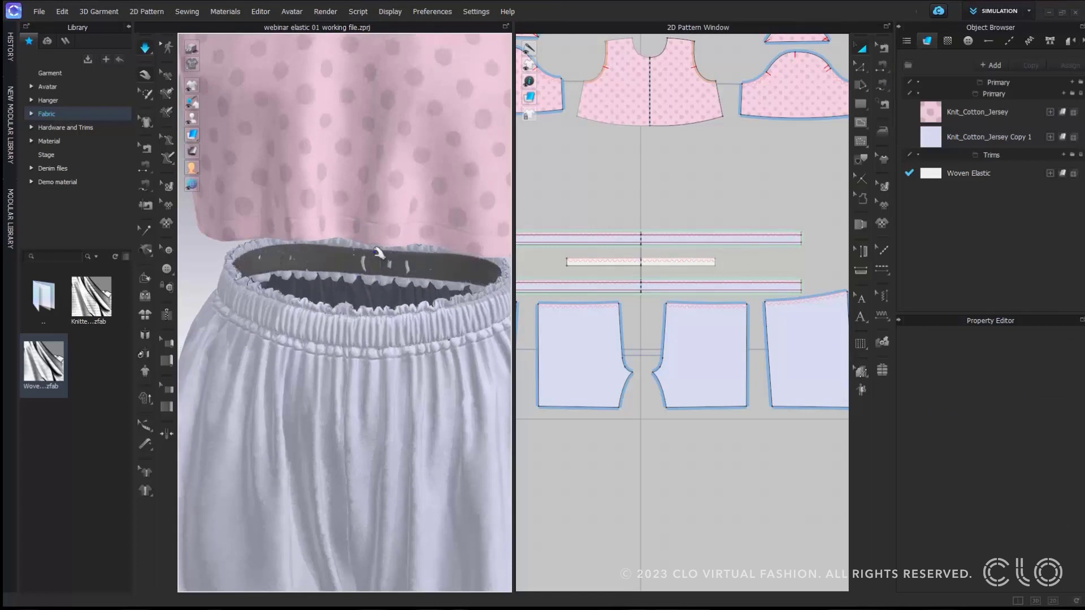
key("w")
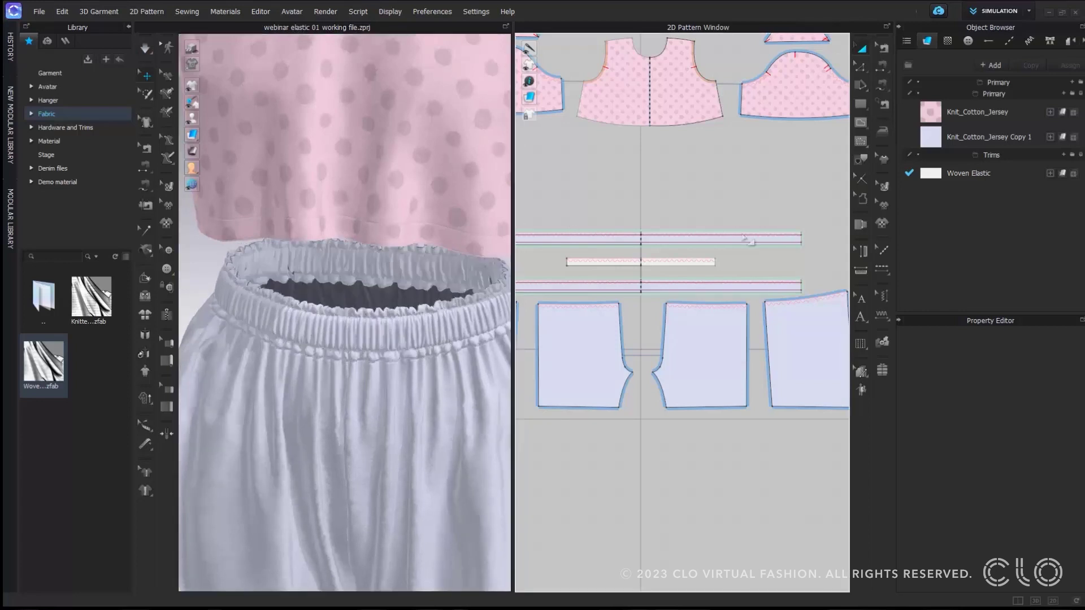
Review the sublayer links between the waistband, elastic strip and cloned waistband, and run the simulation again
left_click(882, 343)
scroll(656, 257, "up", 6)
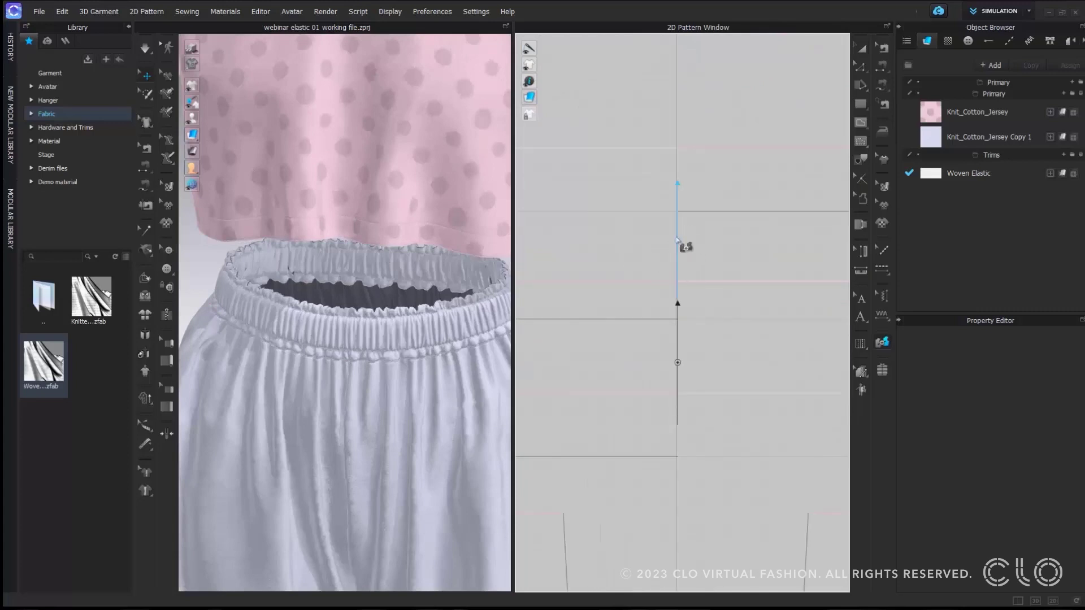
left_click(861, 49)
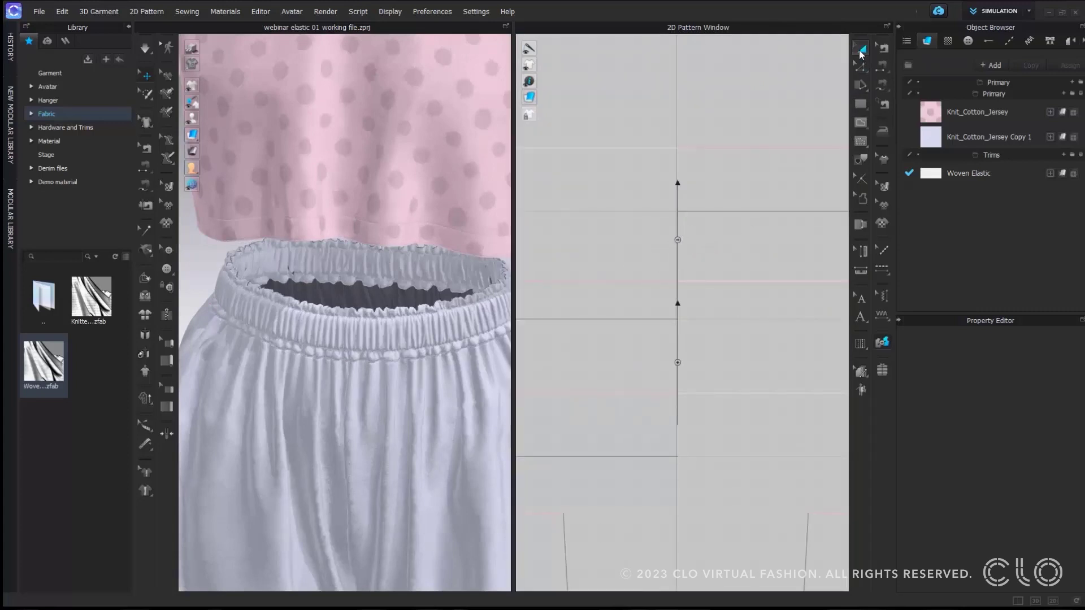
scroll(760, 176, "down", 3)
scroll(750, 148, "down", 4)
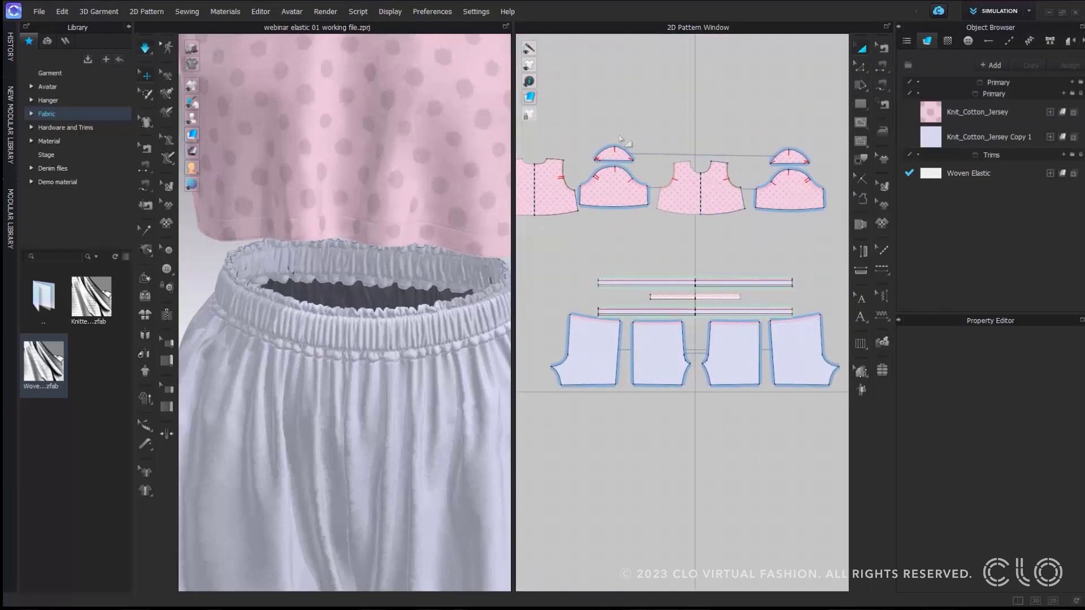
key("space")
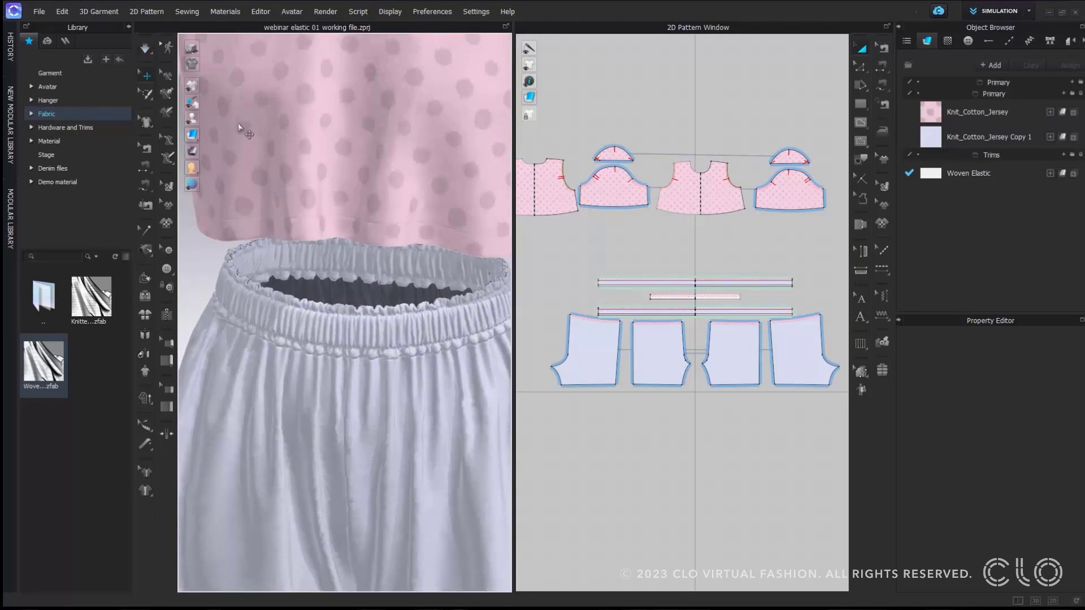
Display the avatar and hide the outer waistband in the 3D view to expose the elastic strip
right_click_drag(204, 123, 346, 189)
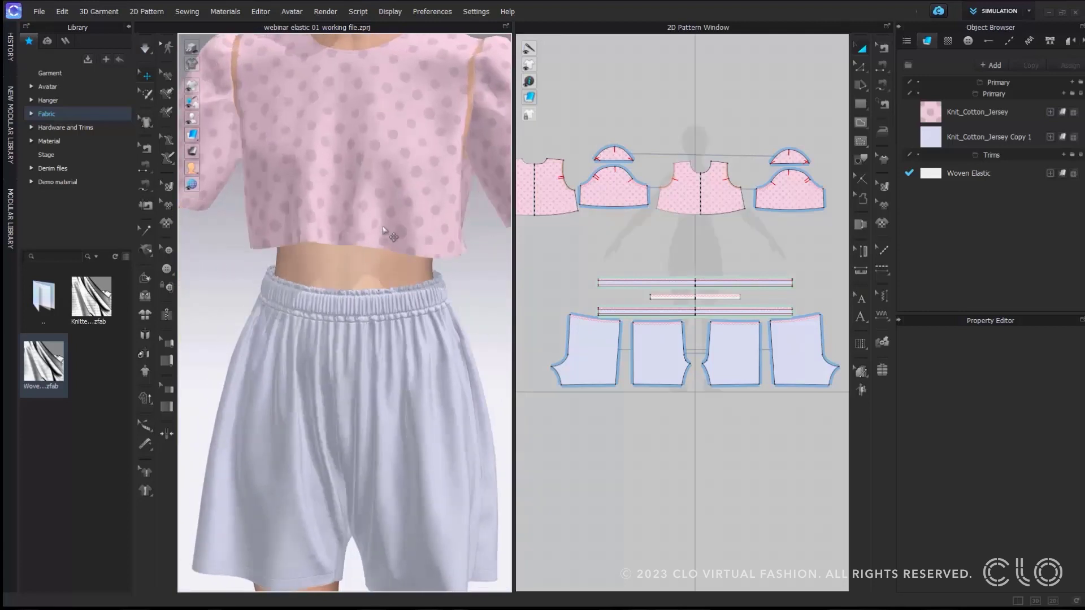
right_click(415, 312)
left_click(461, 331)
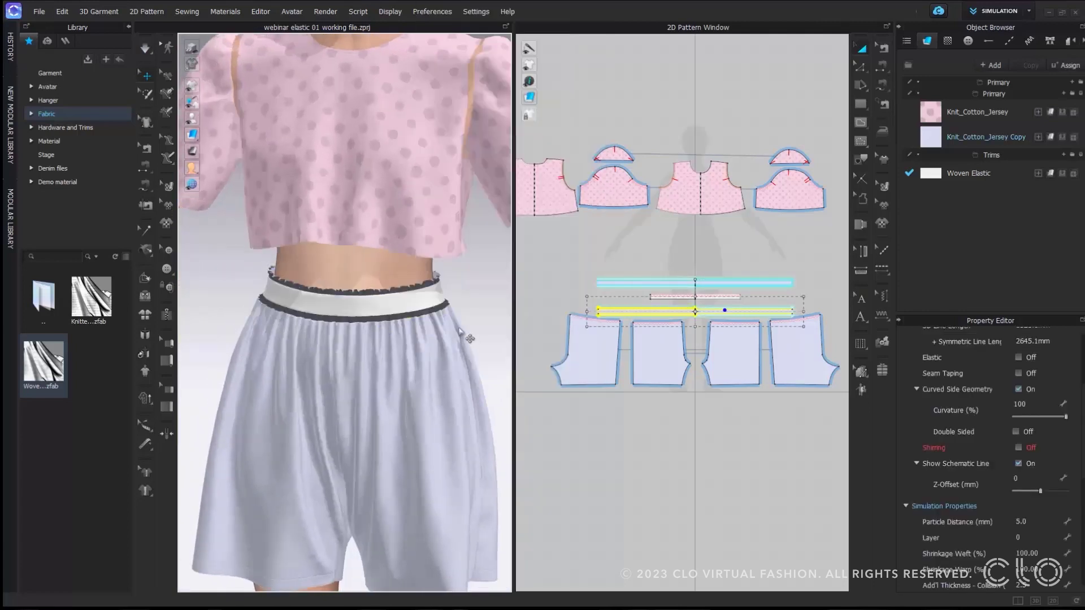
right_click_drag(441, 314, 369, 307)
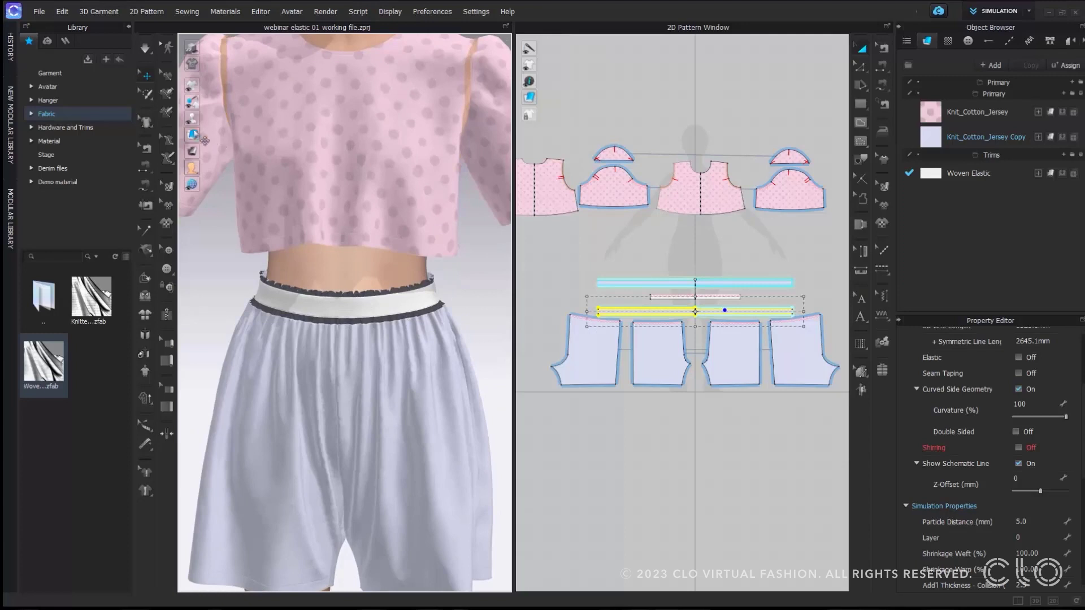
Examine the elastic between the waistband layers with another garment surface display, and show the hidden outer waistband again
mouse_move(208, 138)
scroll(347, 297, "up", 3)
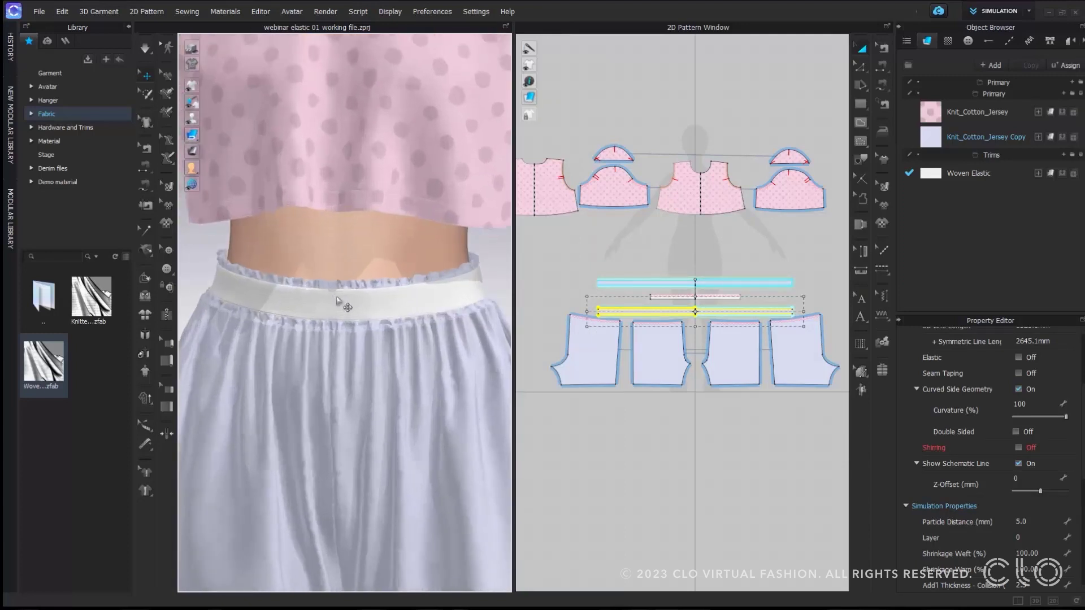
right_click_drag(351, 310, 343, 264)
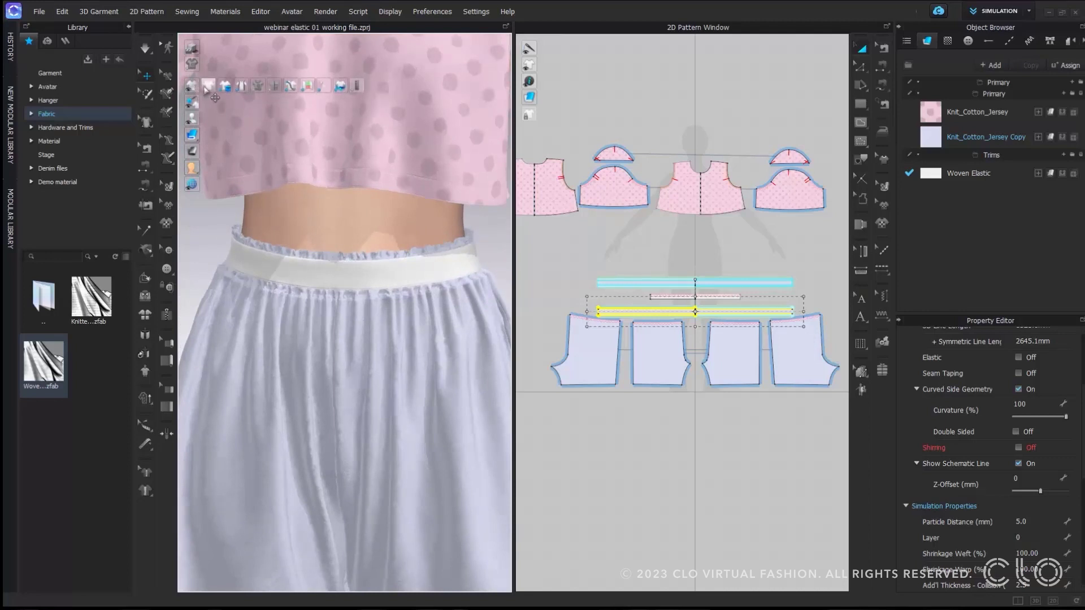
scroll(367, 286, "down", 3)
left_click(497, 273)
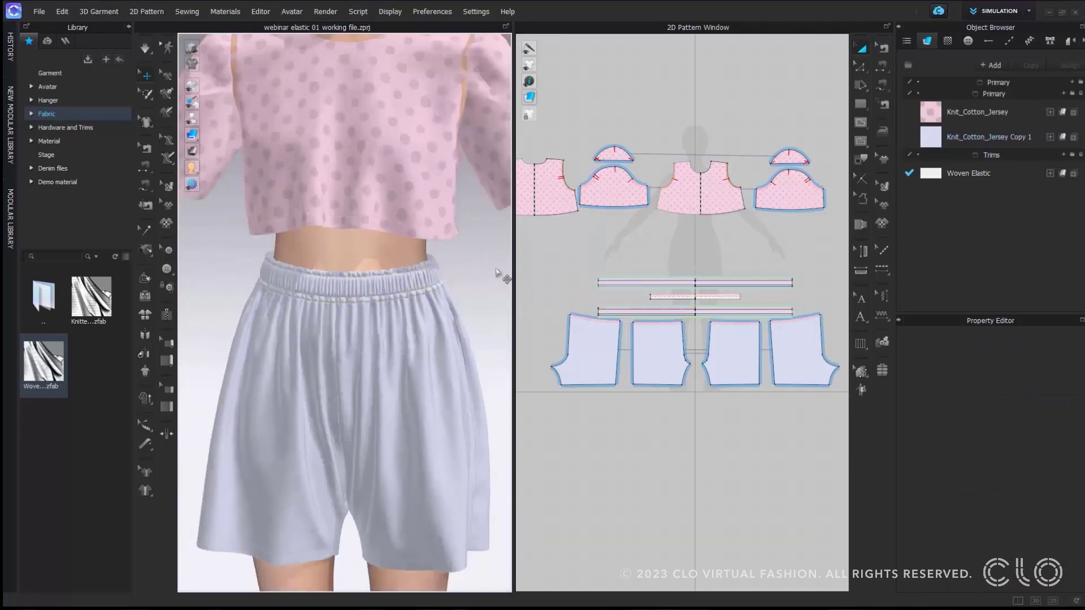
Add a binding of type Under along the bottom hem of the polka-dot top
key("2")
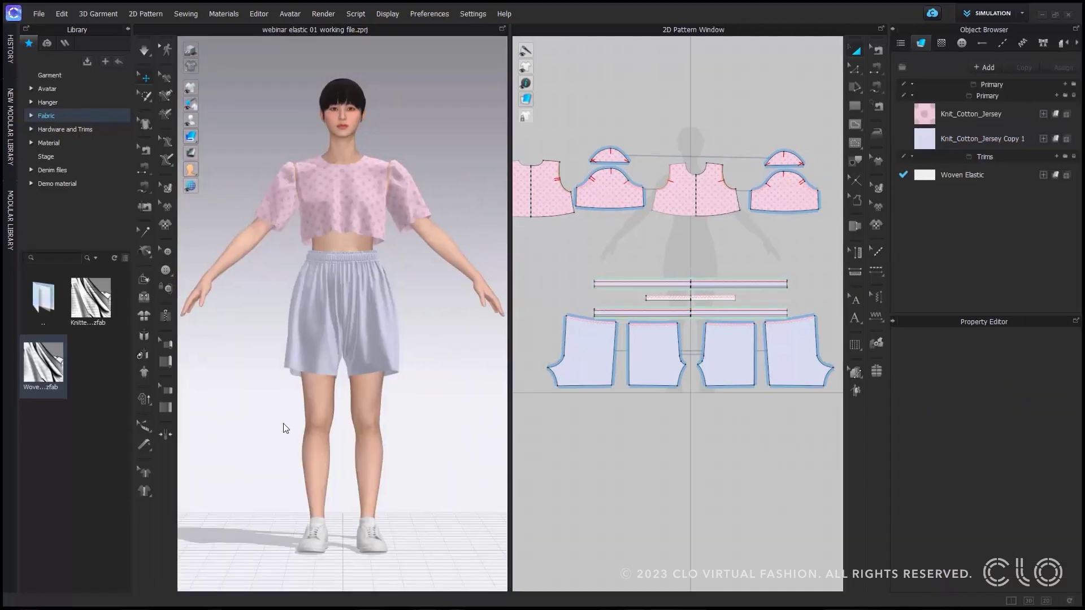
scroll(358, 310, "up", 5)
right_click_drag(359, 310, 366, 268)
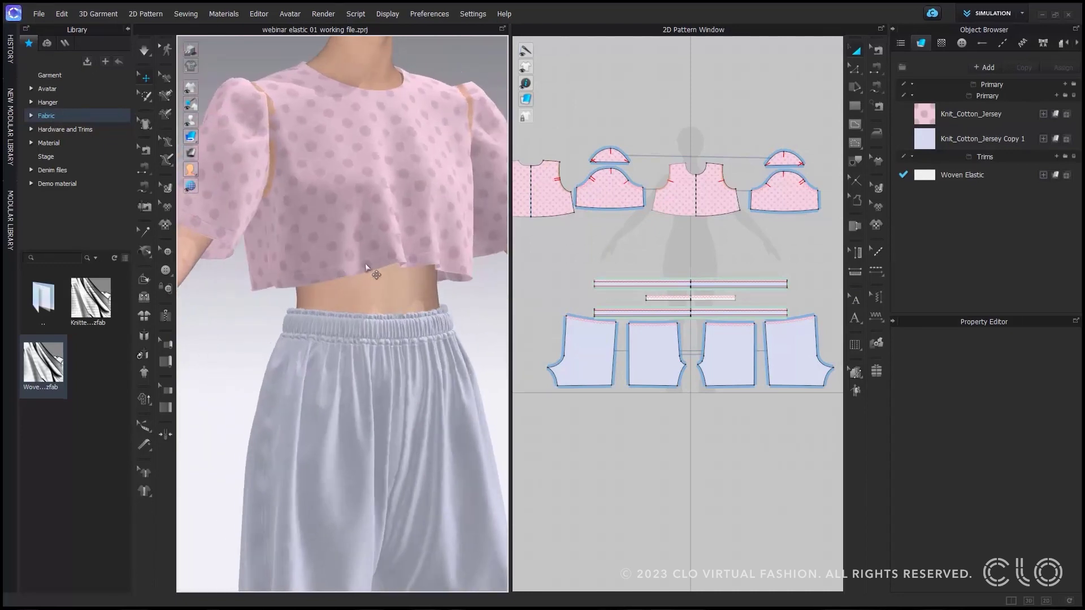
key("z")
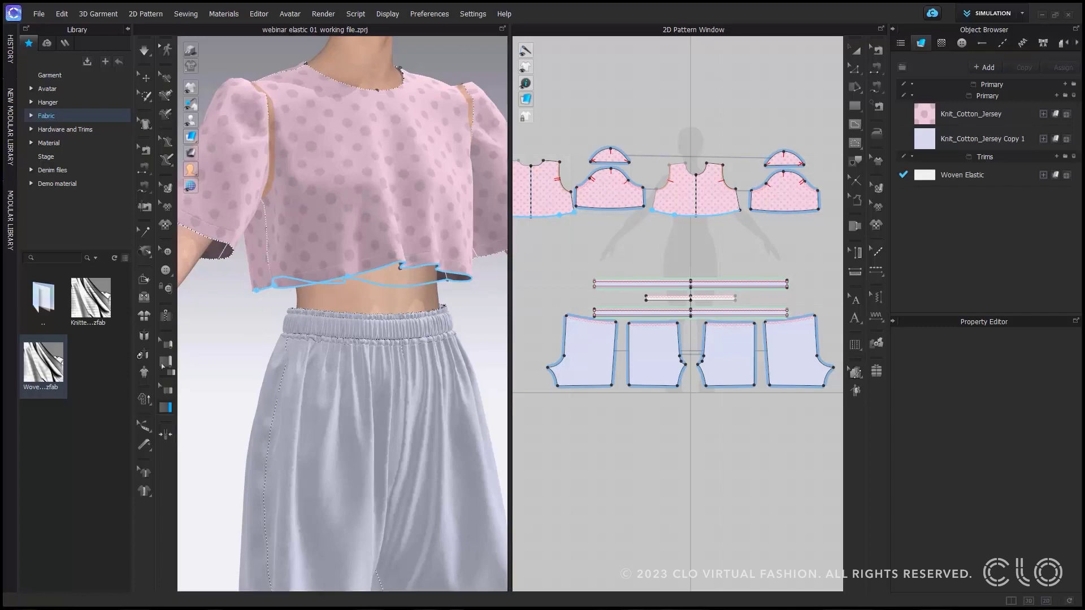
key("Return")
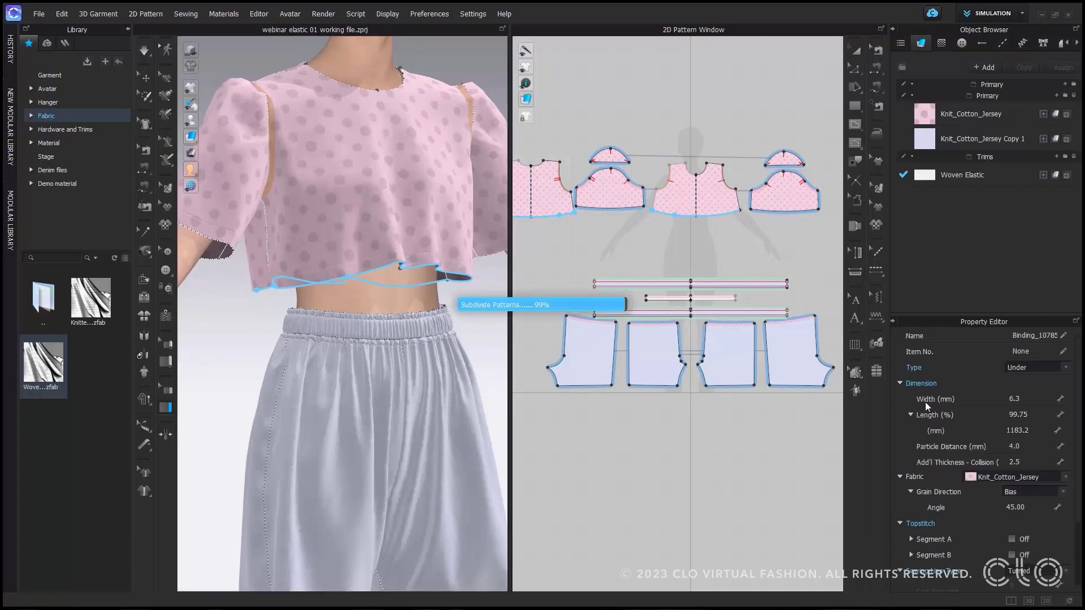
Set the hem binding's width to 20 mm and its fabric to Woven Elastic
double_click(1018, 399)
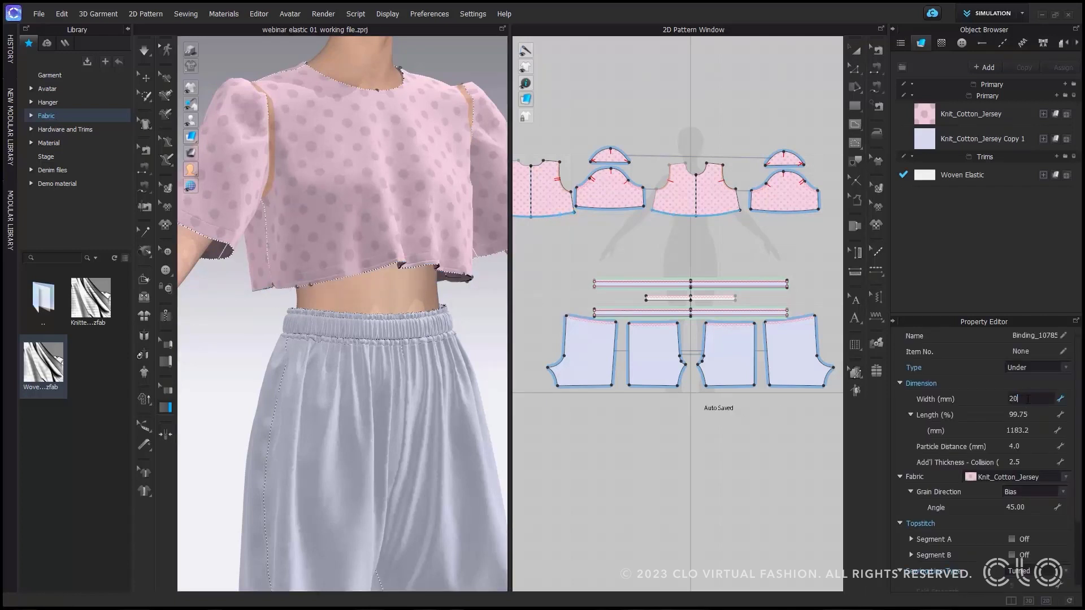
key("Return")
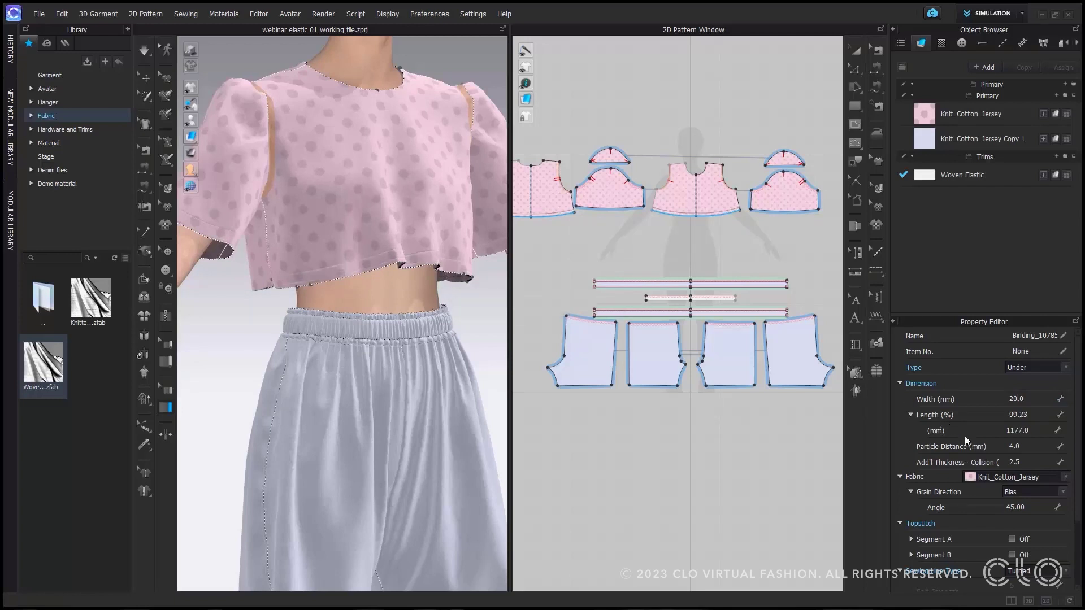
left_click(990, 476)
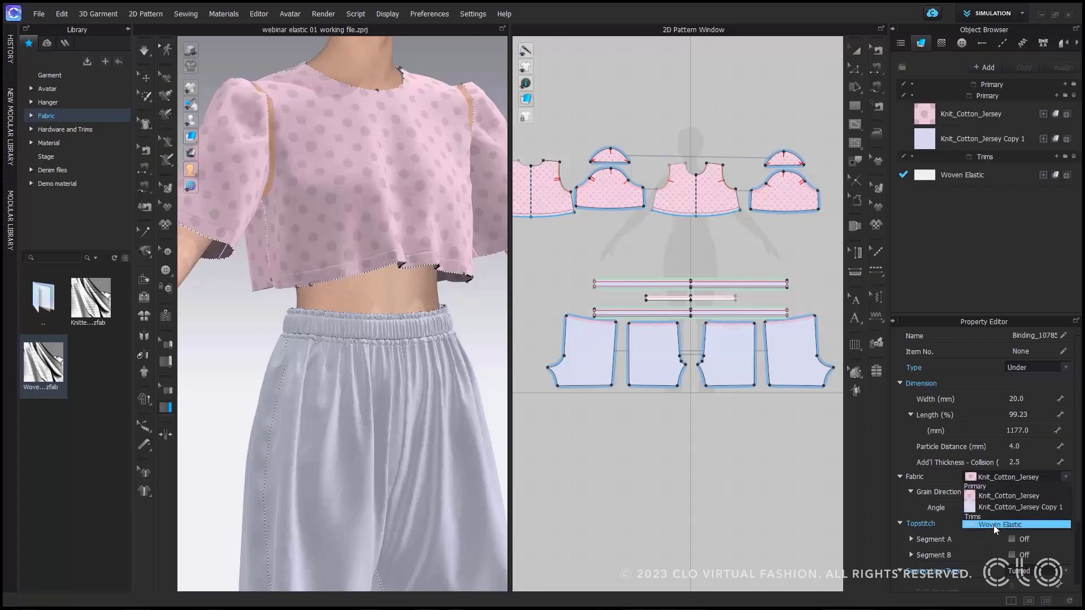
left_click(993, 524)
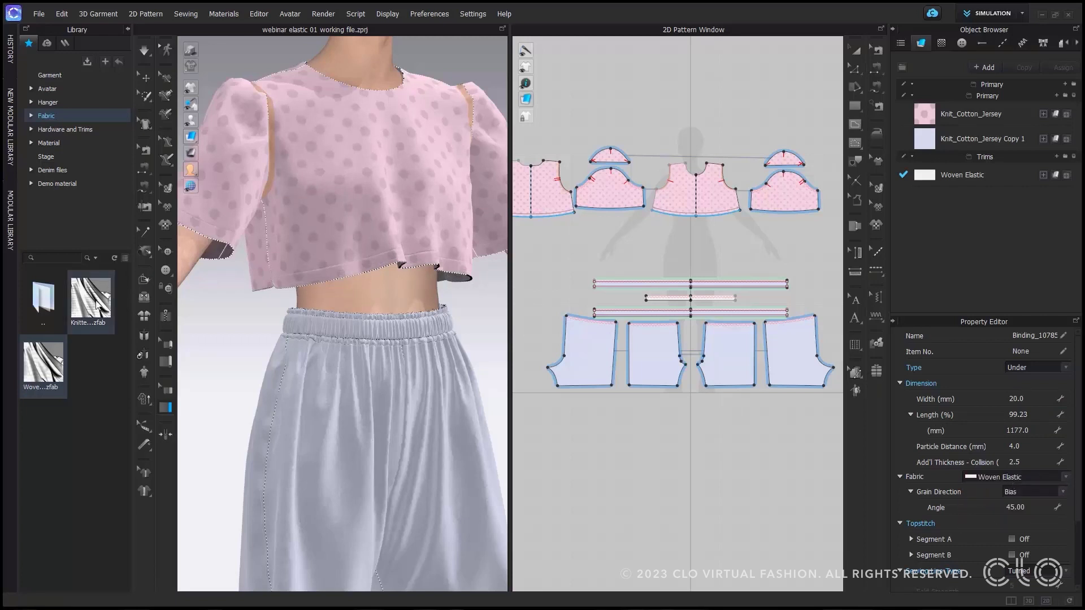
Add the Knitted Elastic fabric from the library to the project's Trims group
left_click_drag(92, 299, 951, 225)
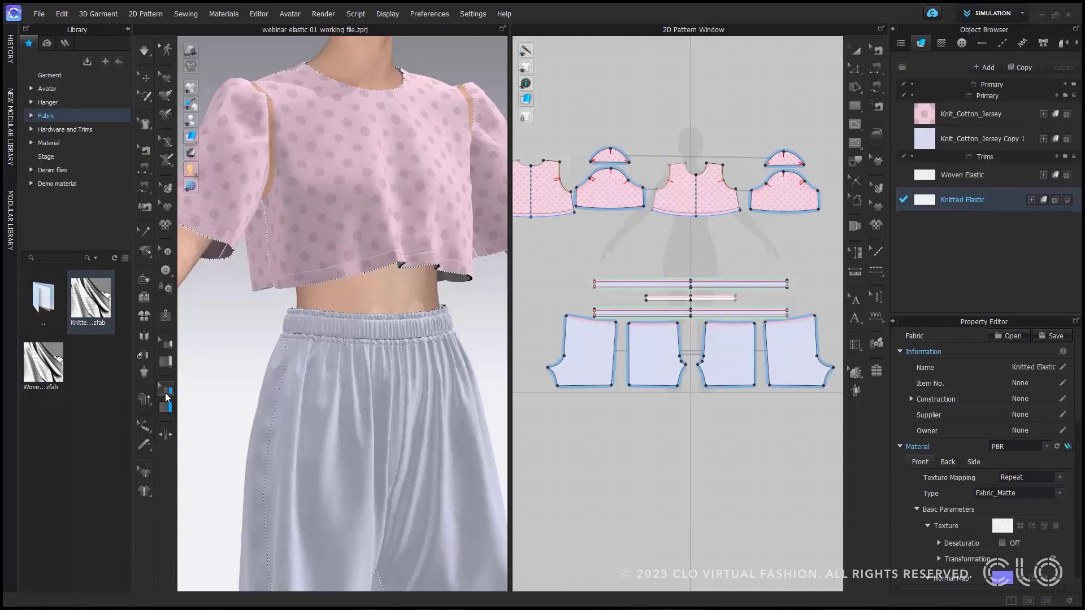
Set the top's hem binding to the Knitted Elastic fabric with a Weft grain direction
left_click(339, 276)
left_click(1028, 480)
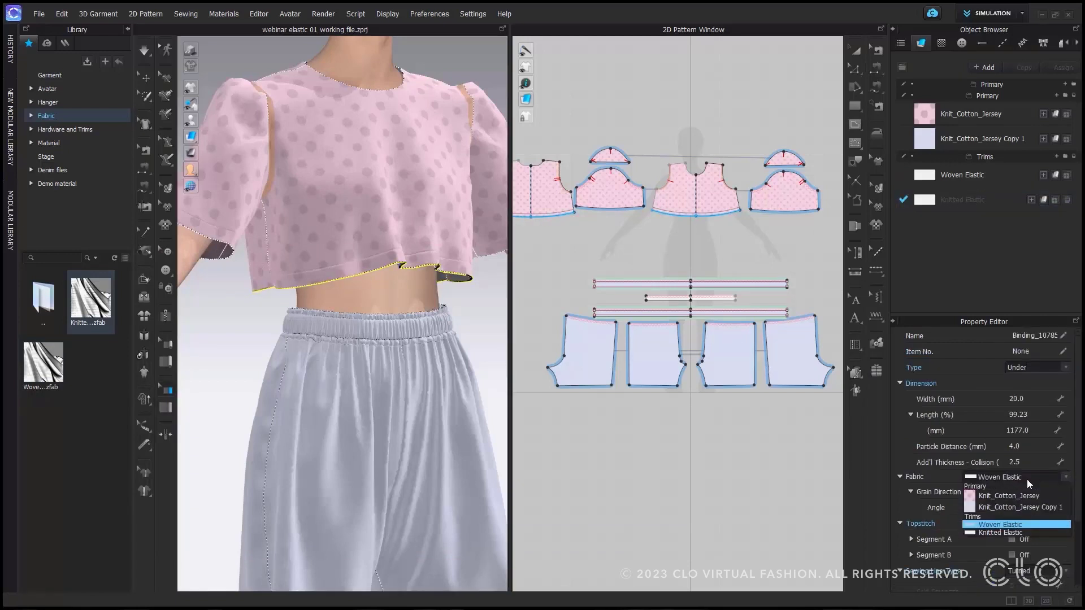
left_click(1007, 532)
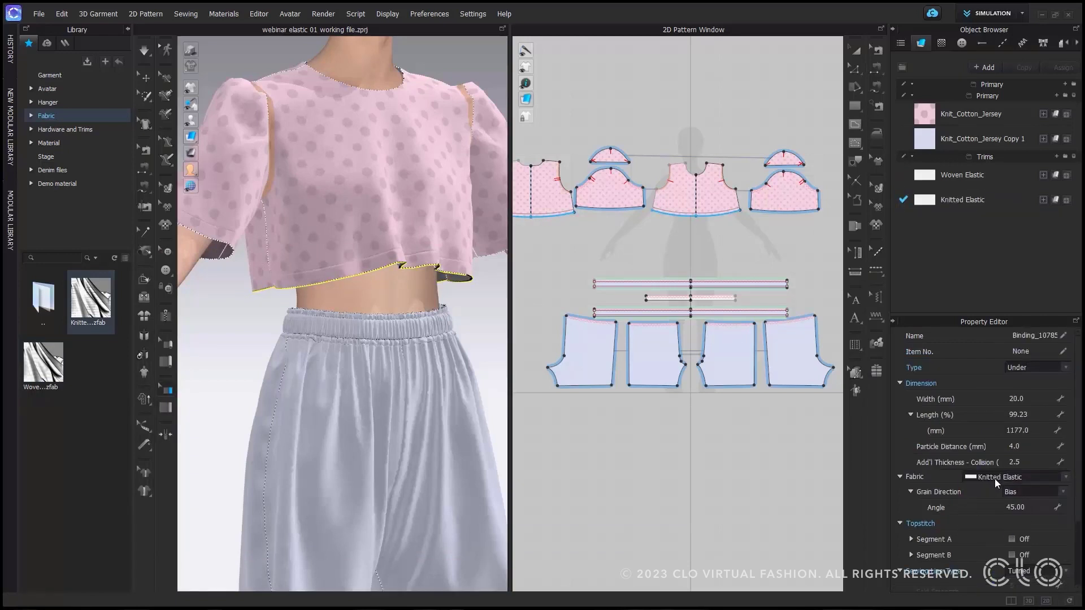
left_click(1030, 491)
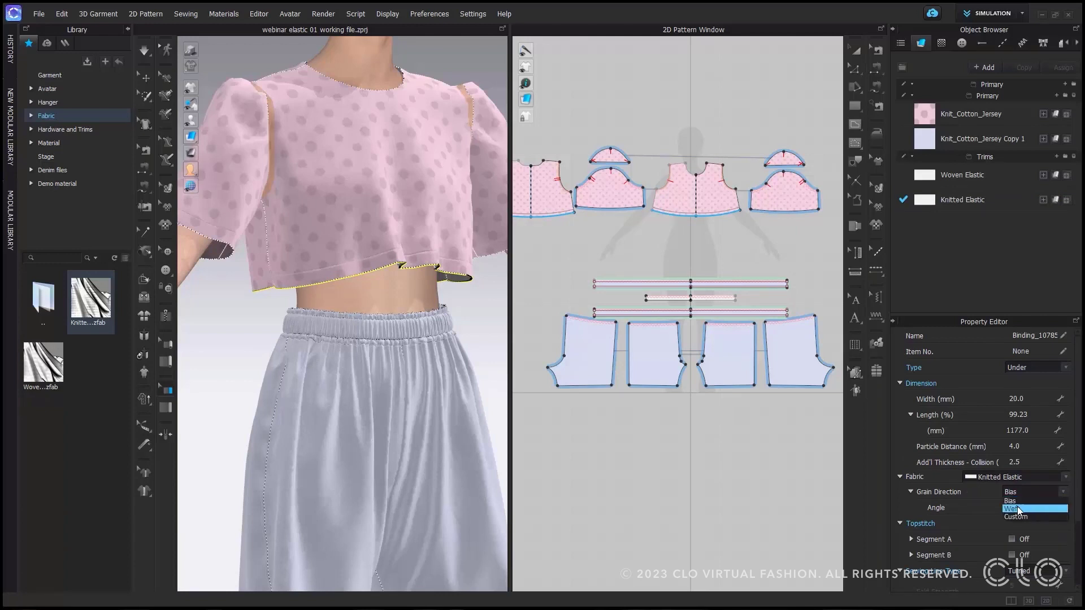
left_click(1022, 511)
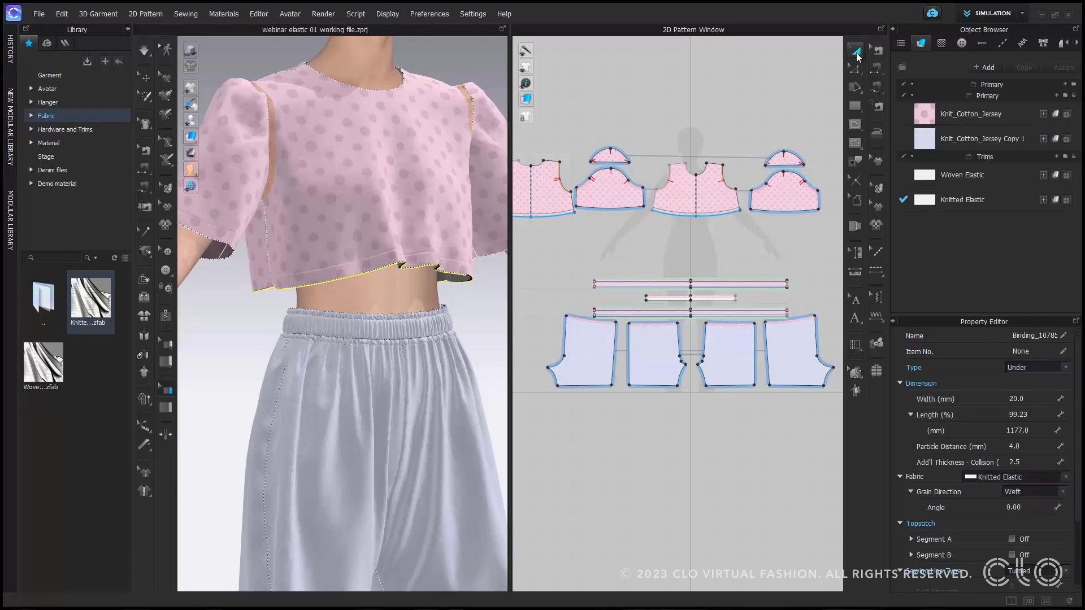
scroll(417, 259, "up", 3)
key("Escape")
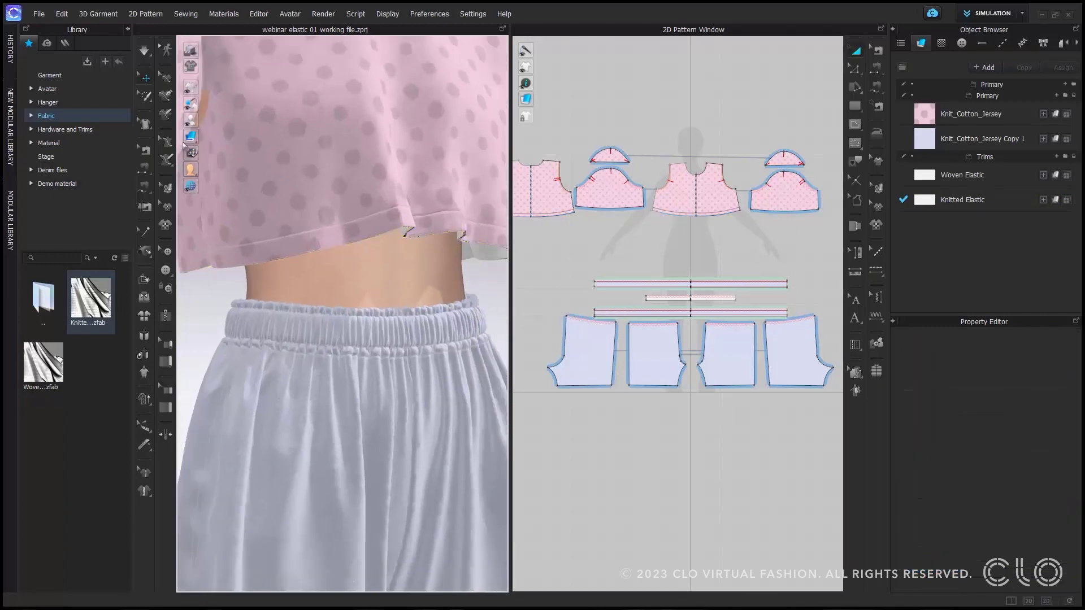
Measure the avatar's body circumference around the level of the top's hem
right_click_drag(438, 266, 390, 252)
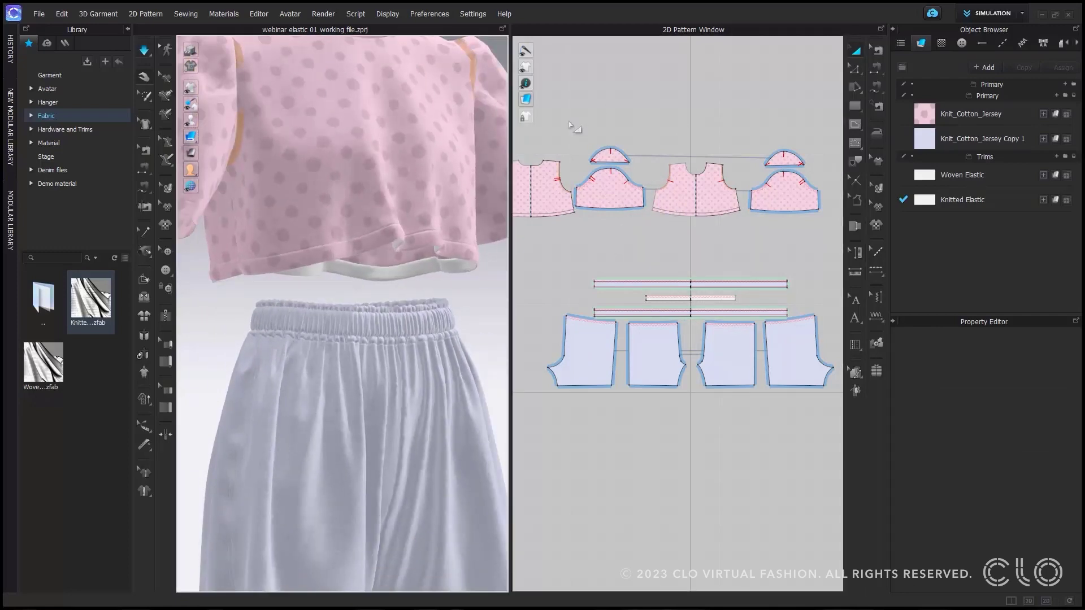
scroll(226, 127, "down", 5)
left_click(144, 427)
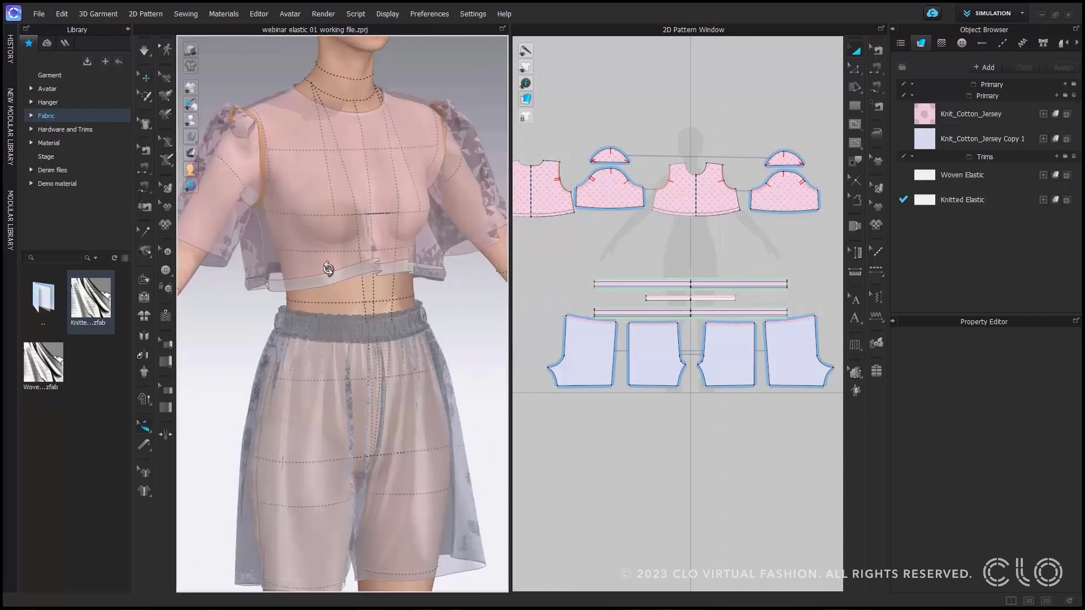
left_click(348, 250)
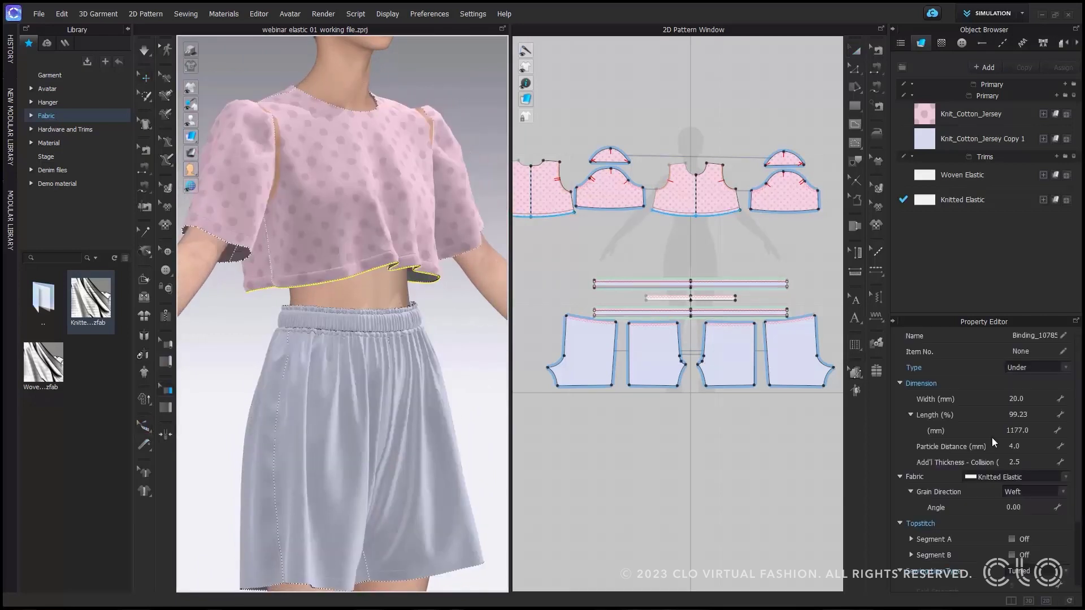
Set the hem binding's length to 660 mm and simulate the garment
left_click(1025, 431)
type("660")
key("Return")
left_click(202, 362)
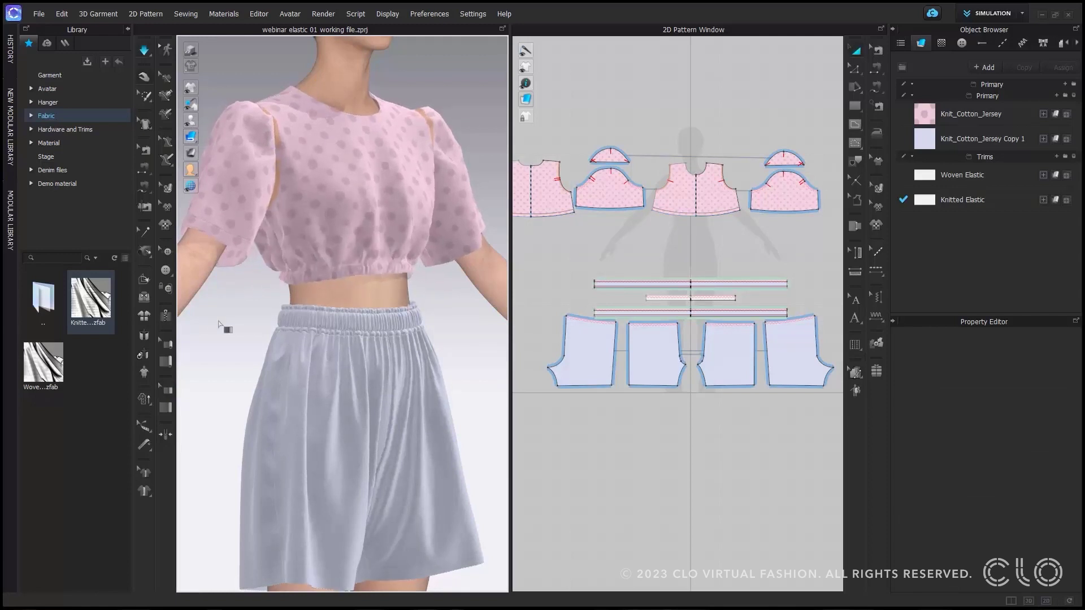
Hide the avatar and set the particle distance of the top's front panel to 5 mm
scroll(396, 300, "up", 5)
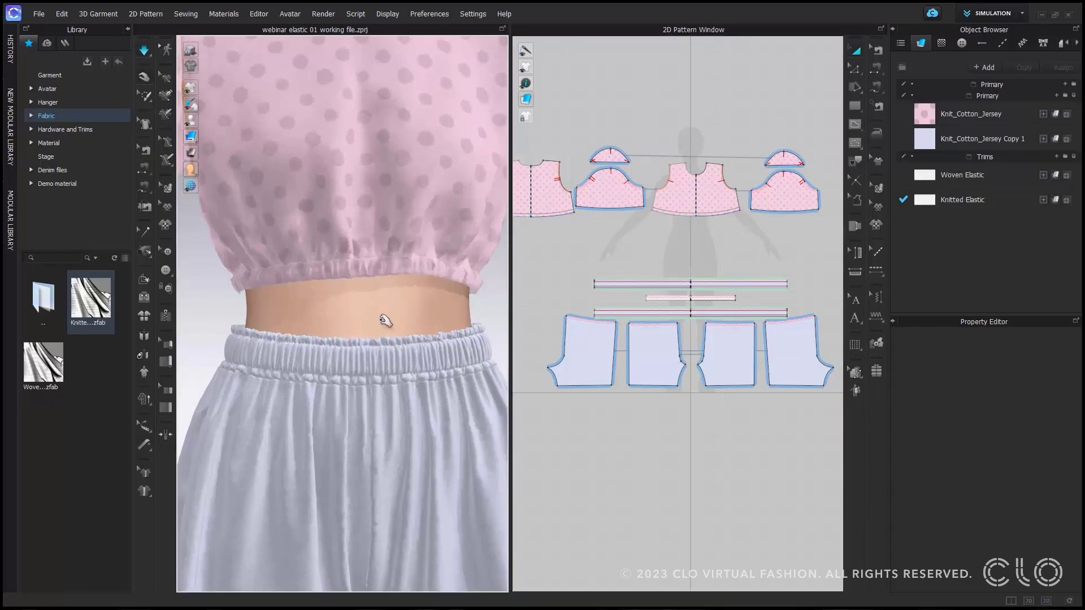
left_click(190, 120)
left_click(356, 287)
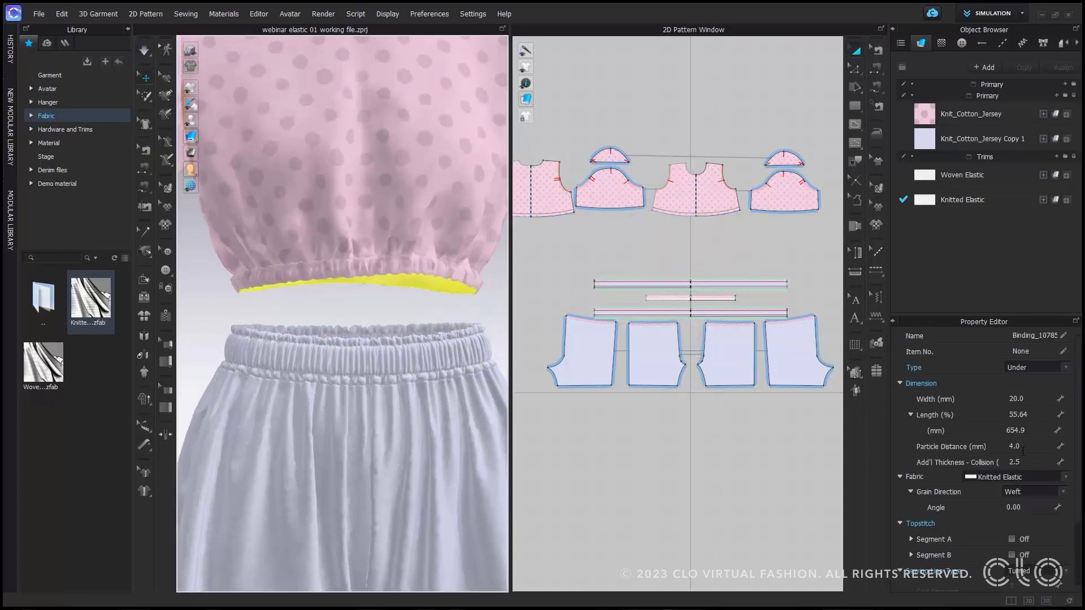
left_click(315, 190)
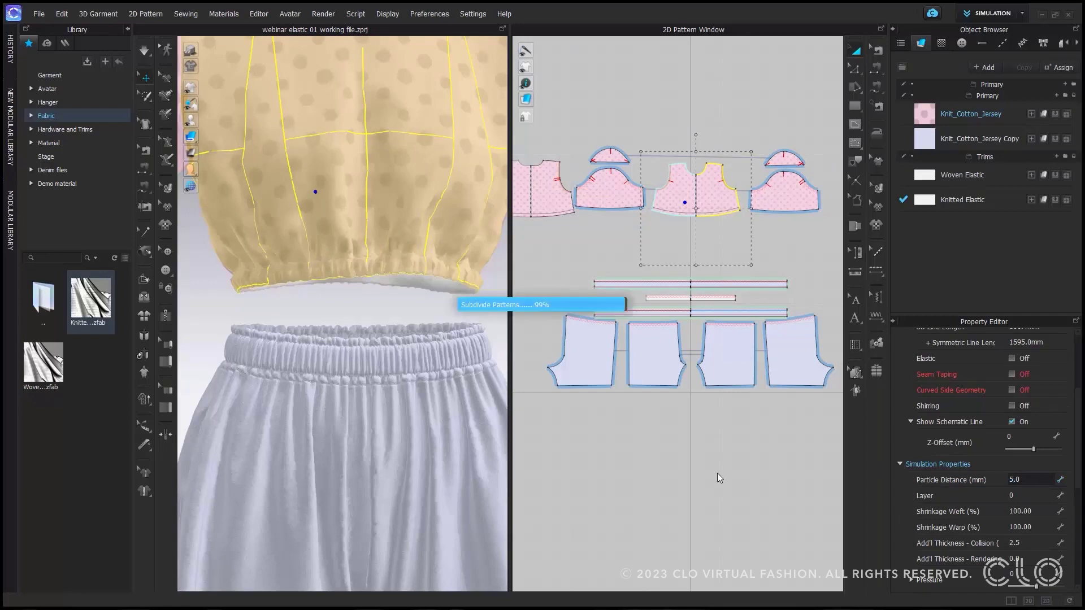
left_click(700, 466)
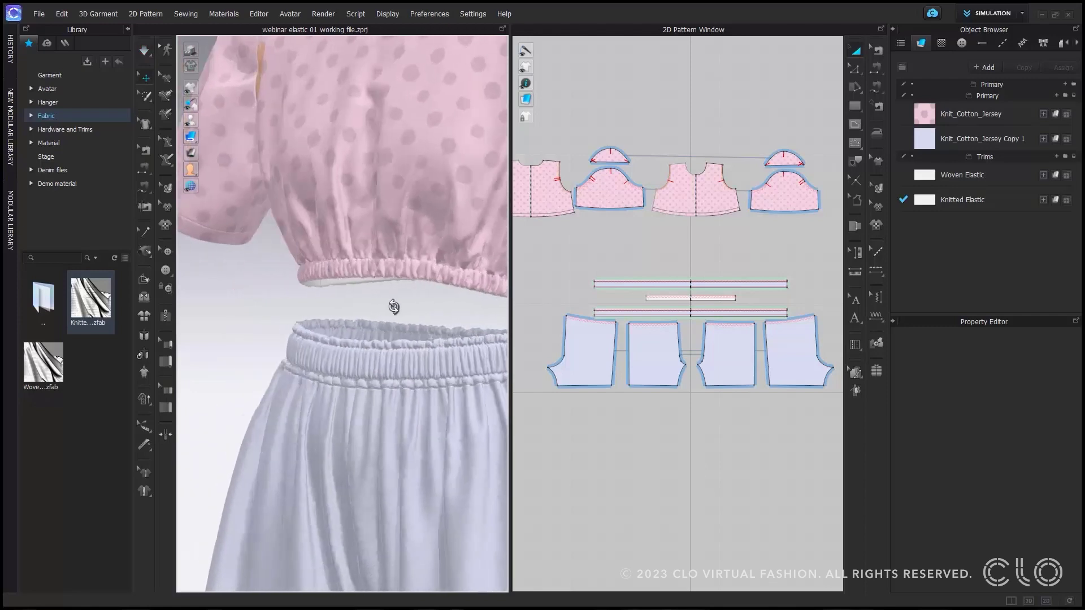
Turn on Shirring for the hem edges of the top's front and back panels and simulate the gathers
left_click(855, 69)
scroll(716, 207, "up", 5)
scroll(717, 208, "down", 5)
left_click(594, 314)
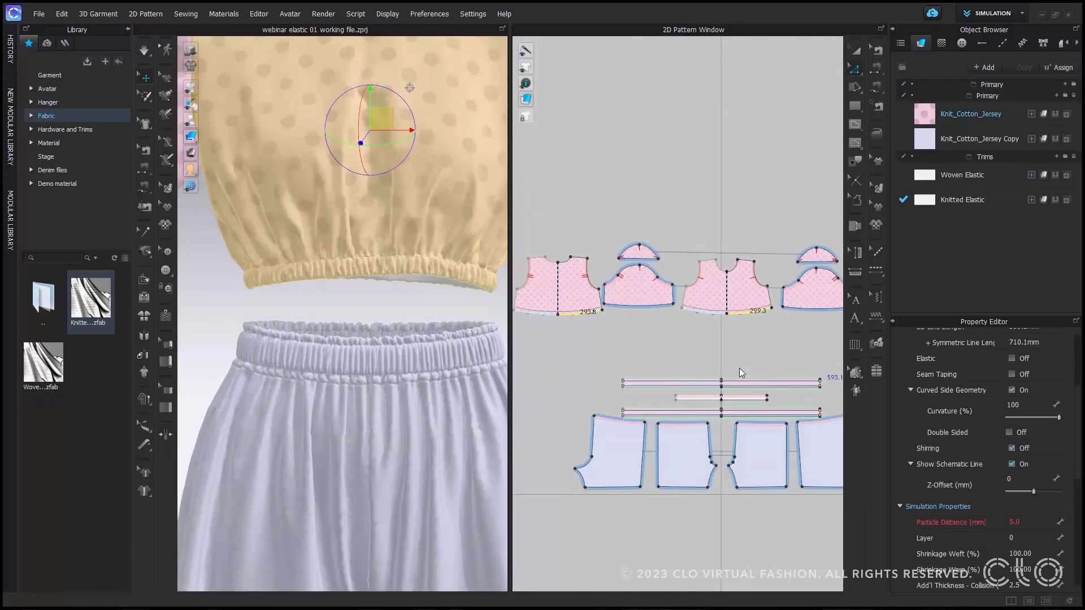
key("a")
left_click(415, 340)
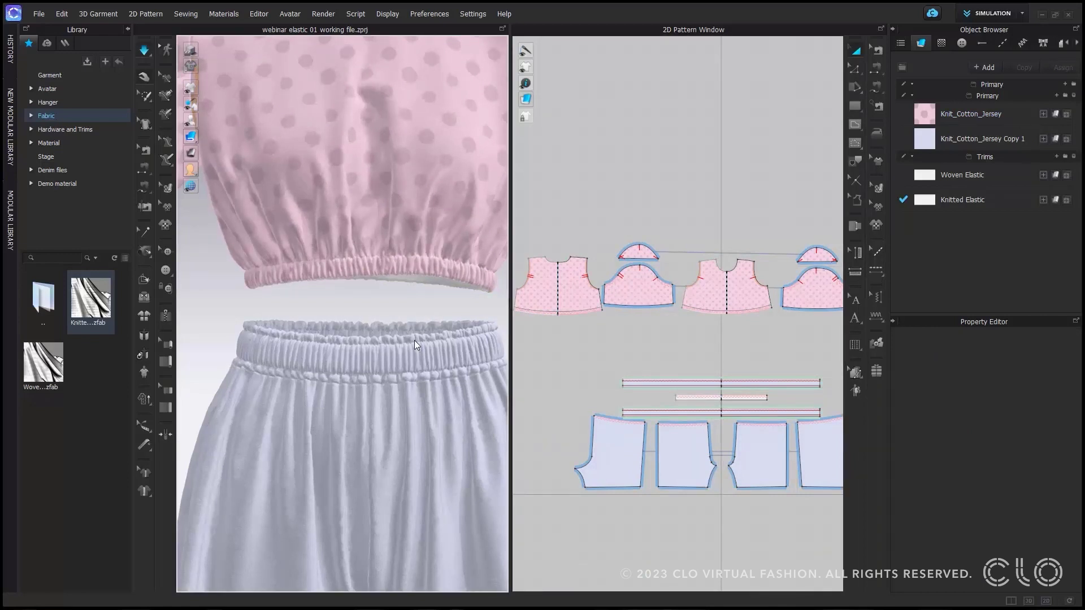
scroll(415, 340, "down", 3)
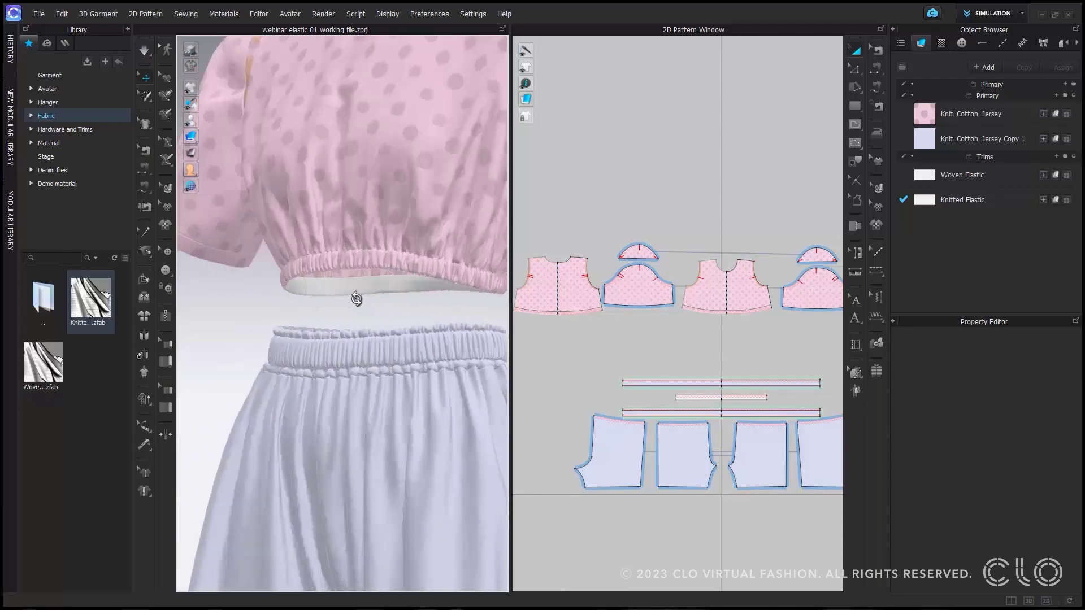
Set the Knitted Elastic fabric's color to pink D7B9C5 by sampling the polka-dot top with the eyedropper
left_click(950, 210)
scroll(989, 452, "down", 5)
left_click(1055, 564)
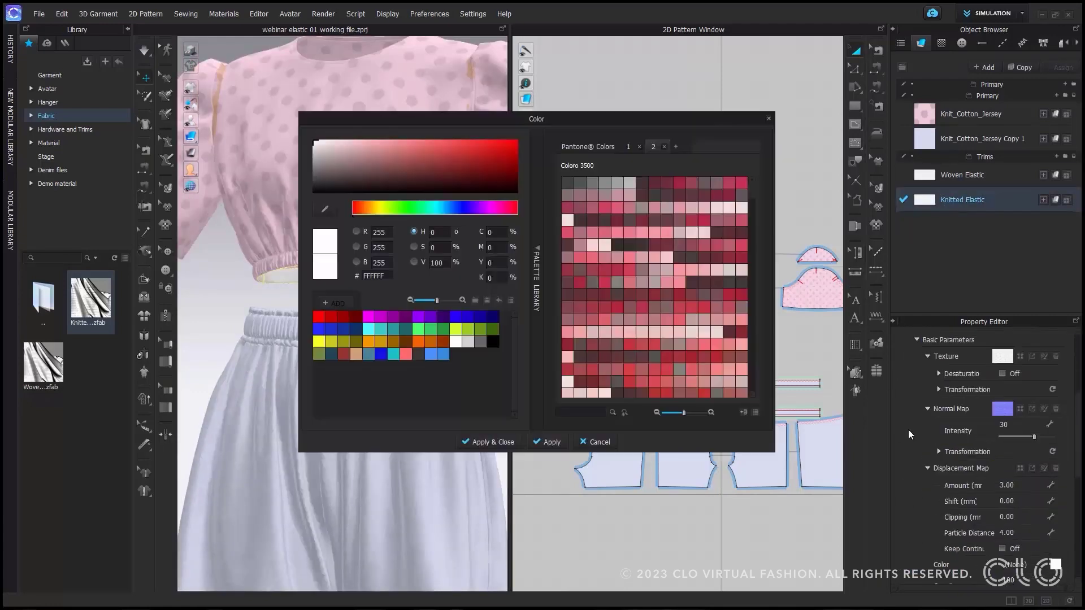
left_click(420, 156)
left_click_drag(423, 119, 511, 131)
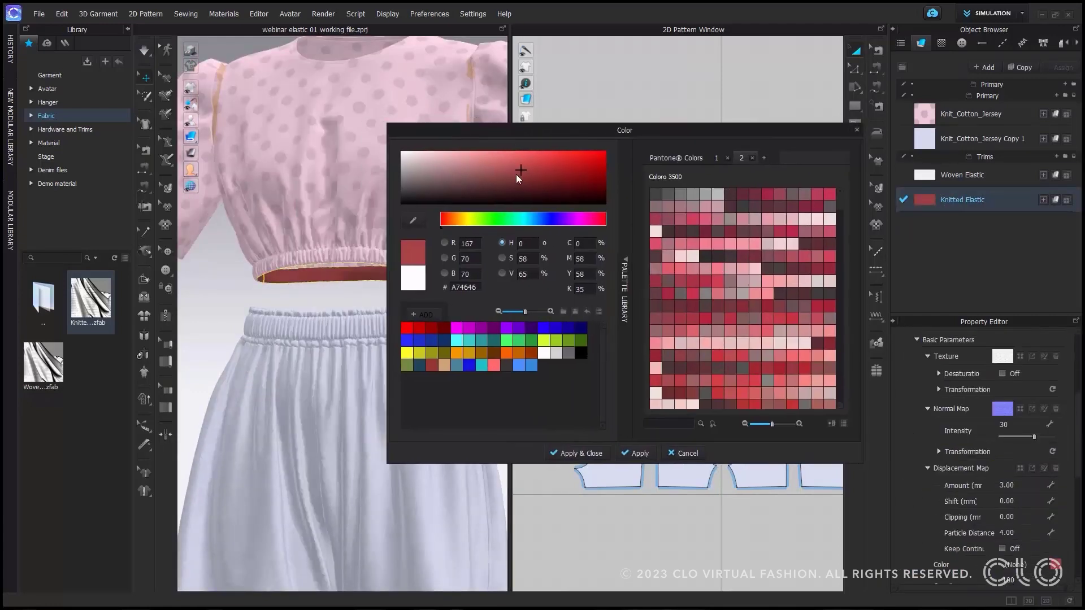
left_click(468, 181)
left_click(448, 170)
left_click(413, 222)
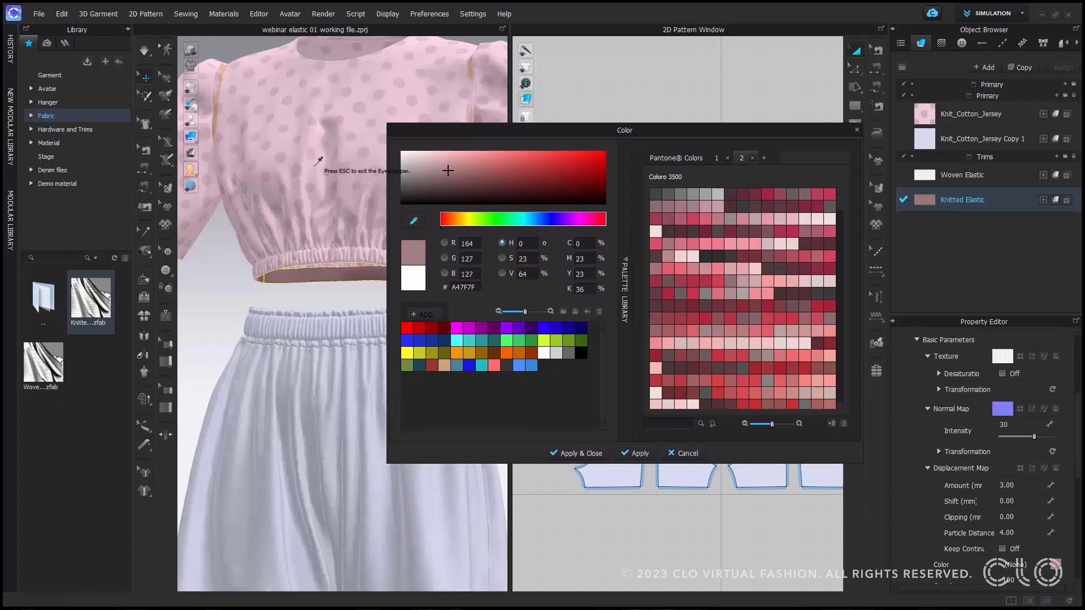
left_click(315, 164)
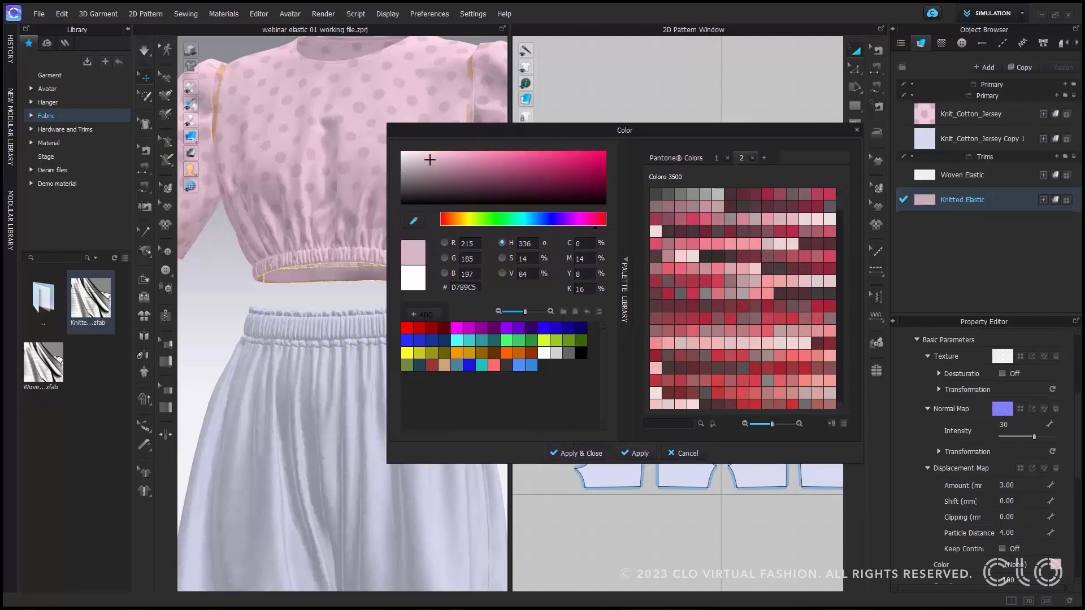
left_click(576, 454)
left_click(802, 101)
Show the avatar again and bring the top's sleeve opening into close view
right_click_drag(327, 310, 361, 312)
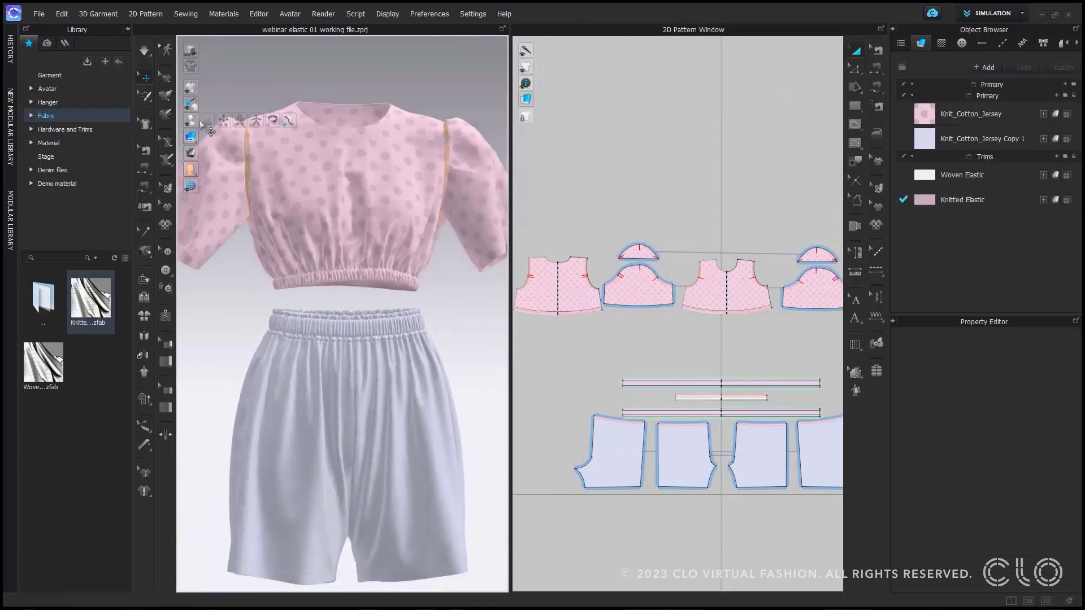
left_click(191, 120)
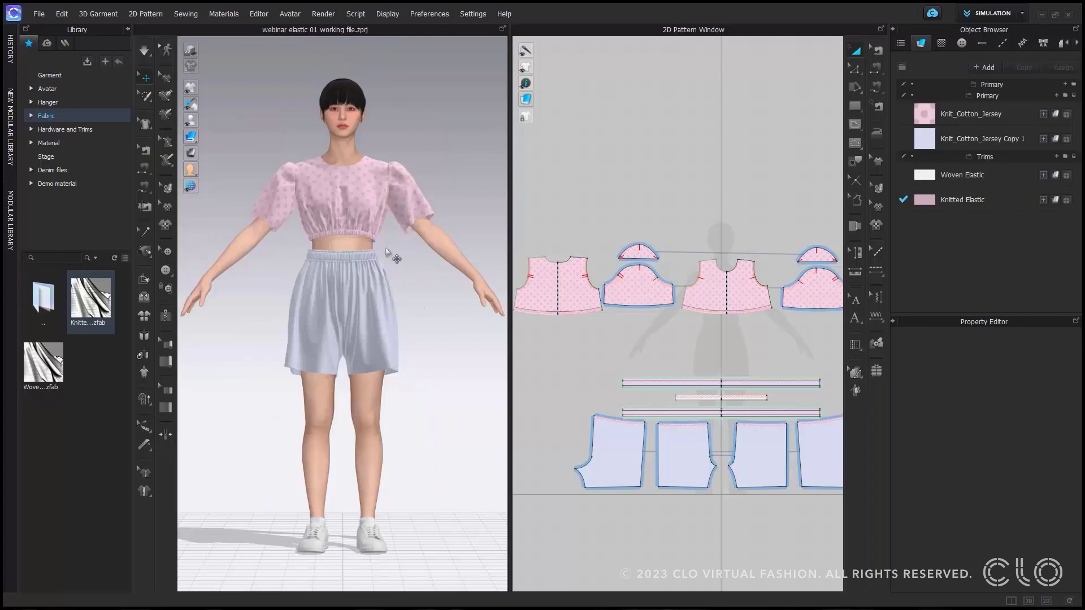
scroll(373, 394, "up", 10)
scroll(374, 393, "up", 3)
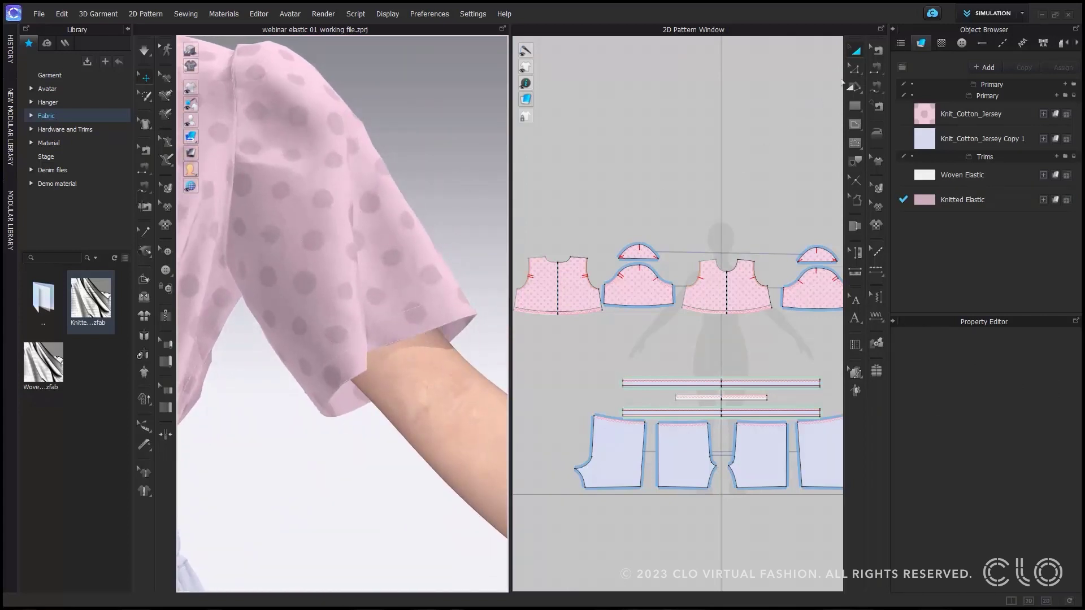
Extend the sleeve pattern's hem outline by 20 mm with an internal line created along the original hem
left_click(855, 68)
scroll(624, 285, "up", 5)
scroll(661, 401, "down", 1)
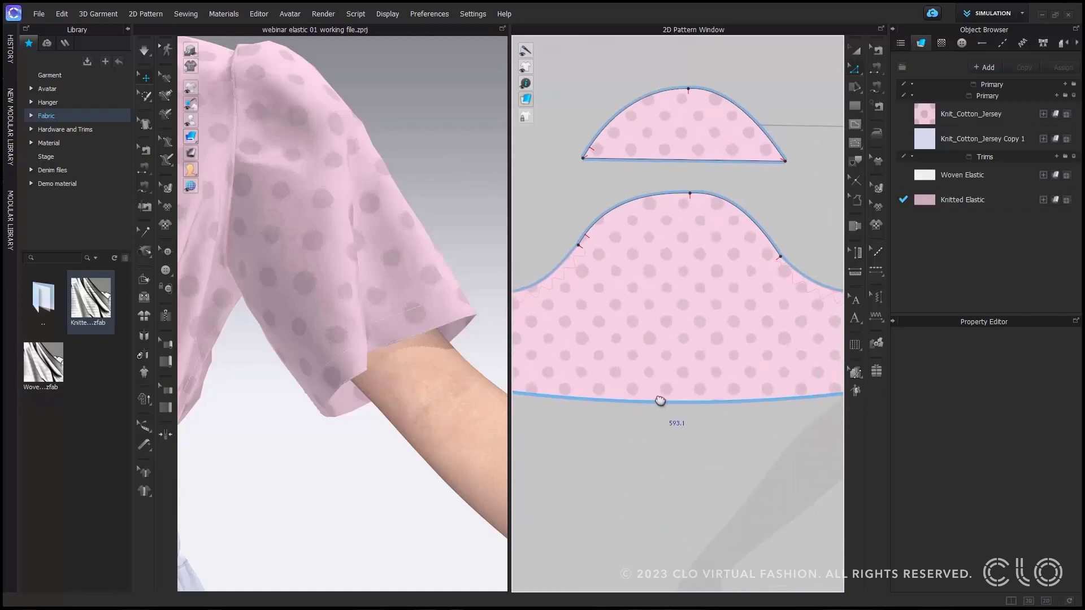
left_click(661, 401)
right_click(660, 401)
left_click(673, 373)
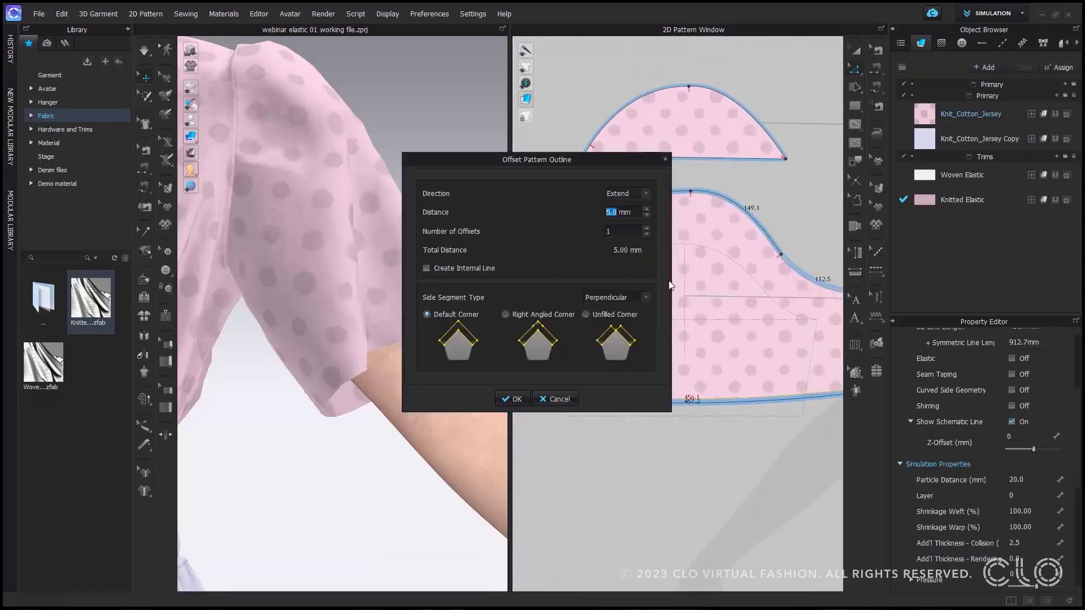
type("20")
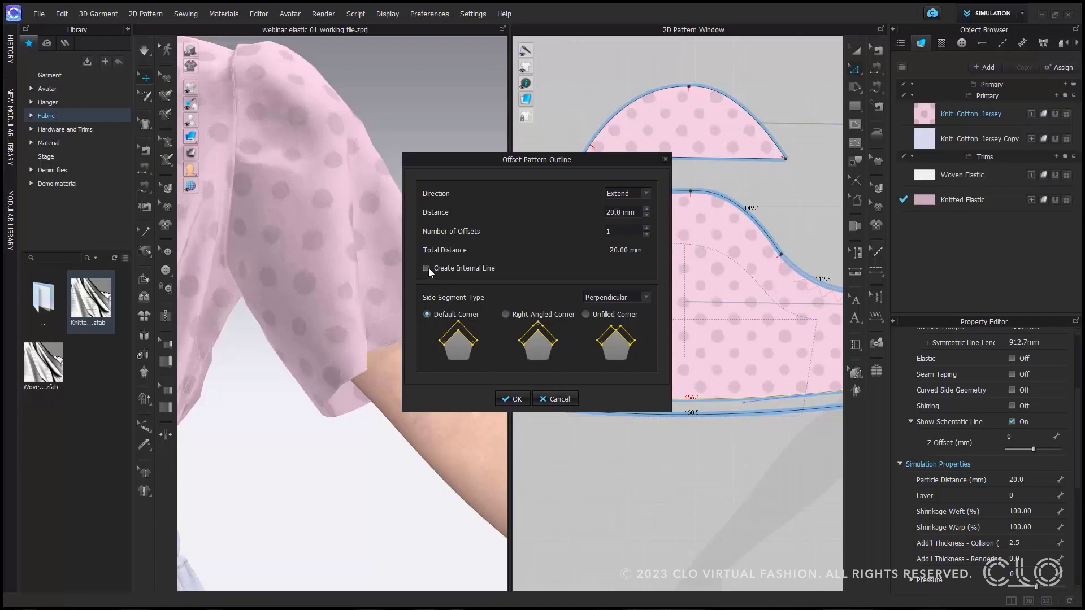
left_click(592, 300)
left_click(593, 322)
left_click(517, 400)
scroll(685, 450, "down", 3)
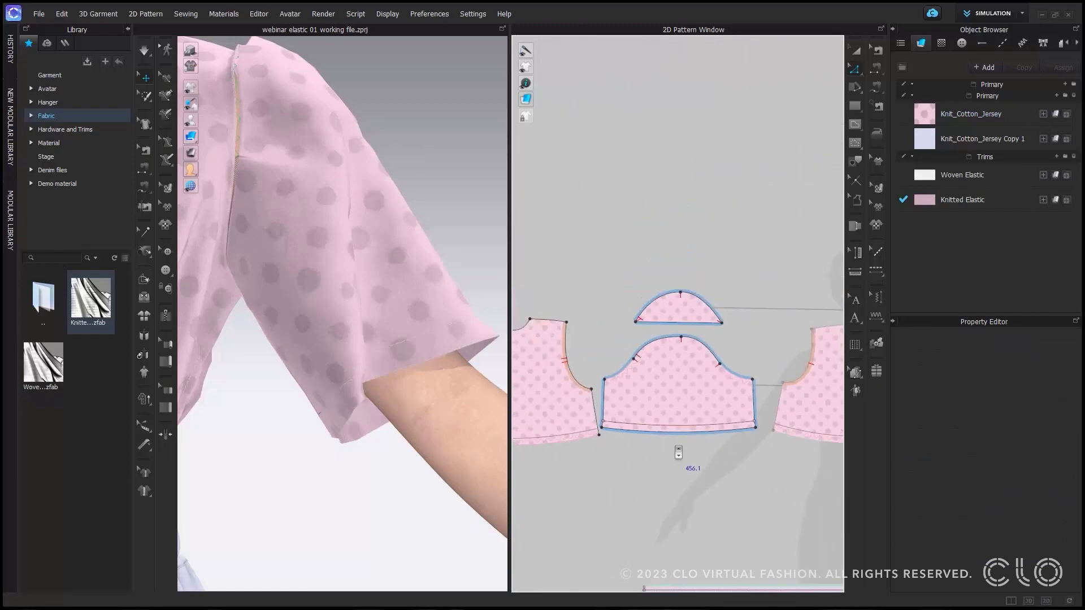
Offset the sleeve's hem edge as one internal line at a distance of 40 mm
scroll(681, 449, "up", 3)
right_click(671, 412)
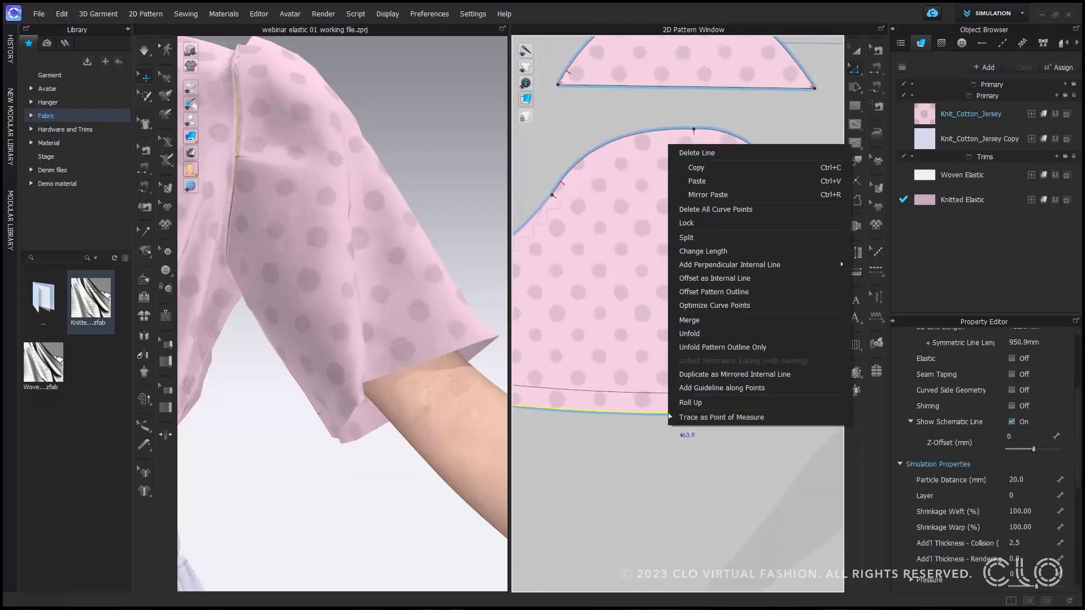
left_click(714, 278)
type("40")
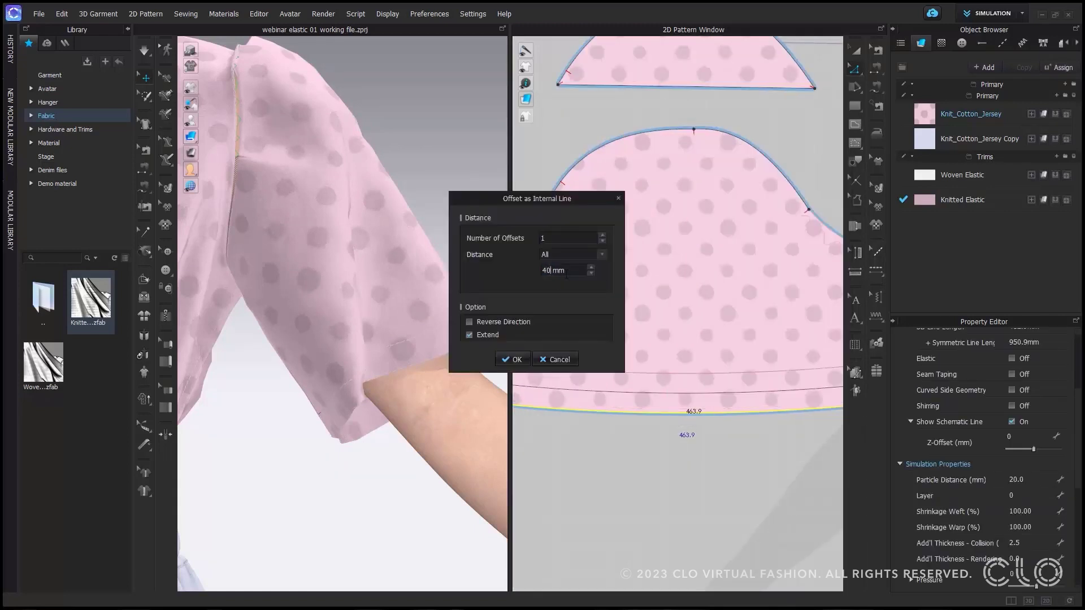
left_click(516, 359)
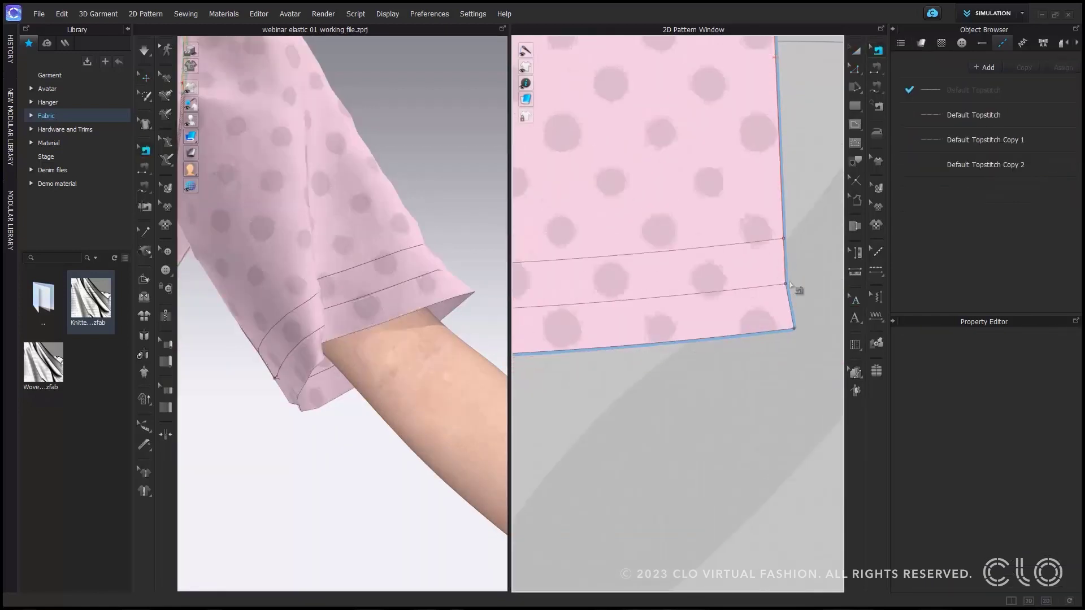
Sew the side edges of the sleeve's hem extension together and simulate the sleeve
scroll(787, 292, "down", 4)
scroll(582, 343, "up", 4)
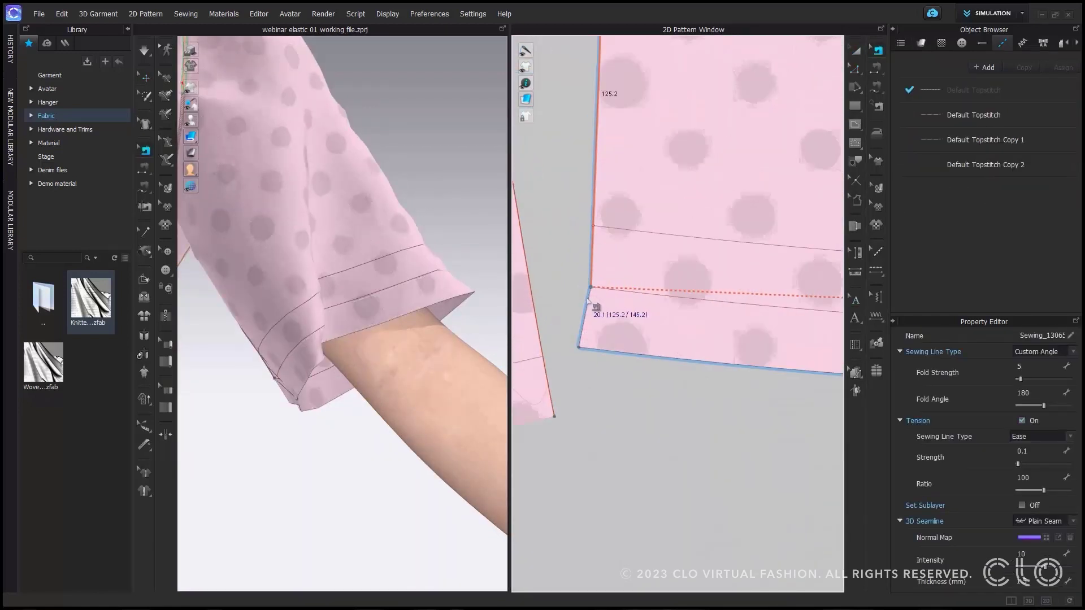
scroll(584, 343, "down", 5)
key("space")
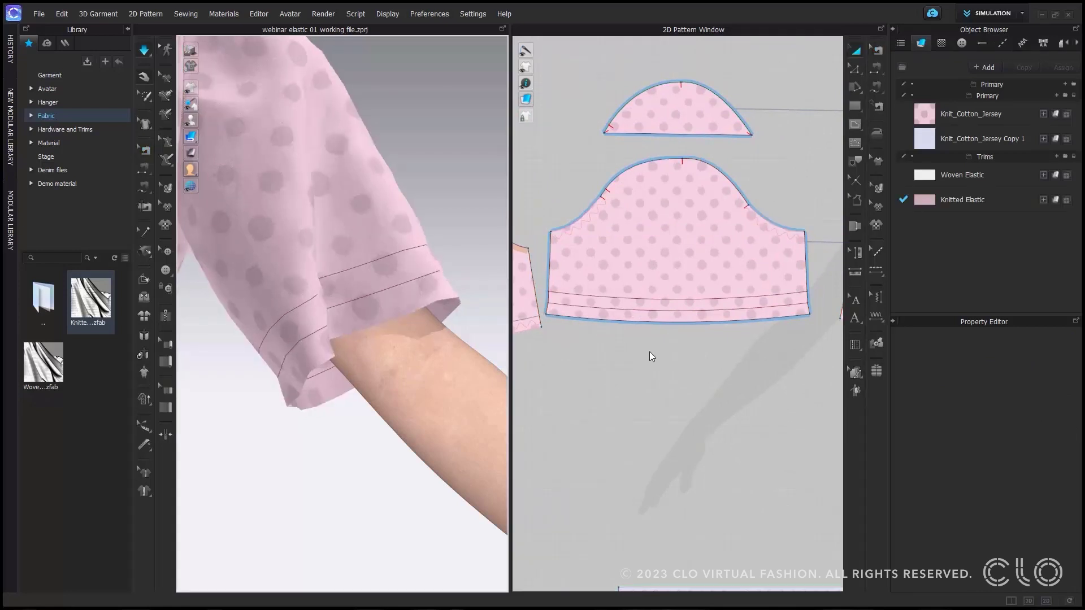
key("space")
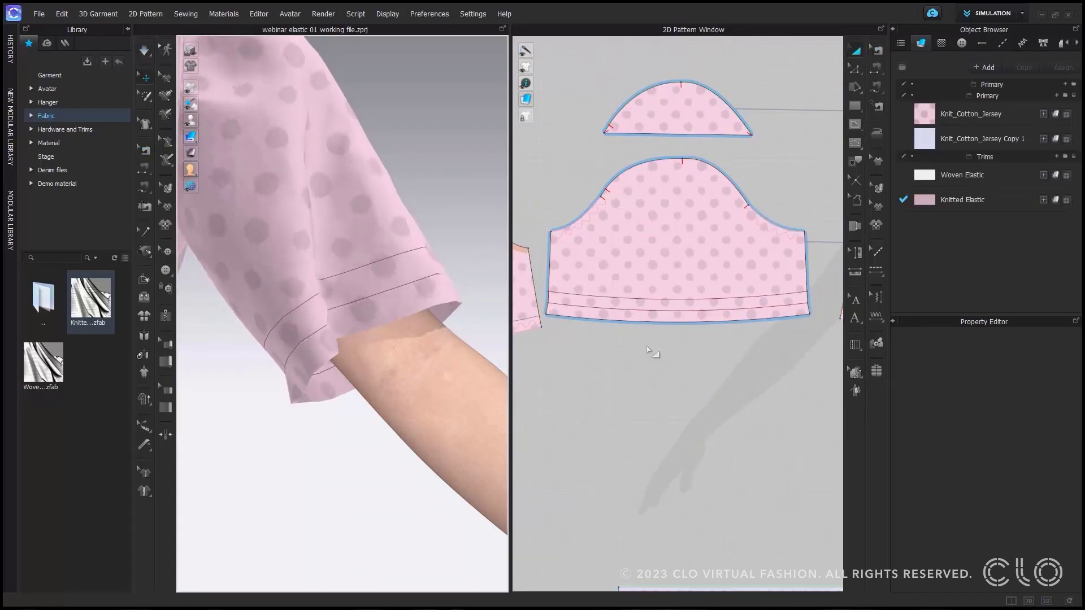
Add a binding of type Under along the sleeve's hem edge
key("z")
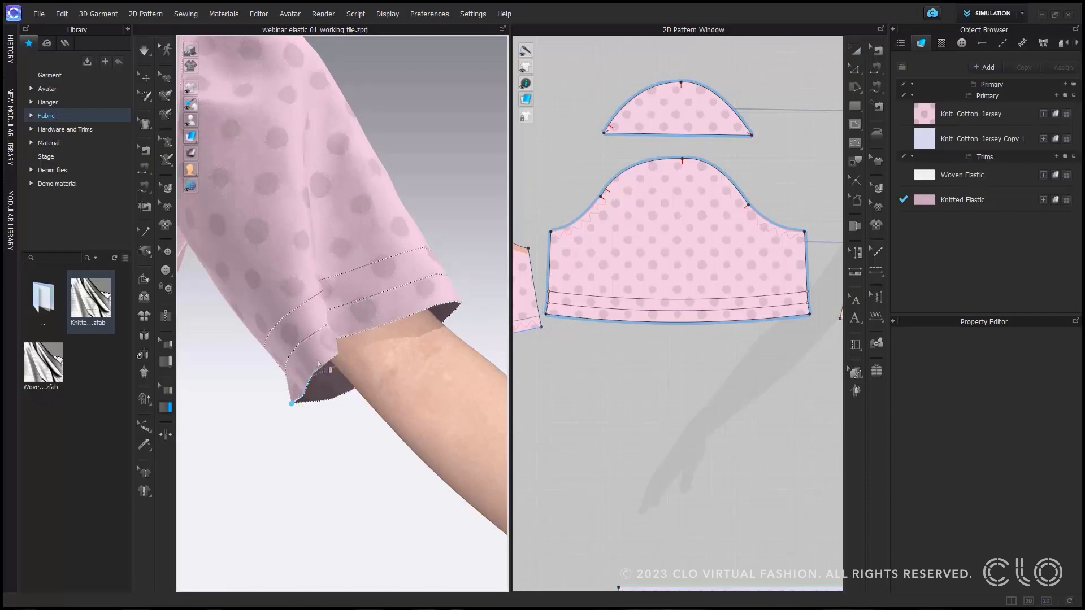
left_click(292, 403)
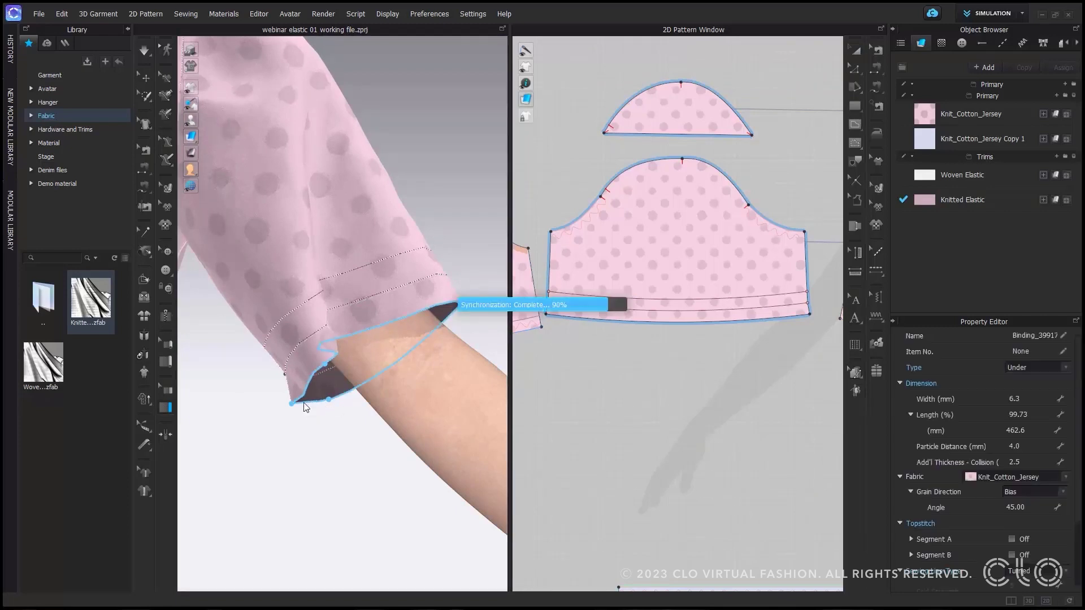
Set the sleeve binding's width to 19 mm, its fabric to Knitted Elastic and its grain direction to Weft
left_click(1020, 399)
key("Return")
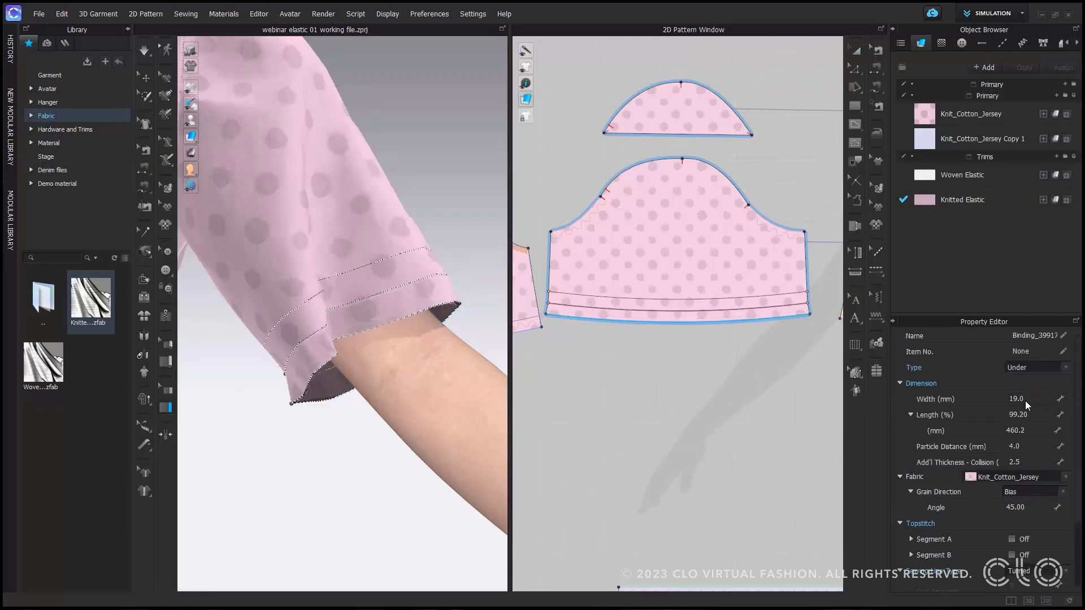
left_click(1021, 476)
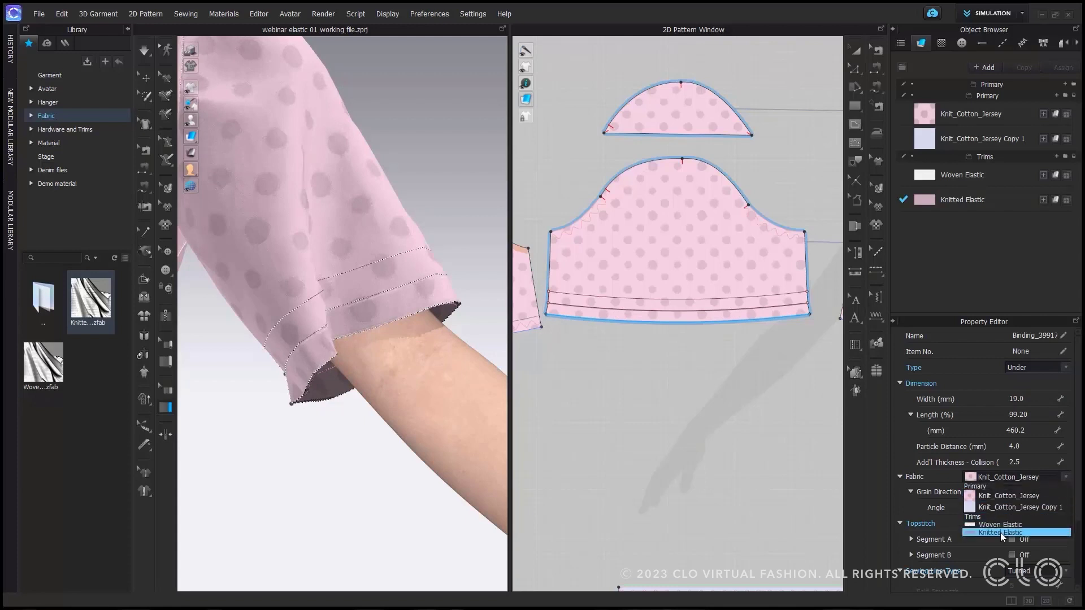
left_click(1001, 532)
left_click(1025, 490)
left_click(1016, 506)
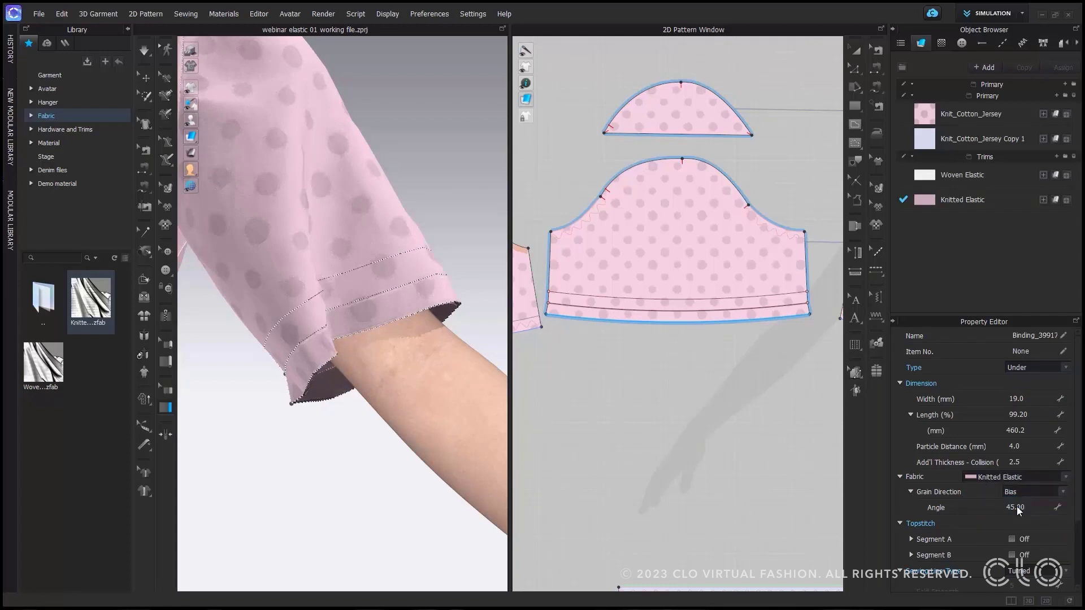
Hide the avatar and fold the sleeve hem inward along the lower internal line, setting its fold angle to 0
left_click(144, 77)
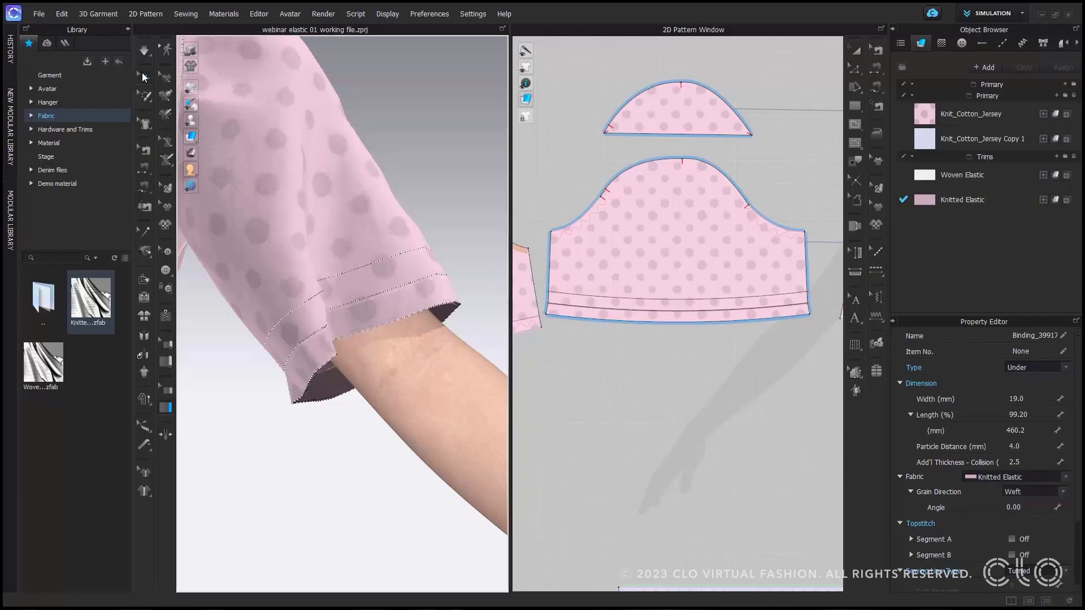
scroll(348, 381, "up", 2)
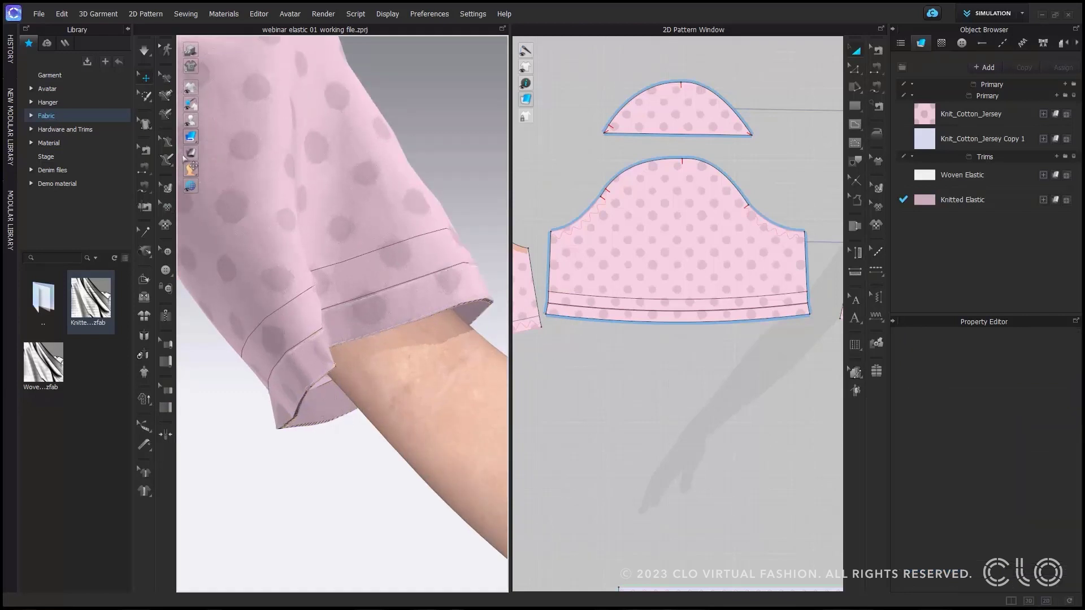
left_click(190, 120)
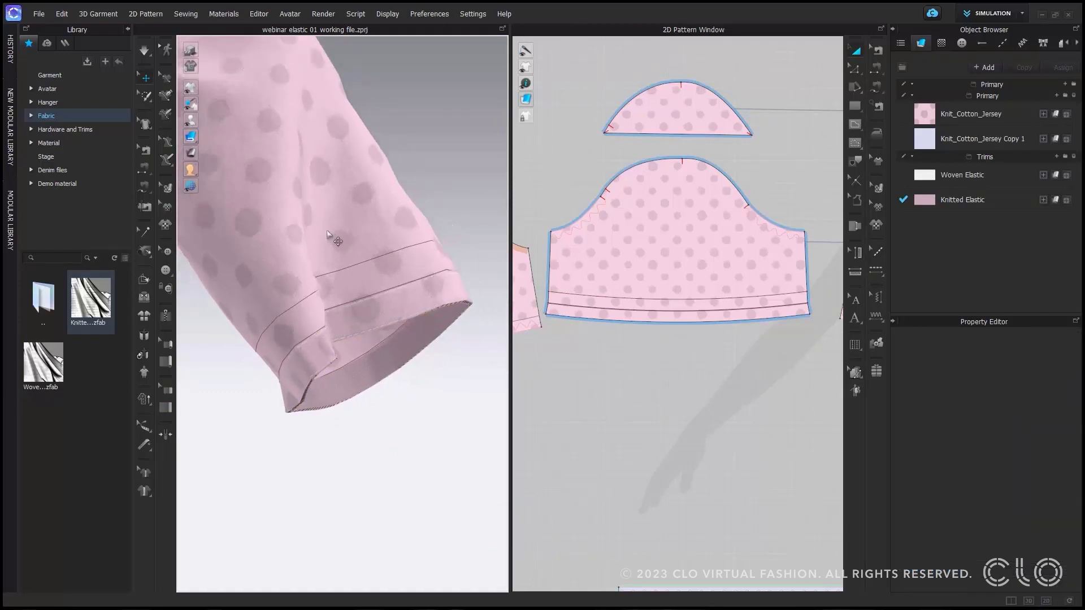
left_click(144, 278)
scroll(440, 278, "up", 2)
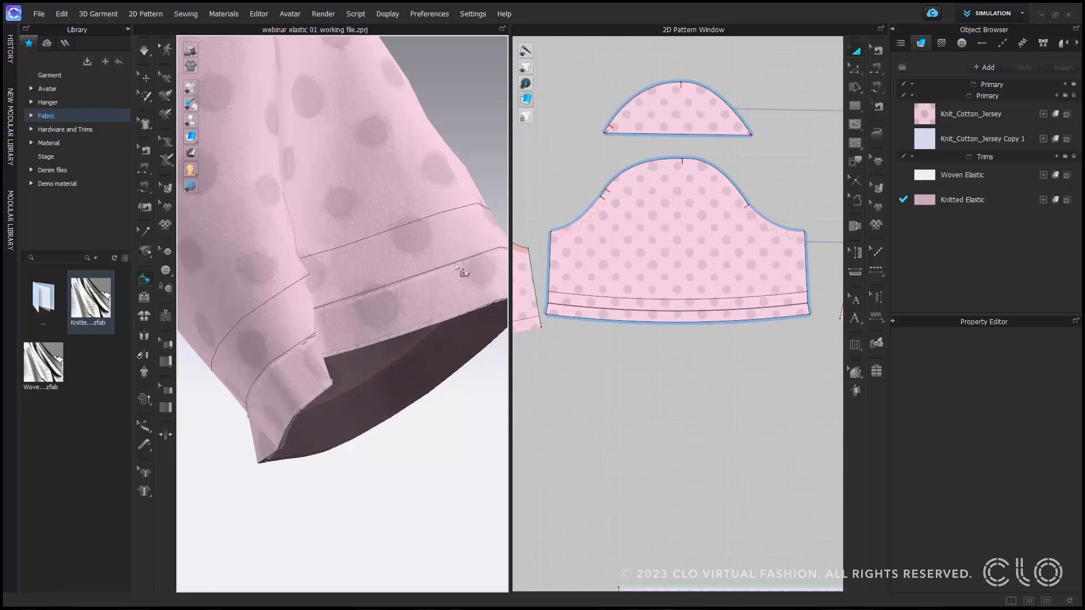
left_click(459, 266)
right_click_drag(461, 274, 483, 277)
left_click_drag(431, 301, 400, 230)
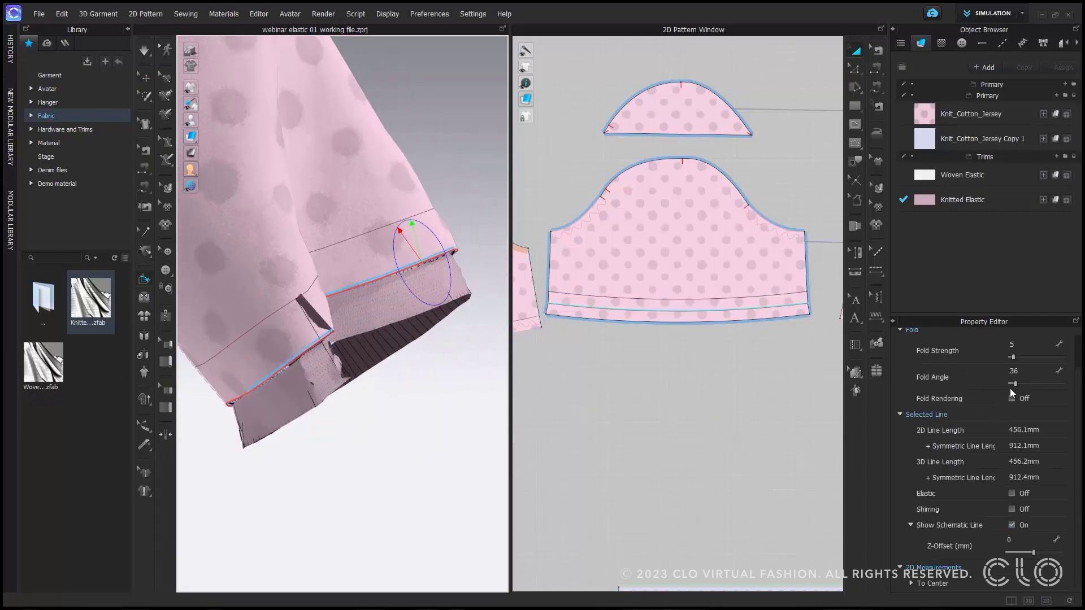
left_click_drag(1015, 388, 1013, 385)
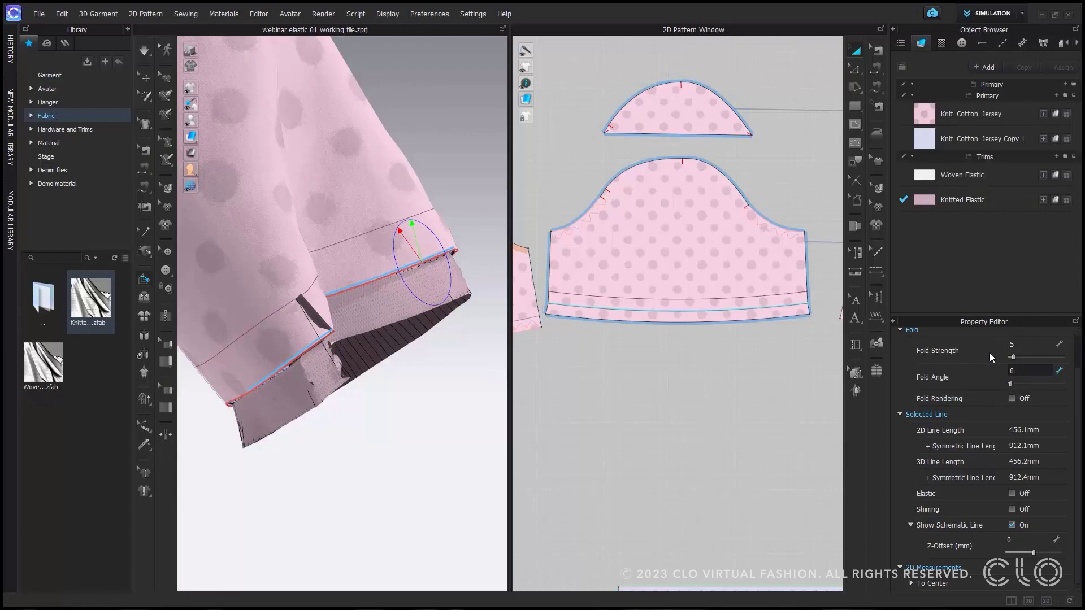
Set the sewing line type to Turned for the seam joining the sleeve's hem edge to the upper internal line
left_click(876, 68)
left_click(759, 299)
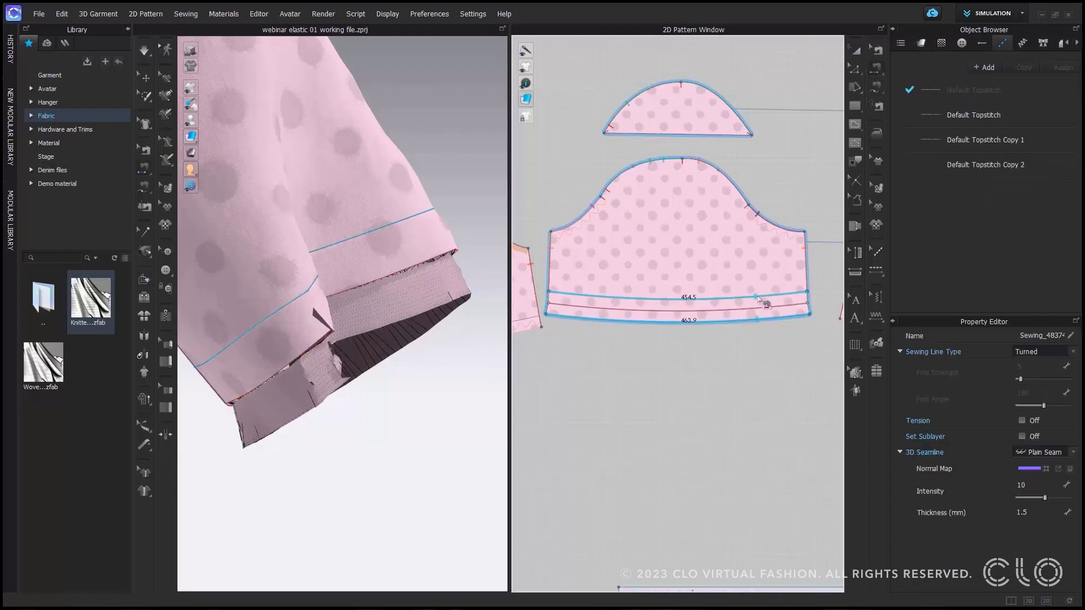
left_click(1041, 352)
left_click(1034, 362)
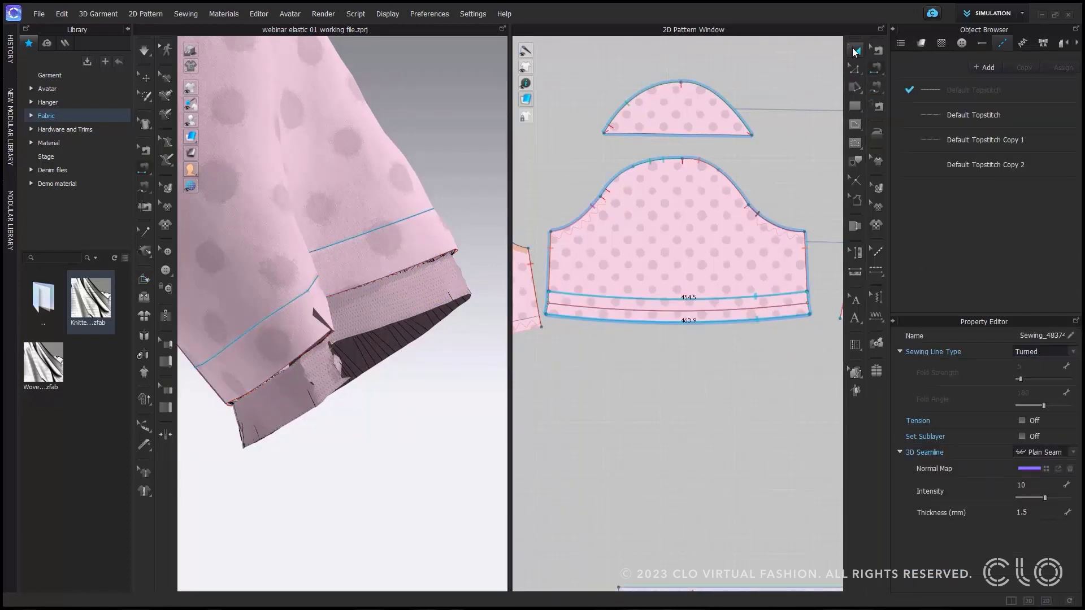
Reset the arrangement of the sleeve's elastic binding
left_click(856, 50)
left_click(403, 303)
right_click(403, 303)
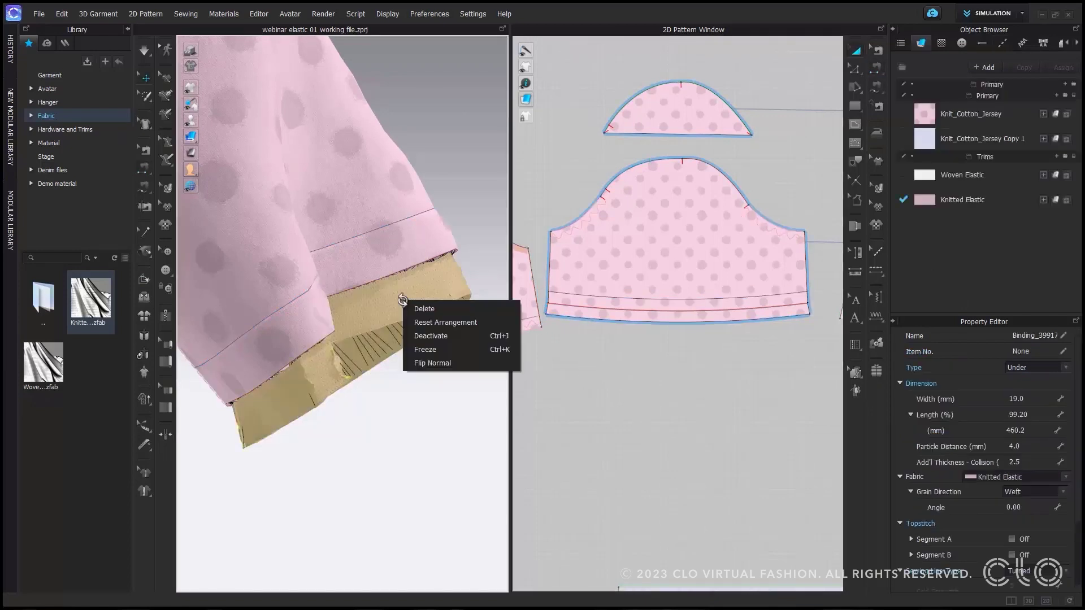
left_click(422, 320)
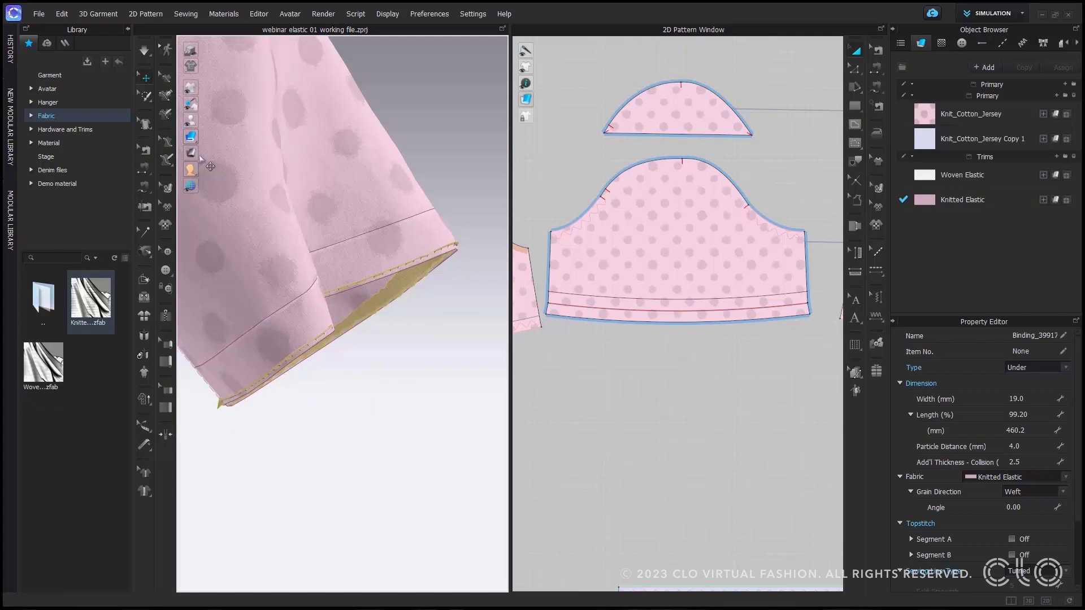
Show the avatar again and simulate the folded sleeve hem
left_click(191, 120)
right_click_drag(215, 142, 417, 206)
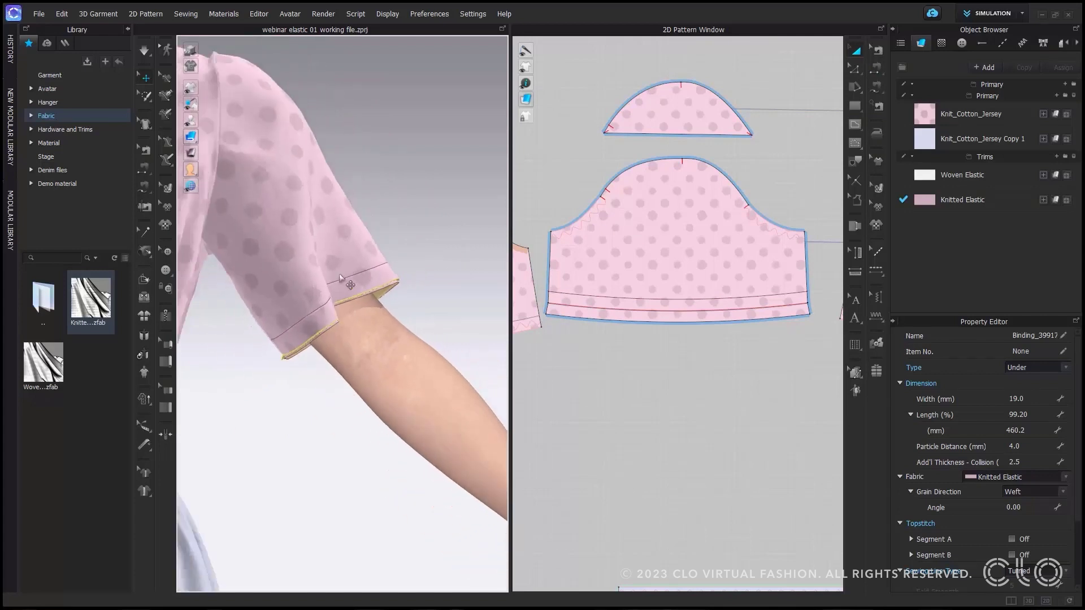
left_click(416, 206)
scroll(460, 222, "up", 2)
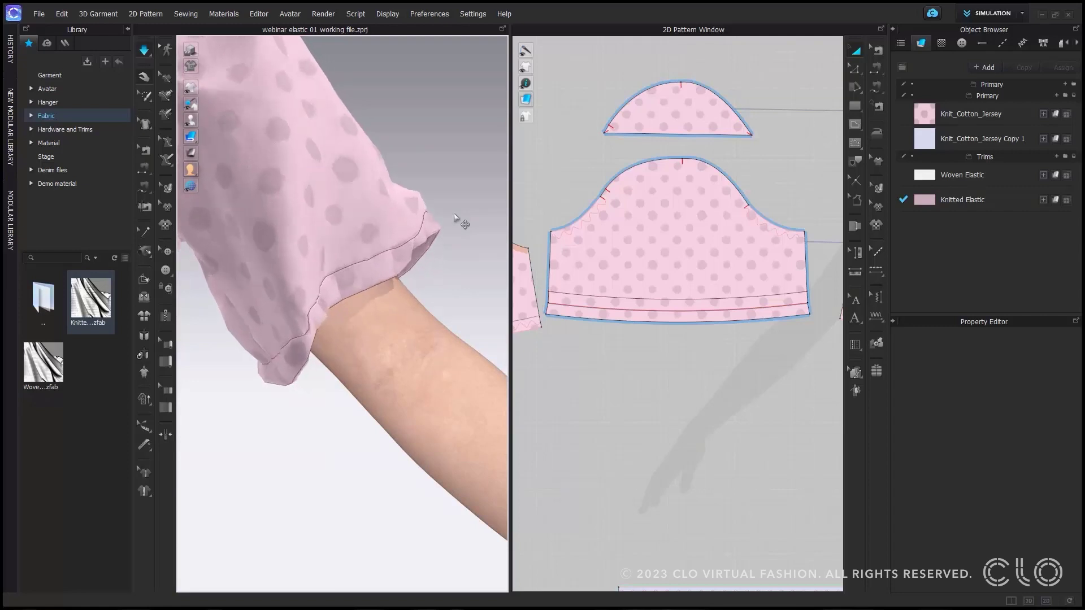
key("space")
Set the sleeve binding's length to 250 mm and simulate the sleeve
left_click(165, 390)
left_click(380, 255)
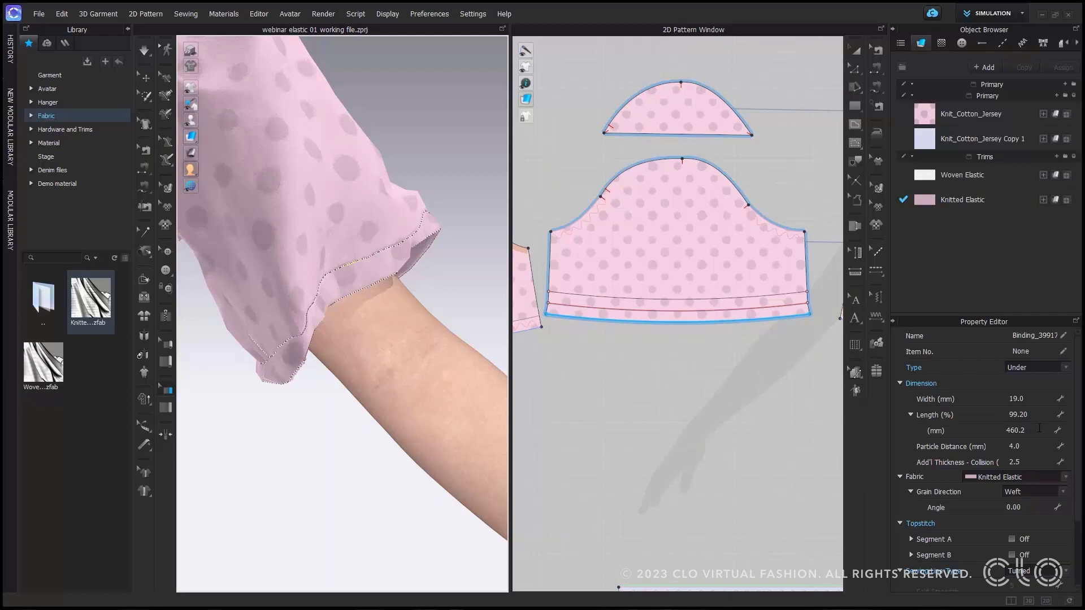
left_click(1027, 430)
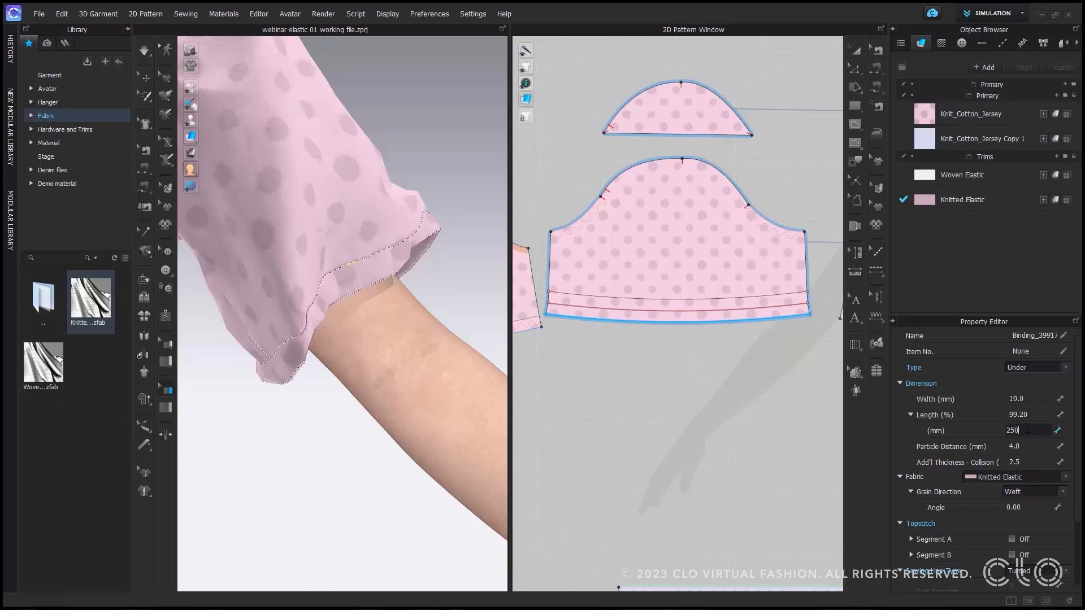
key("Return")
key("space")
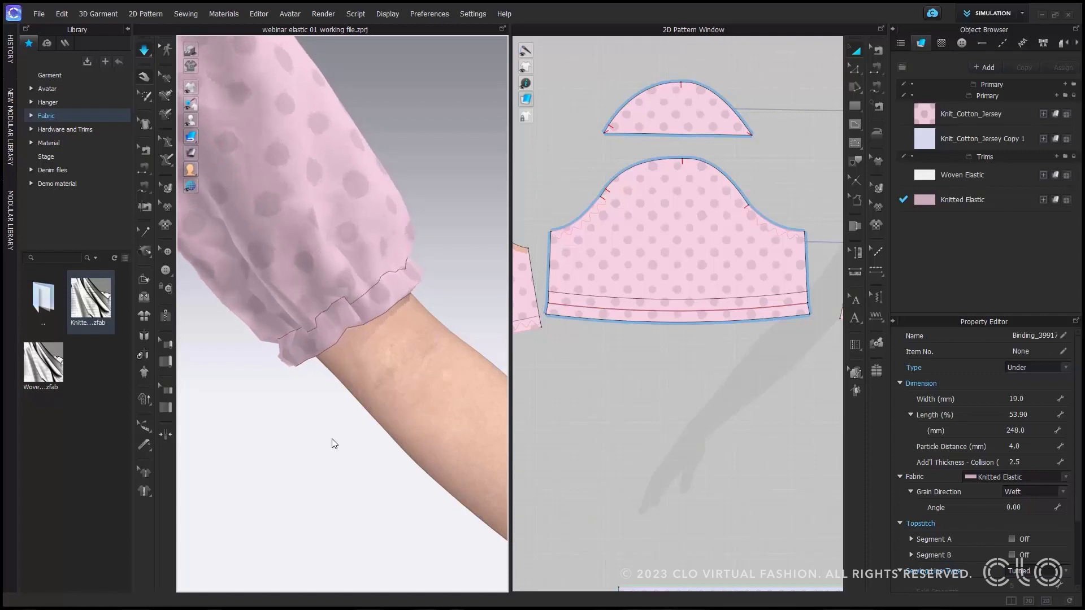
key("space")
Set the sleeve pattern's particle distance to 5 mm and simulate the gathered hem
left_click(679, 222)
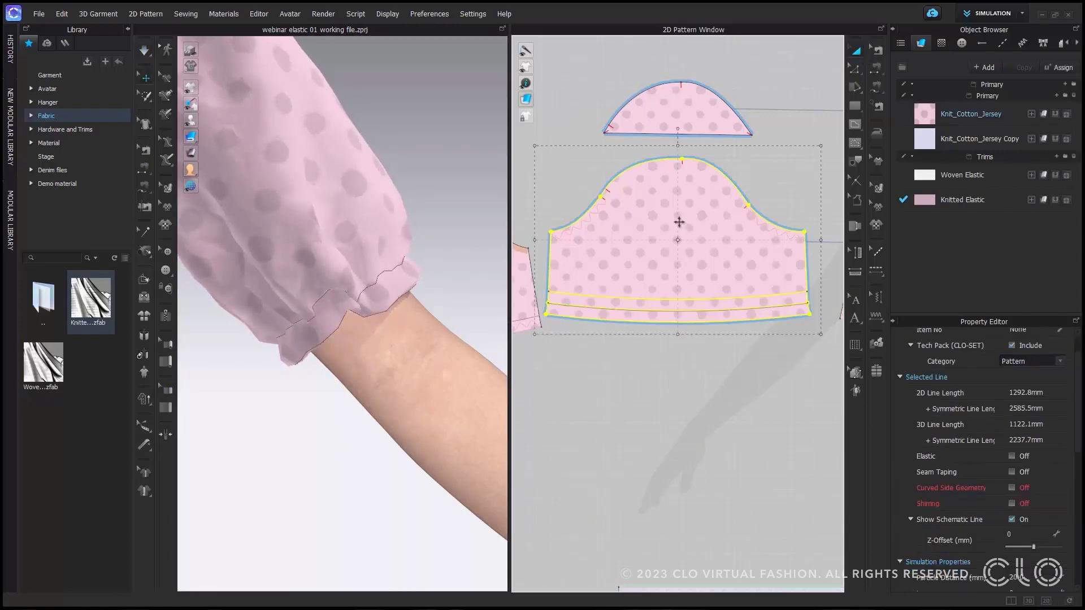
scroll(1030, 428, "down", 3)
left_click(1032, 474)
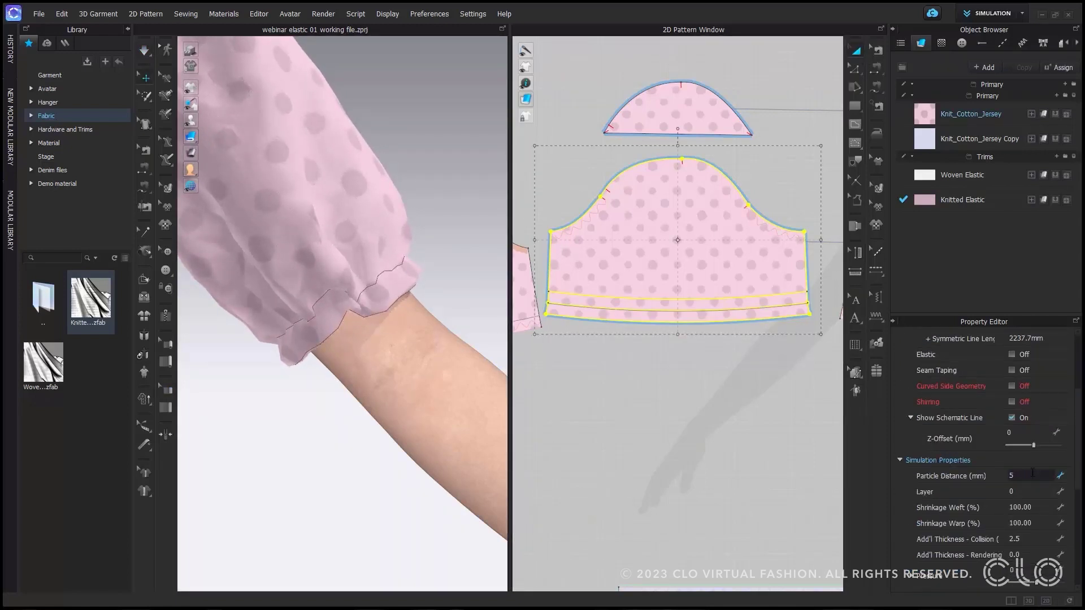
key("Return")
left_click(677, 424)
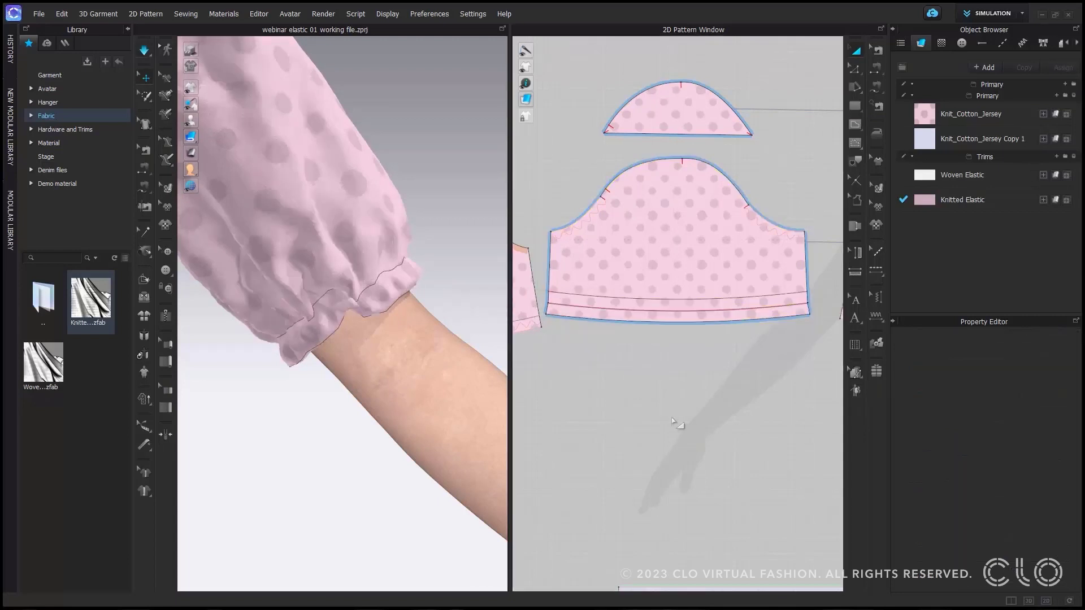
key("space")
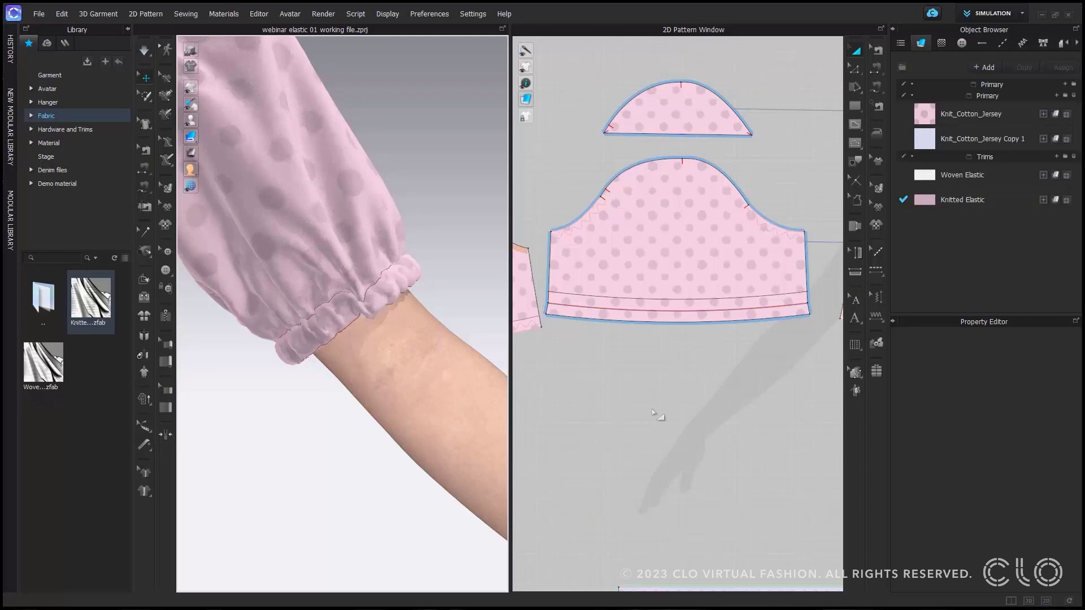
key("space")
Apply shirring to the sleeve's hem edge with a 1.0 mm interval and 90 mm height, and simulate the sleeve
key("z")
left_click(732, 318)
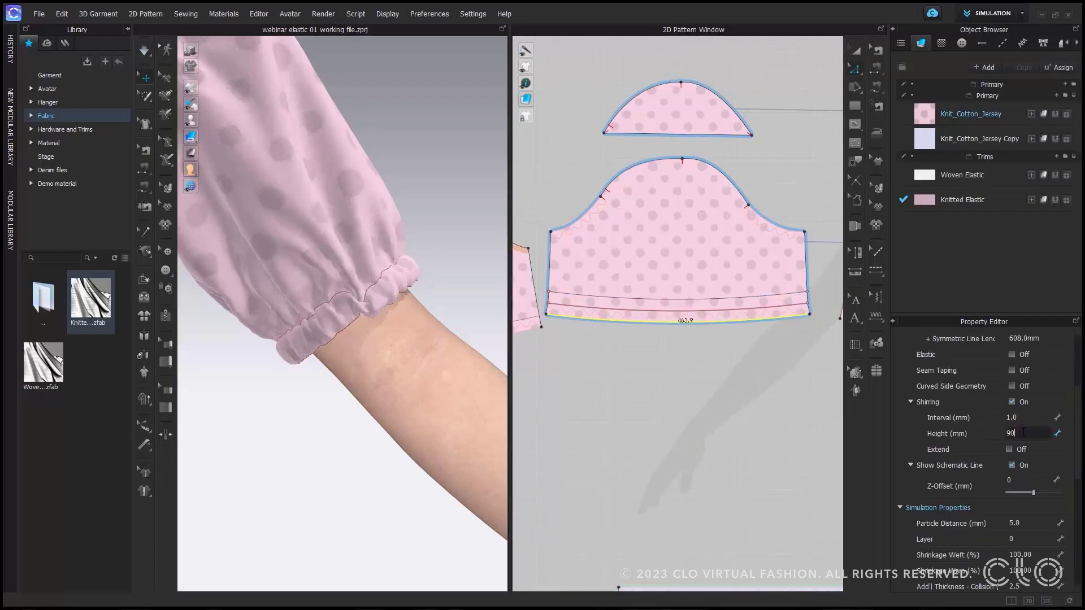
left_click(764, 384)
key("space")
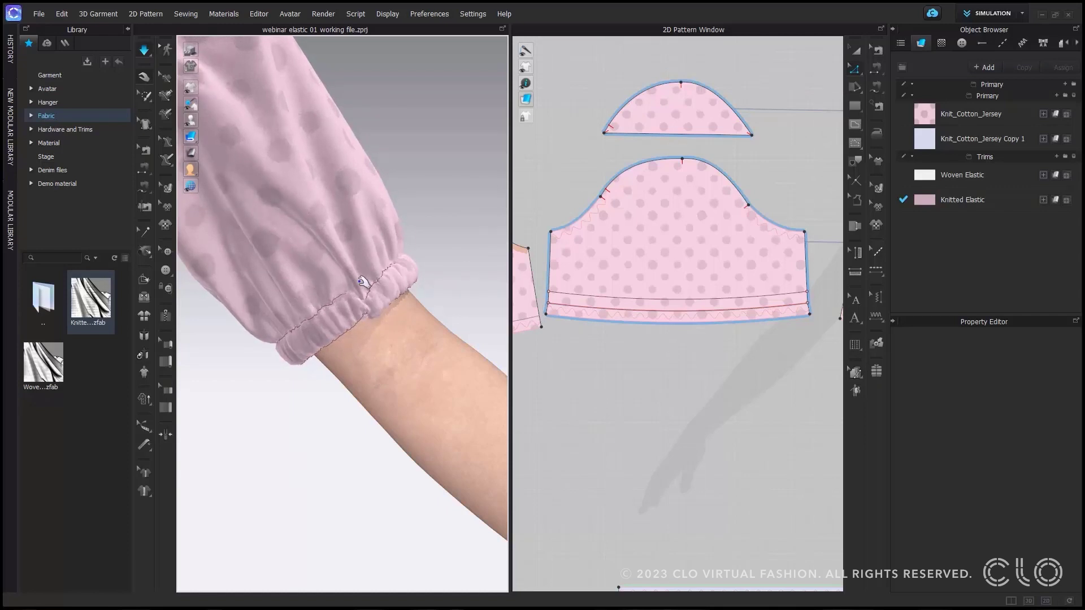
left_click(355, 259)
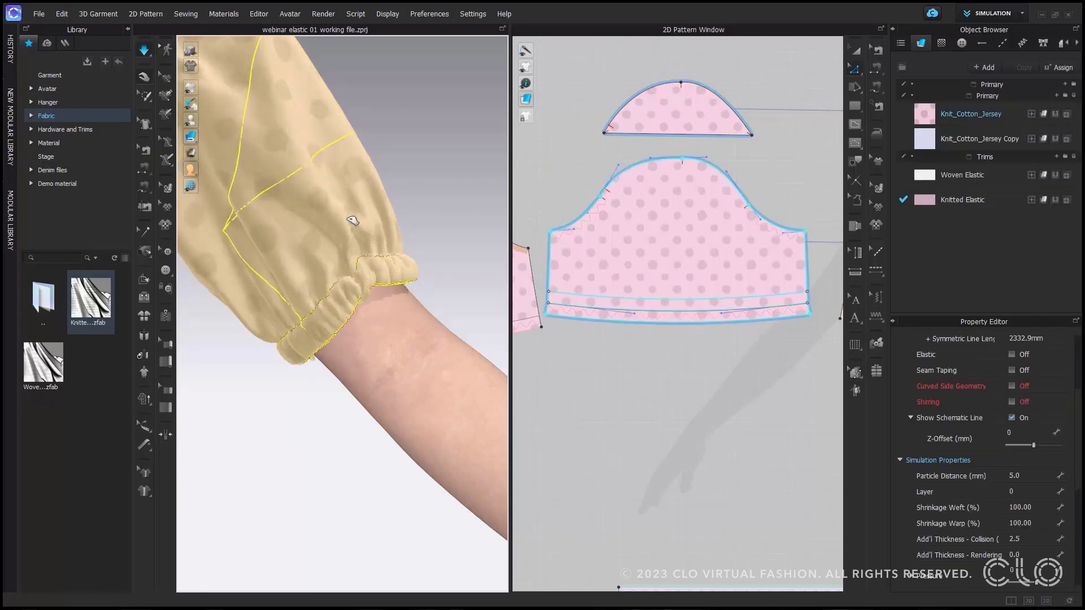
left_click(468, 202)
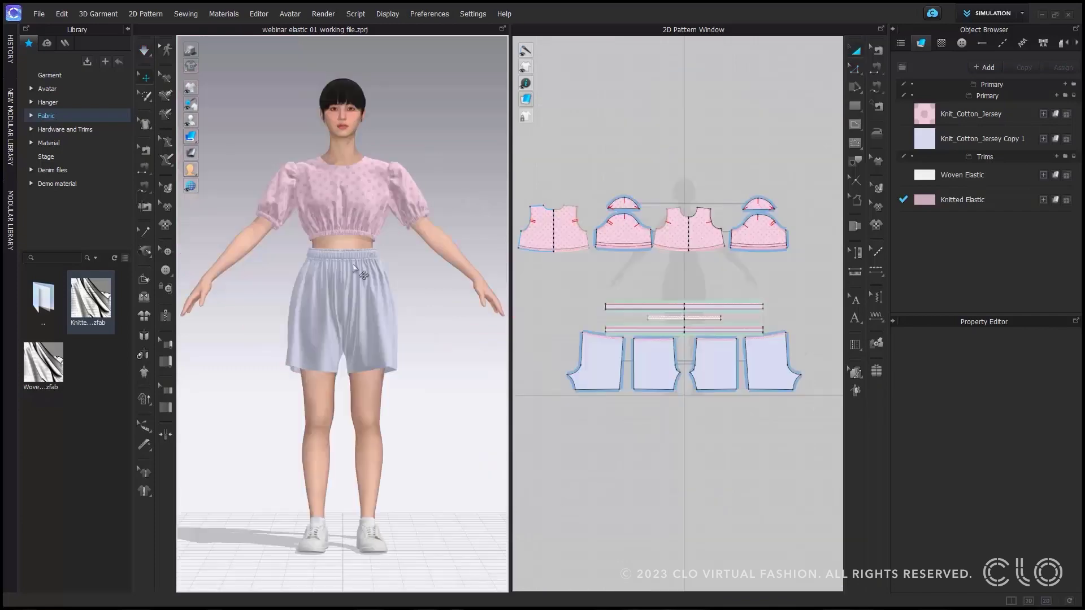
scroll(355, 267, "up", 3)
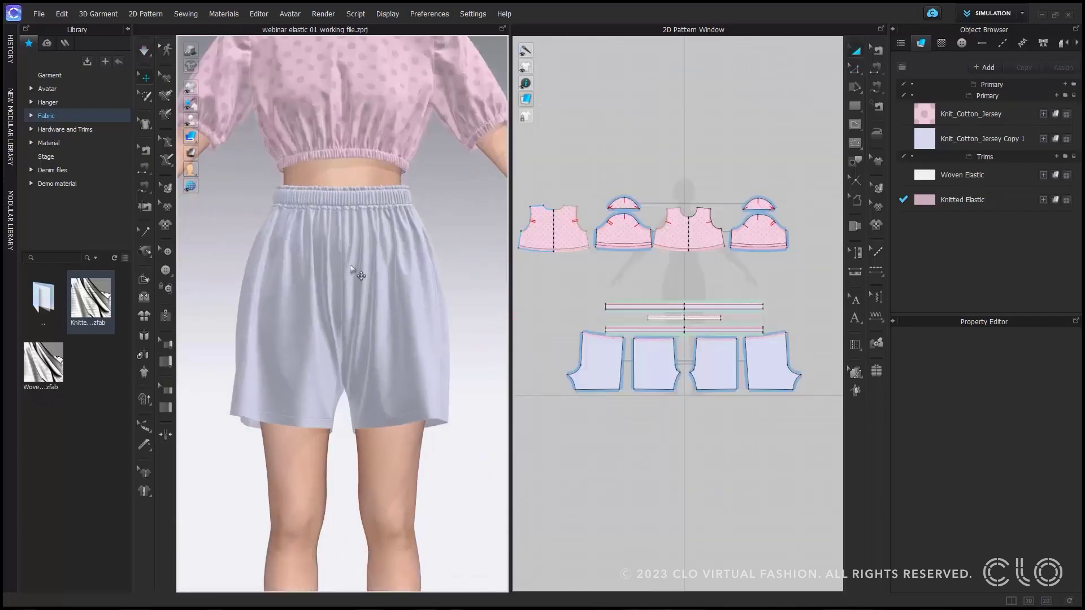
mouse_move(407, 388)
right_mouse_down()
mouse_move(235, 394)
mouse_move(410, 401)
right_mouse_up()
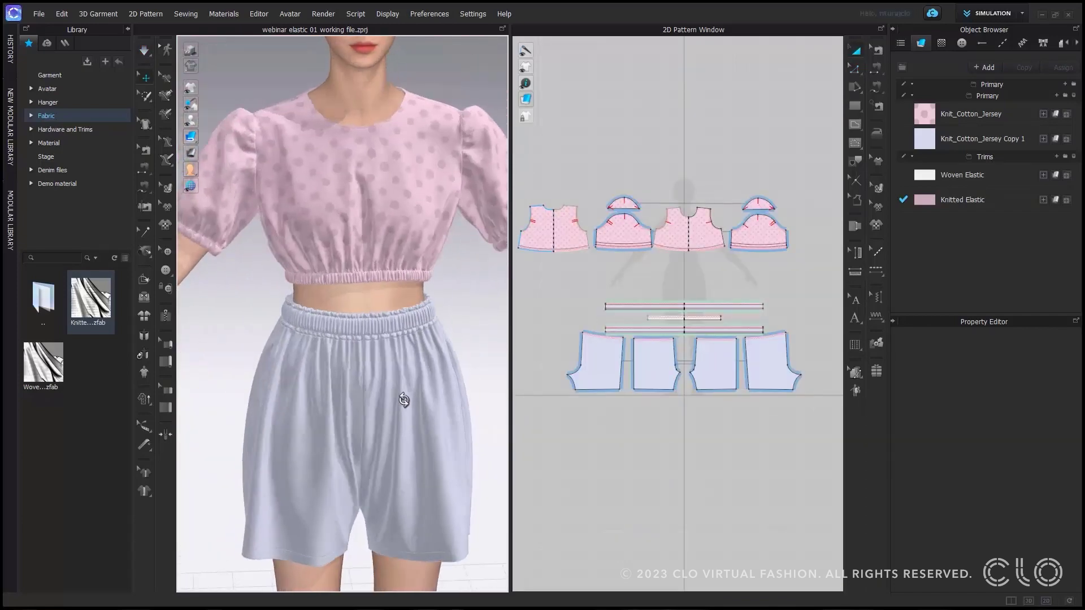
scroll(409, 402, "down", 3)
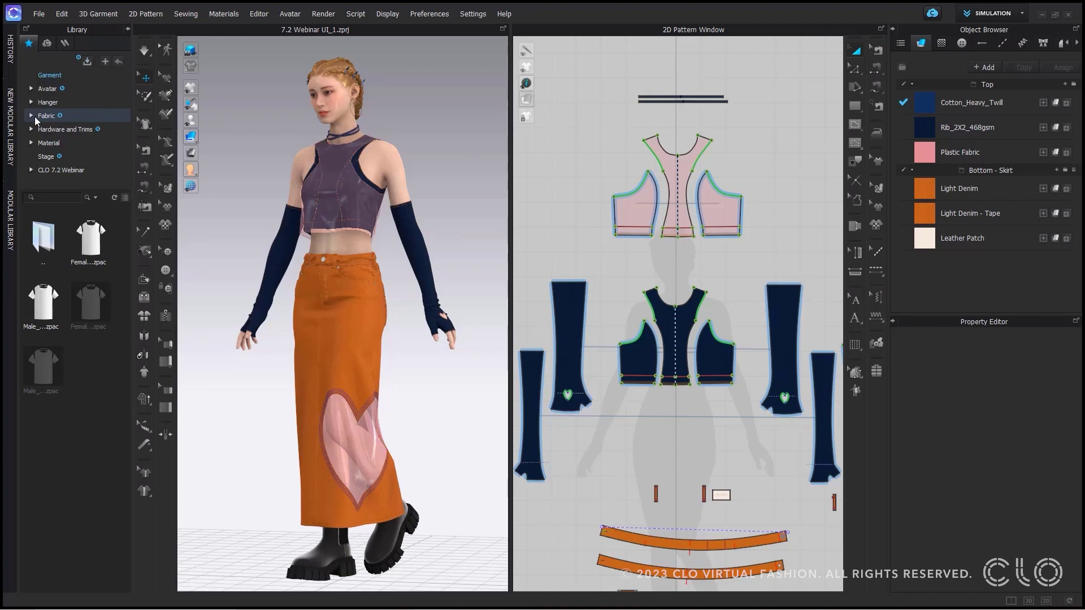
List the Fabric library by name and mark Silk_Crepede_Chine, Leather_Lambskin, Trim_Hardware and Fur_Muskrat_Belly for download
left_click(87, 117)
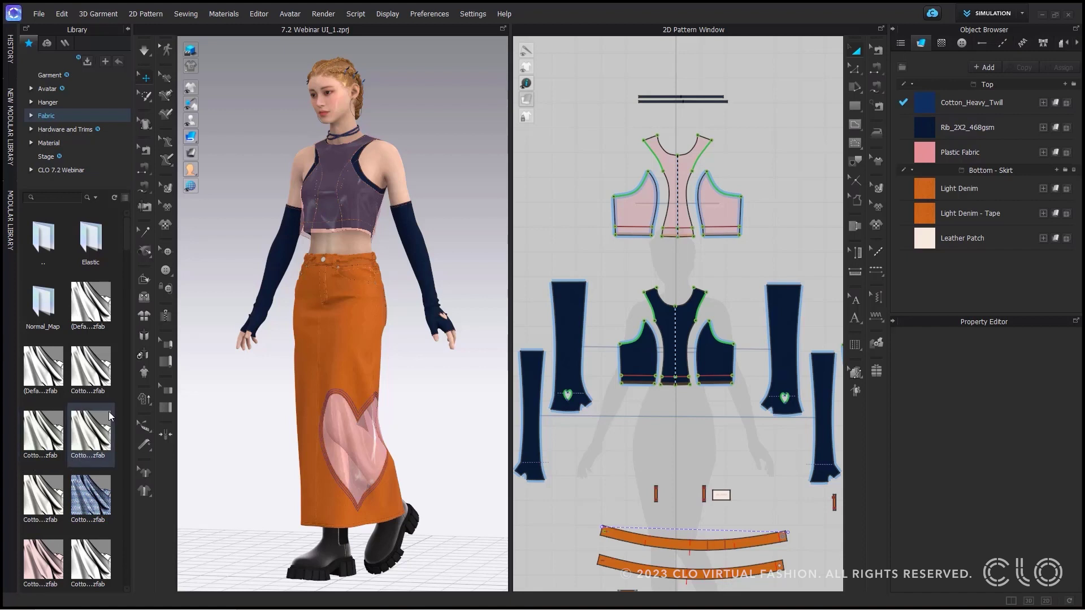
left_click(126, 197)
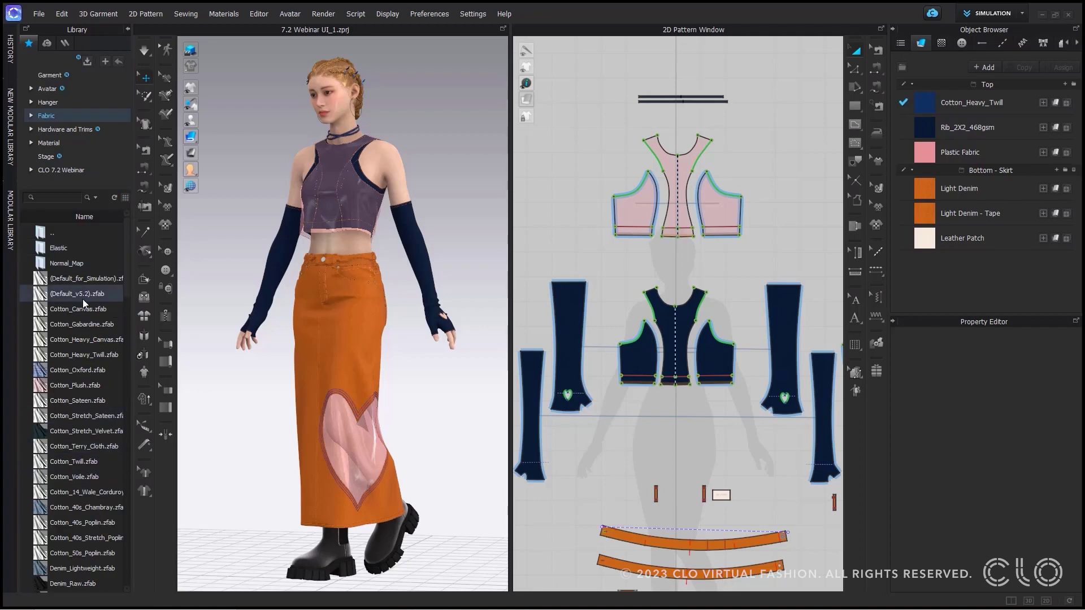
left_click_drag(127, 263, 135, 483)
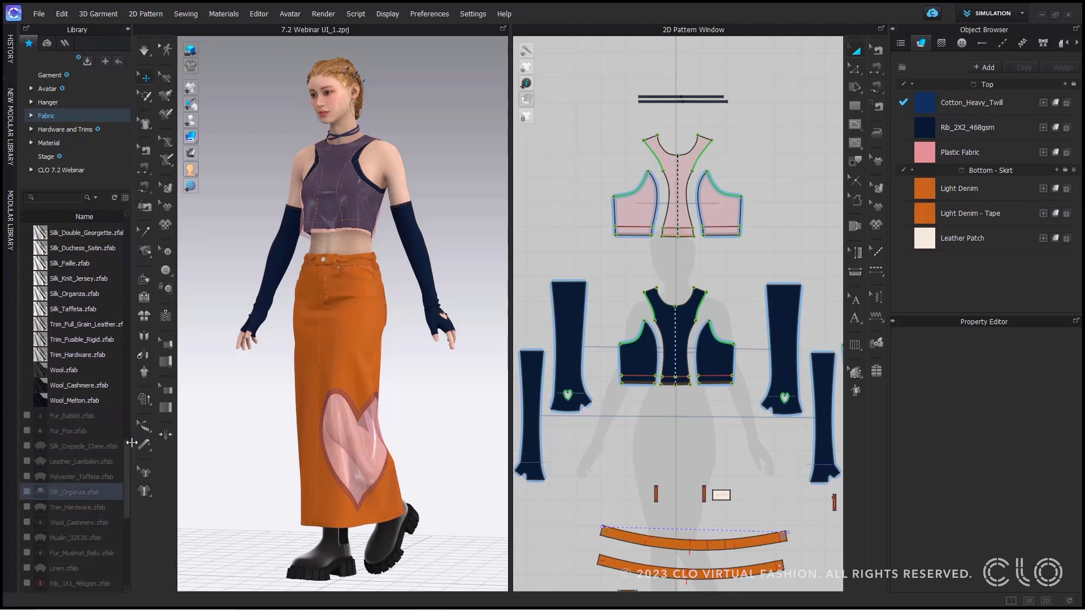
mouse_move(51, 450)
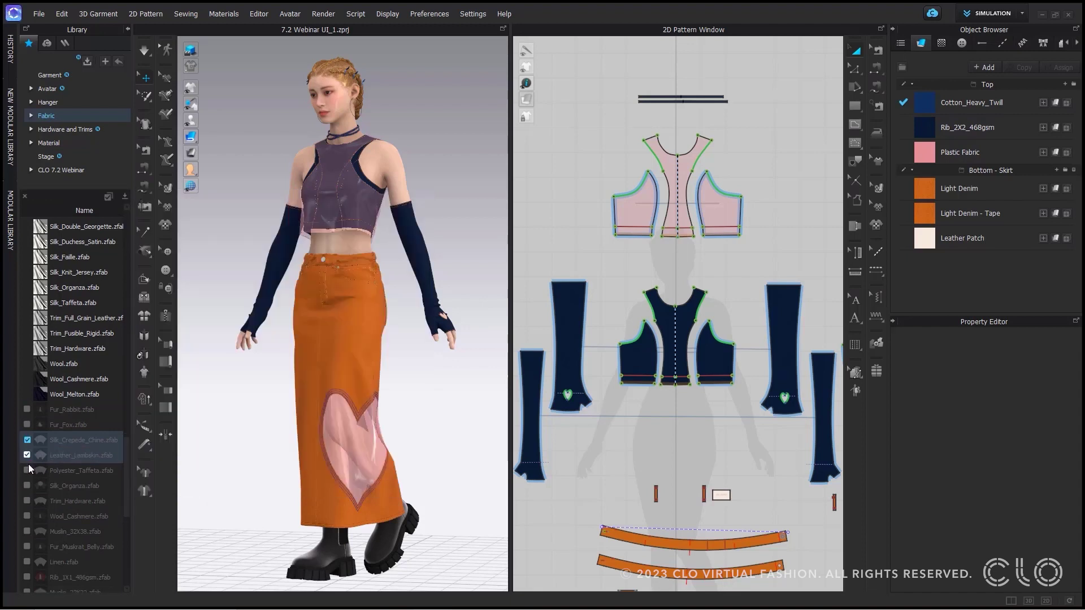
left_click(28, 462)
left_click(27, 501)
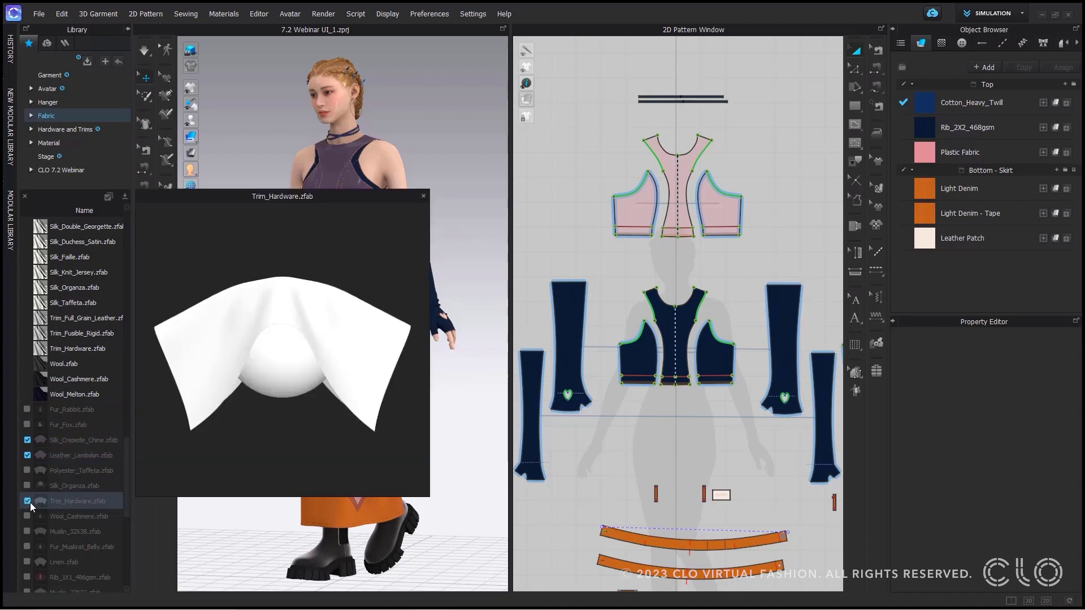
left_click(25, 551)
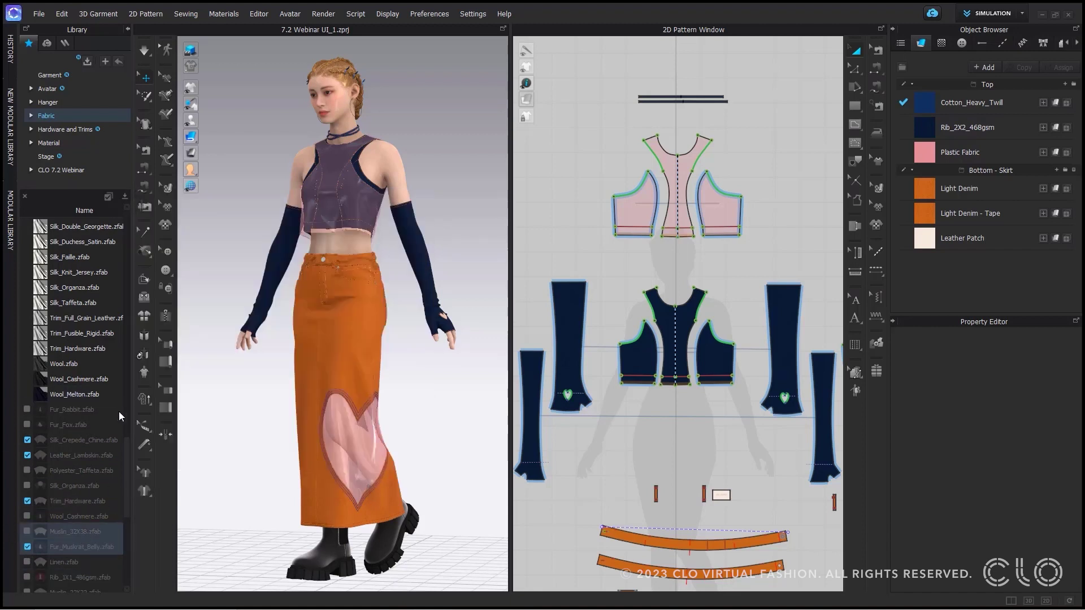
Download the marked library fabrics together
left_click(126, 196)
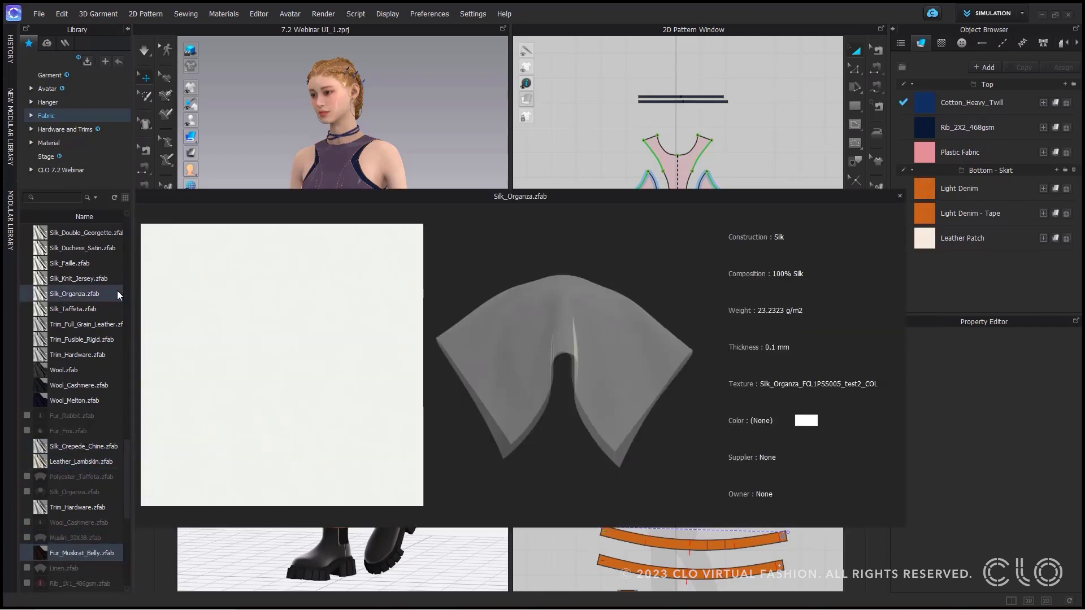
Mark Silk_Knit_Jersey and Trim_Fusible_Rigid, select all remaining fabrics for download, and leave the multiple-download mode
scroll(100, 317, "down", 7)
left_click(28, 327)
left_click(27, 357)
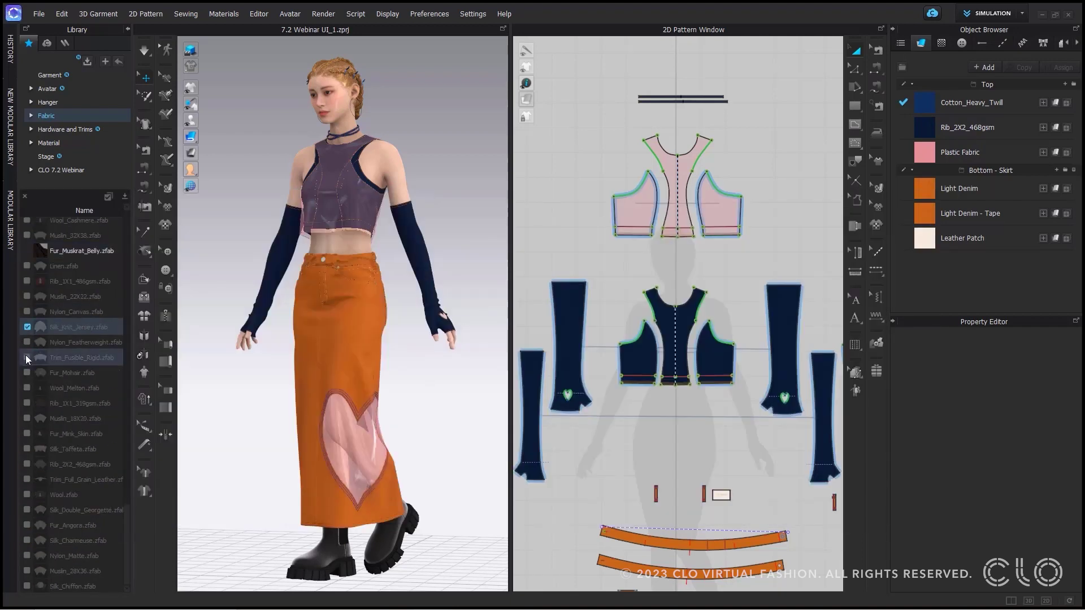
left_click(110, 198)
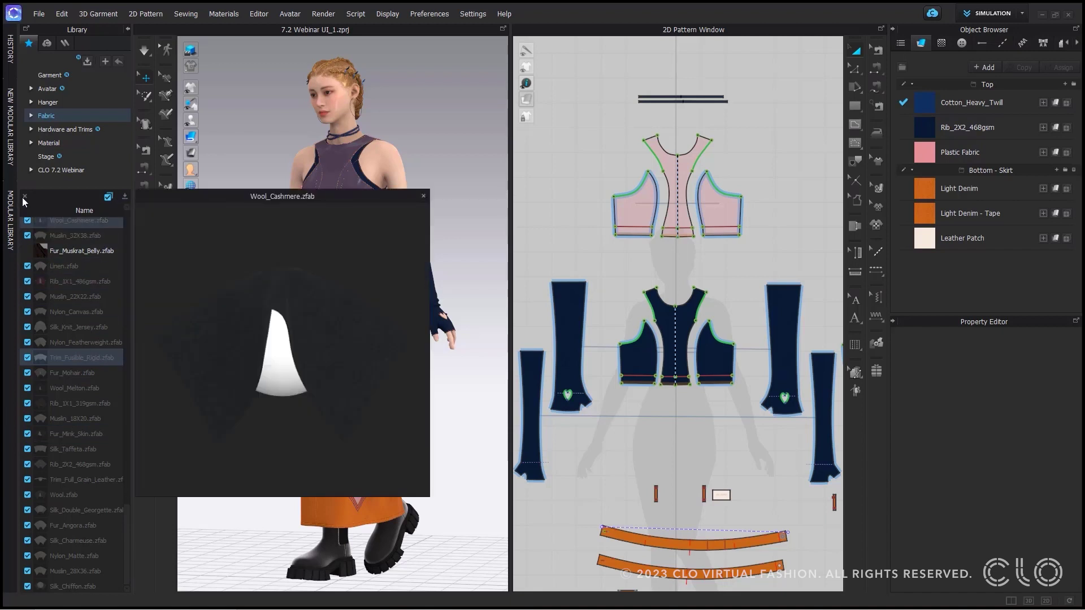
left_click(25, 197)
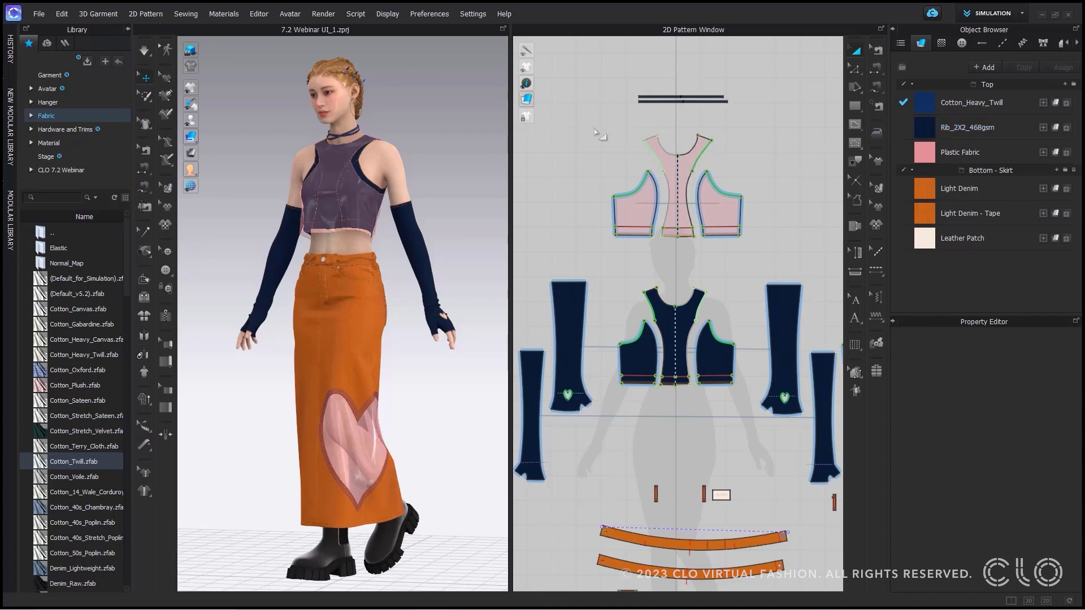
Set the Object Browser user setting to use the updated name as well when replacing an object
left_click(471, 17)
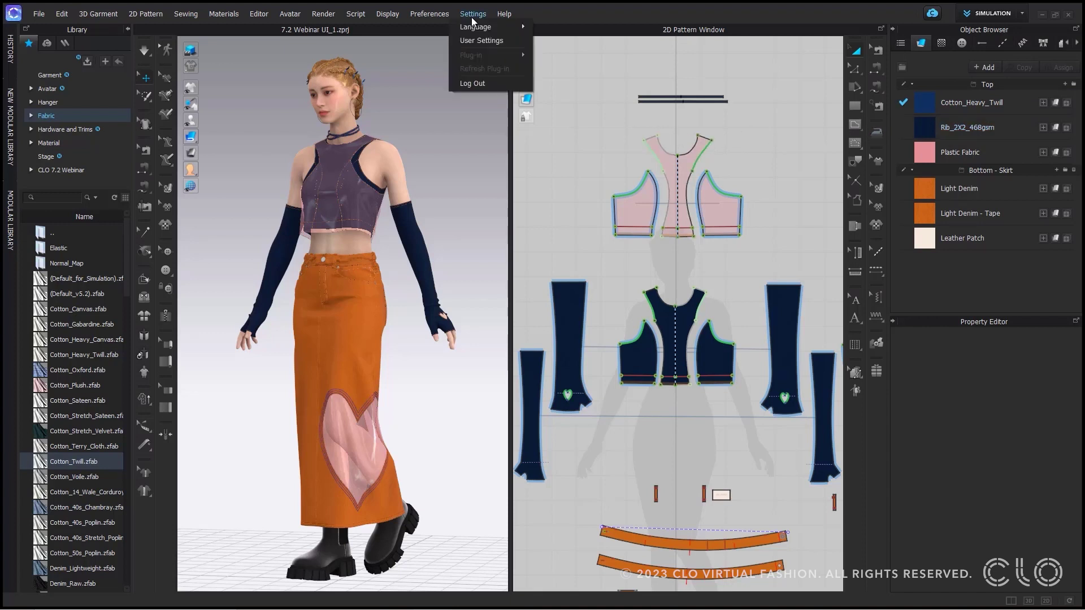
left_click(496, 42)
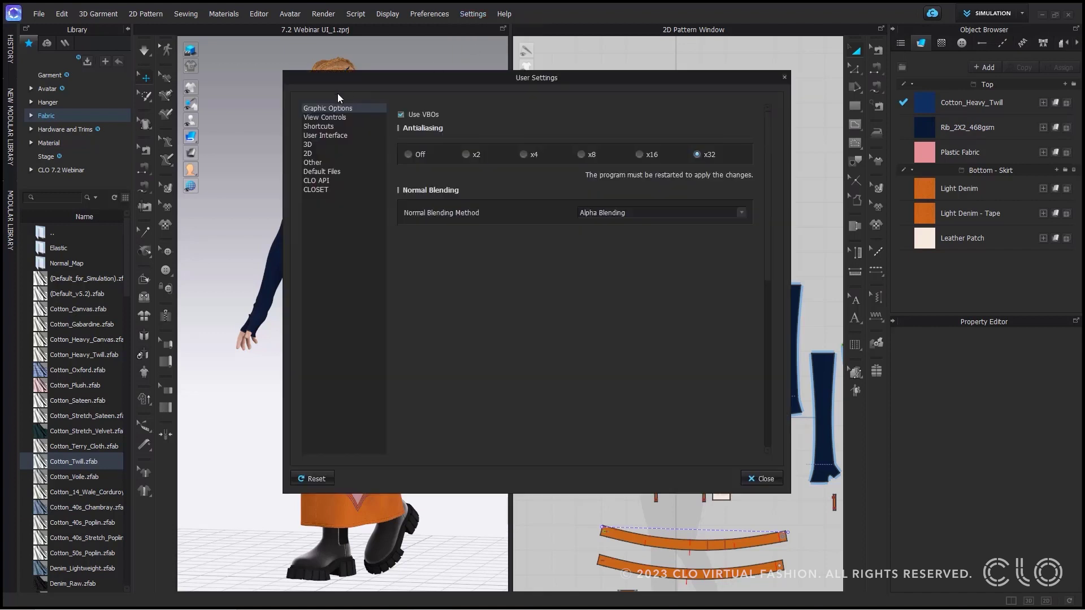
left_click(314, 164)
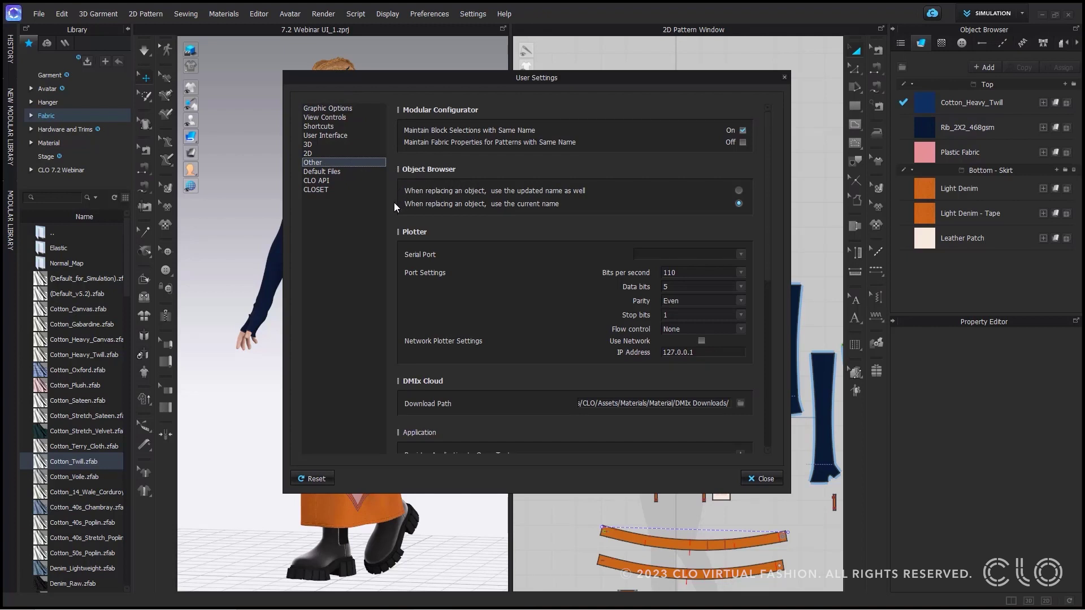
left_click(739, 191)
left_click(770, 480)
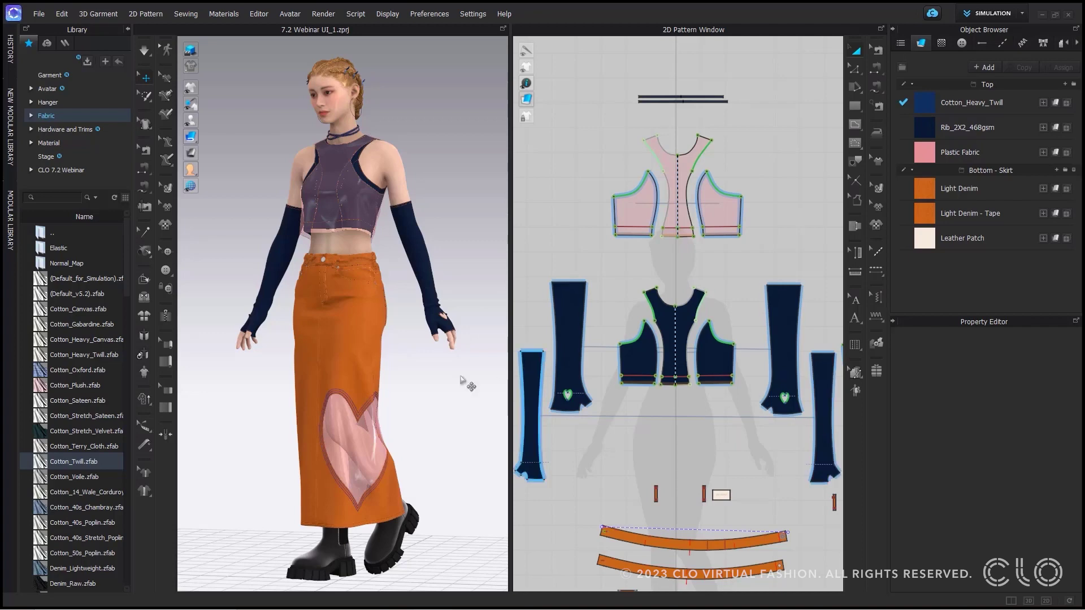
Replace the top's Rib_2X2_468gsm fabric successively with Cotton_Twill, Cotton_40s_Stretch_Poplin and Denim_Lightweight from the Fabric library
mouse_move(68, 463)
left_click_drag(68, 463, 927, 121)
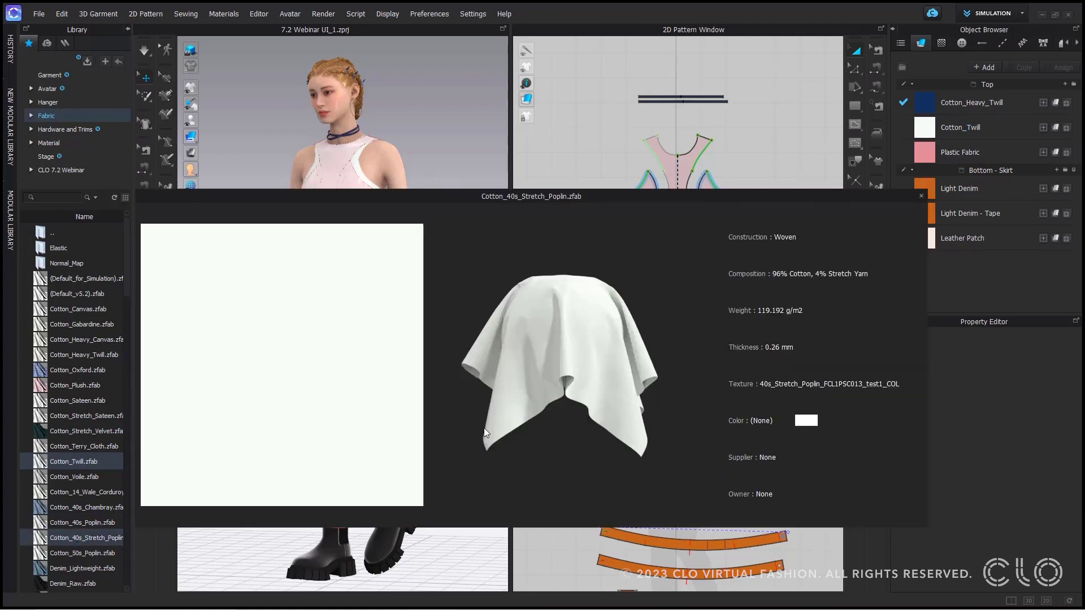
left_click_drag(85, 537, 973, 127)
scroll(61, 534, "down", 3)
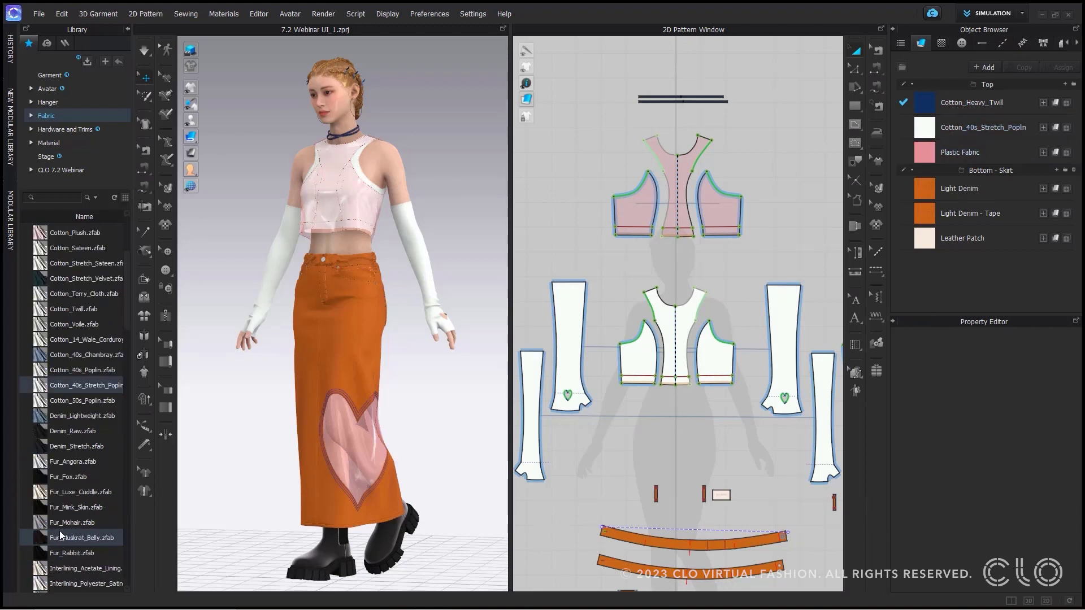
left_click_drag(82, 415, 988, 121)
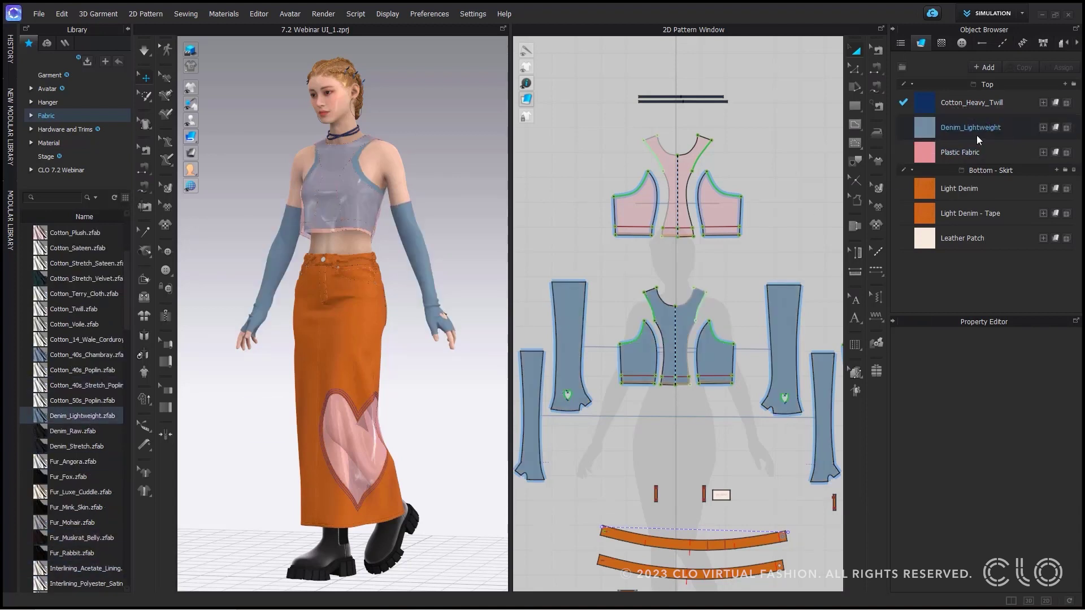
Set the Object Browser user setting to keep the current name when replacing an object
left_click(477, 15)
left_click(481, 47)
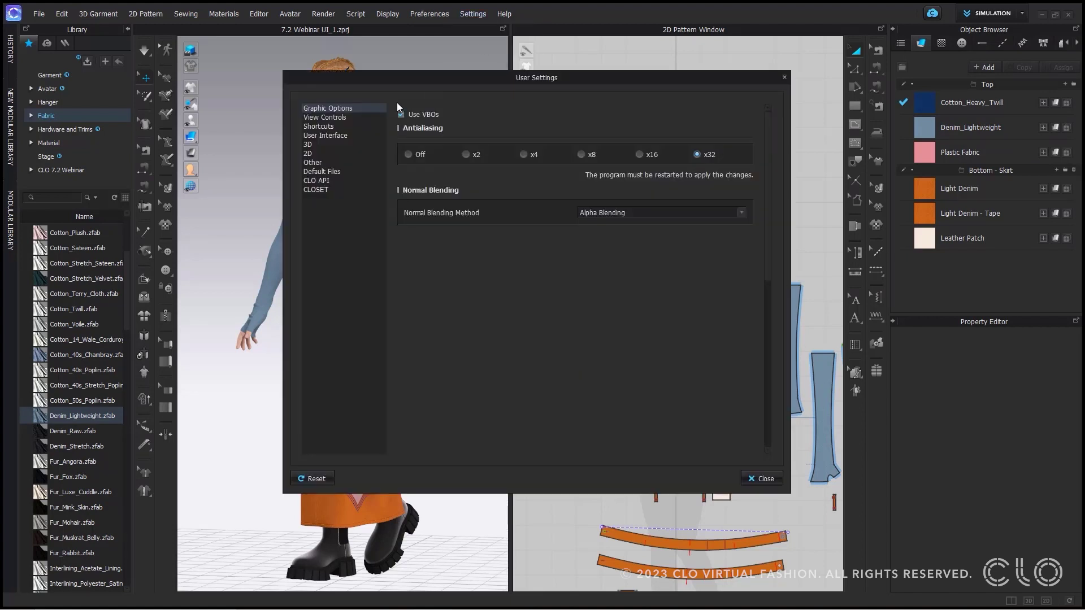
left_click(330, 163)
left_click(738, 204)
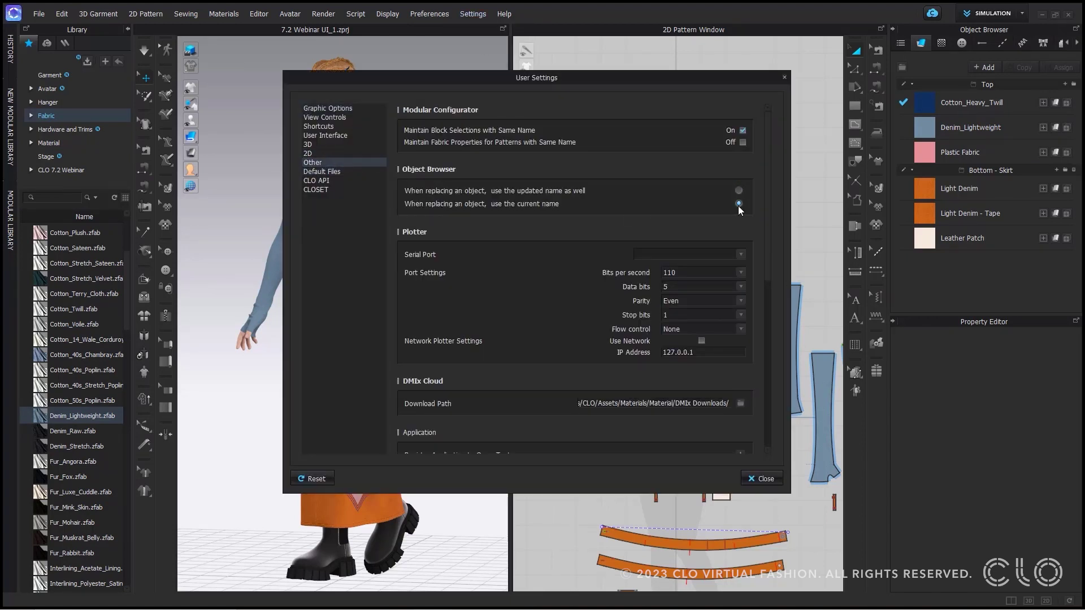
left_click(761, 478)
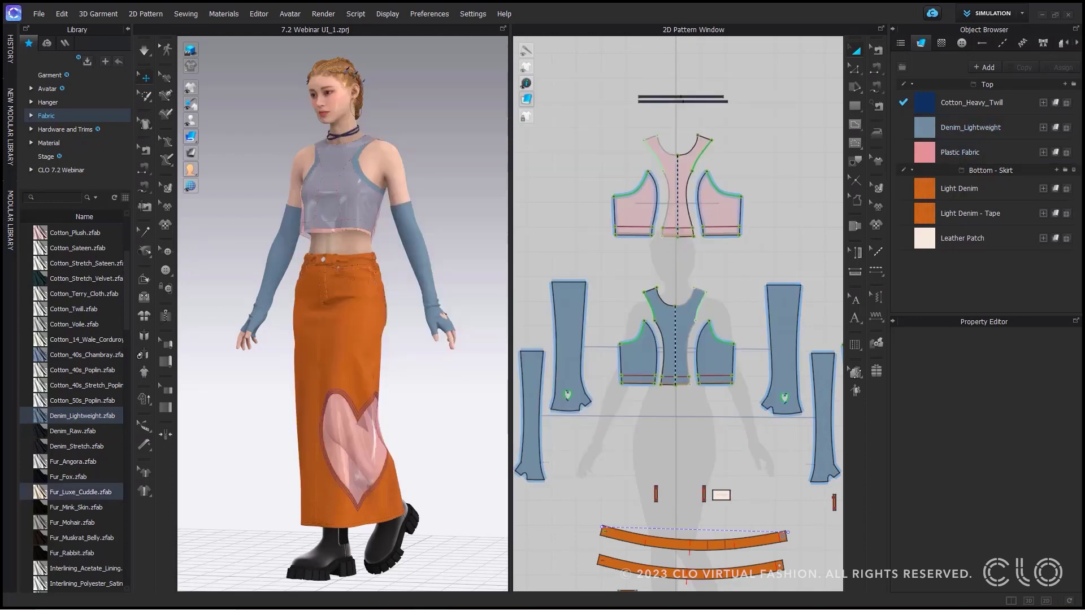
Replace the top's Denim_Lightweight fabric with Rib_1X1_486gsm, followed by another fabric from the Fabric library
scroll(88, 408, "down", 12)
left_click_drag(89, 406, 1001, 130)
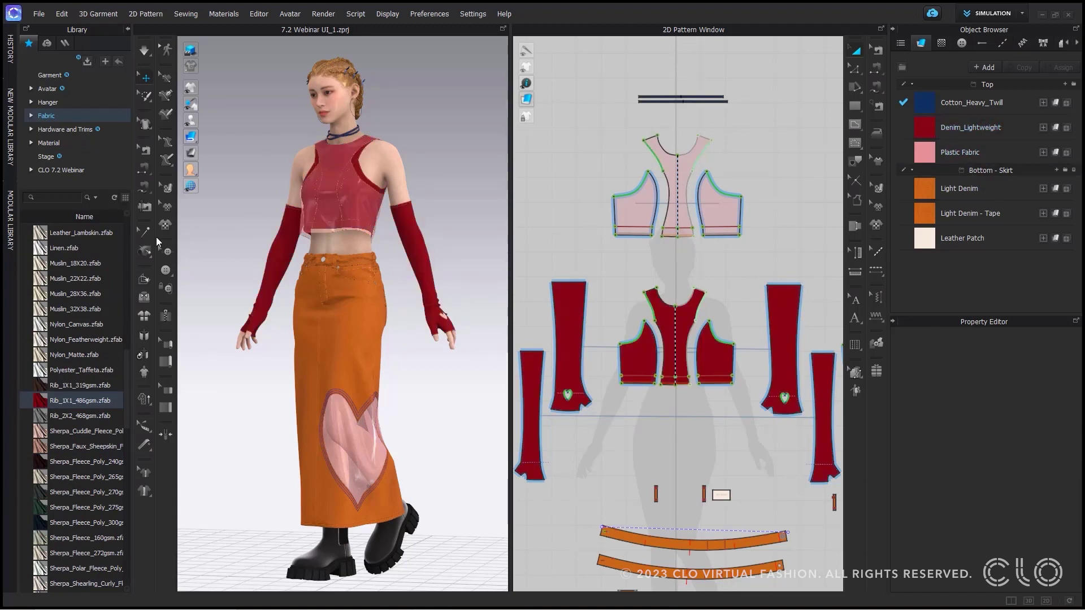
scroll(95, 349, "down", 2)
left_click_drag(65, 433, 937, 127)
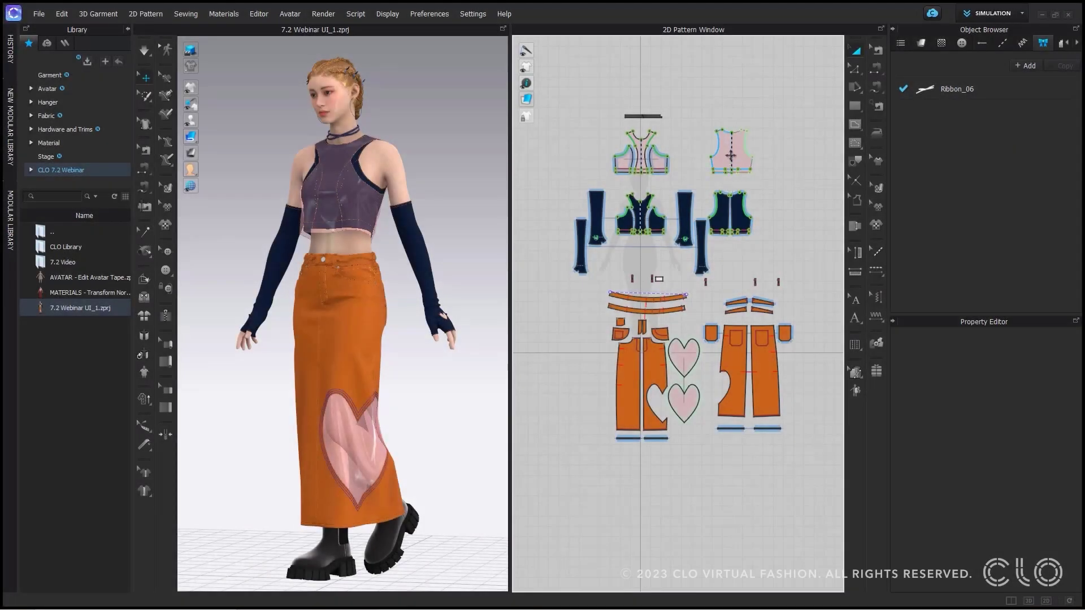
Archive one of the skirt's back yoke pattern pieces above the back panels
right_click(736, 148)
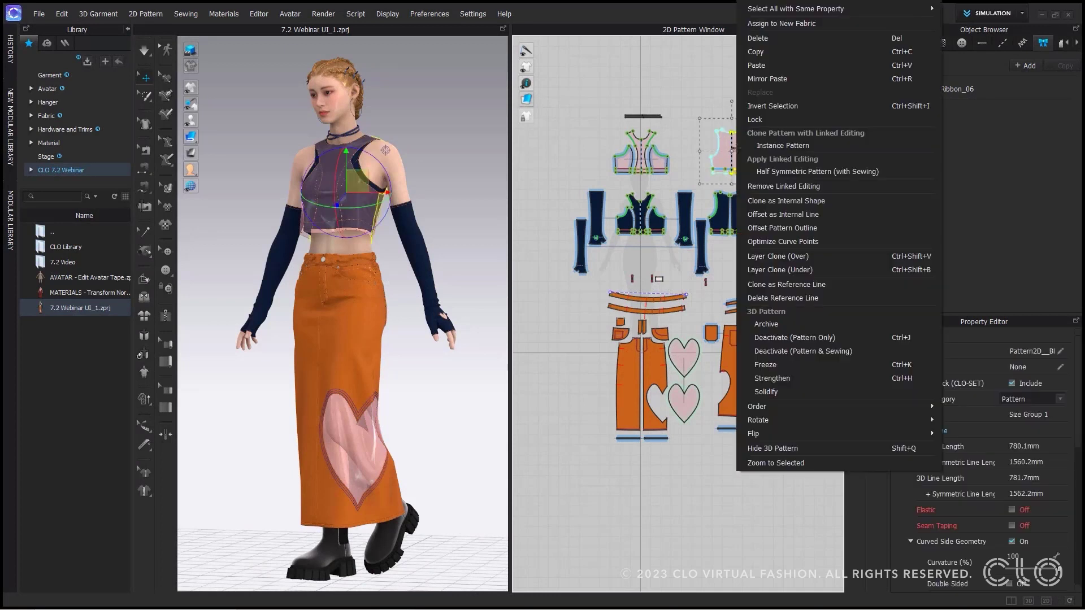
left_click(554, 113)
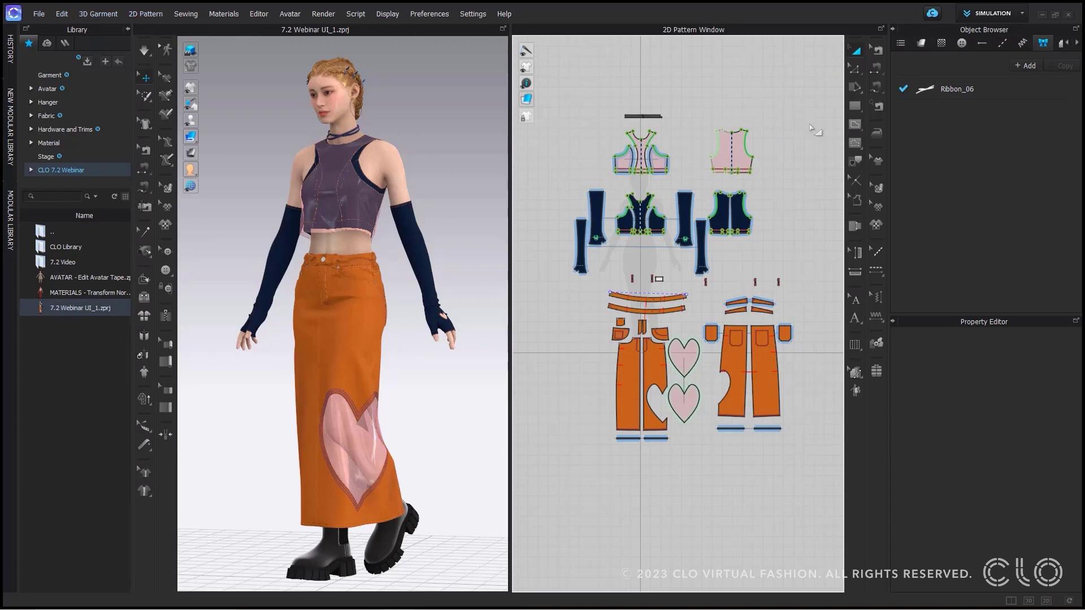
left_click(857, 50)
scroll(783, 257, "up", 5)
right_click_drag(747, 208, 754, 113)
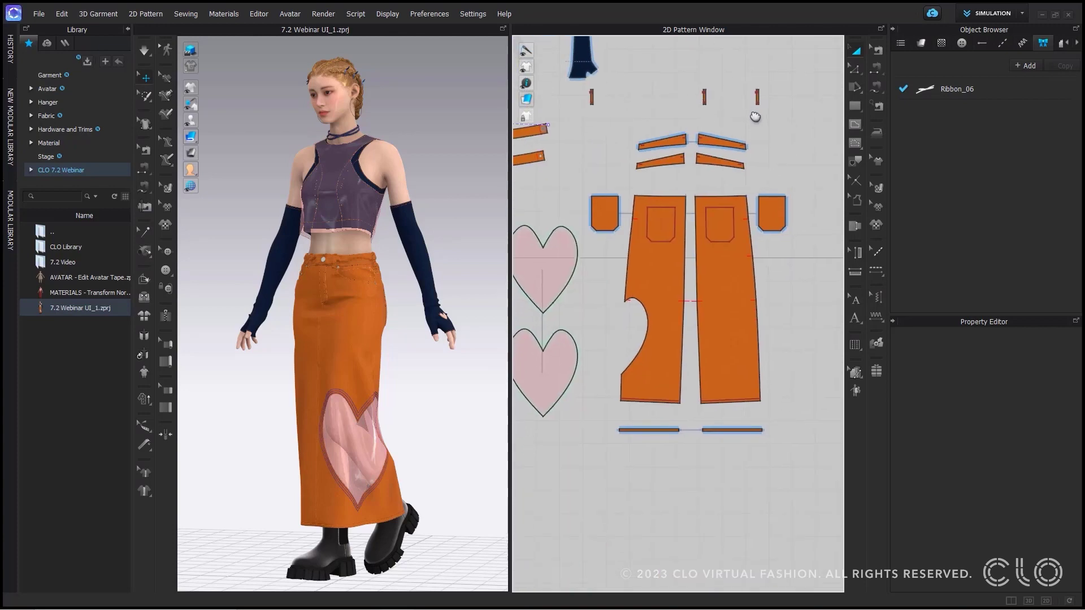
right_click(719, 168)
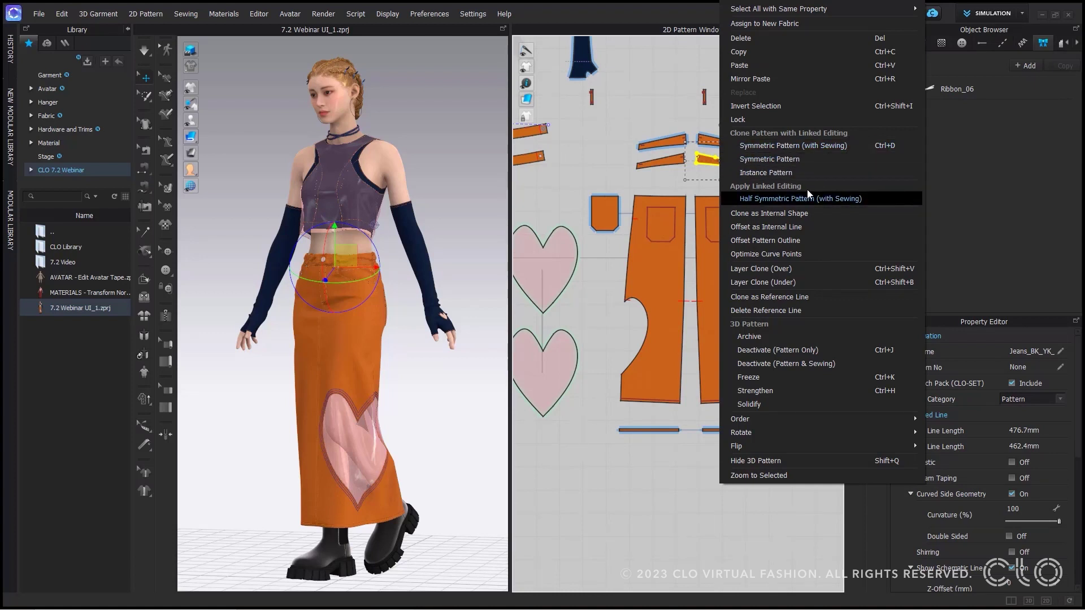
left_click(776, 330)
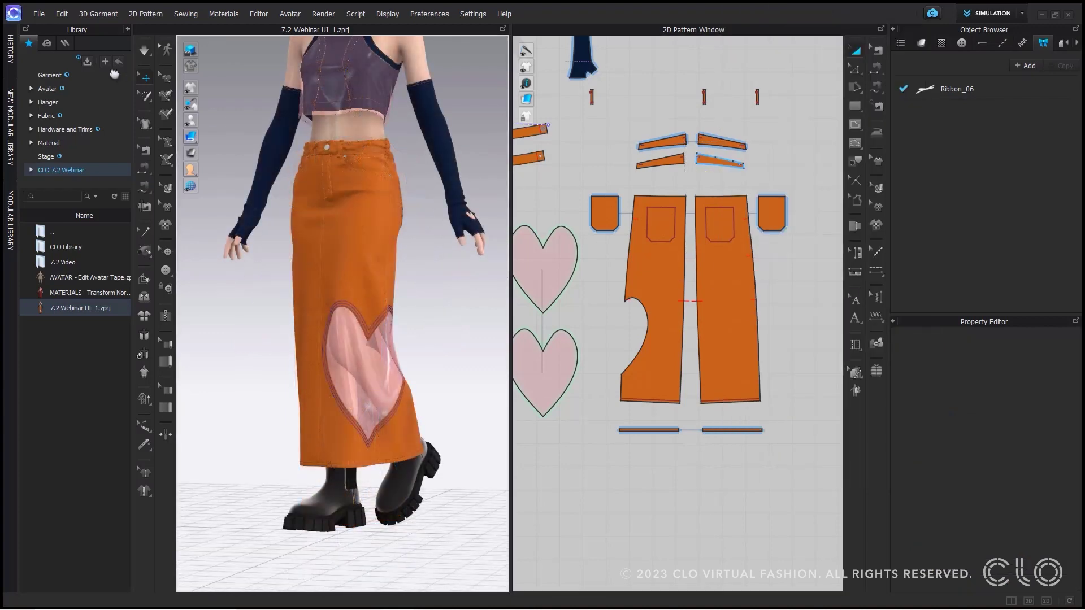
right_click(388, 371)
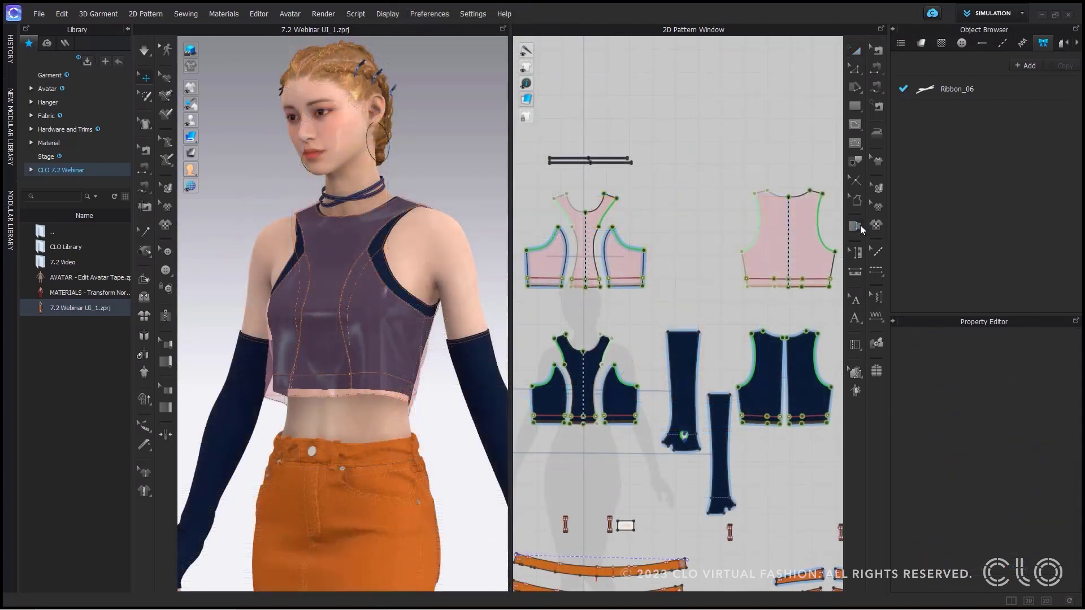
Walk the pink centre front pattern along the pink back pattern from their shoulder points and add a notch to both patterns at the intersection
left_click(856, 228)
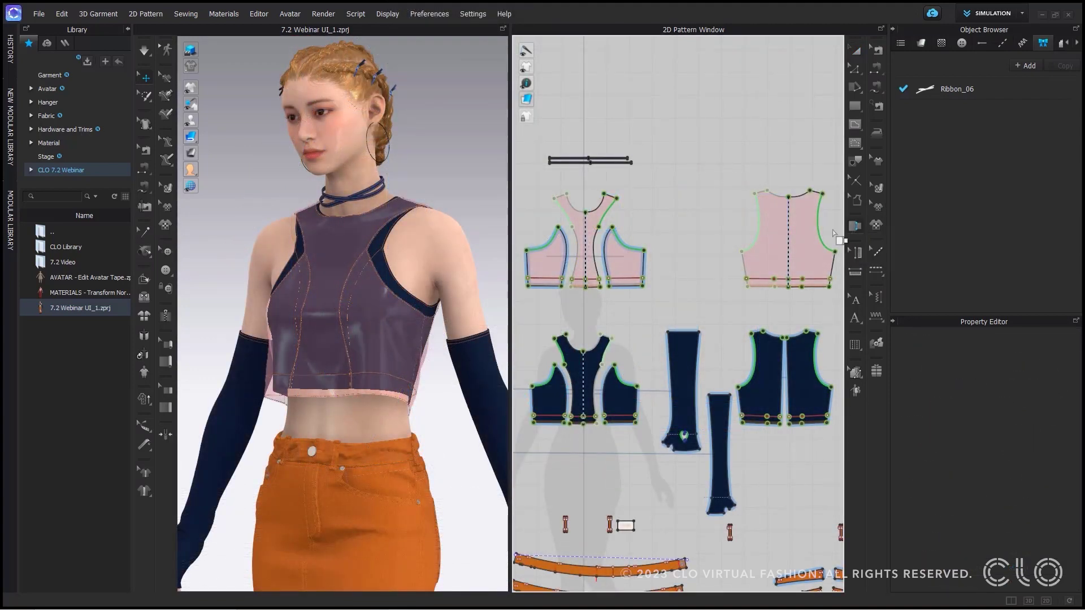
left_click(618, 202)
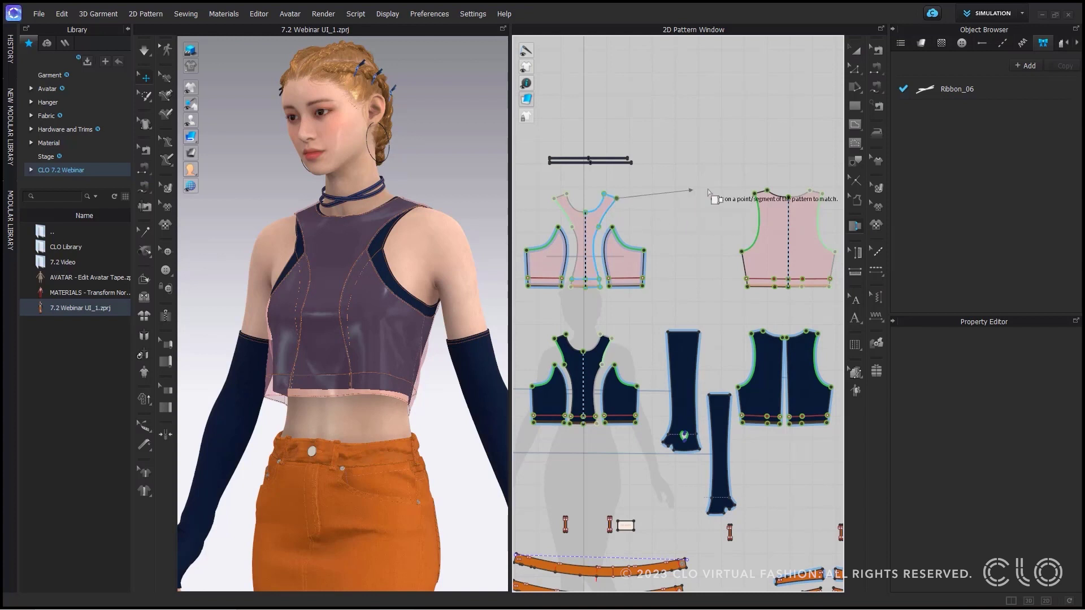
left_click(757, 196)
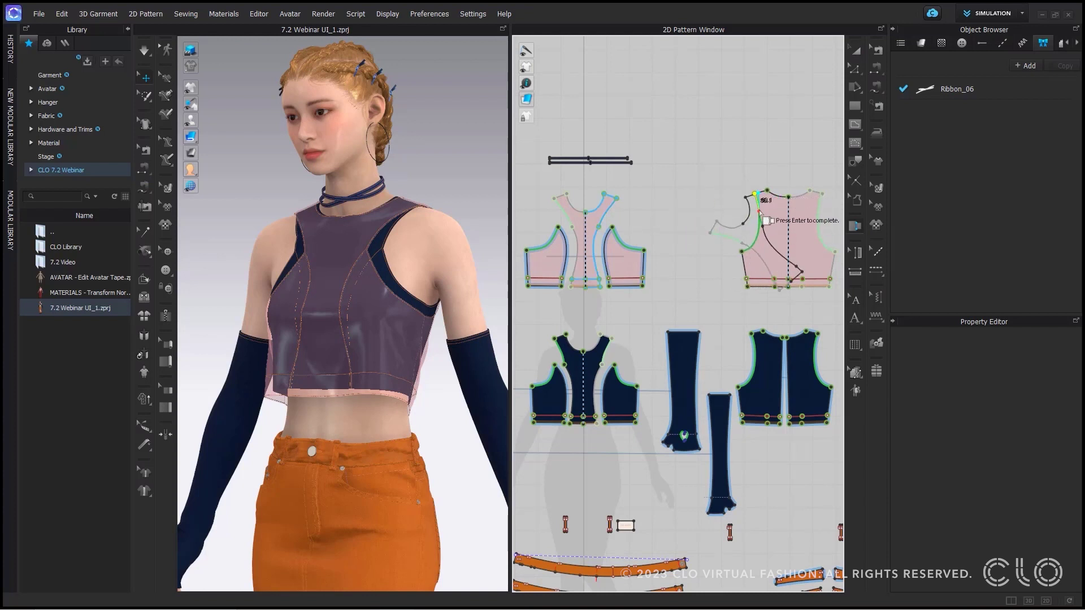
right_click(760, 214)
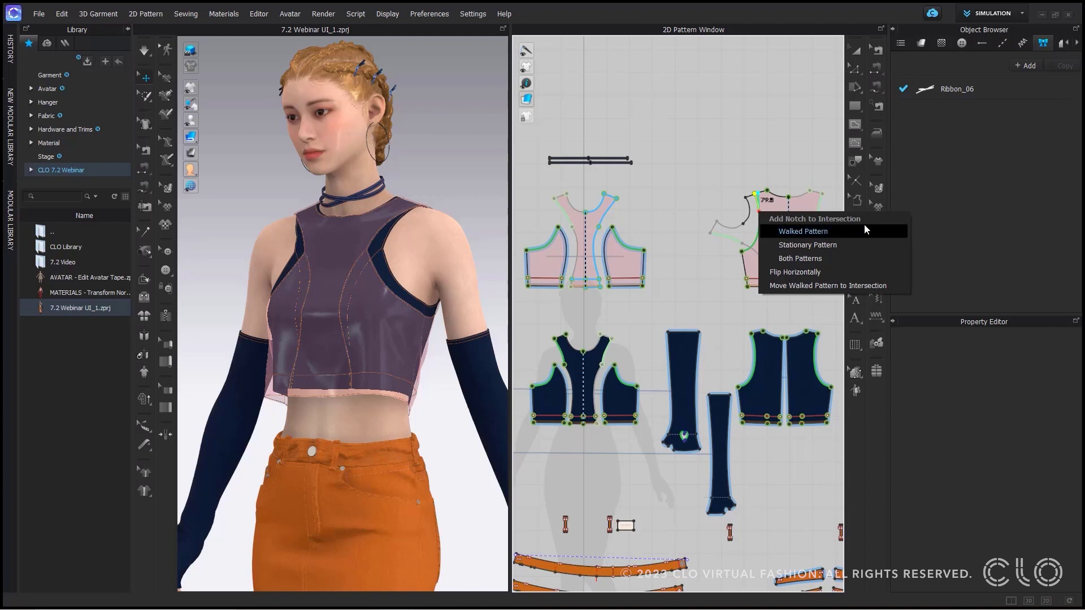
left_click(850, 257)
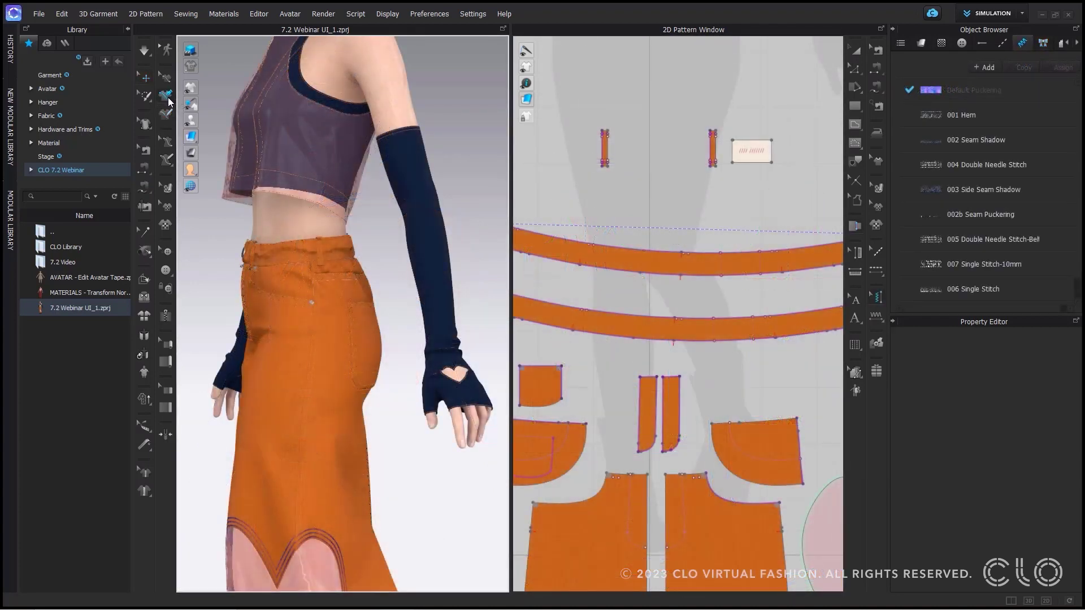
Draw a zigzag 3D Pen line about 231 mm long on the side of the top and open its editing options
left_click(166, 96)
left_click(310, 134)
double_click(312, 195)
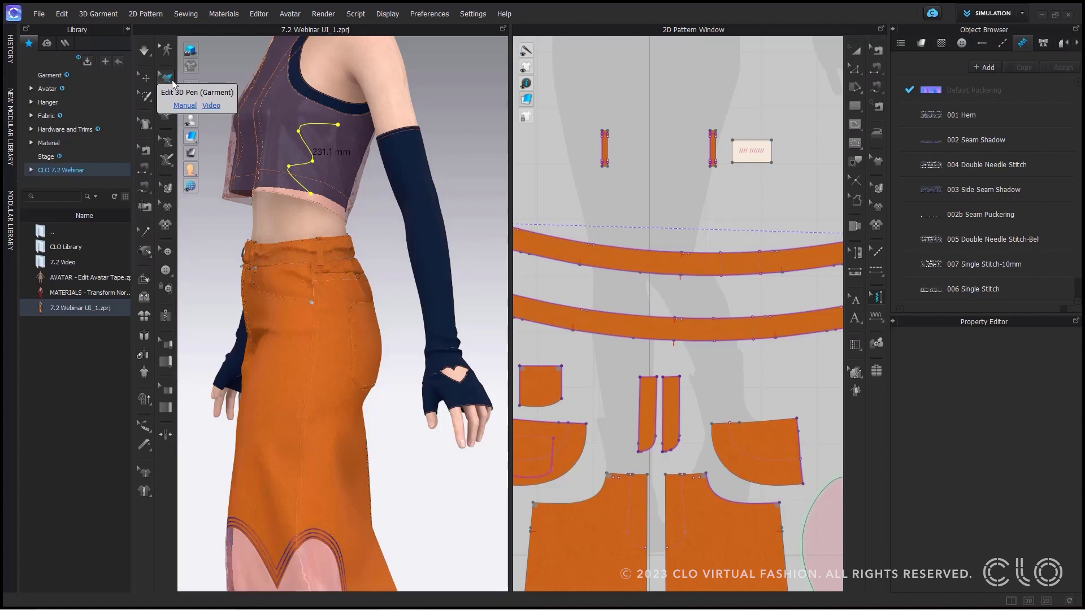
left_click(166, 77)
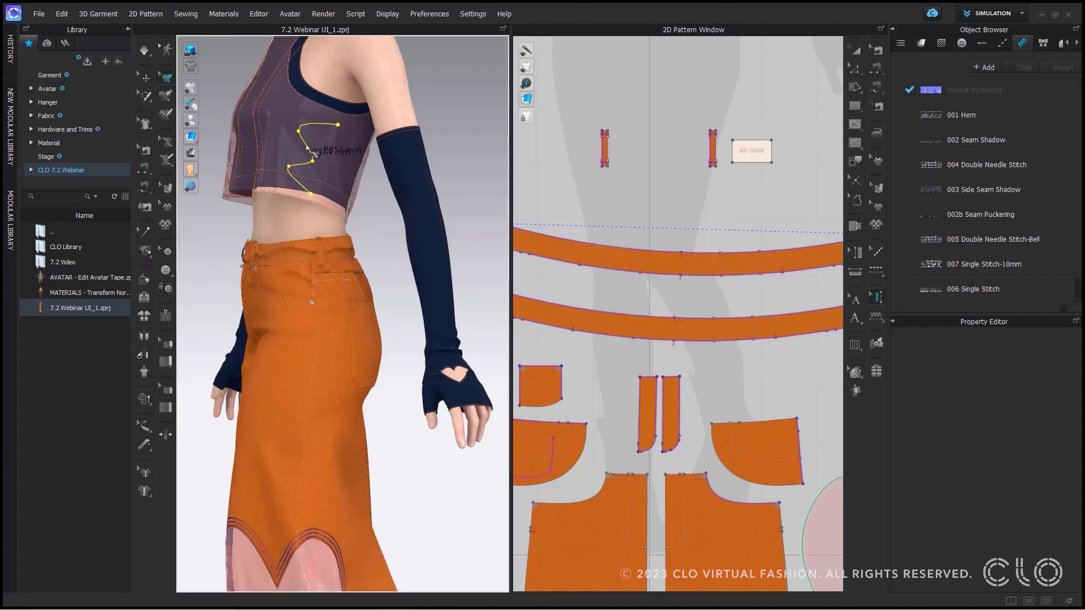
right_click(306, 147)
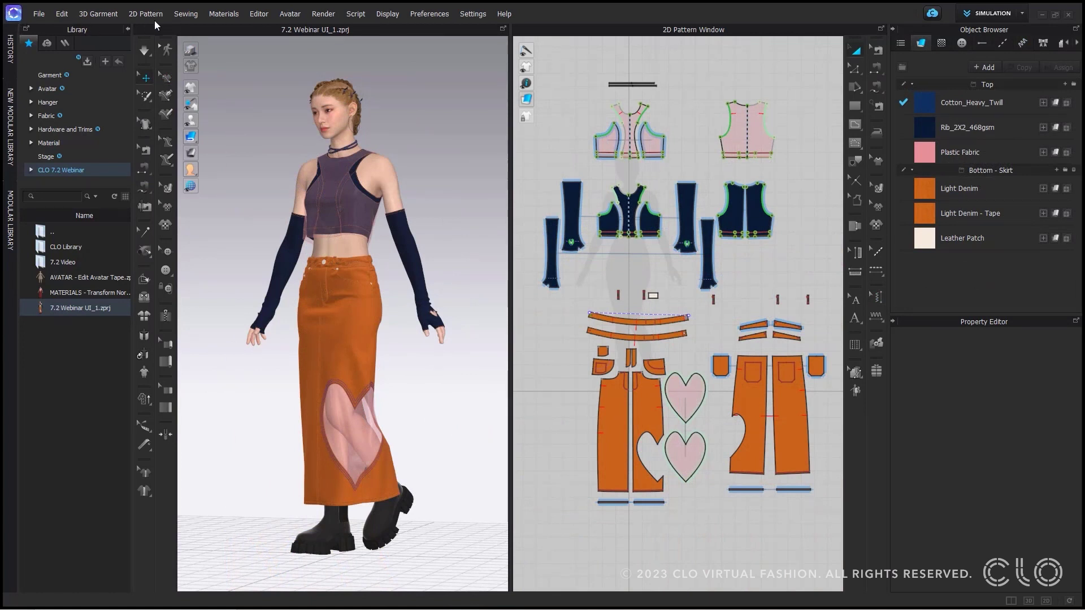
left_click(35, 16)
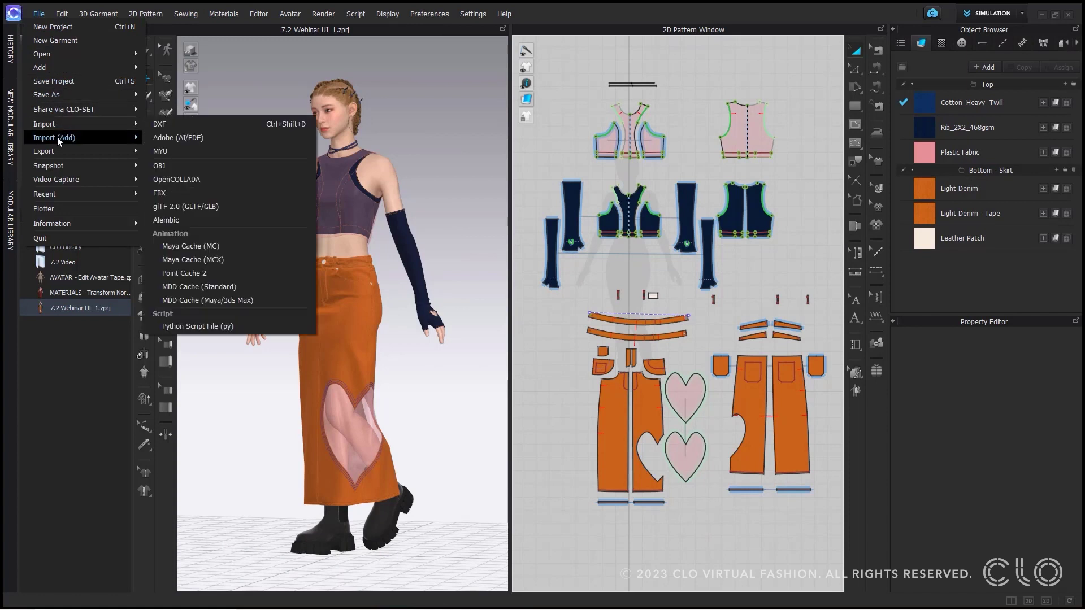
mouse_move(56, 153)
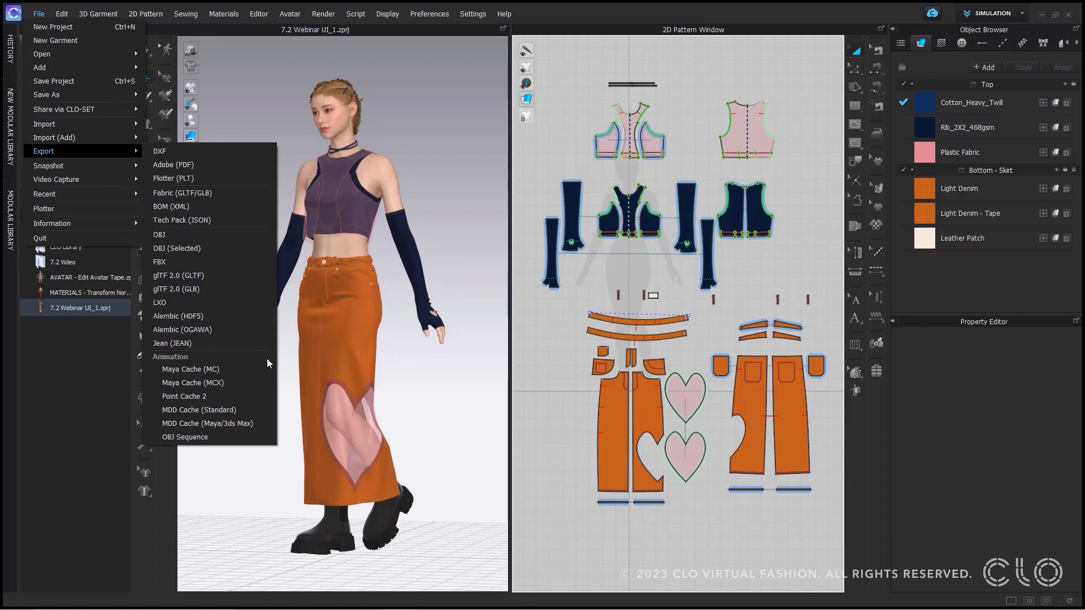
left_click(286, 362)
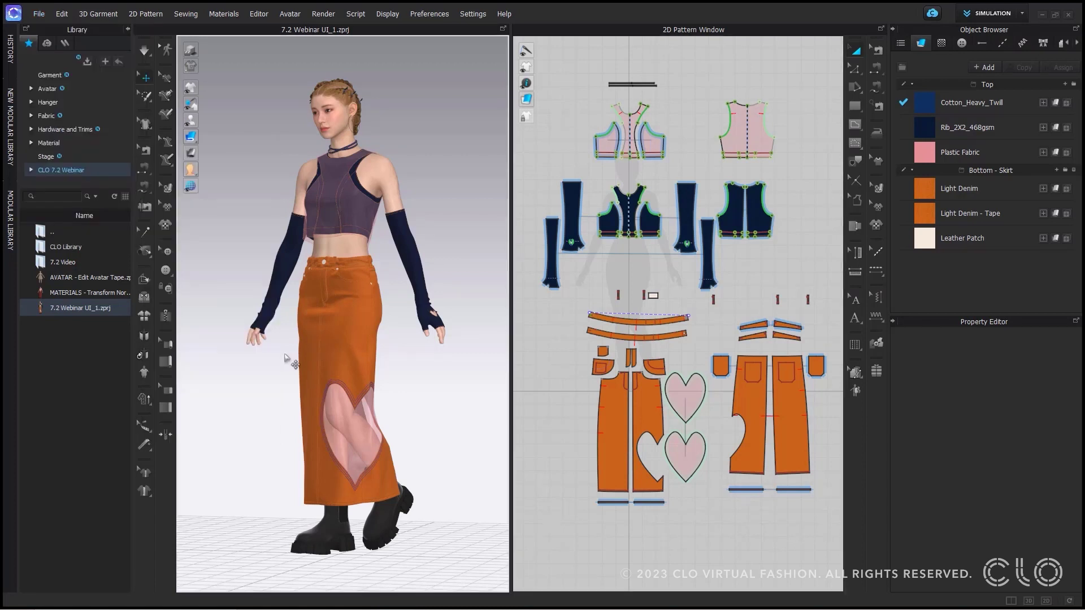
left_click(64, 14)
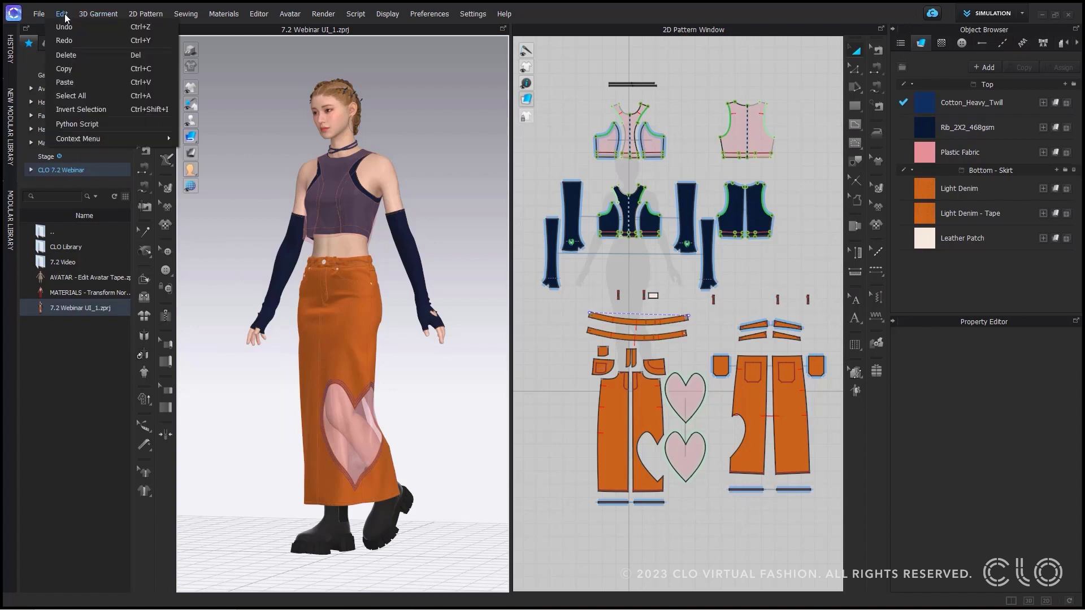
mouse_move(88, 141)
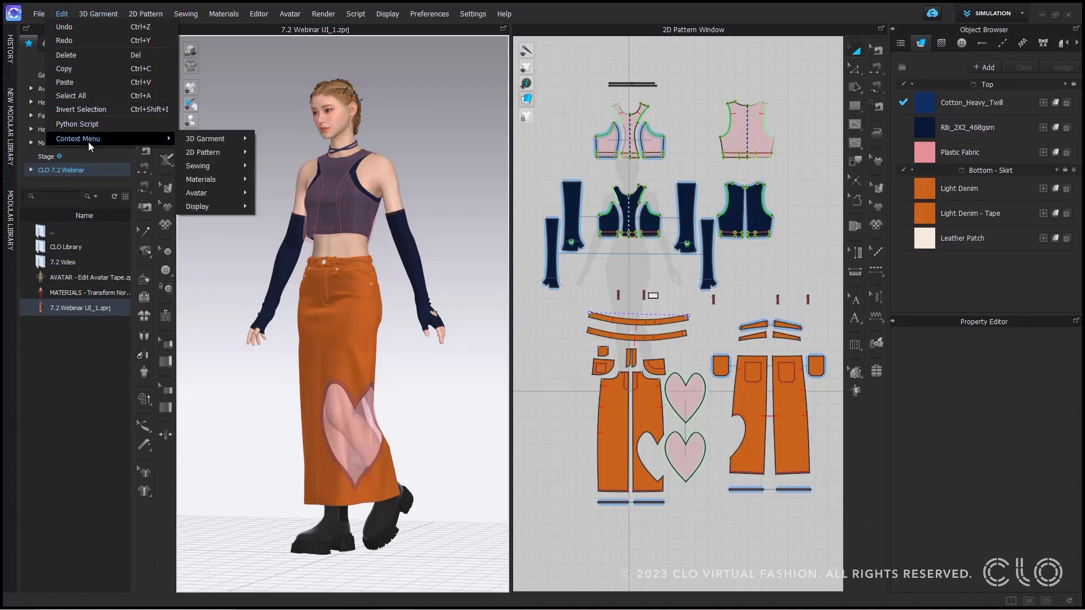
mouse_move(194, 146)
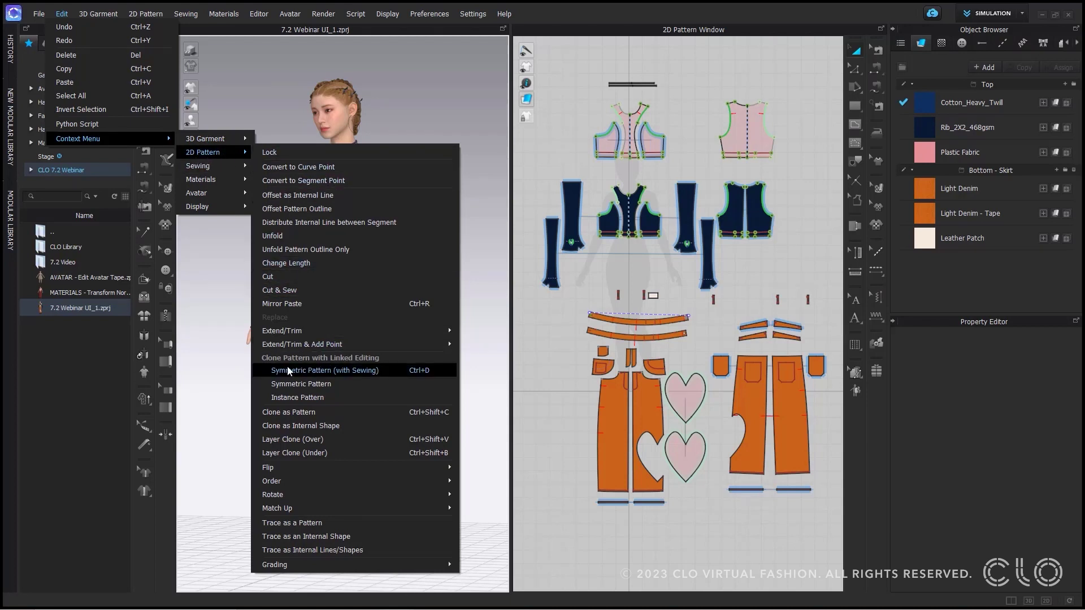
left_click(622, 374)
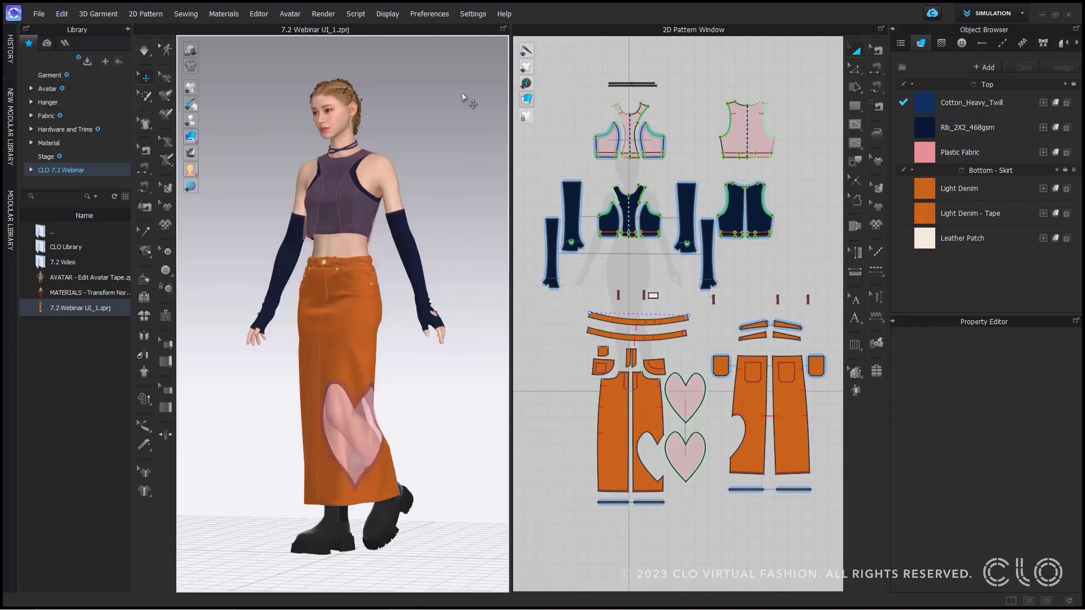
left_click(387, 15)
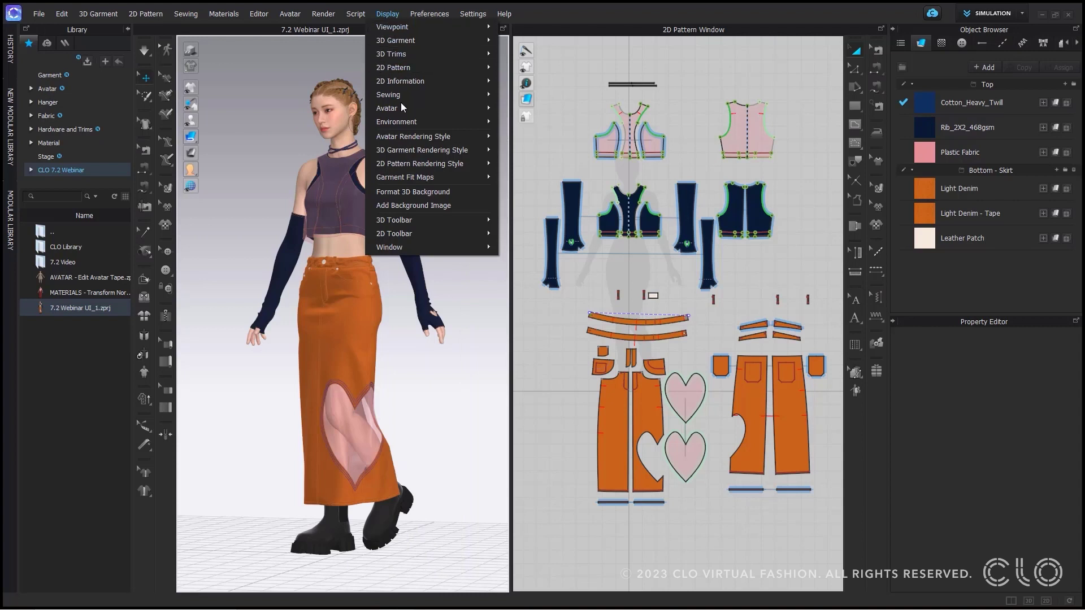
mouse_move(416, 251)
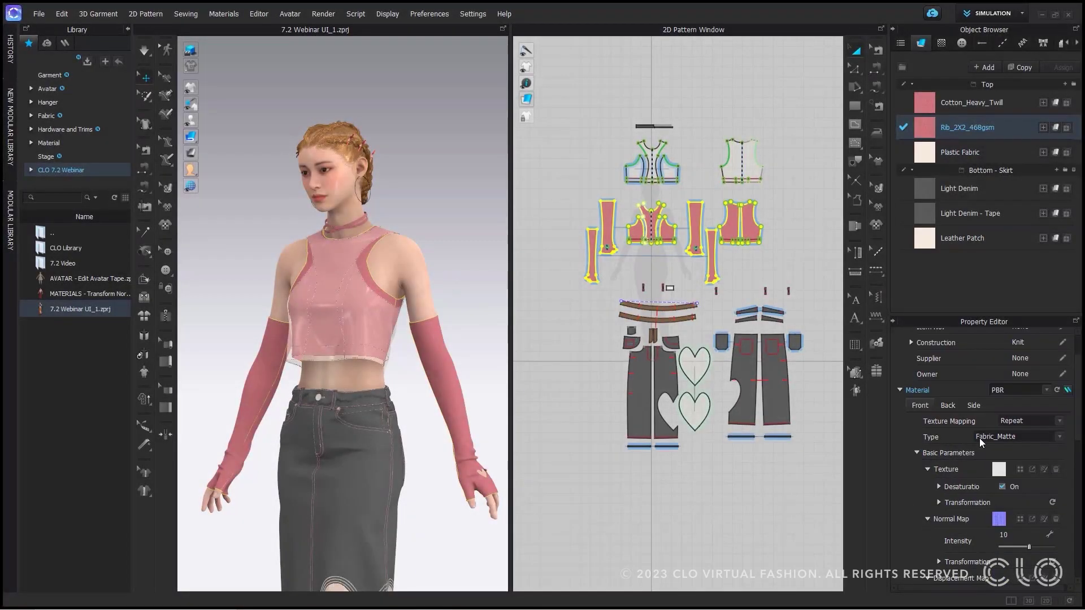
Recolour the Rib_2X2_468gsm fabric with the blue-grey FHI Cotton TCX Pantone colour #829CA5 and close the colour window
scroll(979, 439, "down", 8)
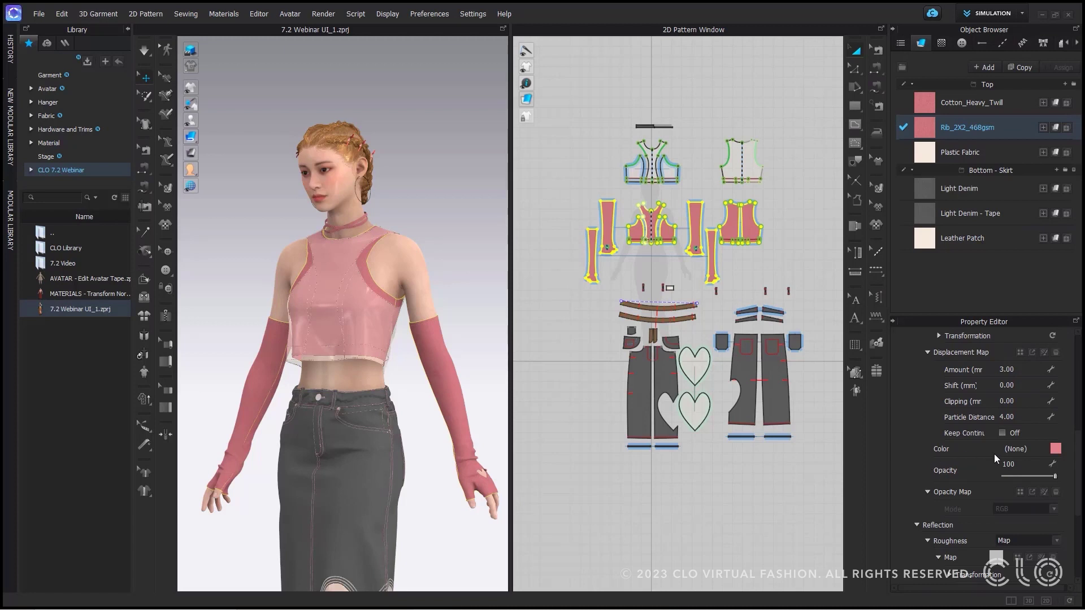
left_click(1056, 449)
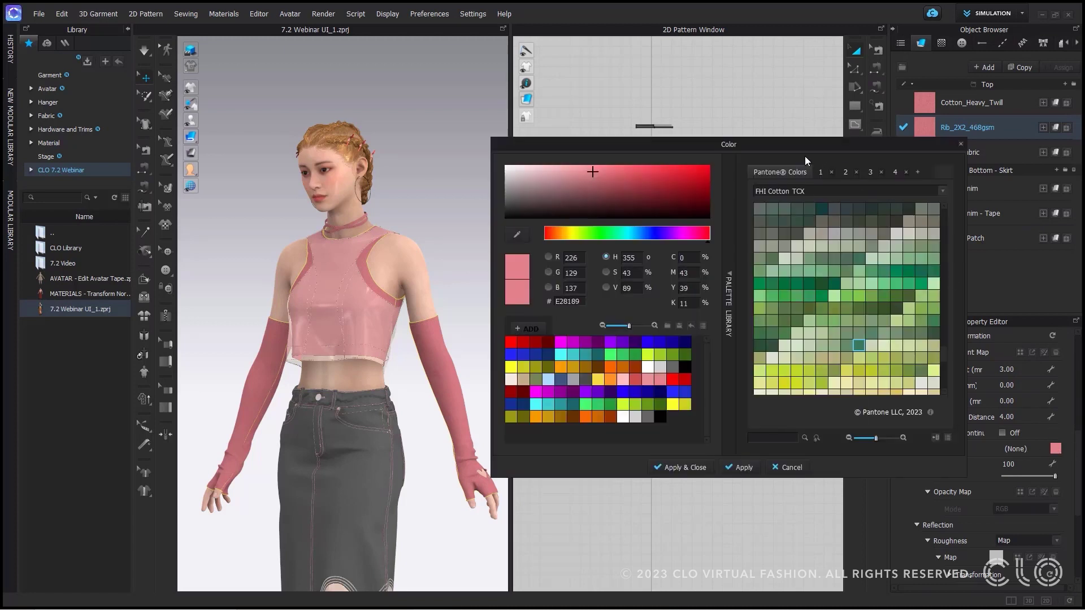
mouse_move(805, 156)
left_mouse_down()
mouse_move(799, 165)
mouse_move(817, 145)
mouse_move(799, 159)
left_mouse_up()
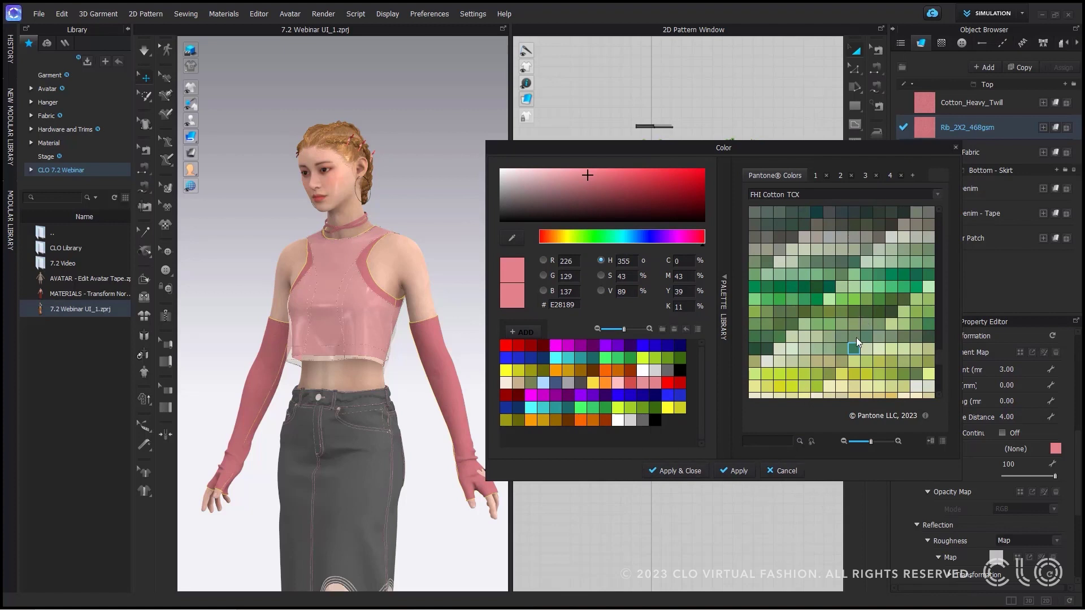
scroll(856, 337, "down", 5)
left_click(877, 322)
left_click(881, 307)
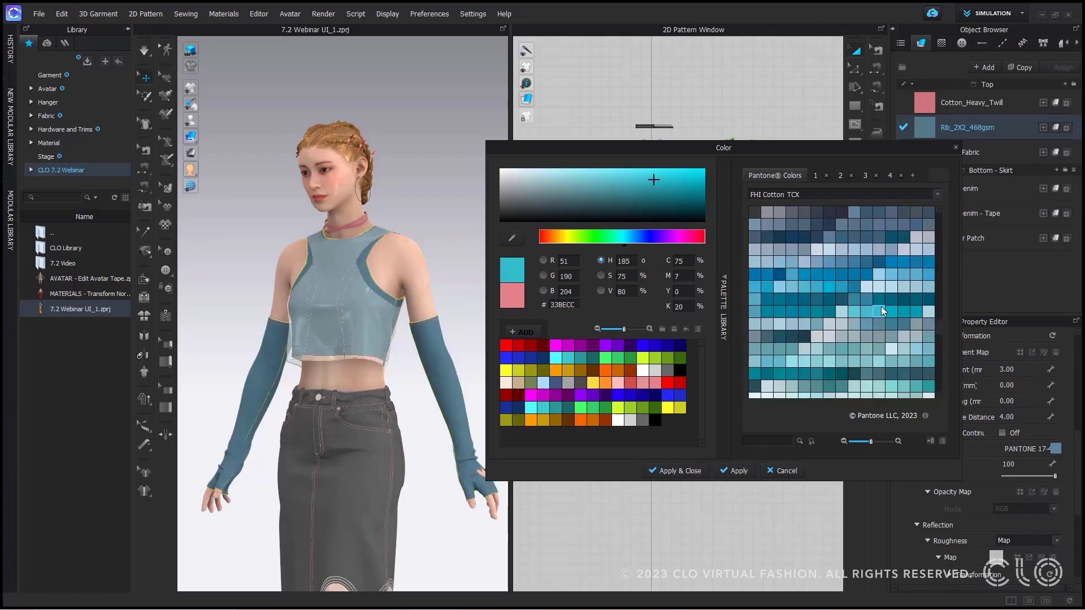
left_click(879, 336)
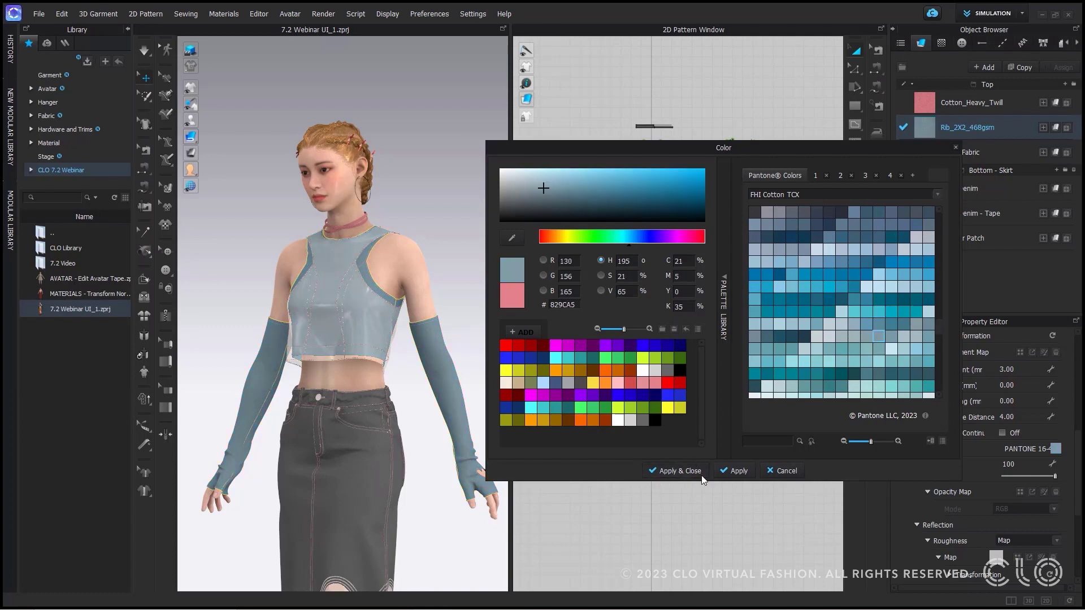
left_click(678, 470)
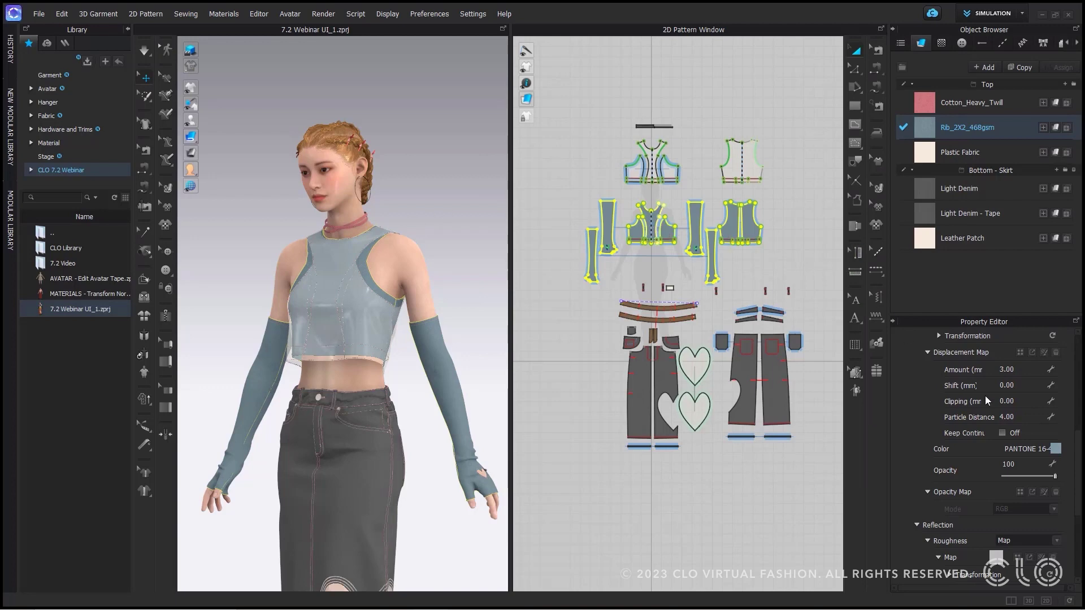
Apply the grey-green Pantone colour #A5B2AA to the Rib_2X2_468gsm fabric while keeping the colour window open
left_click(1056, 449)
scroll(861, 307, "down", 5)
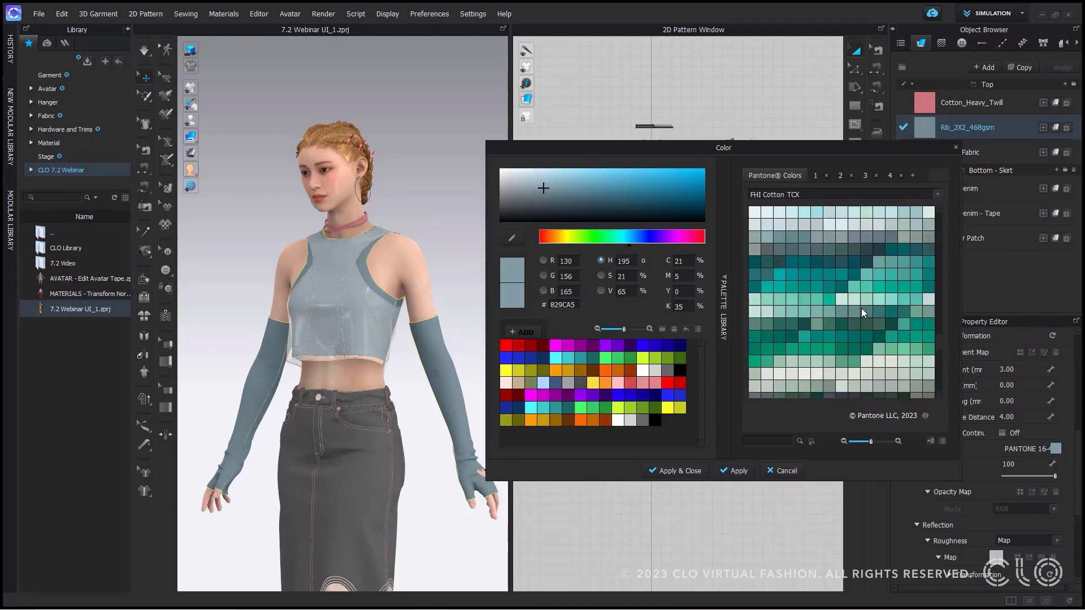
left_click(893, 290)
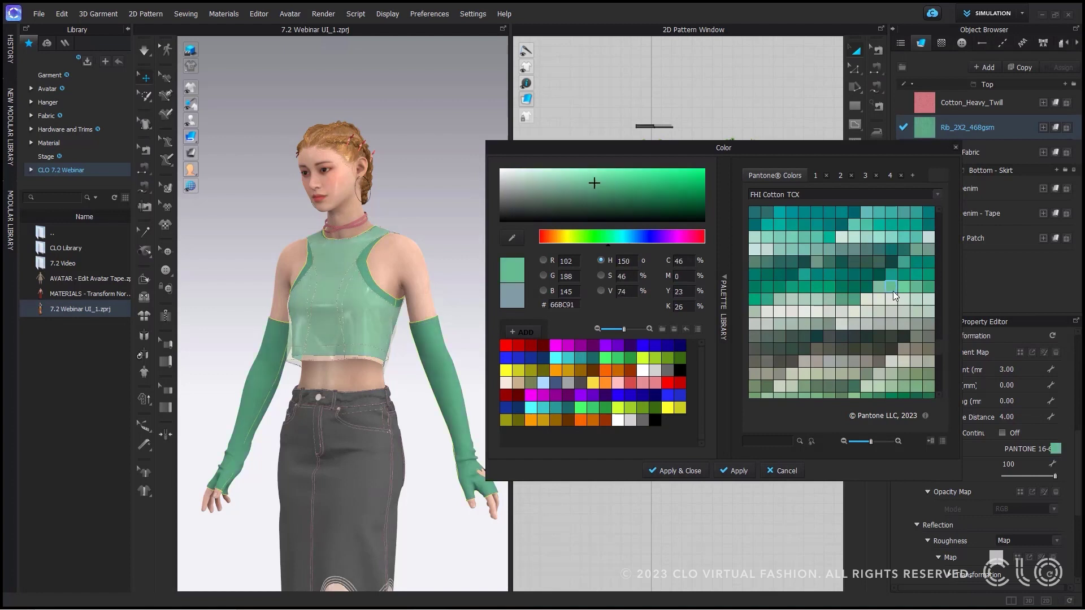
left_click(922, 289)
left_click(906, 323)
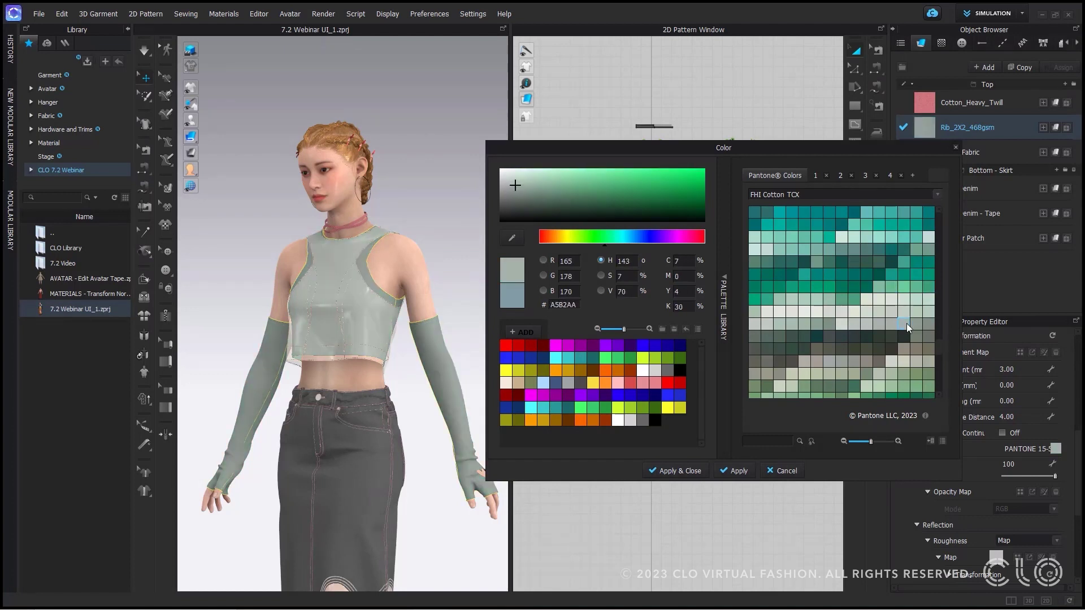
left_click(731, 473)
Change the Rib_2X2_468gsm fabric to the olive Pantone colour #AFAF5E and move the colour window aside
left_click_drag(714, 146, 748, 200)
scroll(849, 362, "down", 6)
left_click(898, 407)
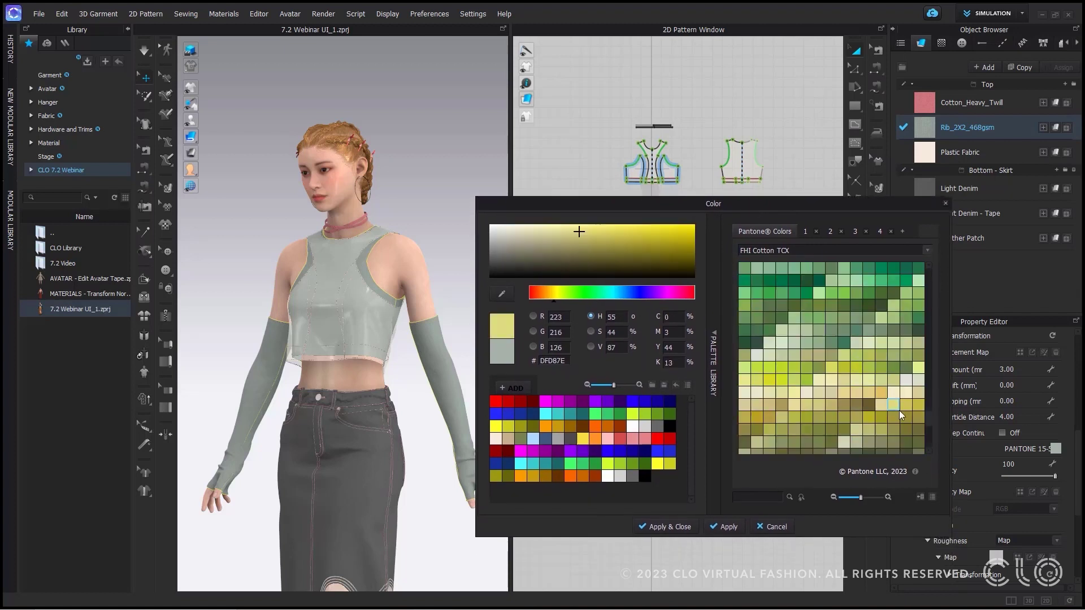
left_click(883, 427)
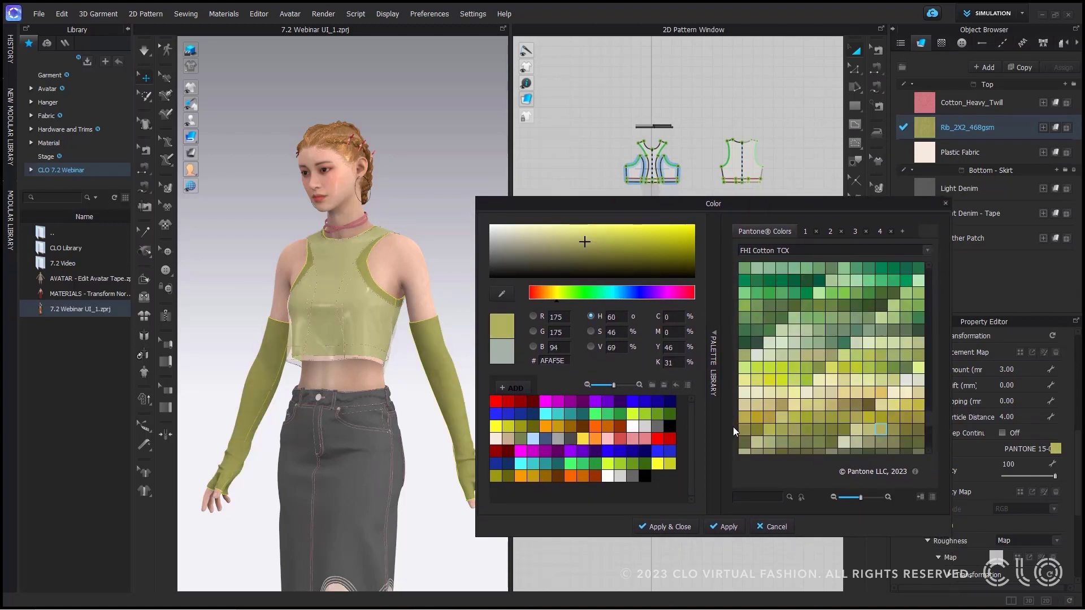
left_click_drag(747, 204, 635, 126)
Recolour the Light Denim and Light Denim - Tape fabrics together with the cream Pantone colour #F4E3B5 and close the colour window
left_click(996, 193)
left_click(1005, 217, "shift")
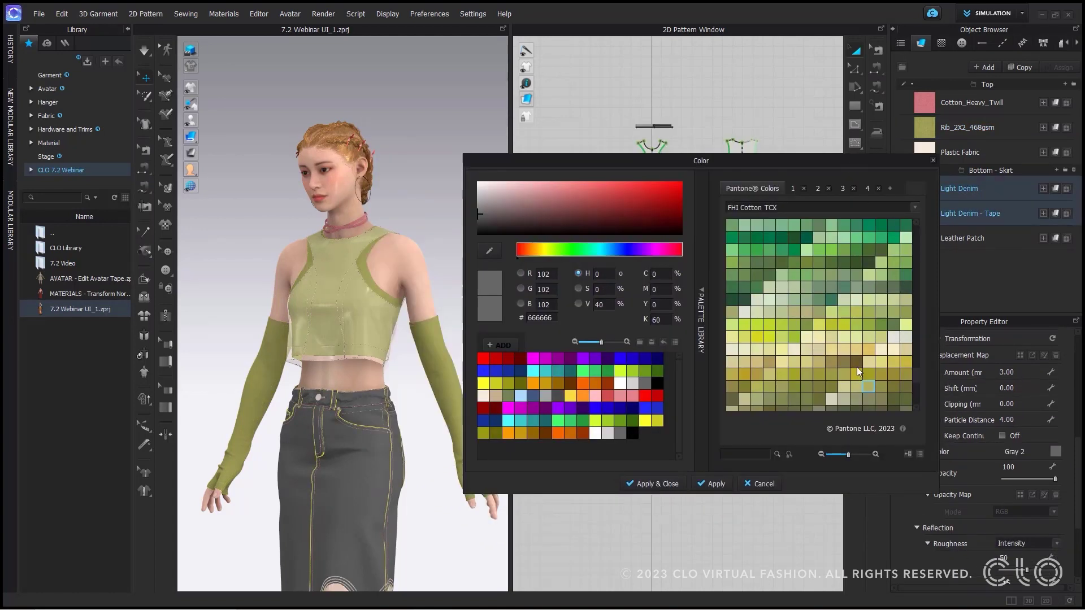
scroll(857, 368, "down", 5)
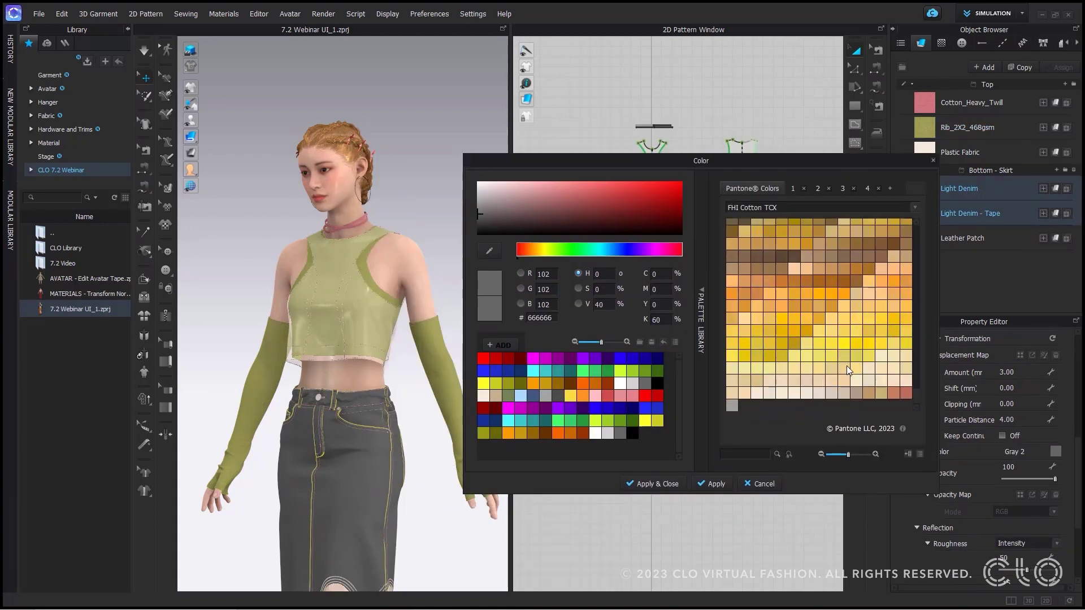
left_click(843, 342)
left_click(893, 368)
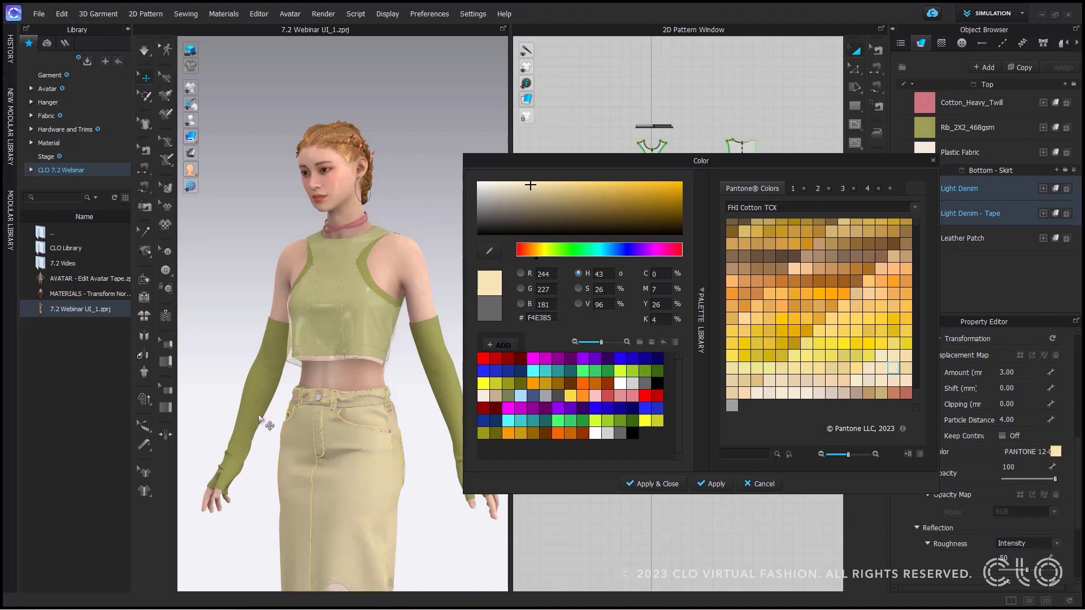
right_click_drag(266, 423, 322, 308)
scroll(335, 278, "up", 3)
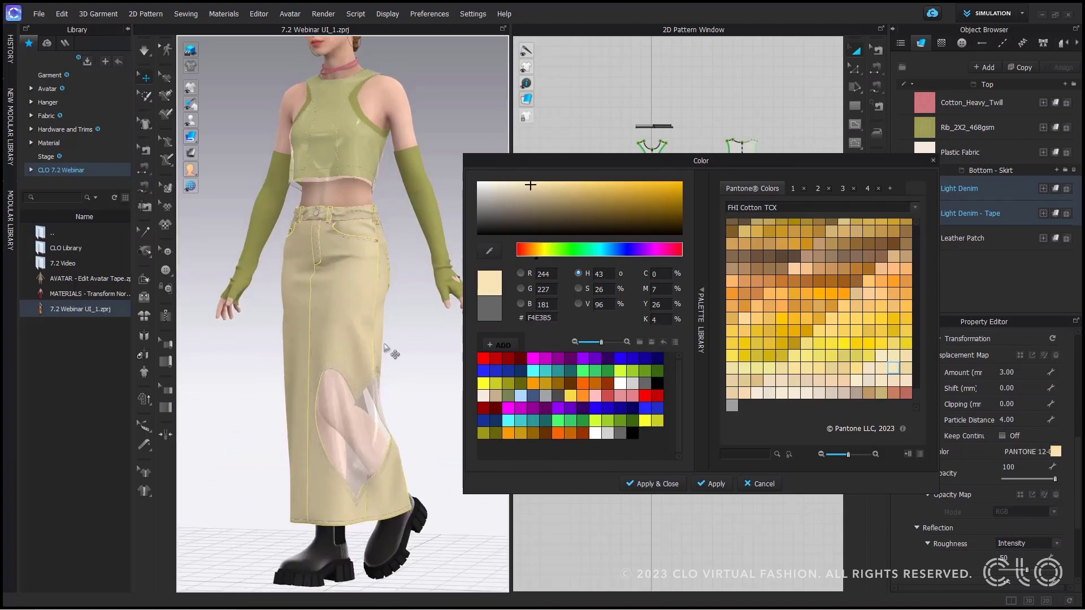
left_click(714, 484)
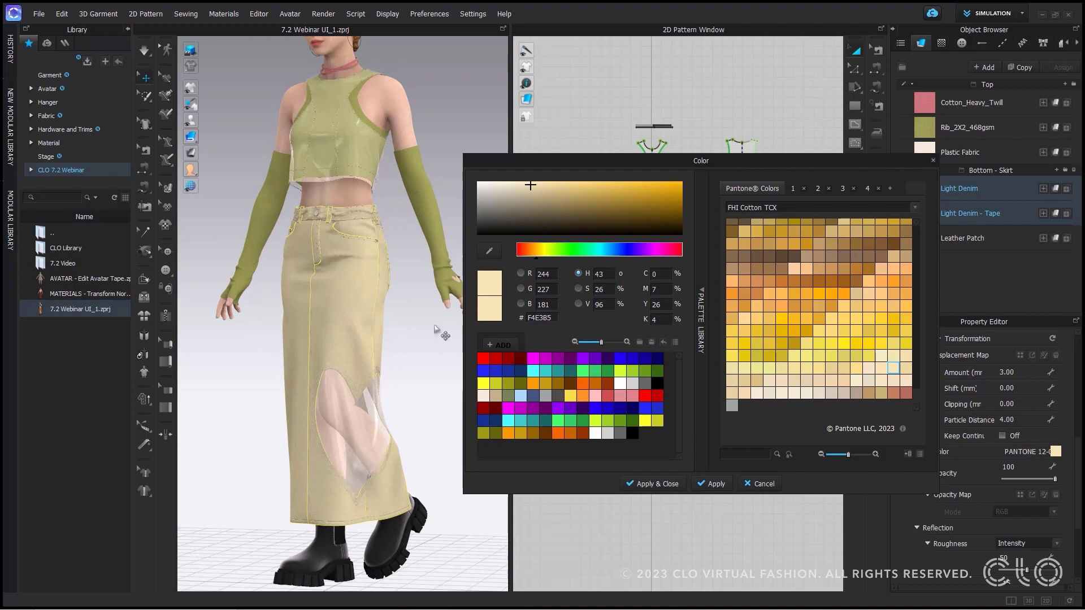
left_click(661, 489)
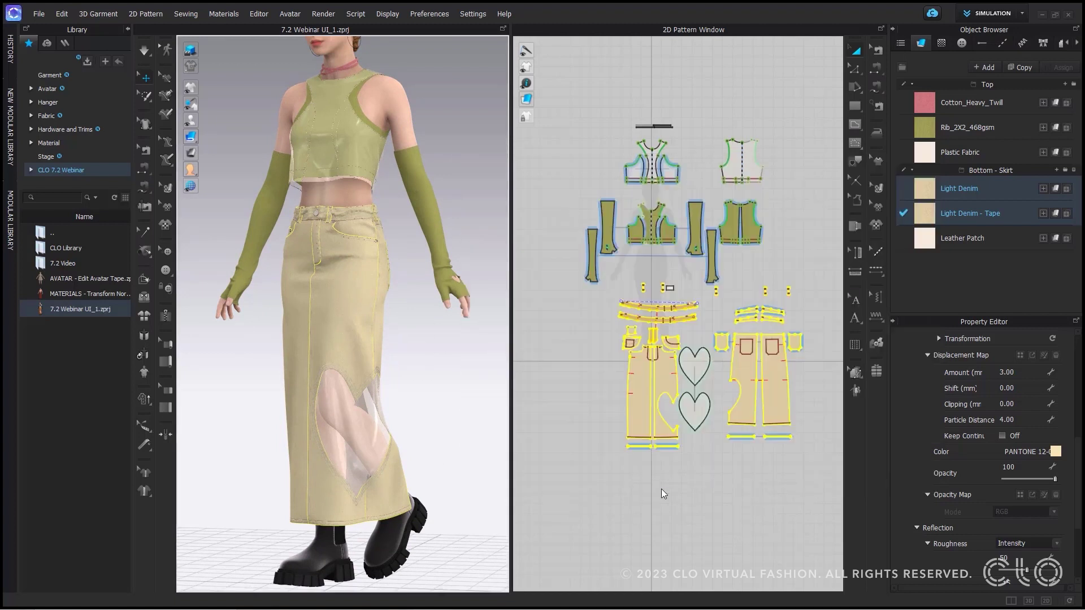
Preview the orange Pantone colour #EFAD55 on both Light Denim fabrics and discard the change
left_click(1056, 452)
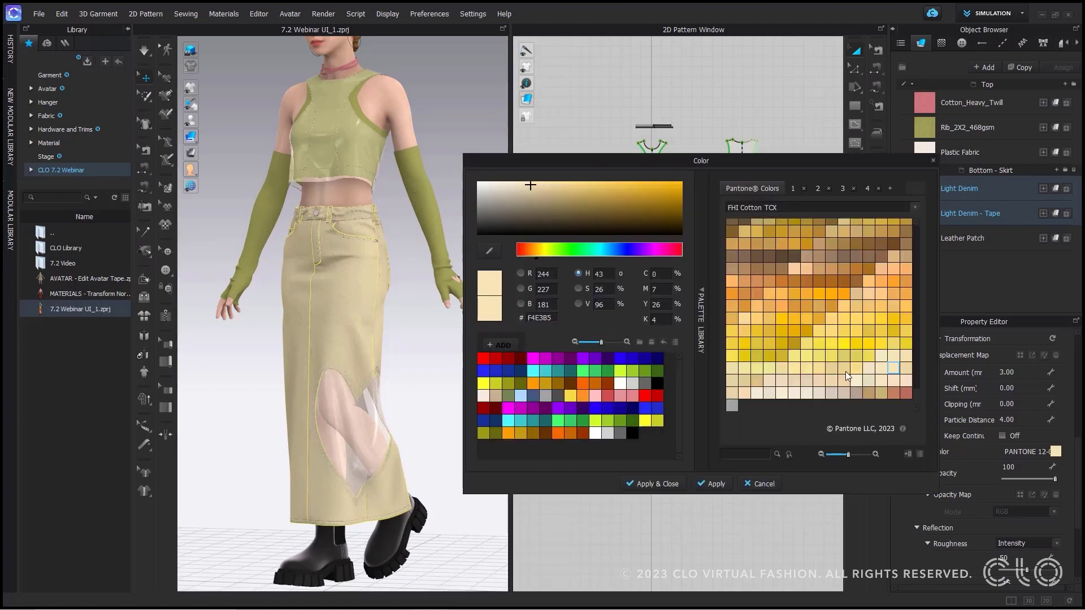
left_click(893, 300)
left_click(896, 287)
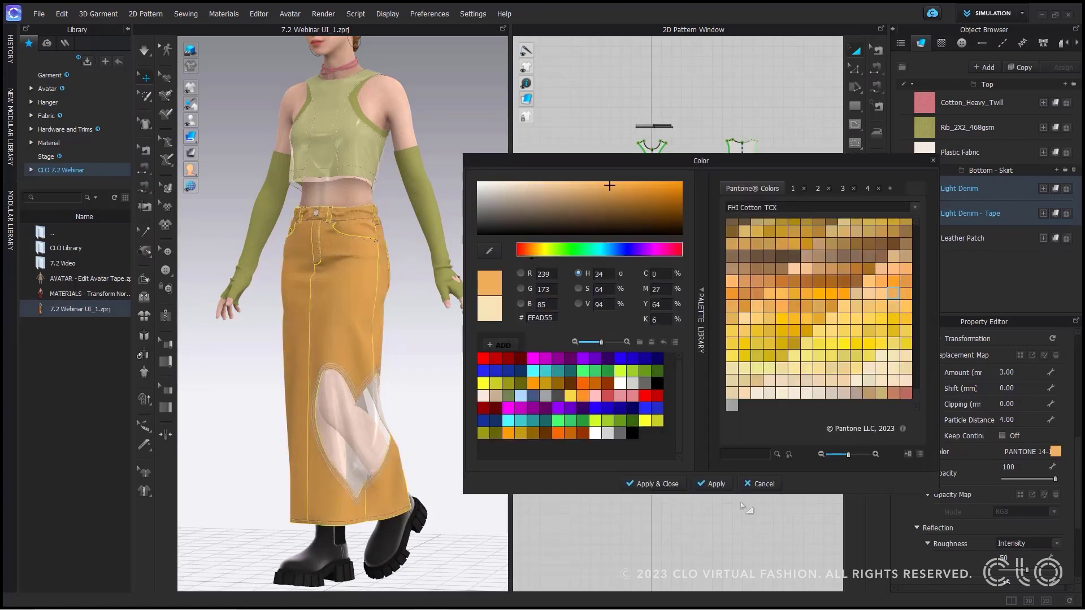
left_click(770, 482)
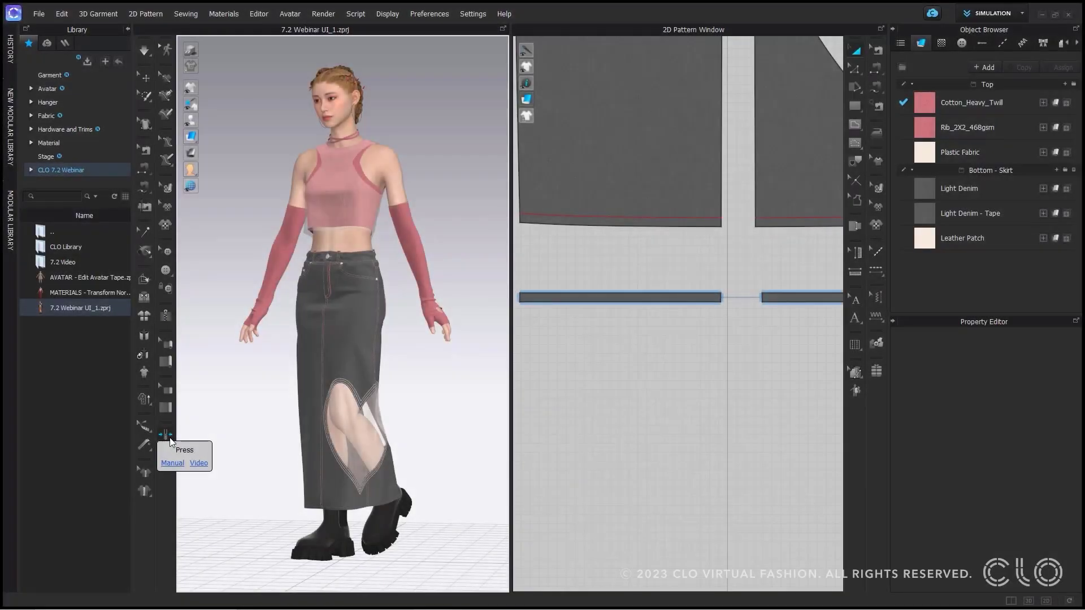
Use Press on the skirt's front panel without the heart cutout and the hem band sewn to its lower edge
left_click(169, 436)
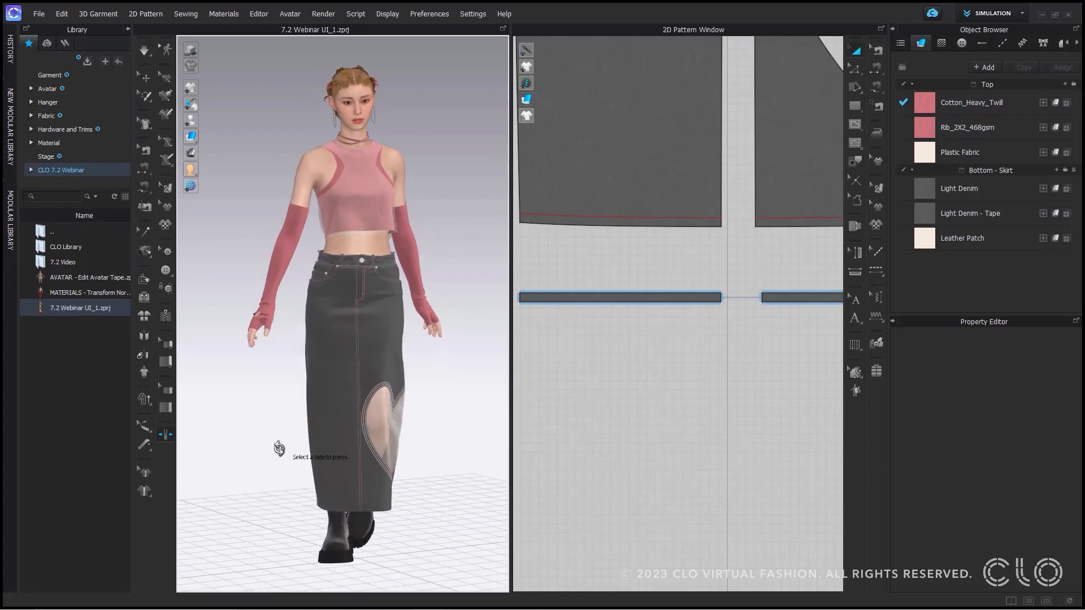
scroll(378, 395, "up", 5)
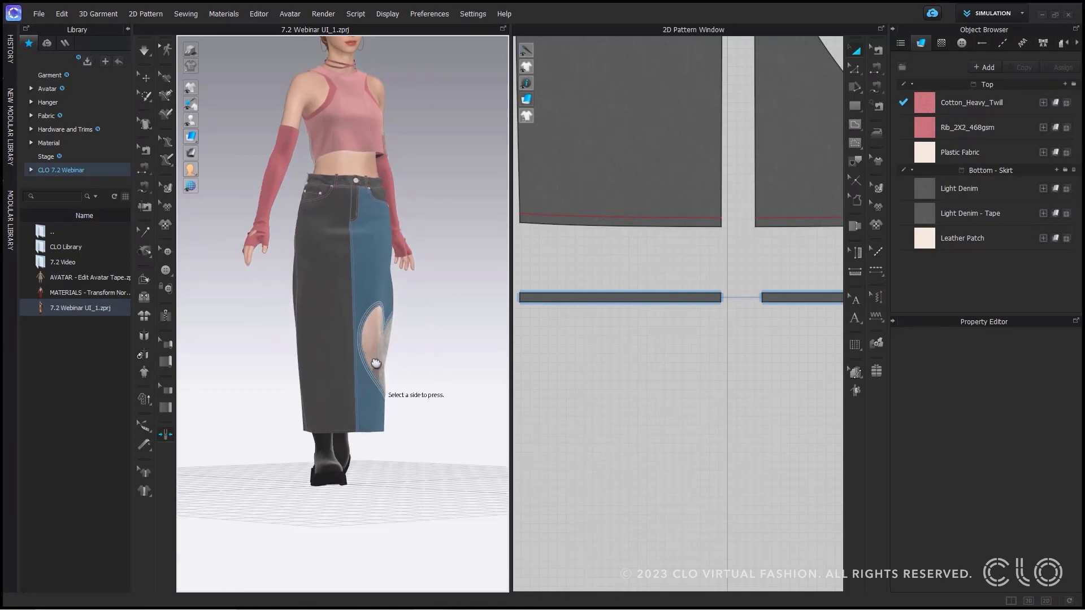
scroll(378, 342, "up", 6)
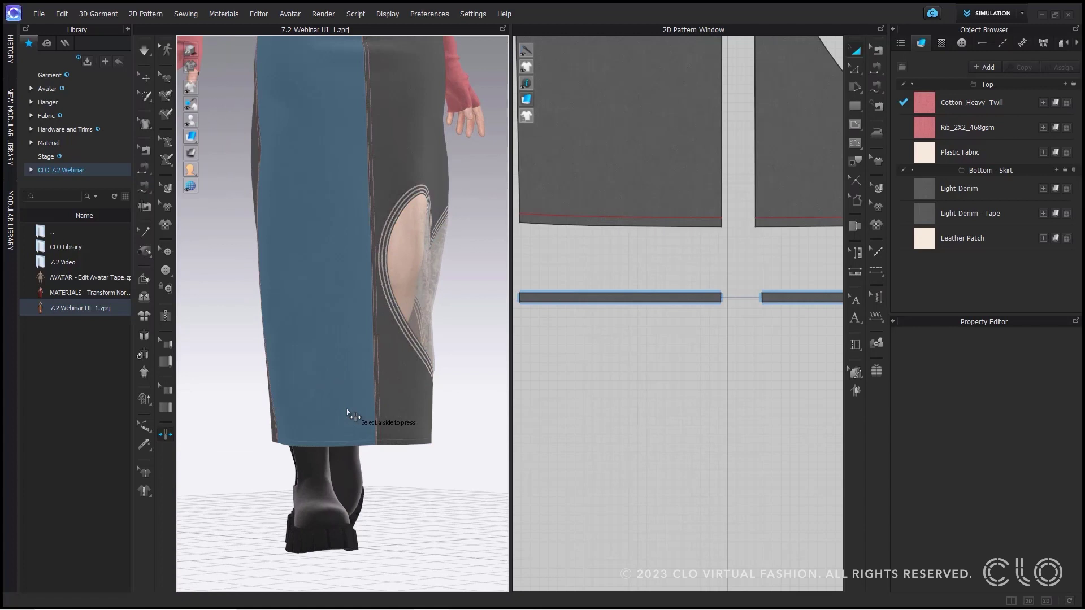
left_click(360, 439)
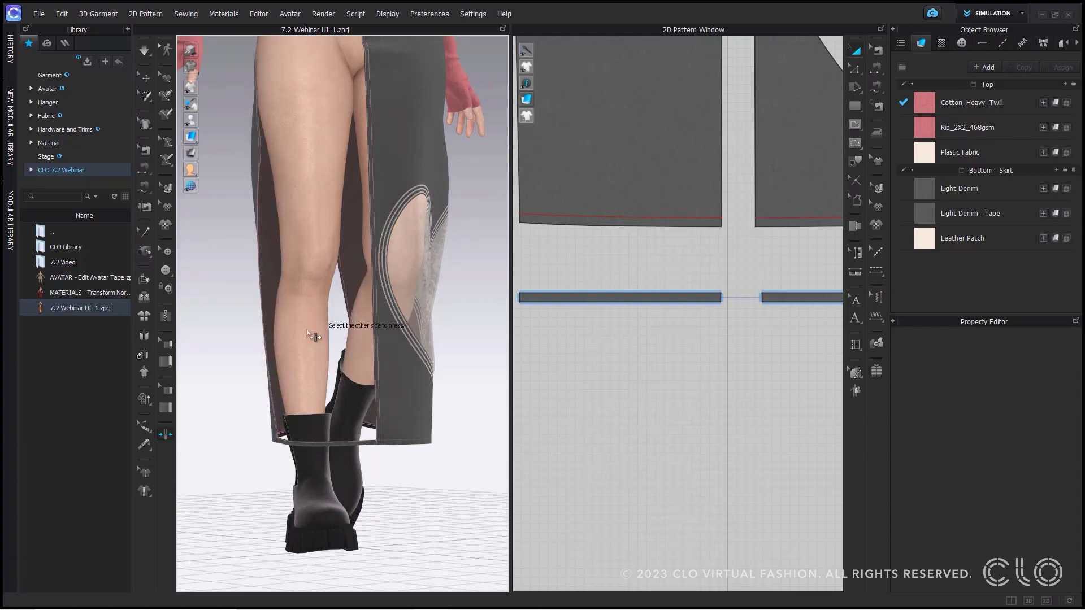
left_click(359, 446)
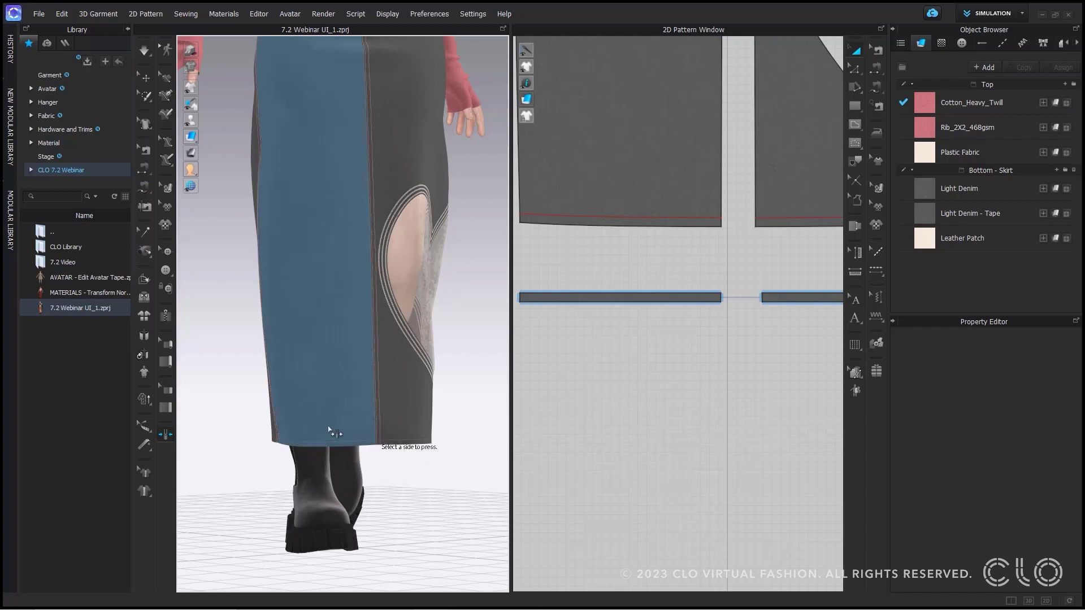
Examine the seam joining that front panel's hem to its hem band in the 2D pattern and on the avatar
scroll(545, 407, "down", 2)
middle_click_drag(647, 356, 674, 376)
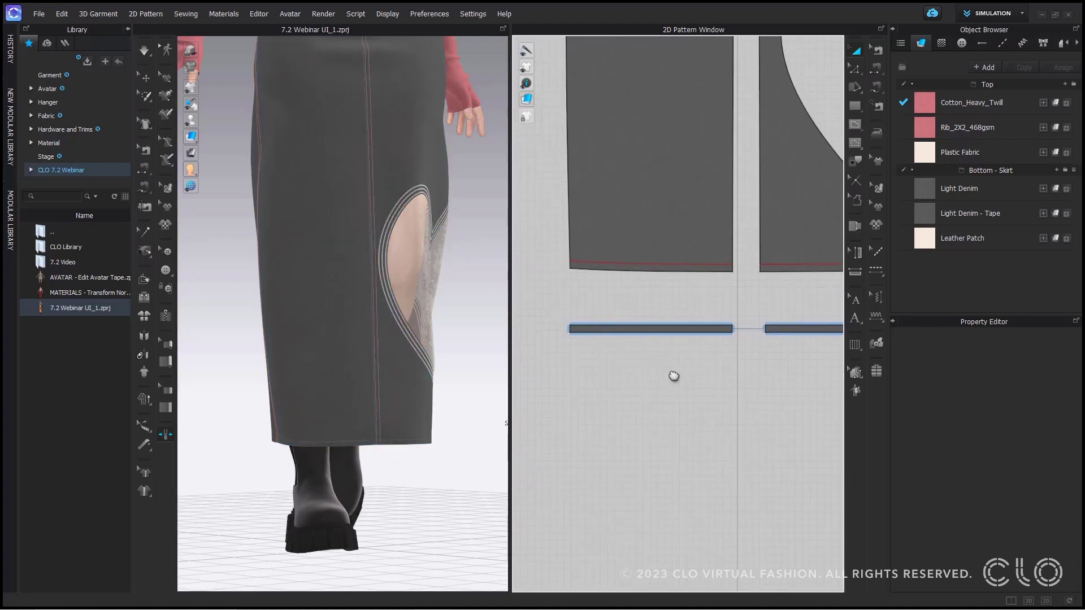
left_click(881, 51)
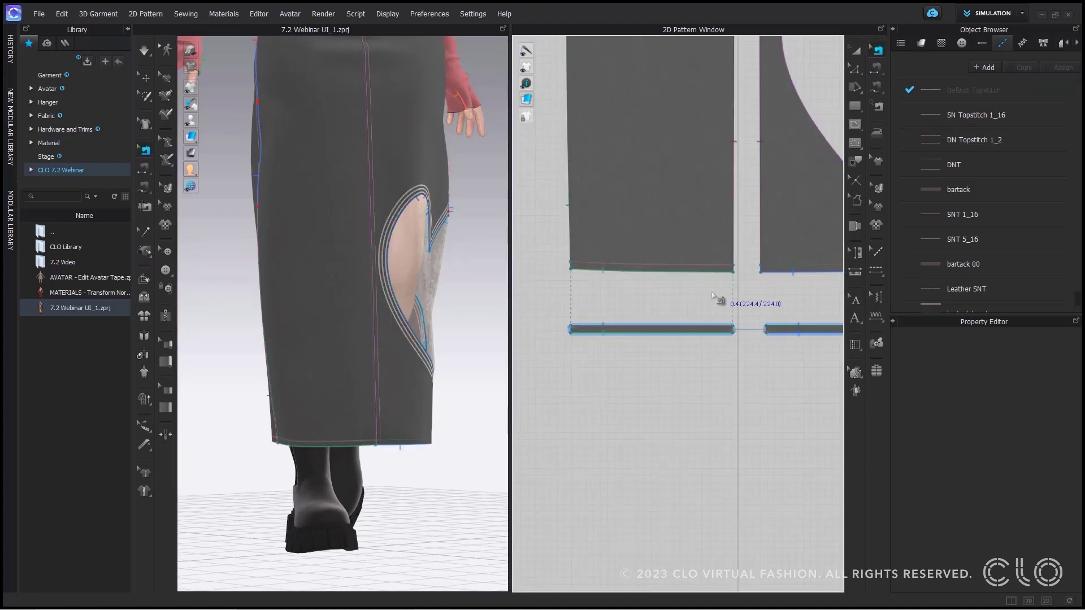
left_click(667, 345)
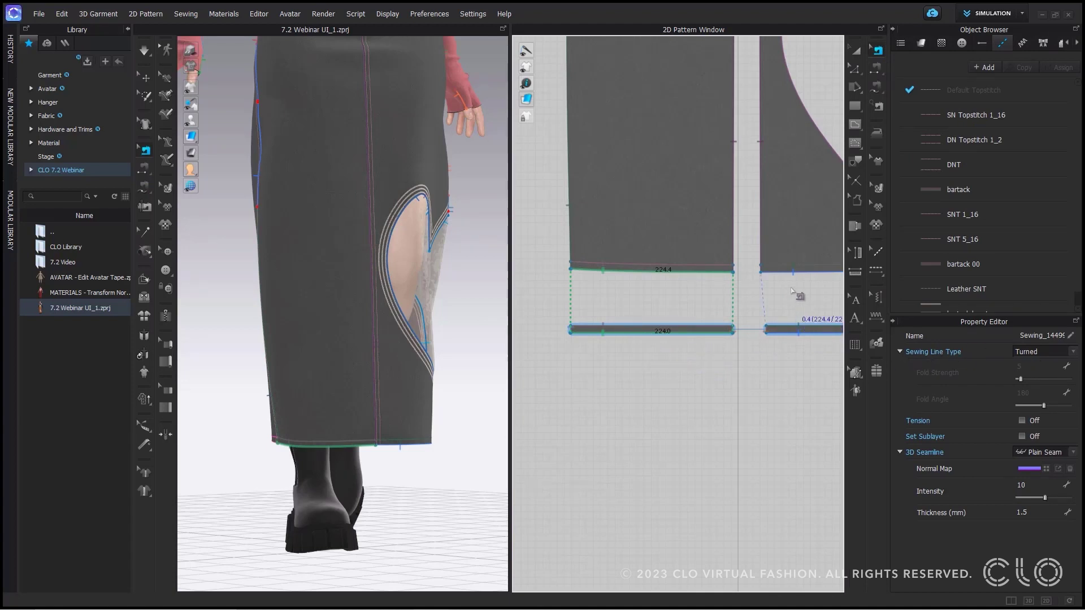
scroll(790, 290, "down", 6)
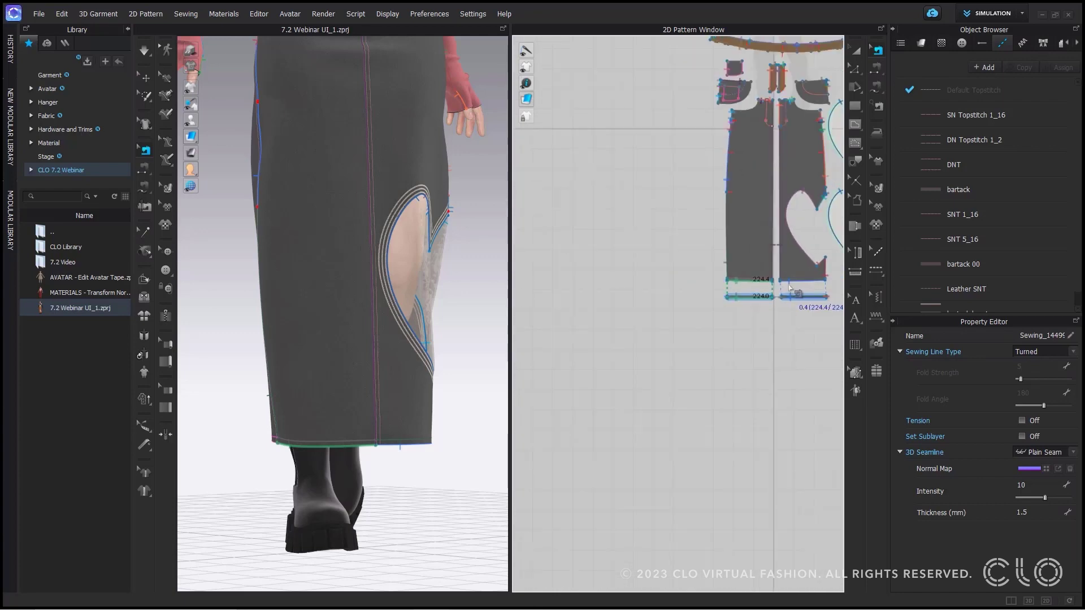
scroll(360, 258, "down", 8)
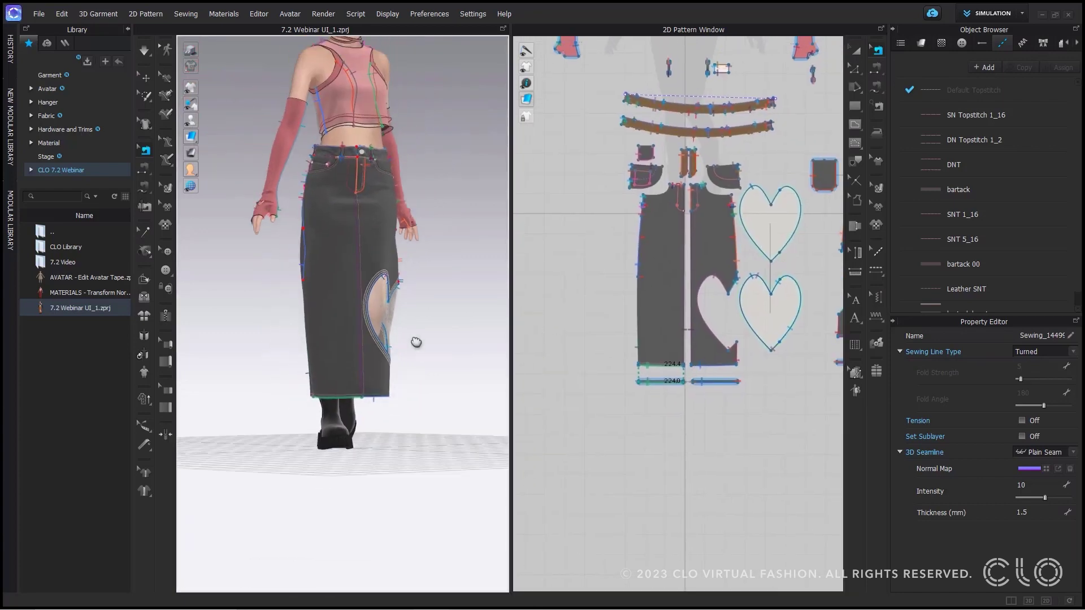
right_click_drag(452, 371, 382, 354)
middle_click_drag(382, 354, 409, 360)
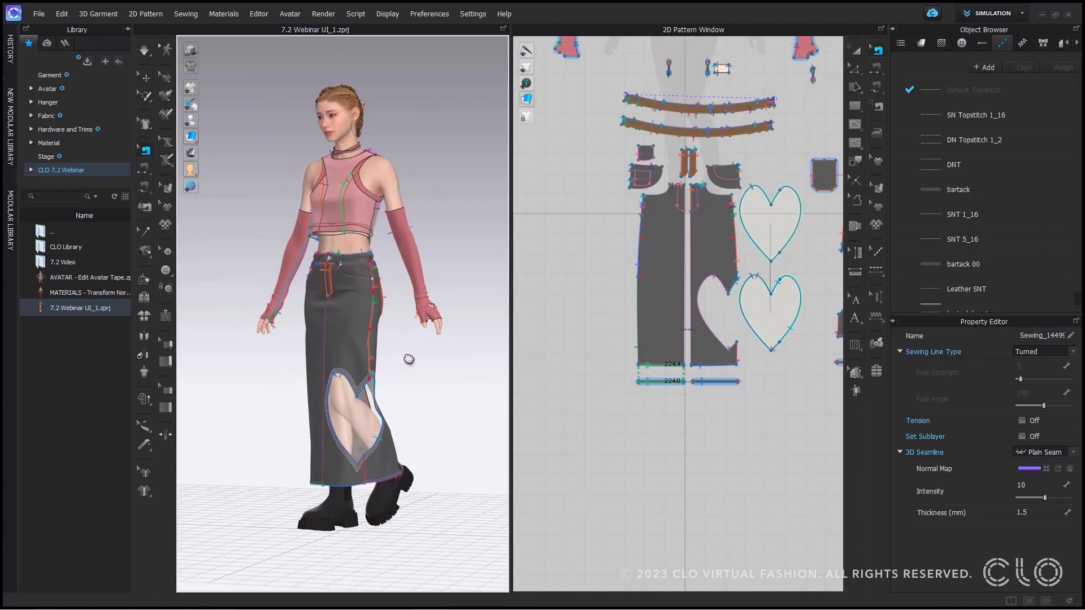
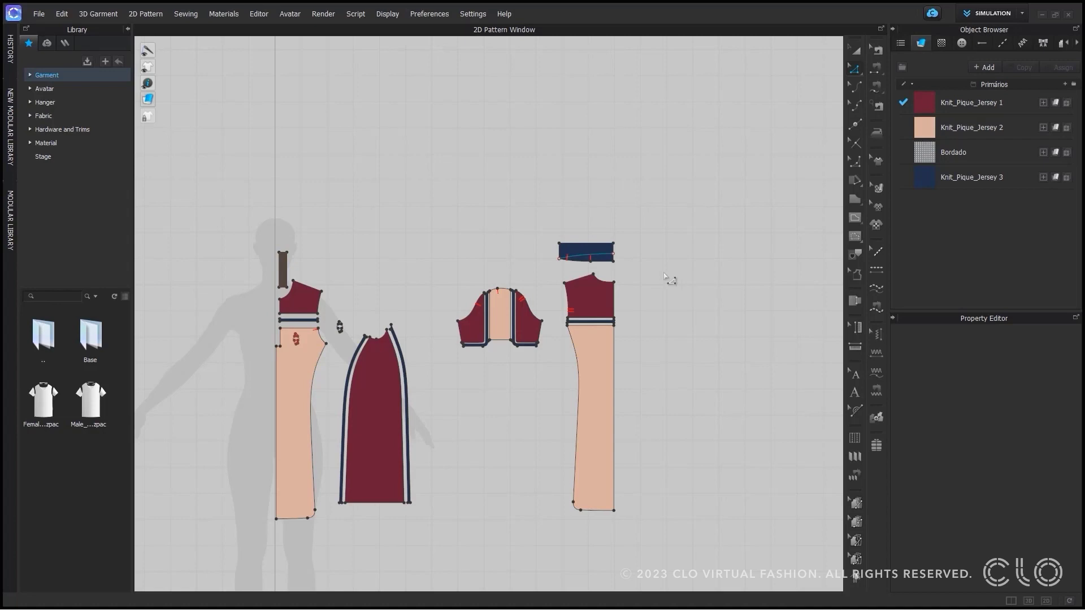
Unfold the half back collar, yoke, stripe and lower back together along their centre edges using Unfold Symmetric Editing (with Sewing)
scroll(662, 277, "up", 6)
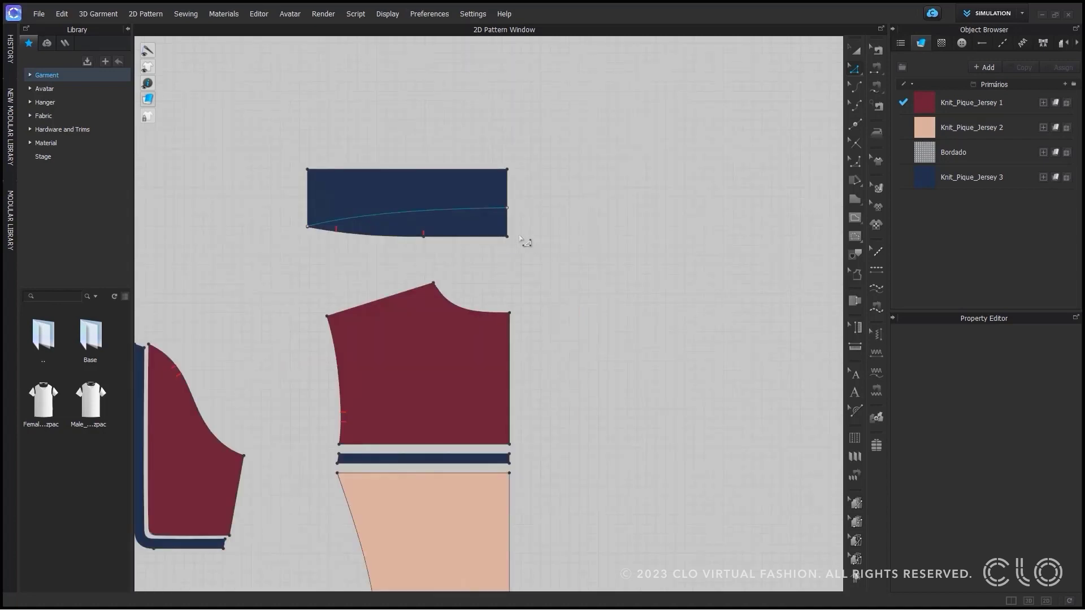
left_click(508, 229)
left_click(511, 385, "shift")
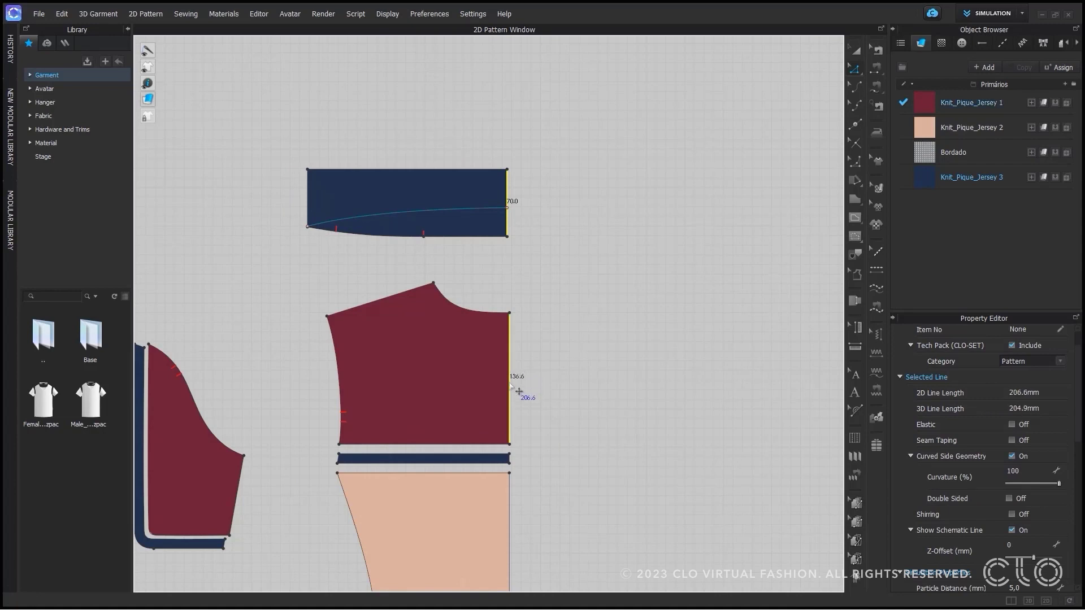
left_click(509, 458, "shift")
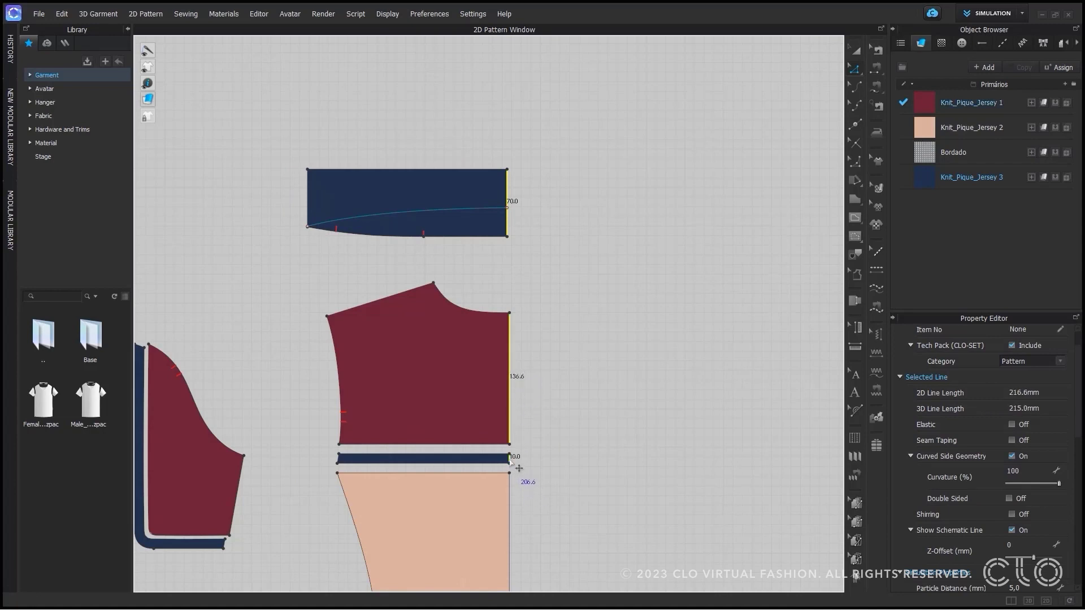
left_click(511, 498, "shift")
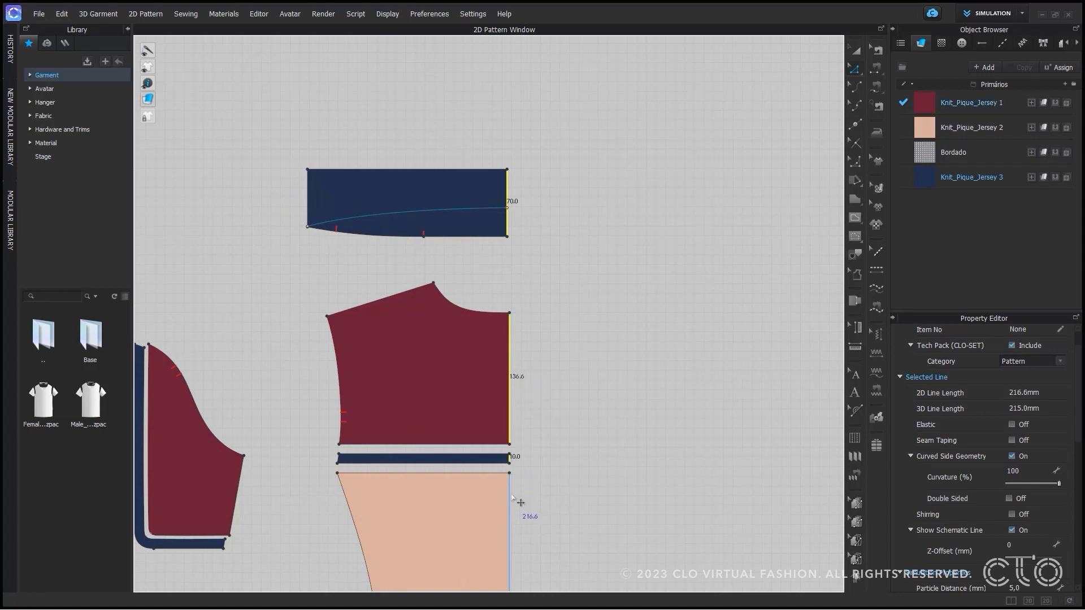
right_click(511, 335)
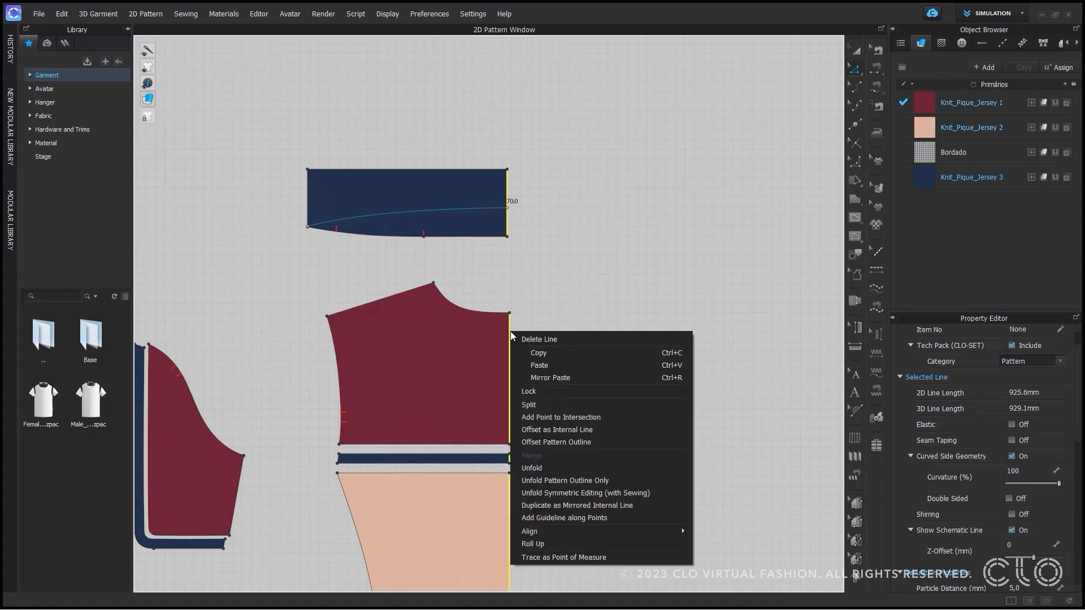
left_click(666, 494)
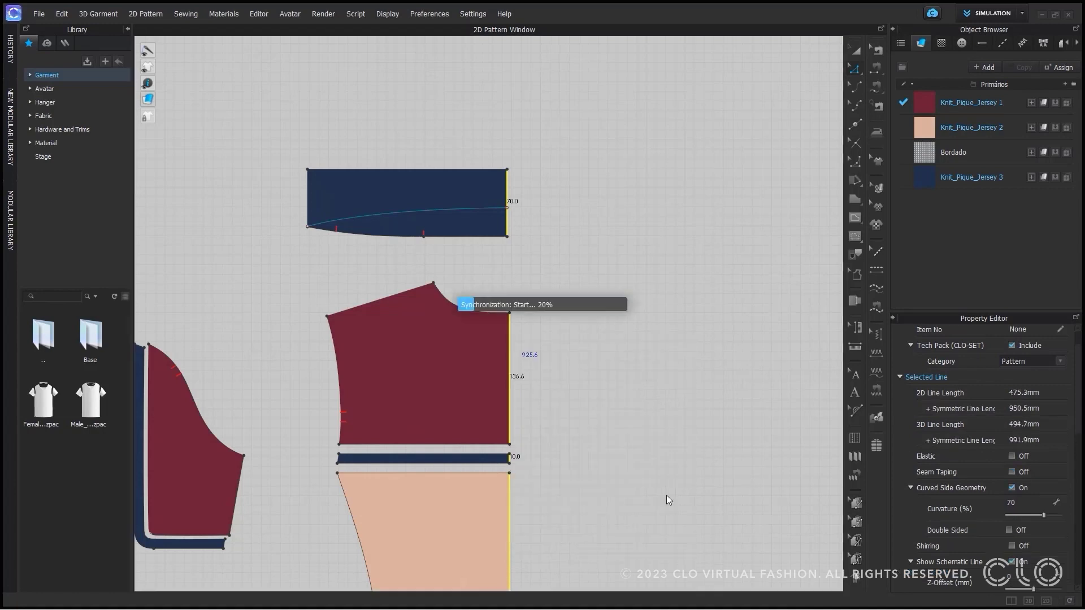
scroll(666, 495, "down", 8)
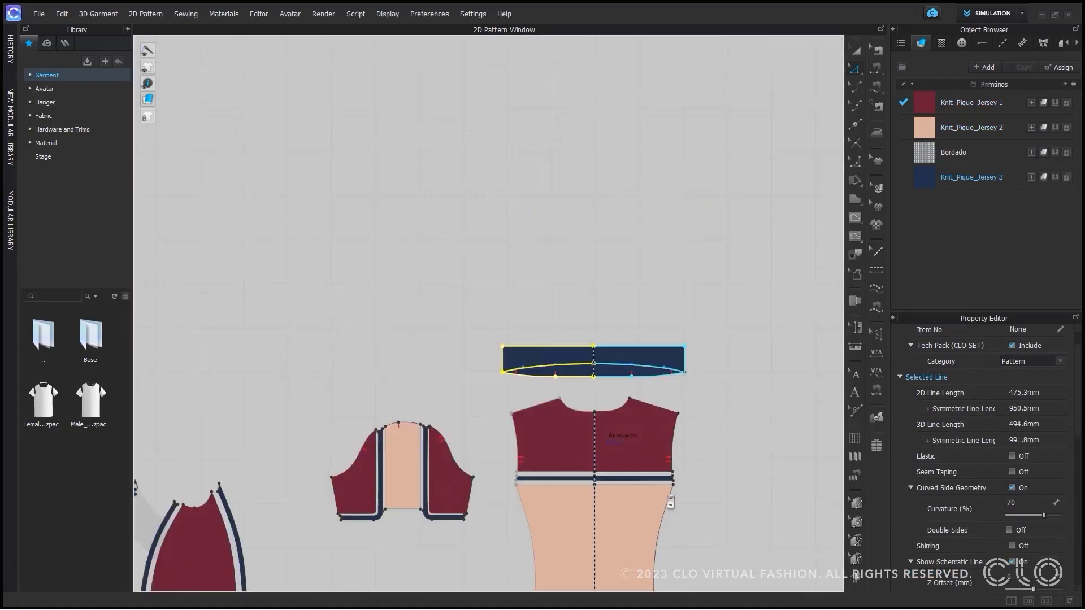
right_click_drag(726, 277, 743, 272)
left_click(775, 320)
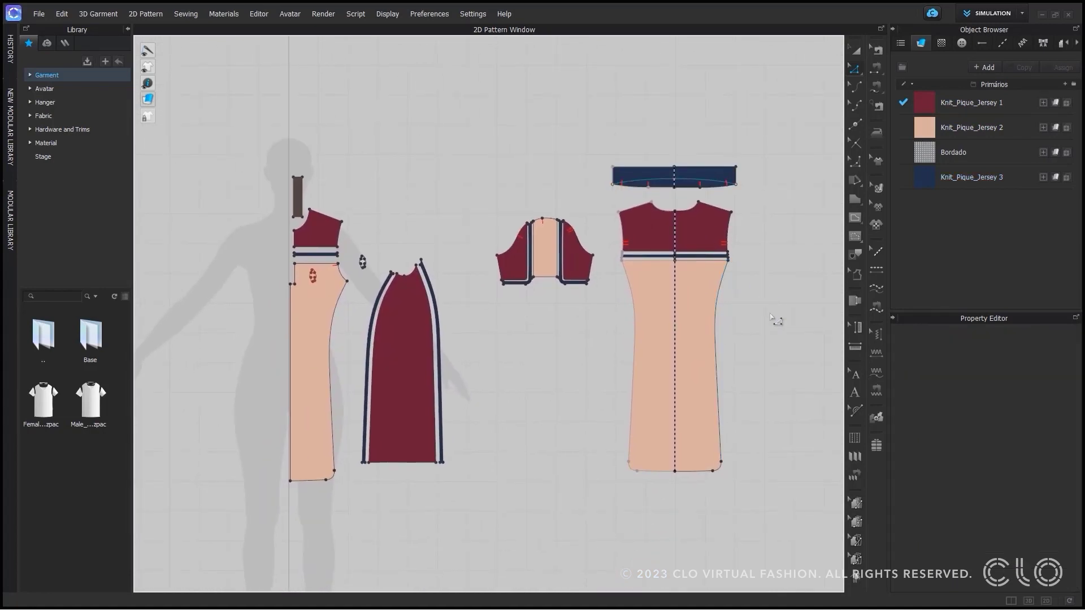
Try Unfold Symmetric Editing (with Sewing) on the lower front body's centre edge and undo it
right_click_drag(376, 333, 516, 358)
scroll(582, 291, "up", 6)
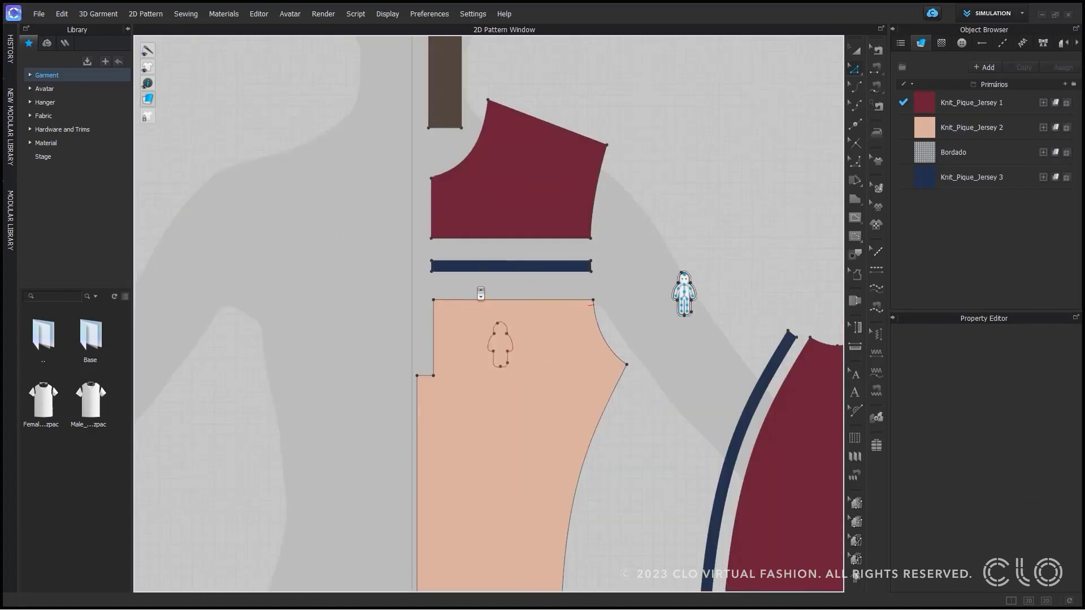
right_click_drag(480, 294, 504, 328)
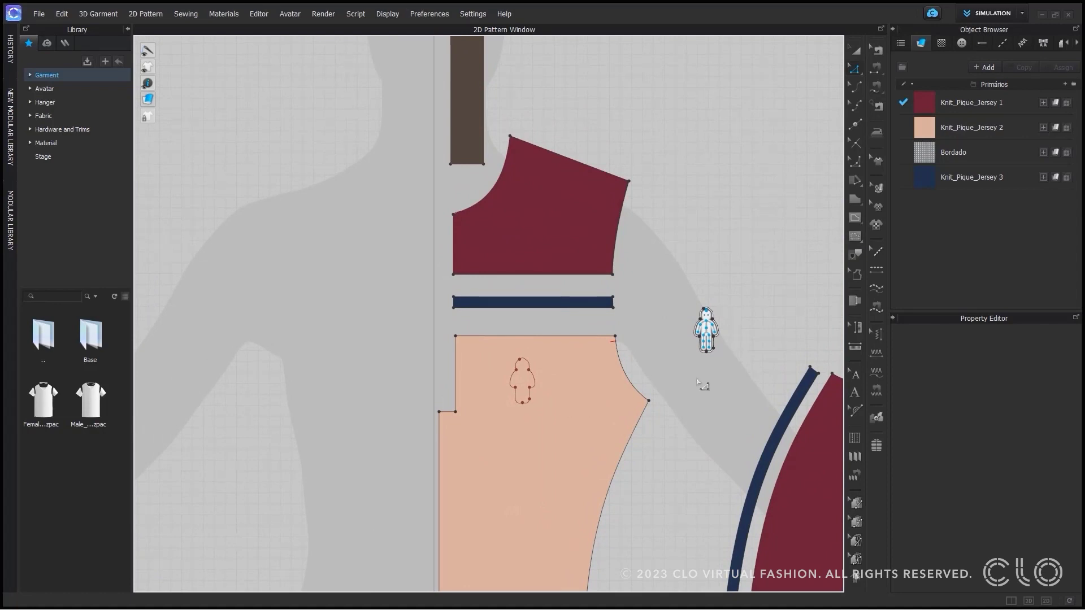
left_click(440, 422)
right_click(440, 422)
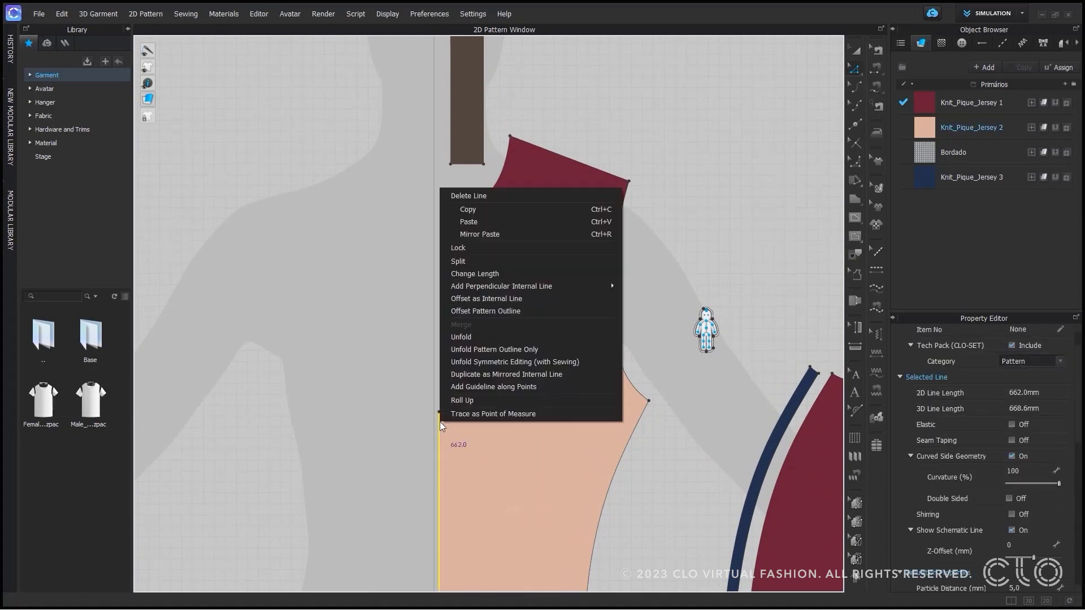
left_click(511, 363)
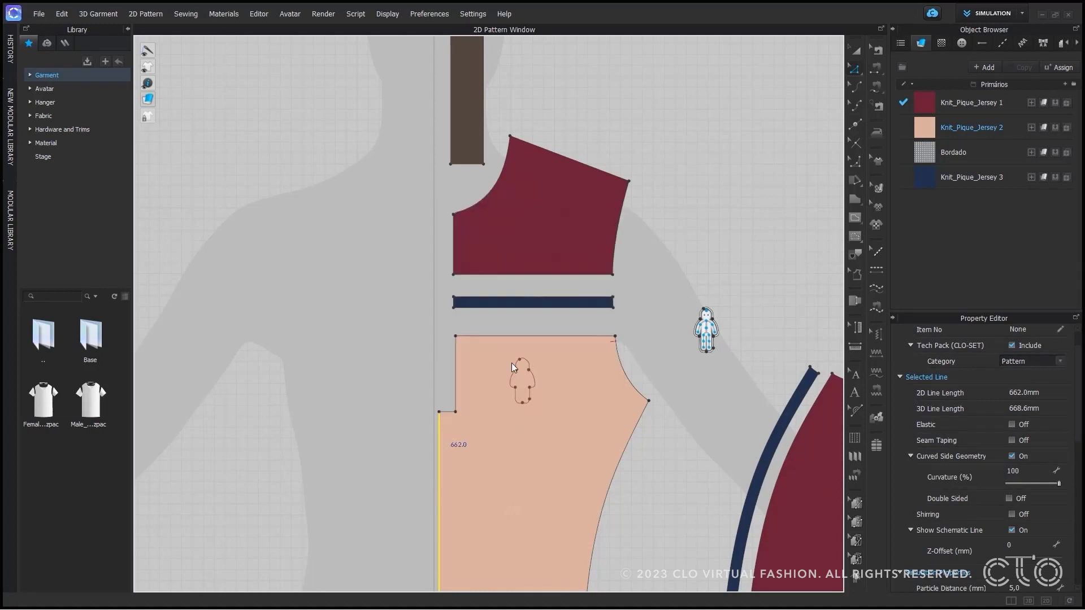
left_click(396, 314)
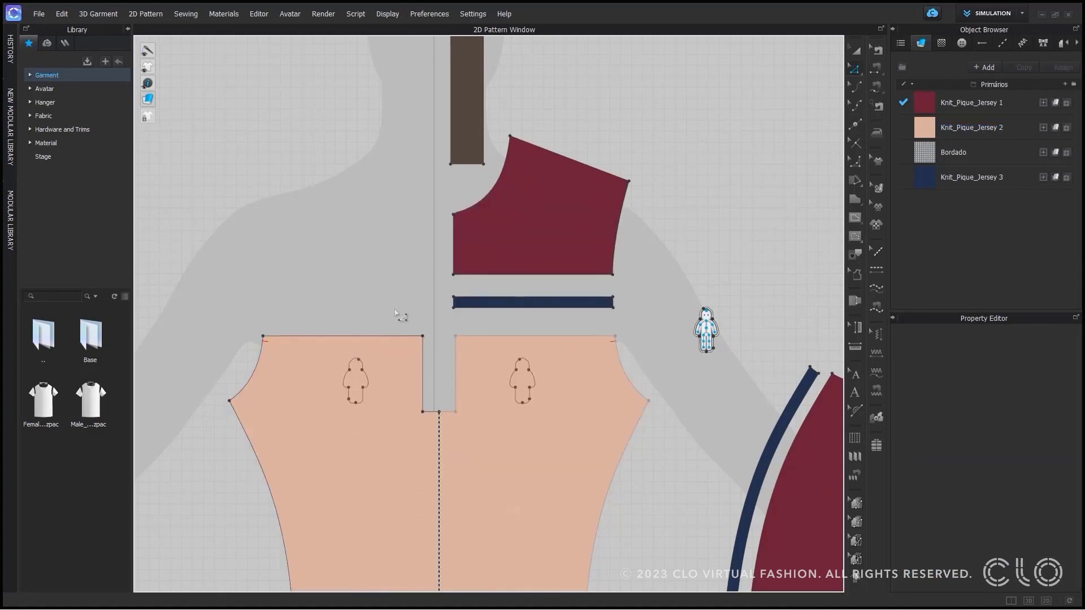
left_click(473, 565)
key("ctrl+z")
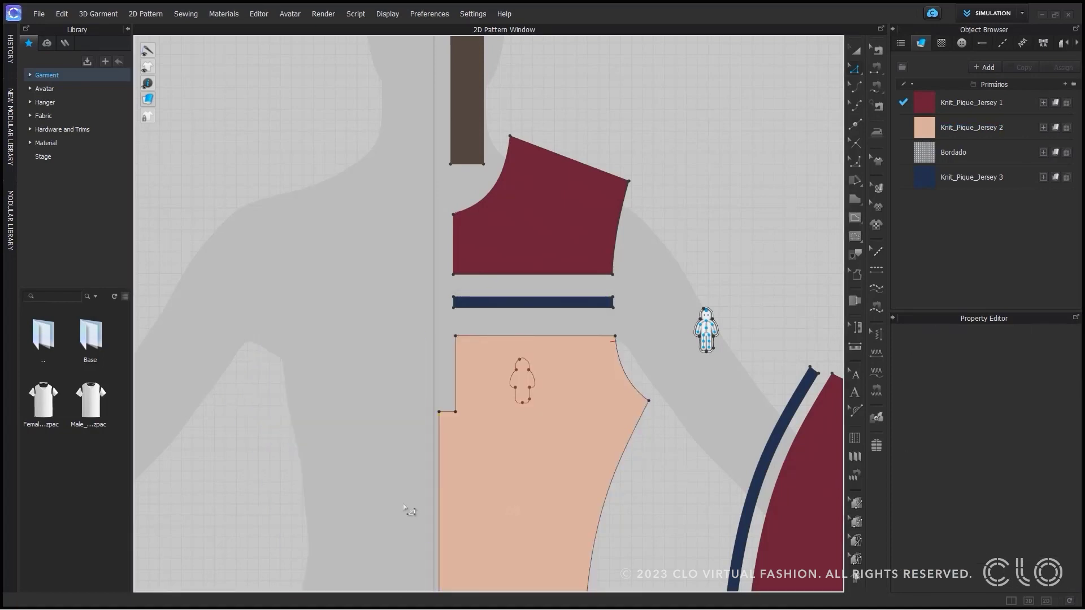
Unfold the lower front body along its centre edge using Unfold Pattern Outline Only
left_click(439, 473)
right_click(437, 465)
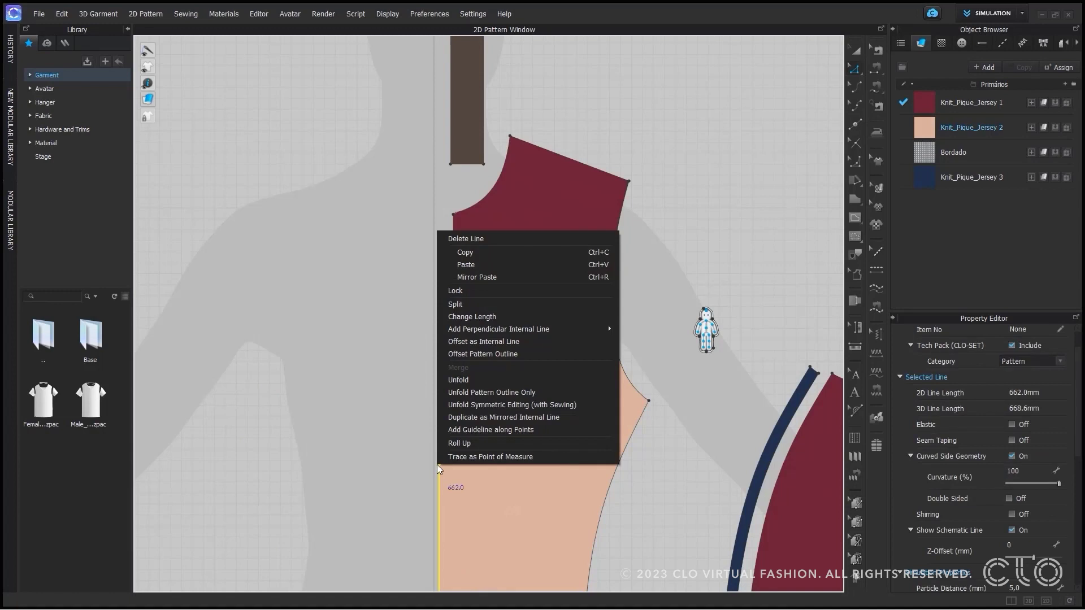
left_click(565, 392)
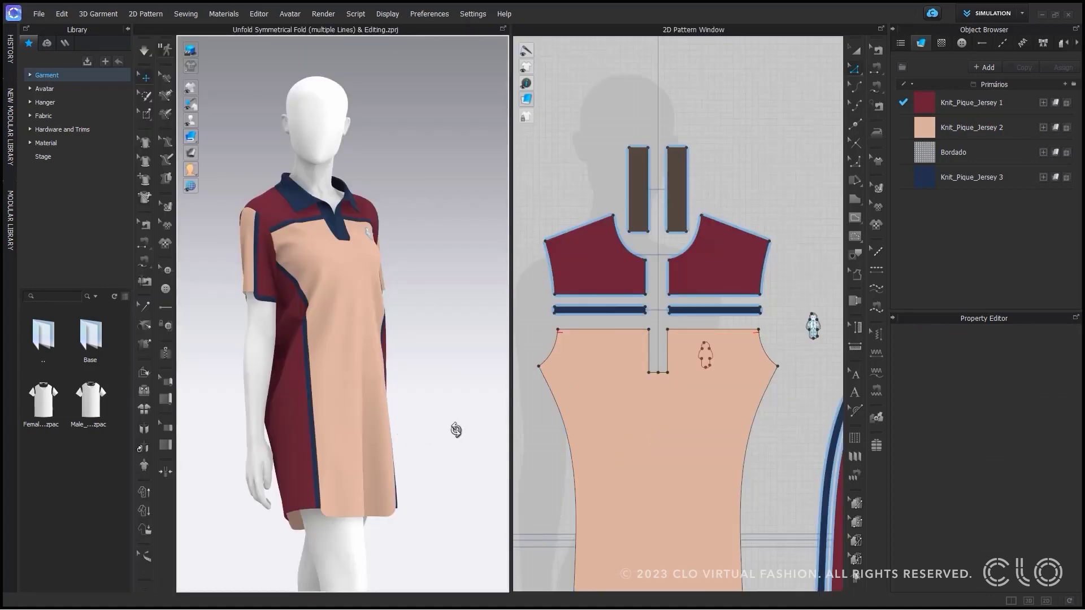
Try moving the underarm point of the unfolded front body slightly outward on one side and undo the move
mouse_move(450, 431)
right_mouse_down()
mouse_move(383, 431)
mouse_move(462, 433)
right_mouse_up()
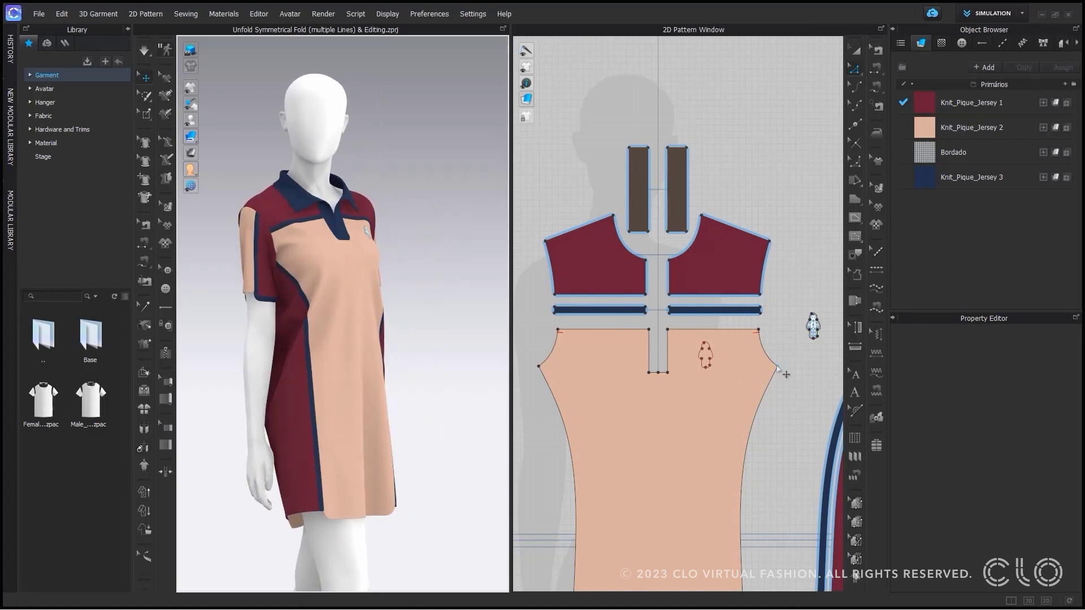
left_click(777, 367)
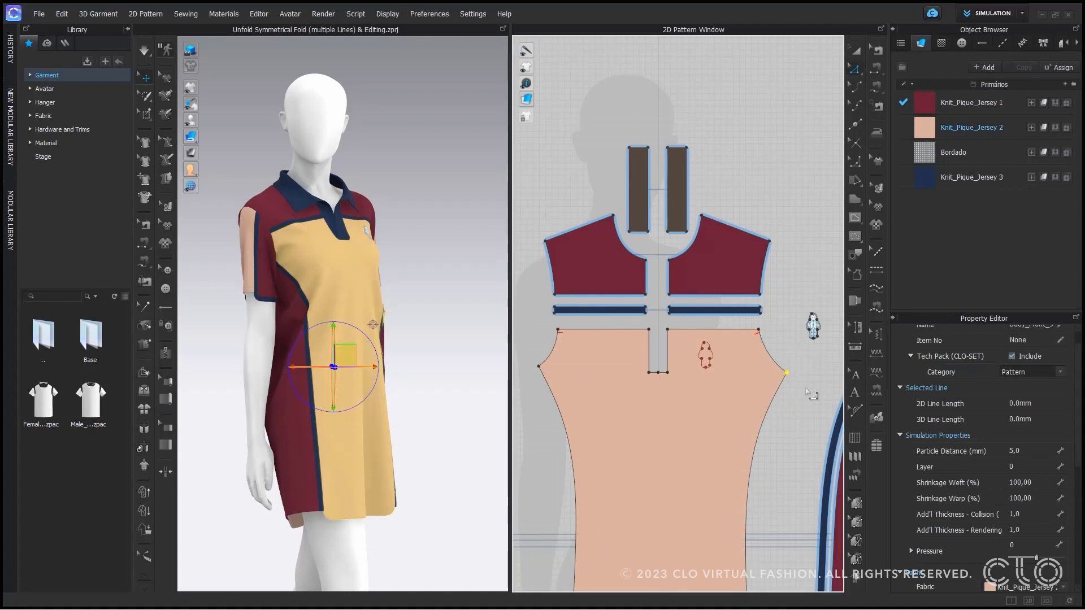
key("ctrl+z")
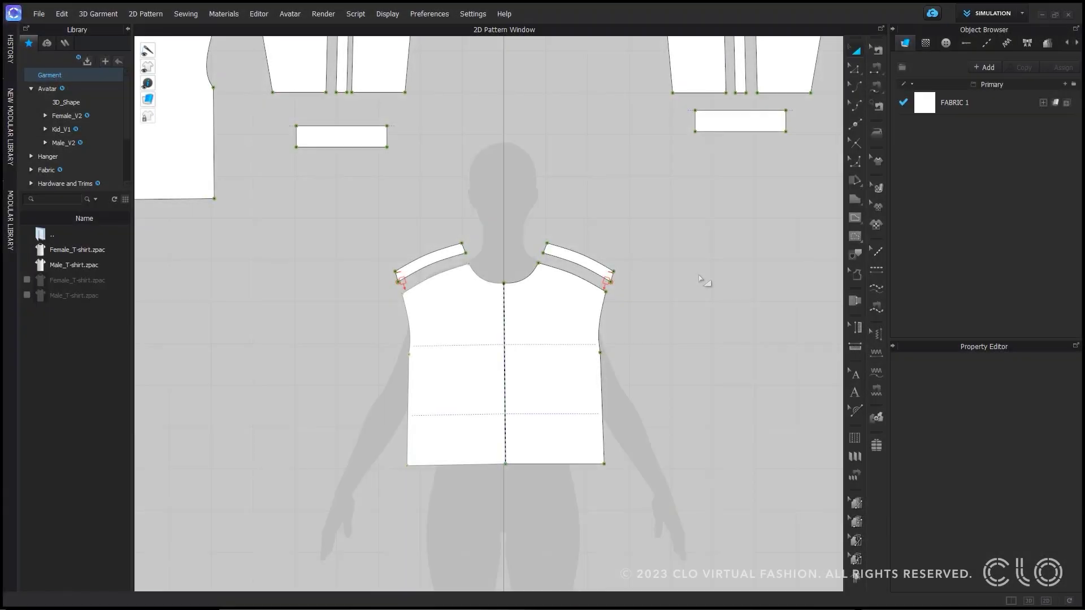
Clone the T-shirt's front body pattern as a reference line
left_click(534, 337)
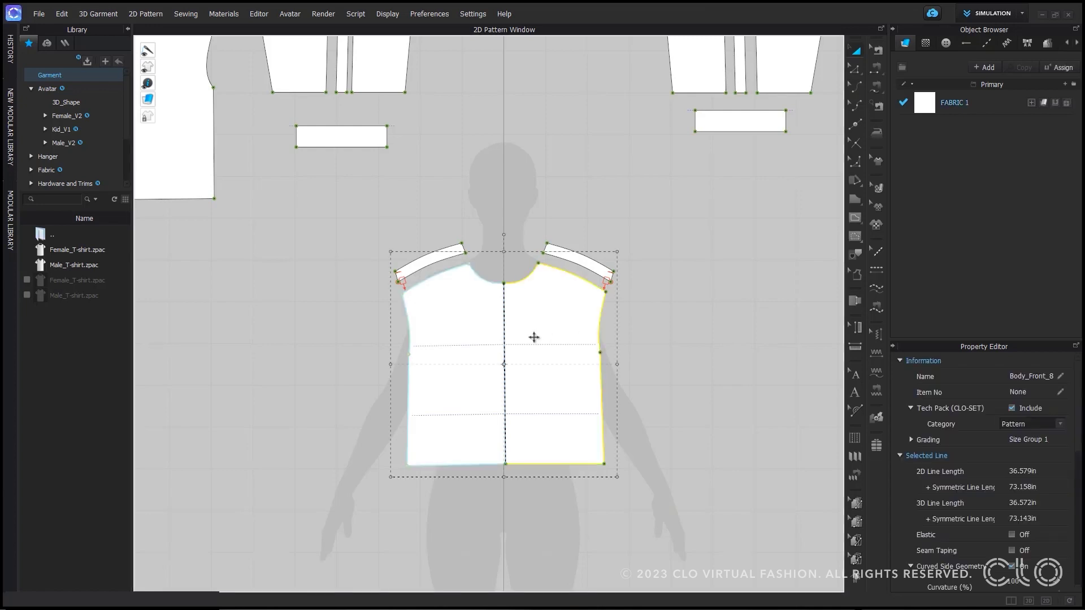
right_click(534, 337)
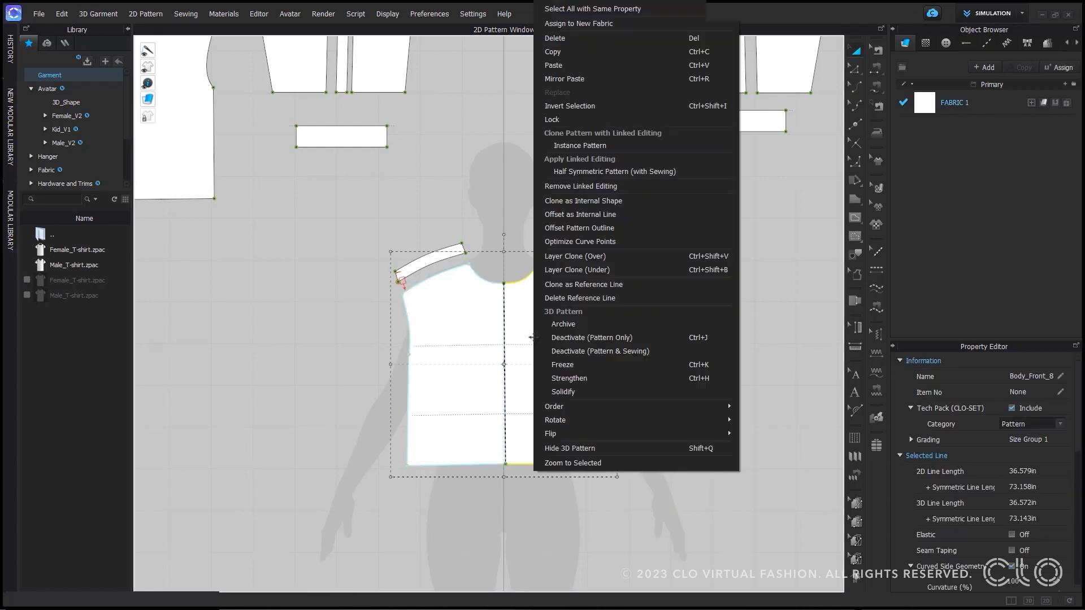
left_click(626, 284)
Lengthen the front body by moving its hem edge down 4 in
key("z")
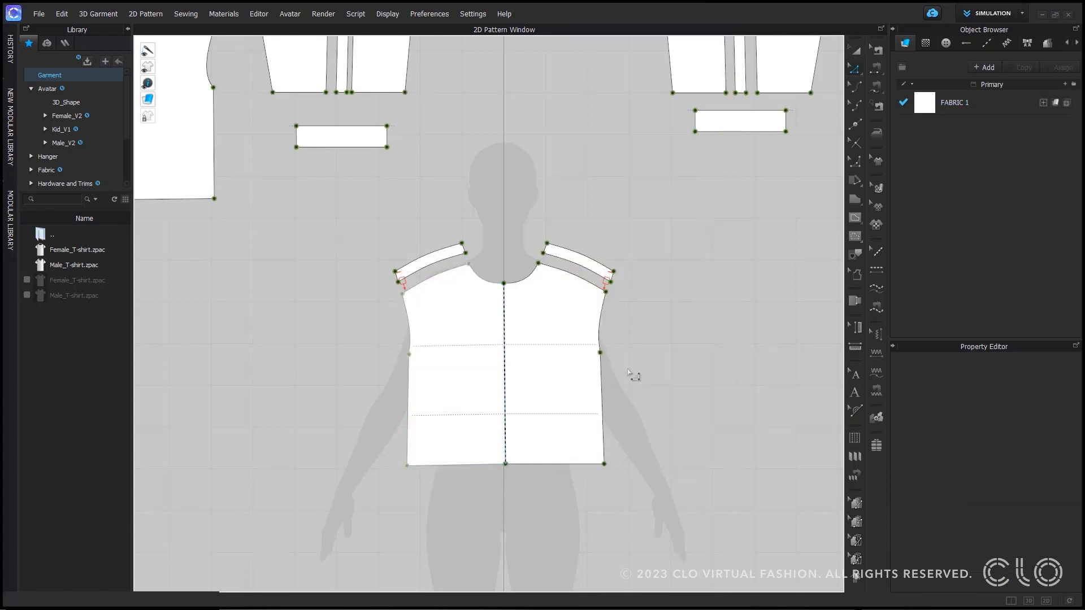
left_click(592, 465)
left_click_drag(592, 465, 593, 480)
right_click(593, 480)
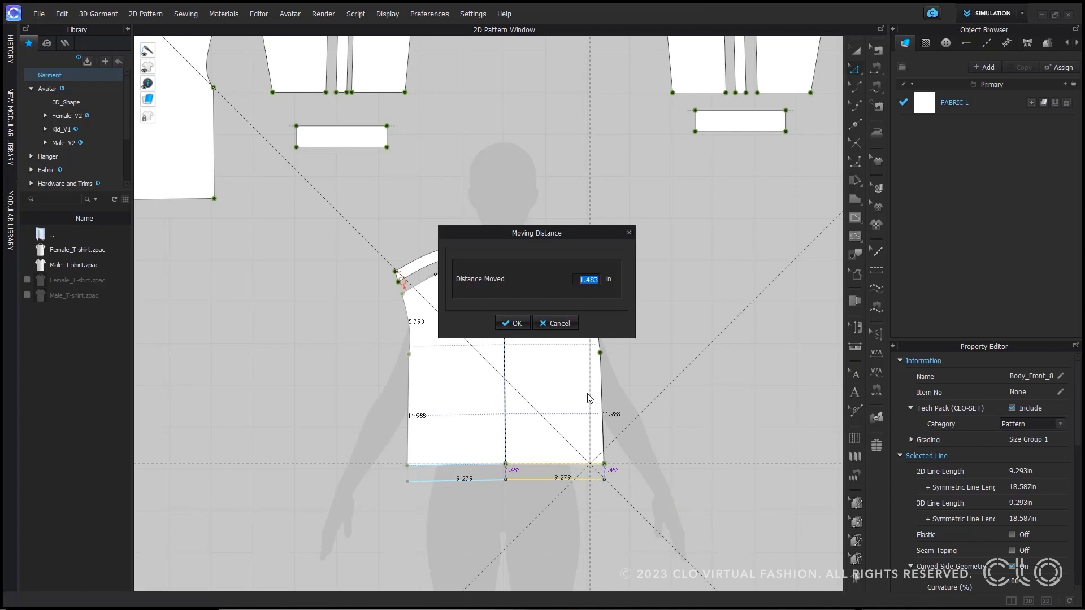
type("4")
left_click(525, 325)
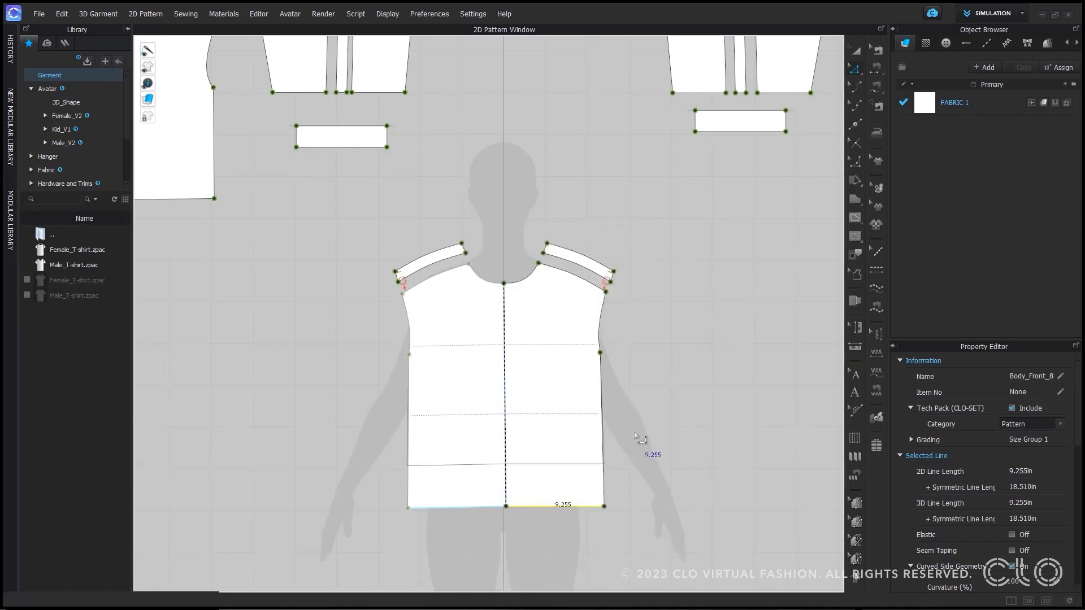
left_click(636, 434)
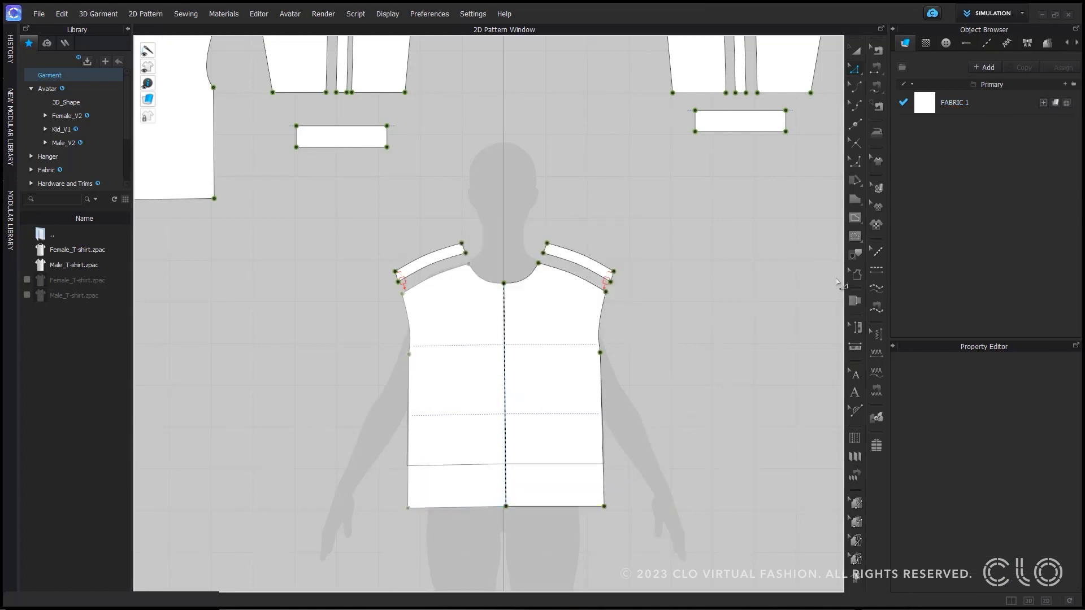
Trace the reference line of the front body's original hem as an internal line
left_click(856, 256)
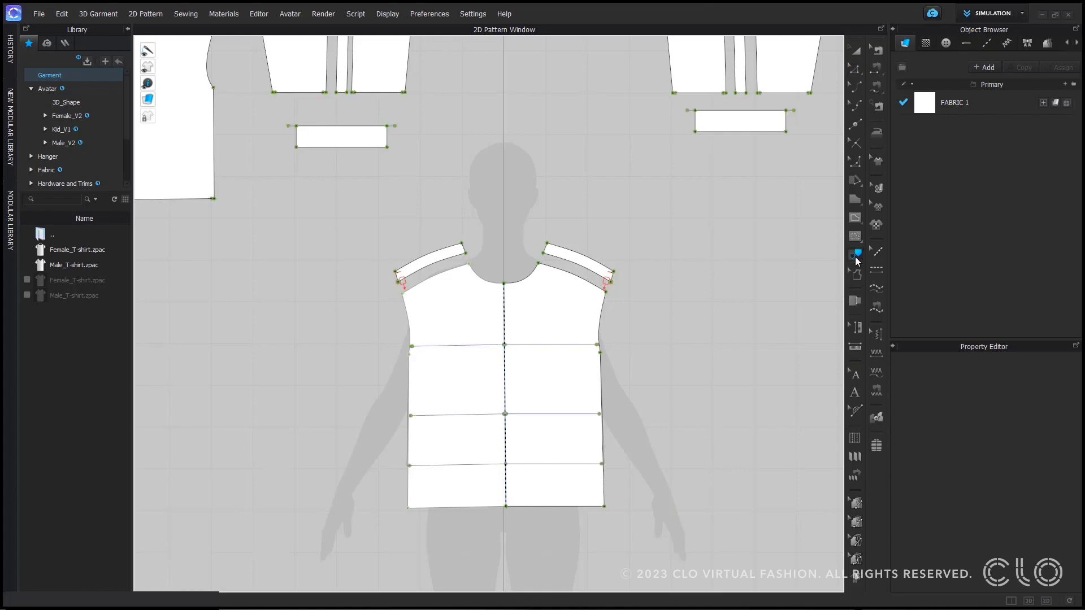
left_click(562, 467)
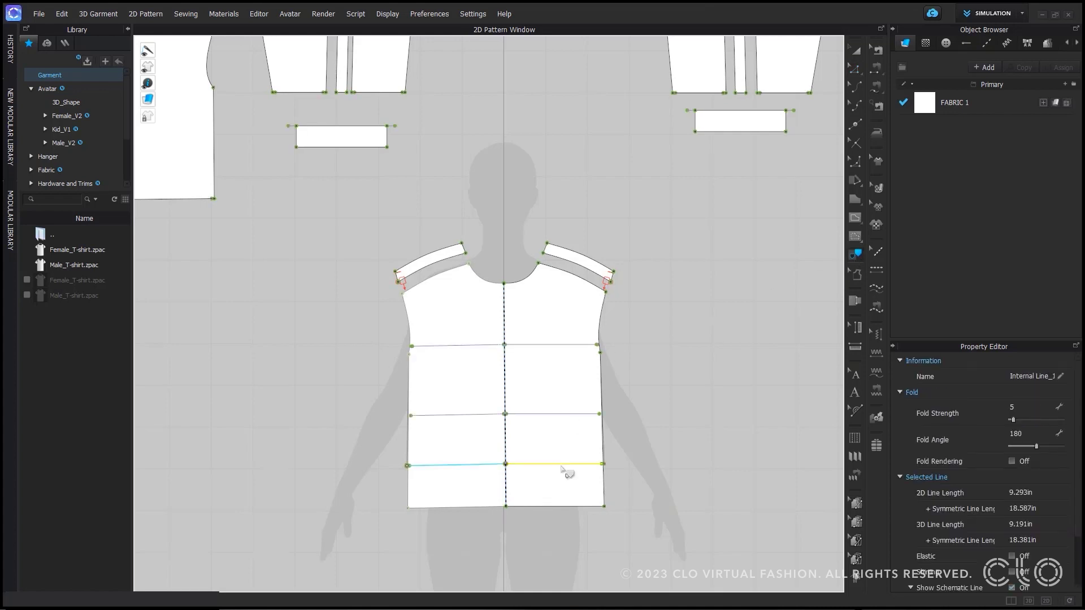
right_click(562, 468)
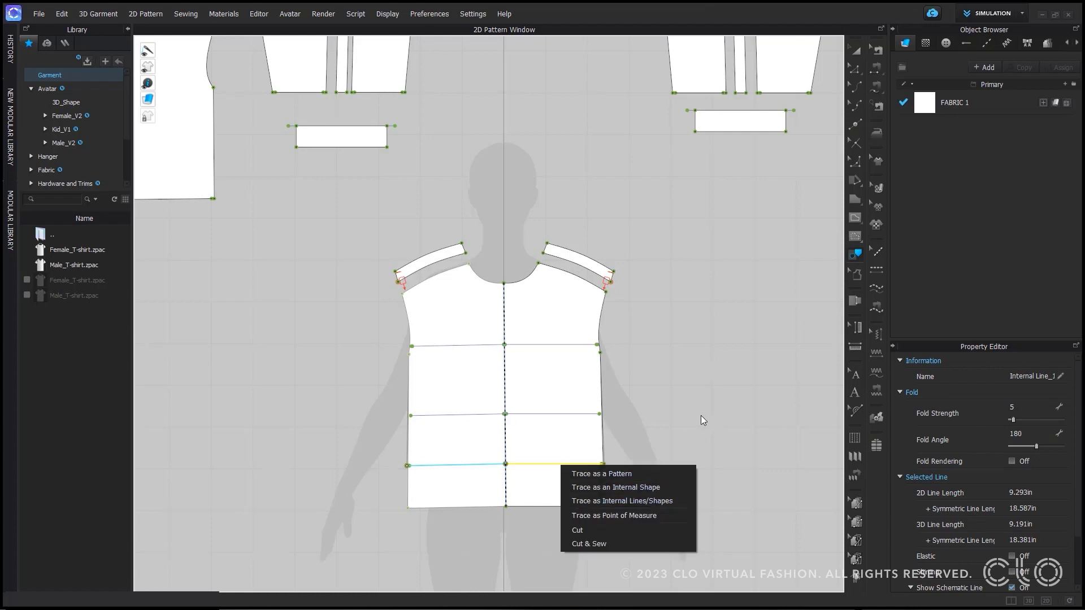
key("Escape")
Shorten the front body by replacing its hem outline with the traced original hem line using Replace as Pattern Outline
key("z")
left_click(582, 507)
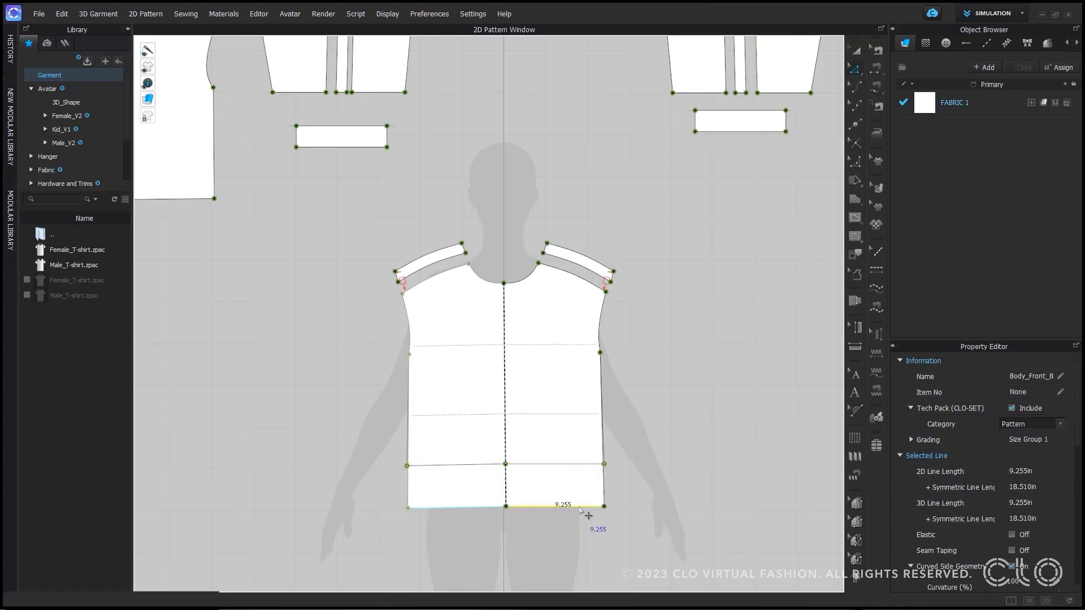
left_click(581, 466, "shift")
right_click(581, 466)
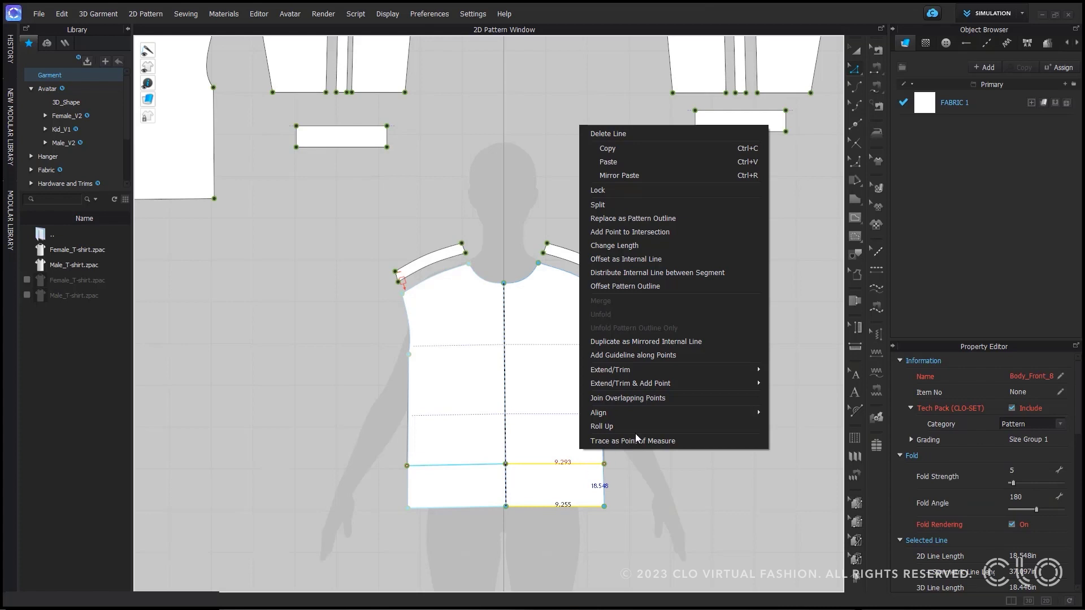
left_click(671, 222)
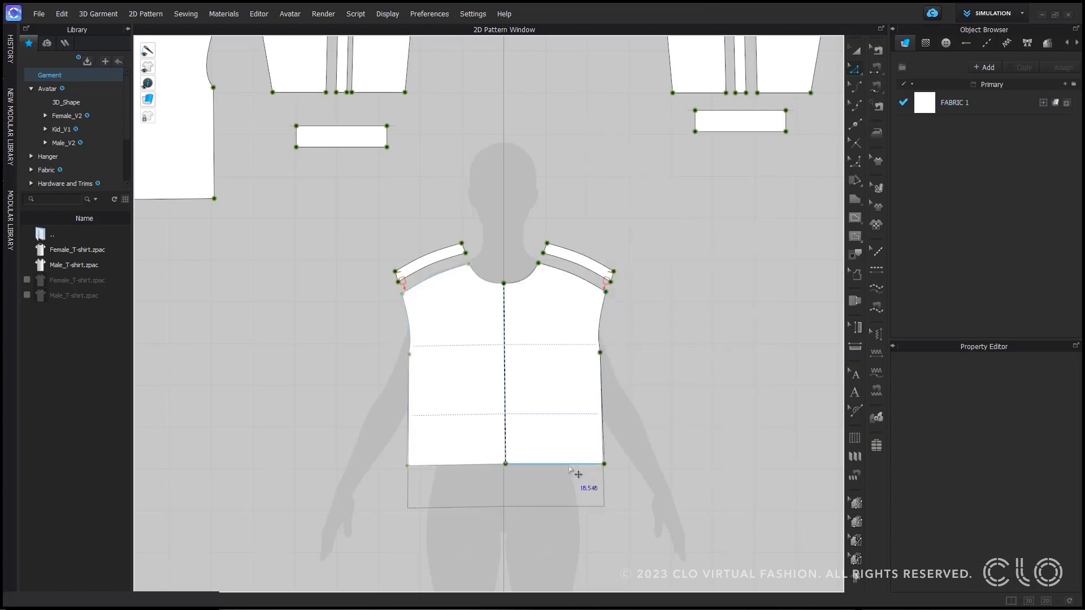
Trace the lengthened hem and side reference lines as internal lines and replace the front body's outline with them
left_click(588, 507)
left_click(606, 495, "shift")
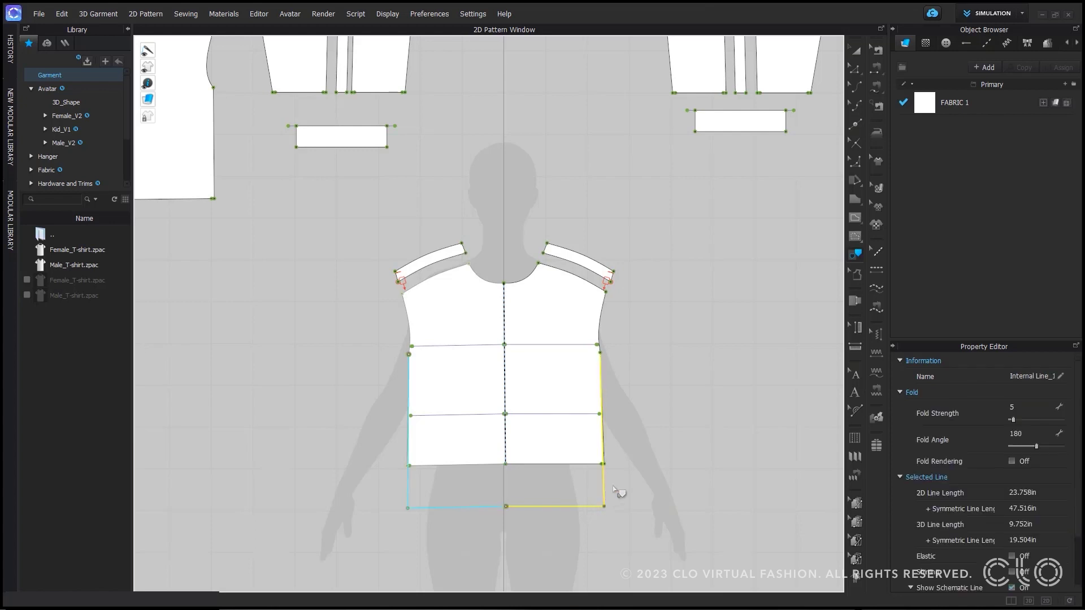
key("z")
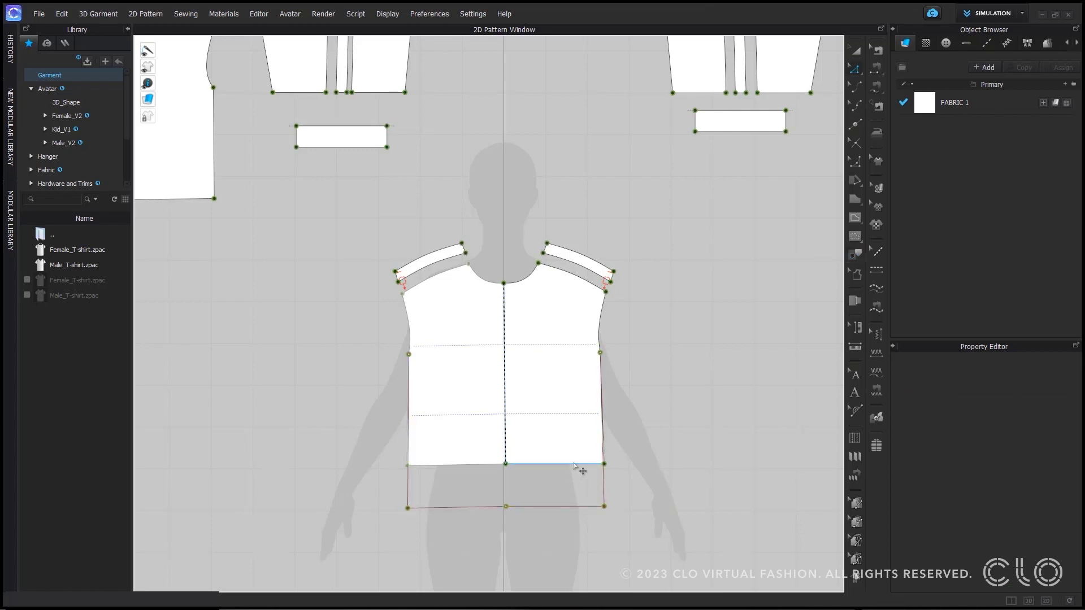
left_click(588, 507)
right_click(585, 508)
left_click(681, 265)
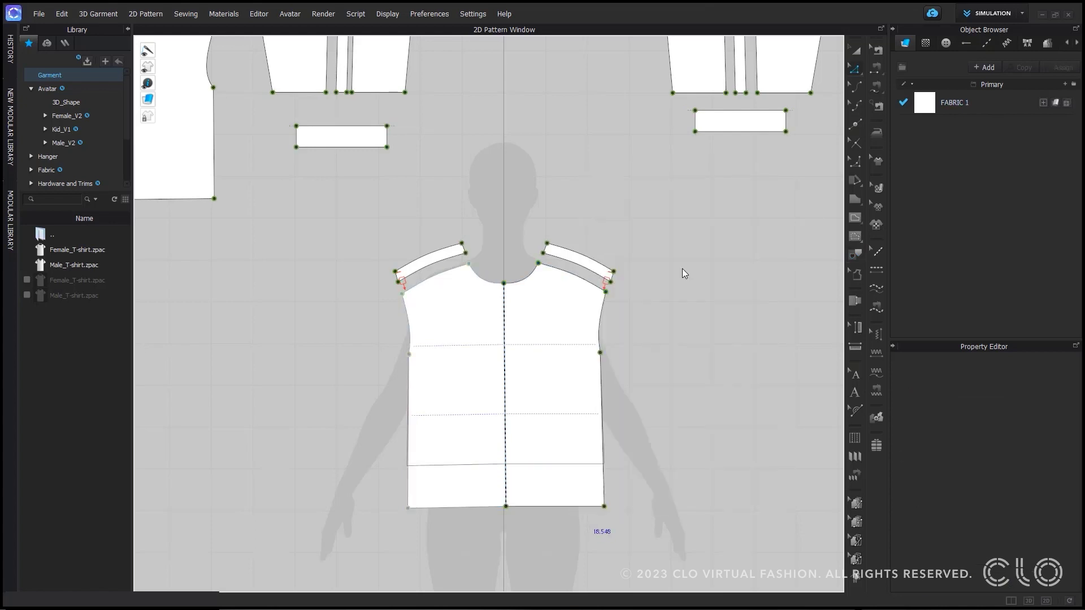
Undo the last outline replacement, and Cut & Sew the front body along a horizontal internal line about 9.02 in long per half, just below the armholes
key("ctrl+z")
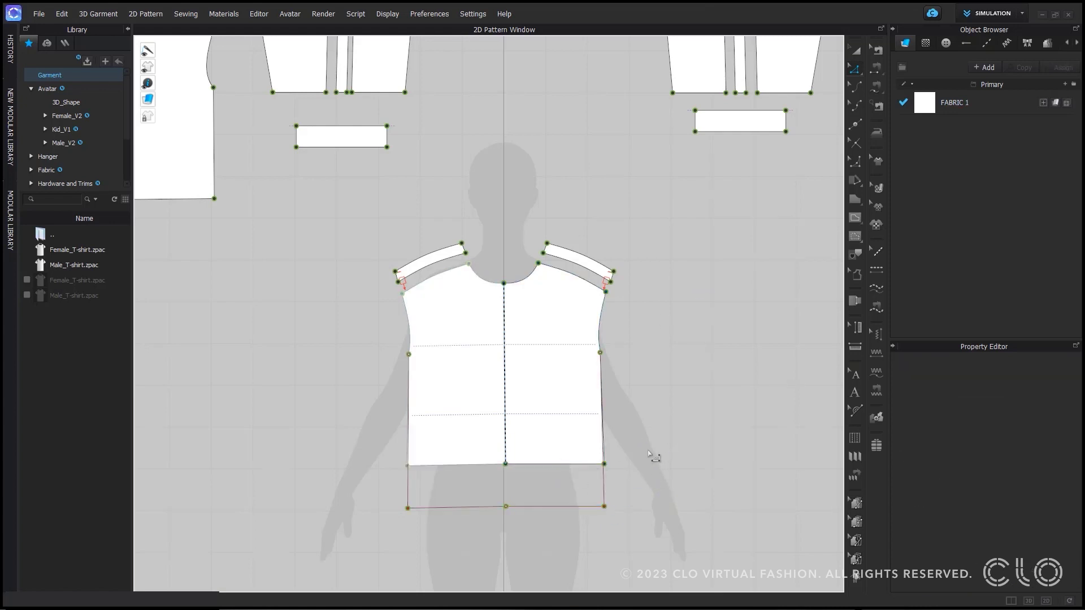
scroll(611, 435, "down", 1)
key("d")
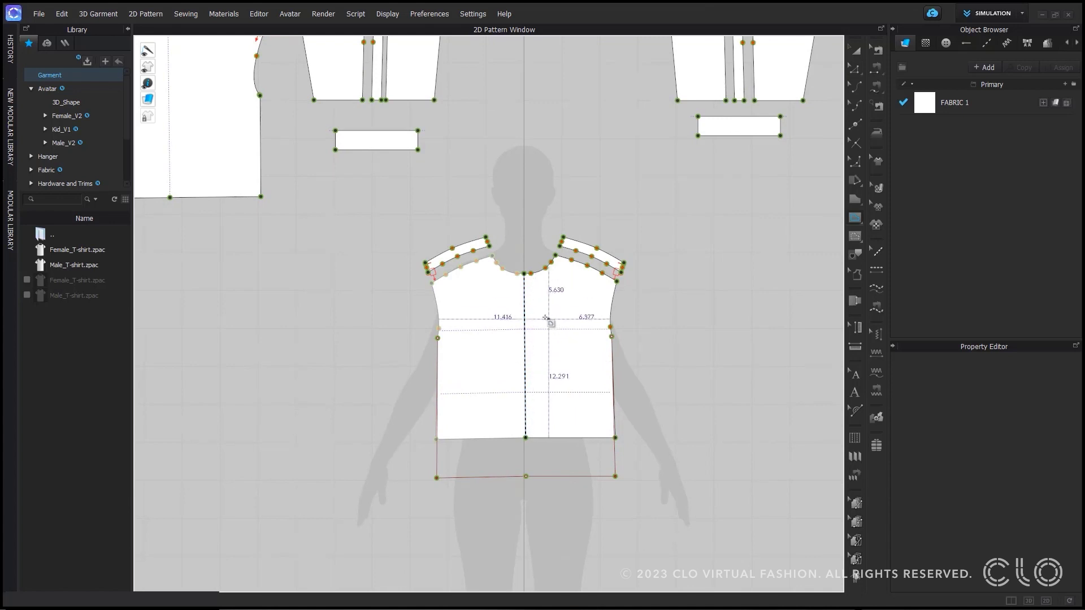
left_click(612, 338)
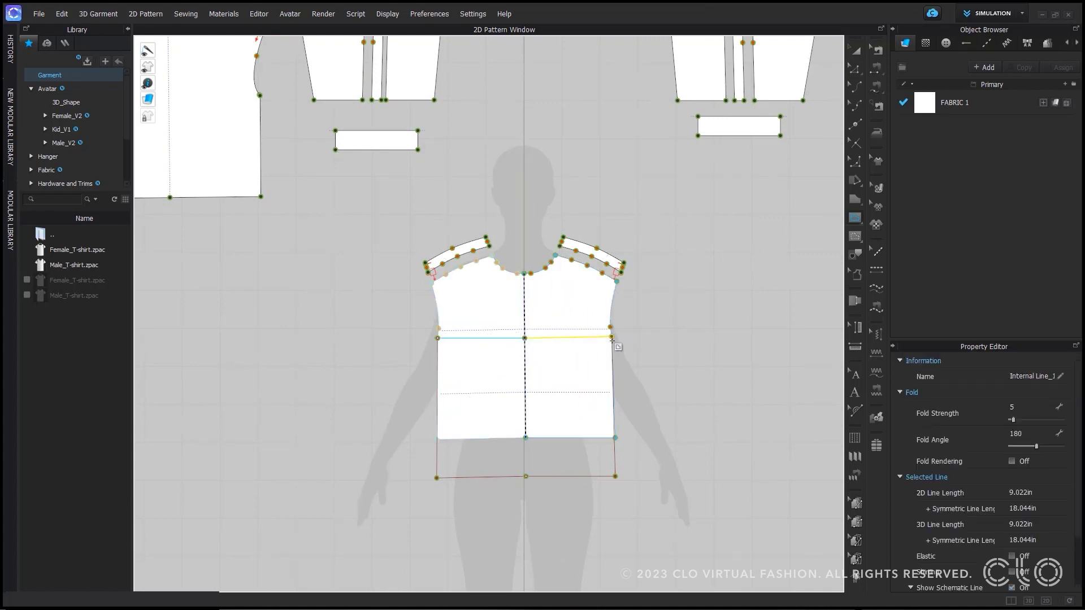
right_click(572, 338)
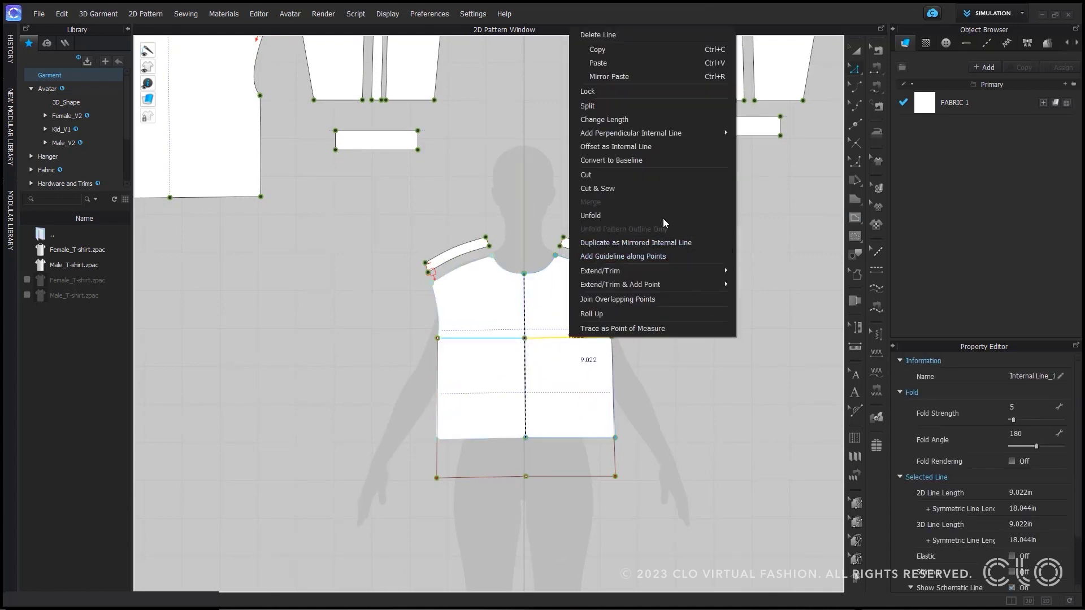
left_click(599, 188)
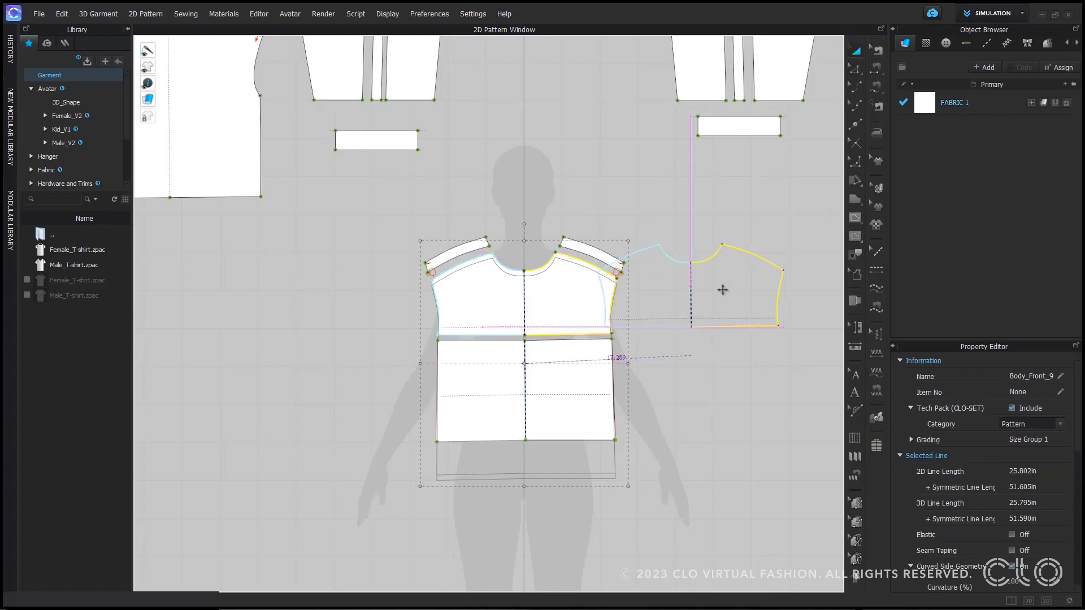
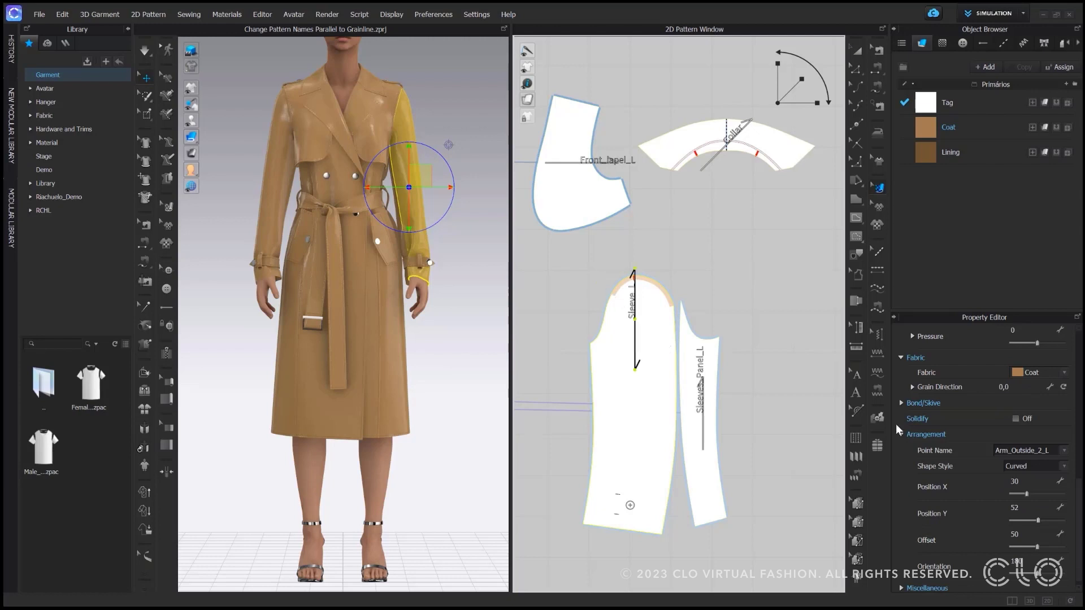
Try grain directions of 90, 180 and 270 on the coat's Sleeve_L pattern and return it to 0
left_click(1011, 381)
type("90")
key("Return")
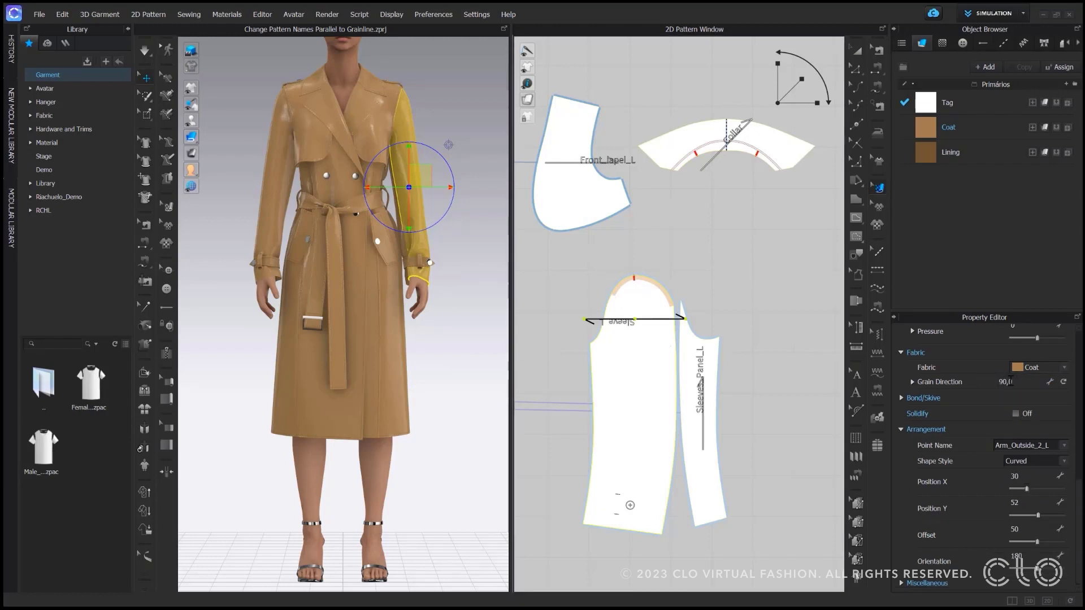
left_click(1011, 381)
type("180")
key("Return")
left_click(1011, 382)
type("270")
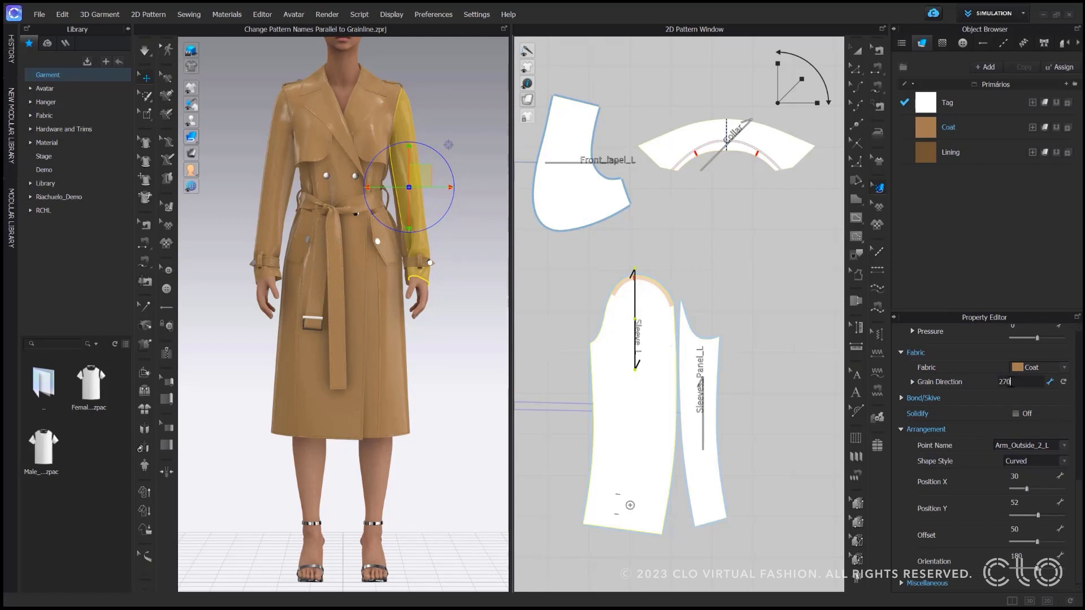
key("Return")
left_click(1027, 382)
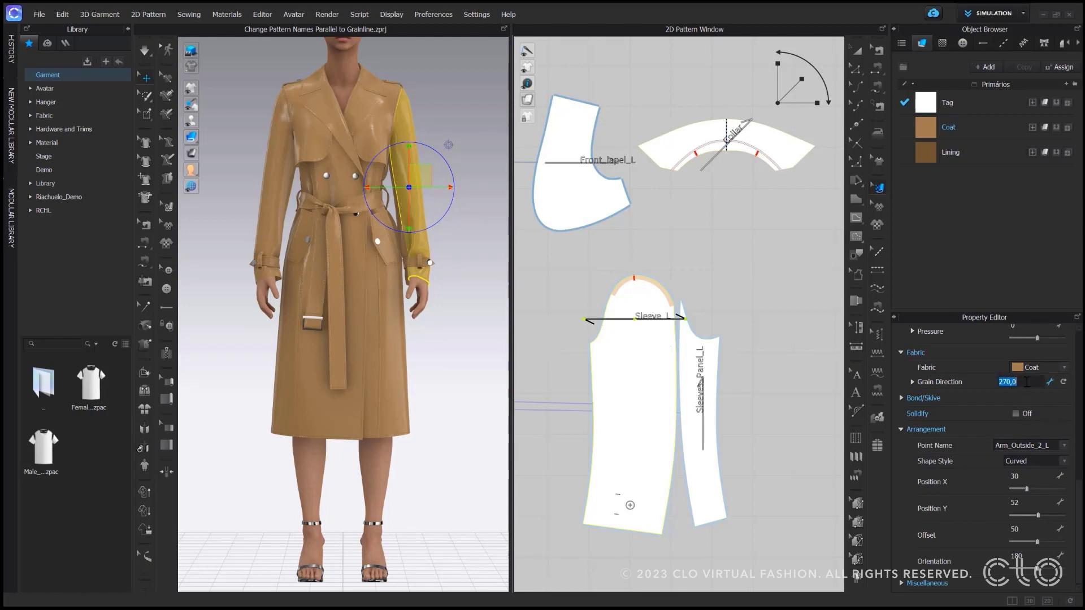
type("0")
key("Return")
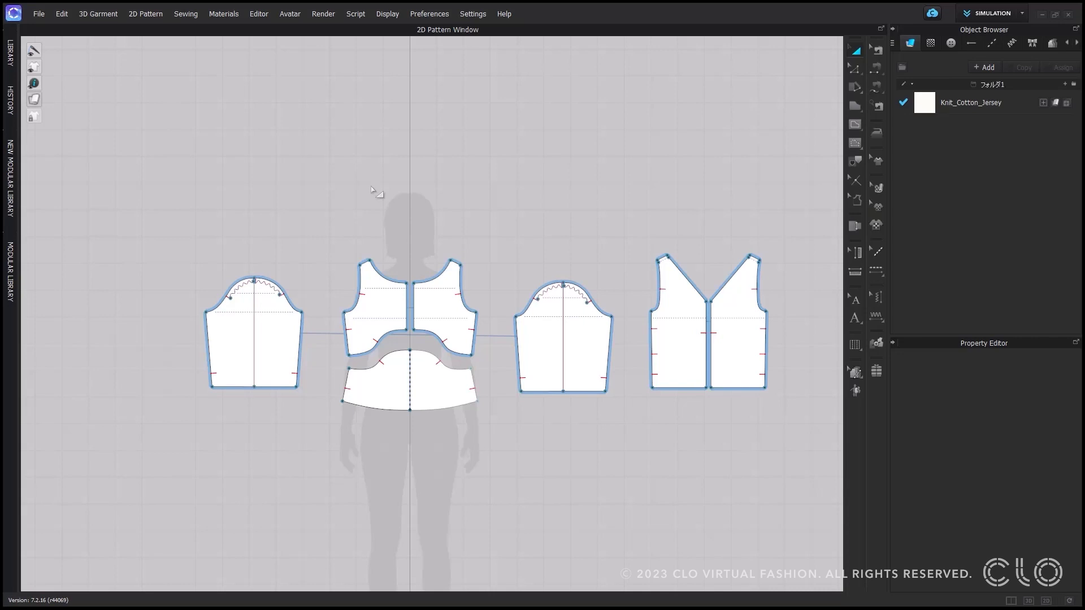
Examine the curve points on all the pattern outlines with the Edit Curve Point tool
right_click(425, 162)
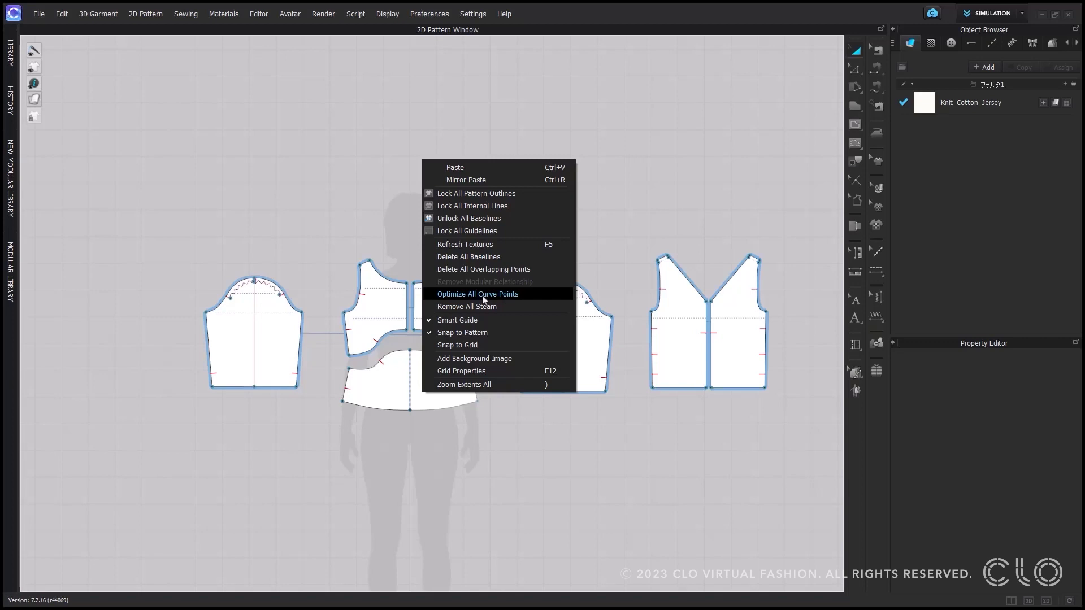
left_click(376, 207)
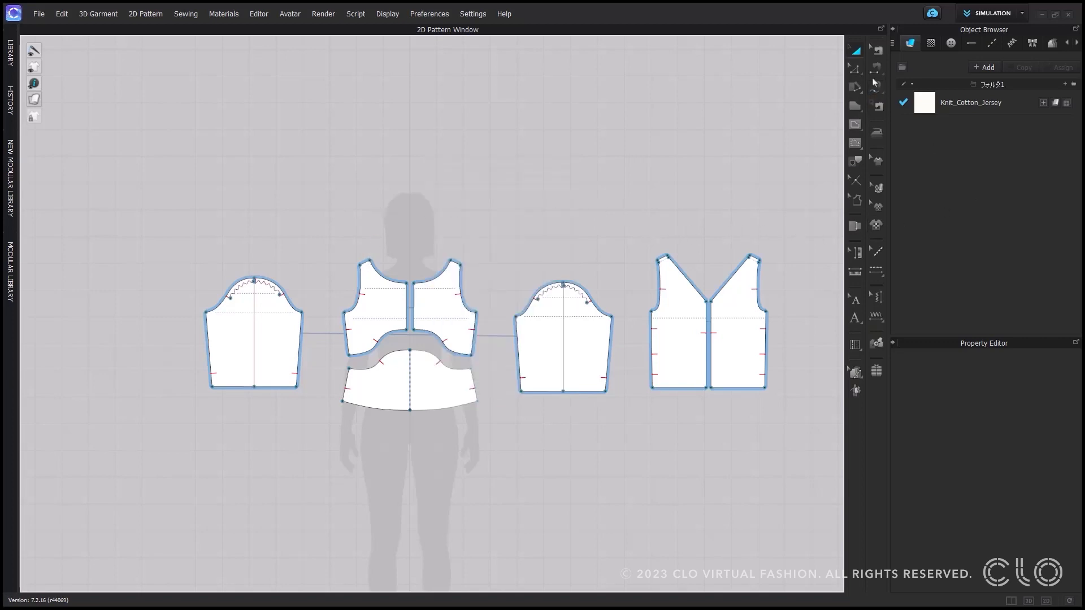
mouse_move(858, 74)
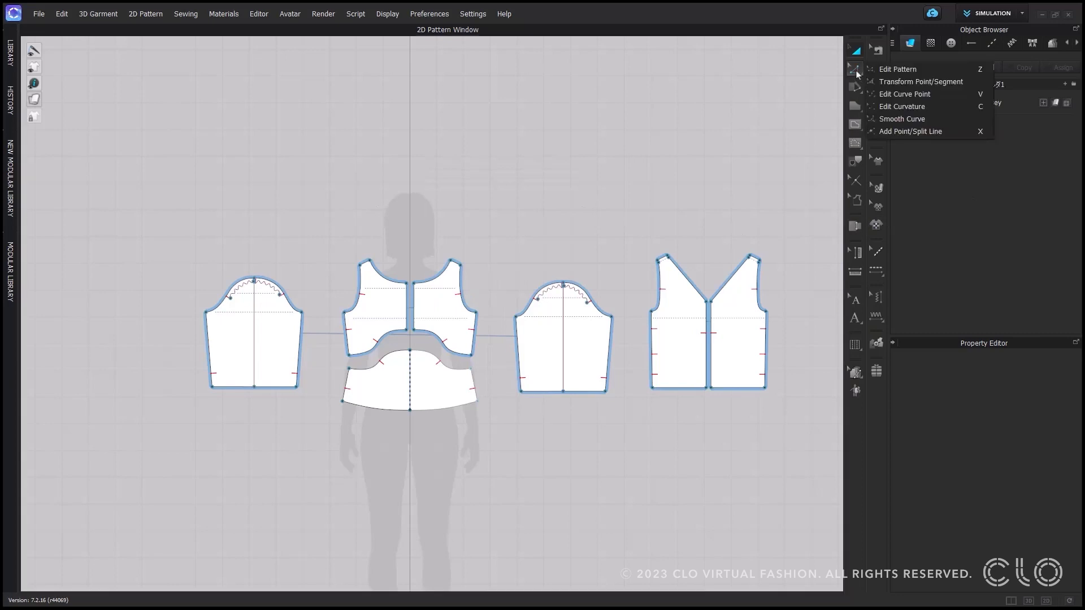
left_click(904, 94)
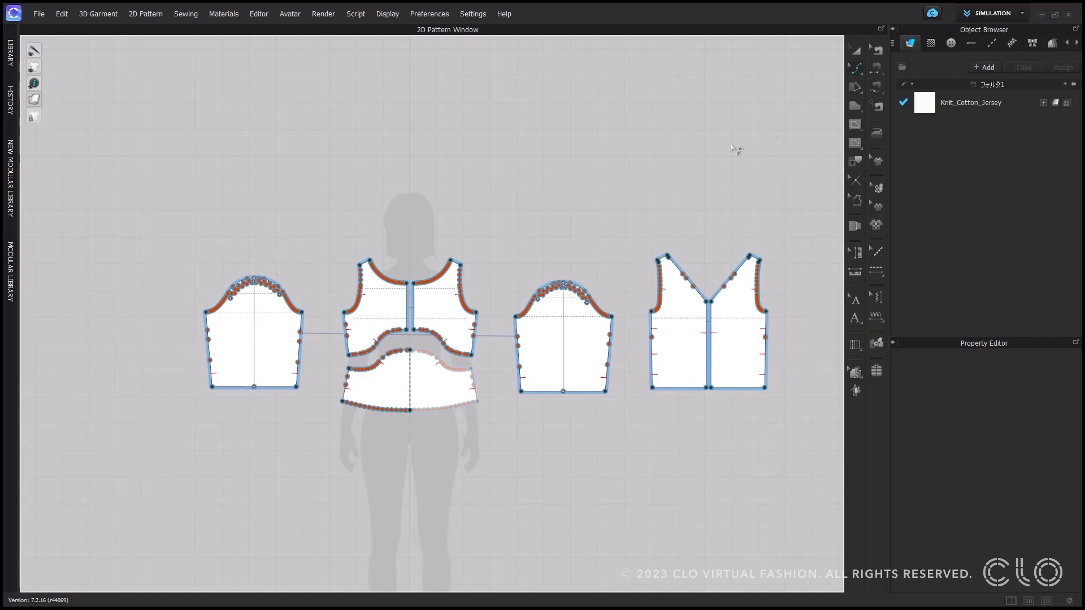
left_click(855, 52)
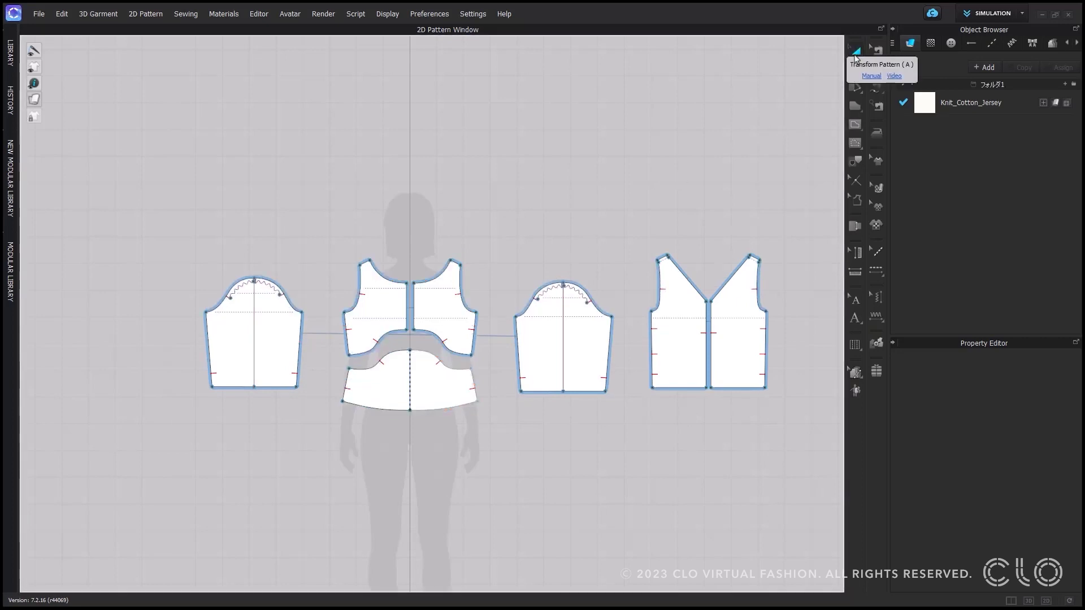
Try Optimize All Curve Points on every pattern with an increased curve point percentage and inspect the bodice's curve points
right_click(510, 210)
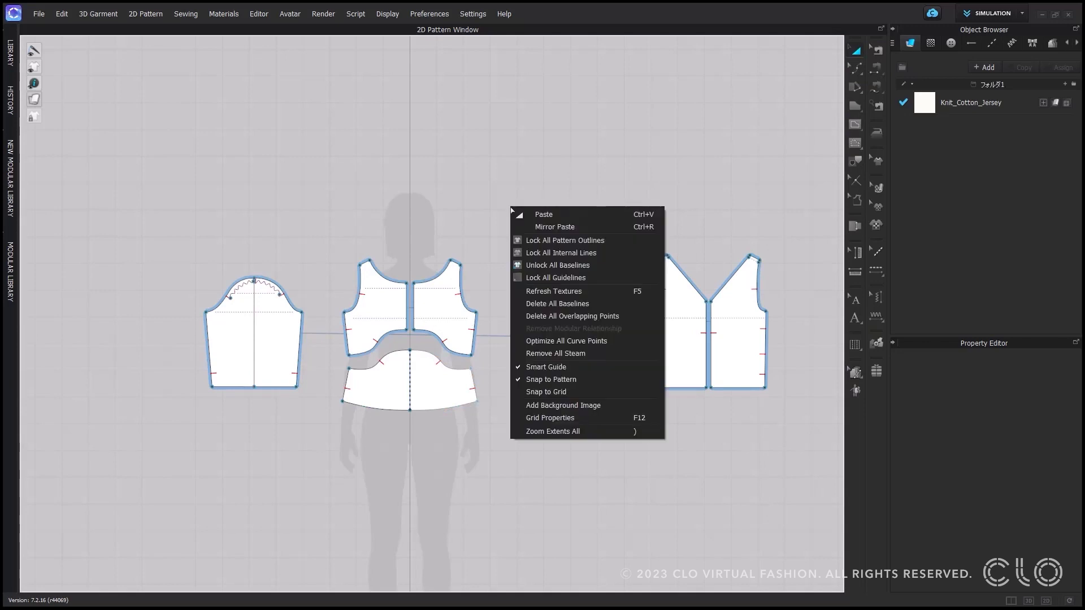
left_click(580, 344)
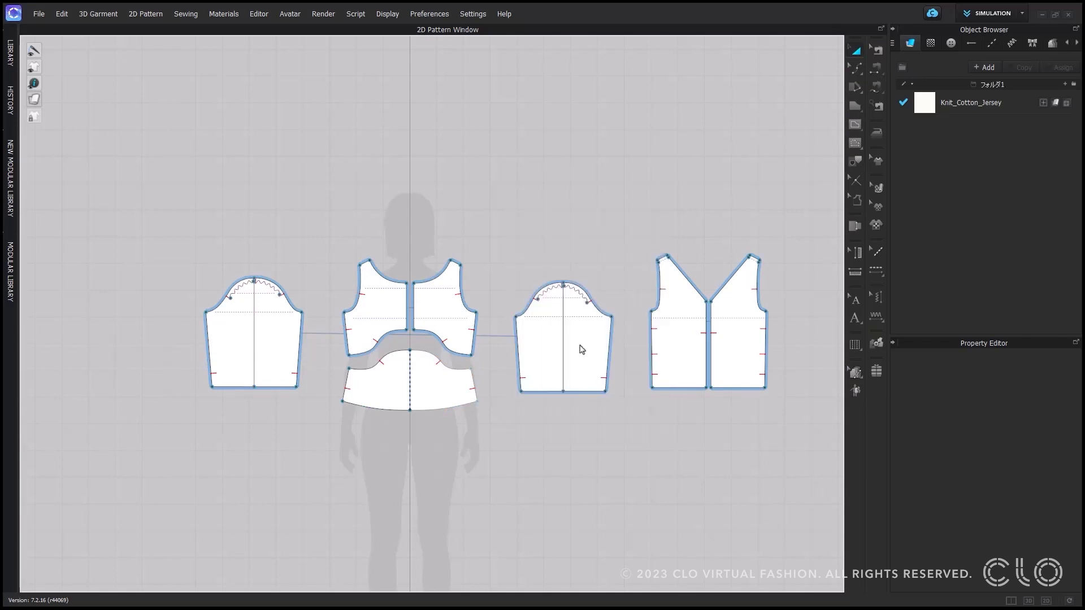
left_click_drag(547, 240, 543, 152)
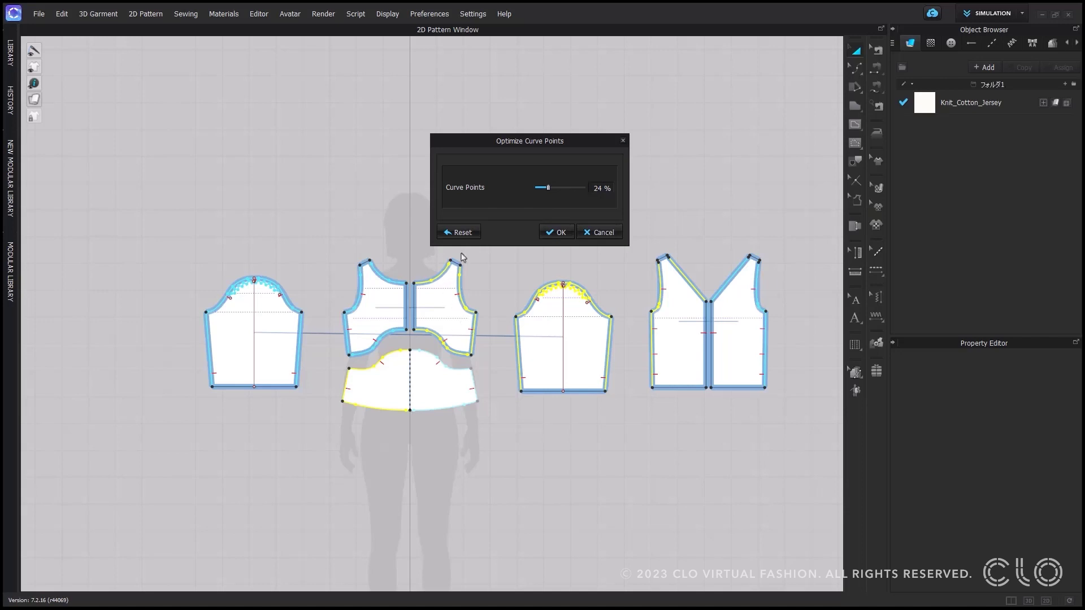
left_click_drag(548, 188, 560, 192)
left_click(555, 233)
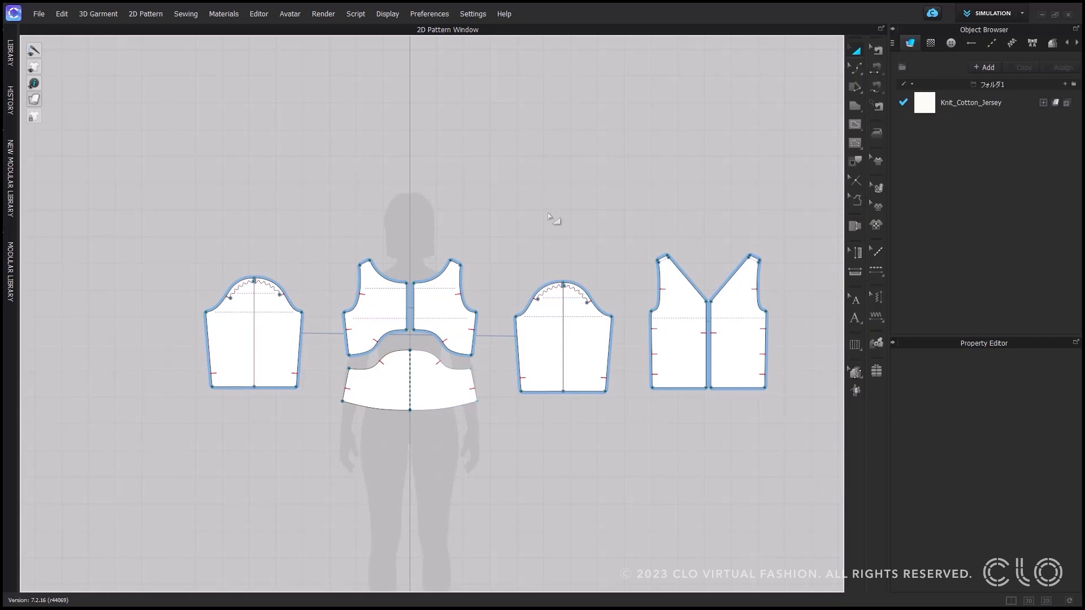
key("v")
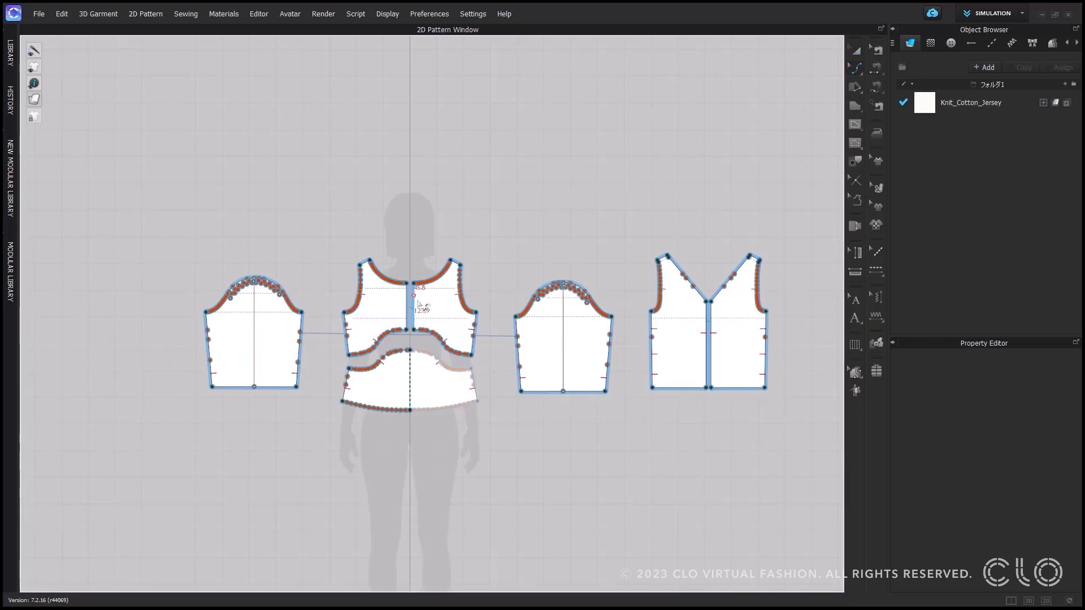
scroll(419, 305, "up", 3)
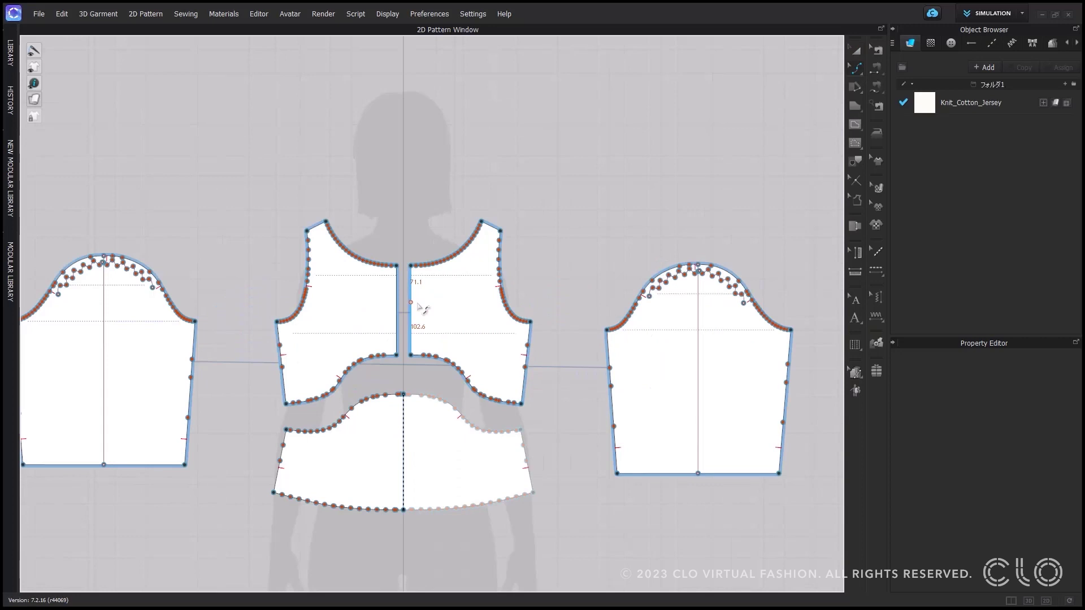
Try optimizing the curve points of the front bodice pattern at 39% and inspect its outline with Edit Curve Point
left_click(856, 50)
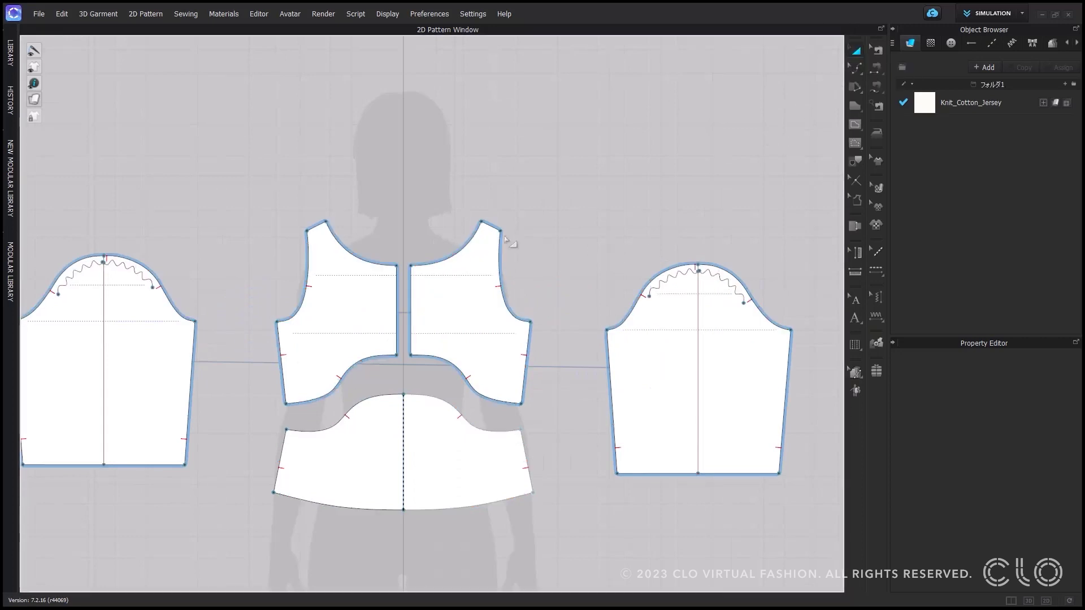
right_click(472, 286)
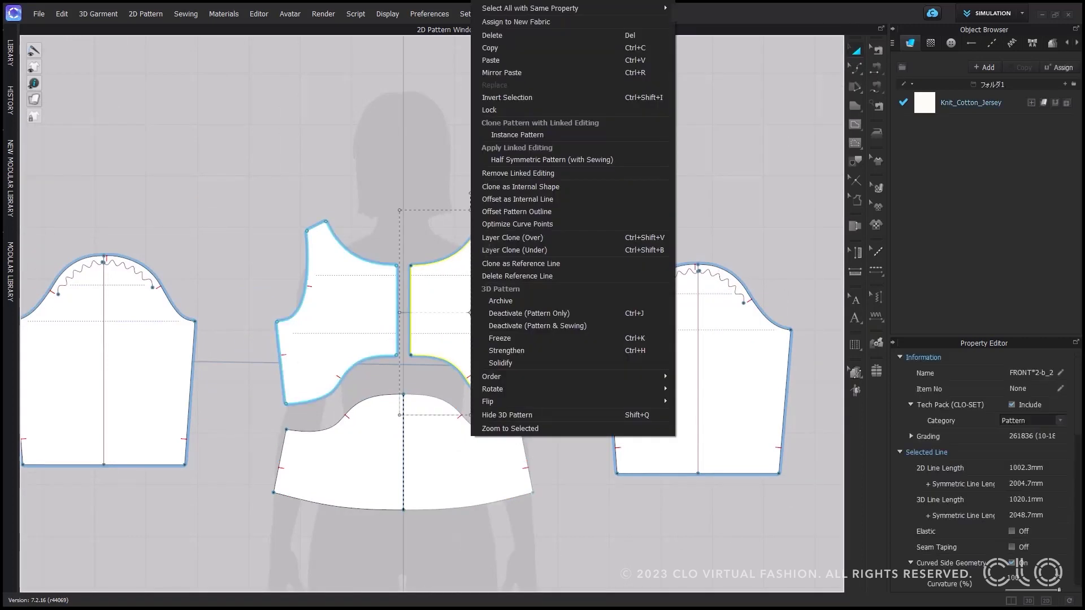
left_click(502, 225)
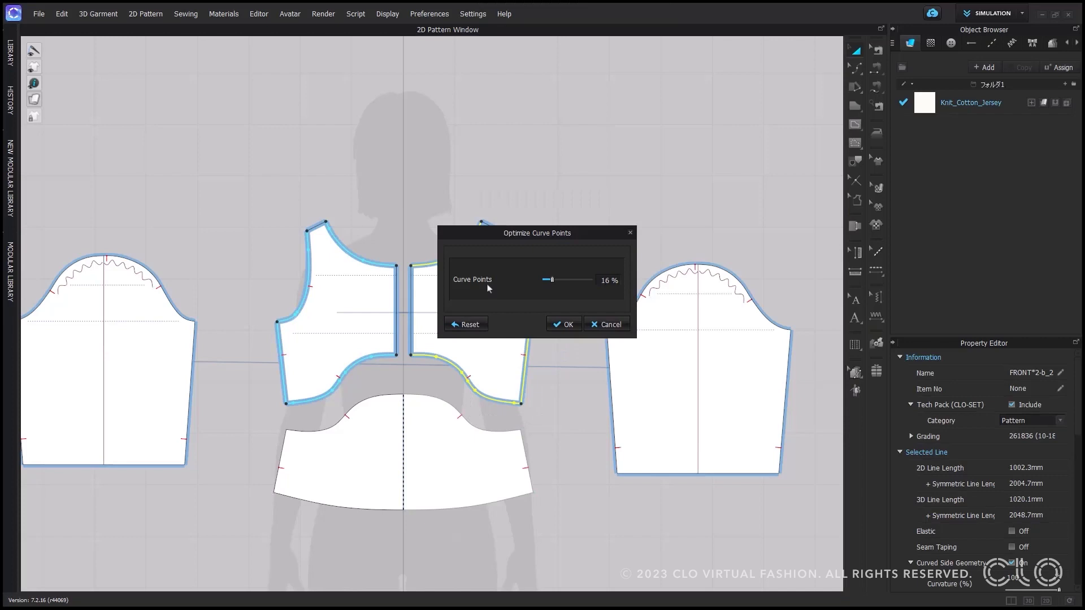
left_click_drag(537, 233, 614, 123)
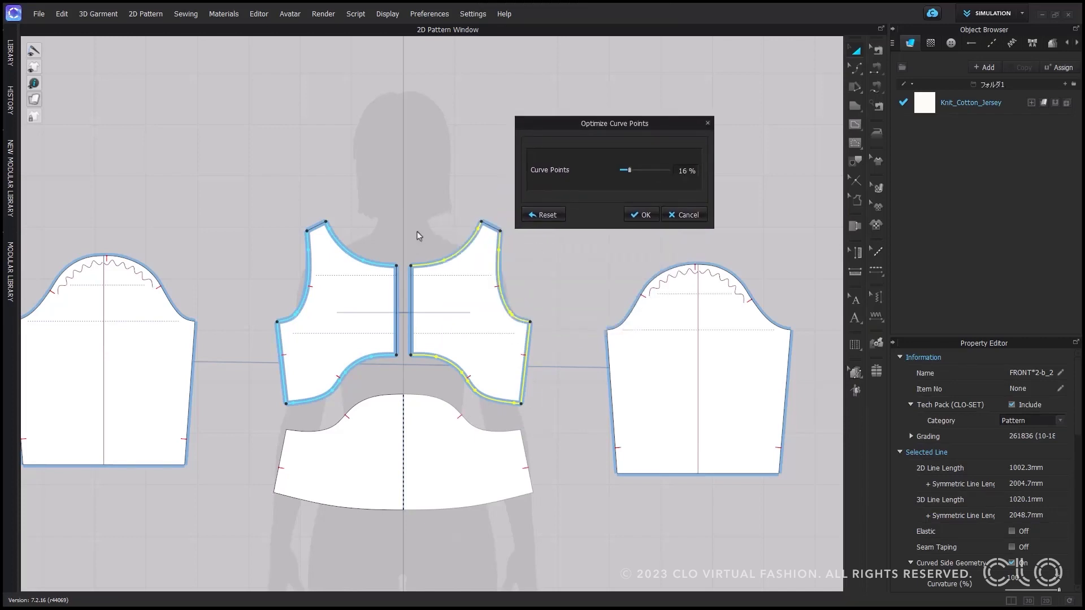
left_click_drag(631, 173, 649, 174)
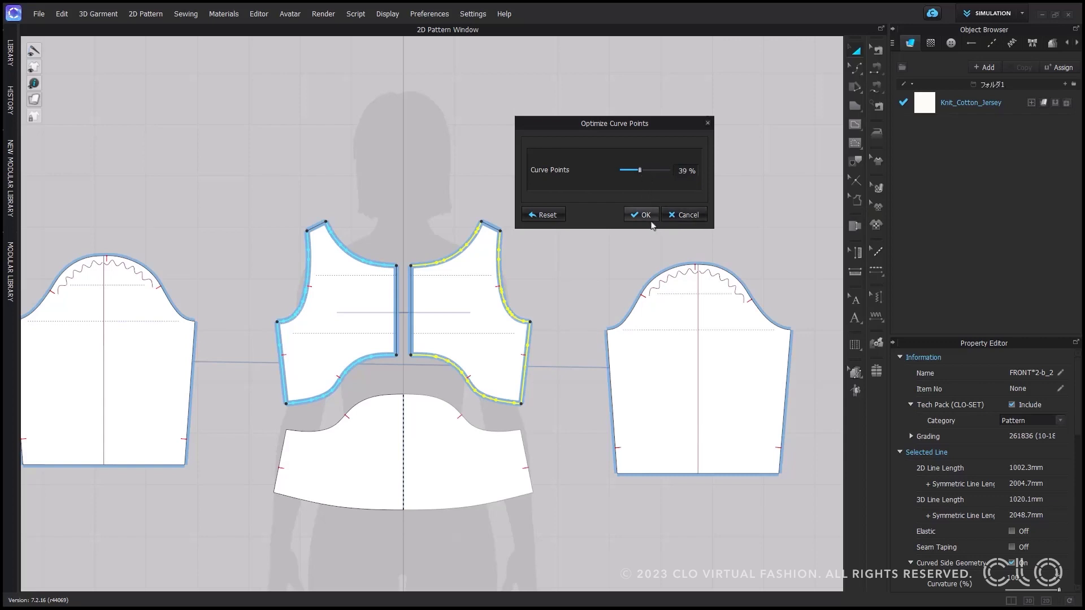
left_click(681, 215)
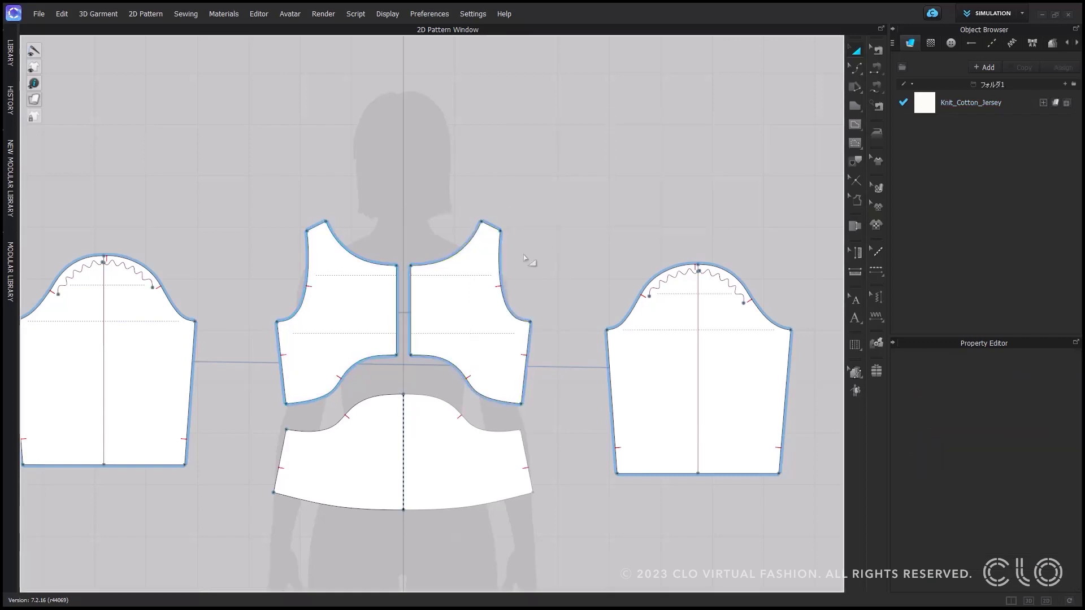
left_click(855, 68)
scroll(462, 269, "down", 2)
scroll(462, 268, "up", 4)
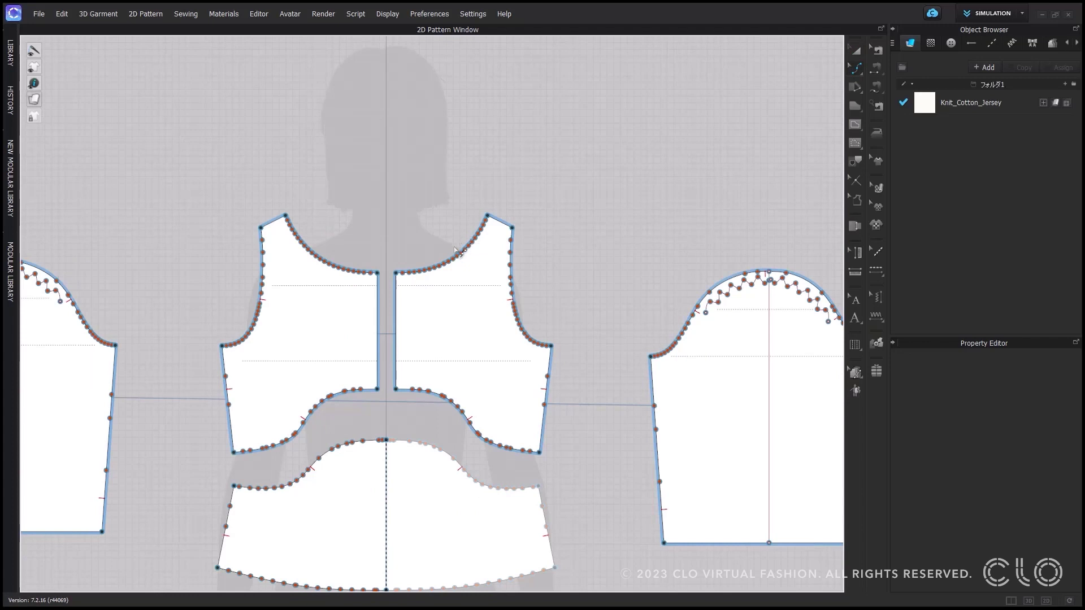
Try optimizing only the front neckline's curve points at 71% and reset the percentage
left_click(859, 71)
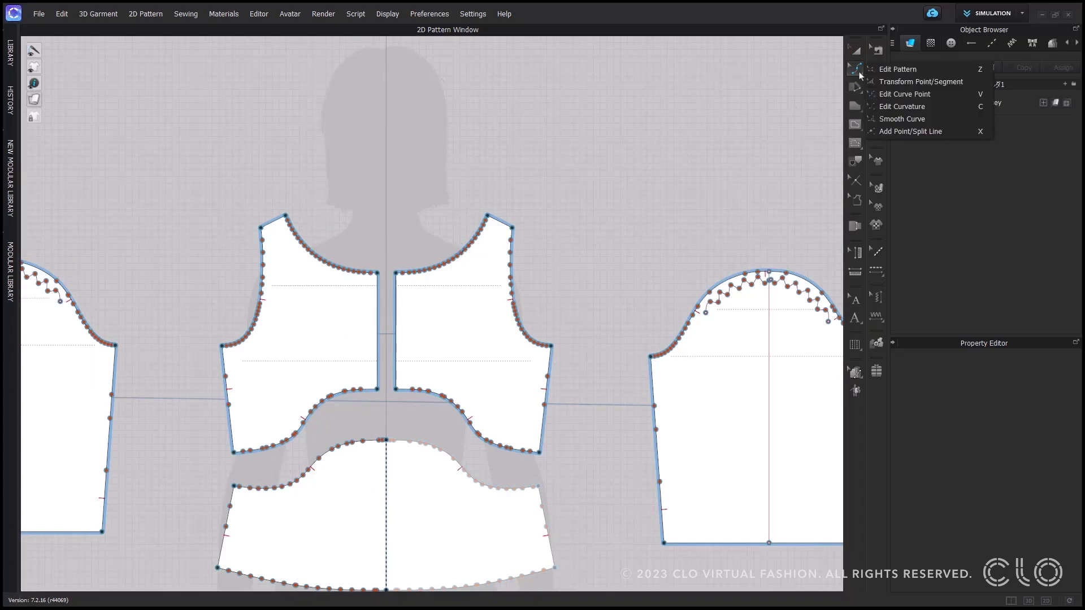
left_click(887, 69)
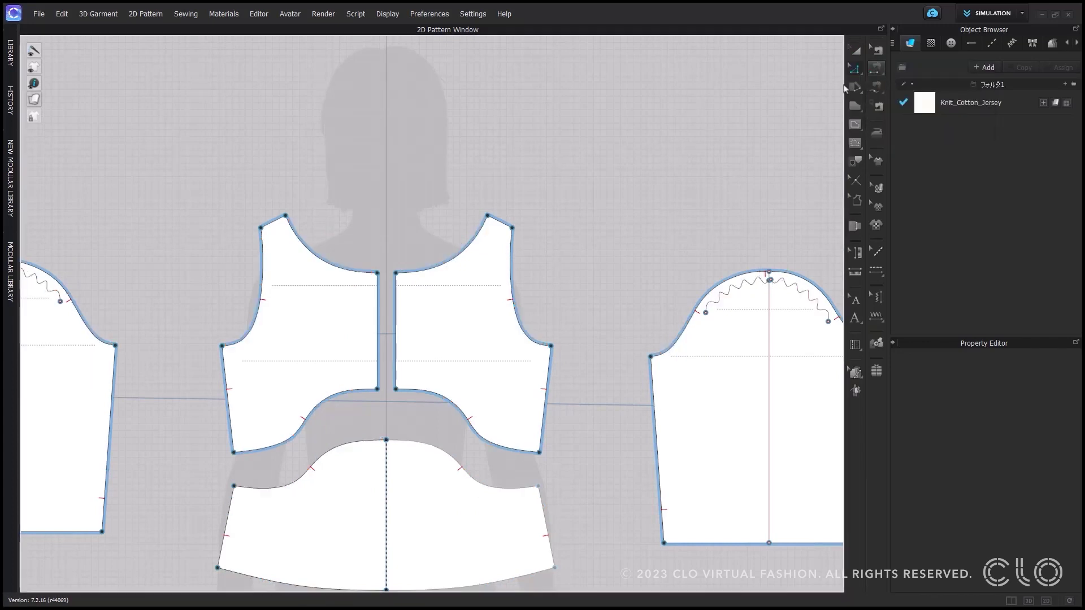
scroll(472, 244, "up", 5)
right_click(458, 271)
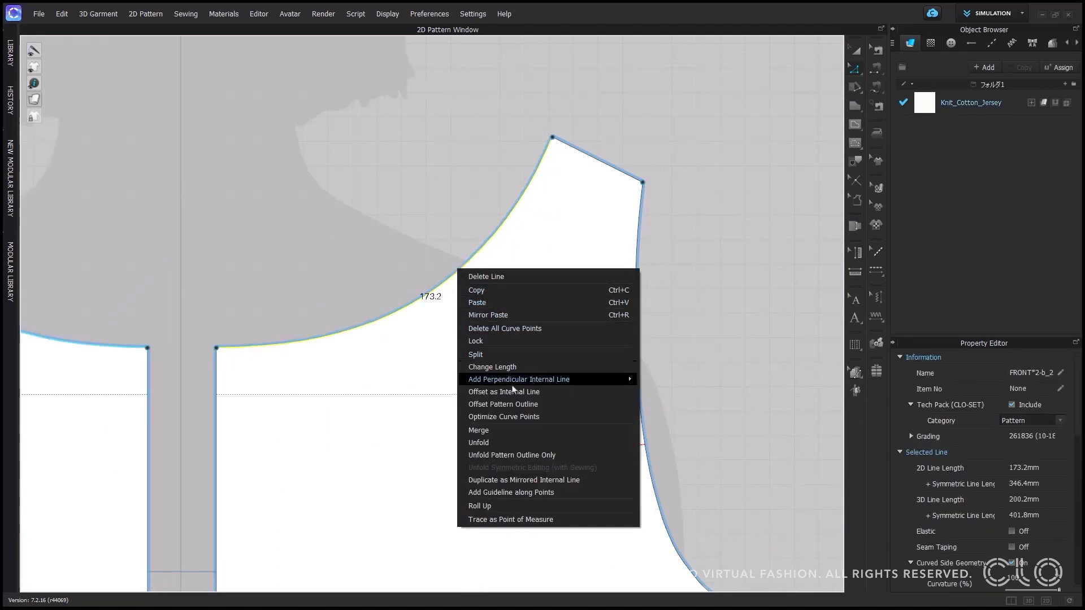
left_click(511, 417)
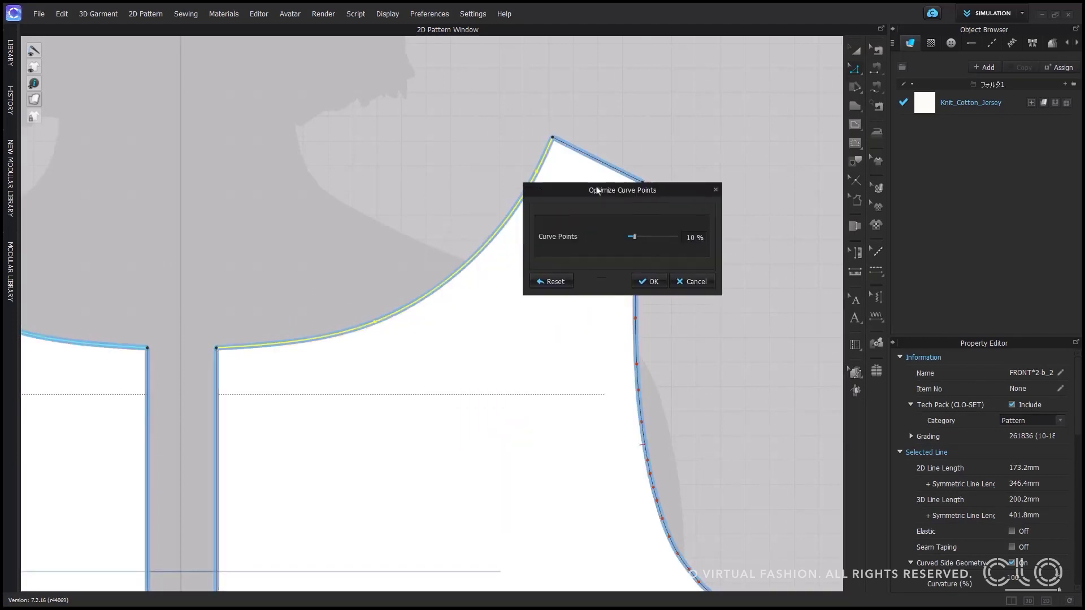
left_click_drag(597, 191, 706, 252)
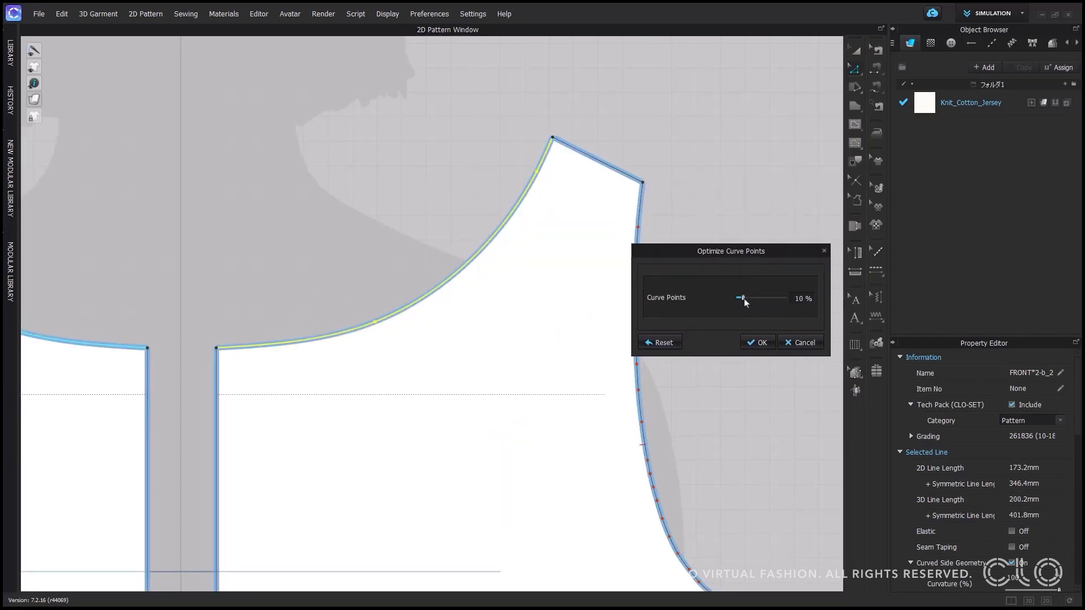
left_click_drag(743, 299, 774, 302)
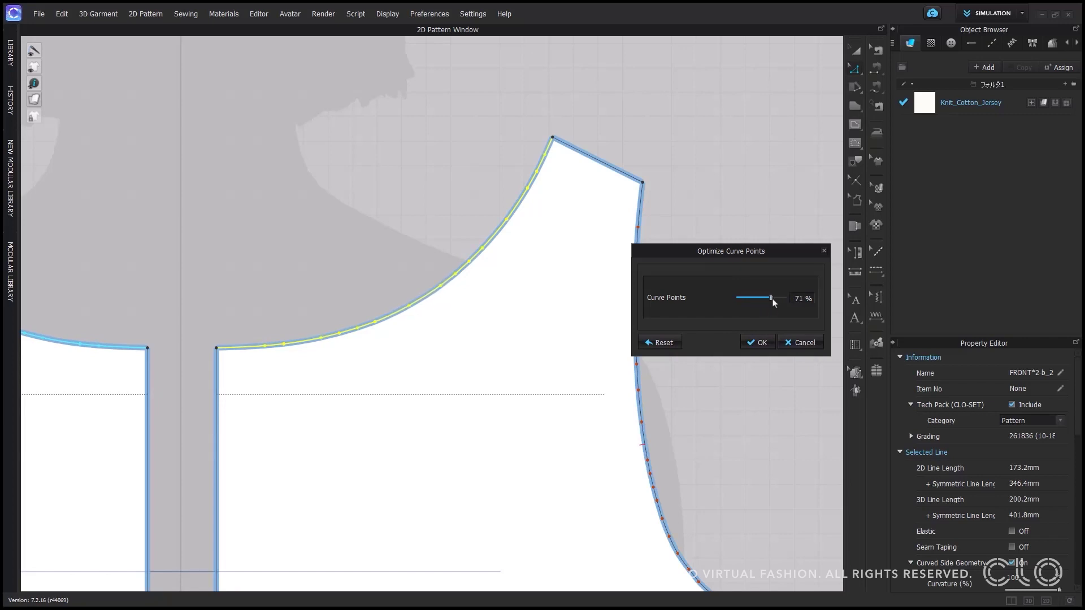
left_click(664, 342)
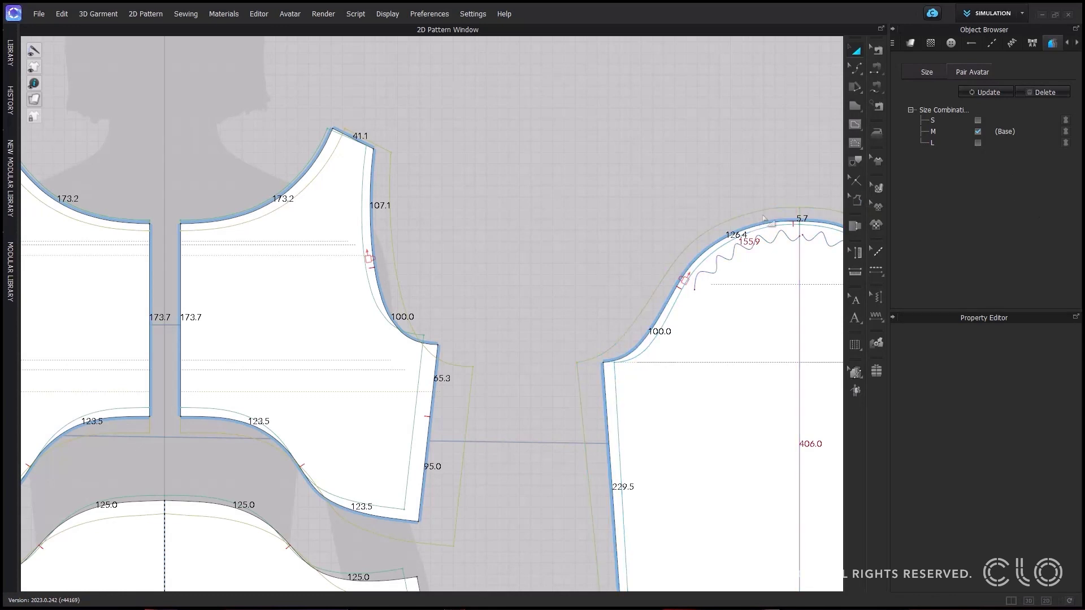
Compare the armhole and sleeve cap notch positions on the existing garment in sizes S, L and M
left_click(978, 121)
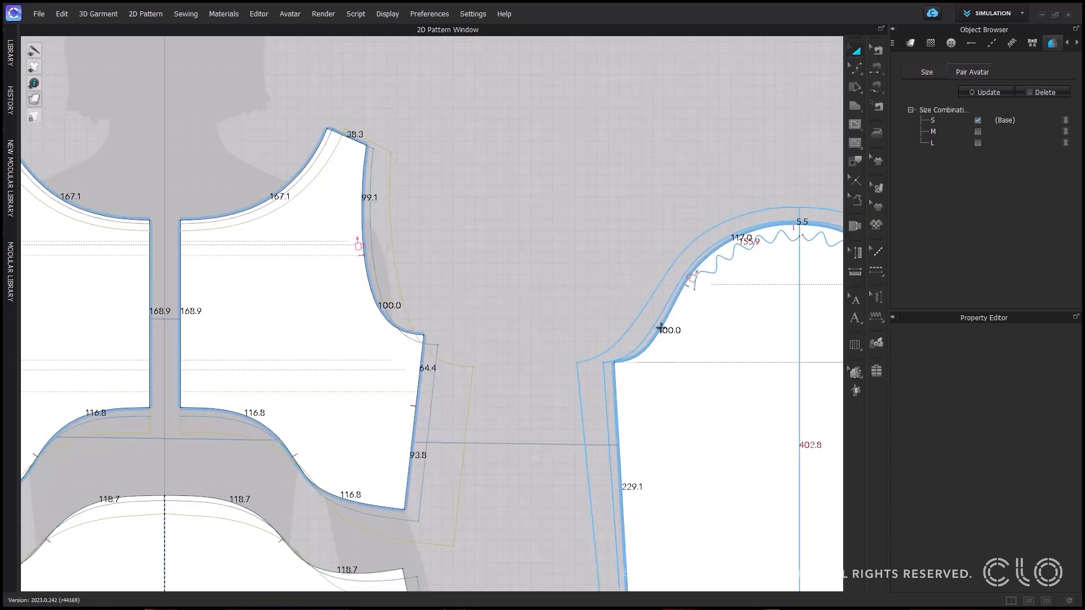
left_click(978, 143)
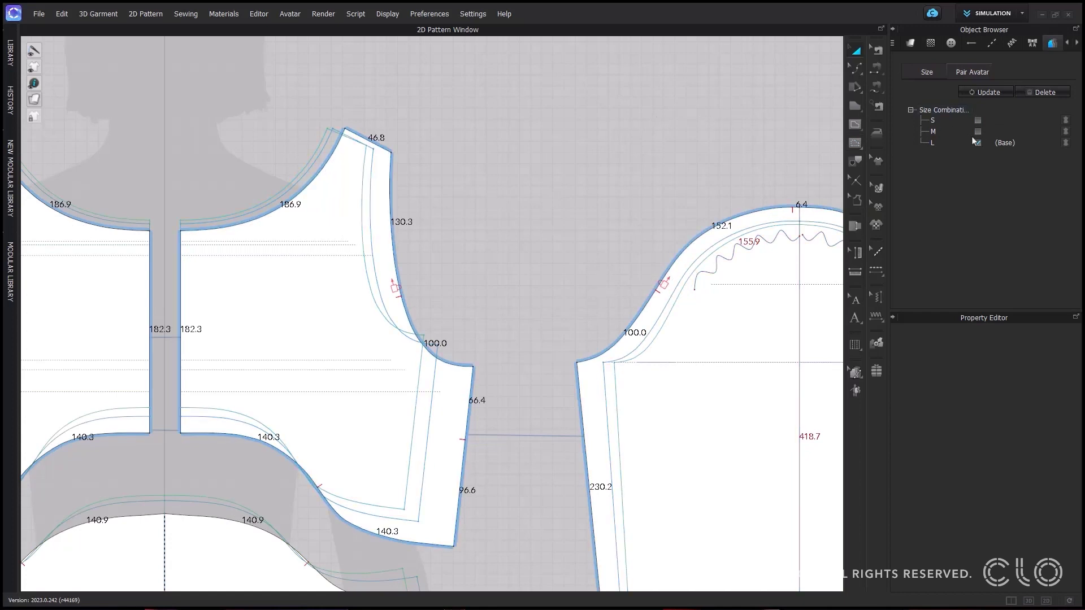
left_click(978, 132)
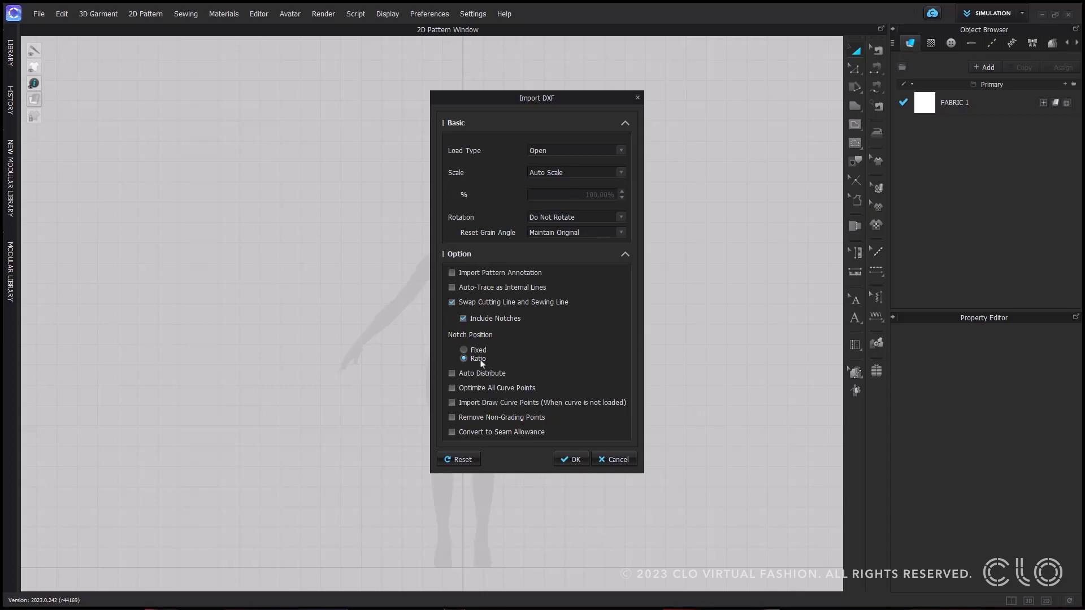
Import the DXF patterns with the notch position set to Fixed and show their grading sizes
left_click(484, 352)
left_click(574, 460)
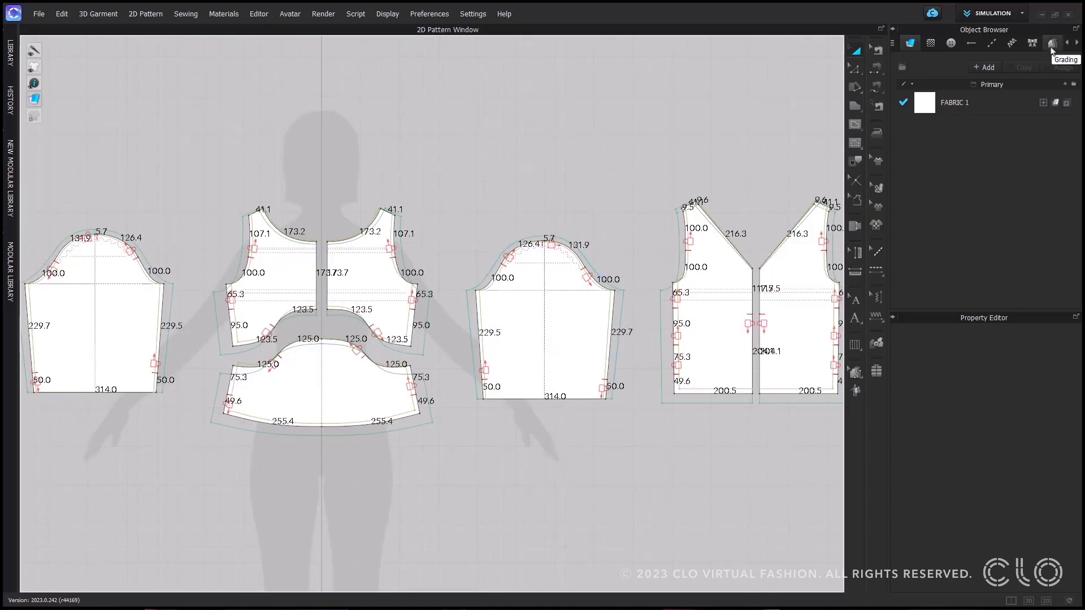
left_click(1052, 50)
scroll(424, 237, "up", 5)
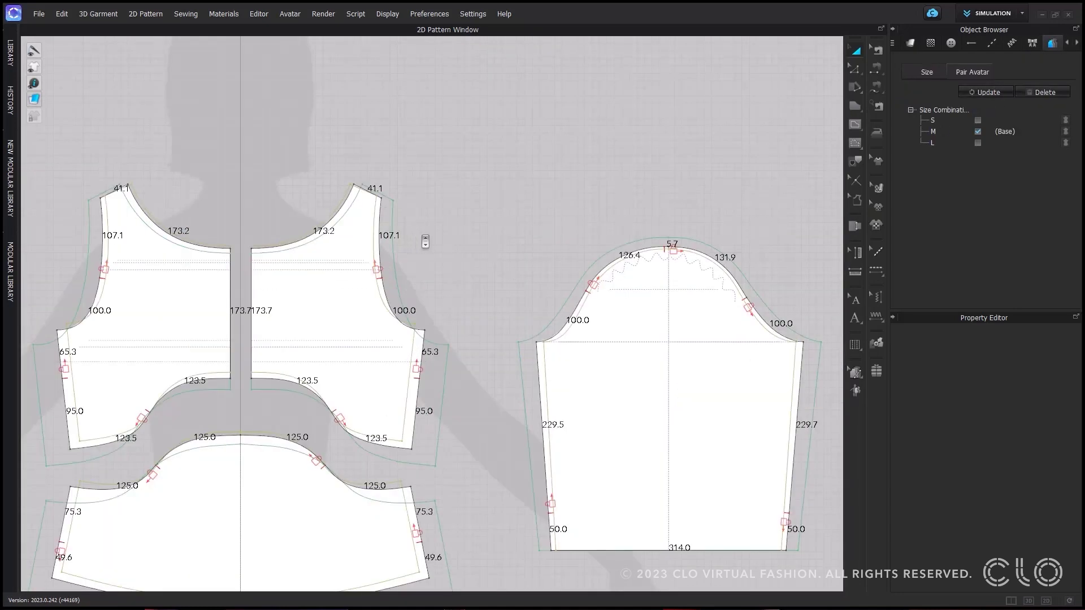
Compare the notch positions on the imported DXF patterns by switching the base size between S, M and L
left_click(978, 121)
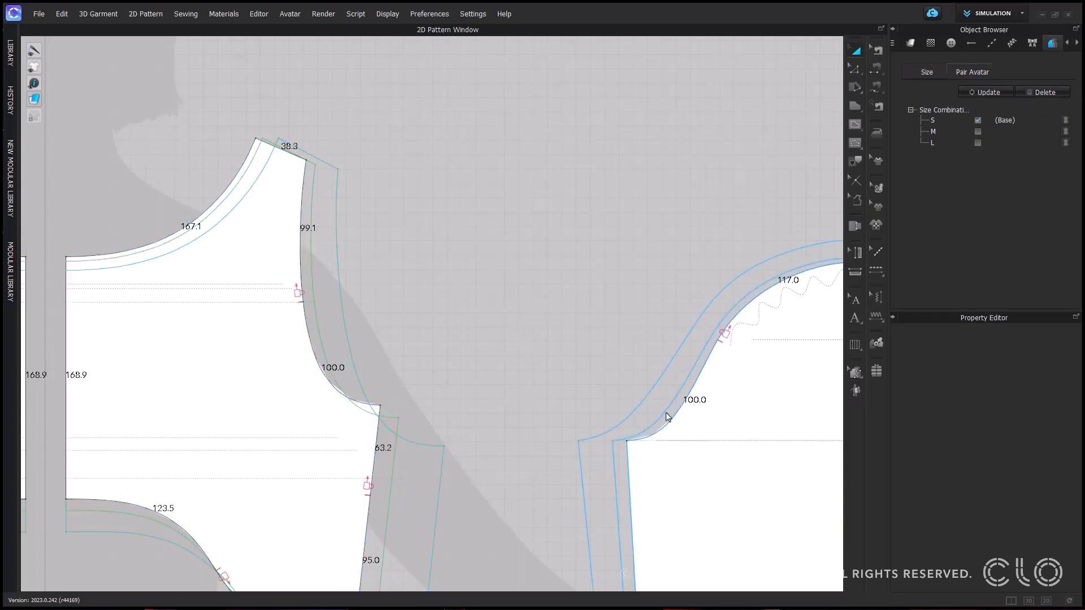
left_click(977, 132)
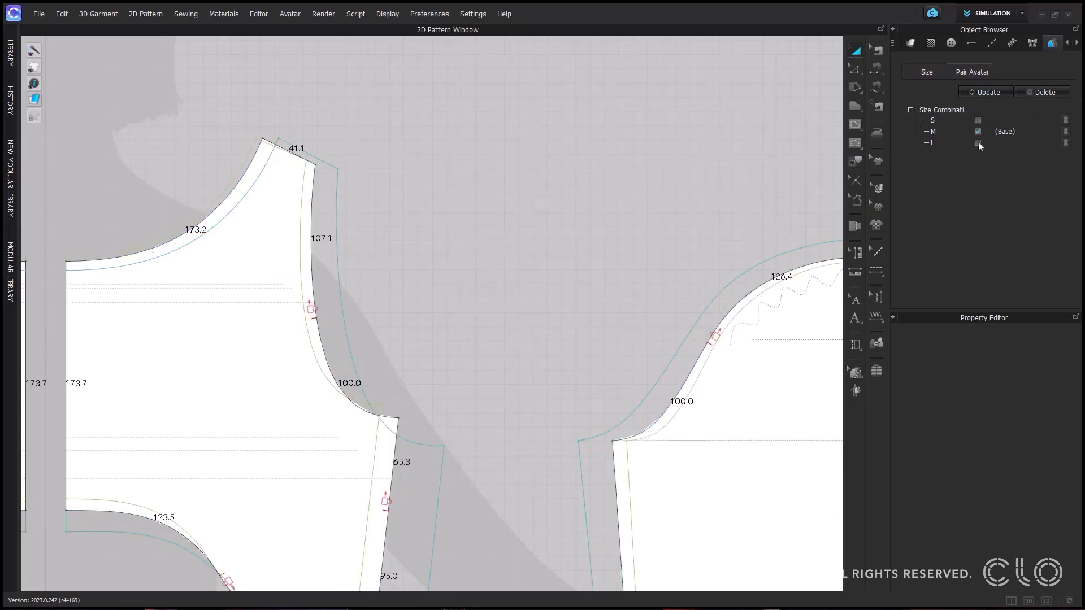
scroll(633, 271, "down", 5)
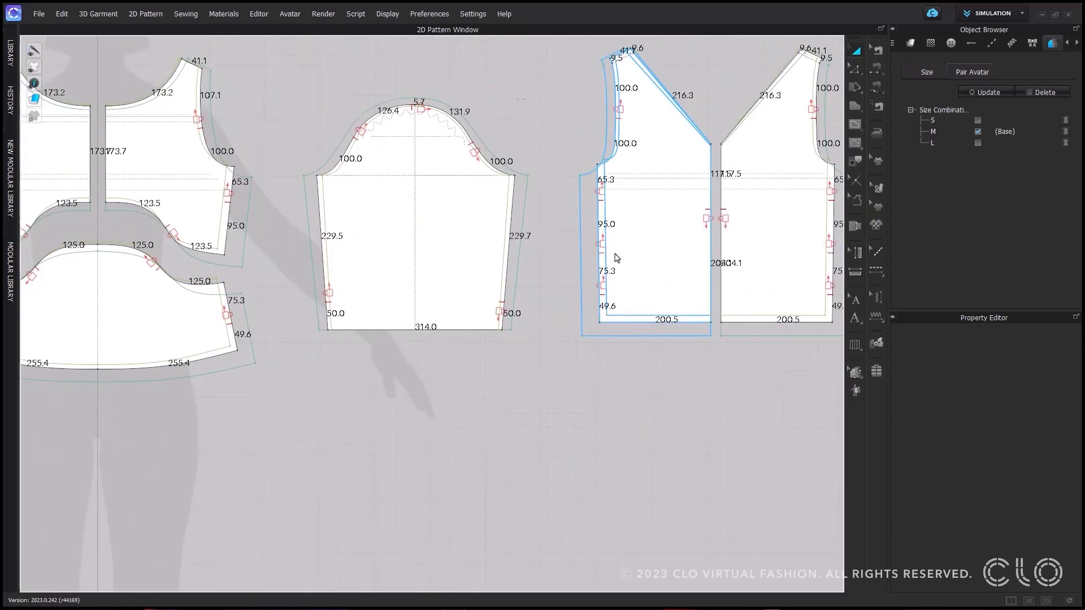
scroll(634, 271, "up", 8)
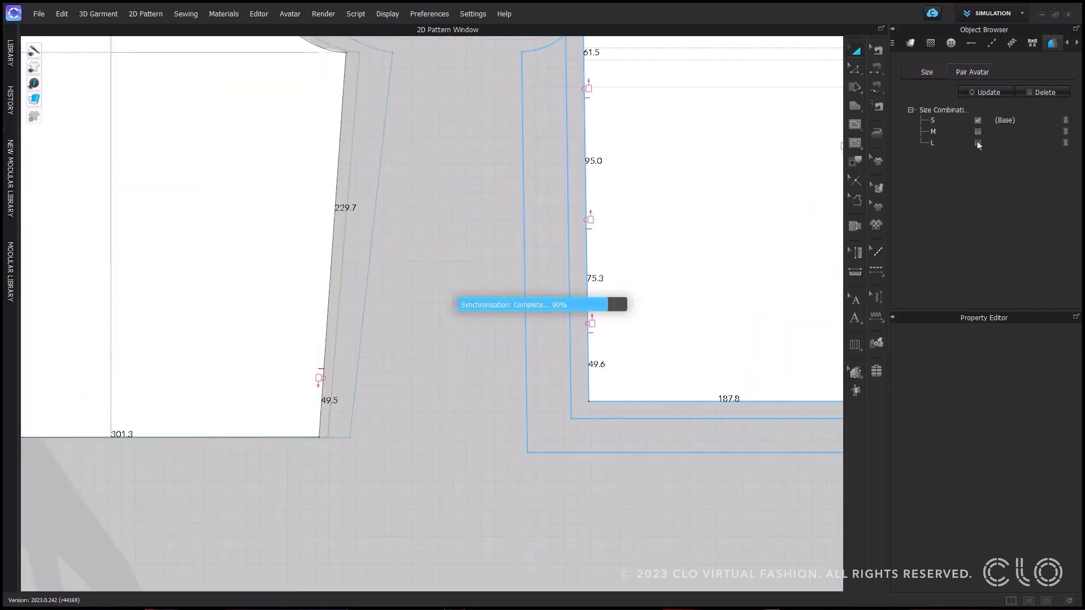
left_click(978, 143)
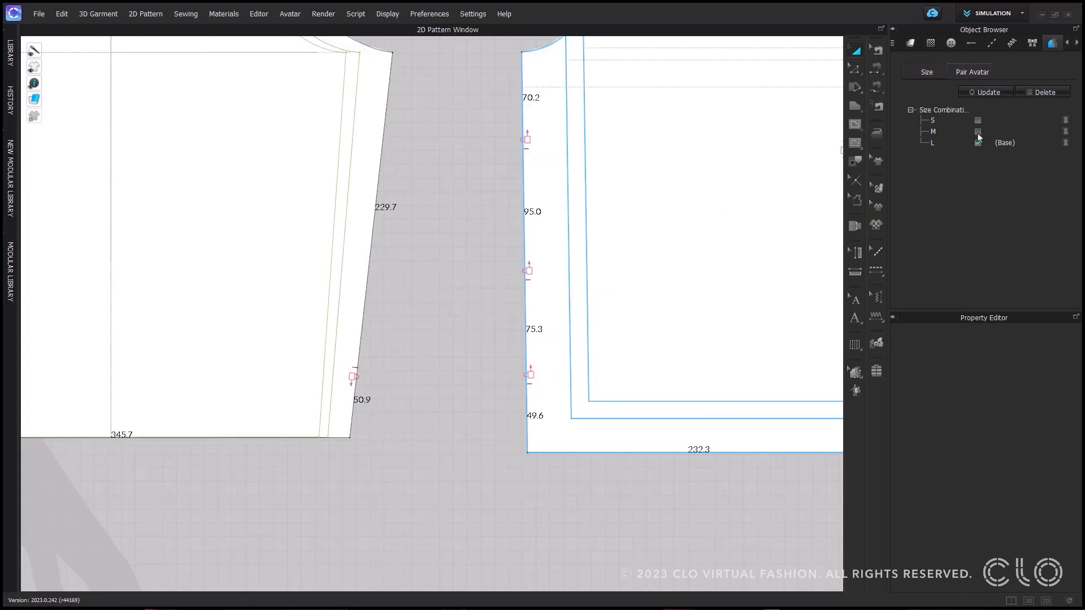
left_click(978, 132)
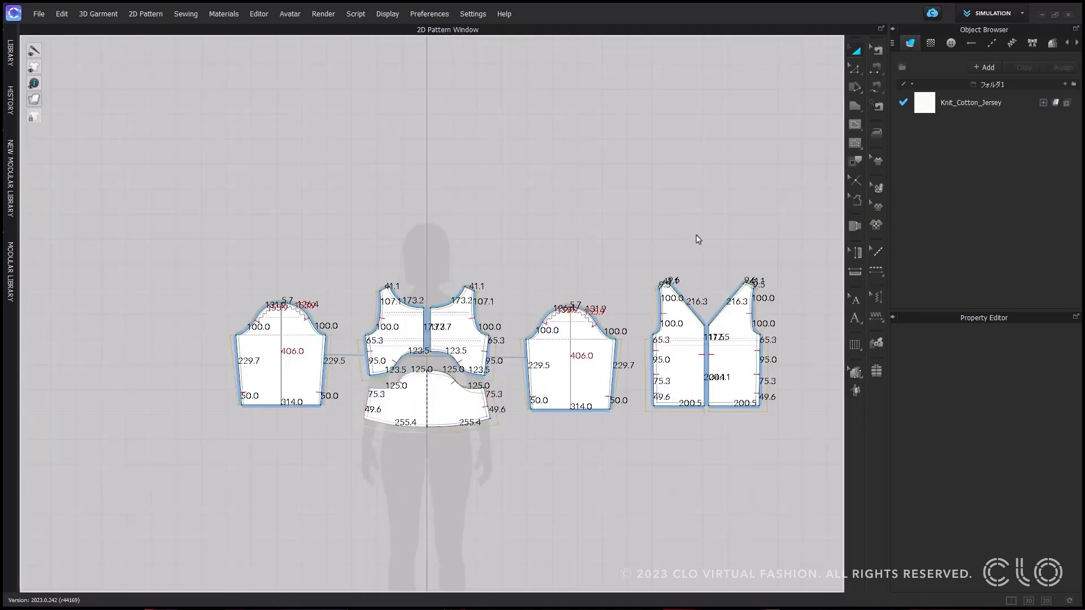
Show the patterns' points with the Notch tool and compare the armhole notch in sizes S and M
left_click(849, 181)
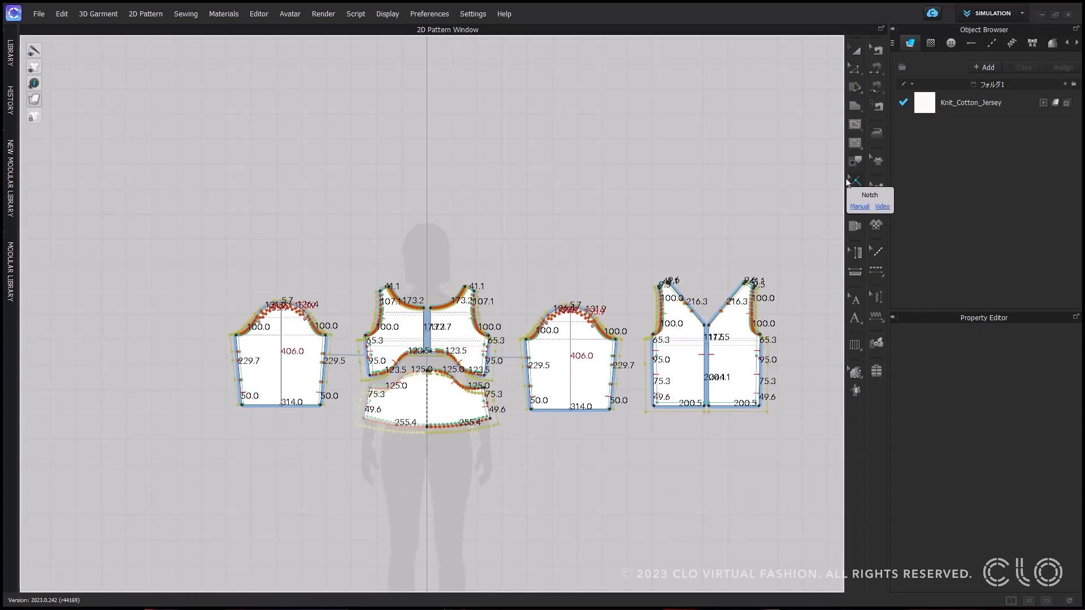
scroll(465, 326, "up", 10)
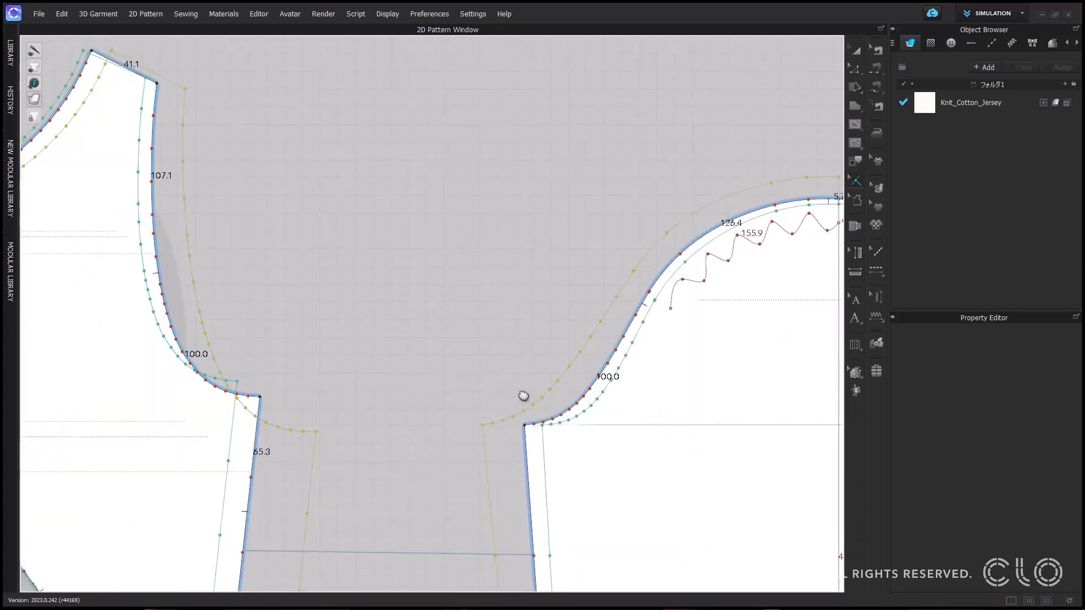
left_click(1052, 44)
left_click(978, 131)
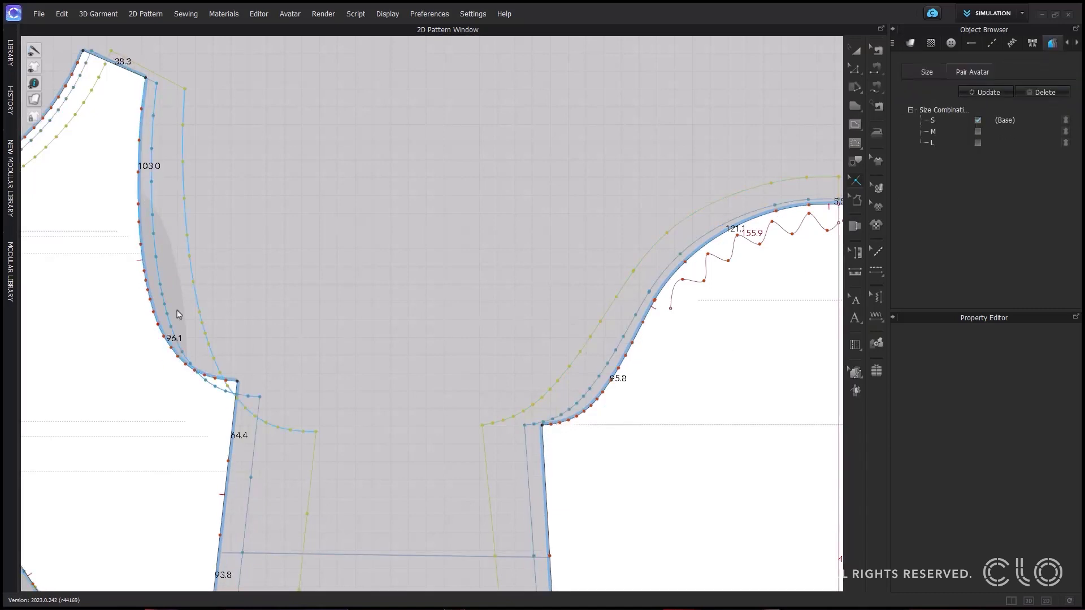
left_click(979, 131)
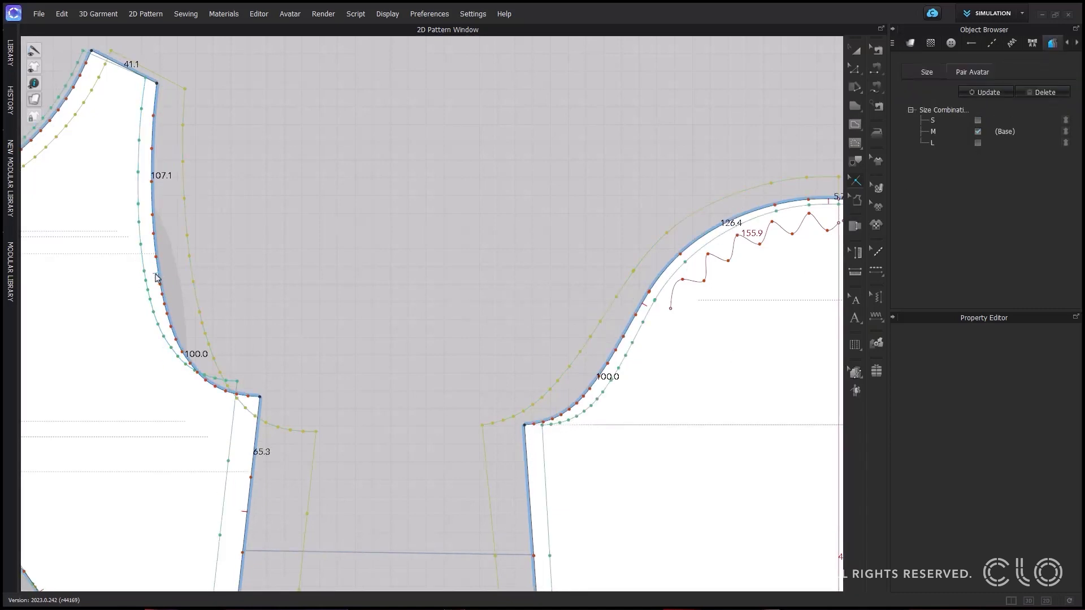
Turn on the Fixed graded size option for the front armhole notch and check it in sizes S, M and L
left_click(156, 276)
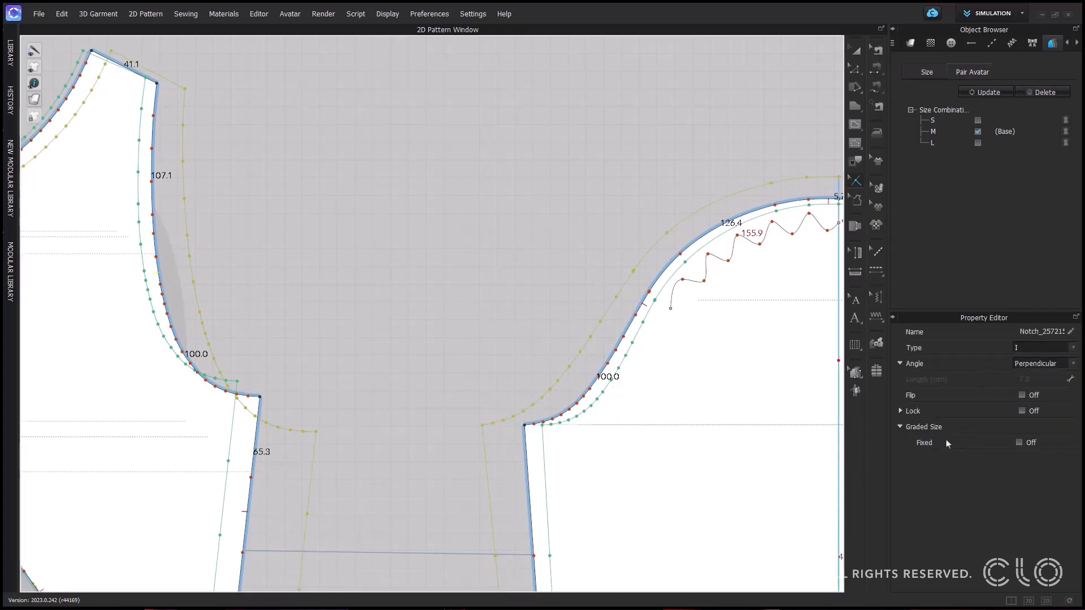
left_click(1019, 443)
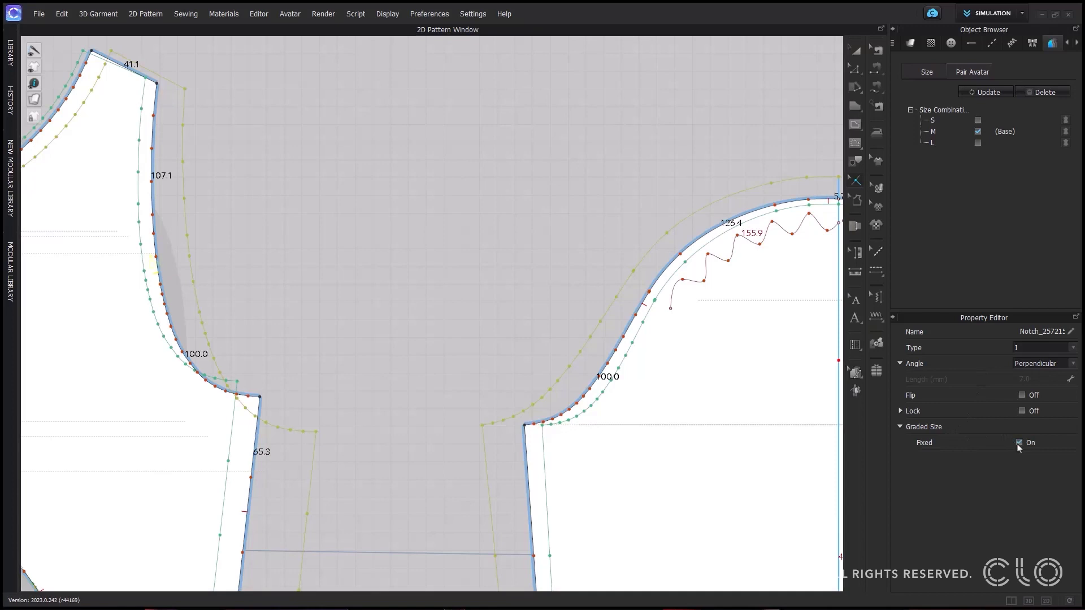
left_click(978, 121)
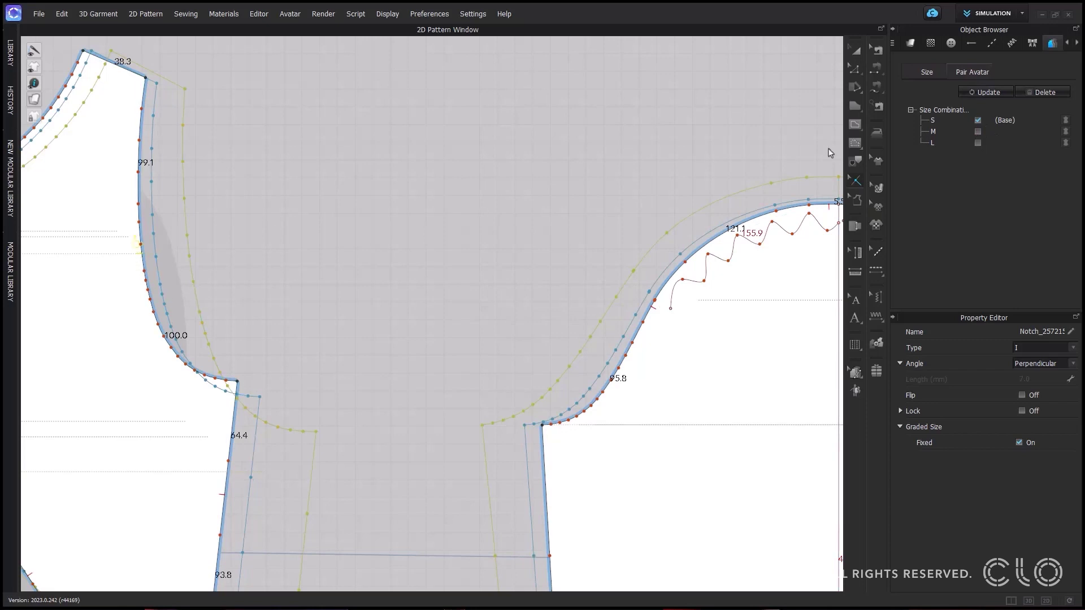
left_click(978, 132)
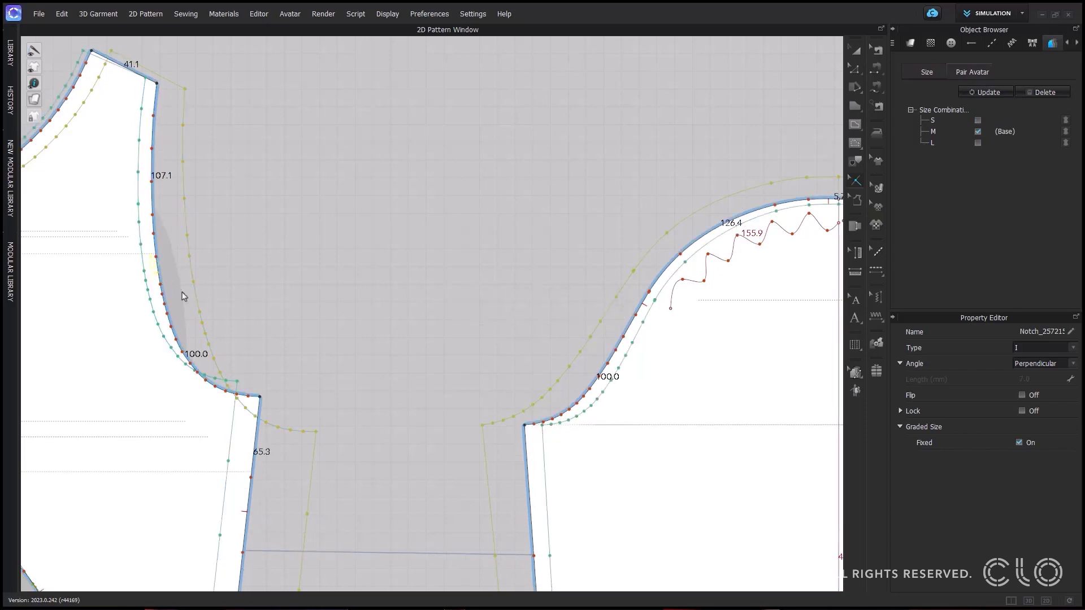
left_click(978, 143)
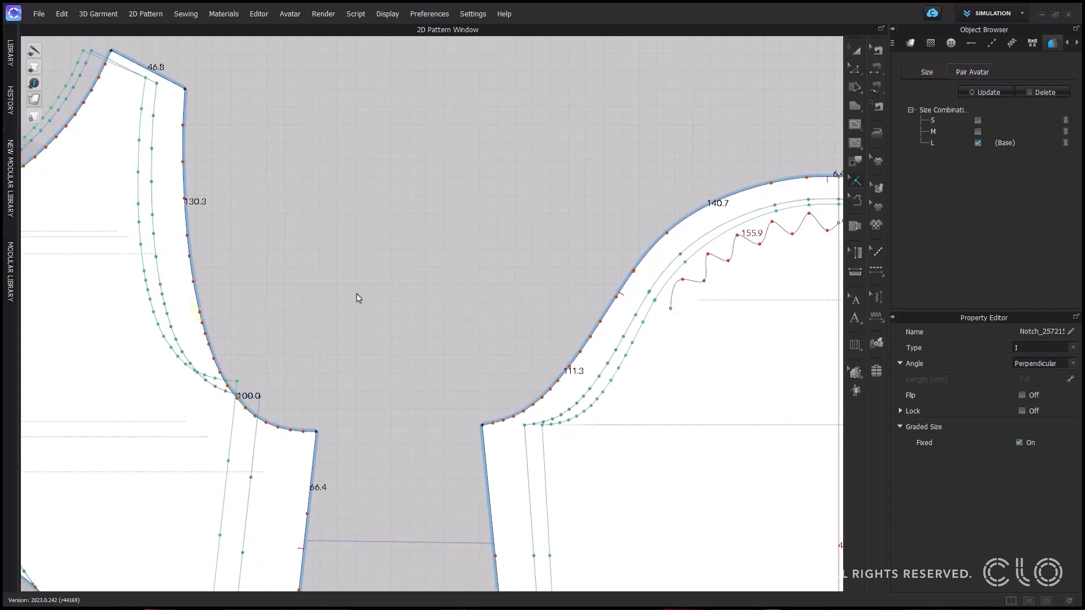
left_click(978, 132)
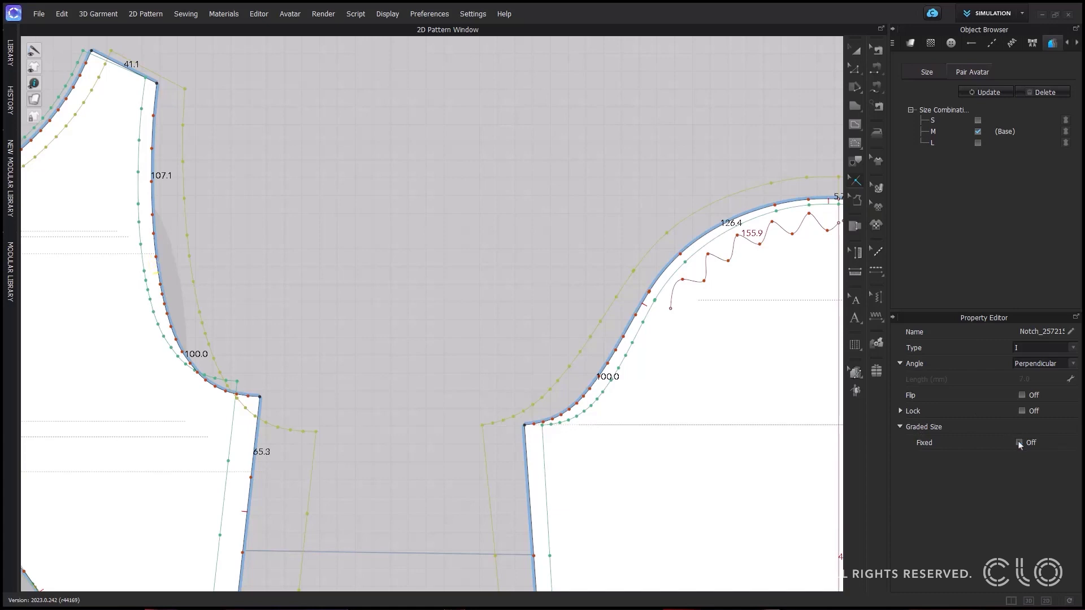
Try locking the front armhole notch with the lock position set to End Point
left_click(1022, 411)
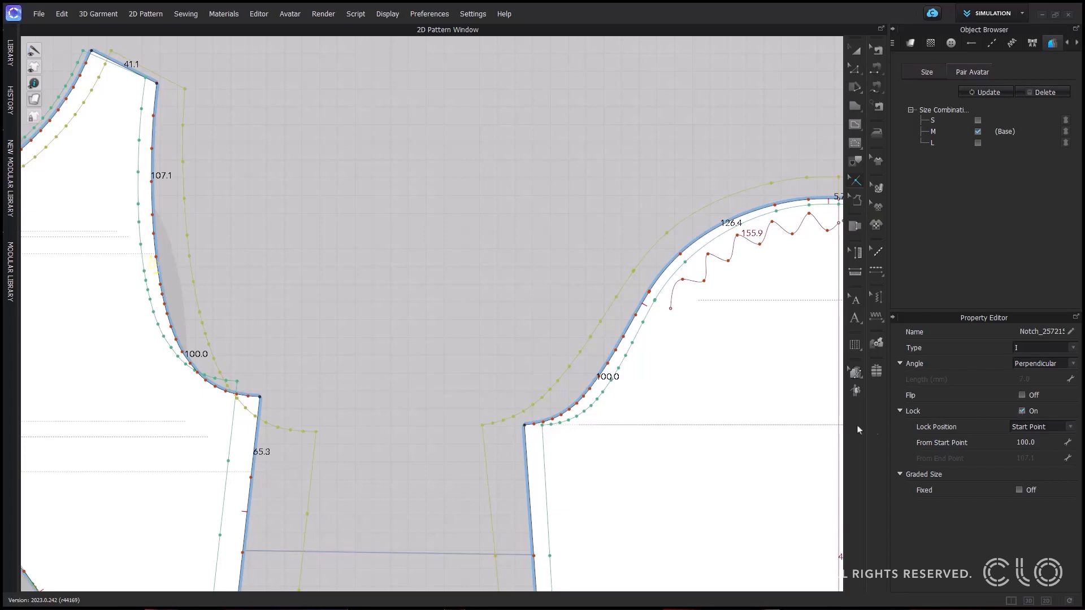
scroll(195, 285, "up", 5)
left_click(249, 303)
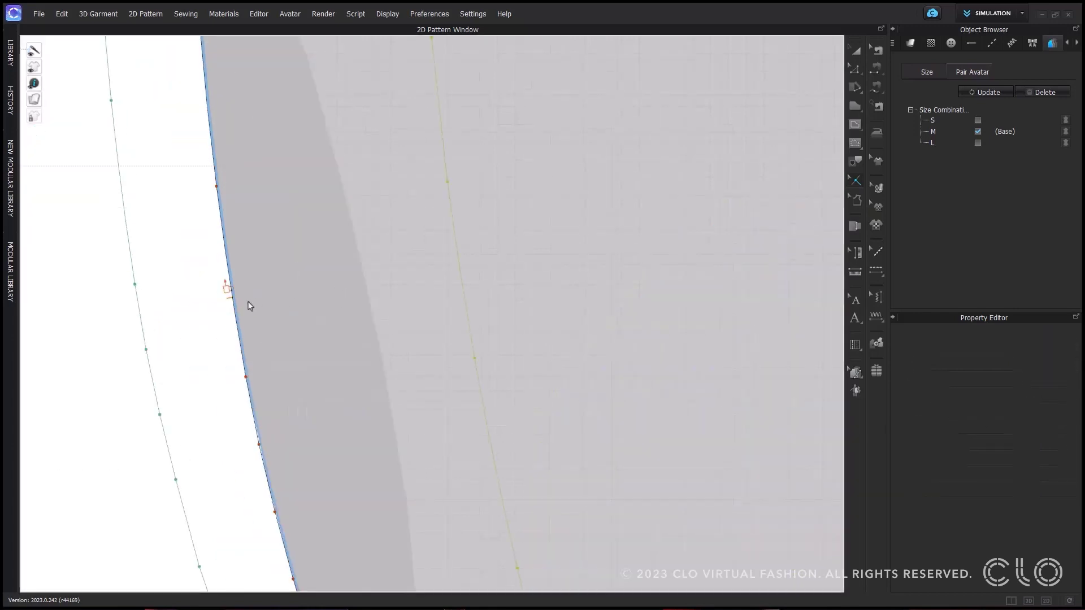
scroll(509, 351, "down", 5)
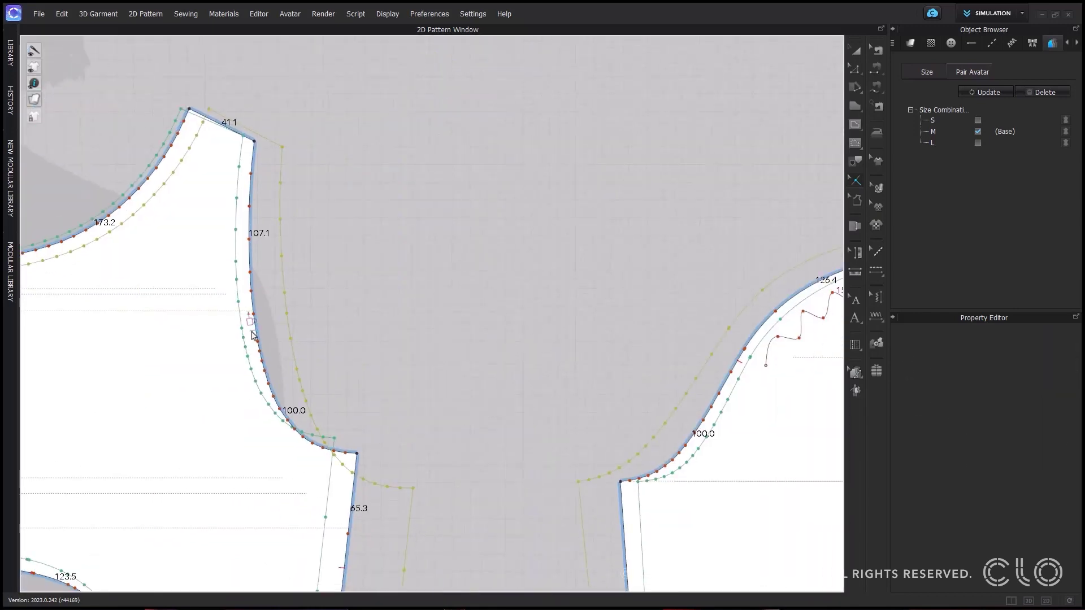
left_click(252, 321)
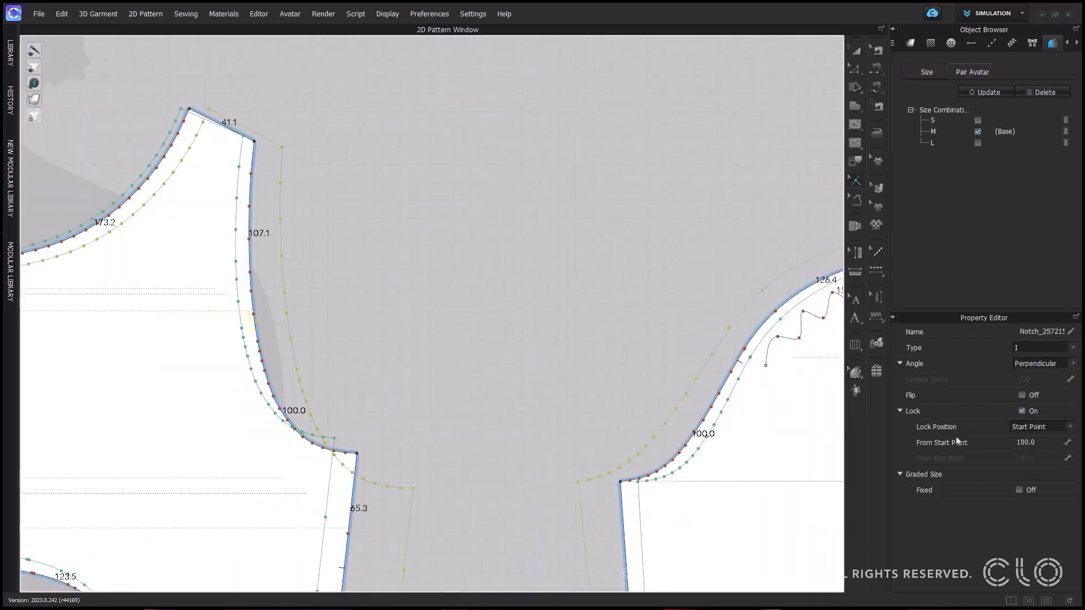
left_click(1038, 429)
left_click(1037, 445)
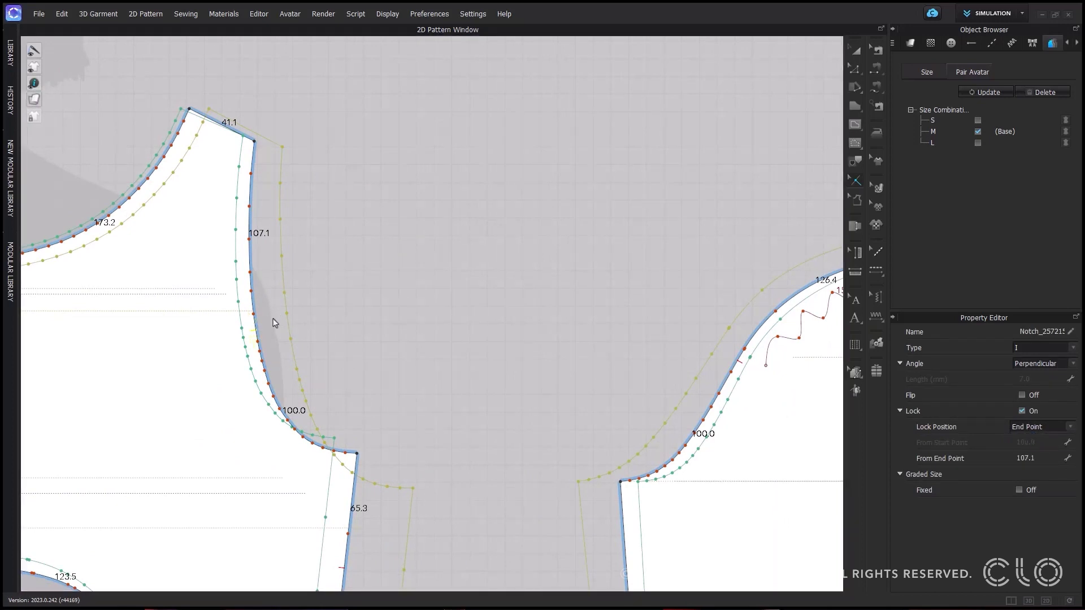
Check the locked front armhole notch in sizes S, M and L
scroll(274, 317, "up", 2)
scroll(274, 317, "down", 2)
scroll(405, 310, "up", 1)
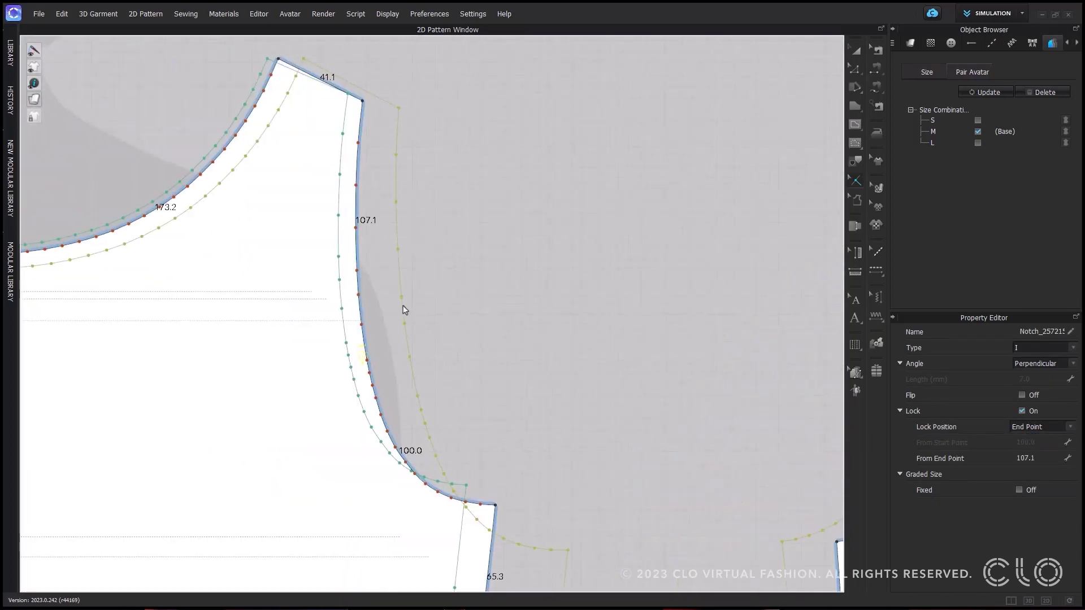
left_click(978, 120)
left_click(978, 132)
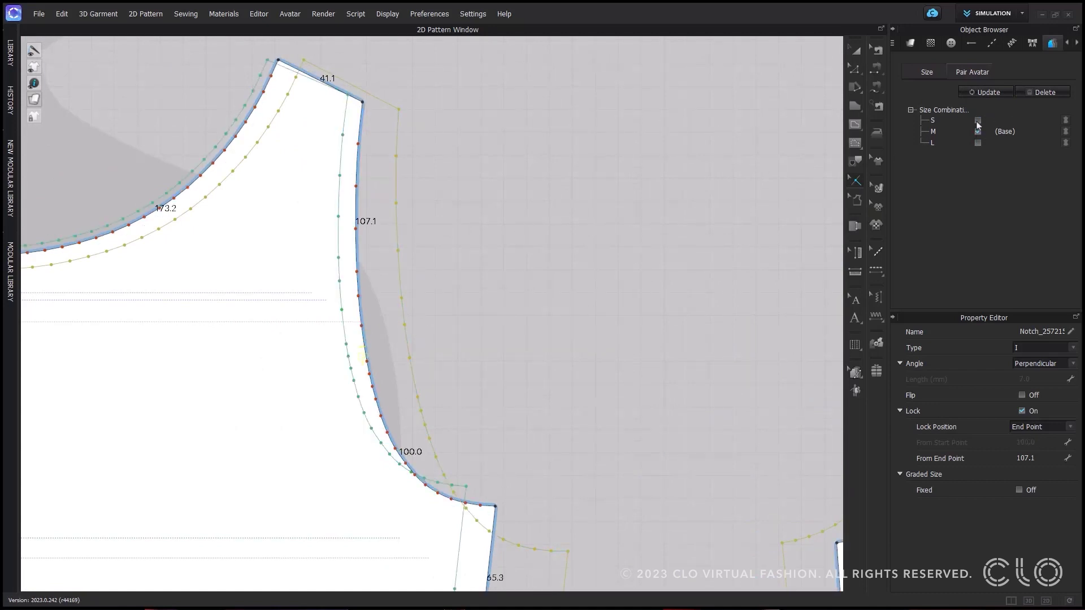
left_click(978, 143)
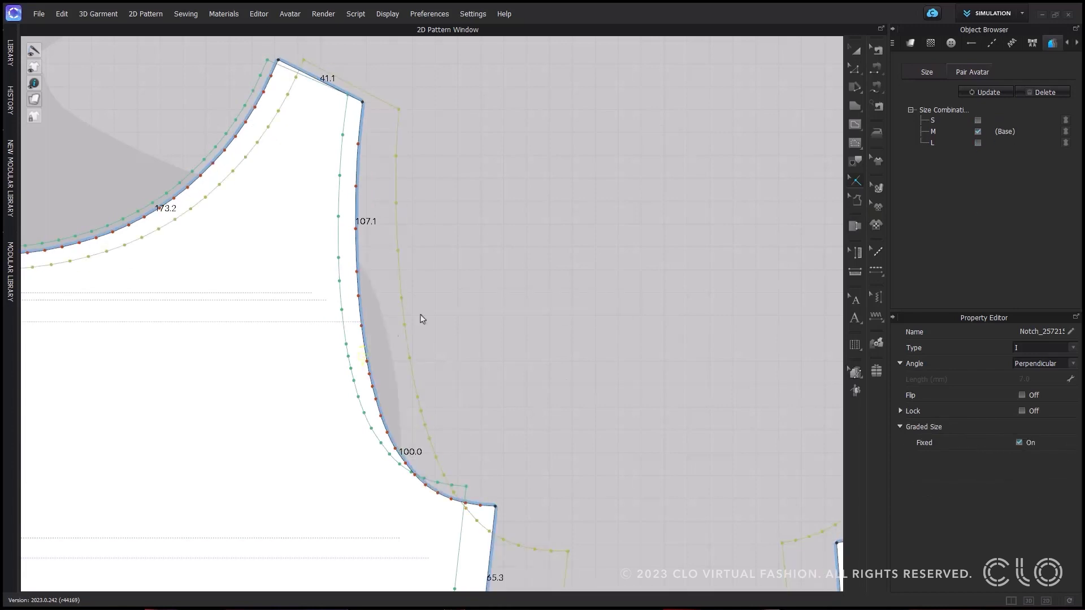
Turn on the Fixed graded size option for the sleeve cap notch and compare both notches in sizes S and L
left_click(368, 338)
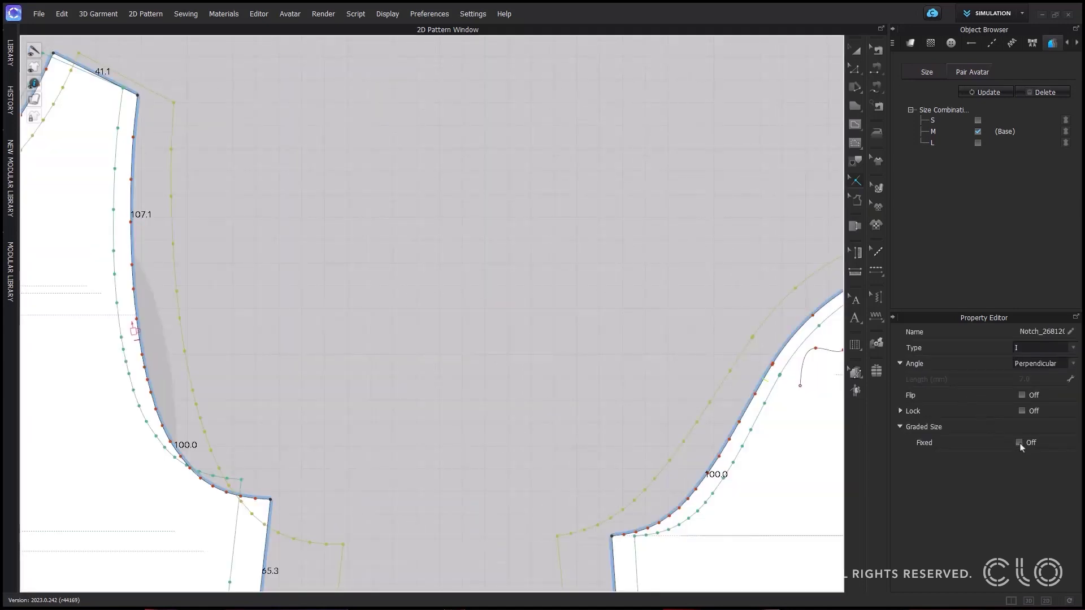
left_click(978, 120)
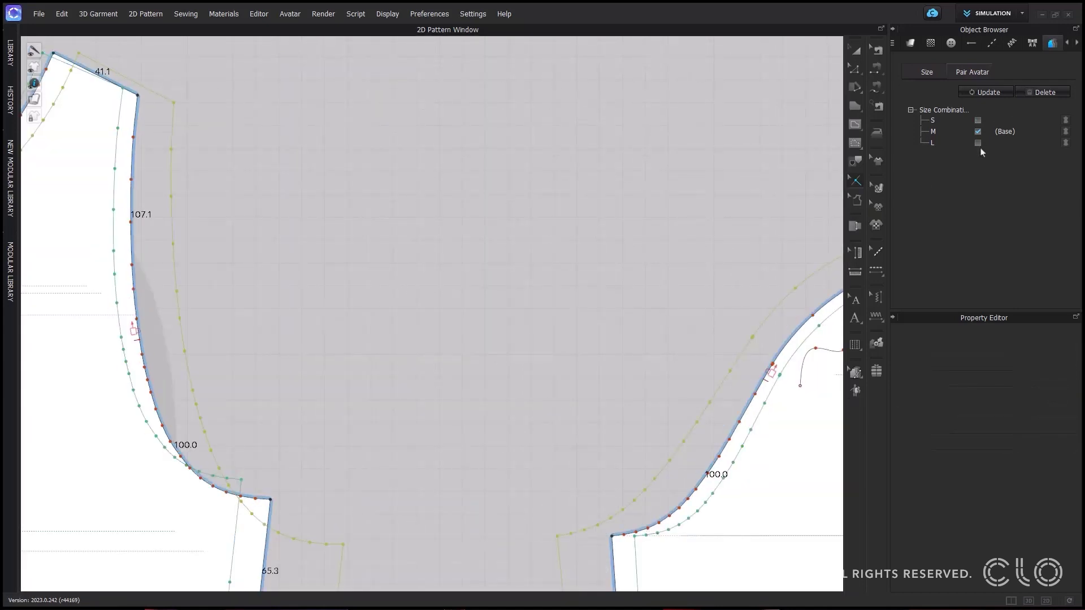
left_click(978, 143)
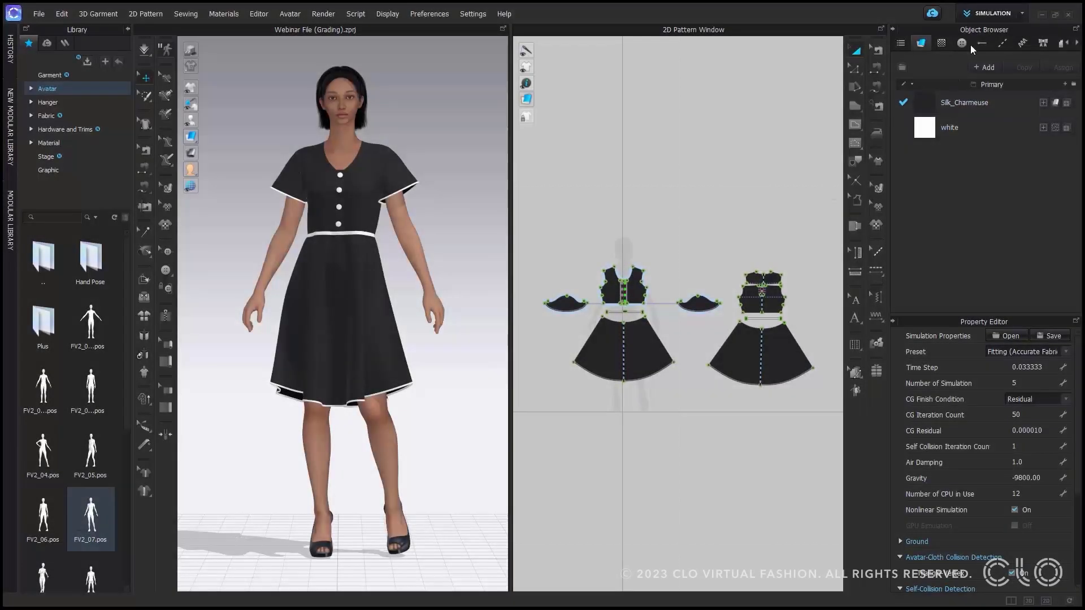
Switch the black dress project to Print Layout mode and show the nesting settings for the Silk_Charmeuse fabric
left_click(994, 16)
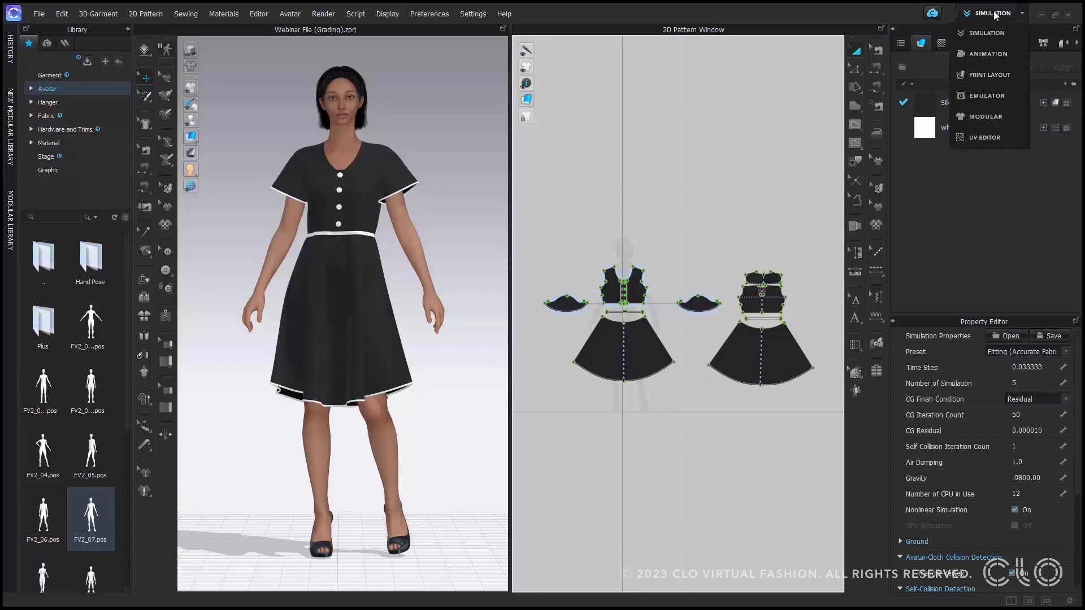
left_click(984, 76)
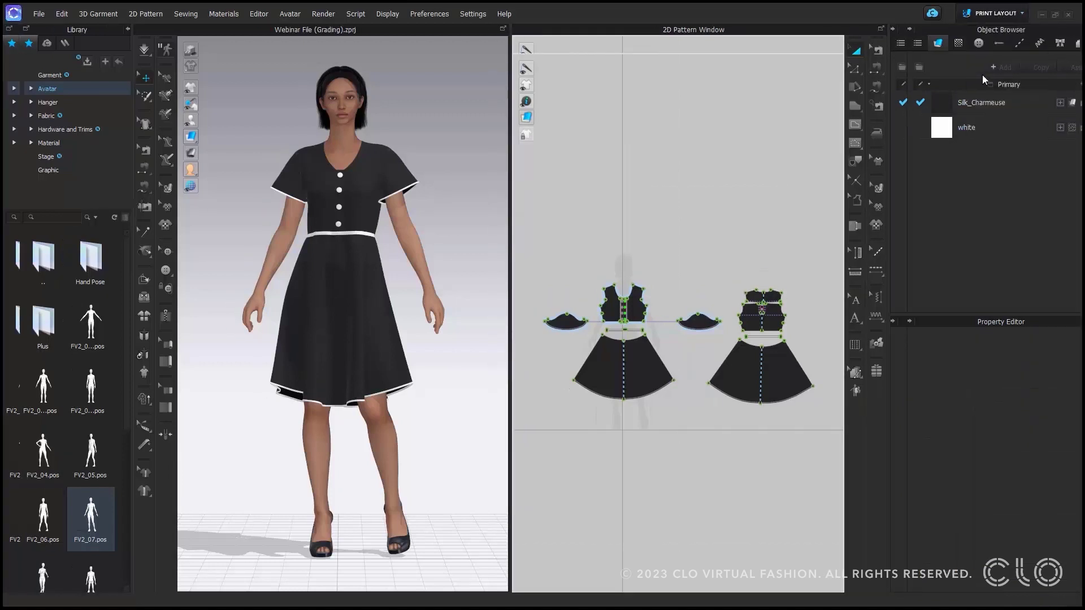
left_click(882, 133)
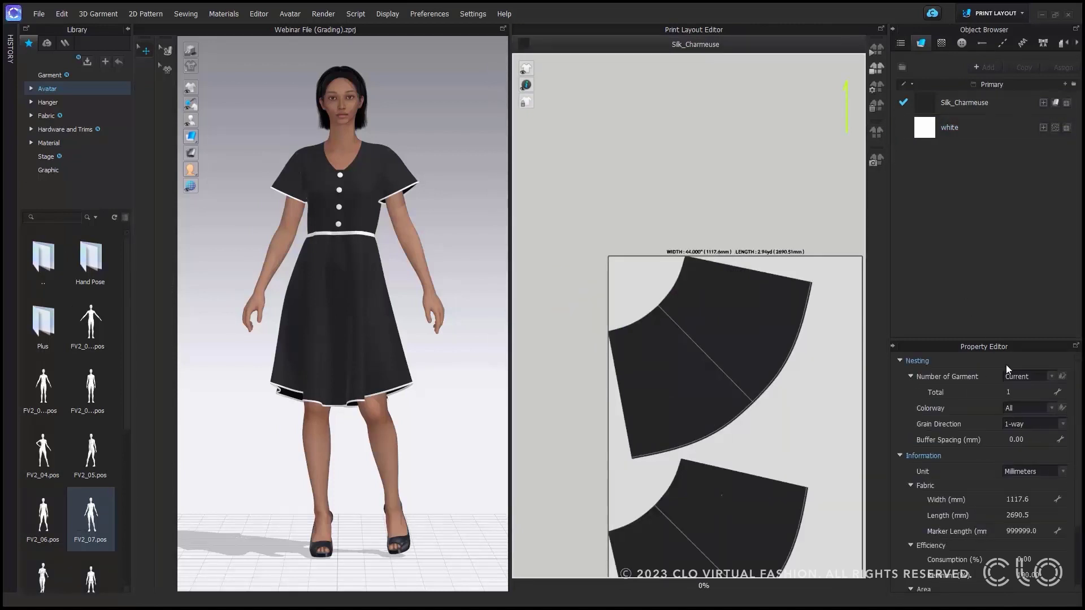
Set the nesting garment count by grading, with 2 garments in base size s and 1 each in M, L and XL
scroll(738, 374, "down", 3)
mouse_move(737, 374)
right_mouse_down()
mouse_move(694, 247)
mouse_move(663, 221)
right_mouse_up()
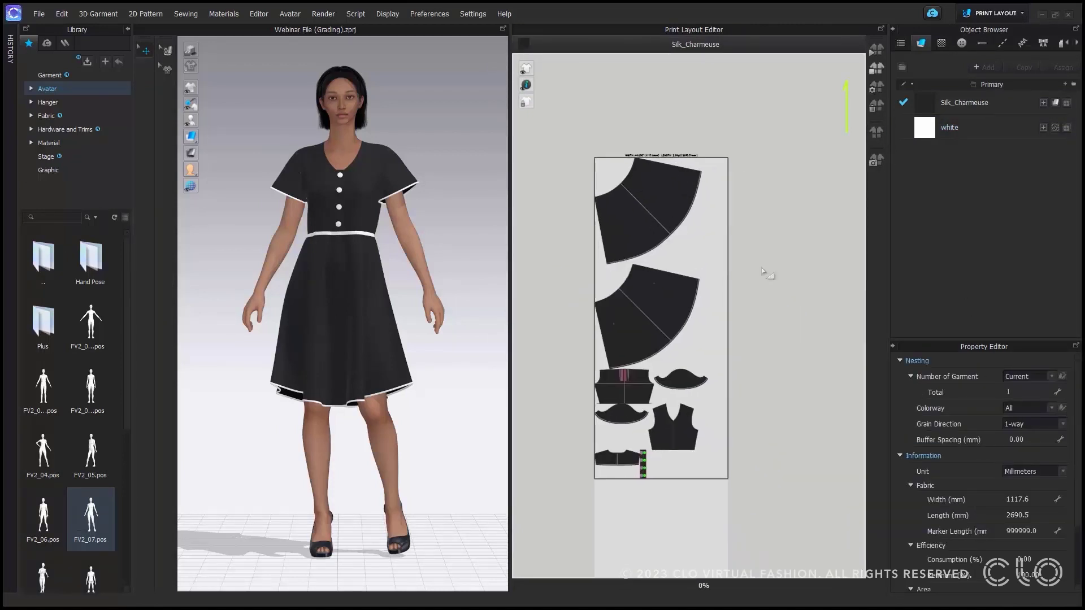
left_click(1063, 376)
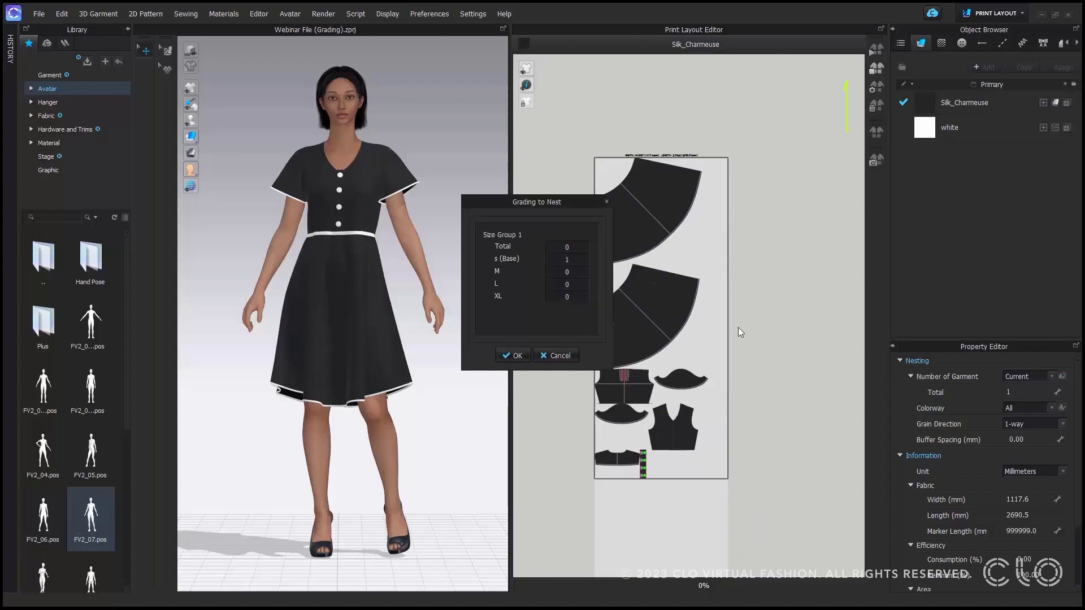
double_click(586, 259)
type("2")
key("Tab")
type("11")
left_click(519, 355)
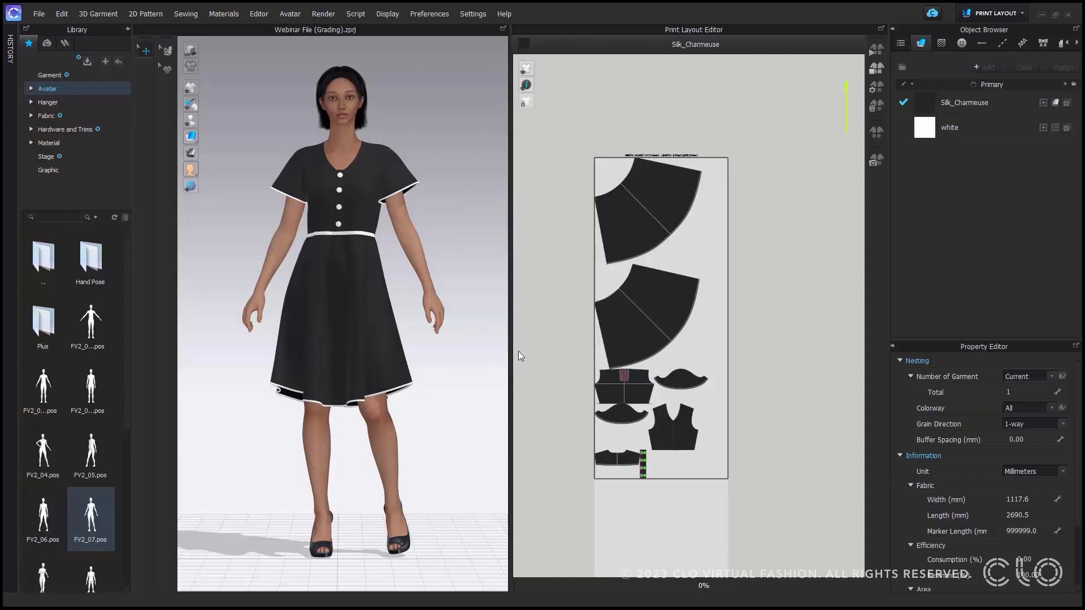
Set the nesting grain direction to 2-way and the information unit to Inches
left_click(1060, 425)
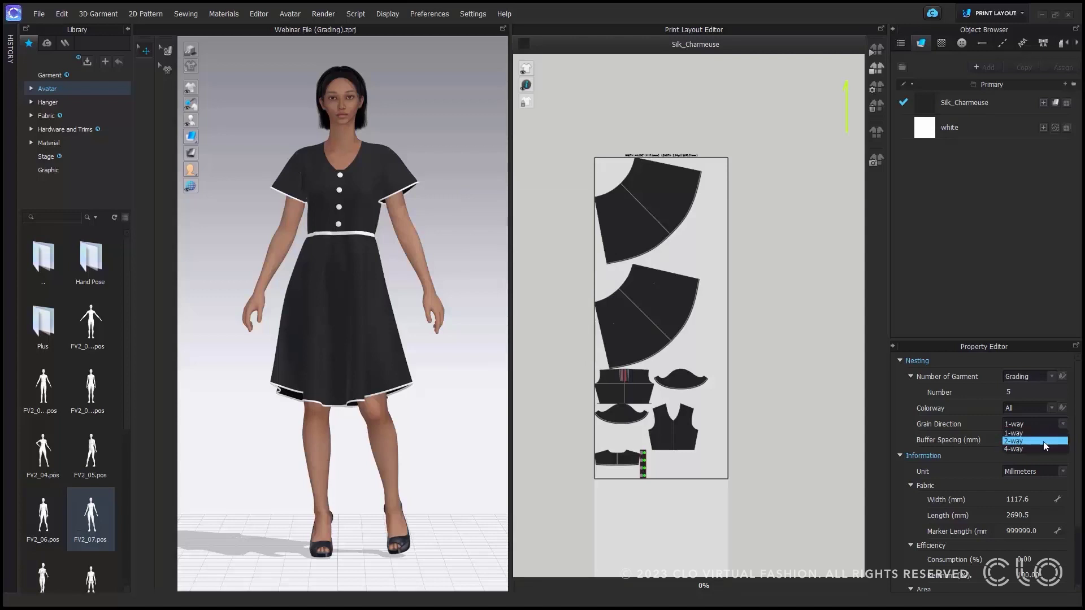
left_click(1044, 442)
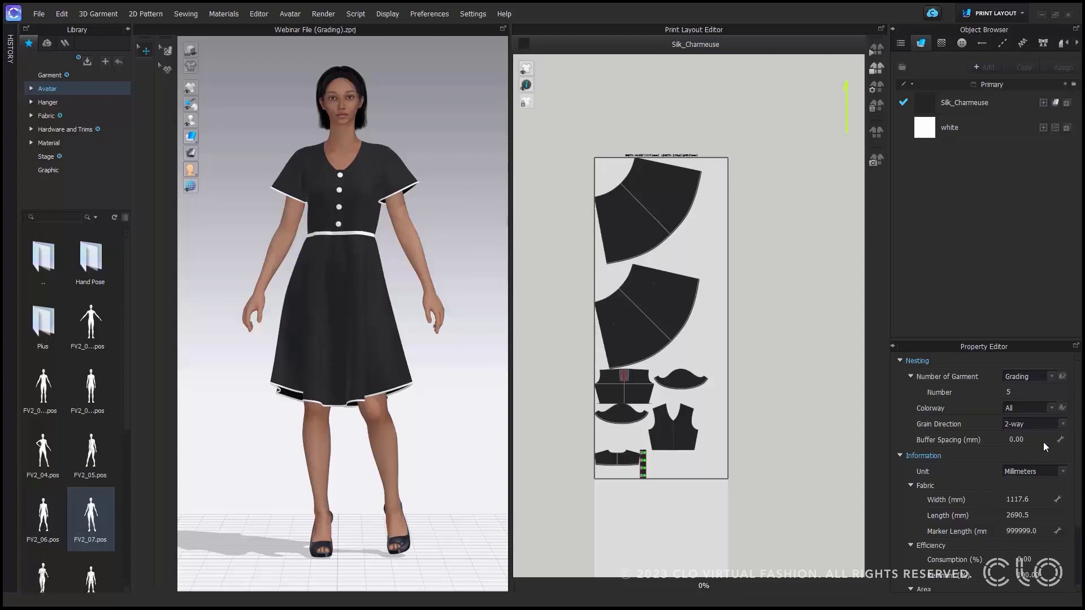
left_click(1046, 471)
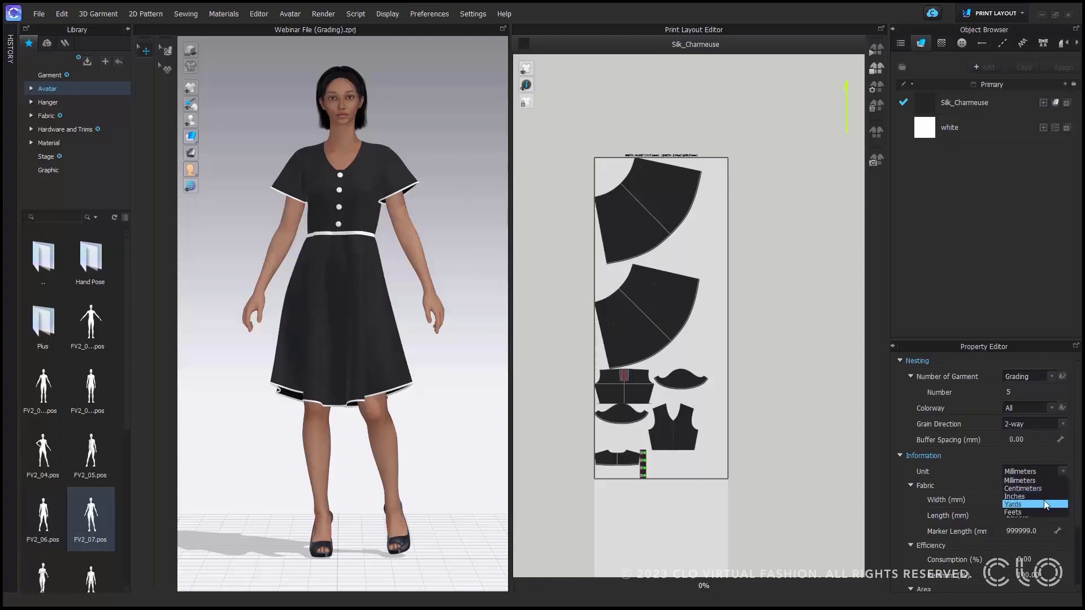
left_click(1043, 496)
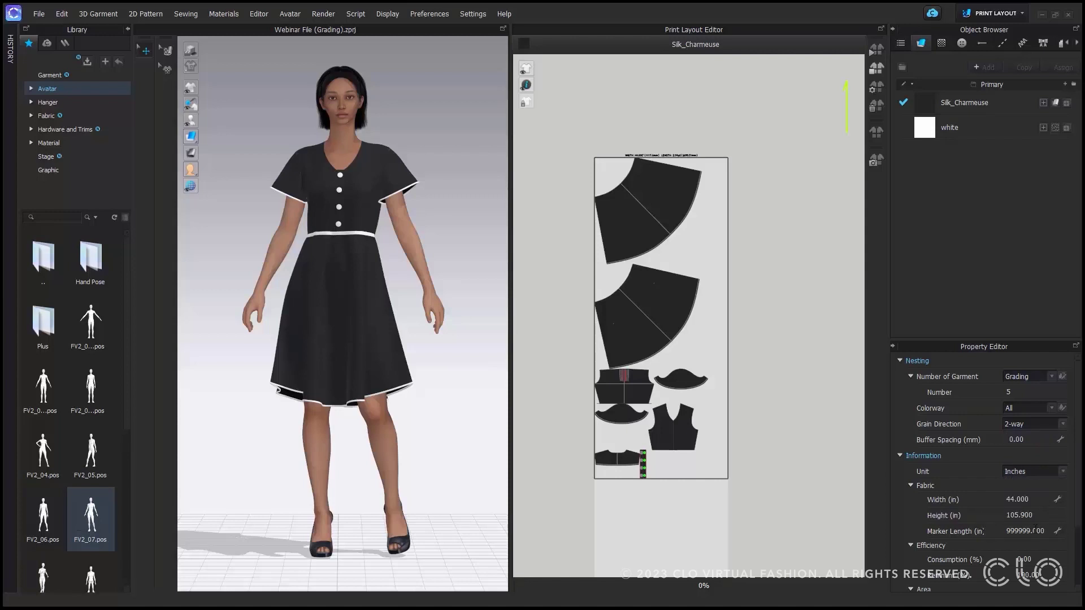
Limit the marker length to 185.4 in and nest the Silk_Charmeuse patterns
double_click(1027, 532)
type("185.4")
key("Return")
left_click(870, 59)
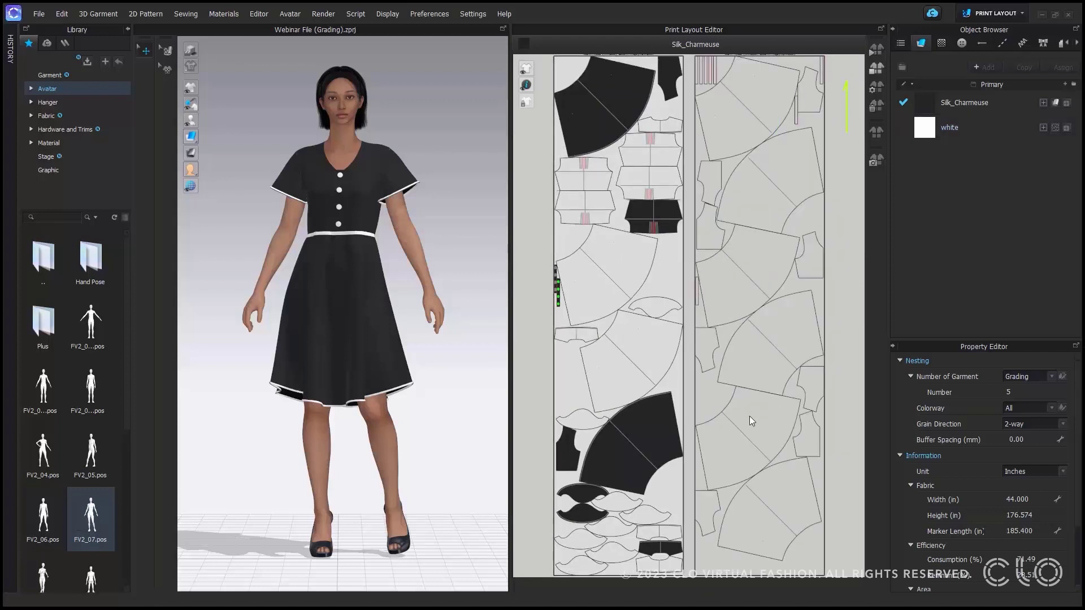
Examine the nested markers and the fabric width and length labels above each one
scroll(749, 416, "down", 3)
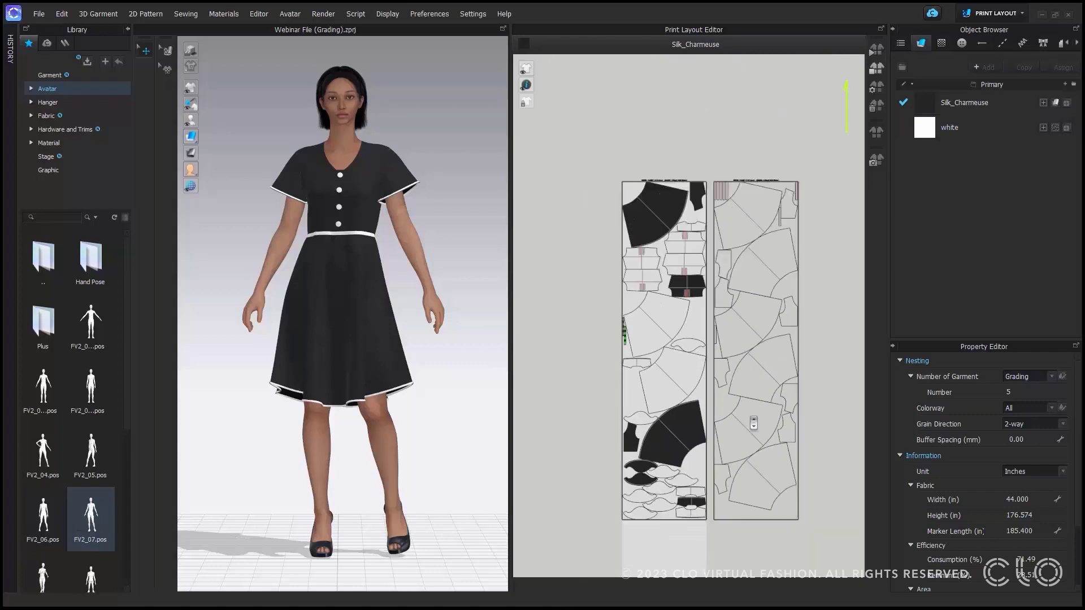
middle_click_drag(753, 422, 731, 413)
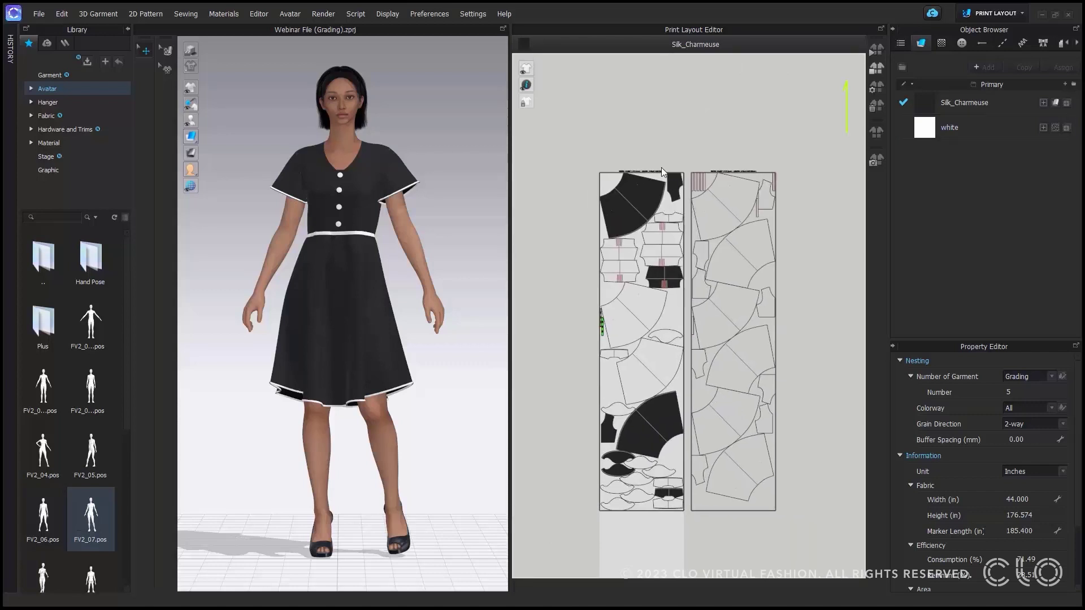
scroll(626, 139, "up", 6)
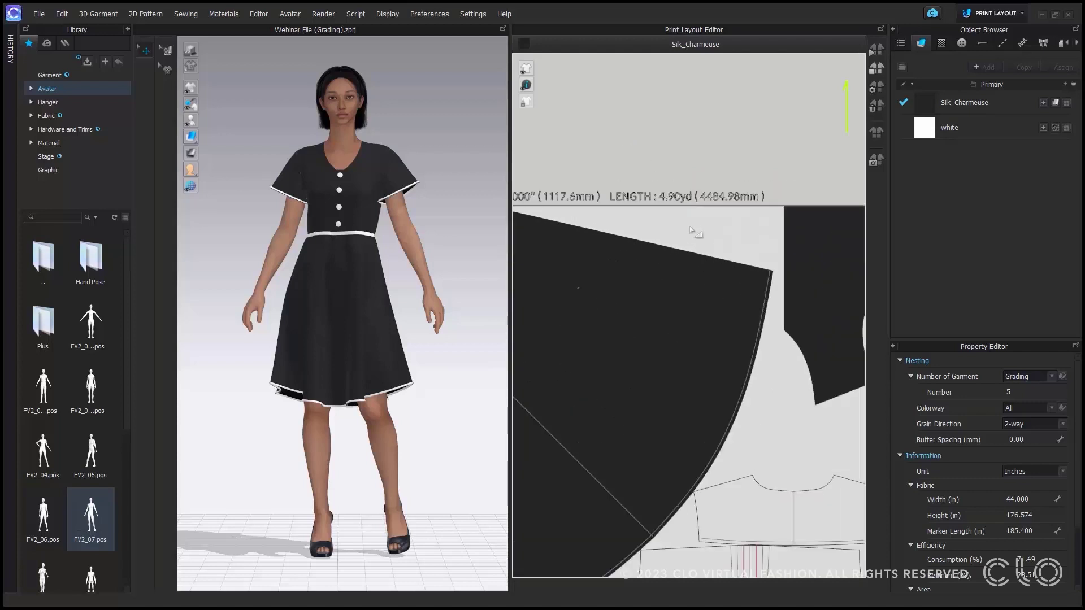
middle_click_drag(691, 229, 784, 245)
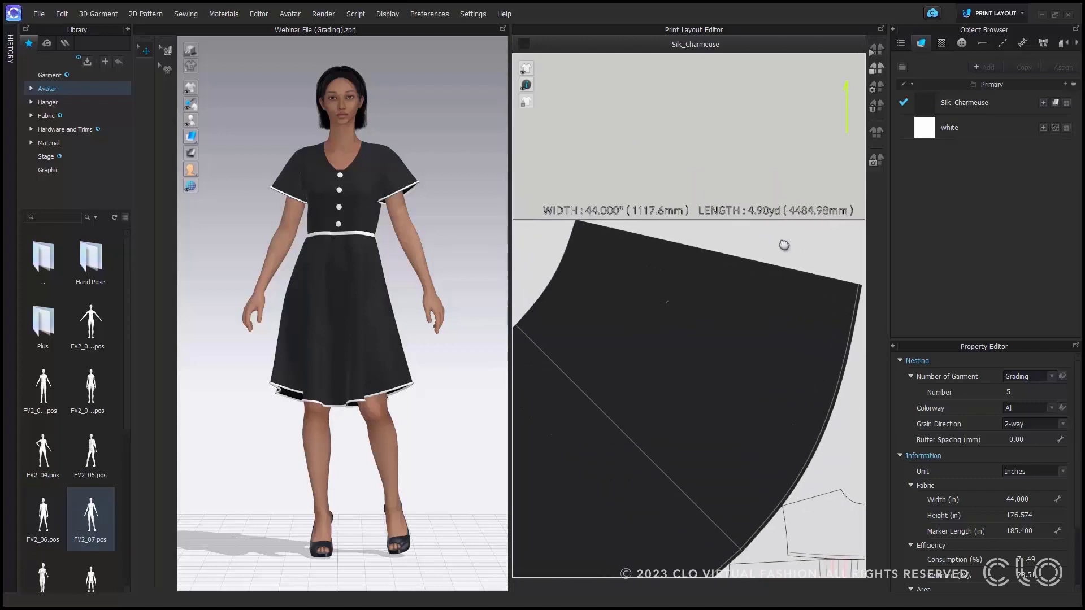
scroll(784, 245, "down", 5)
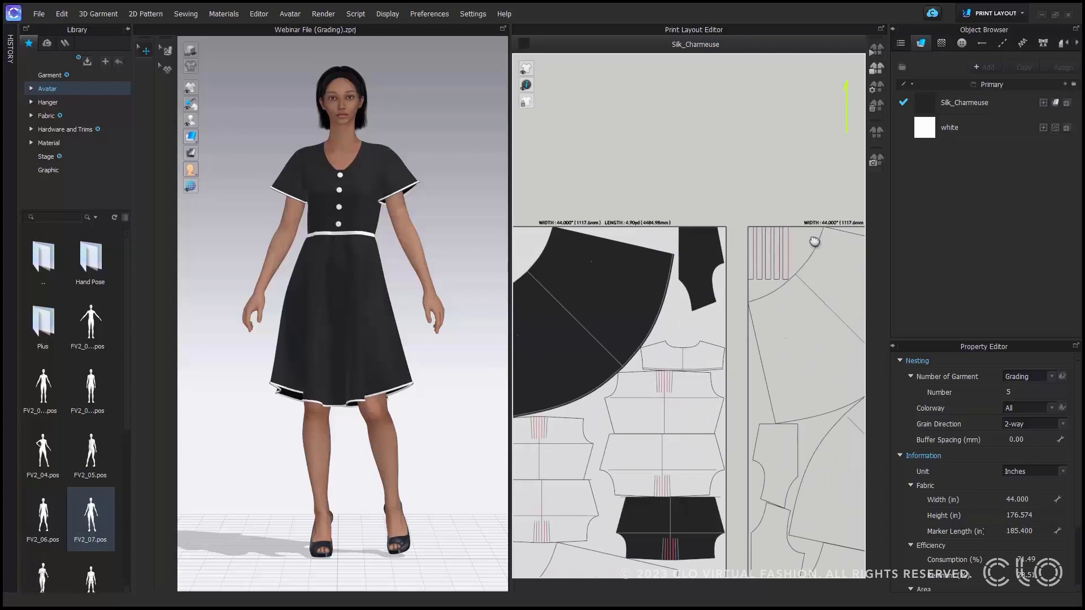
scroll(691, 262, "up", 6)
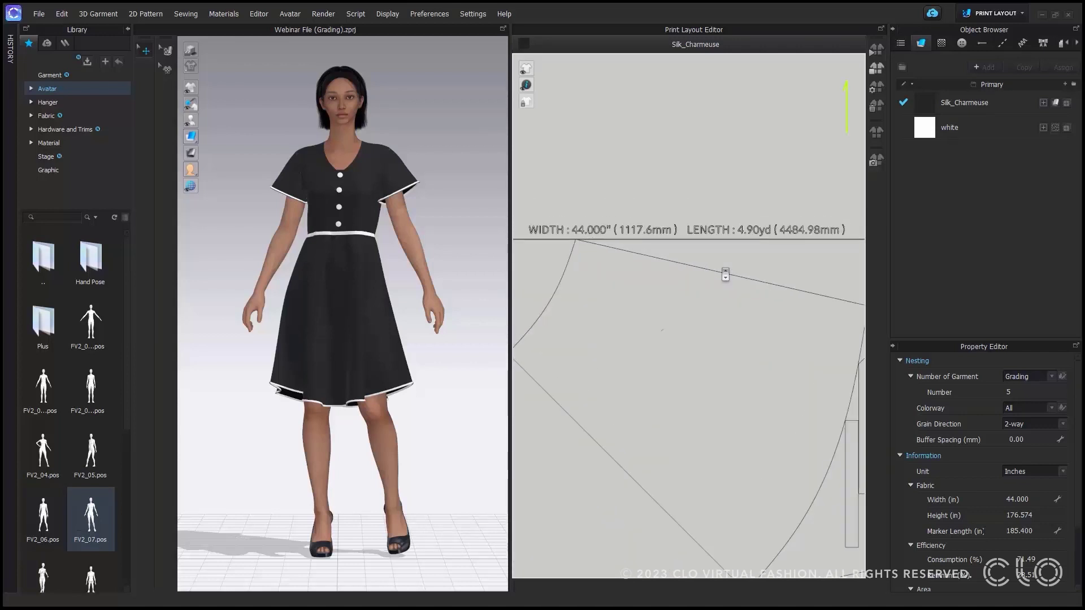
scroll(726, 275, "down", 6)
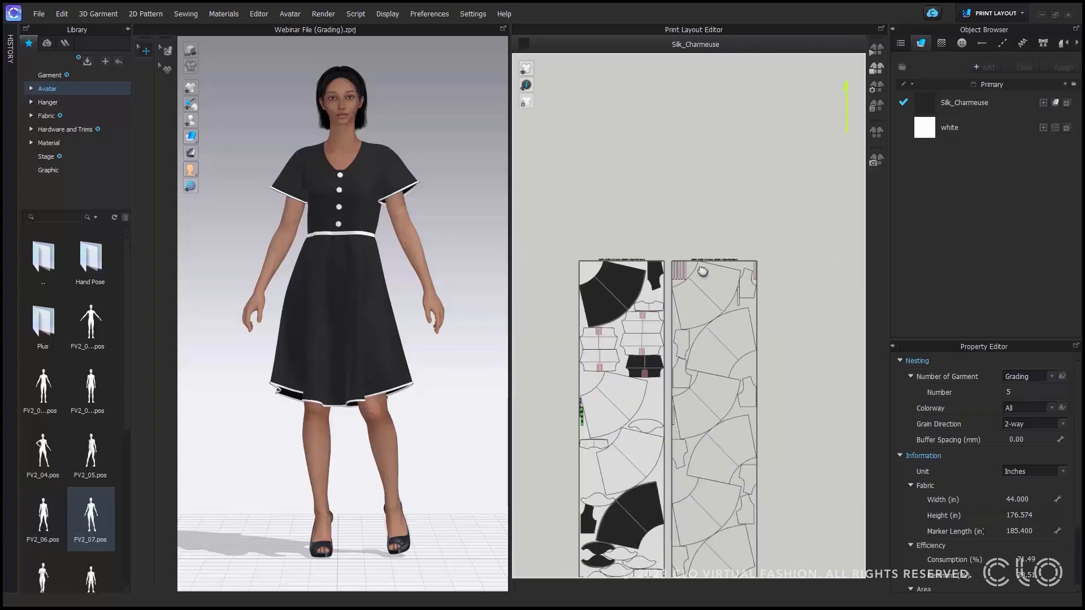
mouse_move(703, 272)
right_mouse_down()
mouse_move(702, 181)
mouse_move(710, 206)
right_mouse_up()
Colour the nested patterns by graded size and display the size name on each pattern piece
mouse_move(534, 75)
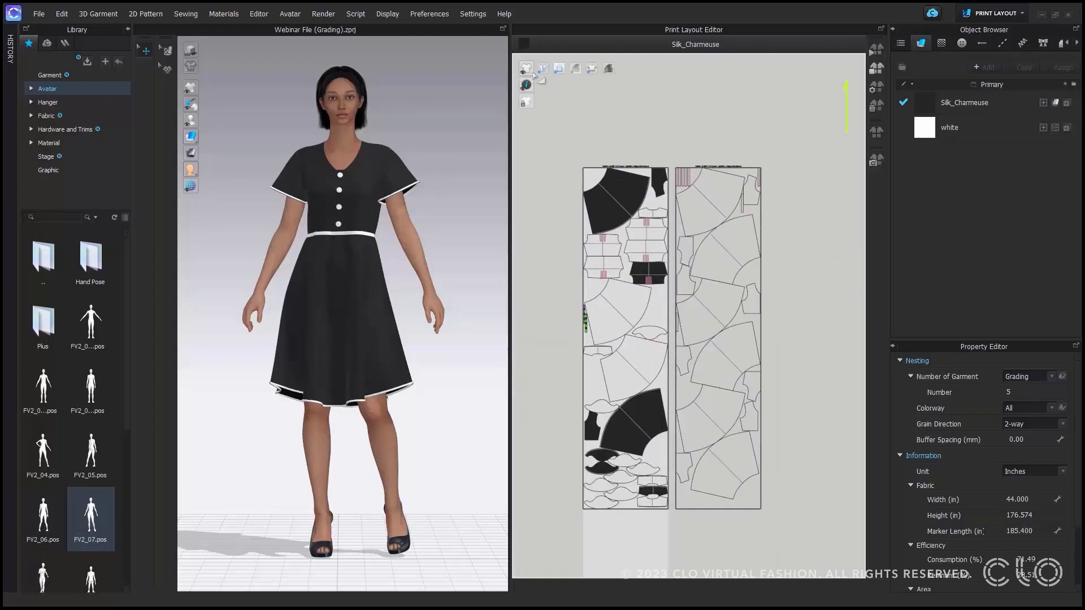
left_click(613, 68)
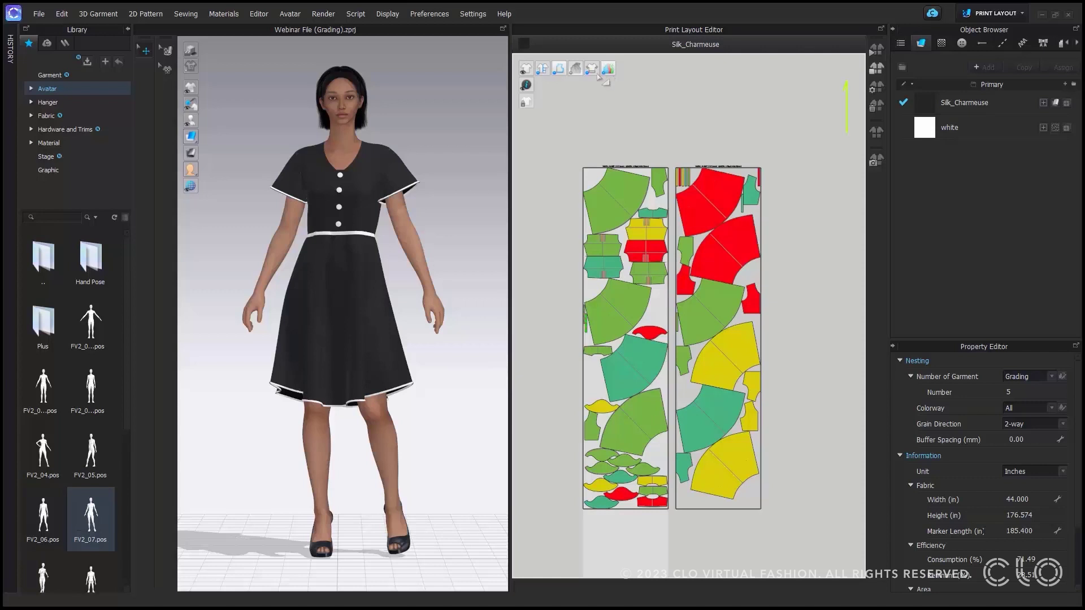
mouse_move(527, 85)
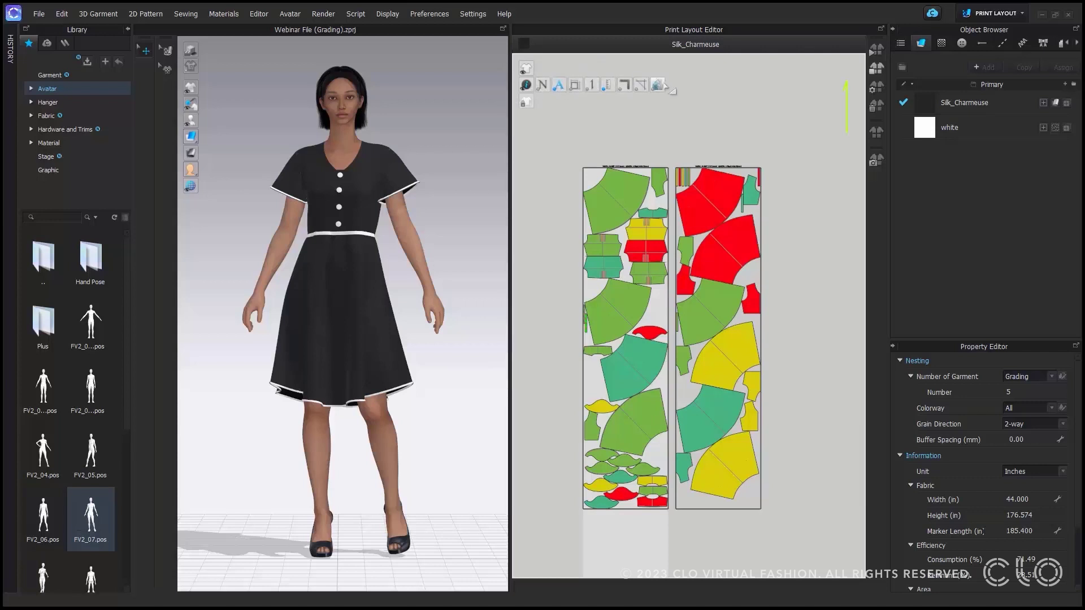
left_click(658, 85)
scroll(619, 172, "up", 3)
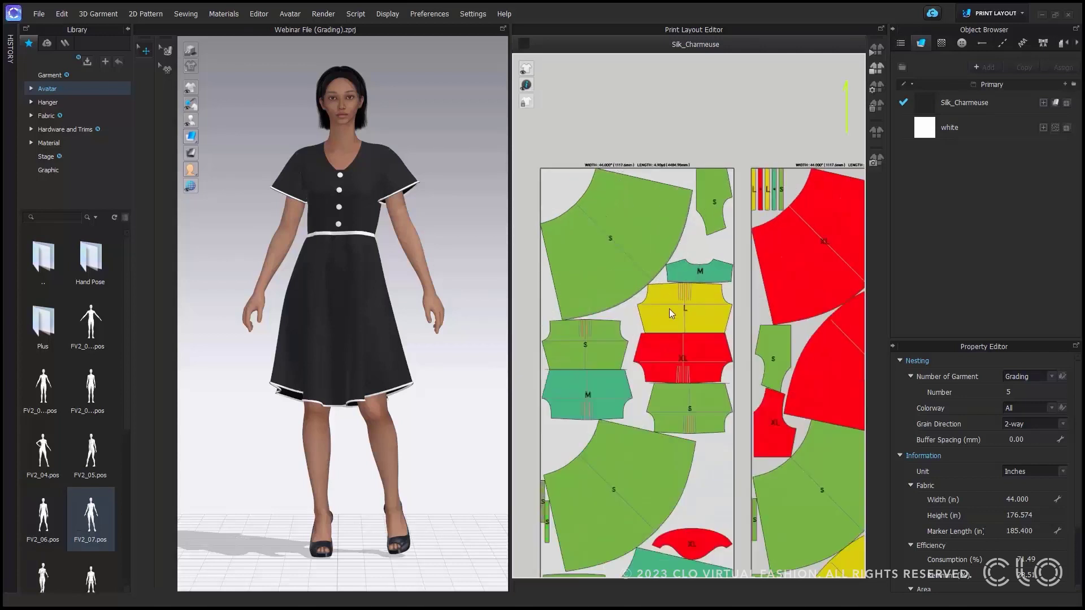
mouse_move(669, 308)
right_mouse_down()
mouse_move(626, 285)
mouse_move(626, 262)
mouse_move(641, 267)
right_mouse_up()
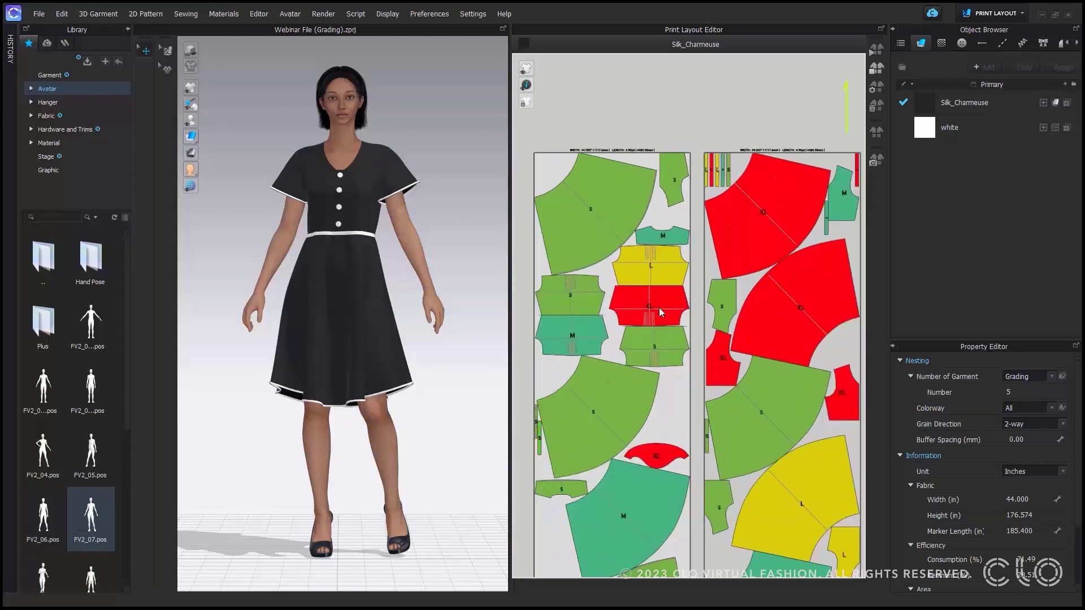
right_click_drag(659, 308, 660, 183)
scroll(660, 182, "down", 2)
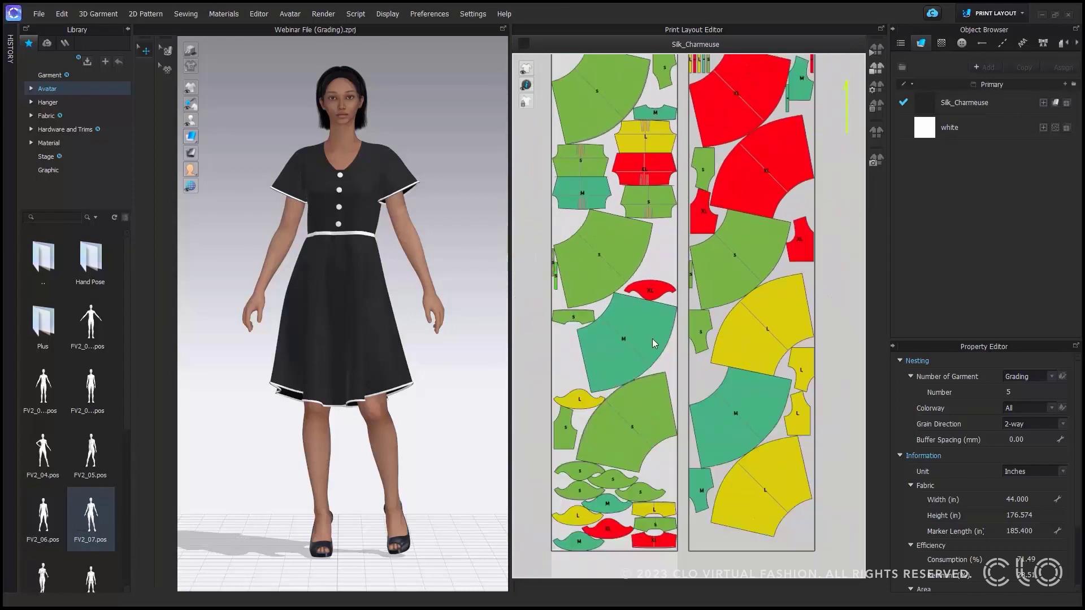
scroll(652, 338, "down", 1)
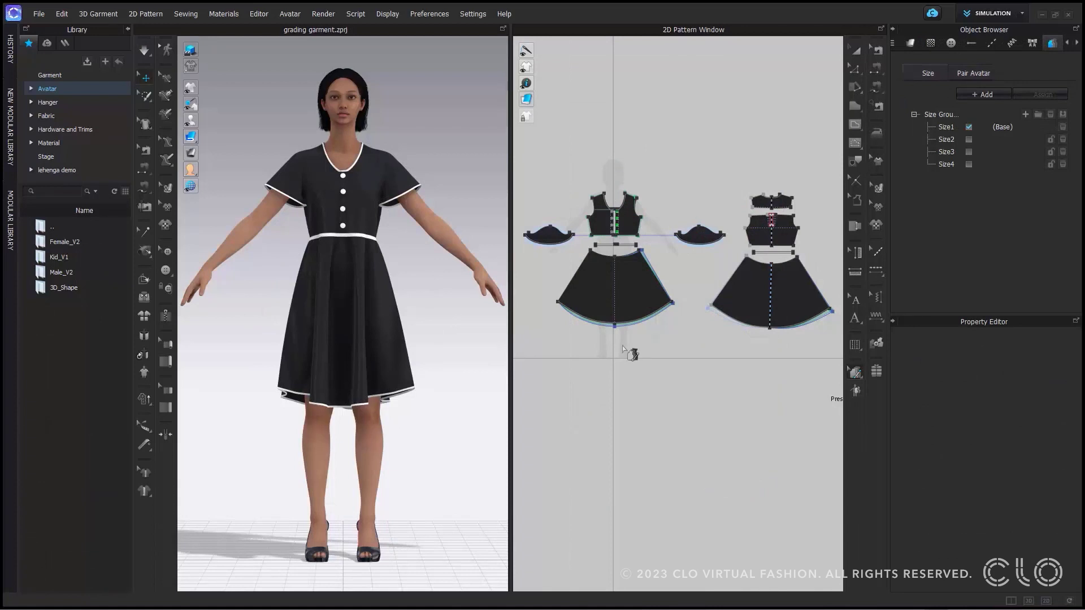
Select the graded corner point at the front skirt's waist and side seam and bring up its grading commands
scroll(625, 353, "up", 5)
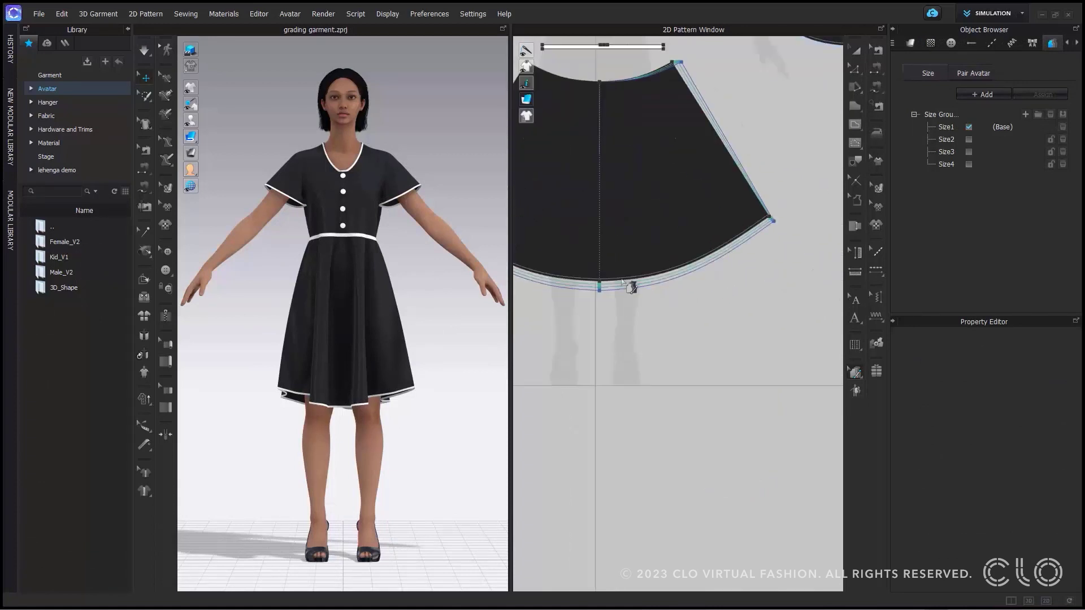
scroll(651, 346, "down", 1)
scroll(650, 232, "down", 2)
scroll(676, 226, "up", 5)
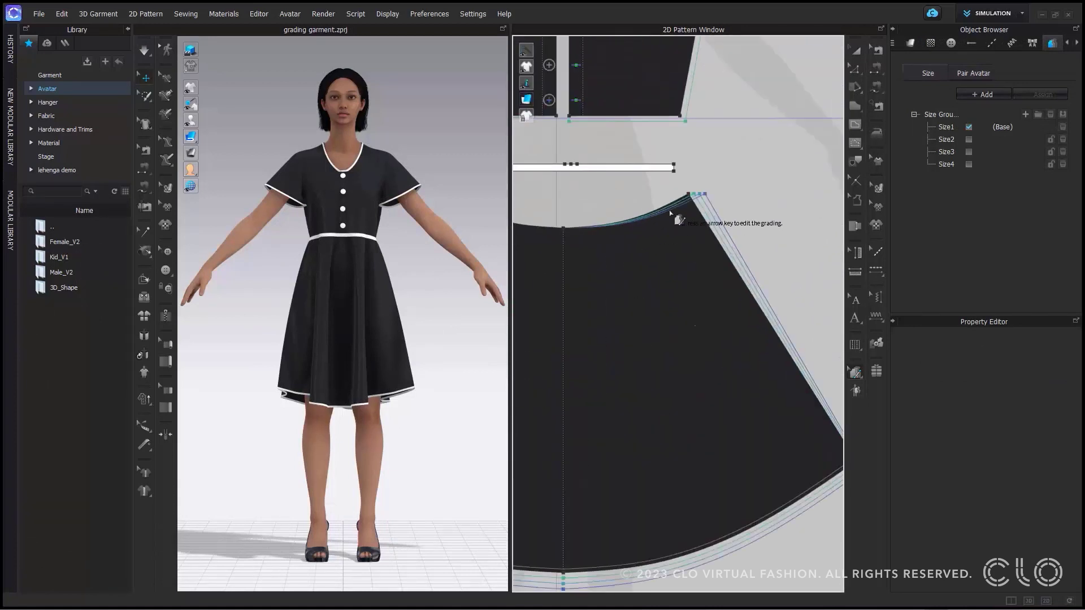
left_click(696, 189)
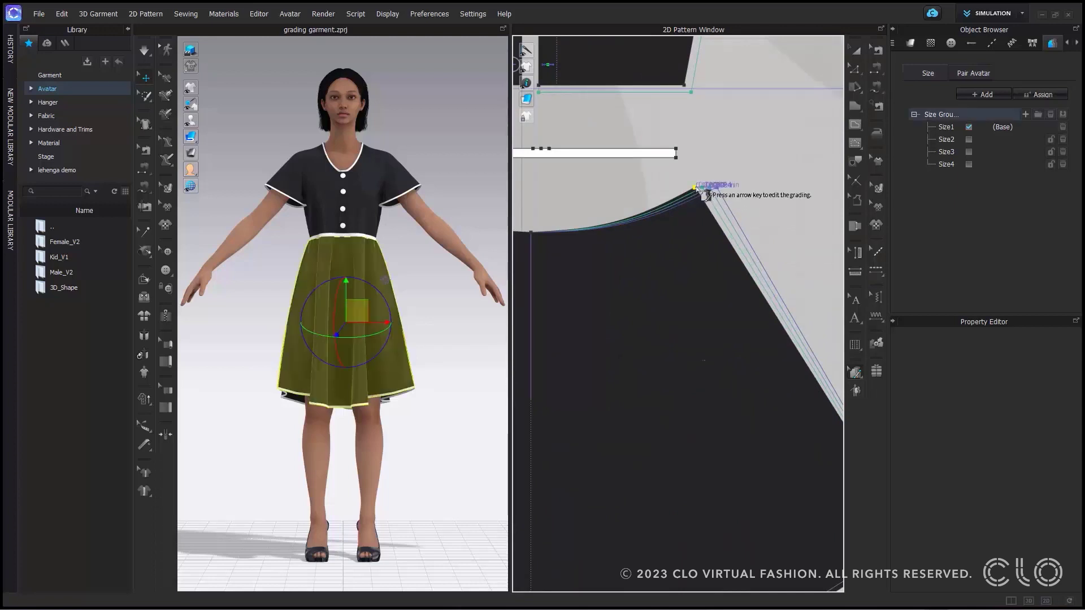
right_click(697, 186)
key("Escape")
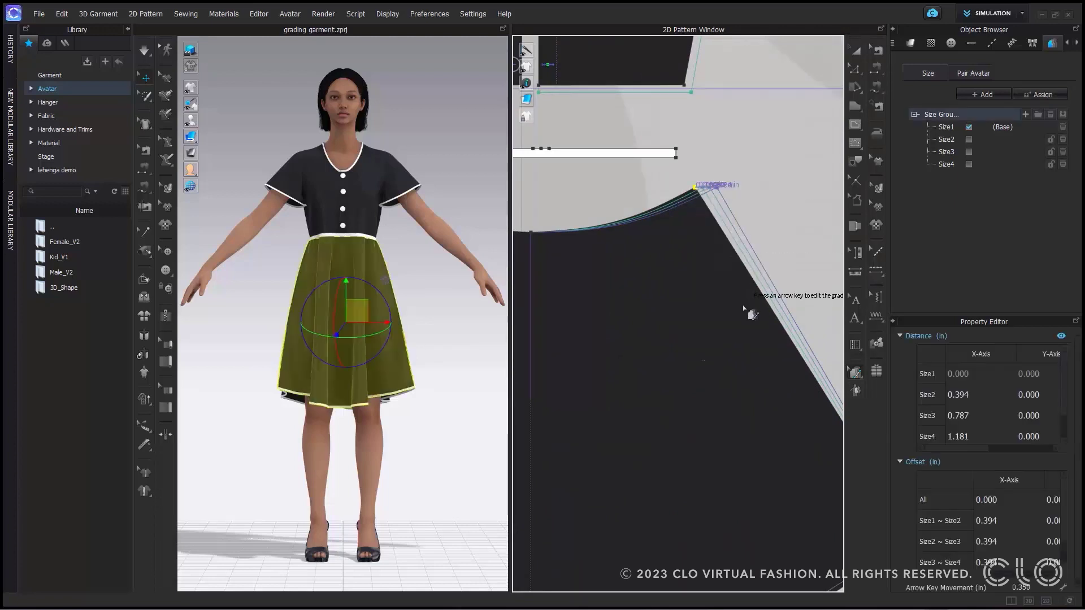
Select the matching waist corner point on the back skirt and show the paste options for grading values
scroll(750, 309, "down", 4)
scroll(544, 308, "up", 3)
scroll(545, 308, "down", 4)
scroll(650, 283, "up", 1)
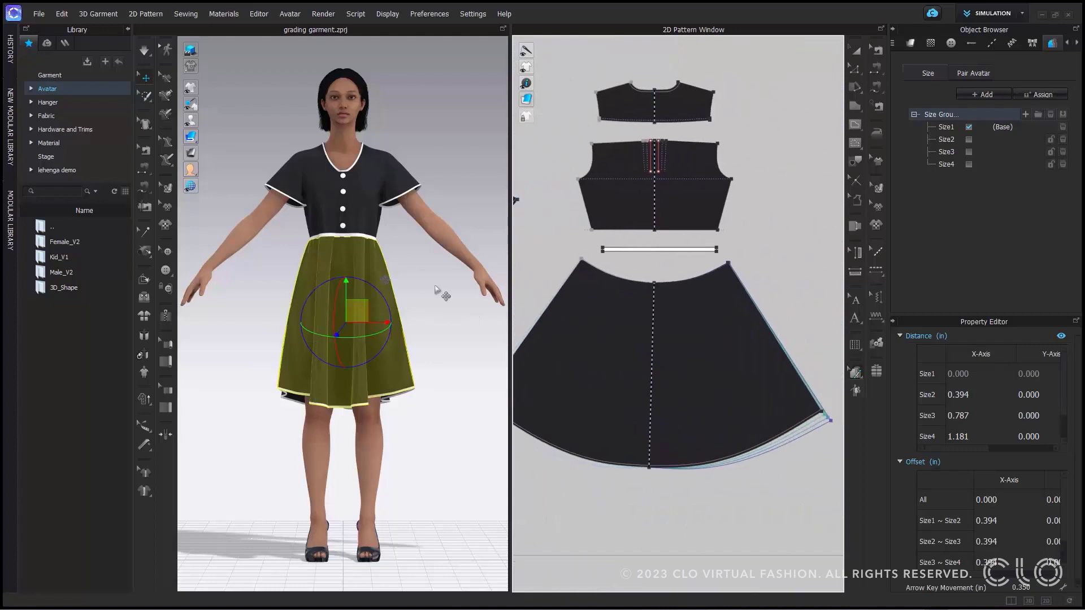
left_click(728, 263)
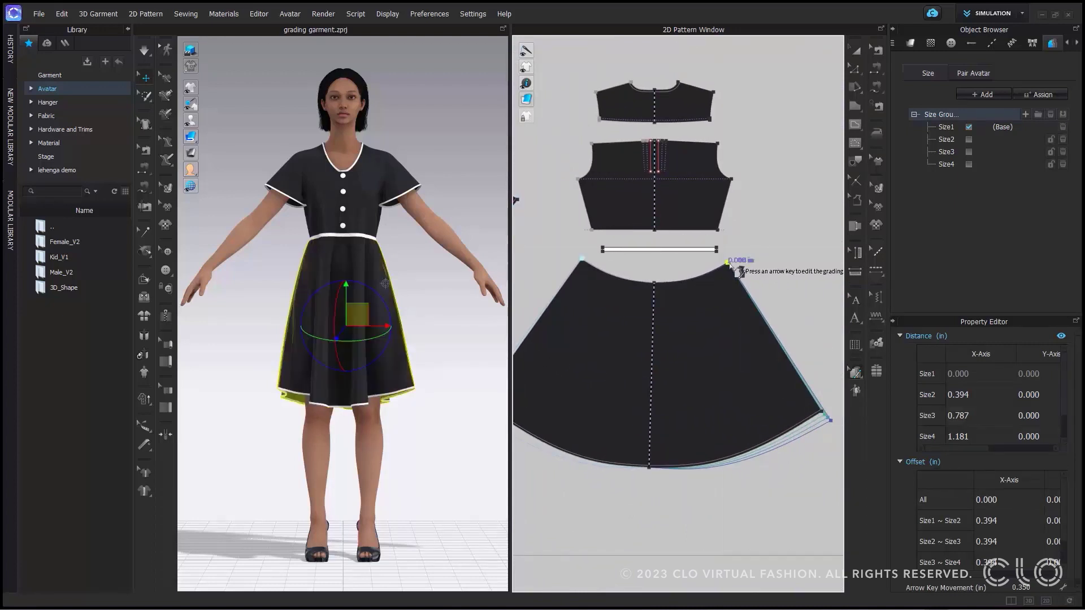
right_click(730, 265)
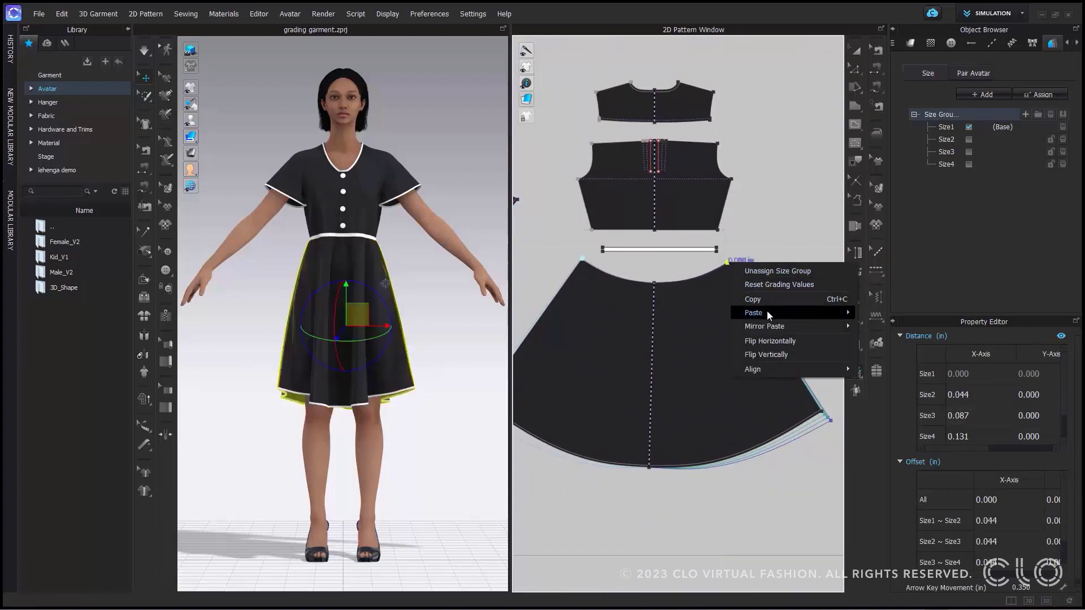
mouse_move(767, 313)
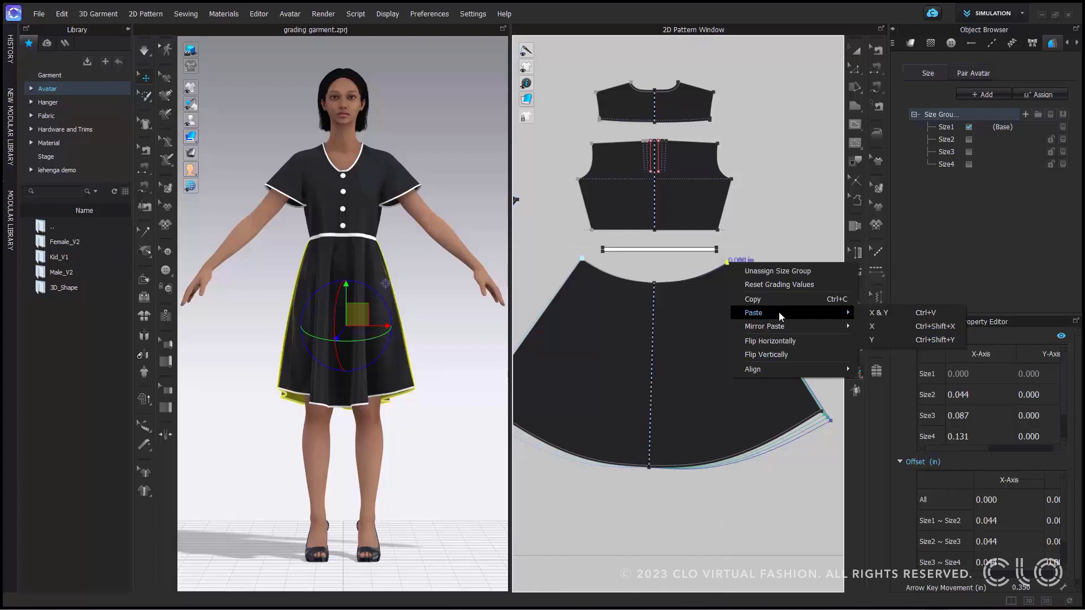
Paste only the copied X-axis grading values onto the right waist corner of the back skirt pattern
left_click(907, 324)
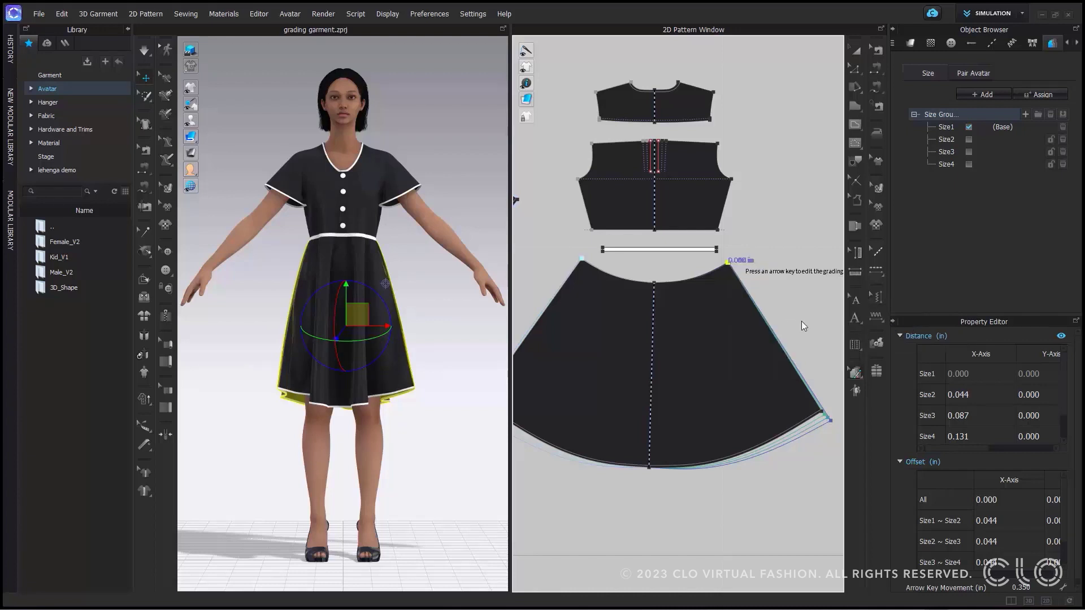
key("Right")
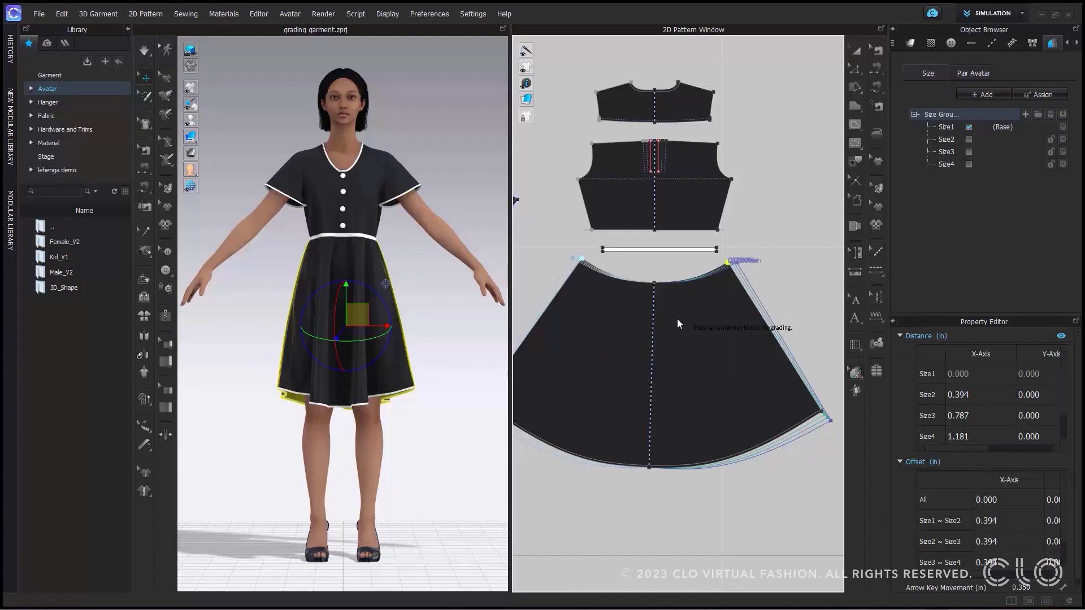
Copy the grading of the buttonhole-side front bodice's lower centre corner and paste only its Y values onto the facing corner of the other front bodice
right_click_drag(710, 322, 911, 315)
scroll(639, 311, "up", 5)
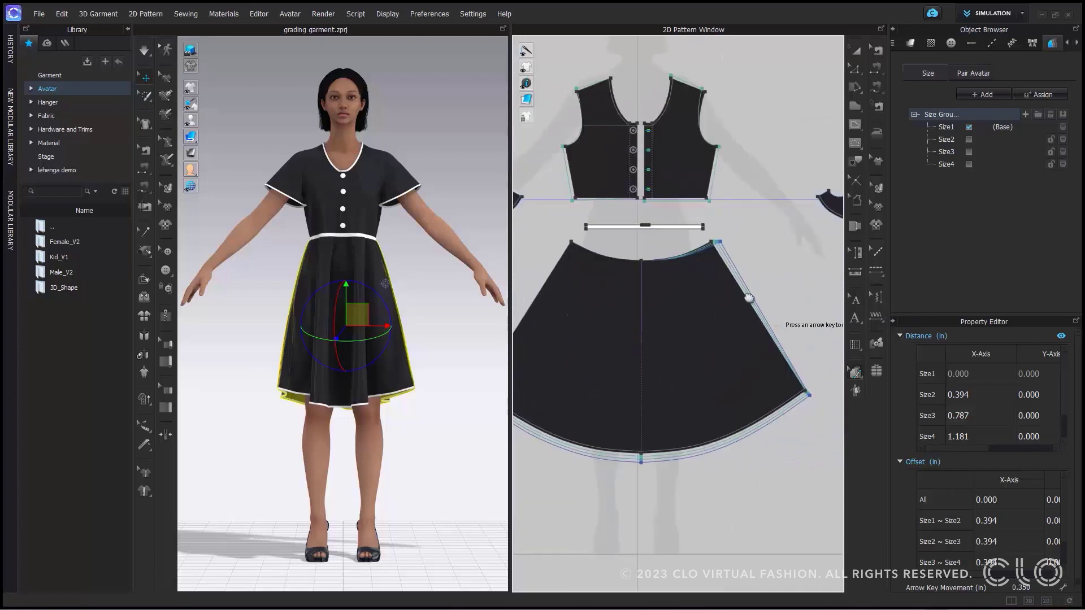
scroll(656, 192, "up", 4)
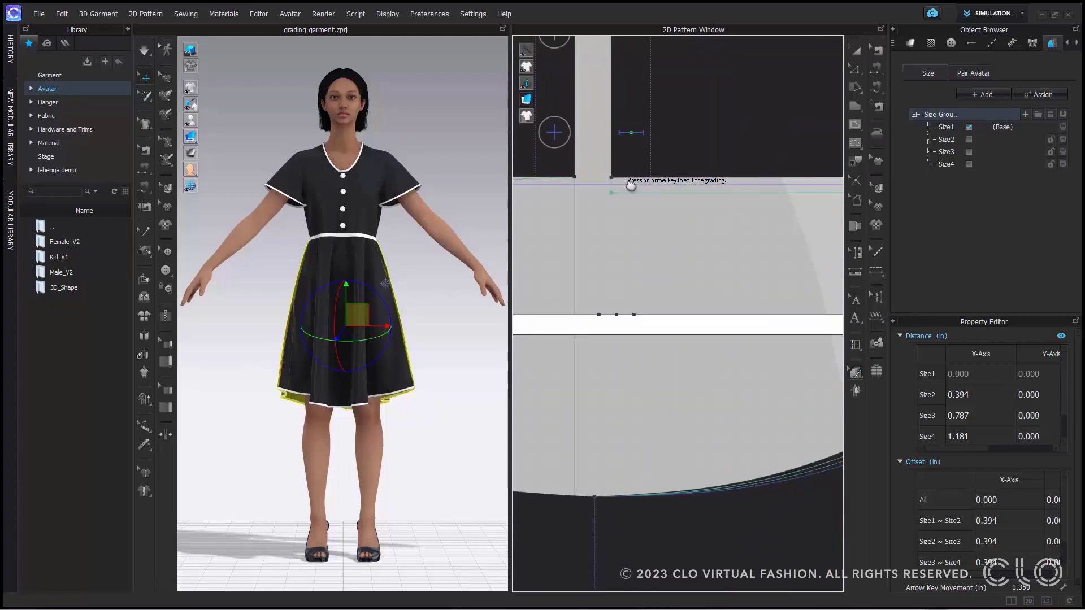
left_click(647, 190)
right_click(647, 191)
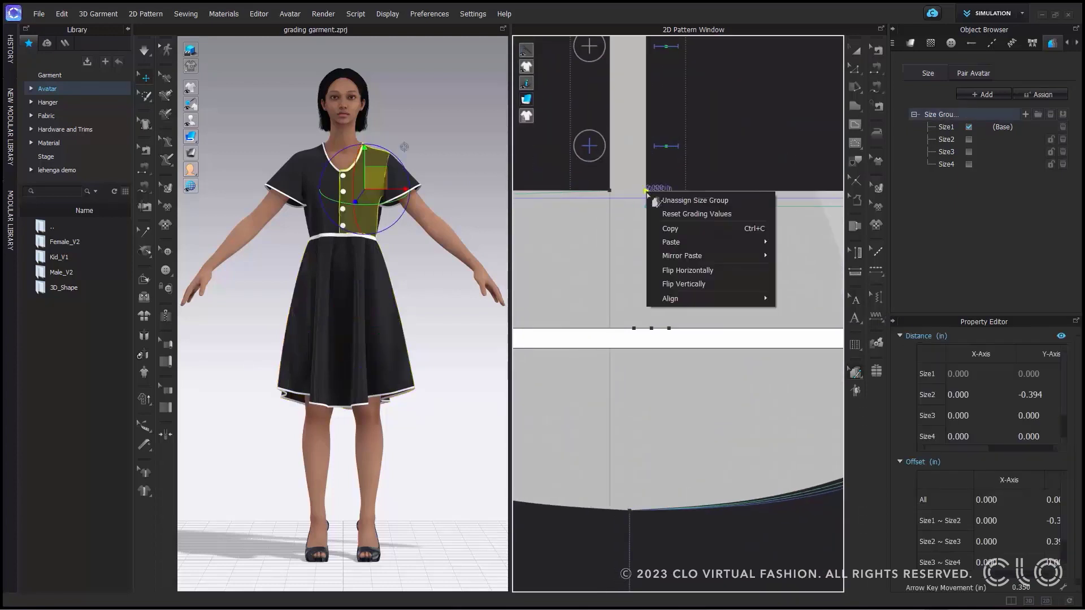
left_click(682, 236)
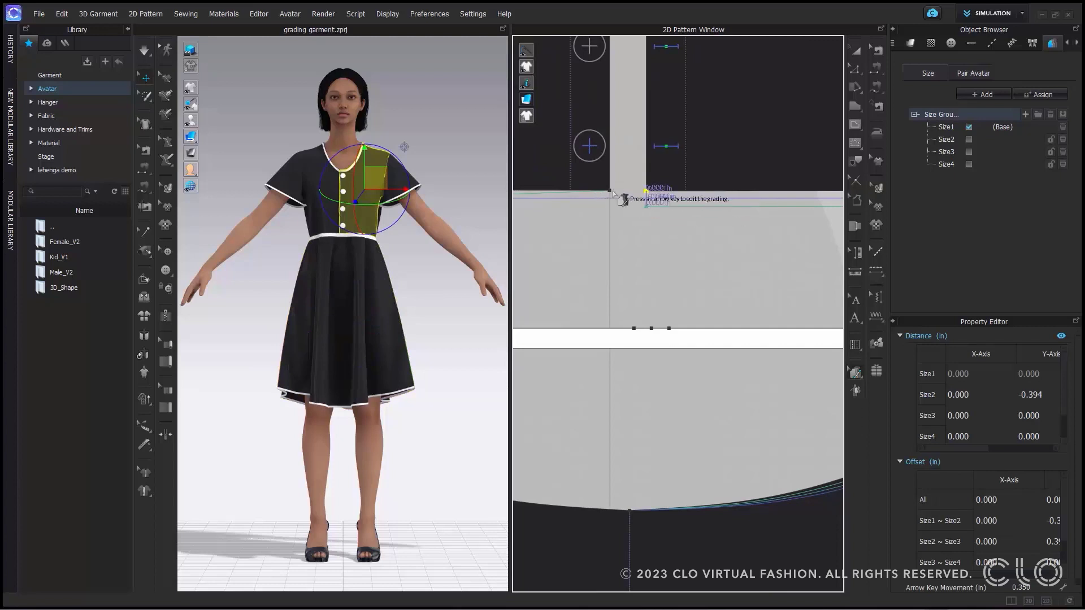
left_click(611, 191)
right_click(611, 192)
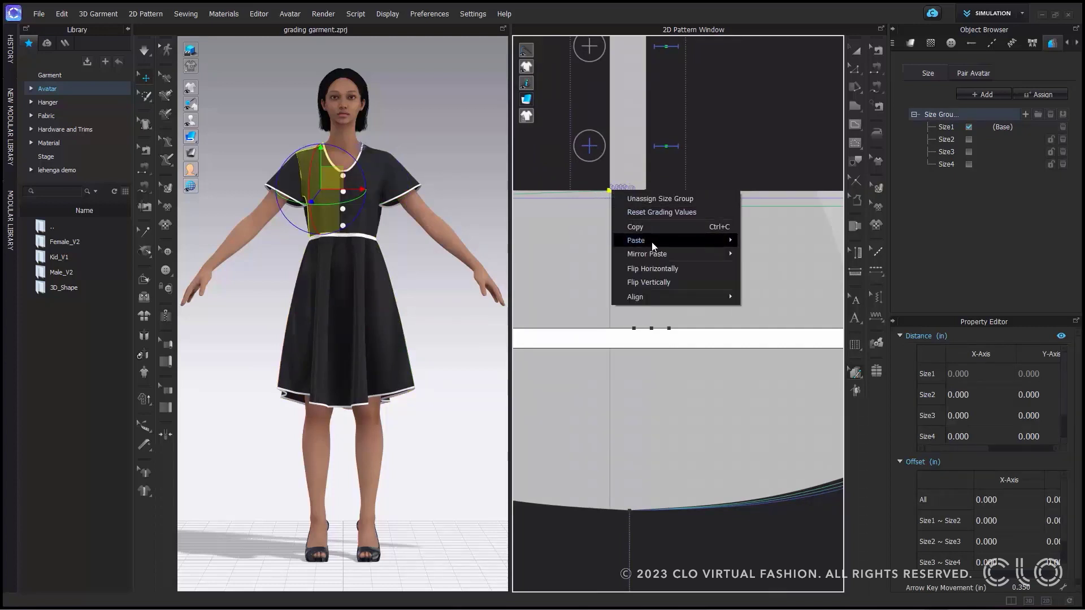
mouse_move(706, 241)
left_click(792, 269)
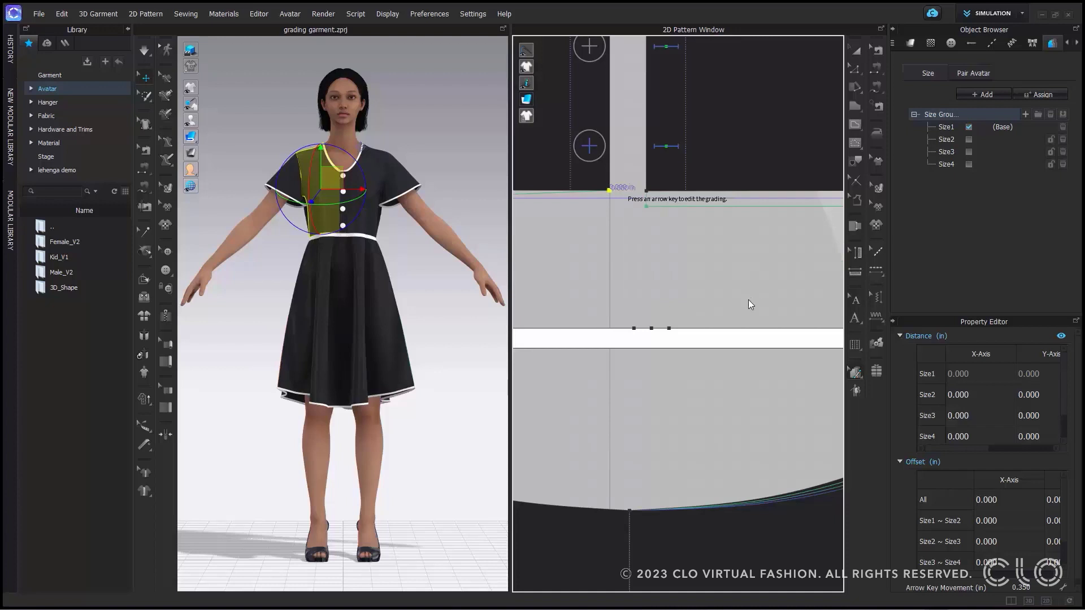
Copy the grading of the front skirt's right waist corner and mirror-paste its X values onto the left waist corner
scroll(748, 300, "down", 3)
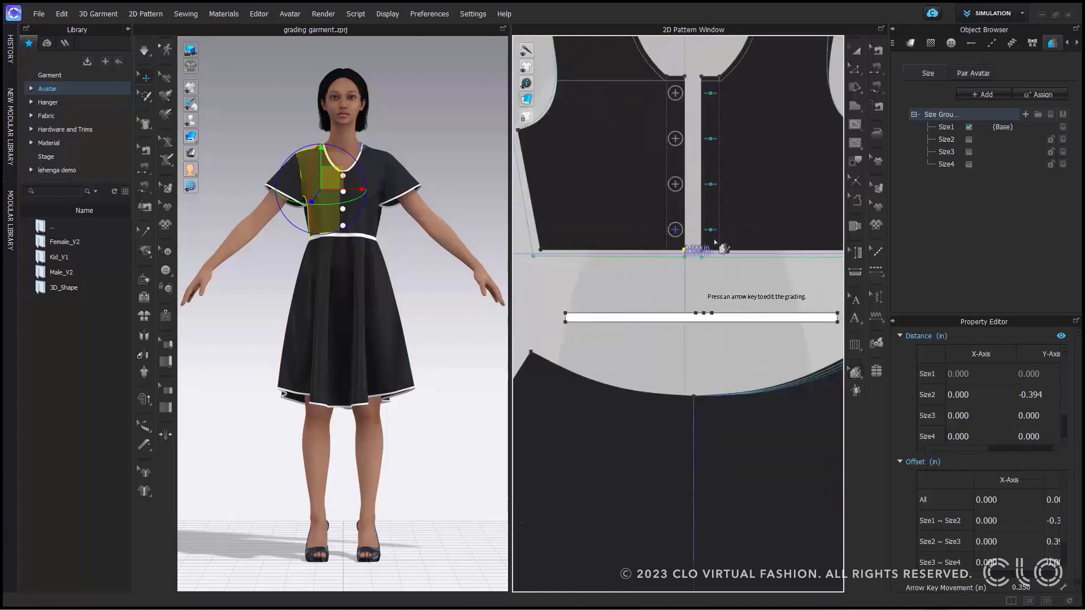
scroll(678, 316, "down", 2)
scroll(680, 367, "down", 2)
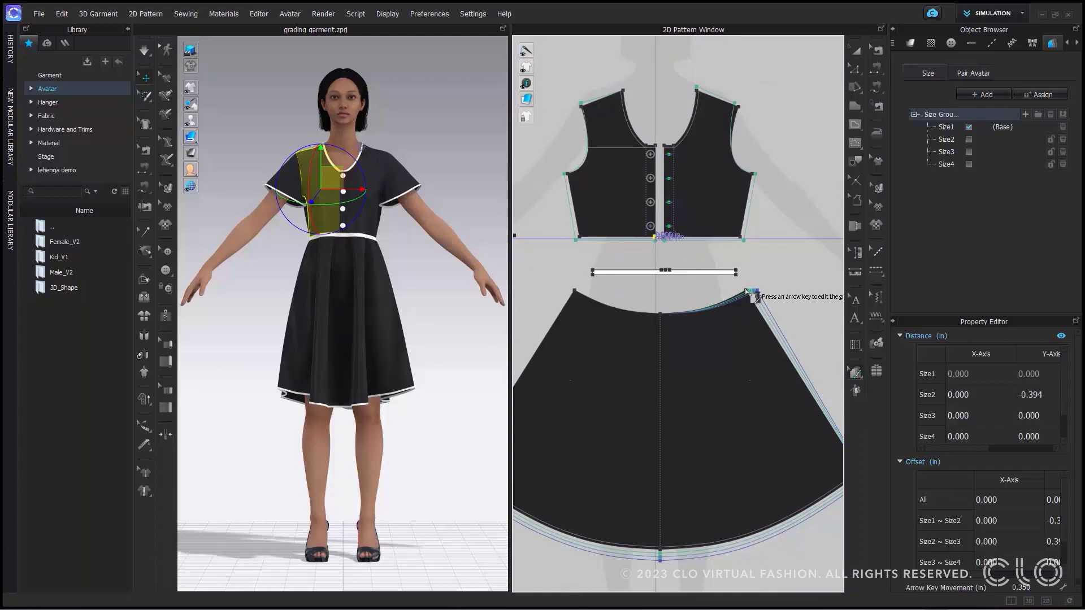
left_click(747, 291)
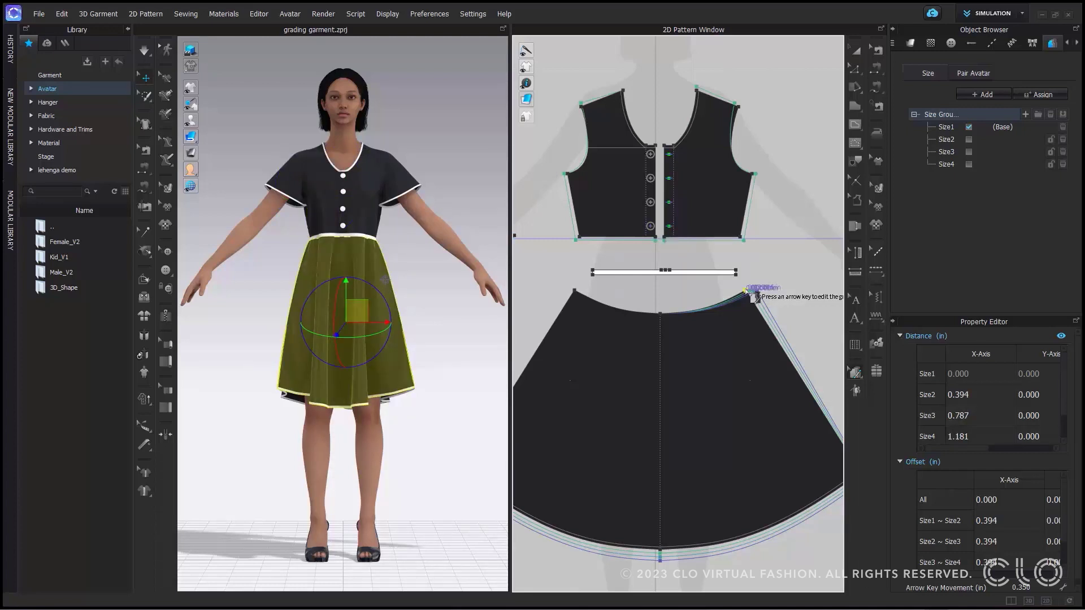
right_click(755, 295)
left_click(788, 328)
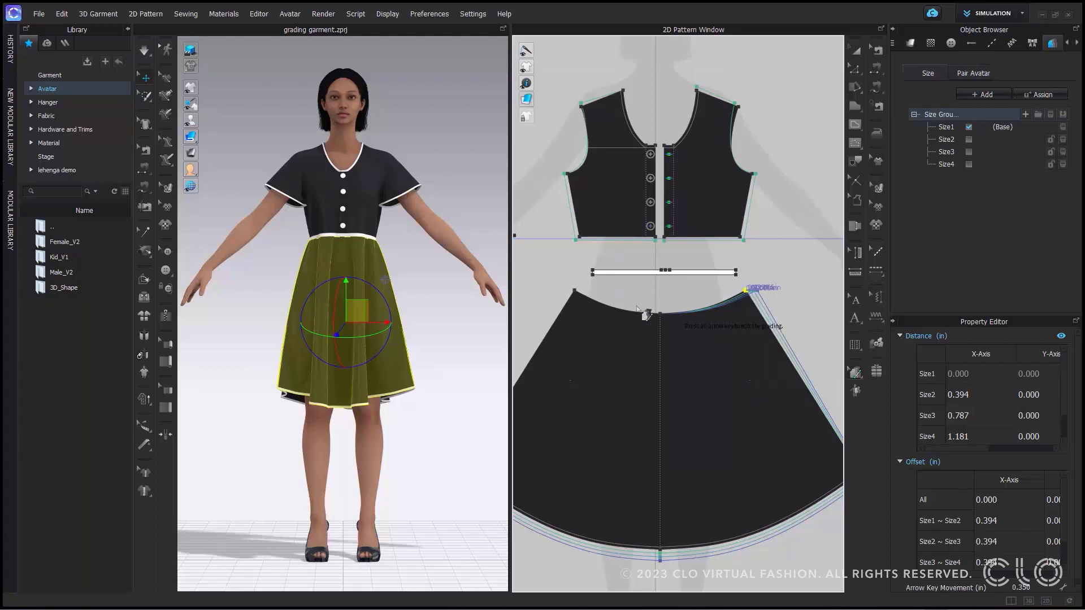
left_click(575, 290)
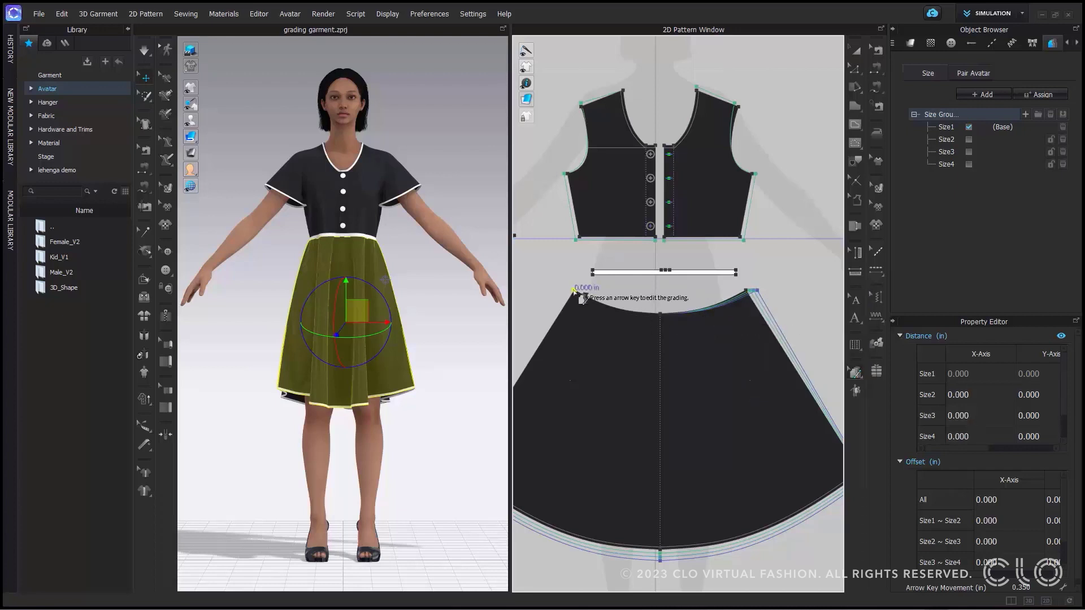
right_click(575, 289)
mouse_move(609, 352)
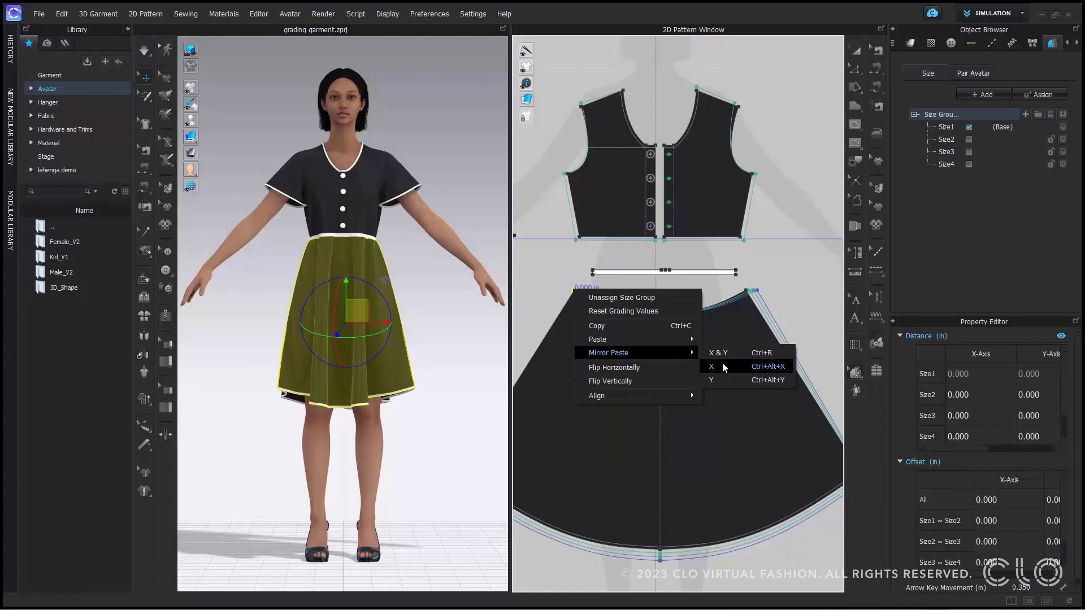
left_click(722, 365)
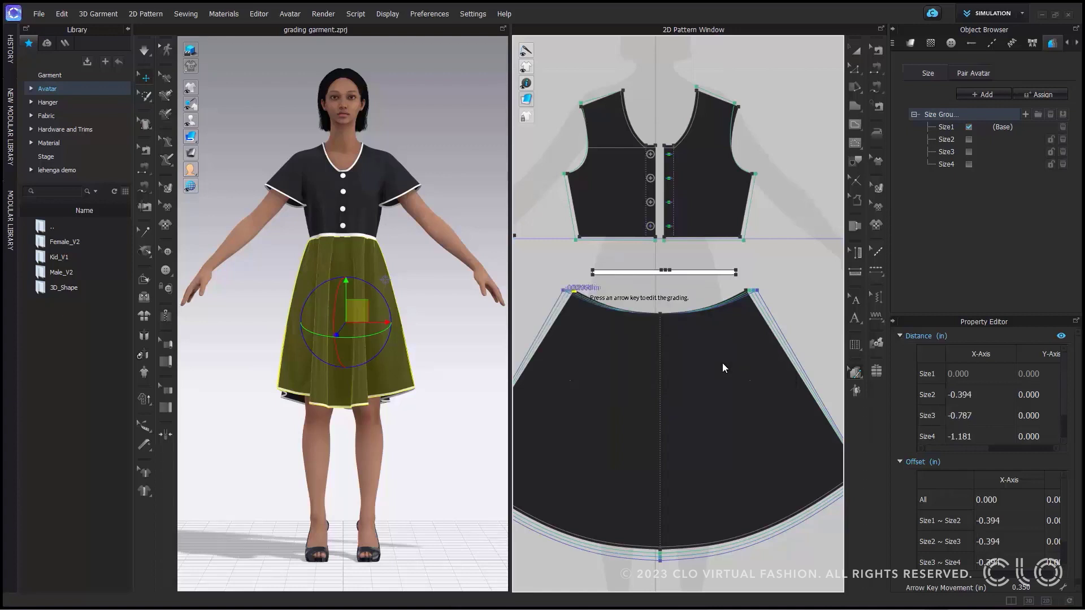
Copy the grading of the front skirt's right hem corner and mirror-paste it onto the left hem corner using the Y option
scroll(680, 417, "down", 2)
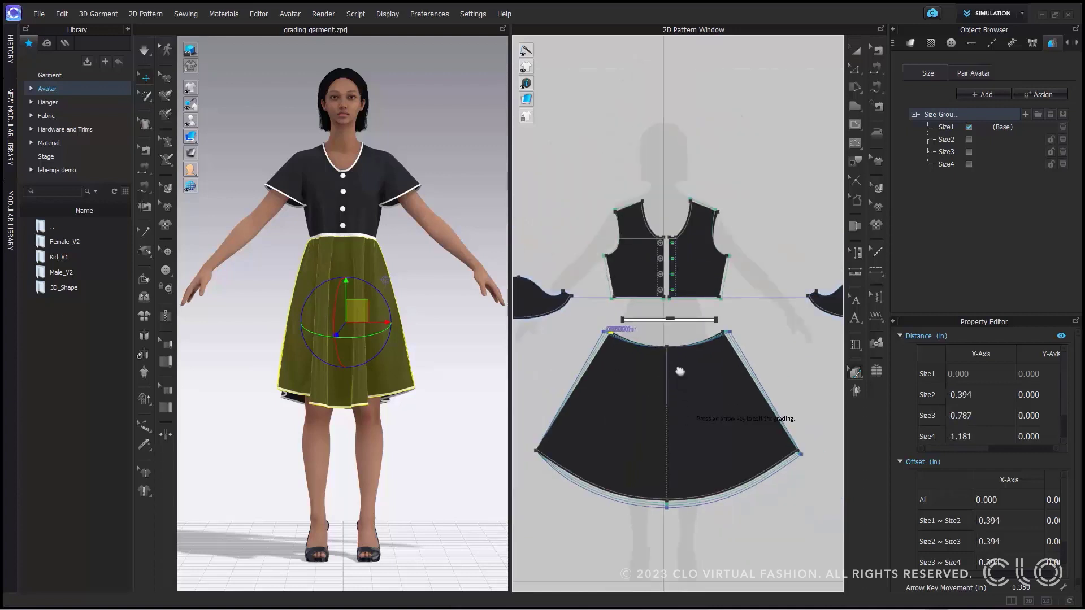
right_click_drag(680, 371, 676, 294)
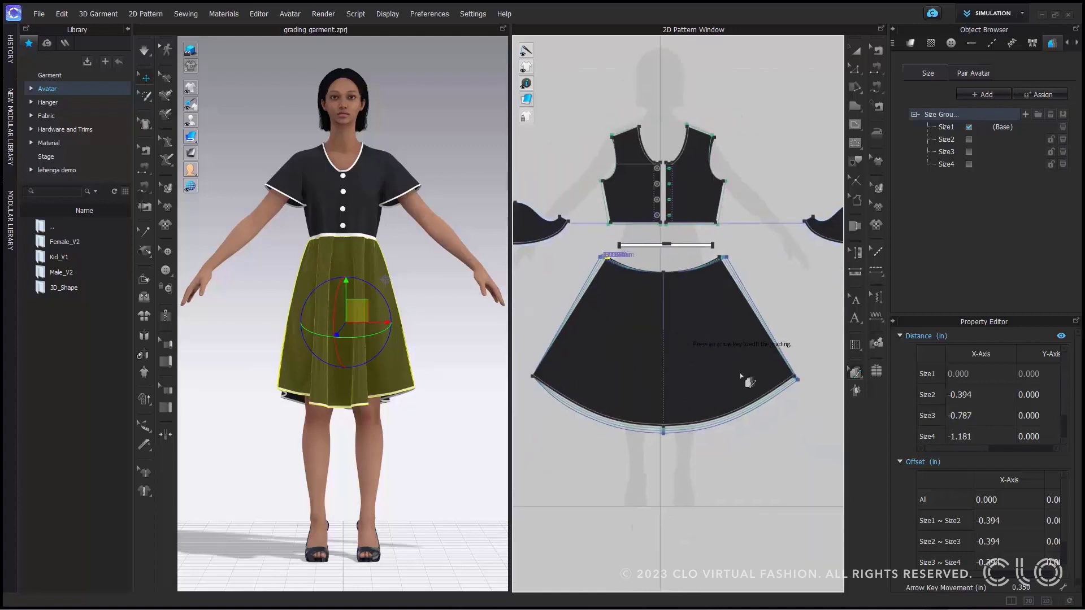
right_click(801, 380)
left_click(835, 417)
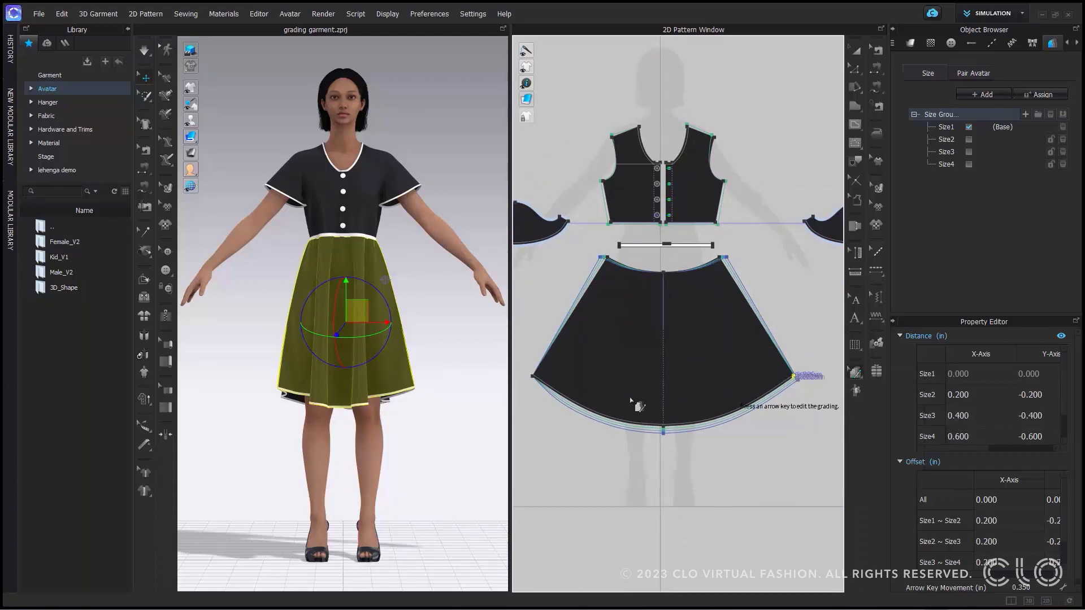
left_click(533, 376)
right_click(534, 376)
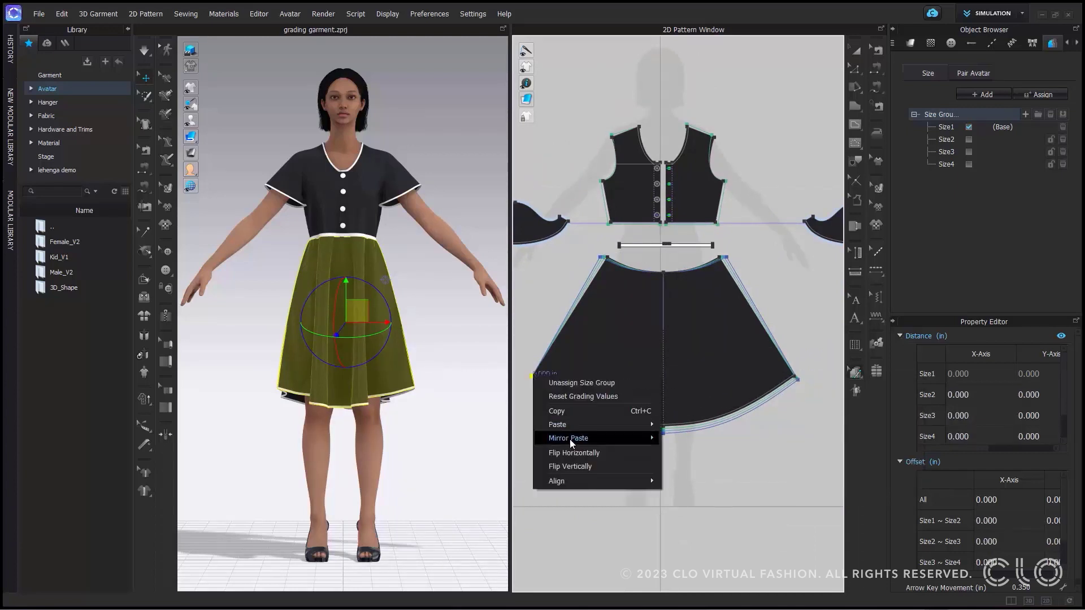
mouse_move(570, 439)
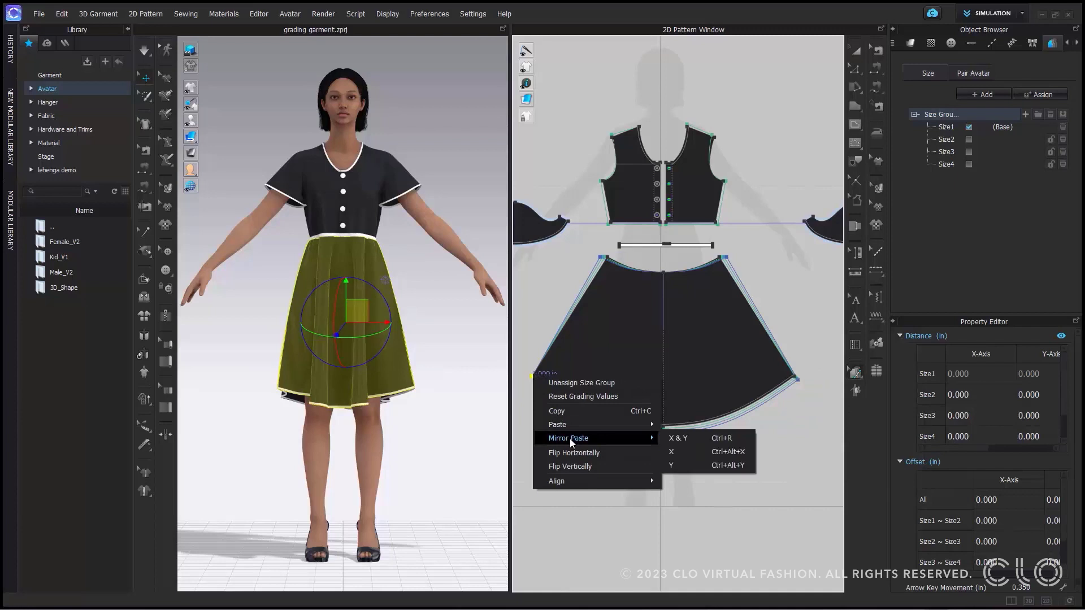
left_click(694, 465)
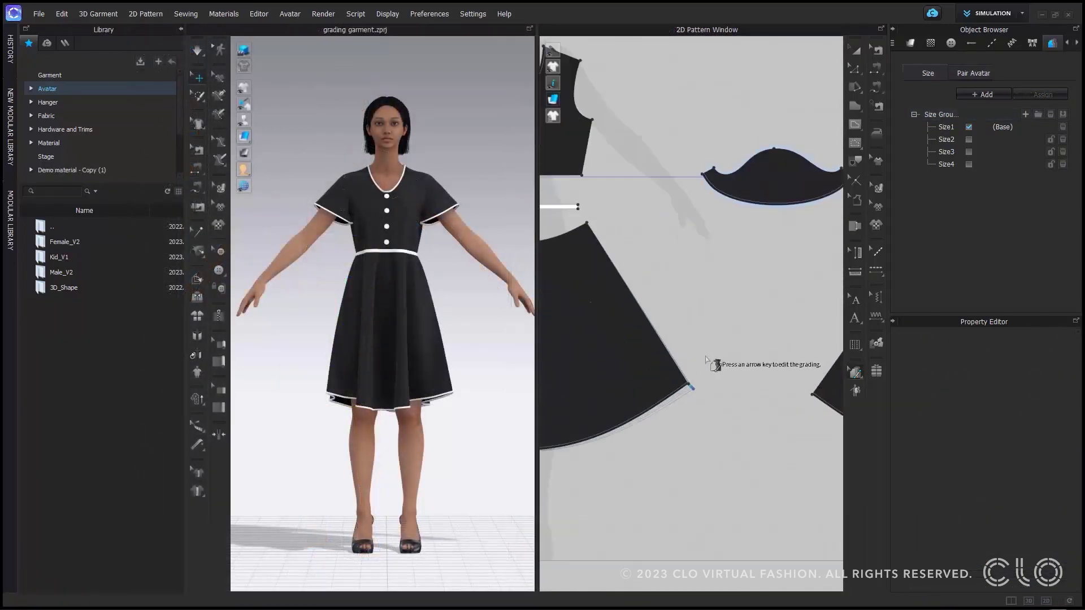
Select the grading point at the skirt's right hem corner and examine its X and Y grading distances between sizes
scroll(715, 363, "up", 8)
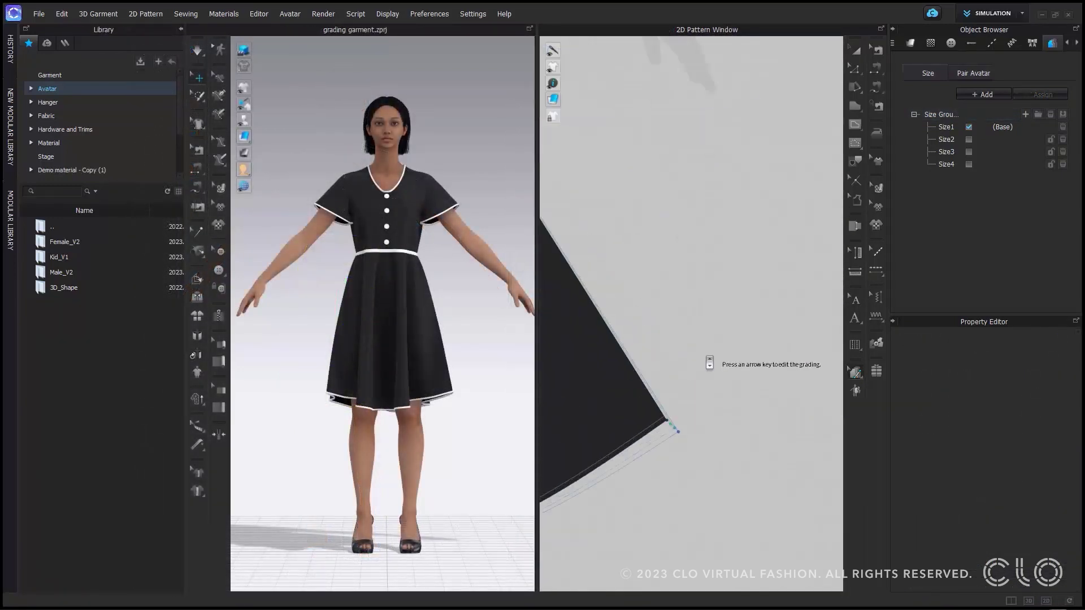
scroll(740, 379, "up", 5)
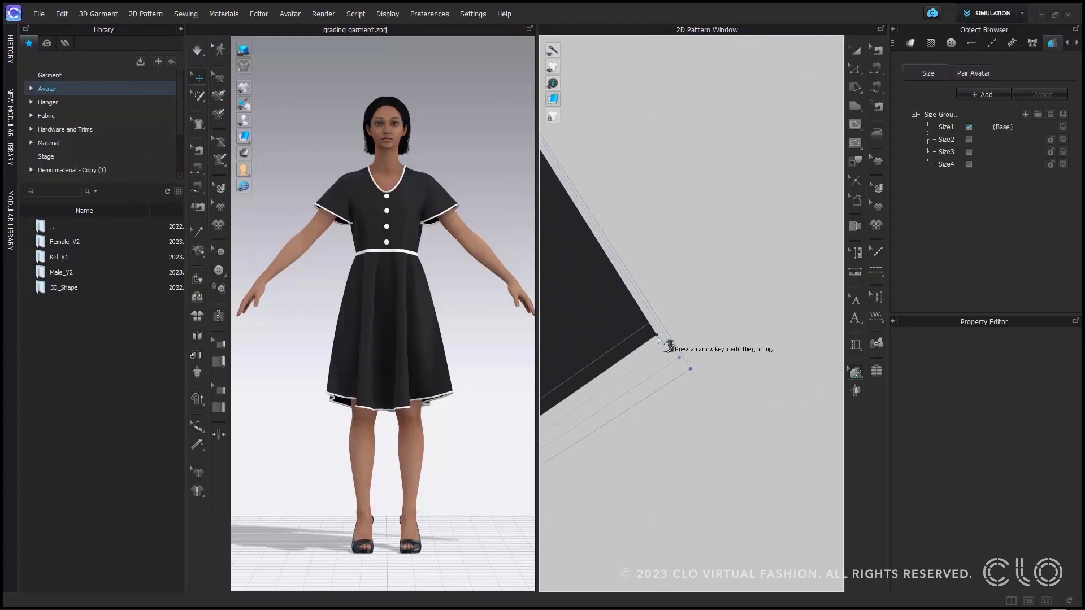
left_click(657, 336)
scroll(667, 341, "up", 5)
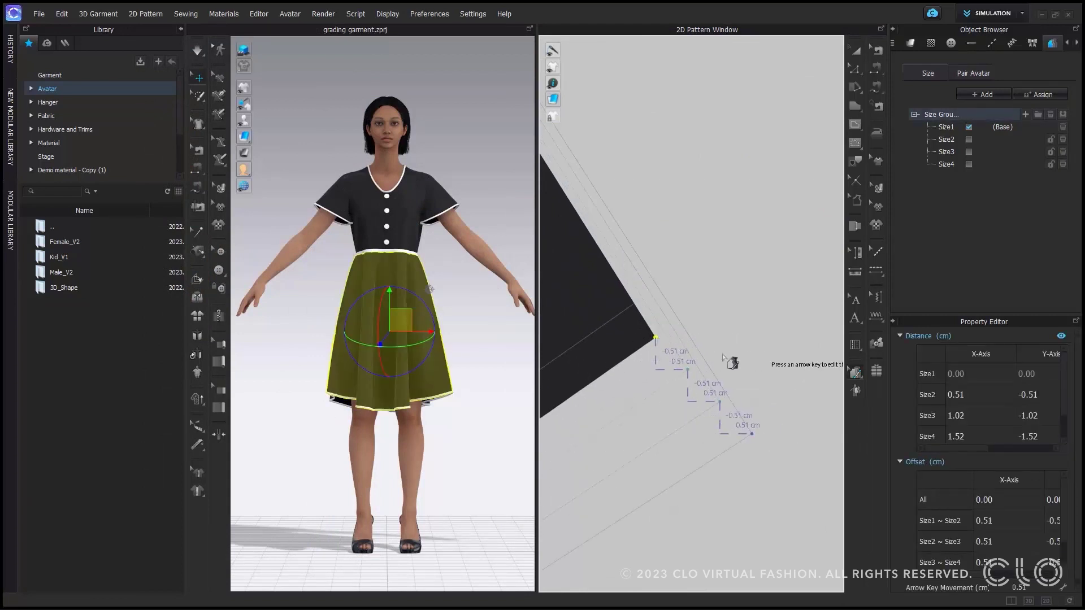
left_click(1056, 421)
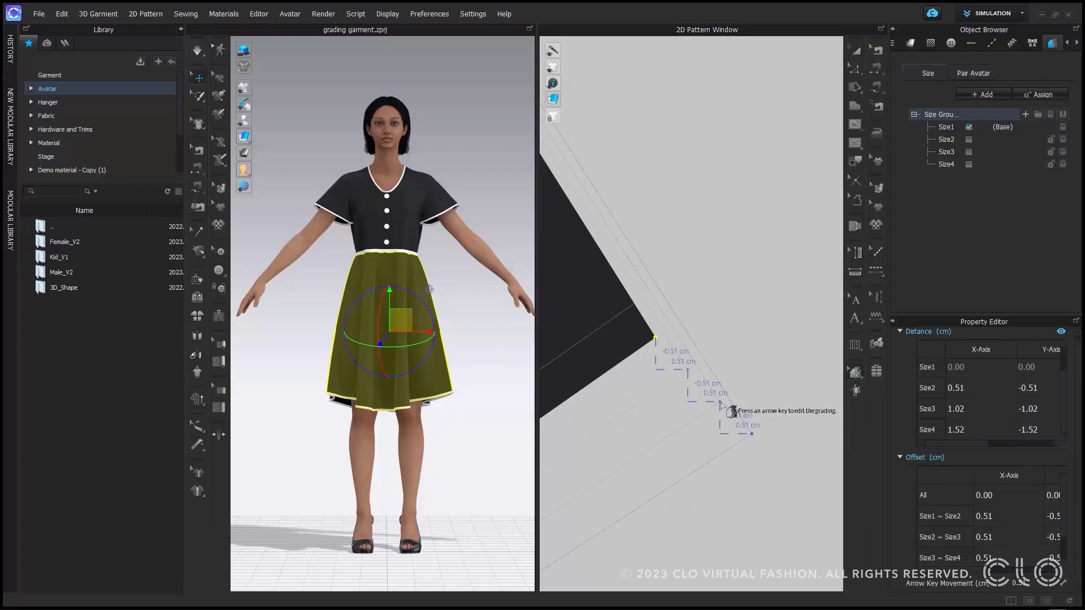
key("Escape")
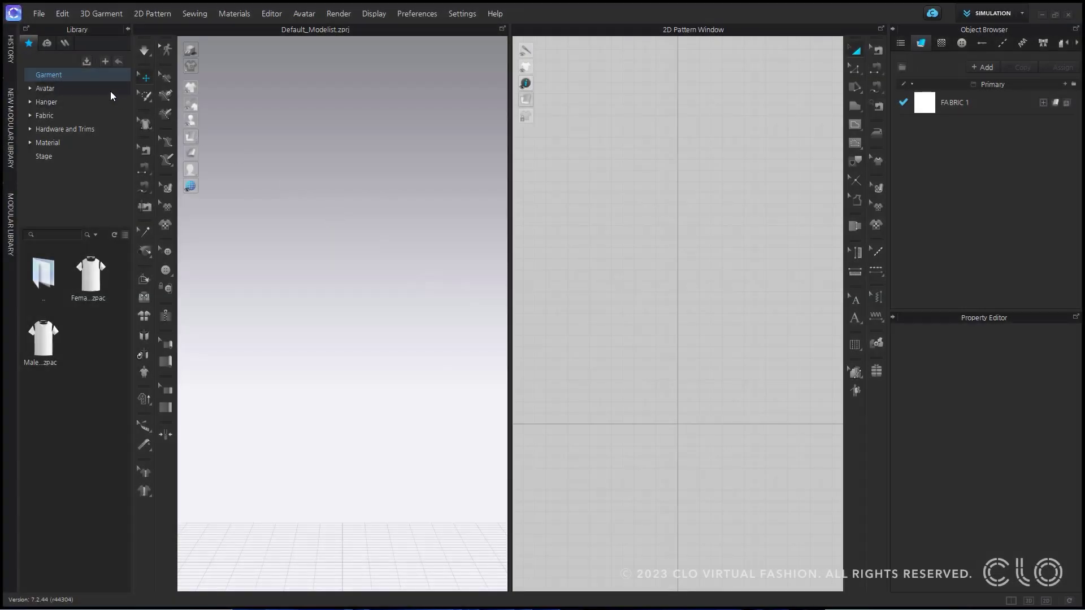
Browse the avatars in the library's Female_V2 folder
left_click(110, 91)
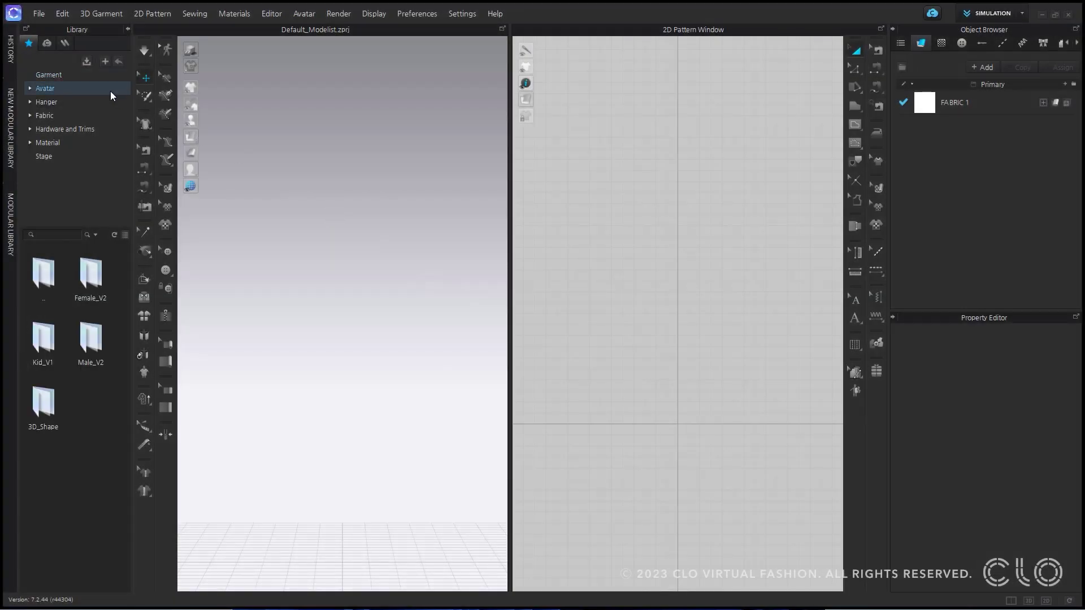
double_click(97, 286)
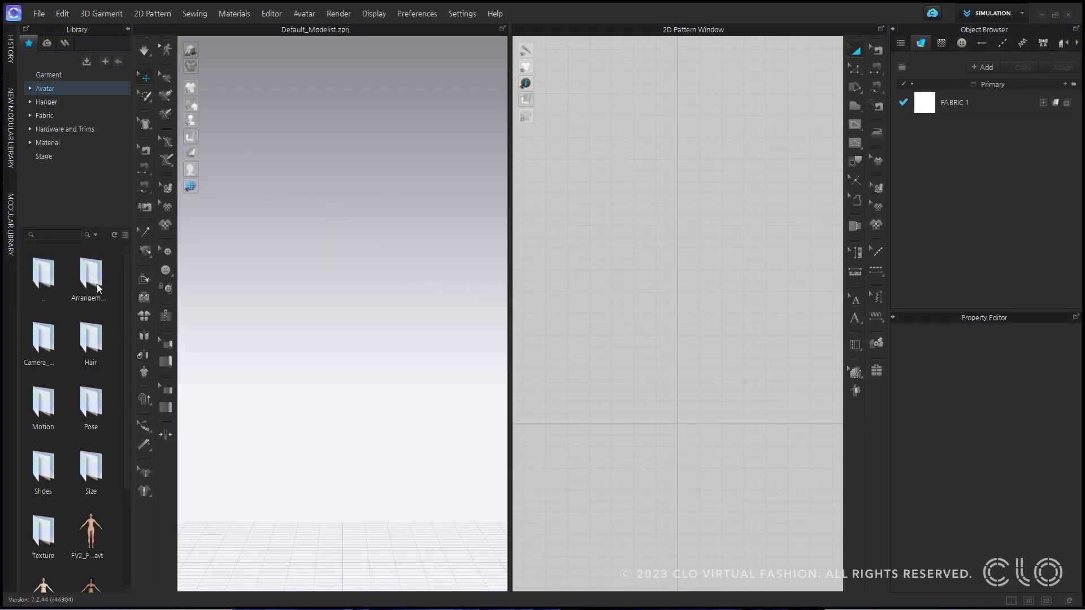
scroll(97, 366, "down", 2)
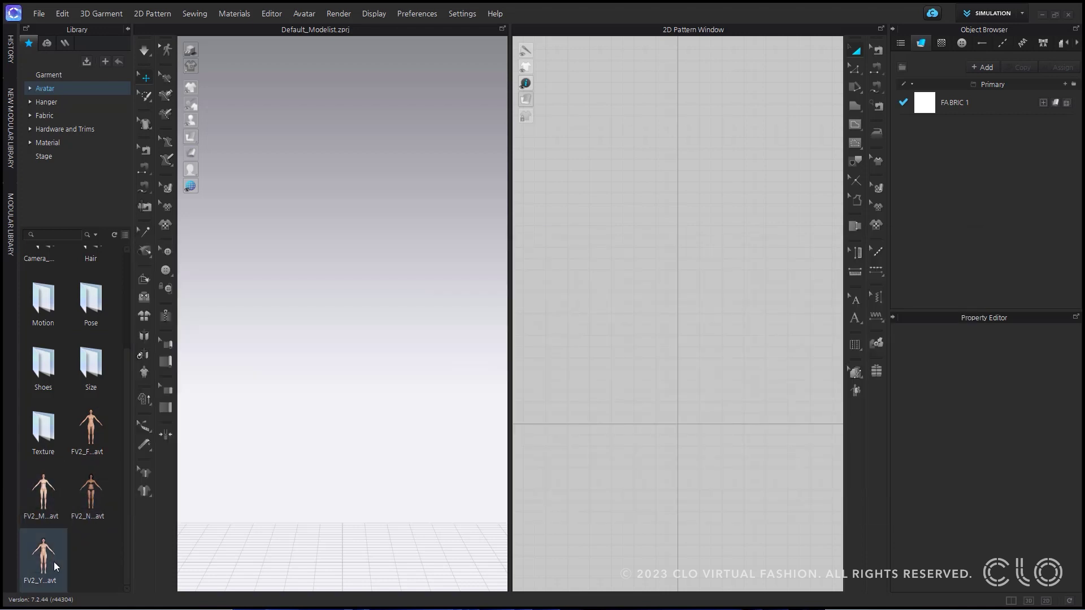
scroll(50, 277, "up", 2)
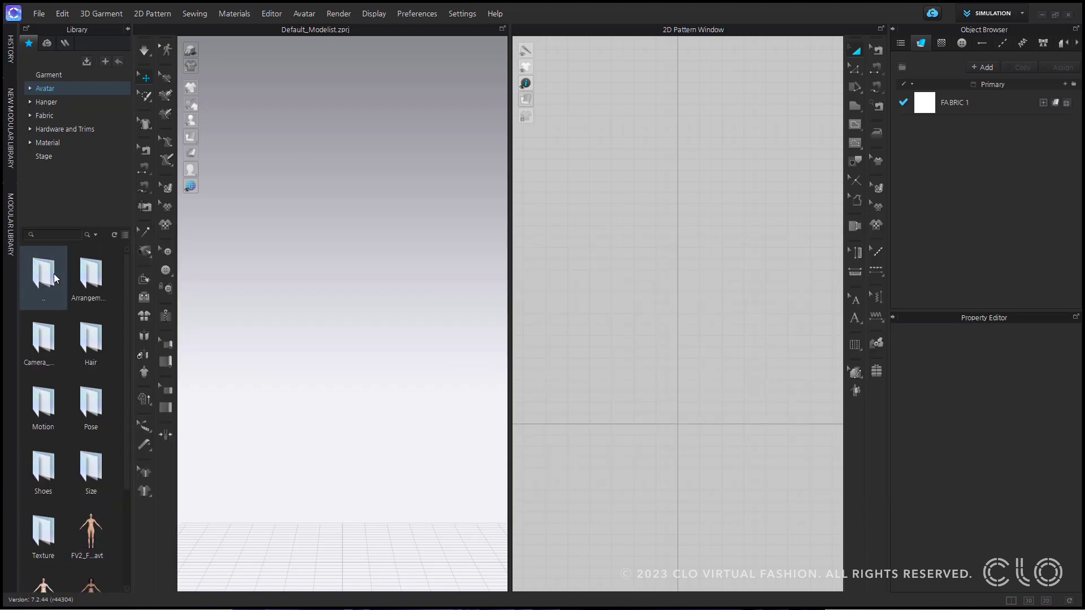
Return to the main avatar library and look through the avatars in the Male_V2 folder
double_click(53, 274)
double_click(100, 334)
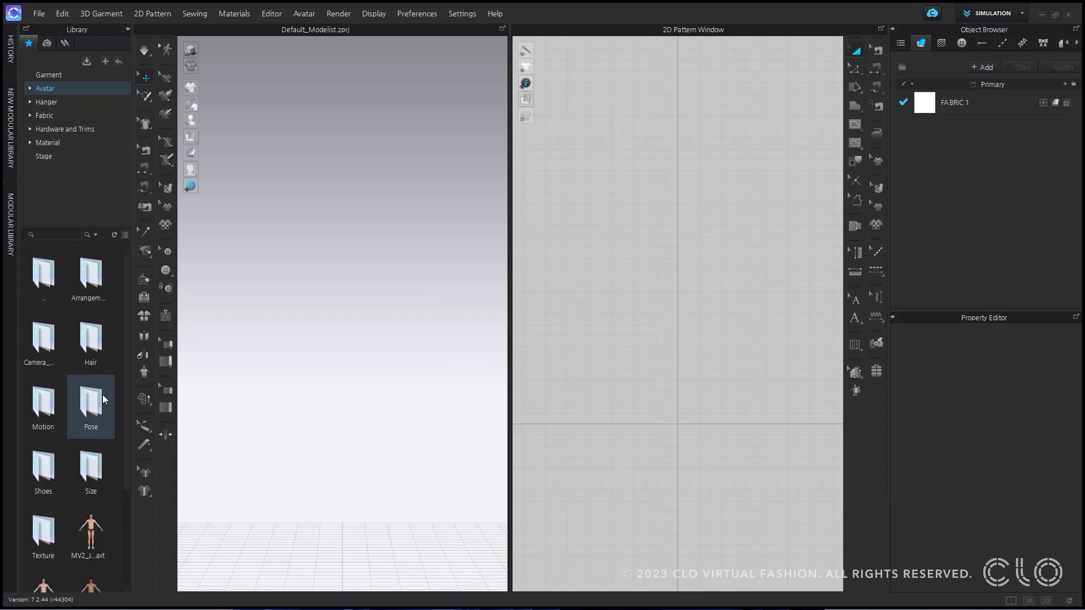
scroll(103, 395, "down", 2)
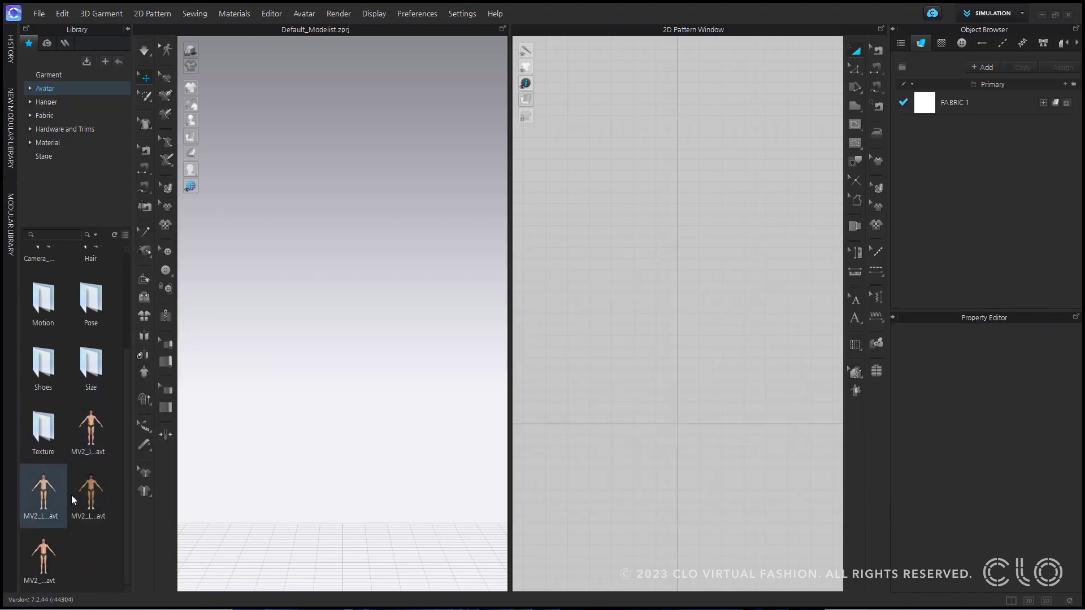
mouse_move(83, 495)
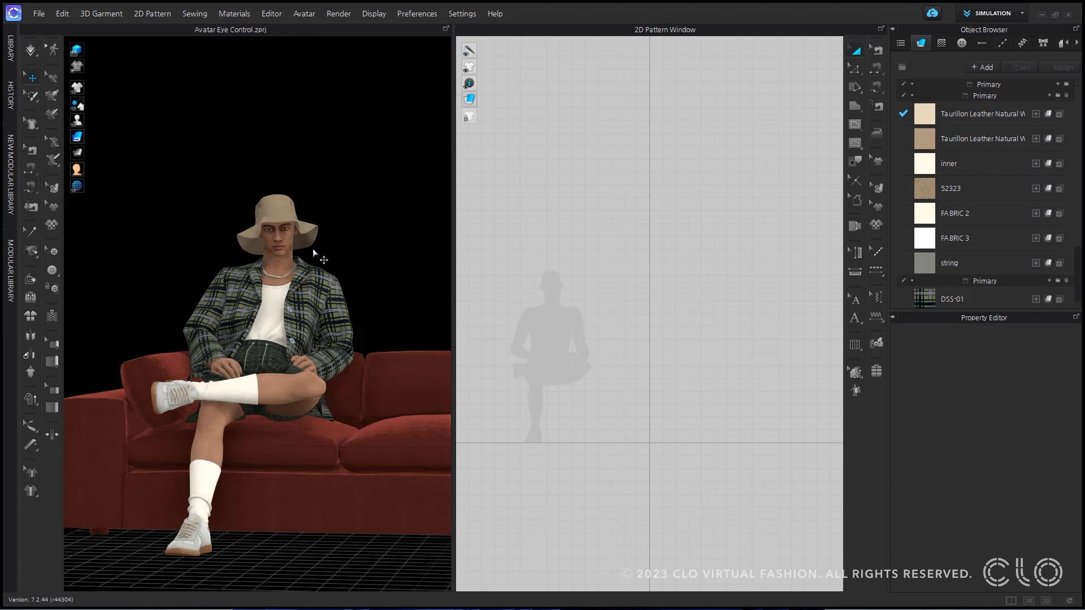
Select the seated male avatar to view its Eye Control properties, deselect it, and open the Render window
left_click(286, 258)
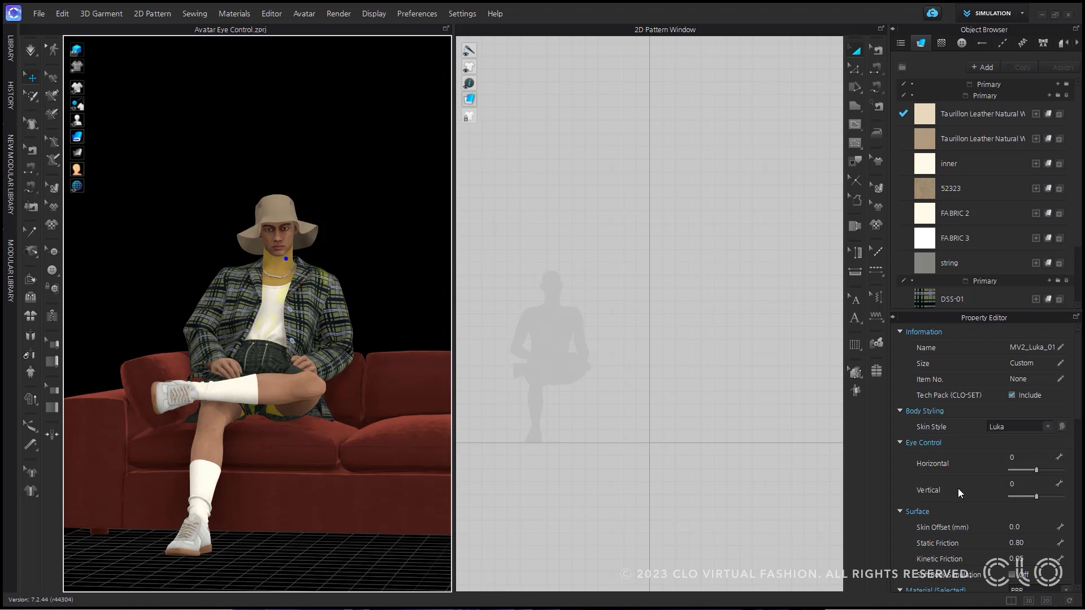
left_click(364, 89)
left_click(339, 14)
left_click(362, 37)
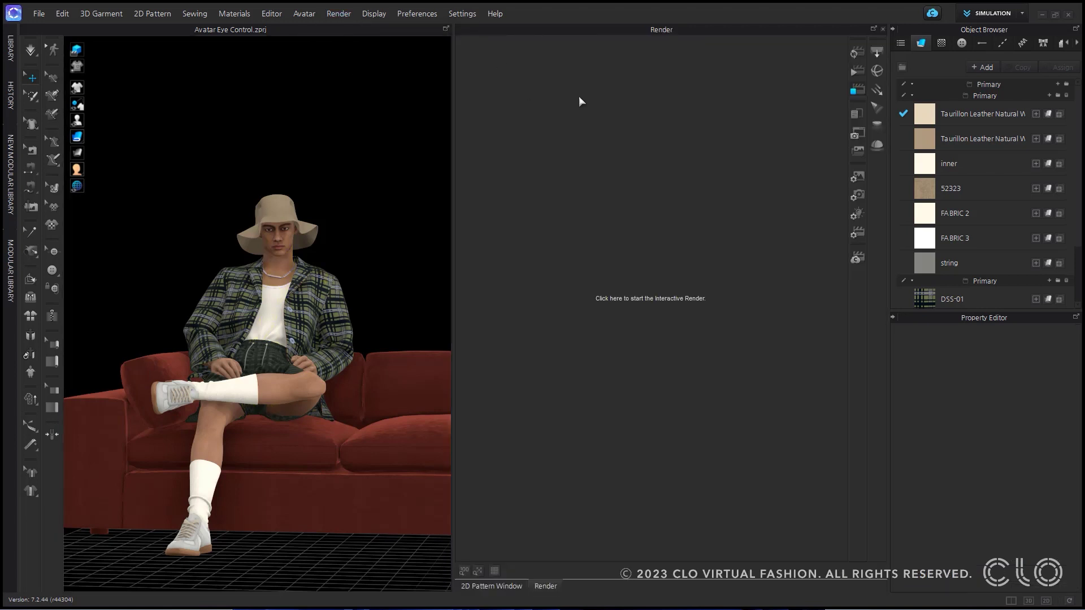
Start the interactive render of the seated avatar and open the render camera properties to check its field of view
left_click(849, 56)
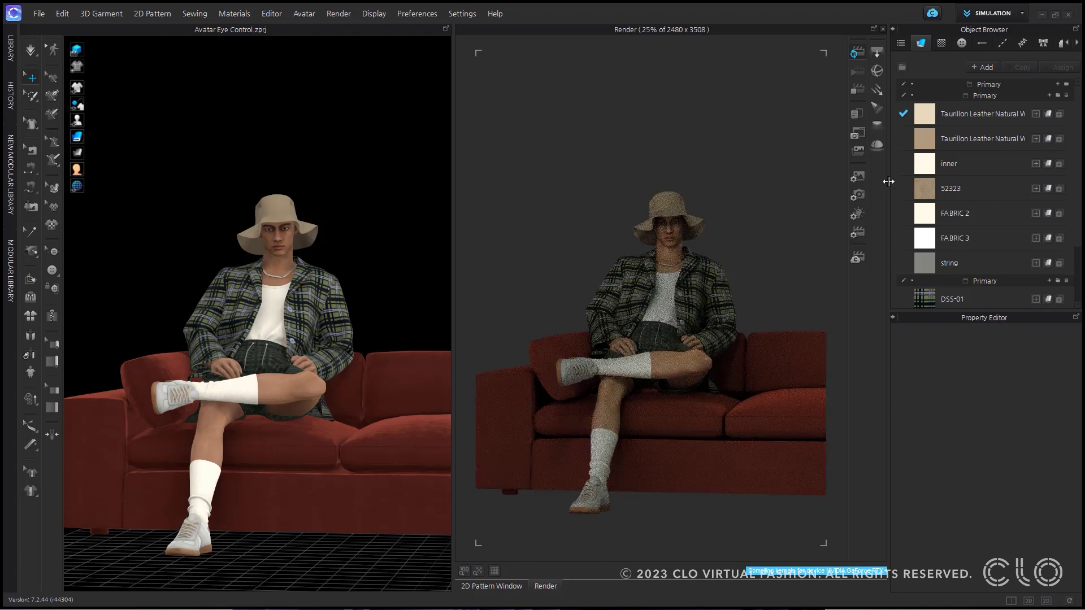
left_click(859, 193)
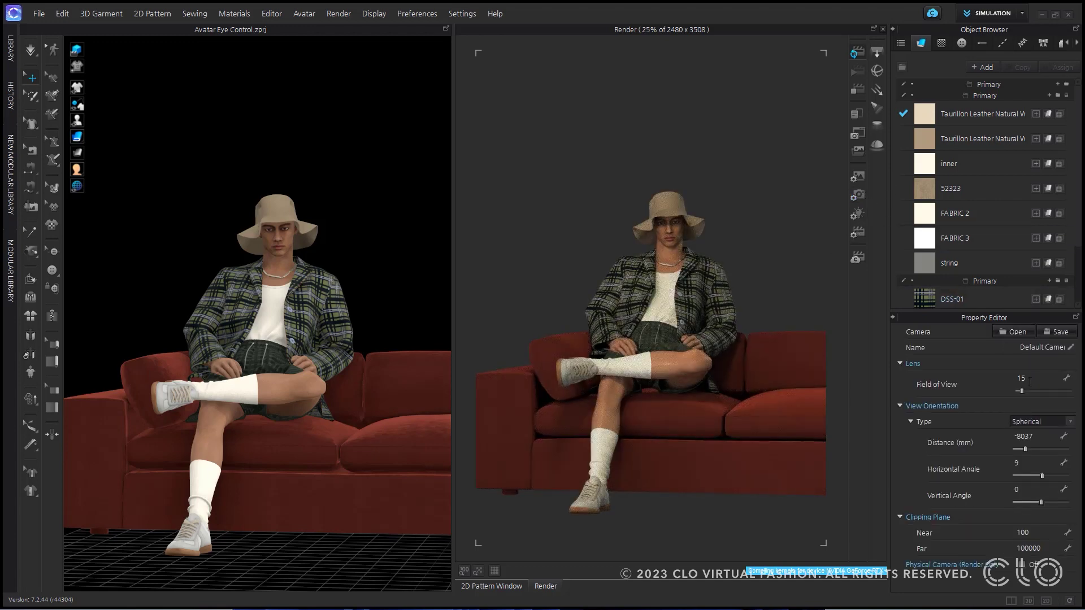
left_click_drag(1022, 391, 1022, 391)
Apply the saved Custom_View_1 view to the 3D window and close the list of custom views
scroll(344, 274, "up", 3)
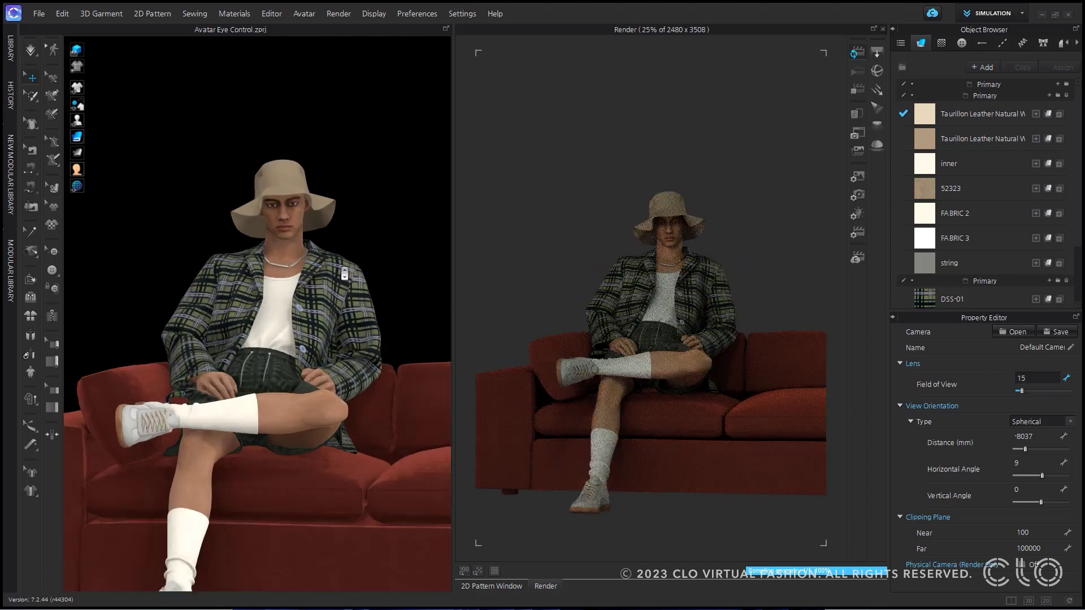
scroll(344, 274, "up", 10)
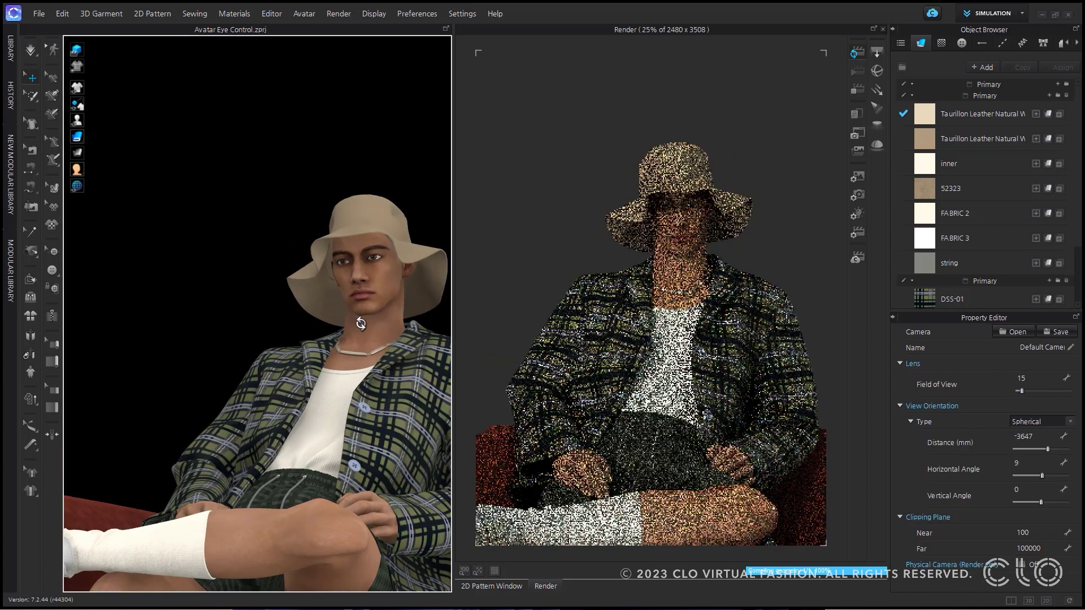
right_click_drag(361, 324, 361, 356)
middle_click_drag(362, 356, 346, 375)
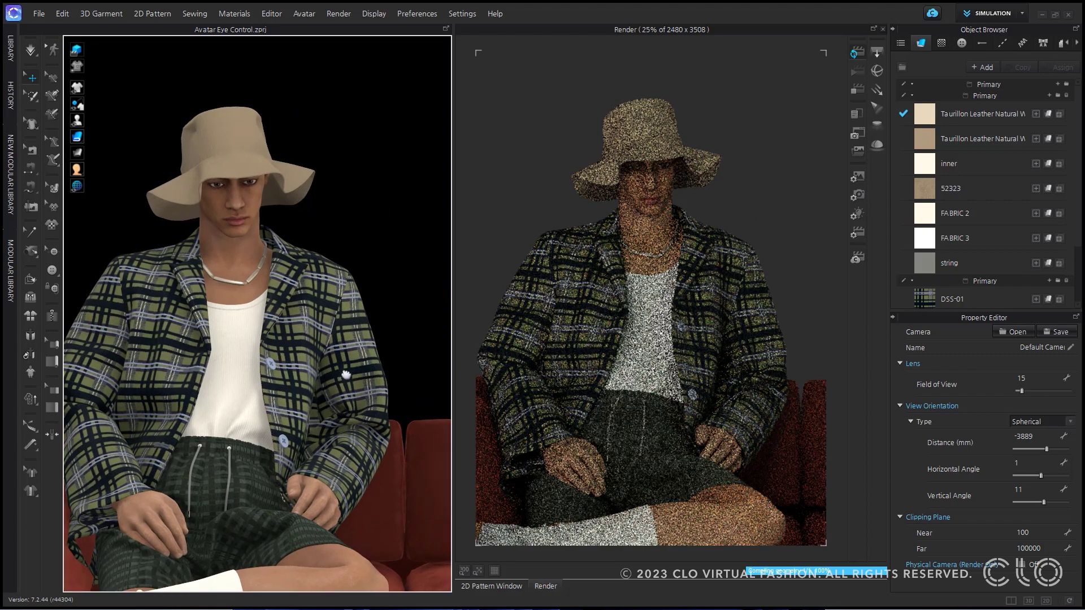
right_click(394, 203)
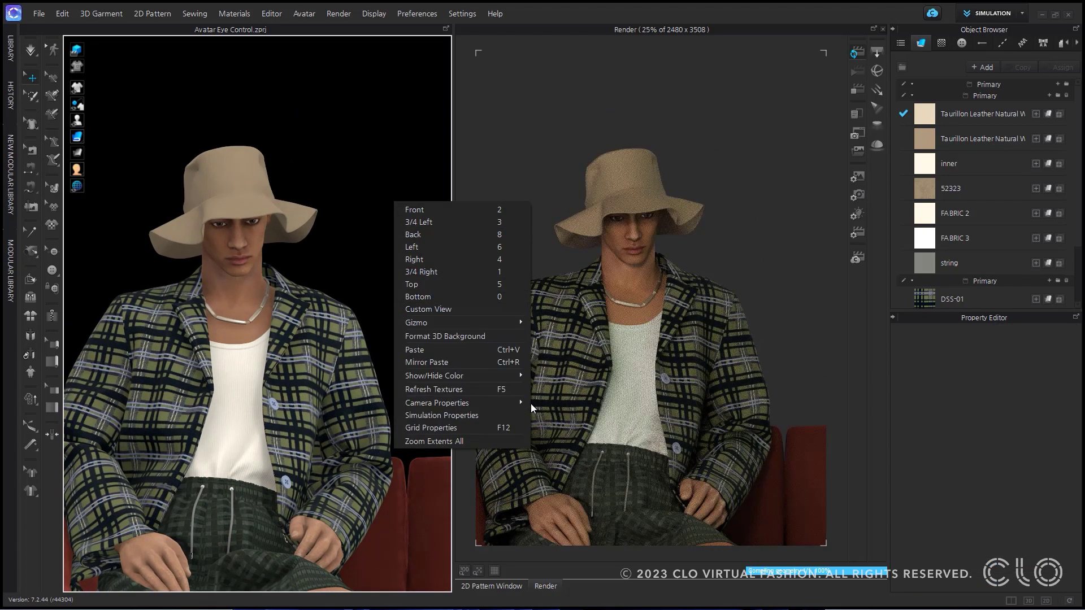
left_click(513, 309)
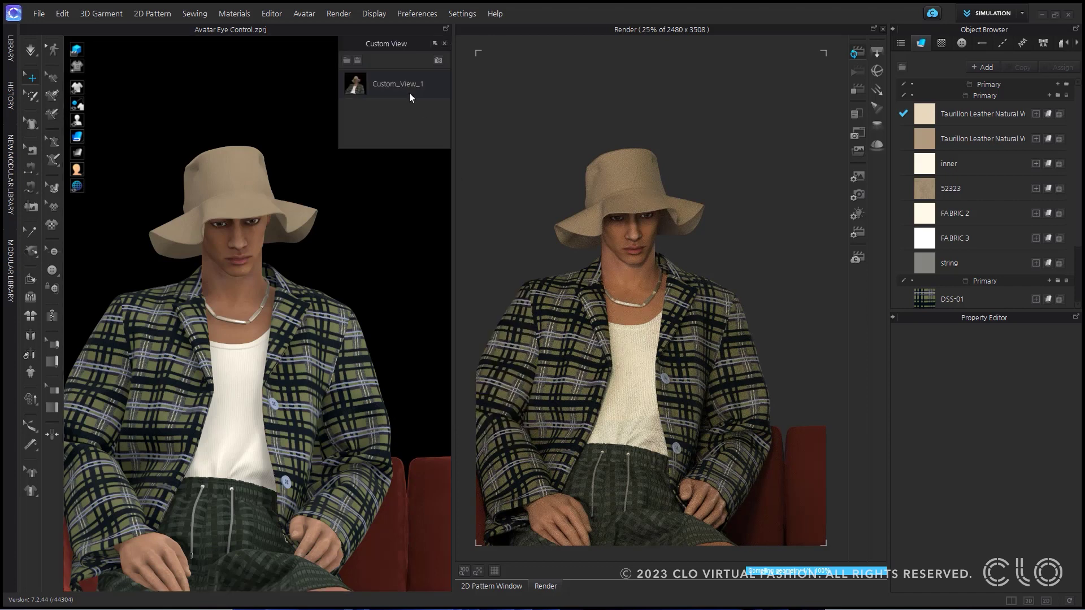
left_click(408, 91)
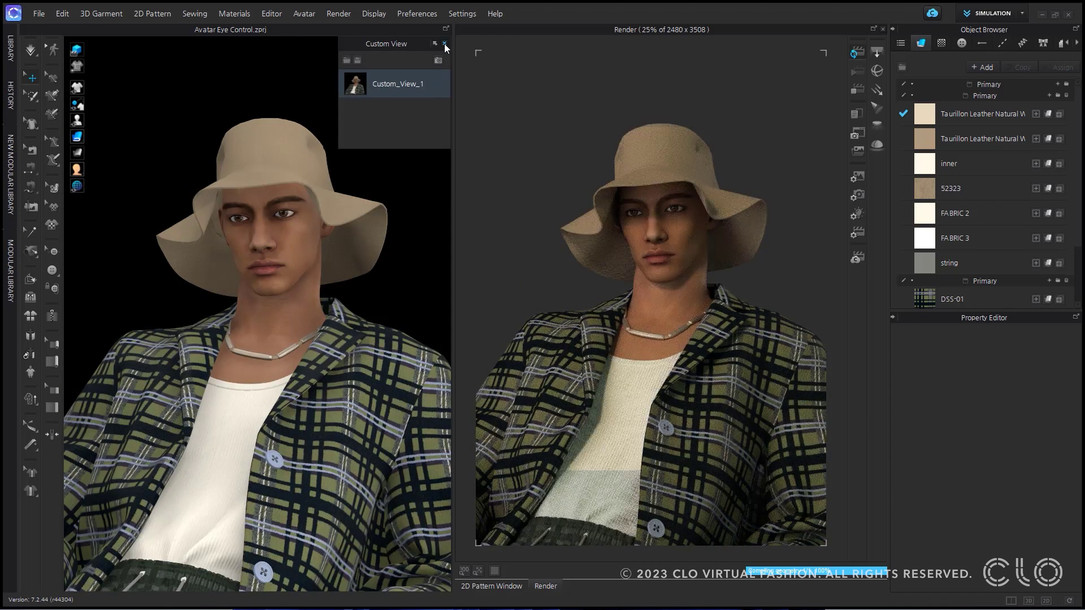
left_click(445, 44)
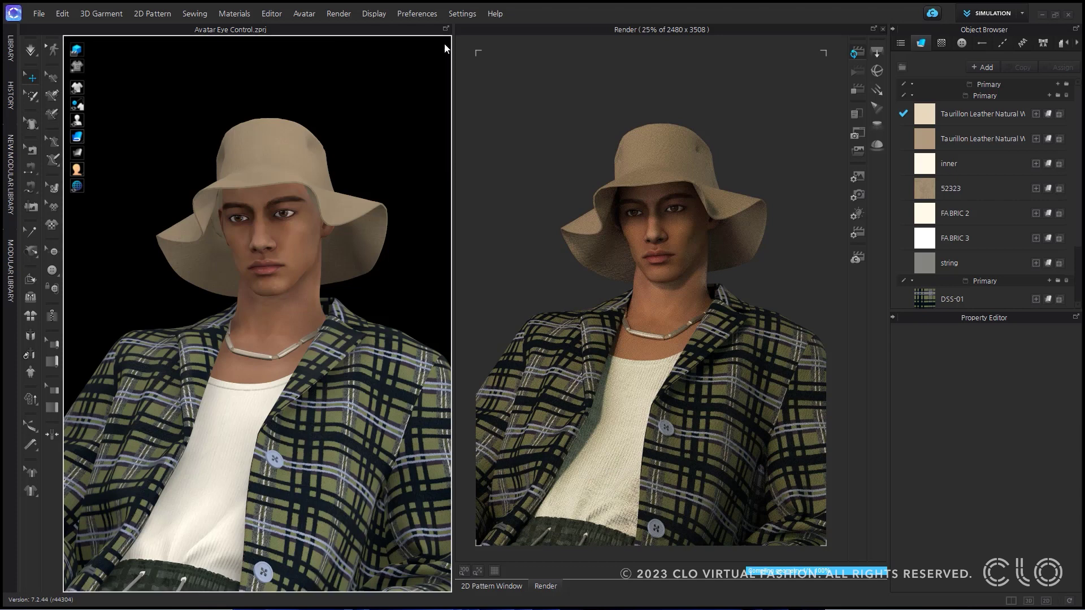
Select the avatar's eye and set its Eye Control to Horizontal 27 and Vertical 19
left_click(288, 214)
left_click_drag(1037, 469, 1042, 474)
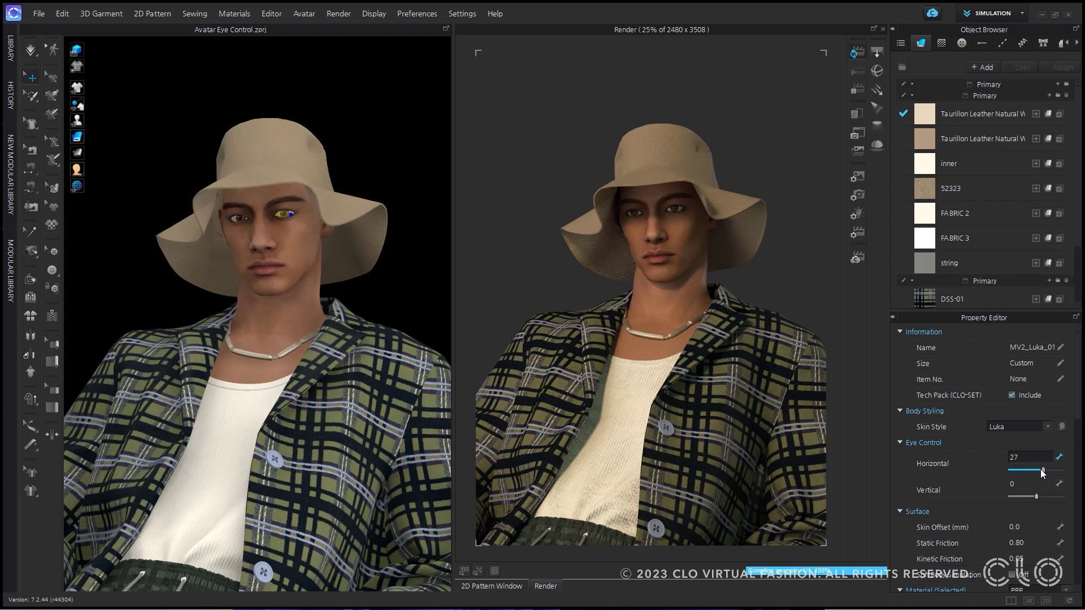
left_click_drag(1038, 495, 1034, 496)
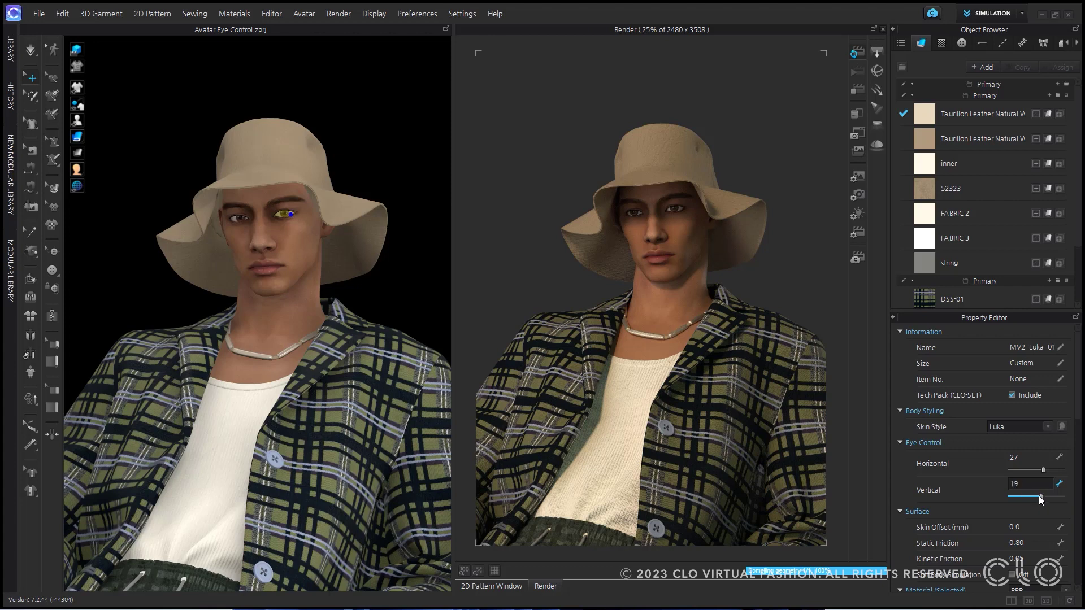
left_click(429, 280)
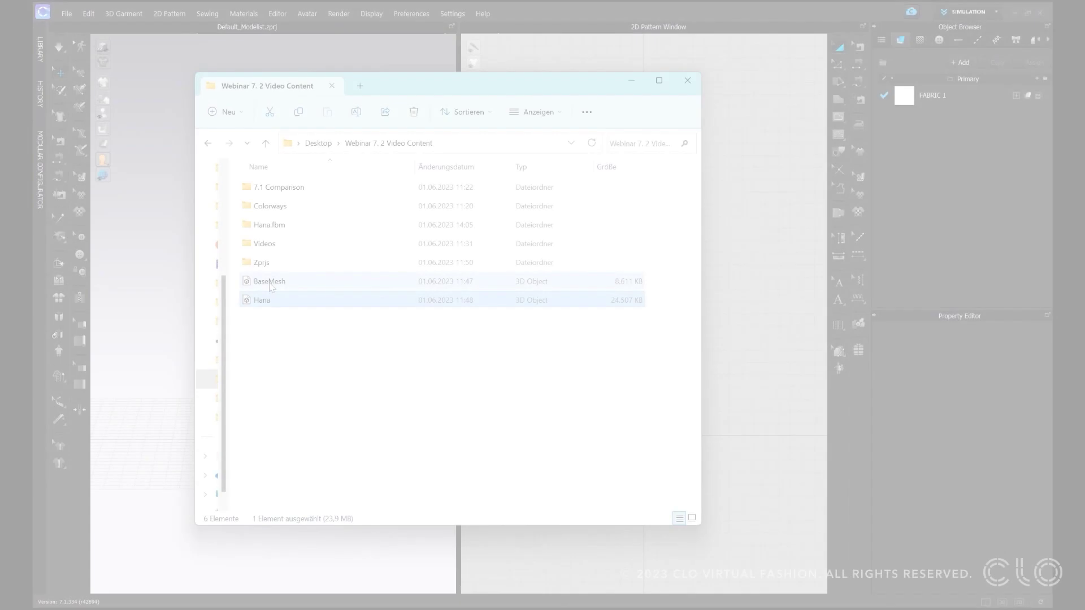
Import the BaseMesh OBJ from the Webinar 7. 2 Video Content folder as an avatar with load type Open
left_click_drag(270, 281, 737, 314)
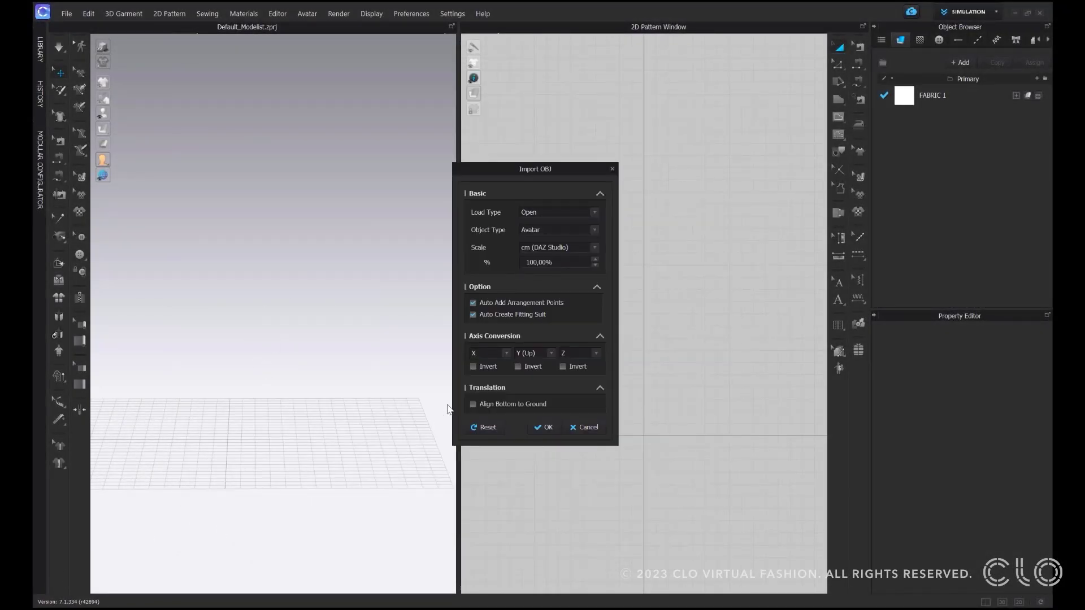
left_click(545, 427)
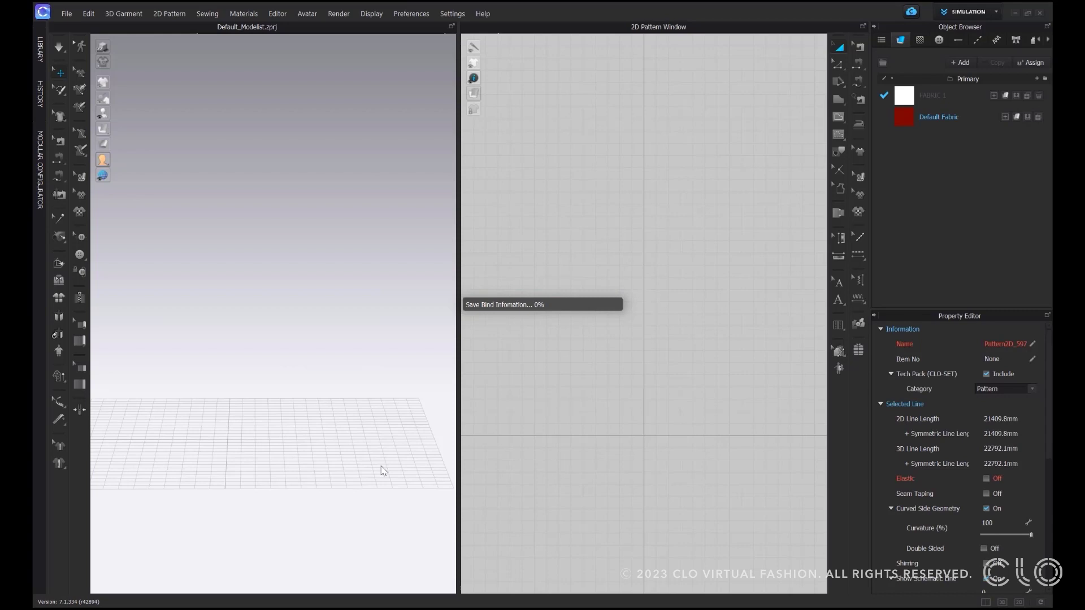
right_click_drag(368, 450, 371, 469)
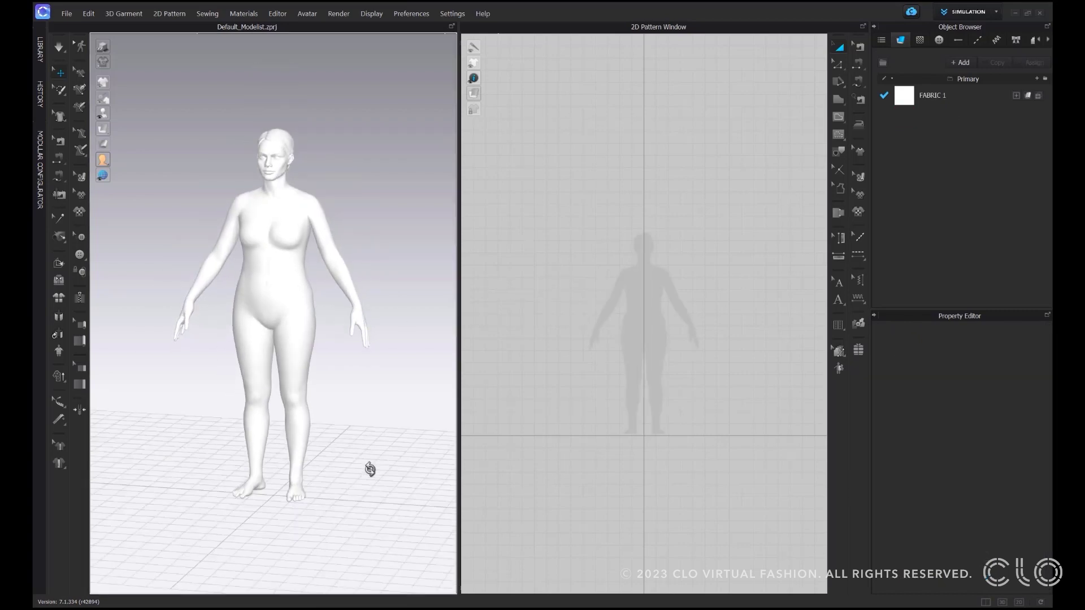
Import a second BaseMesh OBJ avatar into the scene with load type Add
key("alt+Tab")
left_click_drag(317, 281, 747, 372)
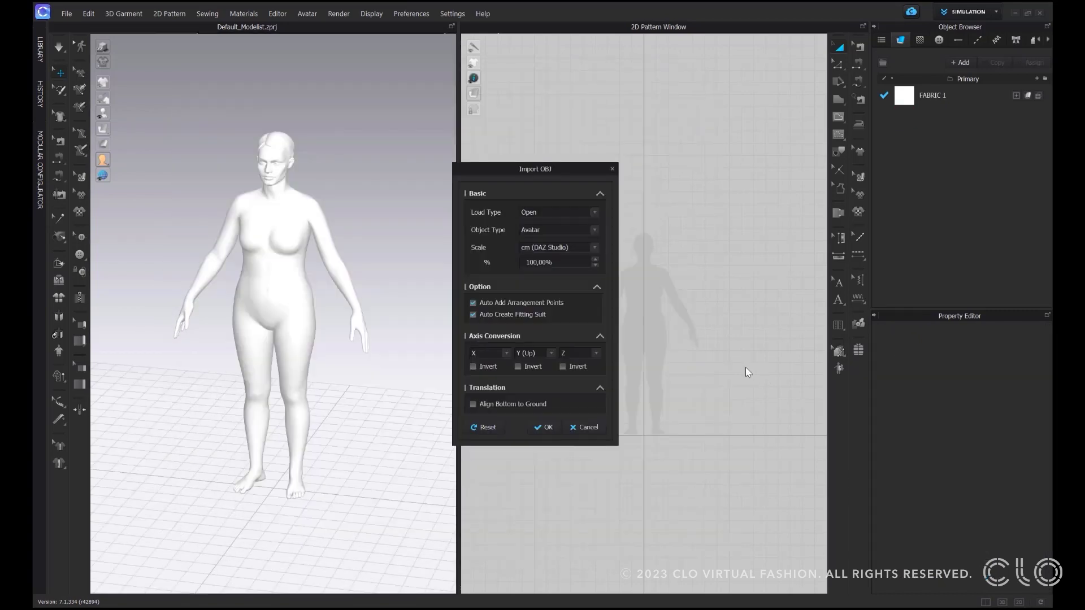
left_click(540, 213)
left_click(537, 225)
left_click(543, 489)
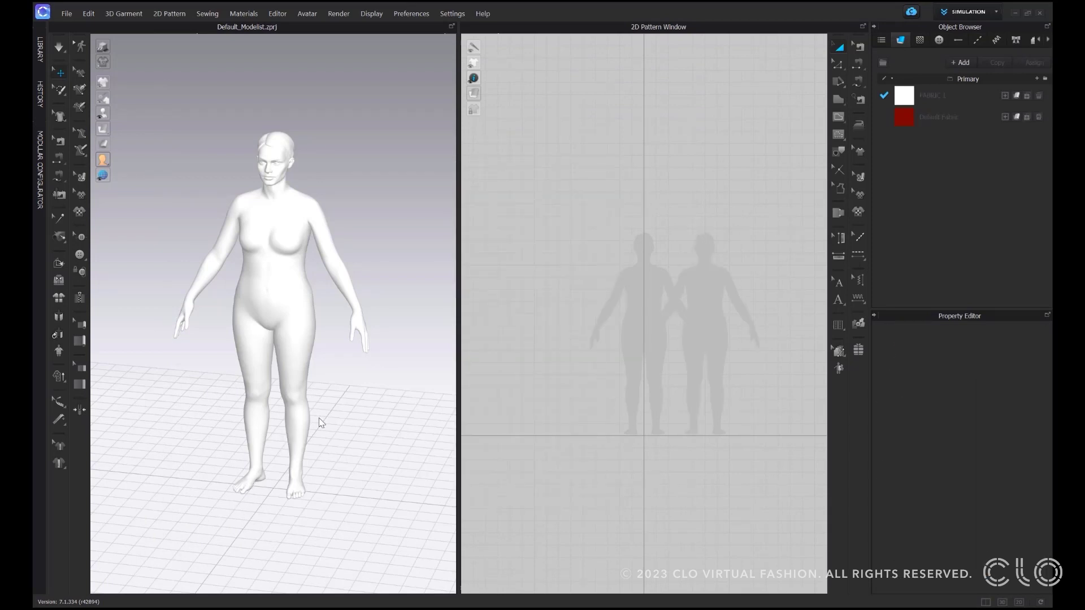
Select the torsos of both base mesh avatars and toggle the avatar display
left_click(253, 249)
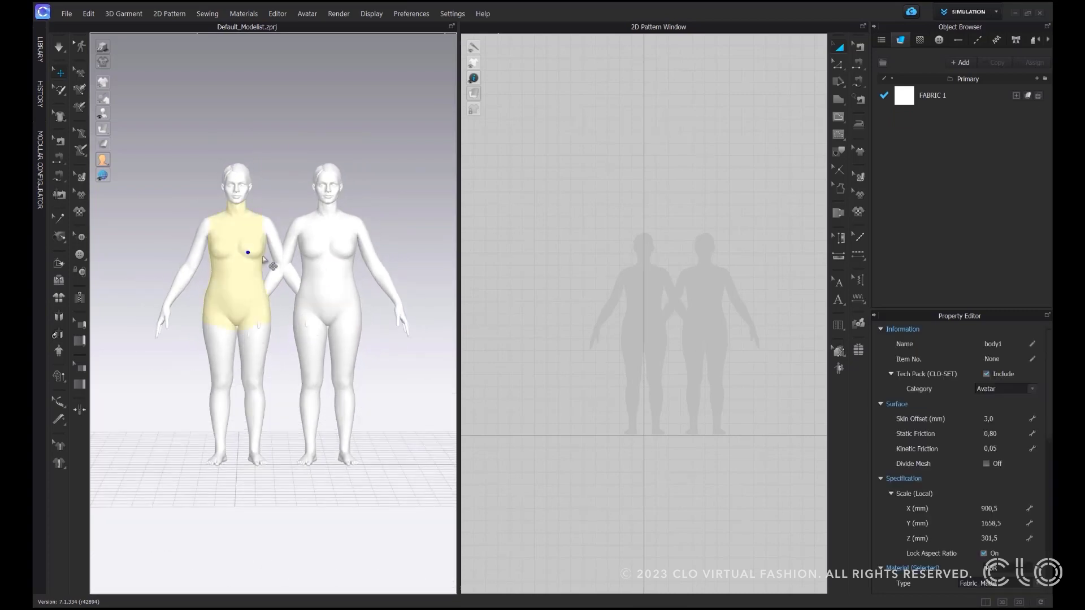
left_click(338, 283, "shift")
right_click_drag(346, 339, 382, 371)
key("shift+a")
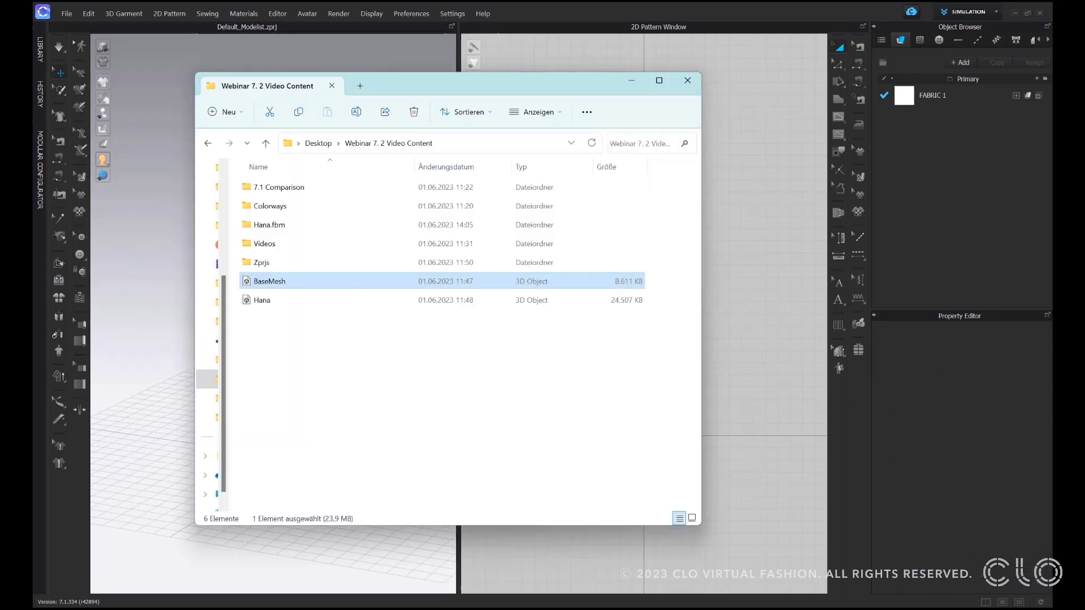
Import the Hana FBX as a new avatar, and import it a second time with load type Add
left_click_drag(271, 298, 758, 373)
left_click(547, 447)
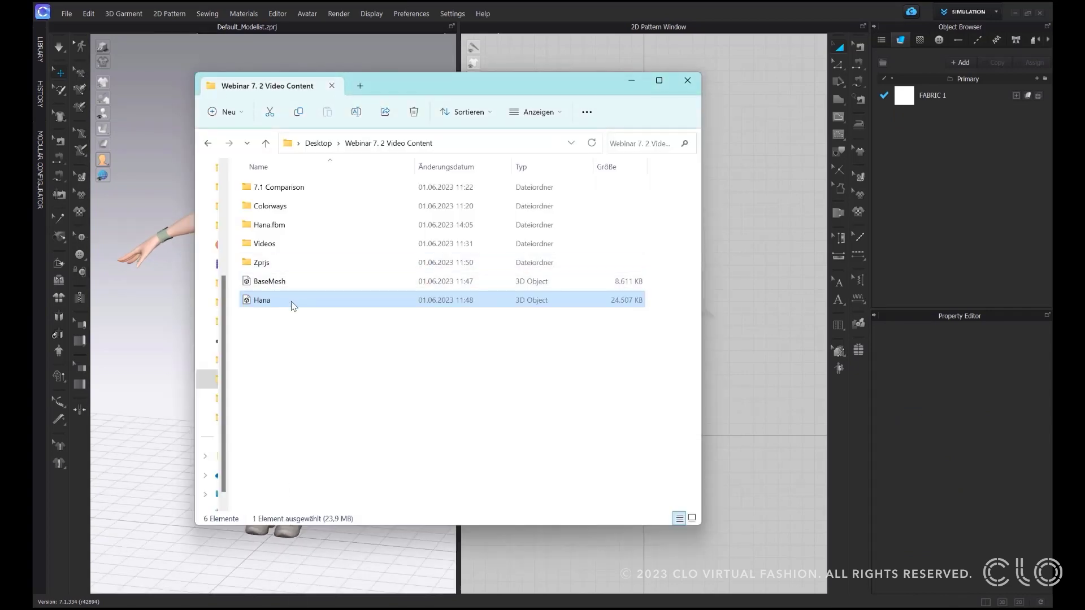
left_click_drag(293, 300, 772, 345)
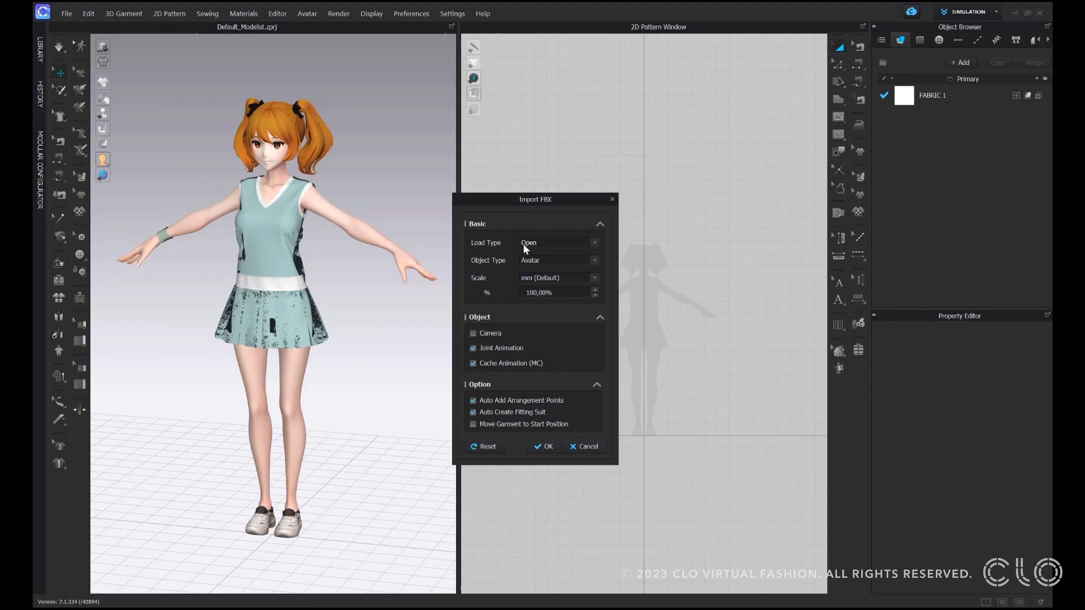
left_click(523, 243)
left_click(531, 264)
left_click(544, 447)
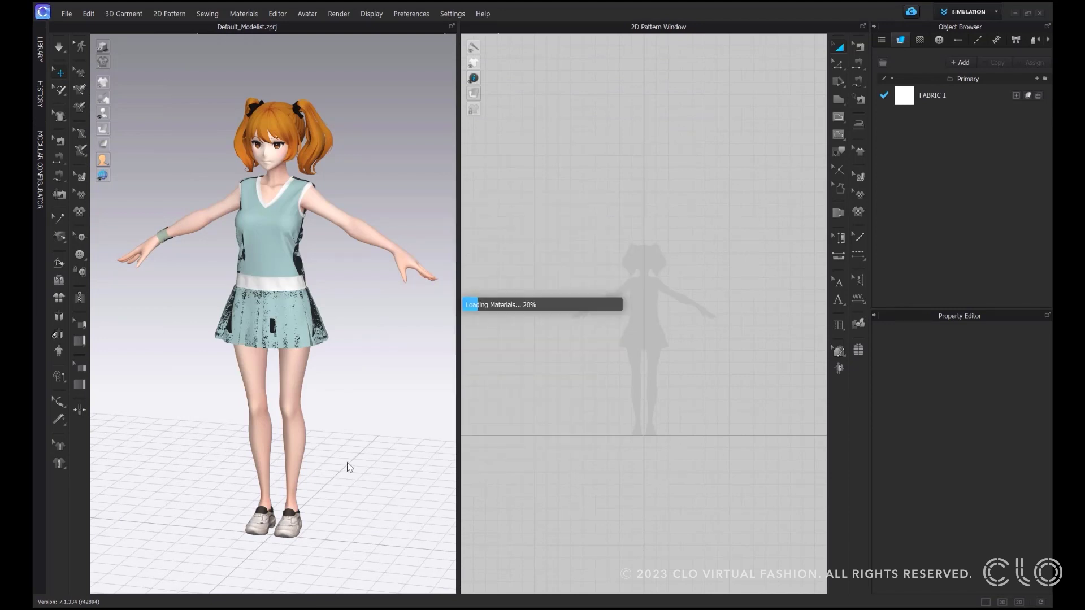
Move the overlapping dress mesh sideways off the Hana avatar and examine the separated dress
left_click(300, 320)
scroll(301, 320, "down", 2)
left_click_drag(305, 317, 356, 319)
right_click_drag(356, 319, 317, 368)
left_click(252, 415)
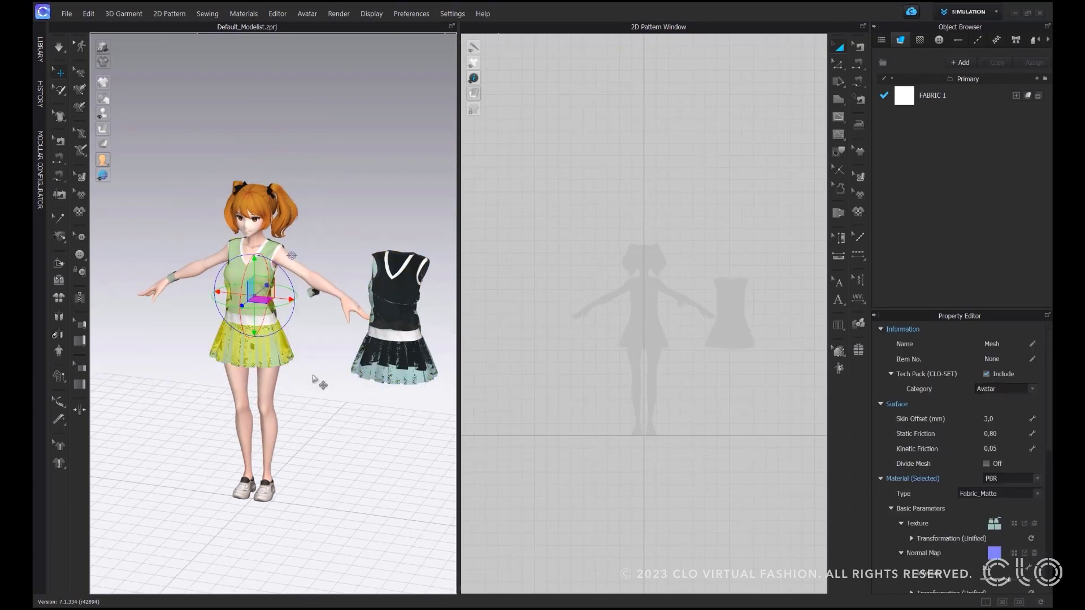
left_click(390, 339)
right_click_drag(390, 339, 411, 340)
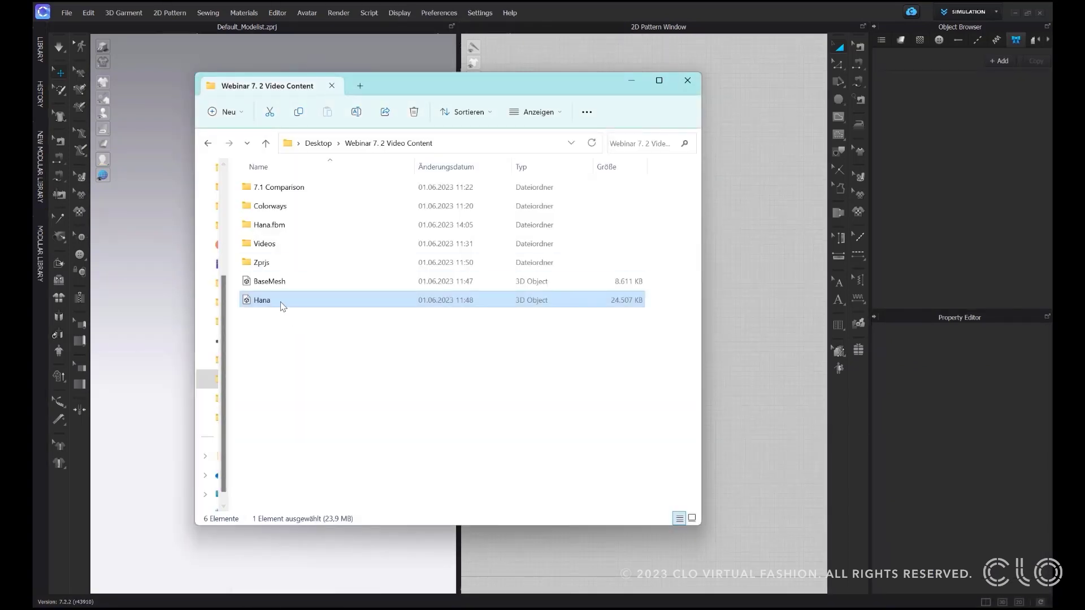
Import the Hana FBX as an avatar and add a second Hana with an X translation of 0.5 m
left_click_drag(282, 306, 755, 249)
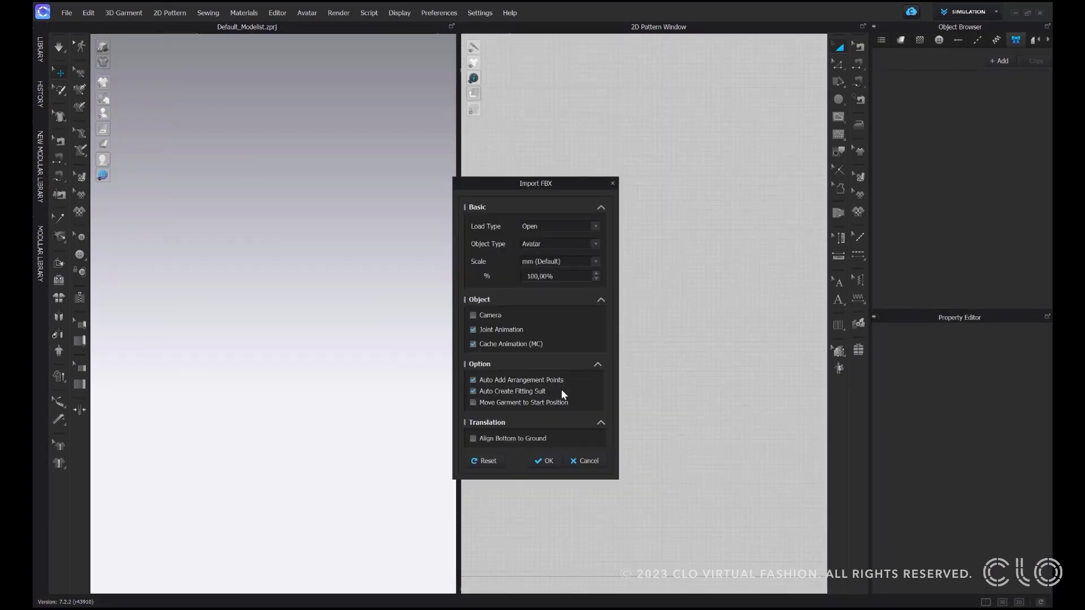
left_click(549, 460)
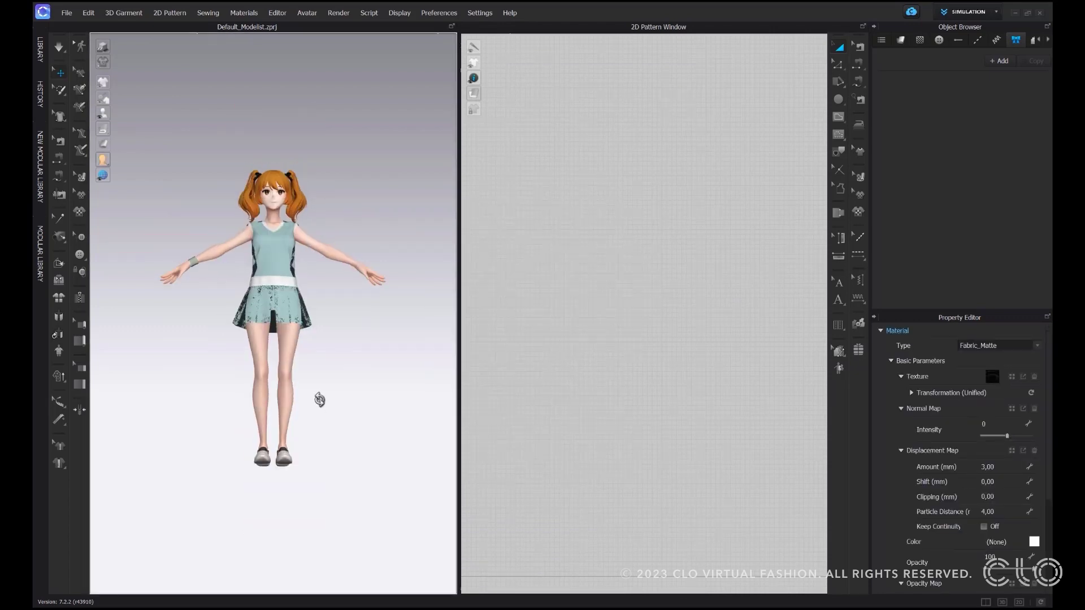
key("alt+Tab")
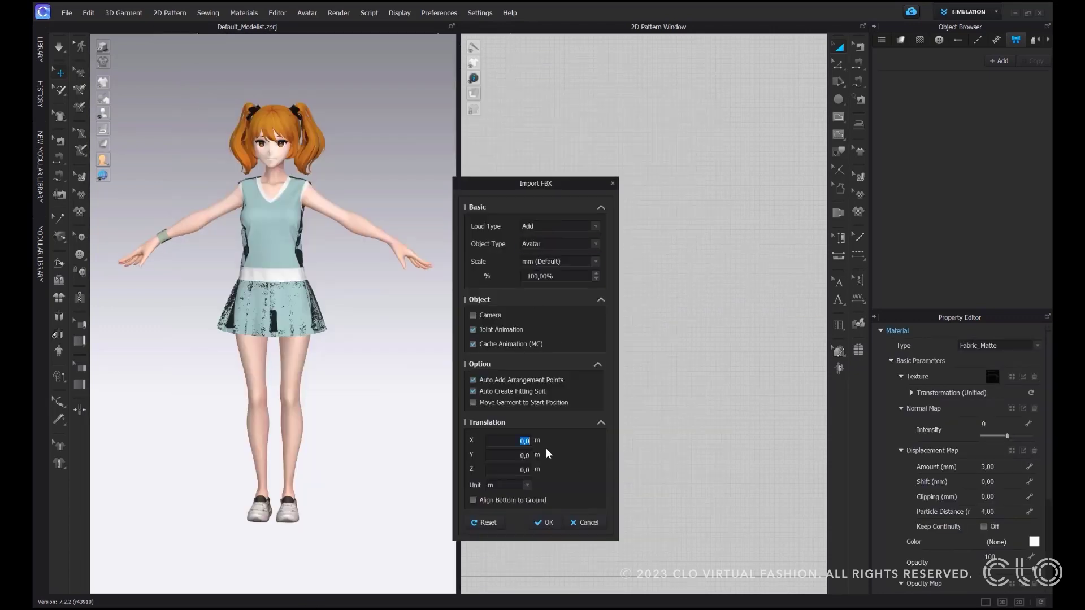
key("Return")
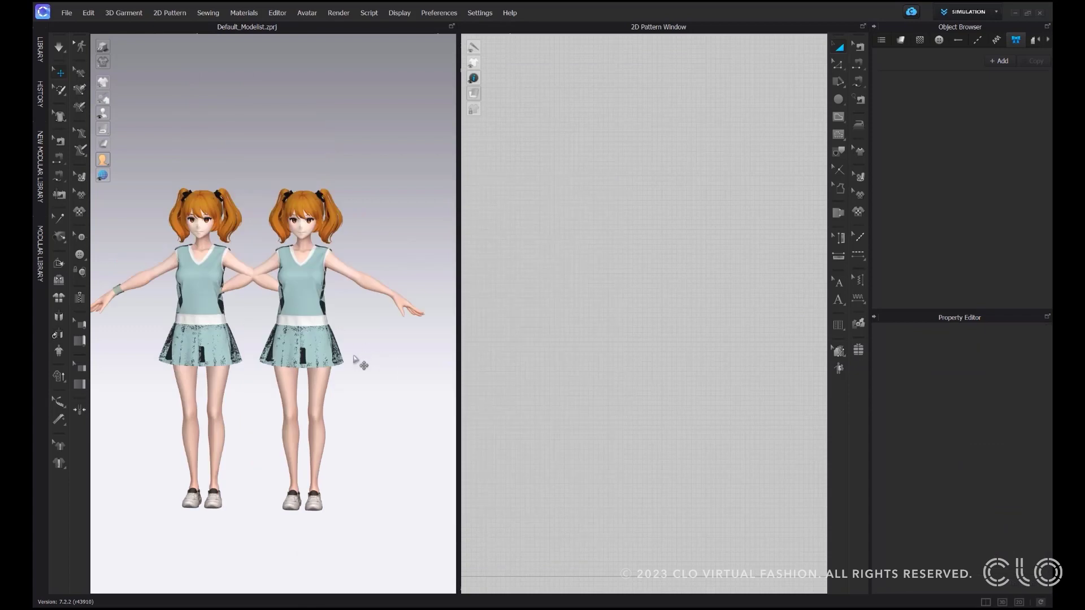
scroll(356, 374, "down", 5)
middle_click_drag(347, 390, 419, 407)
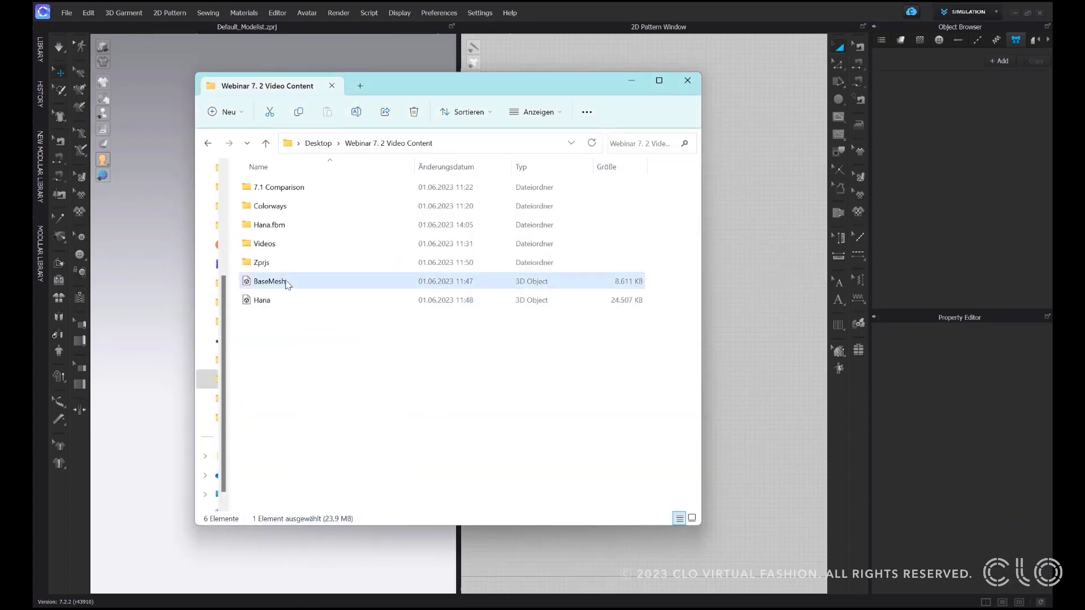
Add the BaseMesh OBJ to the Hana scene as an avatar with load type Add and an X translation of 0.5 m
left_click_drag(265, 286, 763, 327)
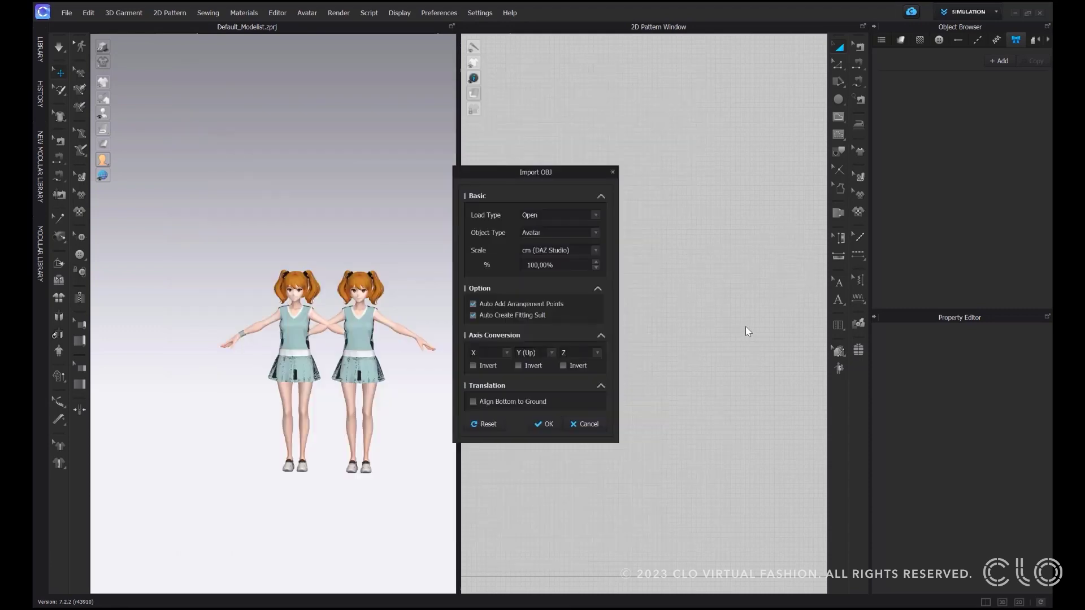
left_click(540, 215)
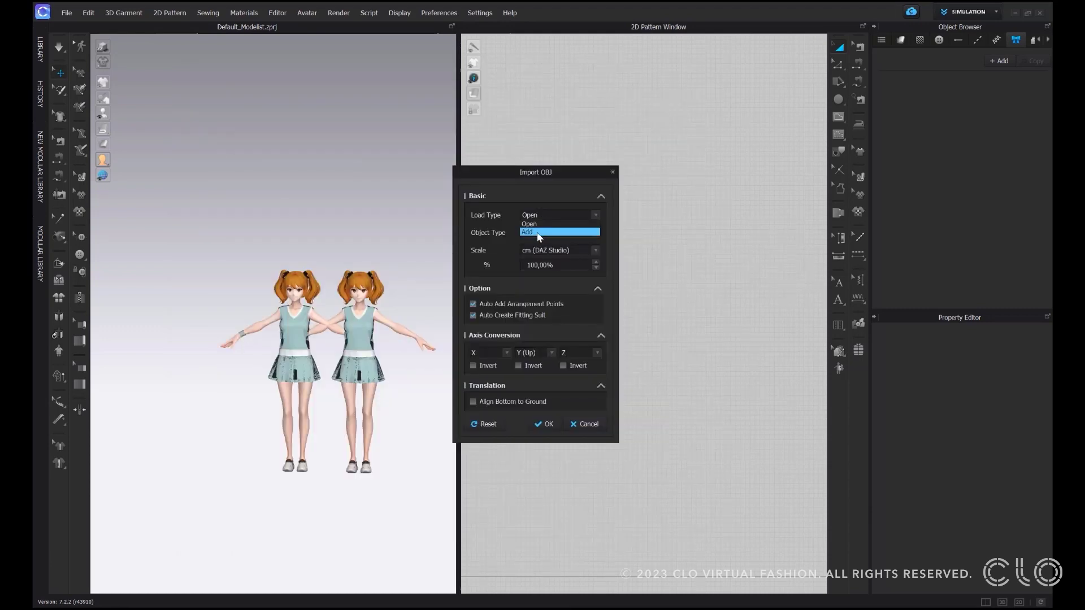
left_click(540, 232)
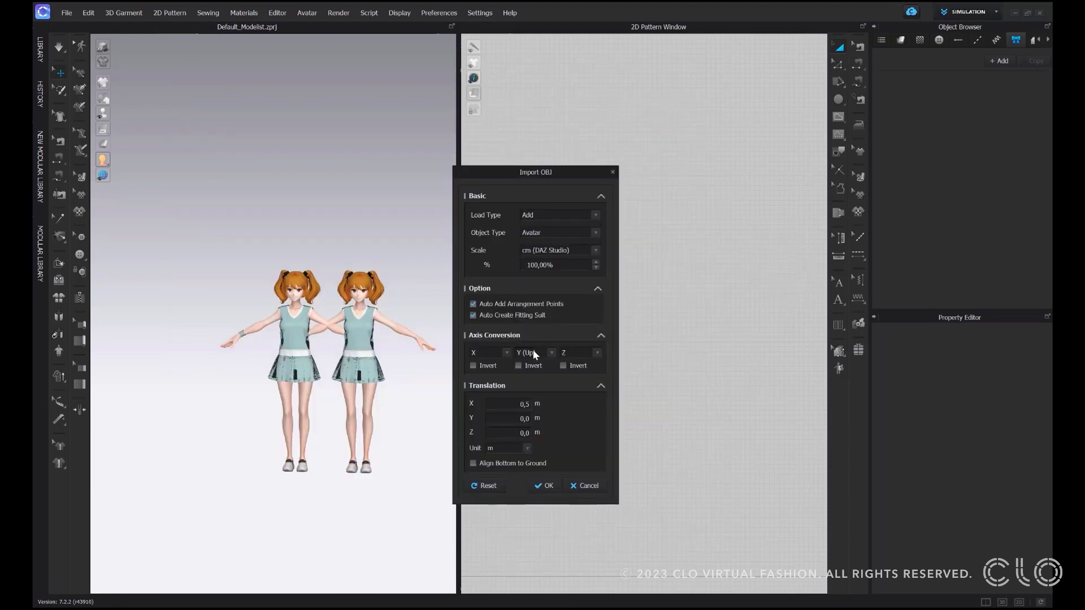
left_click(548, 486)
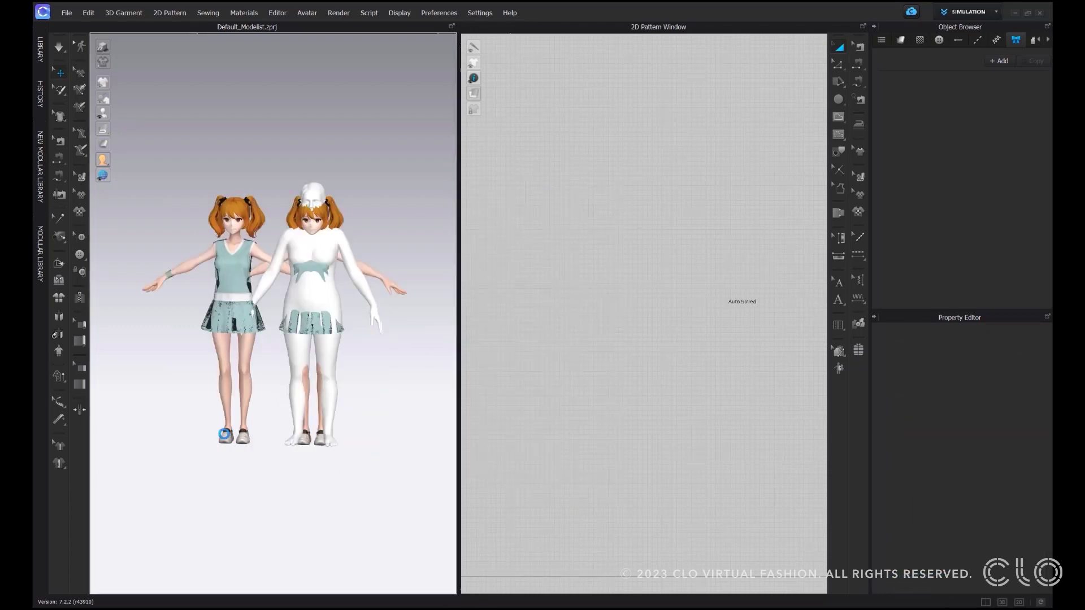
Select the base mesh avatar and move it along X to stand left of the two Hana avatars
left_click(308, 305)
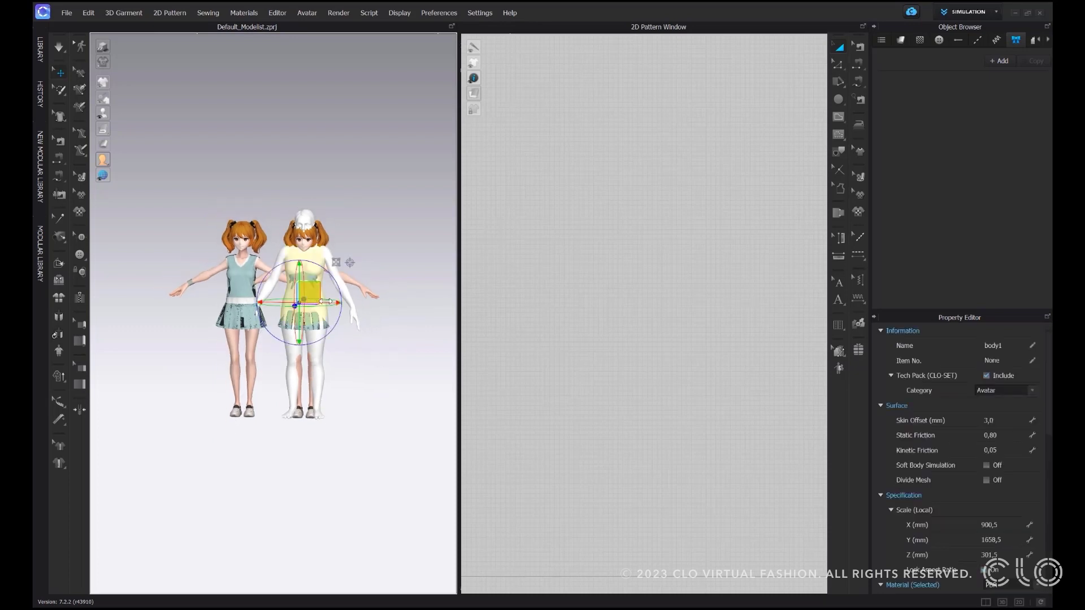
scroll(383, 398, "down", 2)
left_click_drag(355, 364, 172, 365)
mouse_move(278, 423)
right_mouse_down()
mouse_move(282, 459)
mouse_move(230, 436)
mouse_move(245, 415)
mouse_move(292, 410)
right_mouse_up()
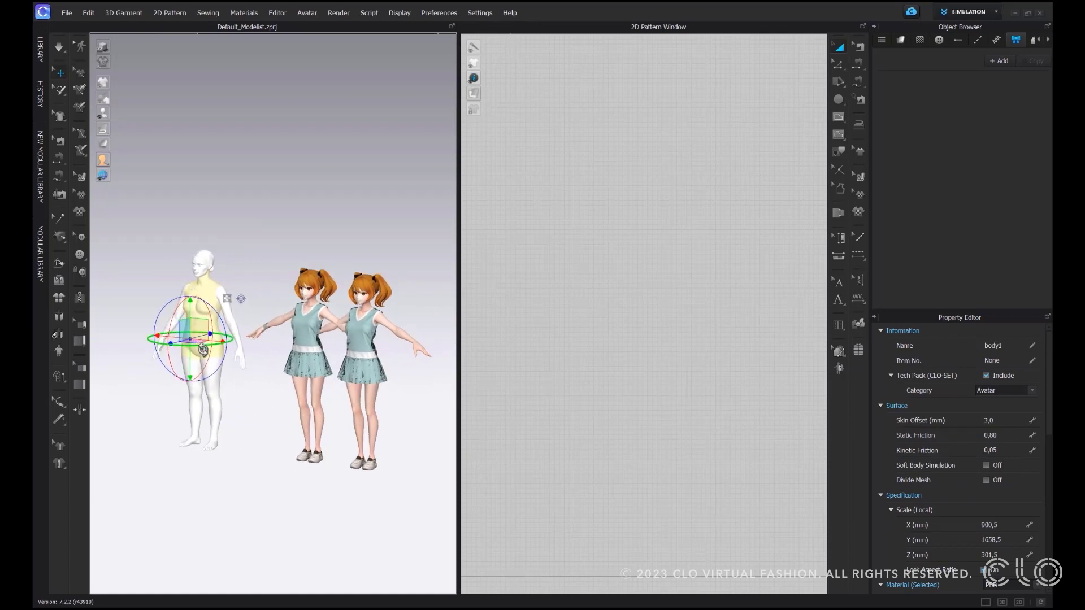
Select the two Hana avatars together with the base mesh and move the selection along the X axis
left_click(301, 353)
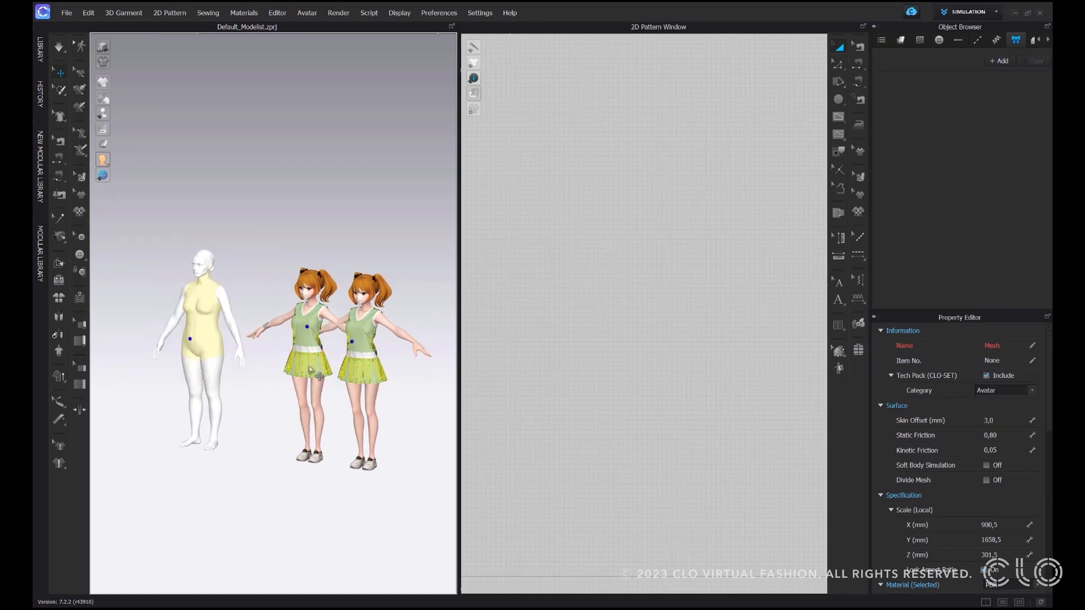
left_click(202, 331)
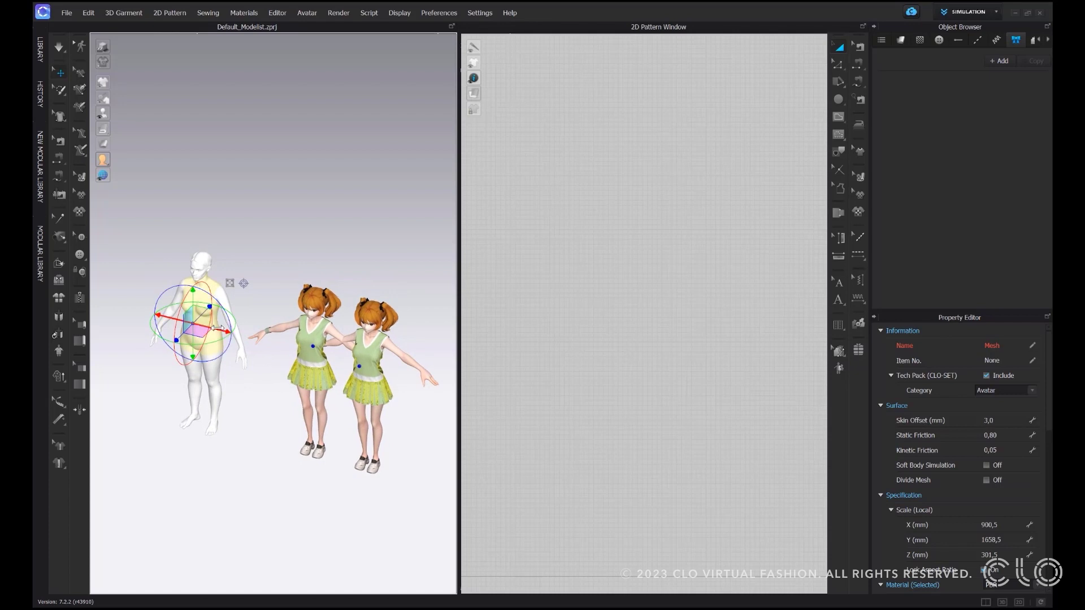
mouse_move(218, 325)
left_mouse_down()
mouse_move(262, 342)
mouse_move(206, 331)
left_mouse_up()
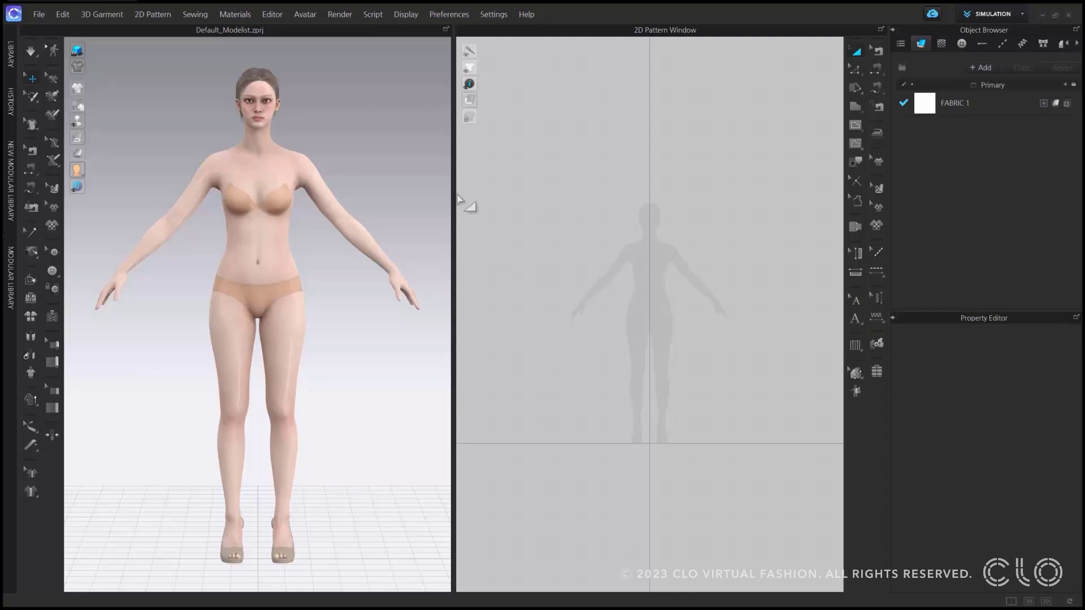
Open the Avatar Editor for the default female avatar and turn on Proportion with Inseam as its measurement
left_click(303, 13)
left_click(331, 87)
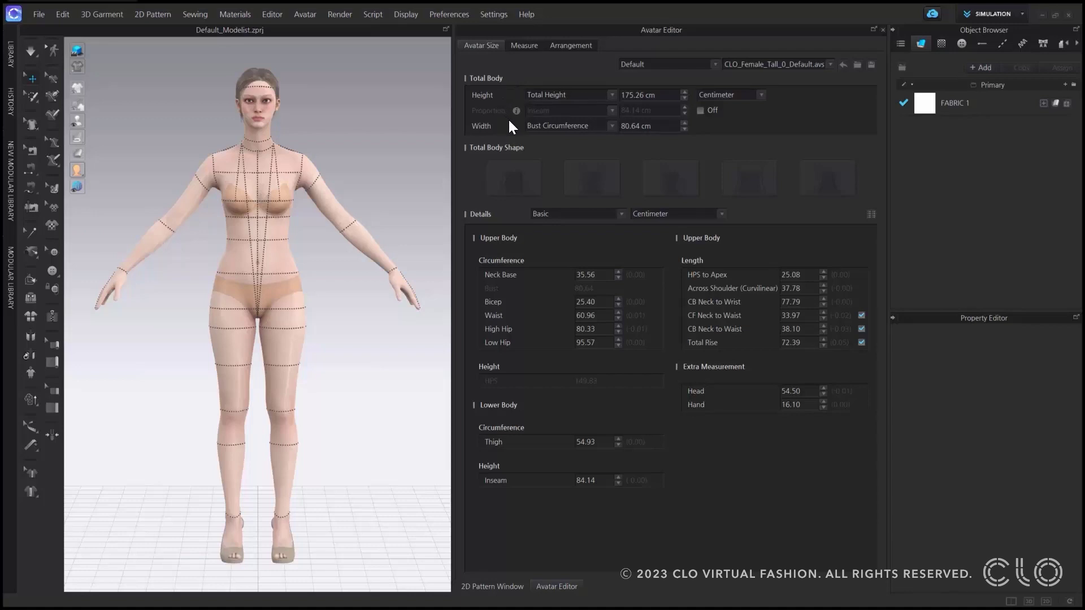
left_click(701, 110)
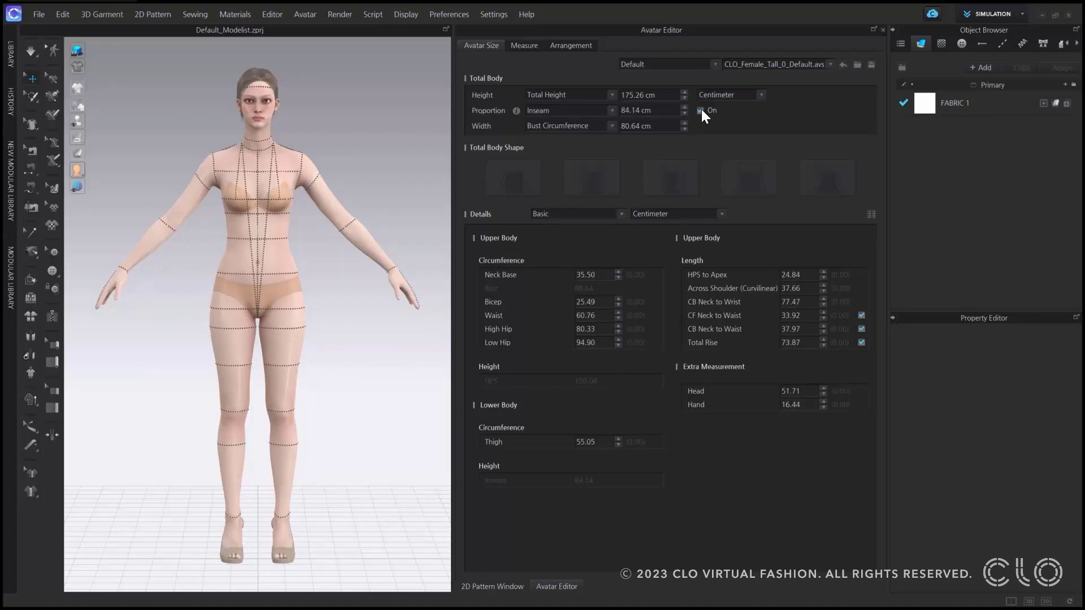
left_click(612, 110)
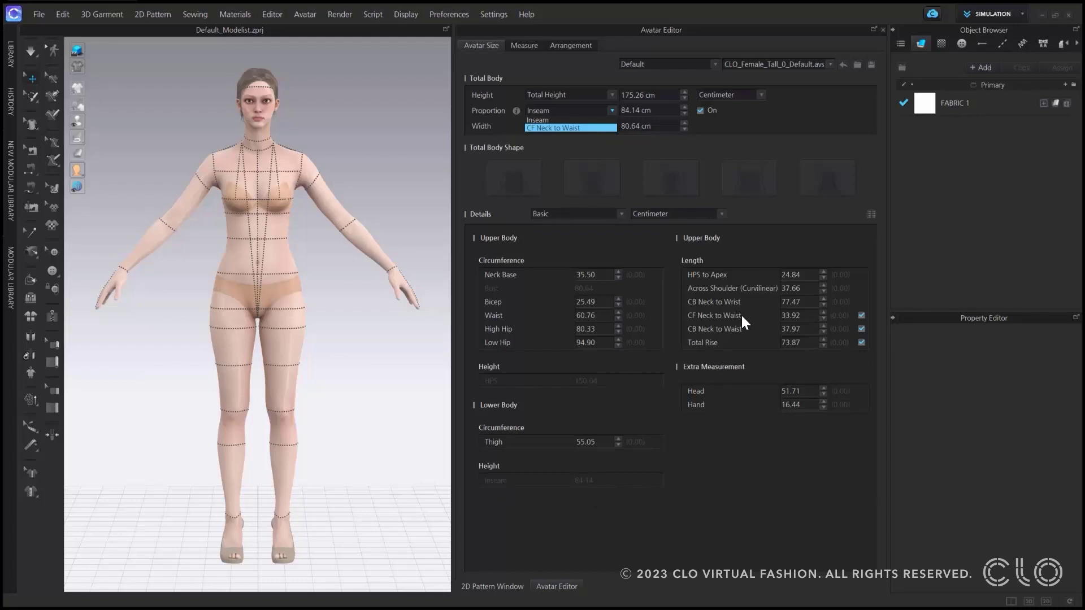
left_click(570, 120)
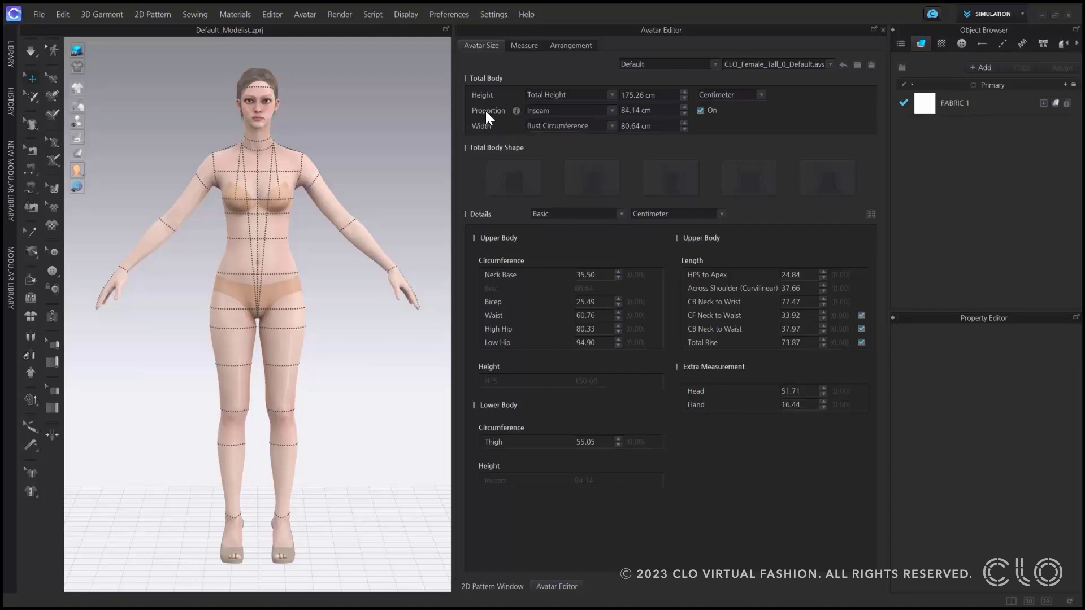
mouse_move(517, 111)
Try CF Neck to Waist as the Proportion measurement and switch it back to Inseam
left_click(610, 110)
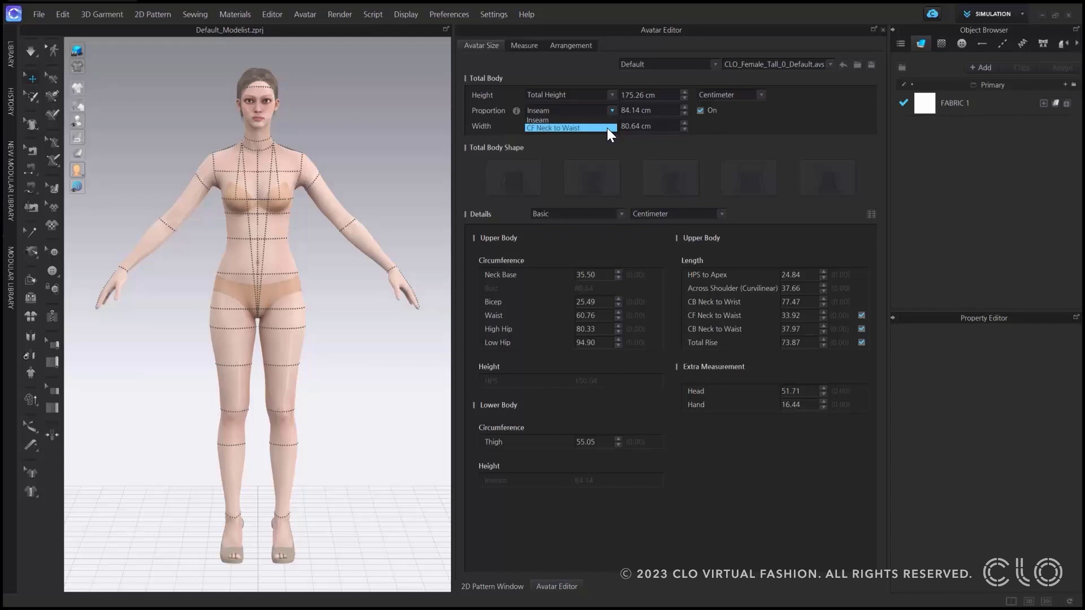
left_click(557, 128)
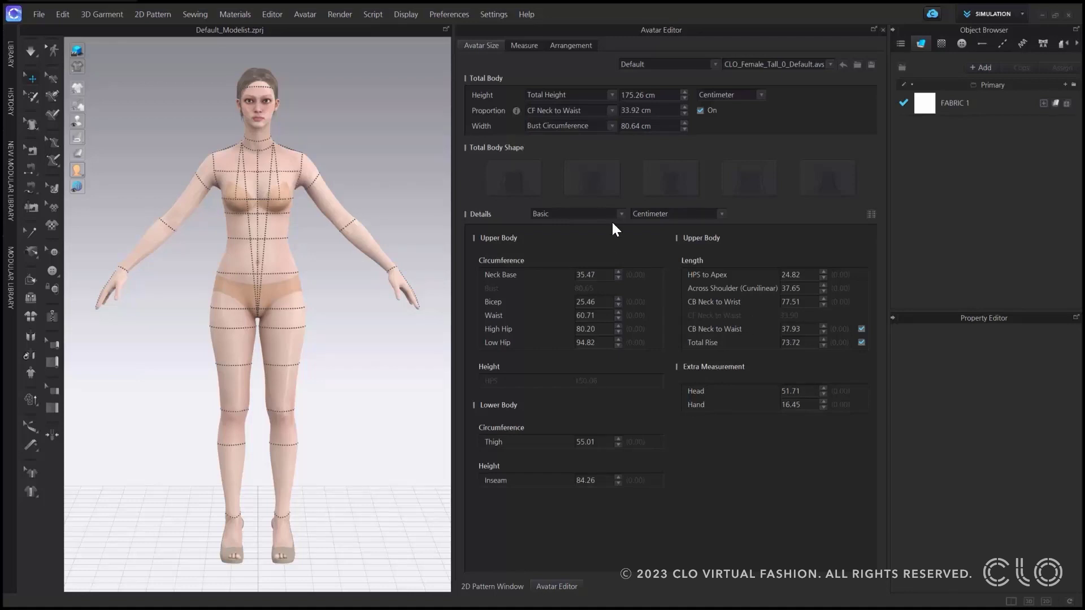
left_click(580, 110)
left_click(572, 120)
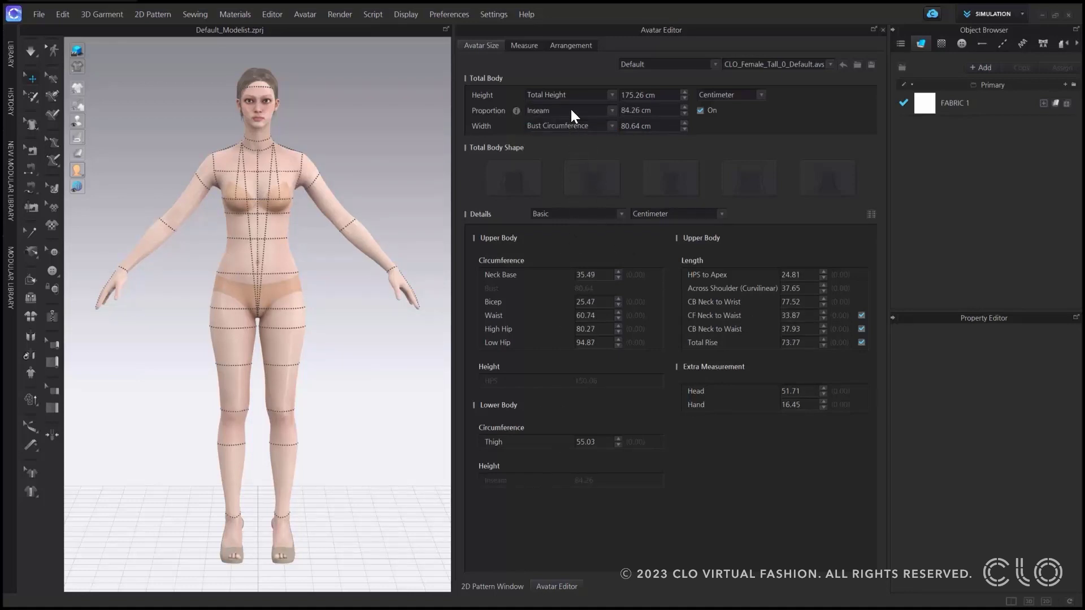
Set the avatar's Inseam proportion to 86 cm
left_click(658, 111)
type("86")
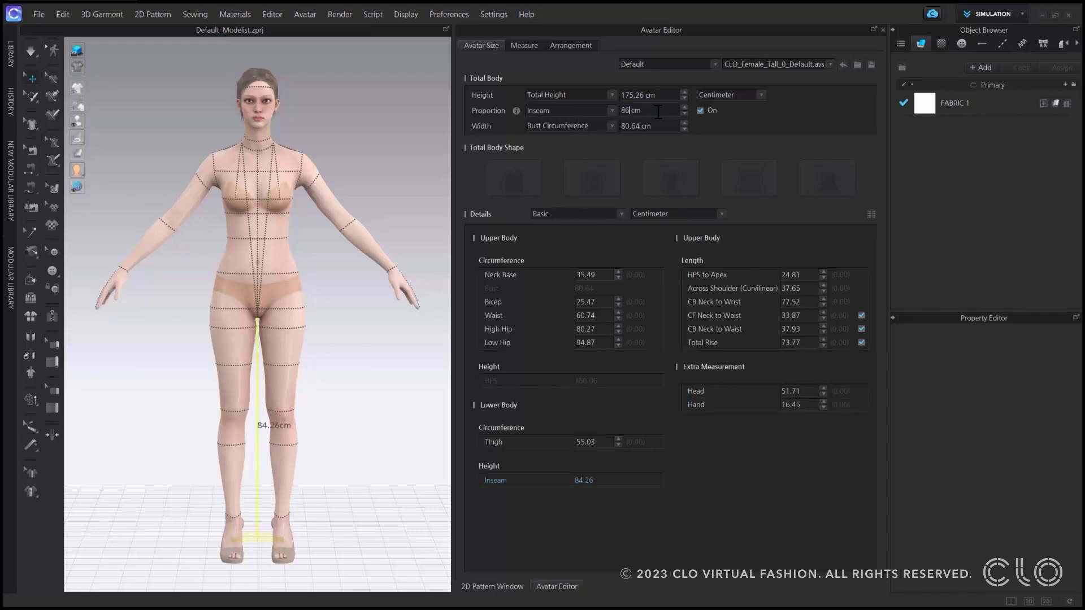
key("Return")
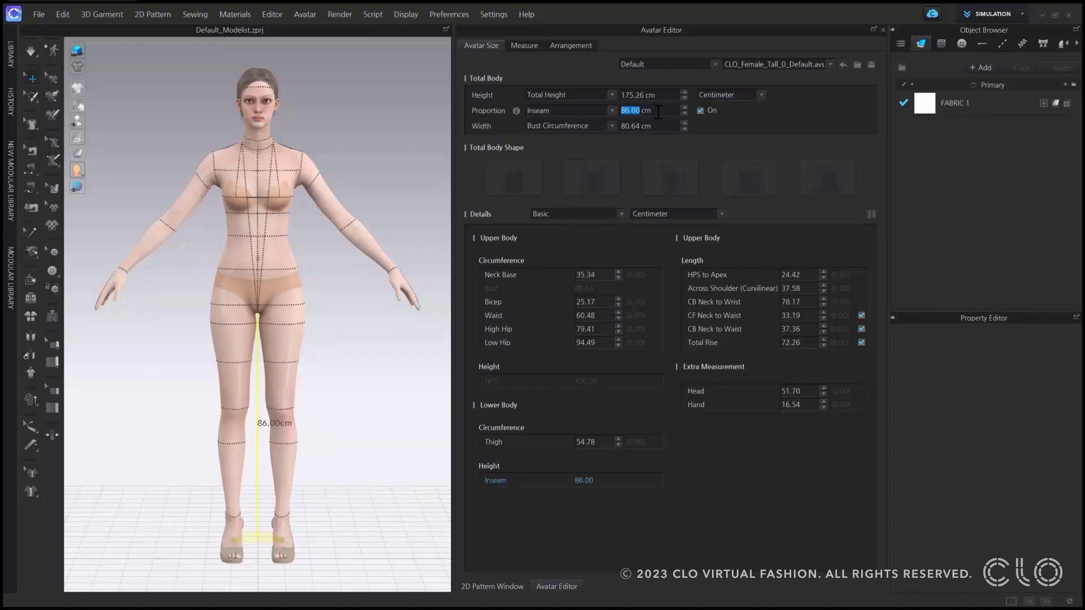
Turn off Proportion and try total heights of 180 cm and 185 cm before setting the height to 170 cm
left_click(701, 110)
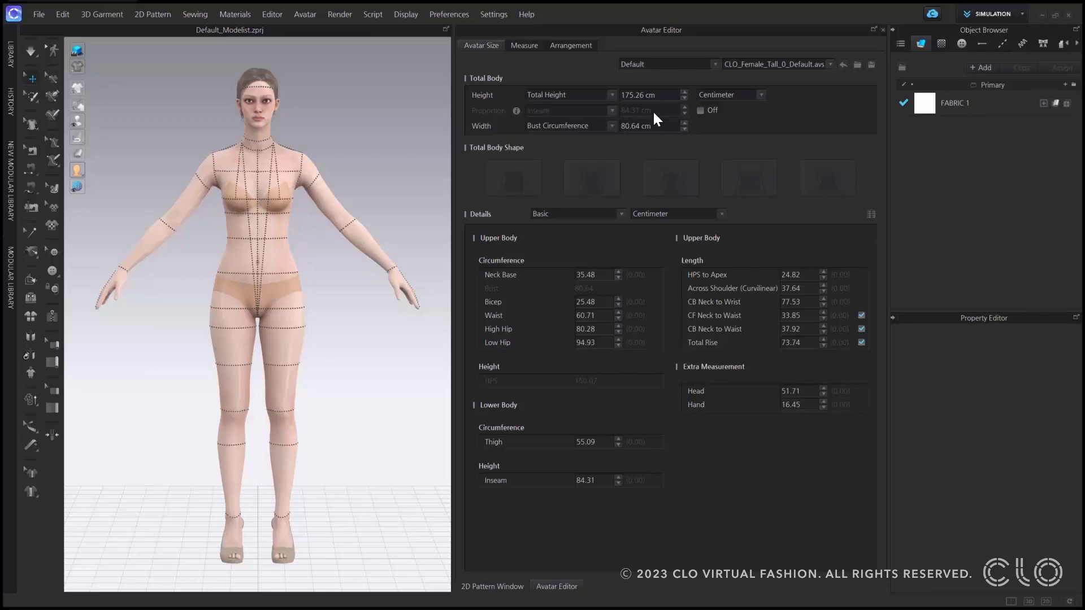
left_click(664, 97)
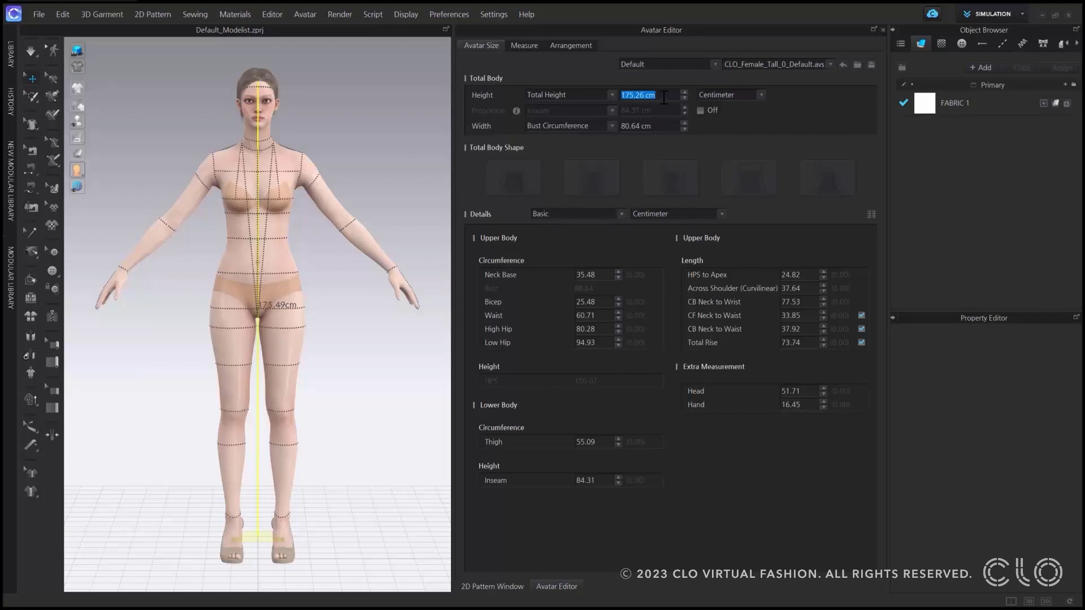
type("180")
key("Return")
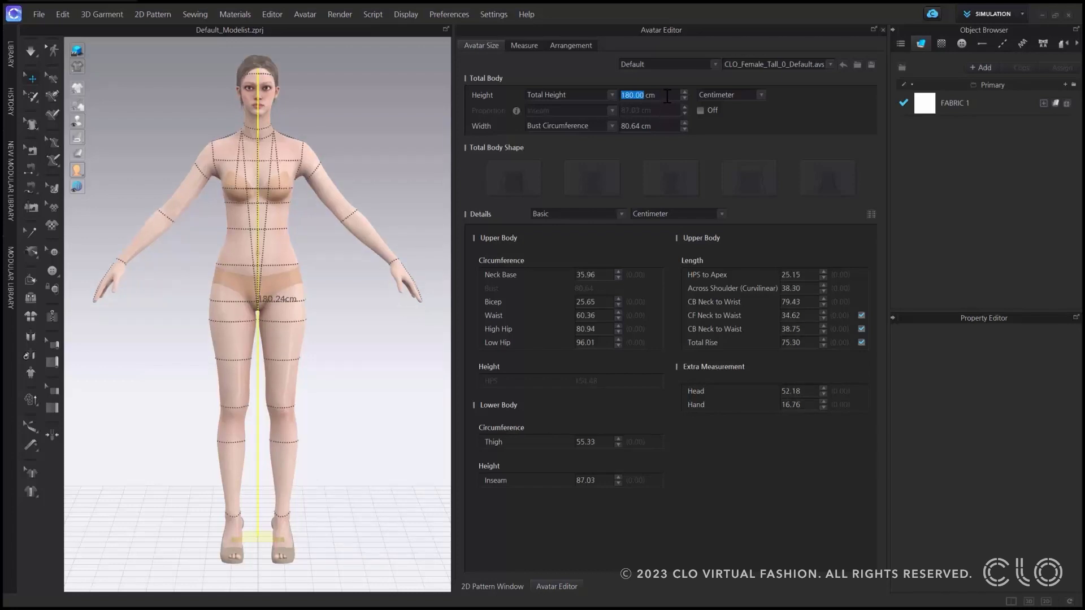
type("185")
key("Return")
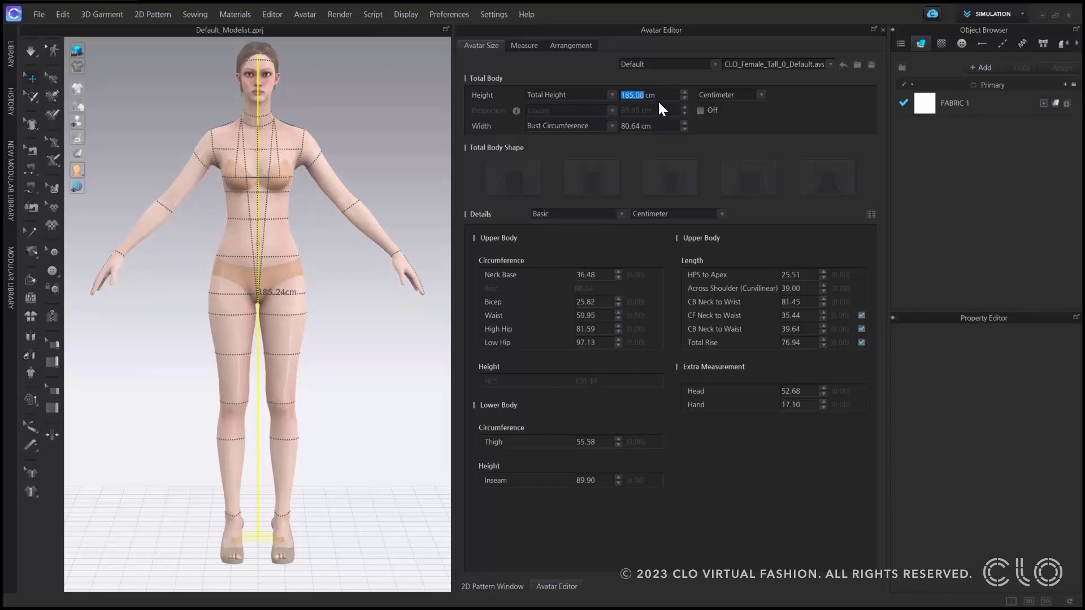
type("170")
key("Return")
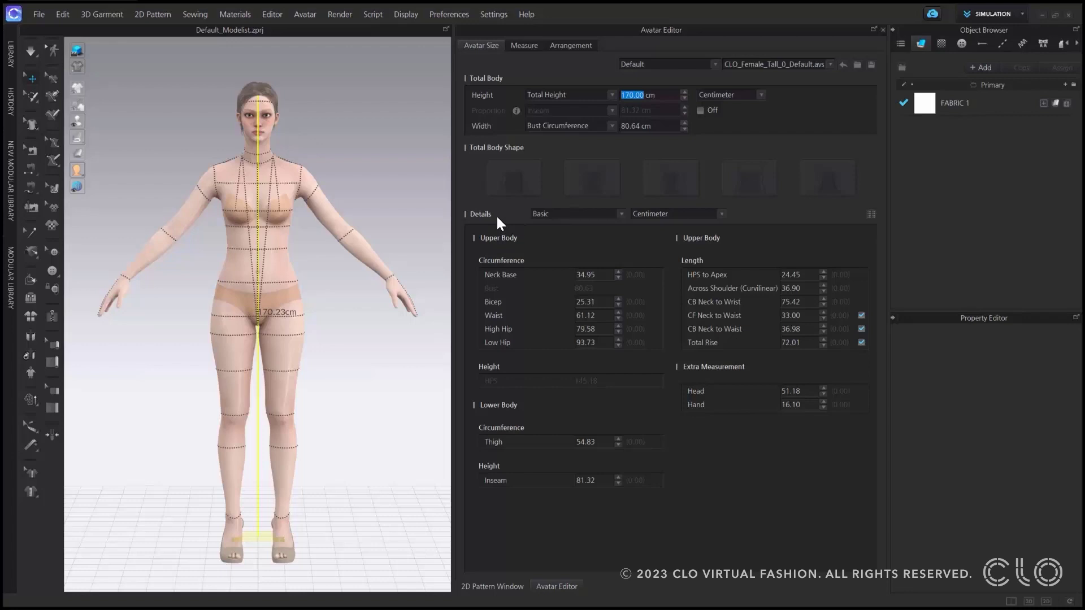
Compare the Advanced (Human Body) and Advanced (Dressform) detail measurement sets and return to Basic
left_click(600, 220)
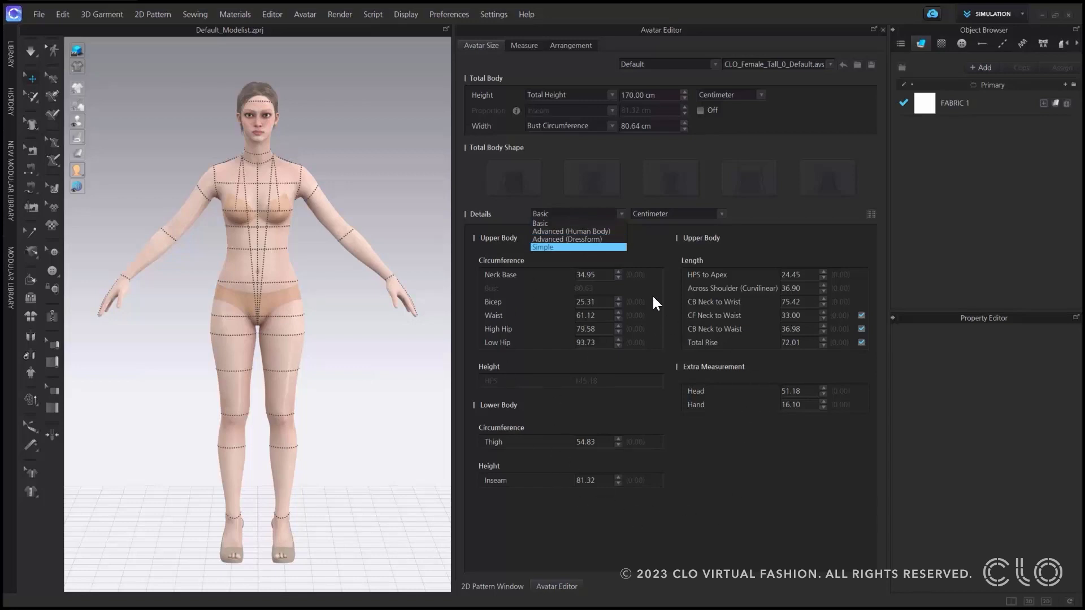
left_click(596, 230)
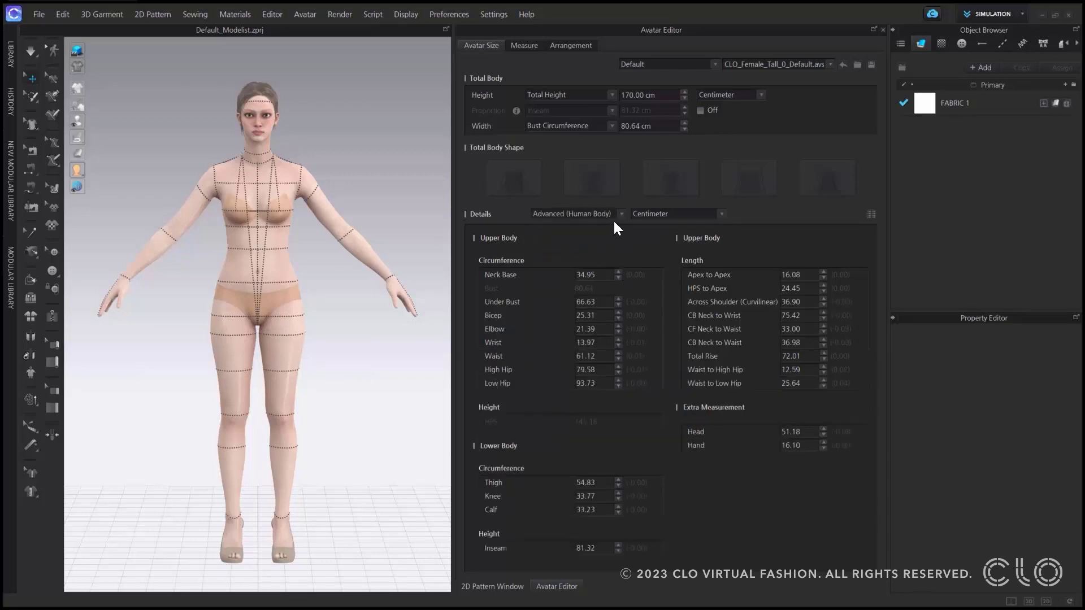
left_click(619, 215)
left_click(600, 240)
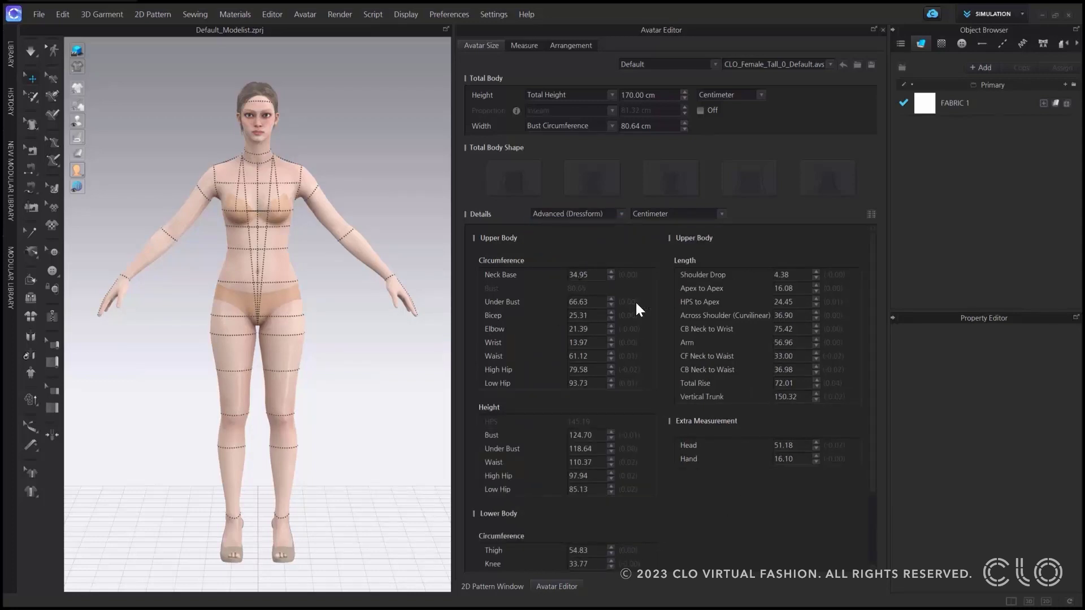
left_click(615, 212)
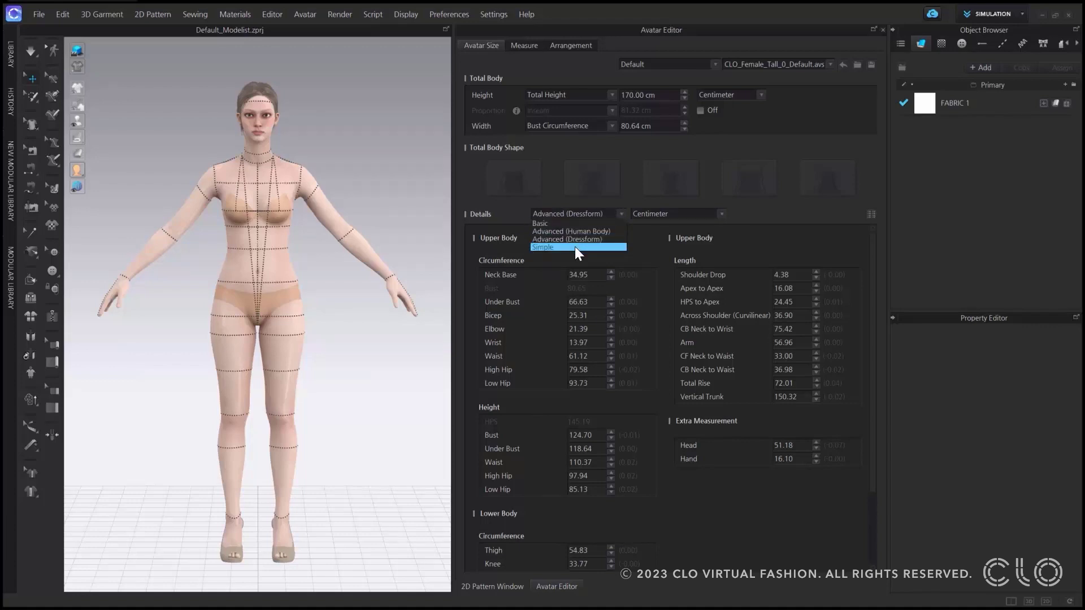
left_click(577, 223)
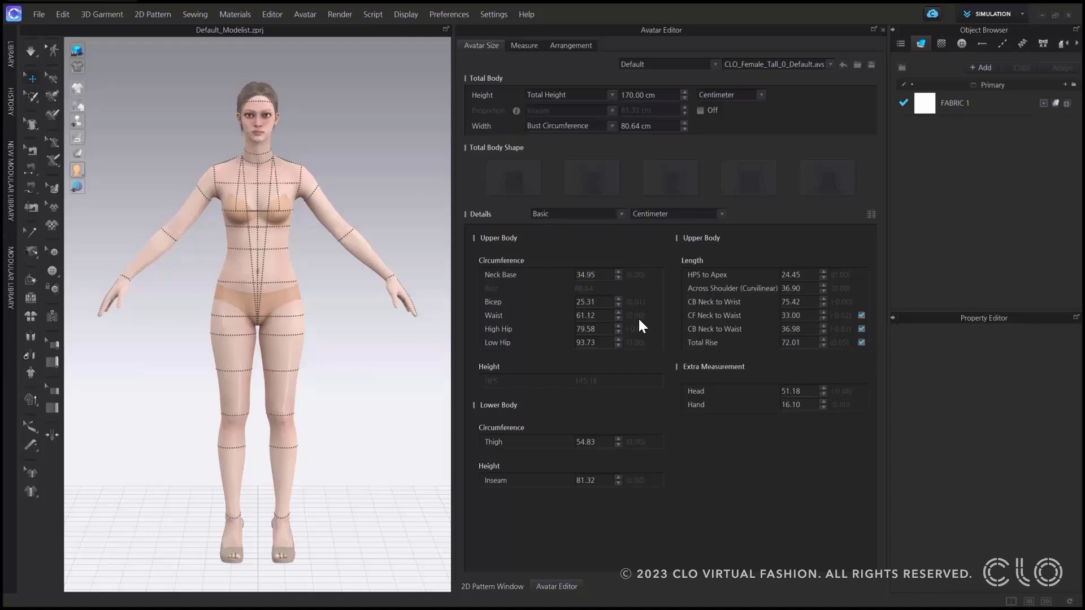
Set the avatar's Neck Base circumference to 35 cm and its Bicep circumference to 28 cm
left_click(600, 275)
type("35")
key("Return")
left_click(602, 303)
type("28")
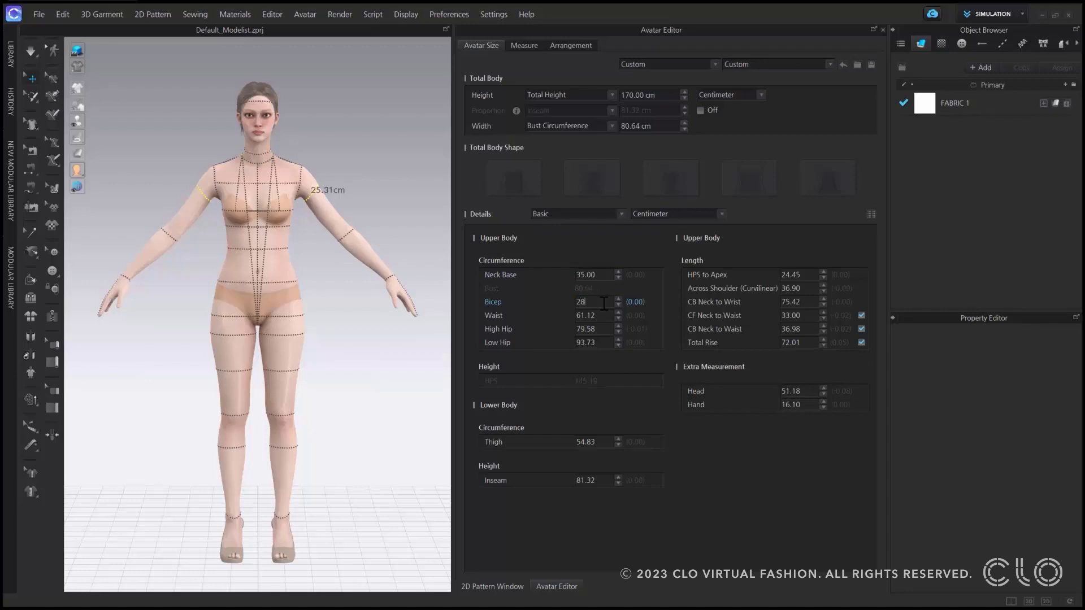
key("Return")
Set the avatar's Waist circumference to 58 cm and its High Hip circumference to 75 cm
left_click(602, 316)
type("58")
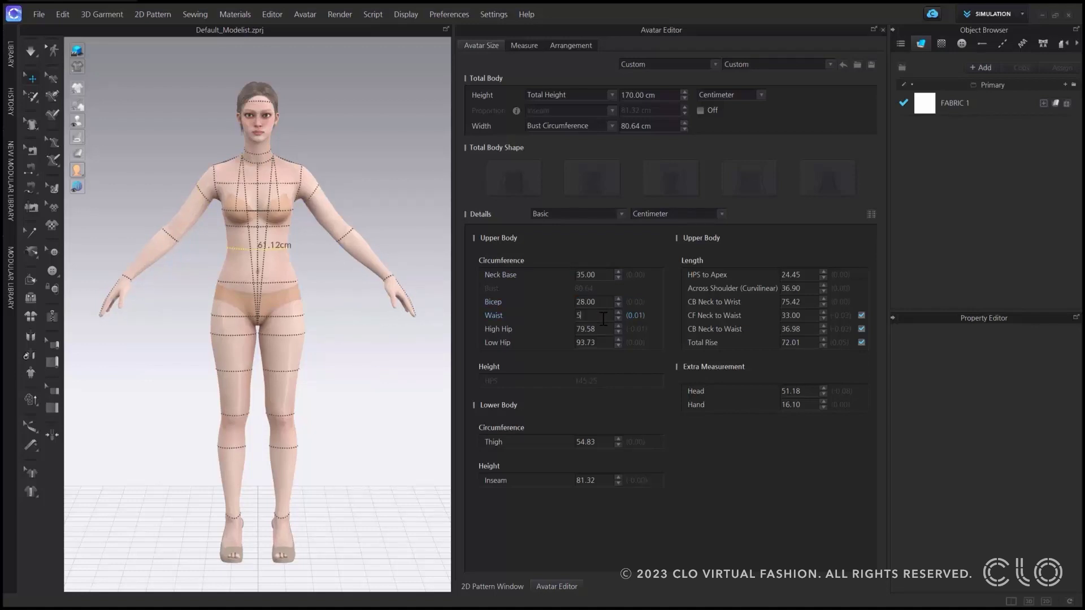
key("Return")
left_click(598, 328)
type("75")
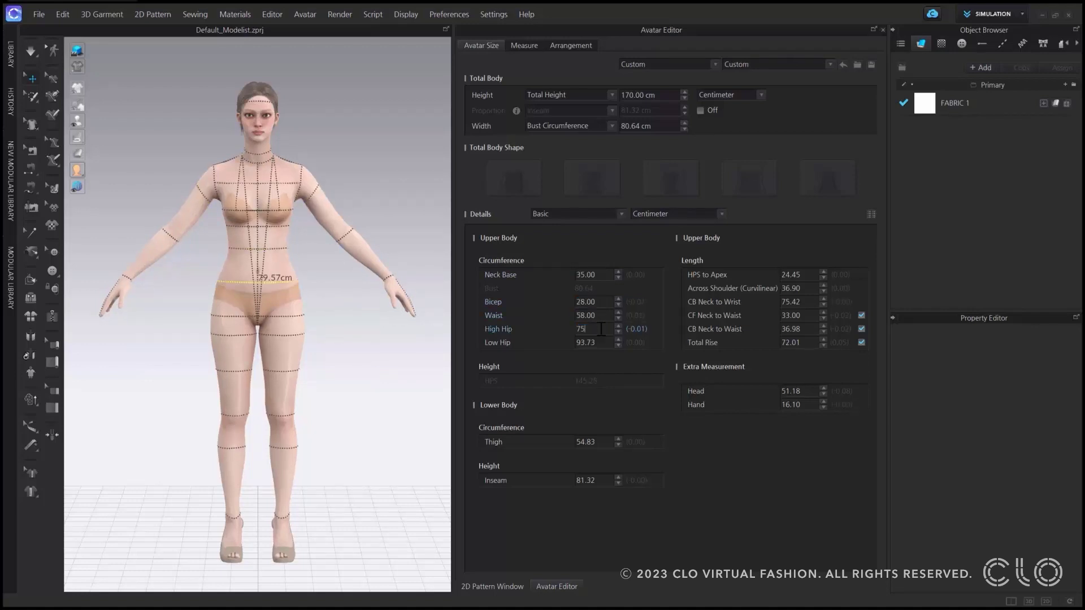
key("Return")
left_click(605, 343)
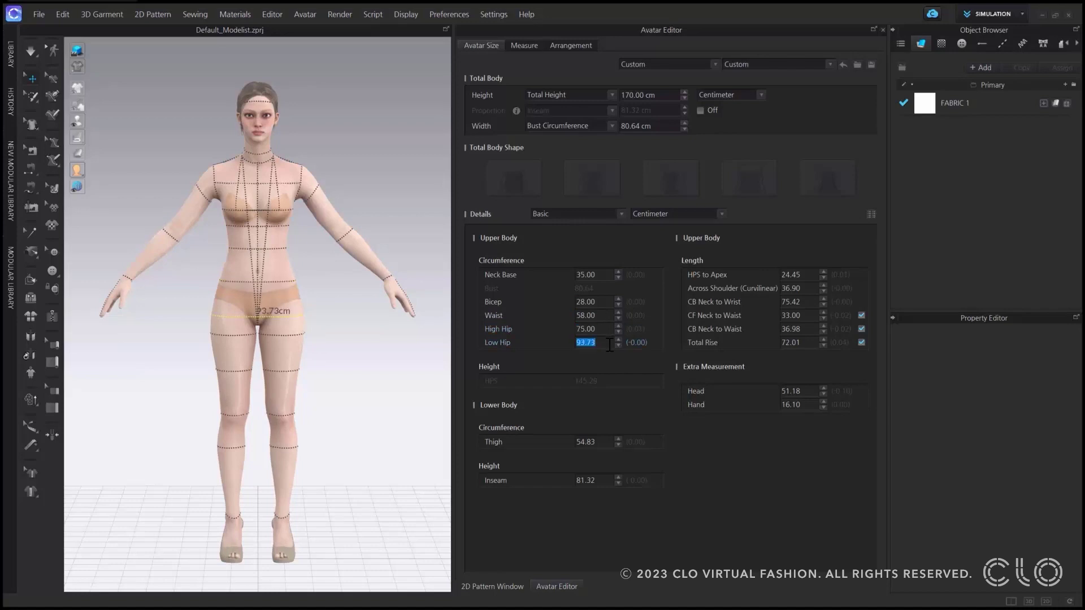
Set the CF Neck to Waist length to 35 cm and disable that measurement's control
left_click(751, 317)
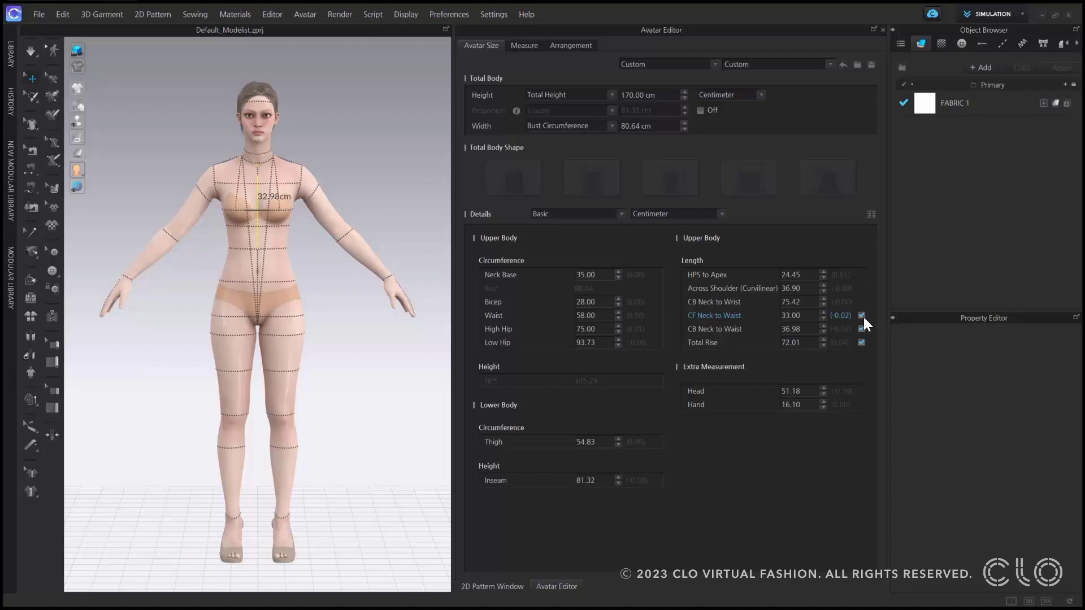
left_click(808, 315)
type("35")
key("Return")
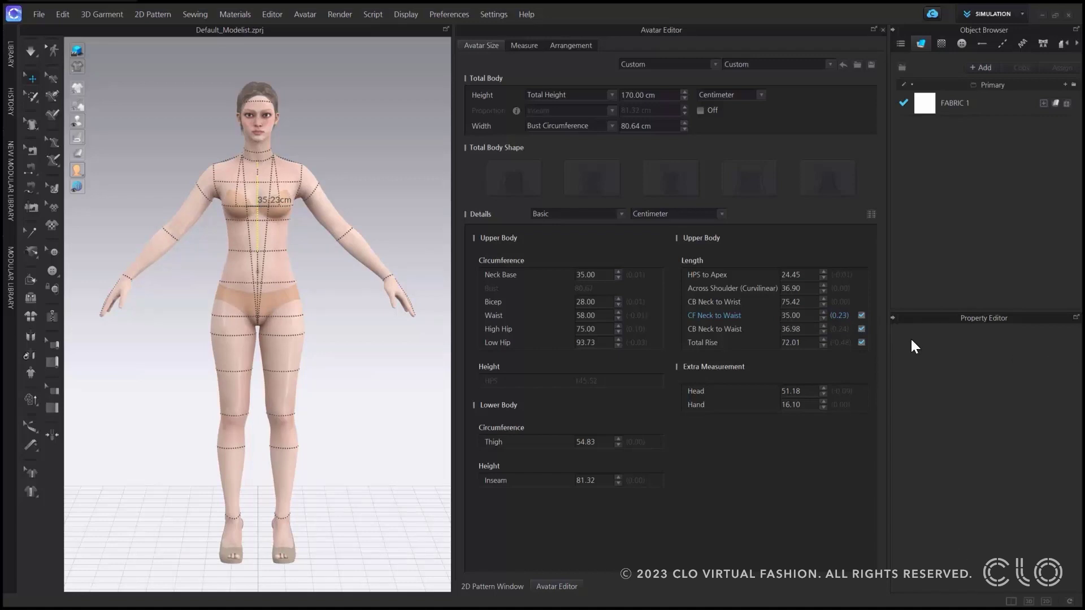
left_click(861, 314)
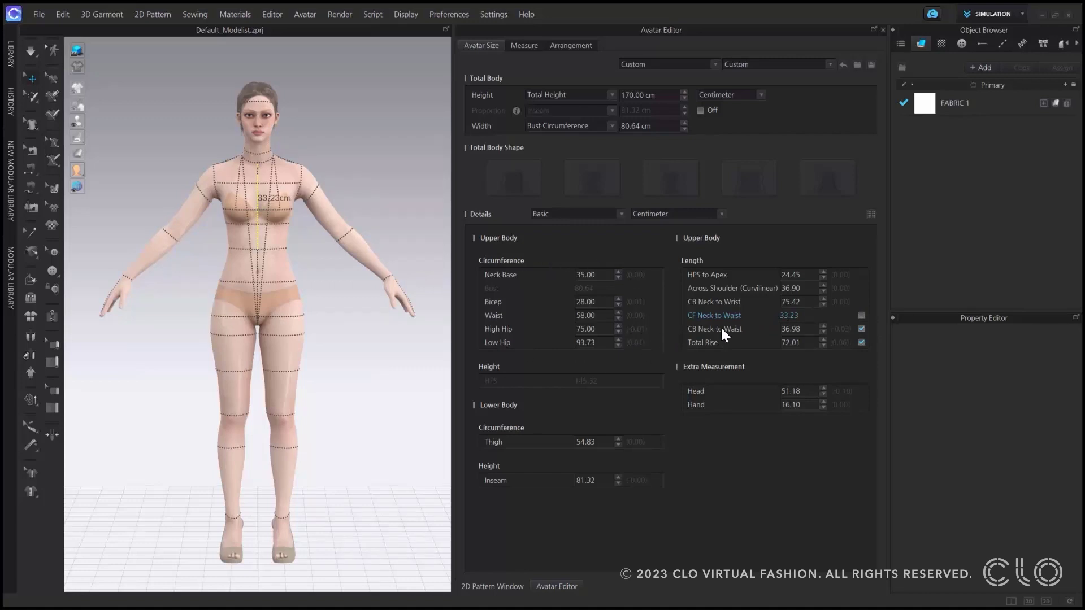
Set the CB Neck to Wrist length to 72 cm and the Across Shoulder (Curvilinear) length to 35 cm
double_click(806, 301)
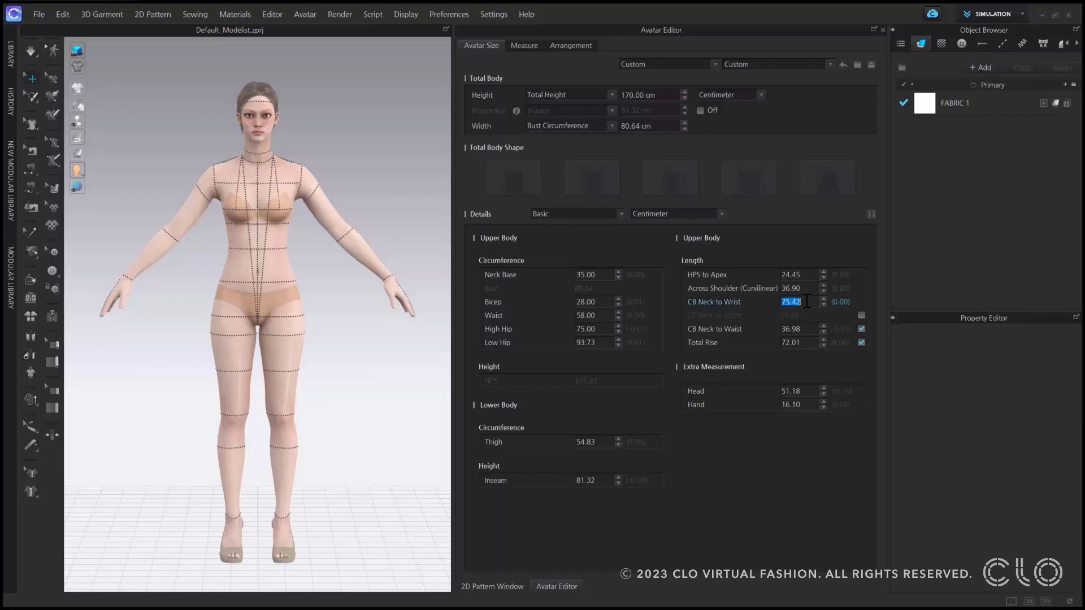
type("72")
key("Return")
double_click(808, 289)
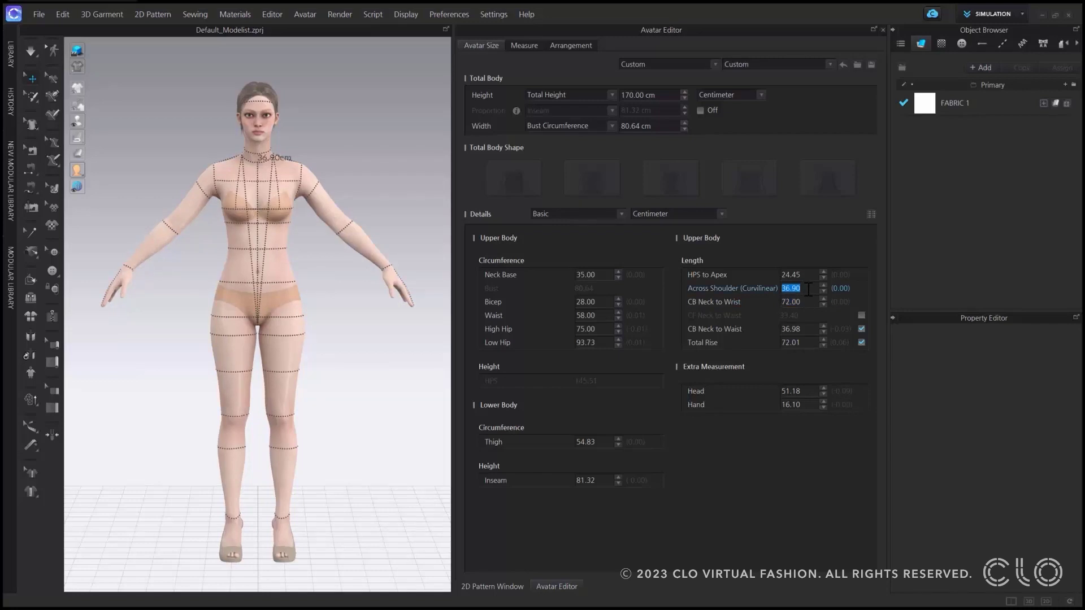
type("35")
key("Return")
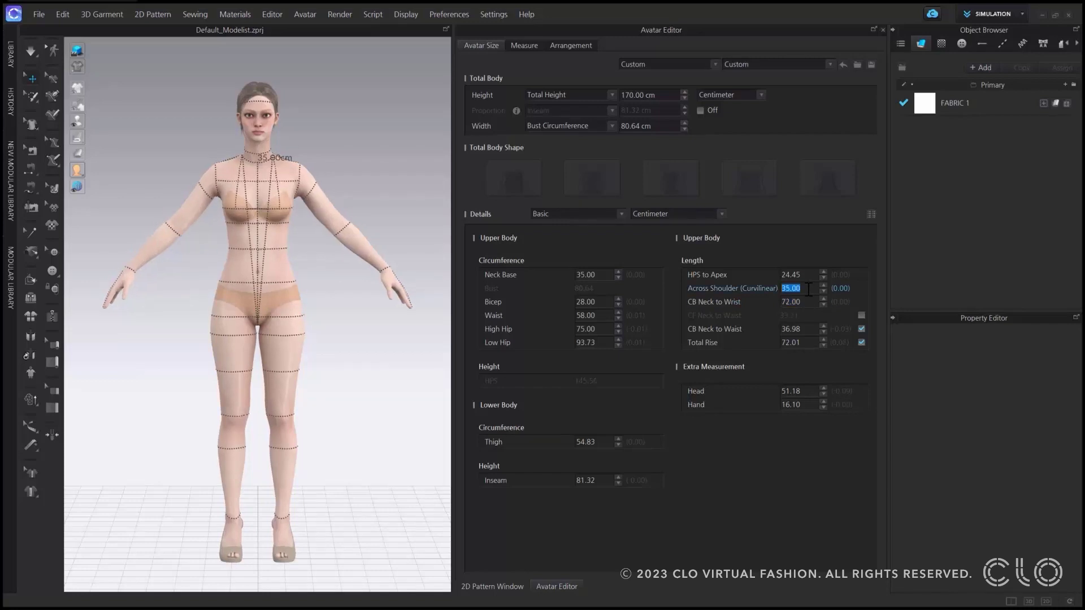
Set the CB Neck to Waist length to 35 cm and check its effect on the disabled CF Neck to Waist measurement
left_click(805, 316)
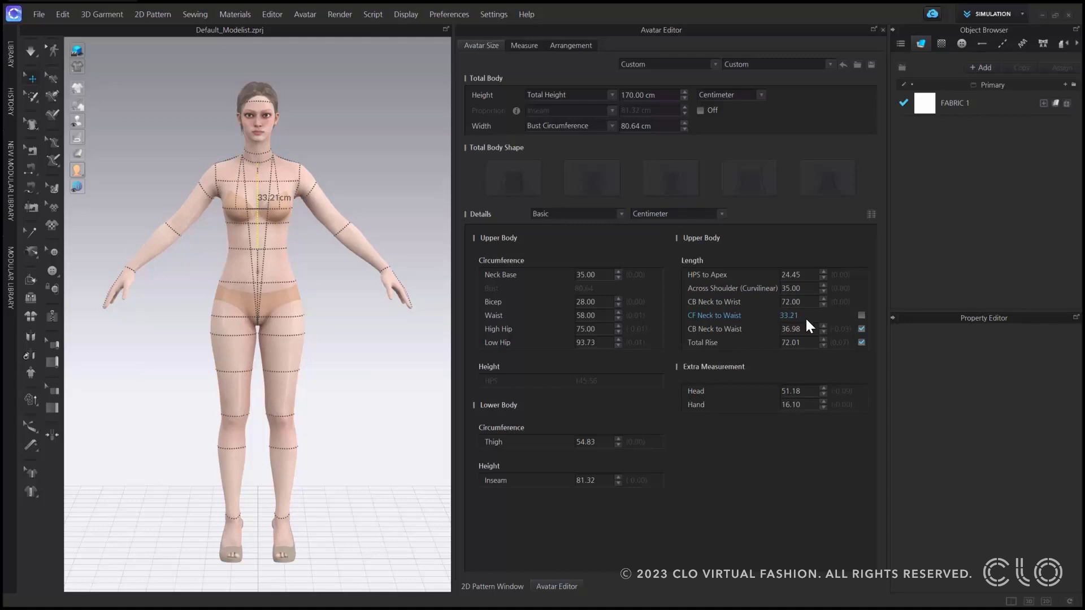
double_click(809, 329)
type("35")
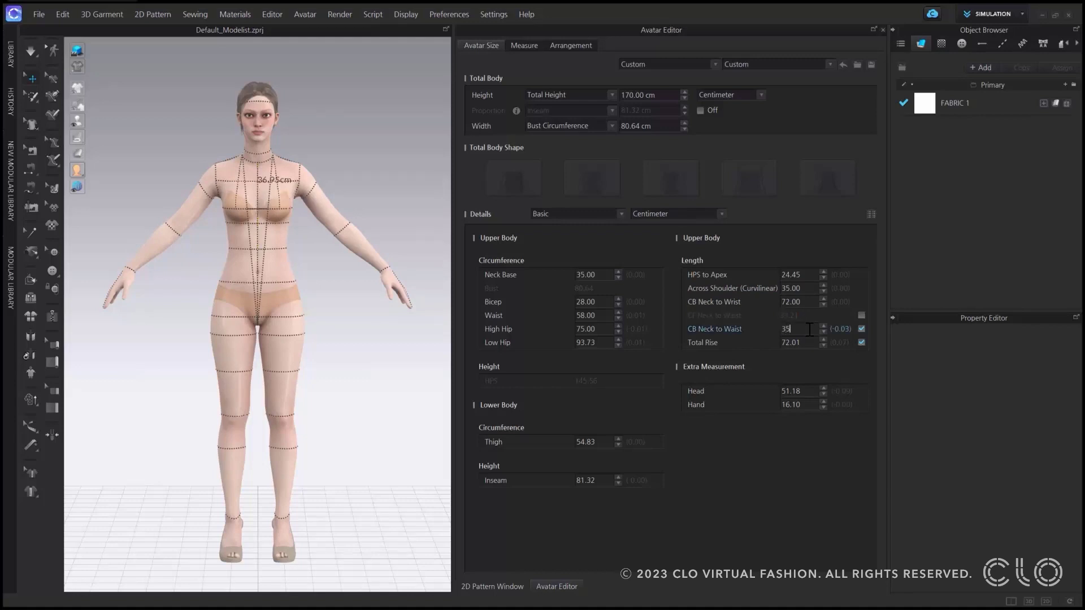
key("Return")
left_click(809, 315)
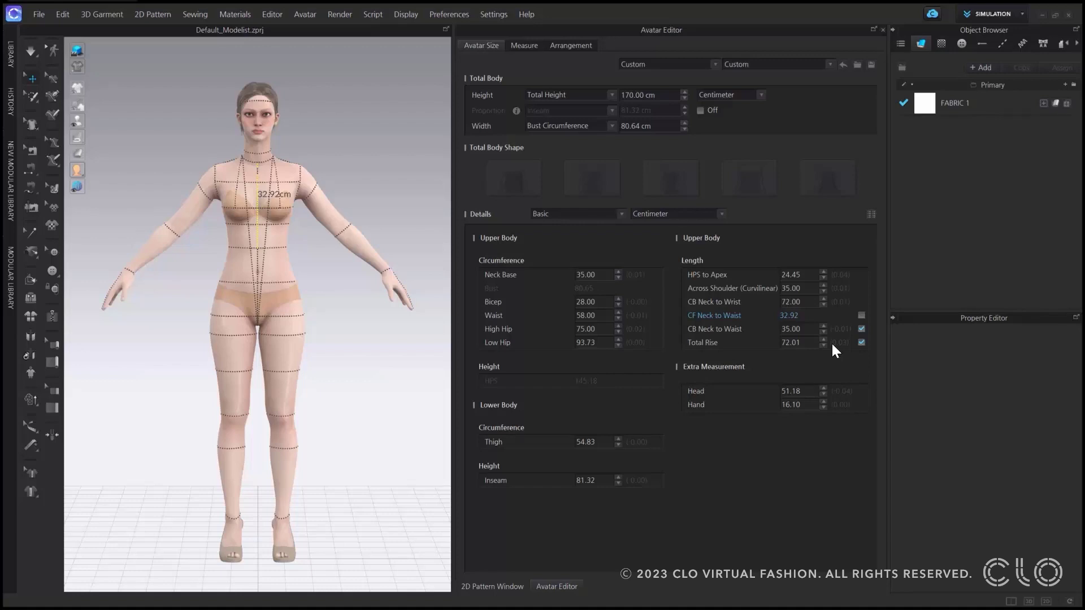
Disable the CB Neck to Waist measurement's control and set Total Rise to 75 cm
left_click(862, 329)
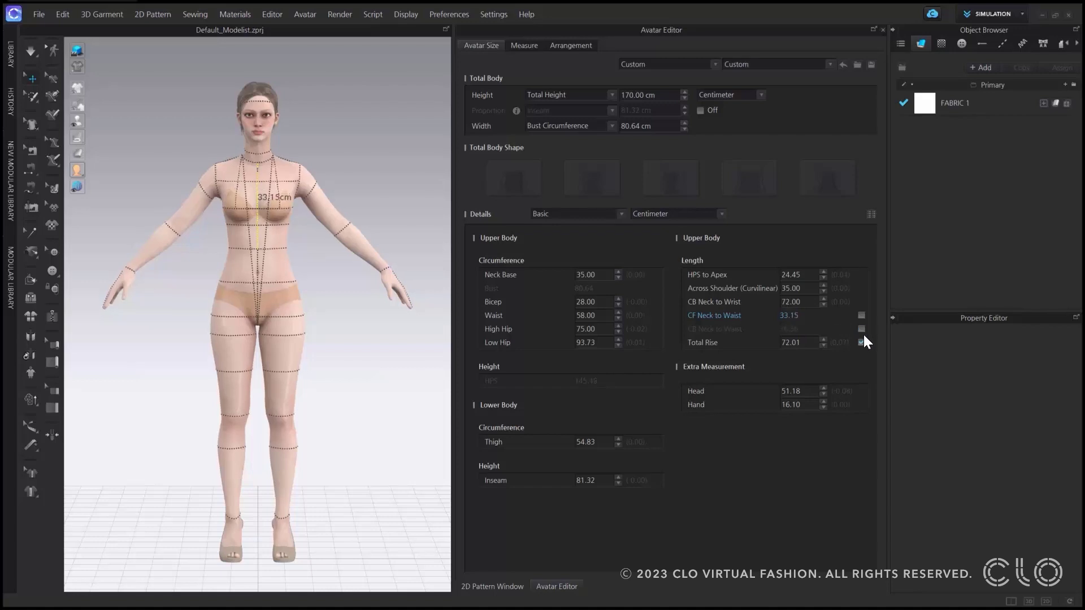
double_click(807, 343)
type("75")
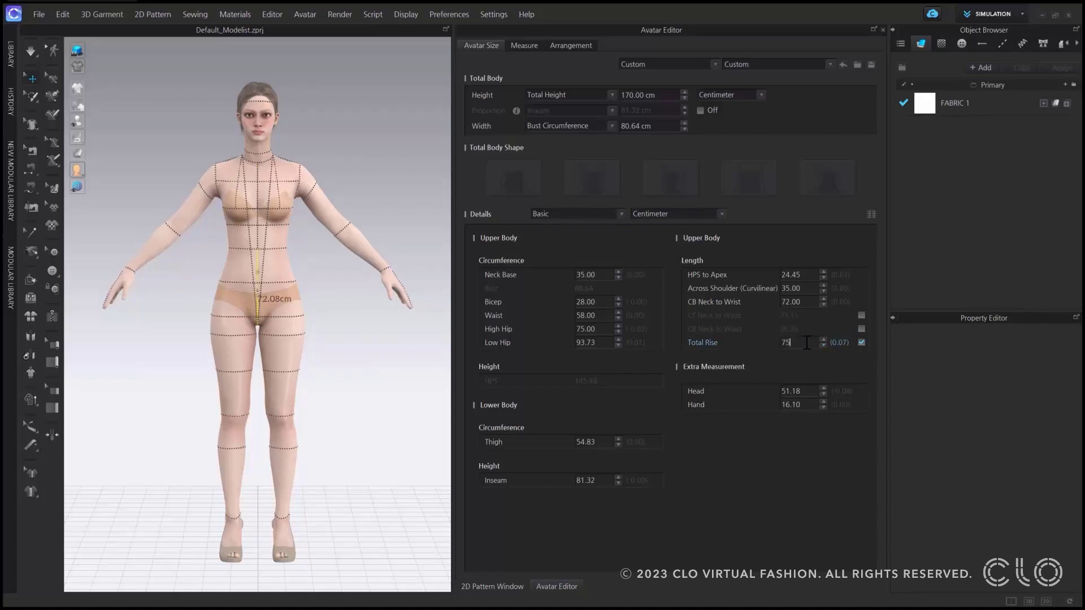
key("Return")
left_click(758, 343)
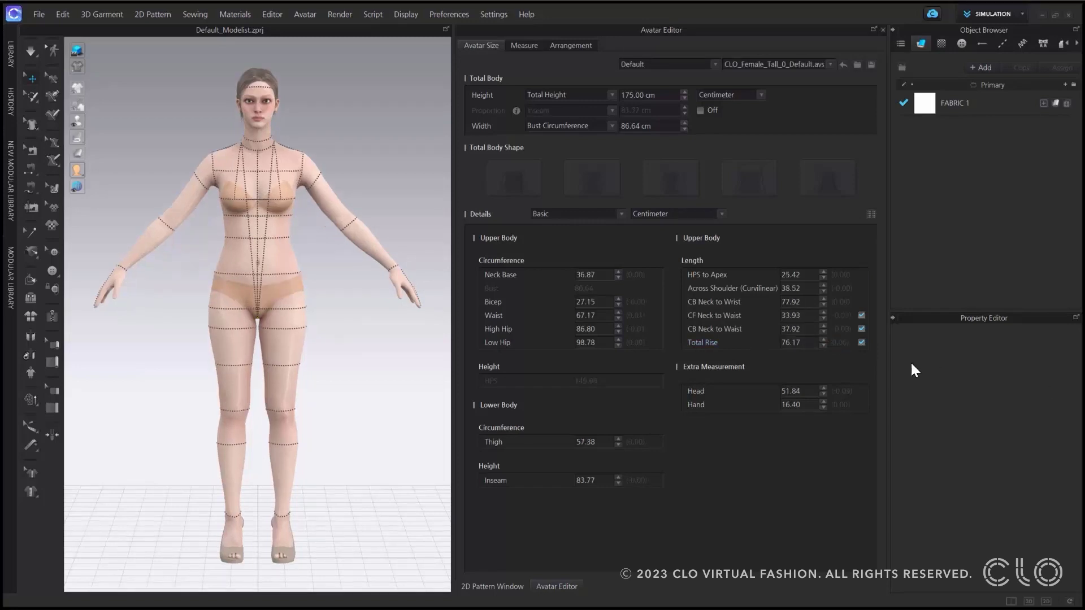
Switch the avatar's measurement details to Simple and back to Basic
left_click(571, 213)
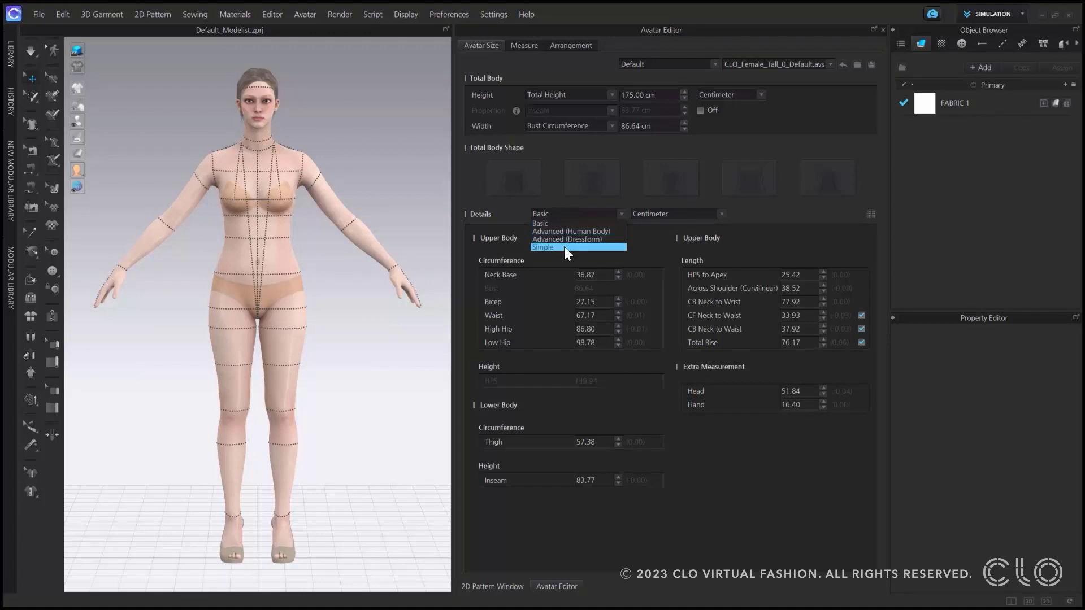
left_click(564, 247)
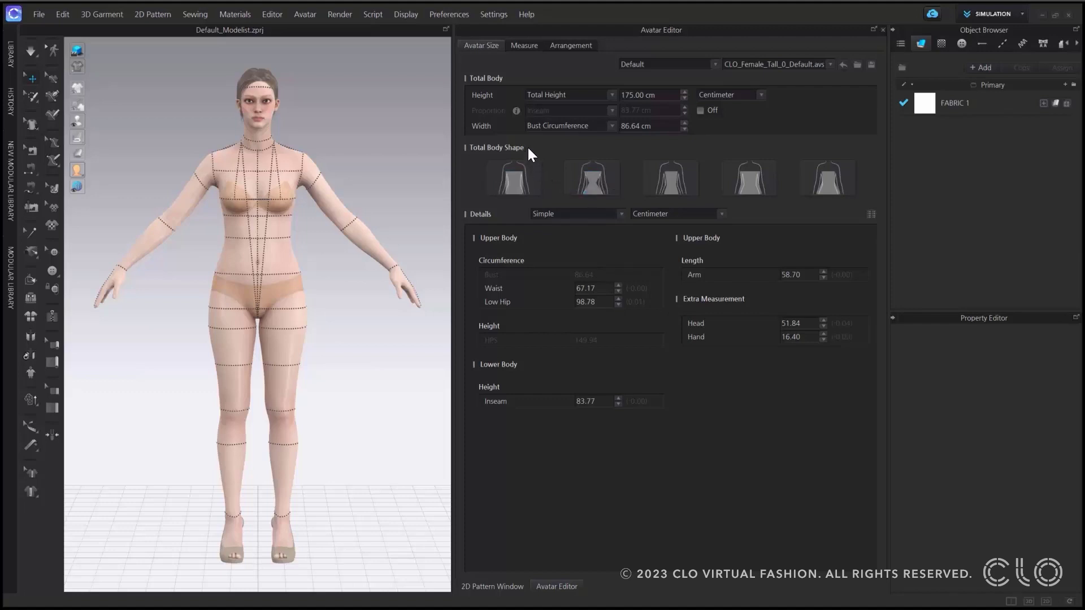
left_click(557, 213)
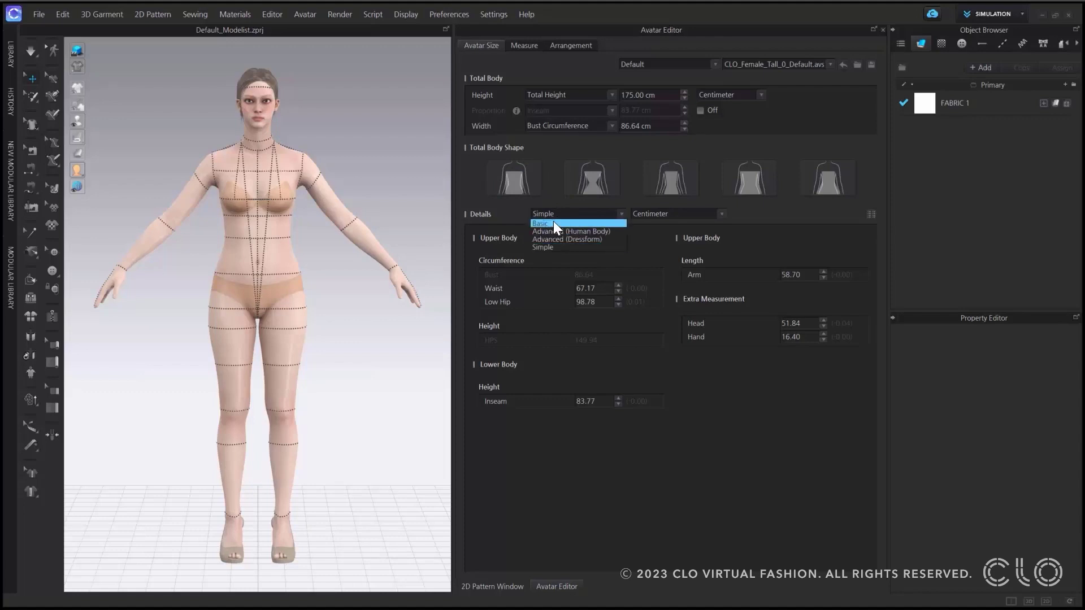
left_click(554, 225)
Base the avatar's total body Width on Weight, and return it to Bust Circumference
left_click(572, 125)
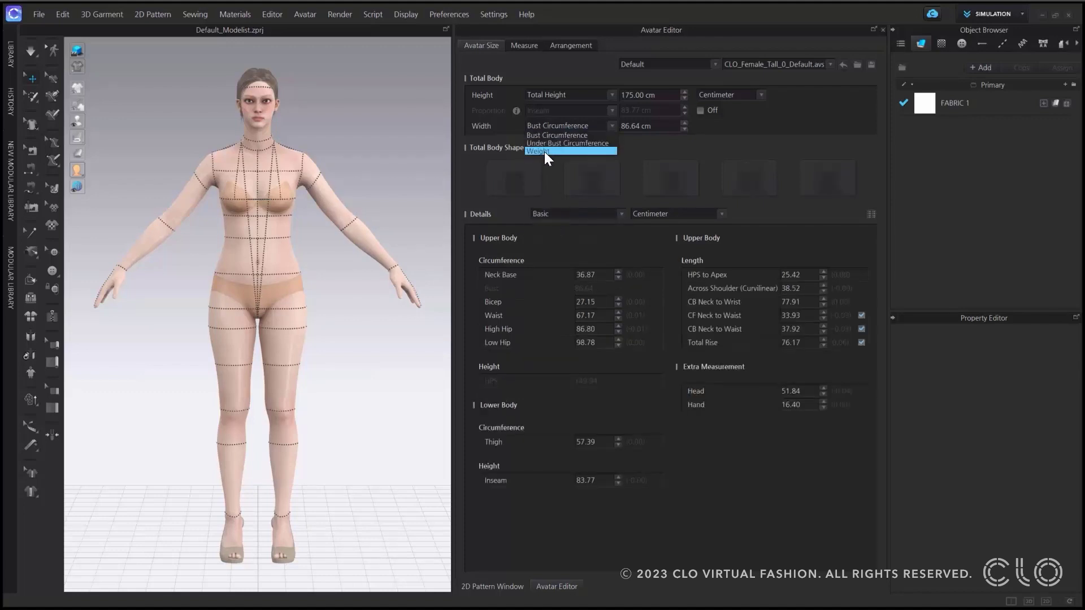
left_click(544, 151)
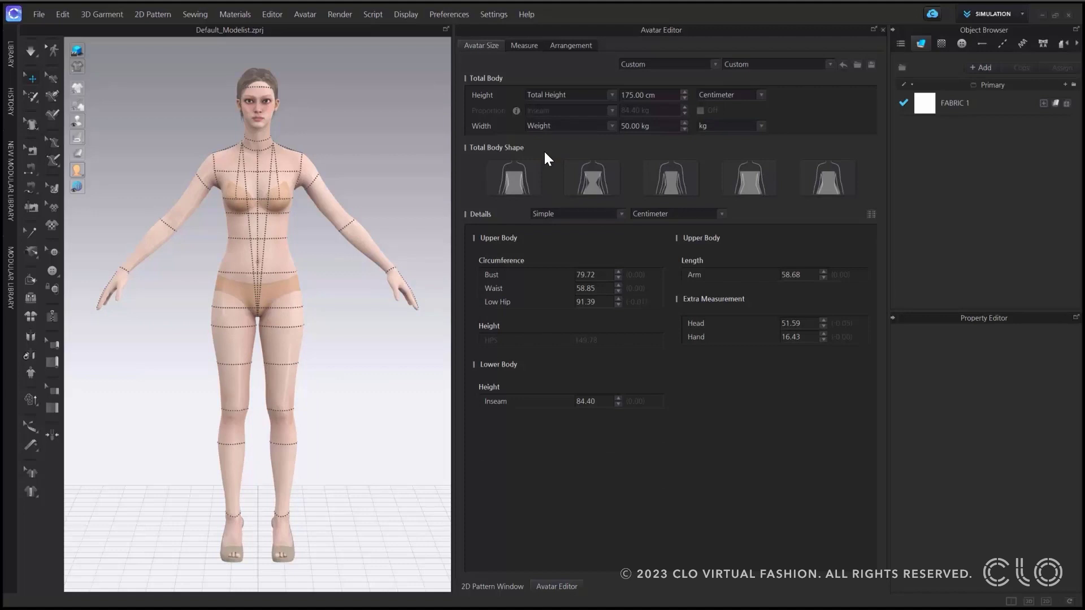
left_click(552, 127)
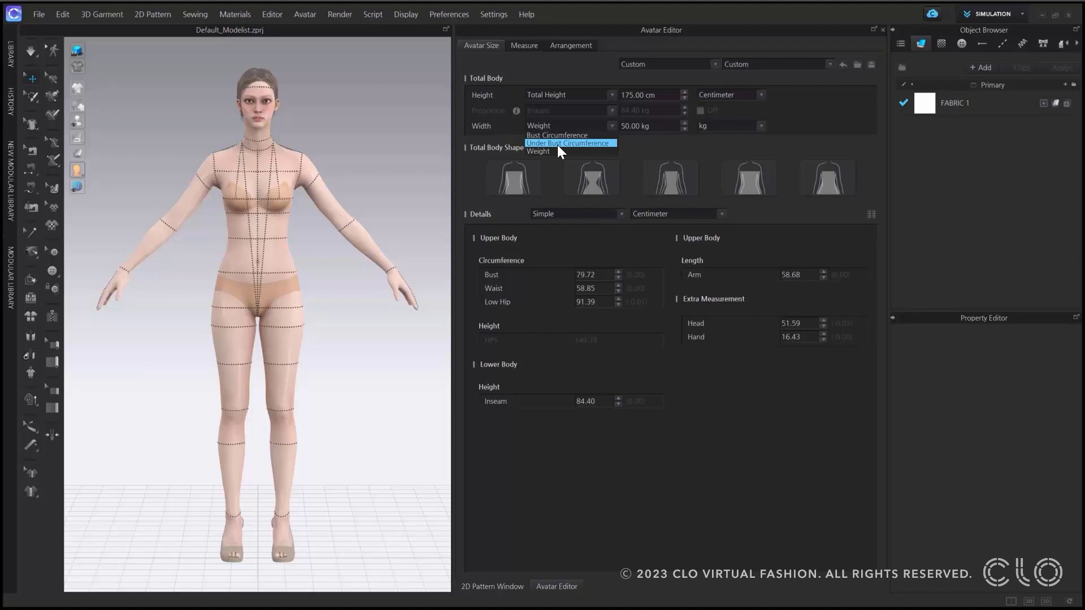
left_click(556, 135)
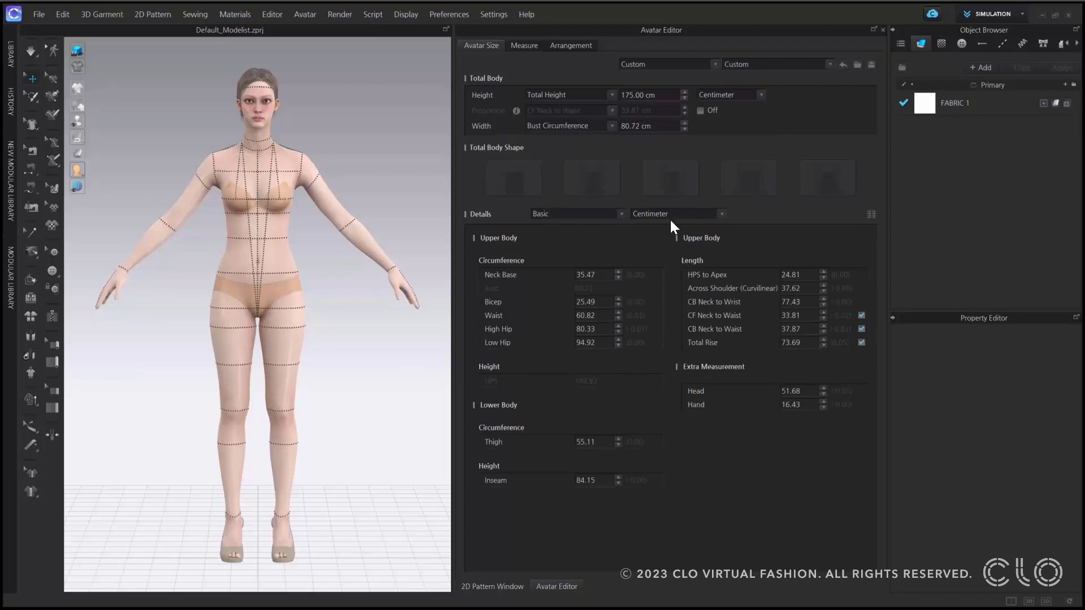
left_click(610, 126)
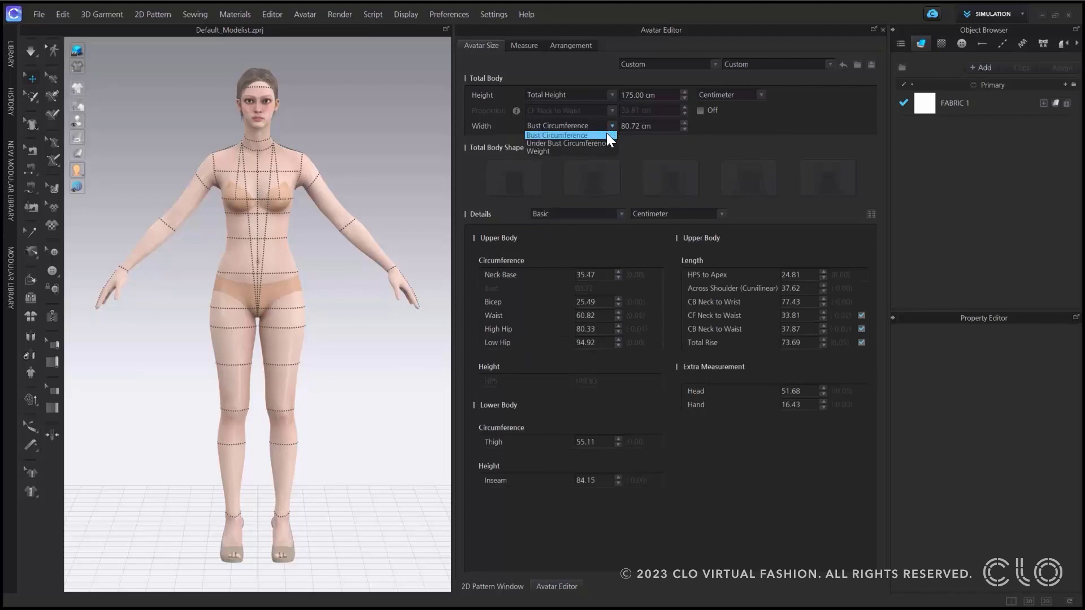
left_click(607, 134)
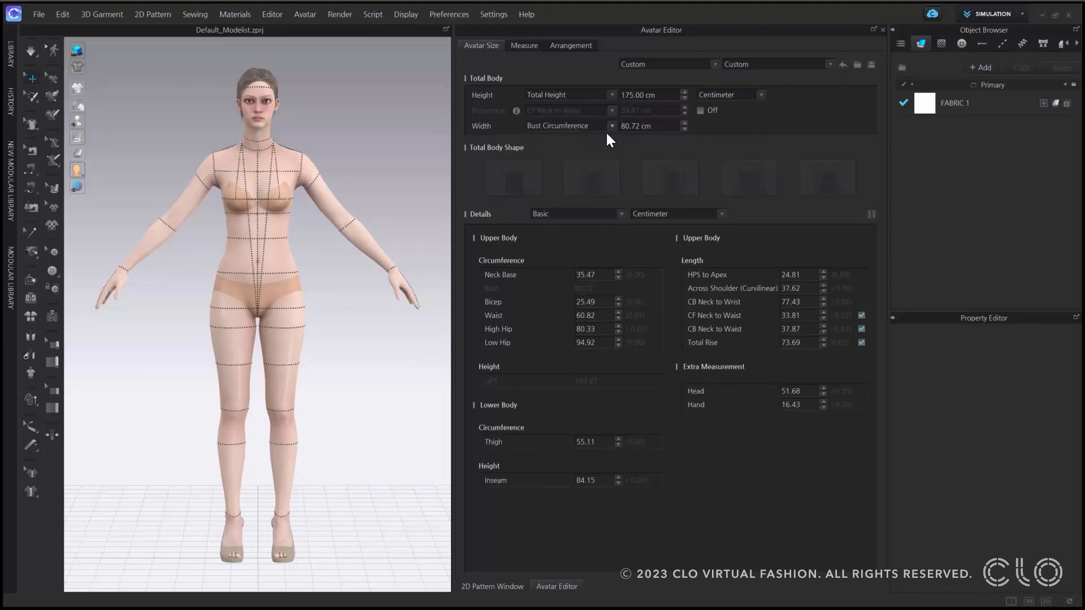
Show Simple measurement details and try several Total Body Shape presets on the avatar, ending with the third one
left_click(611, 217)
left_click(598, 246)
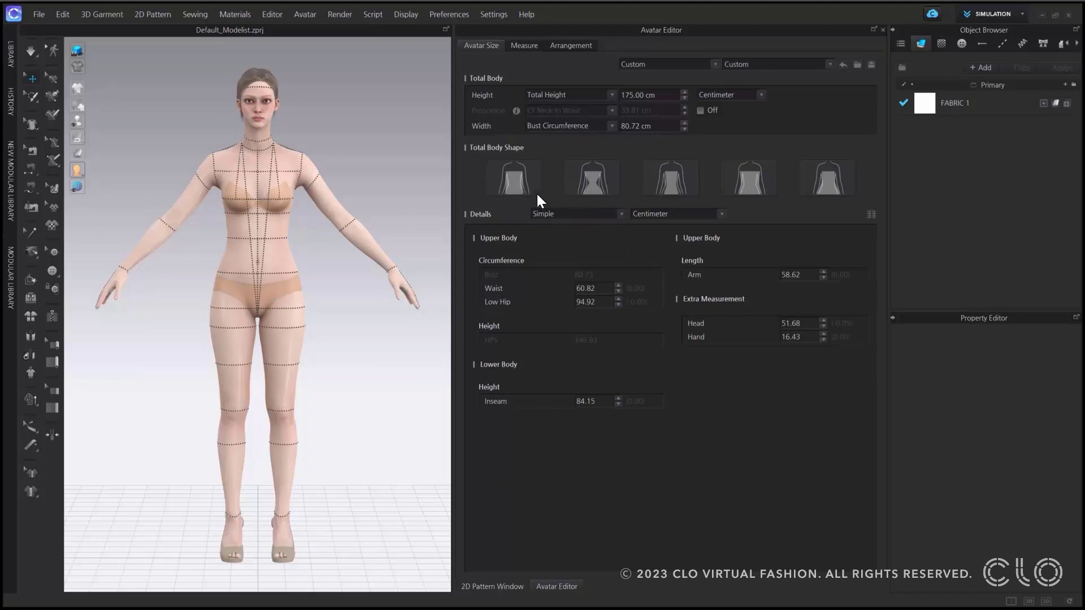
left_click(588, 187)
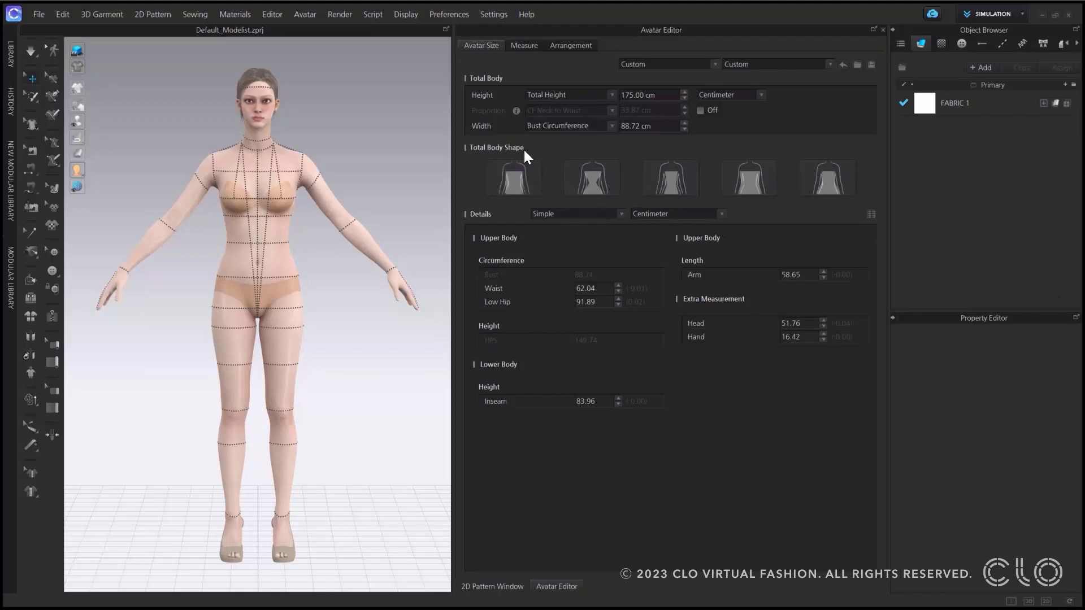
left_click(524, 176)
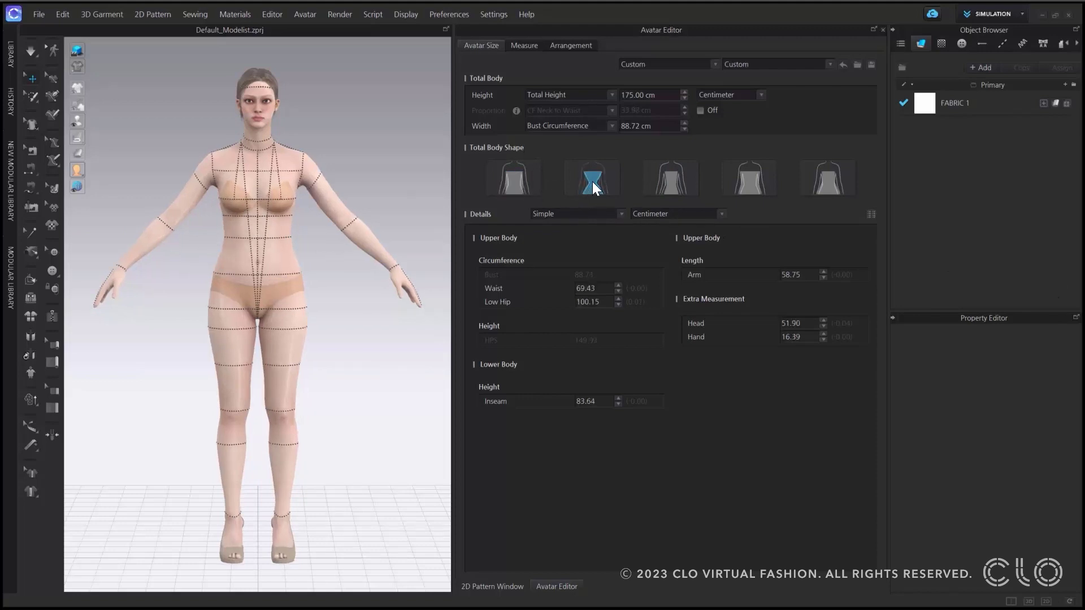
left_click(666, 185)
mouse_move(544, 402)
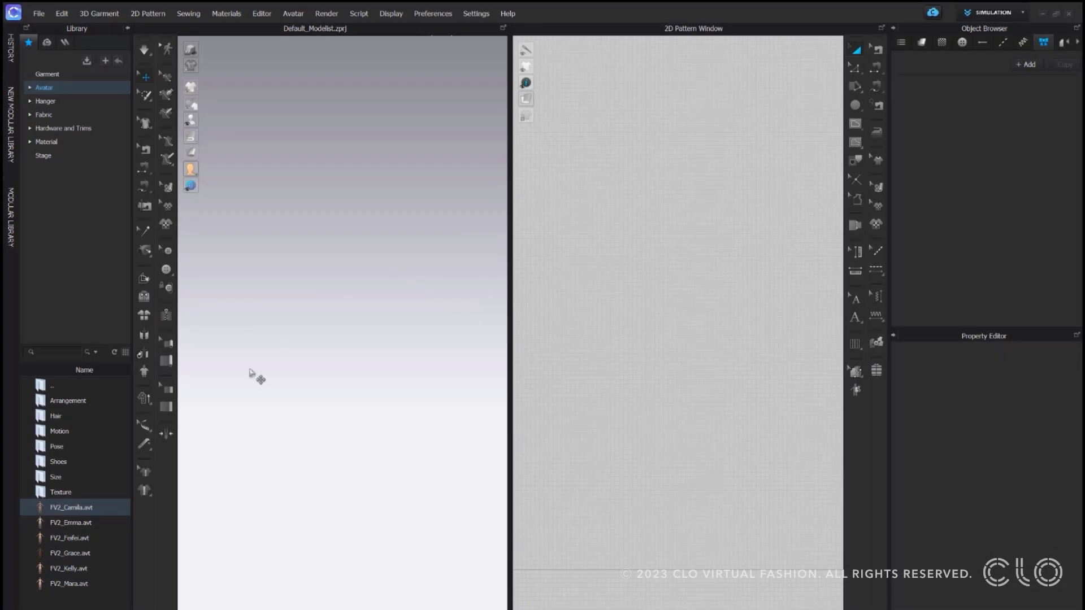
Load the avatar FV2_Camila.avt and display its X-Ray joints
double_click(71, 509)
mouse_move(192, 123)
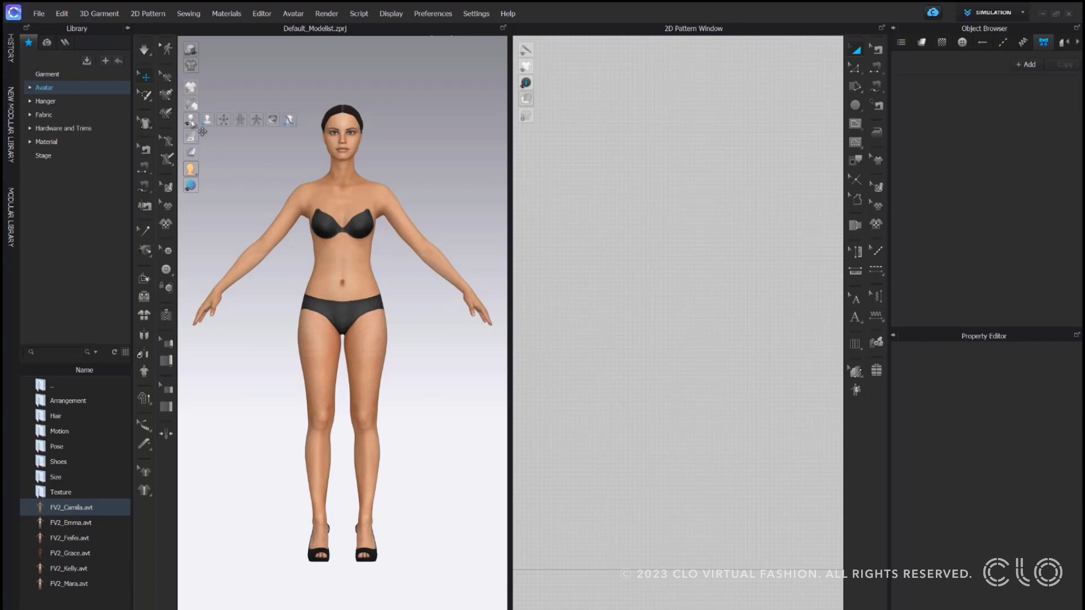
left_click(256, 121)
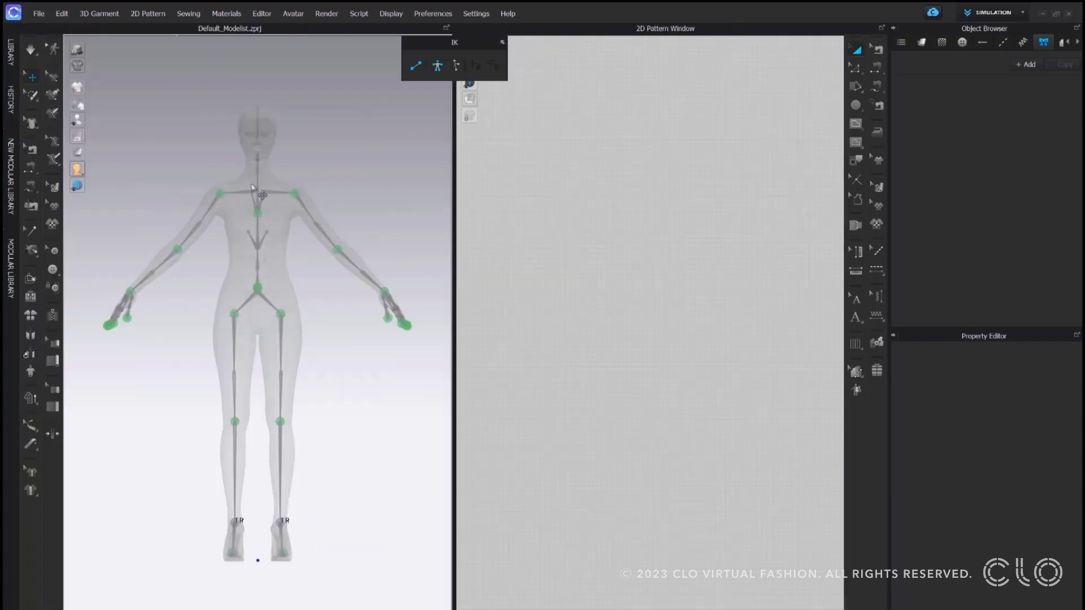
Try the rotation gizmo on the avatar's right elbow joint and select the right wrist and shoulder joints
scroll(173, 263, "up", 3)
middle_click_drag(189, 266, 191, 318)
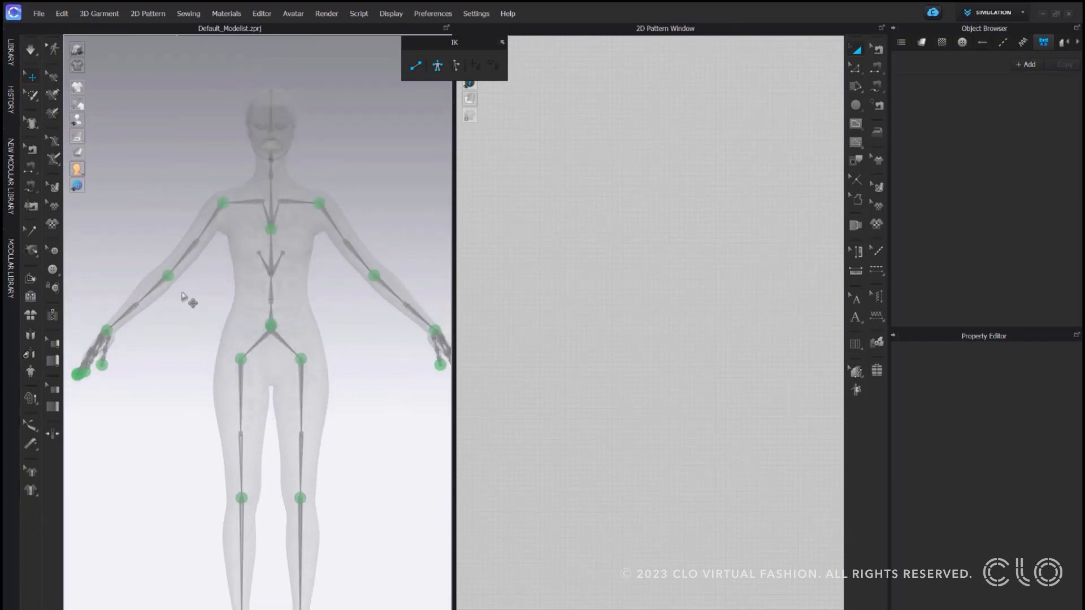
left_click(169, 279)
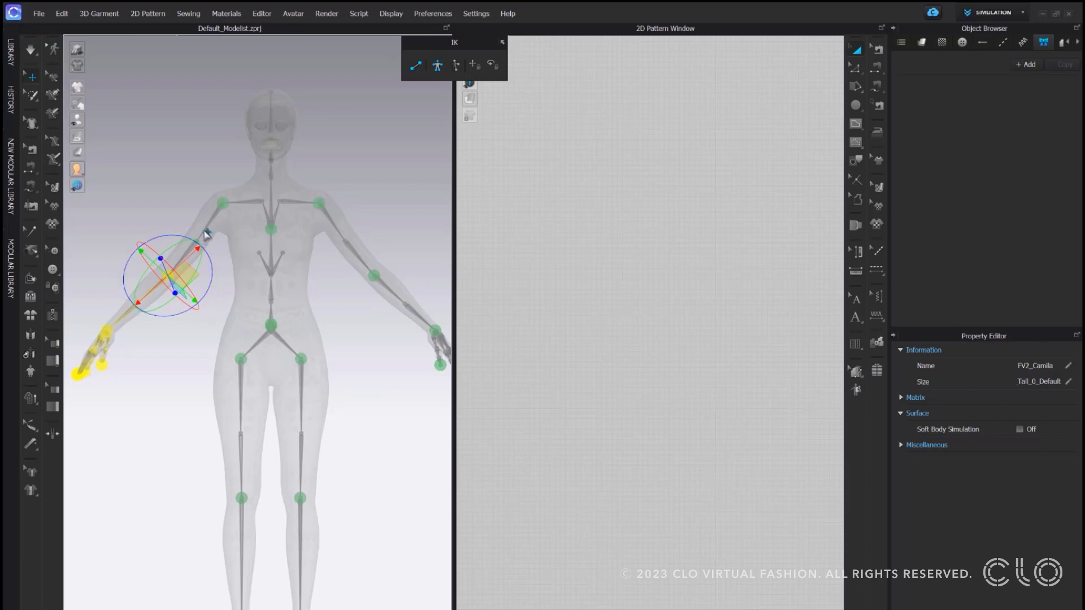
scroll(189, 373, "down", 2)
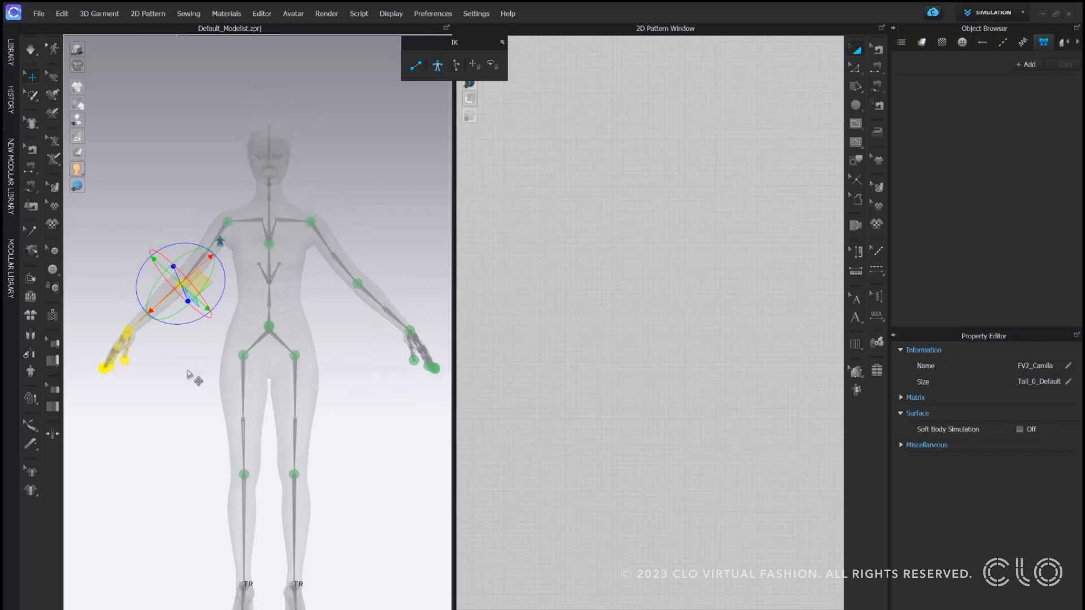
left_click_drag(185, 271, 170, 289)
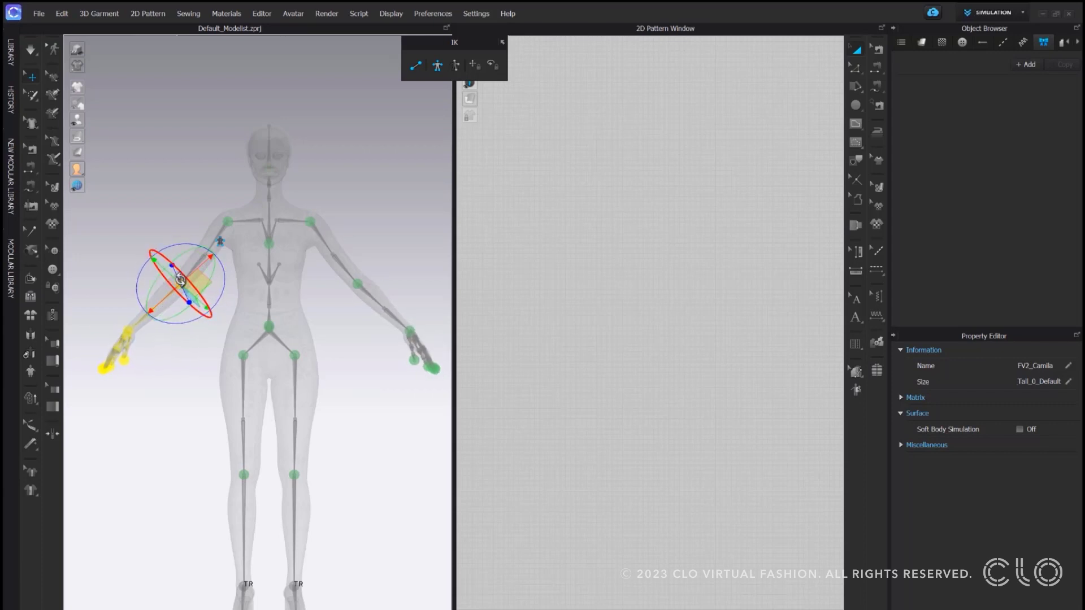
right_click_drag(170, 289, 174, 416)
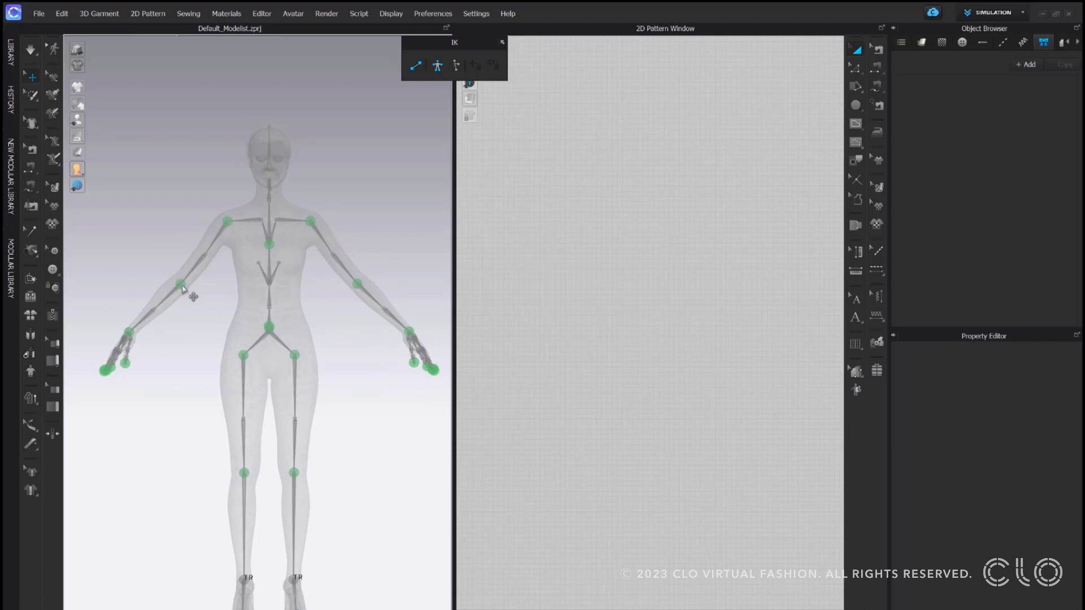
left_click(130, 334)
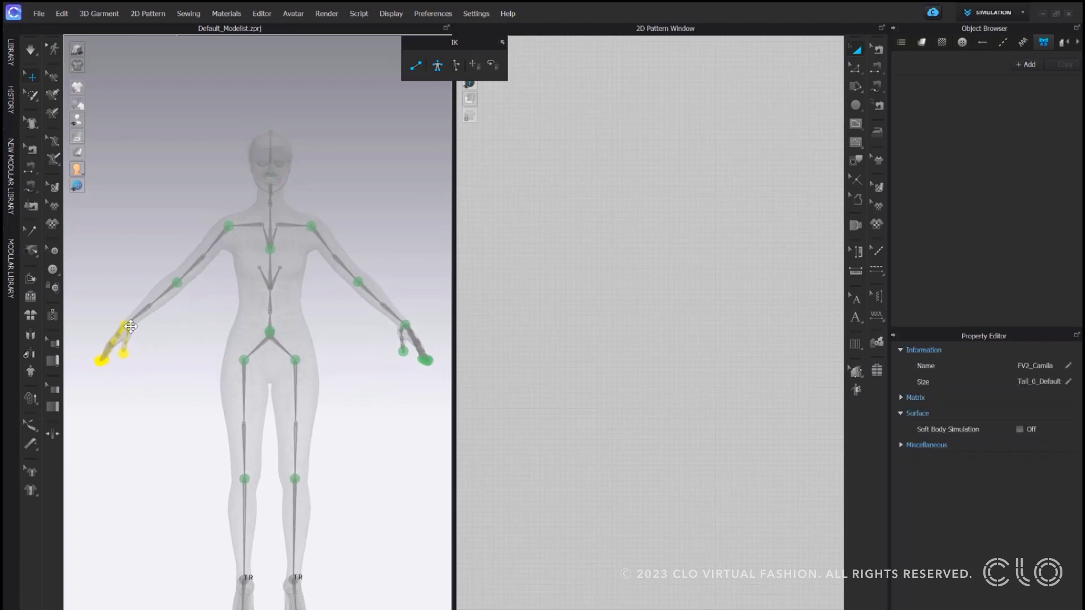
left_click(227, 226)
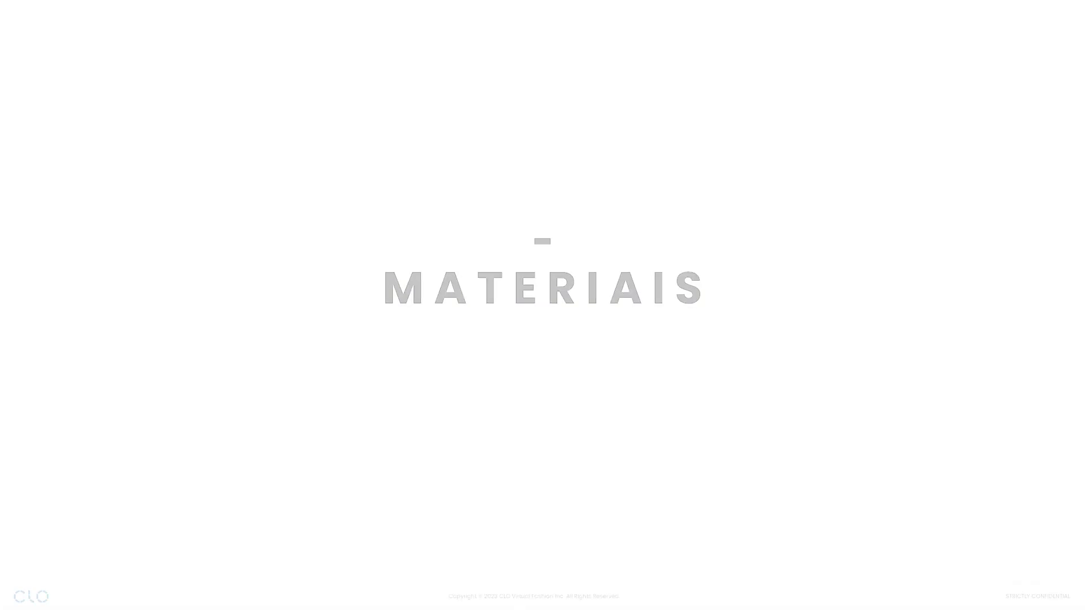
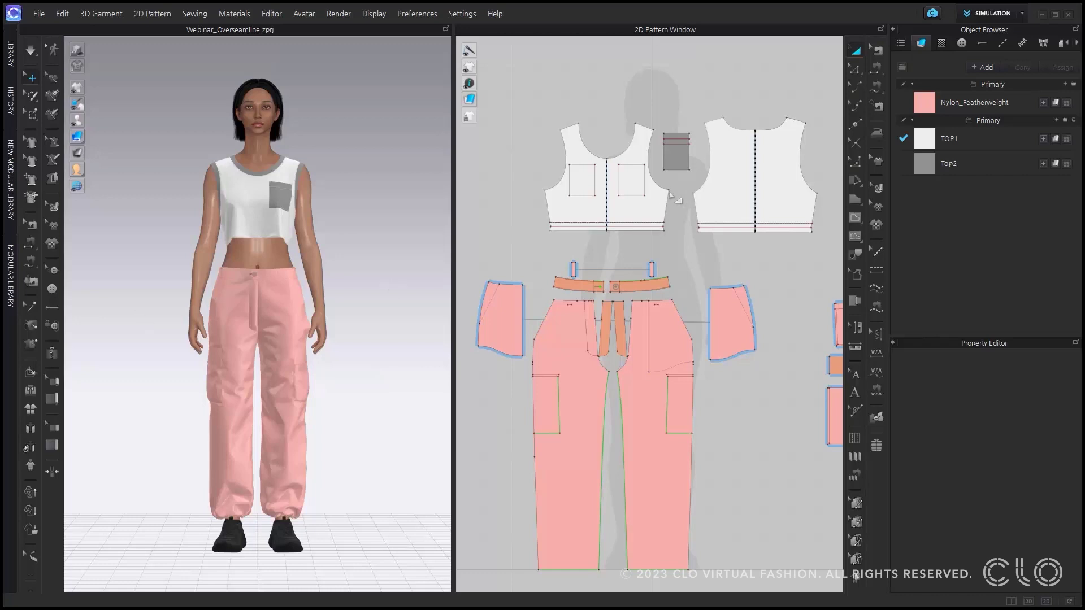
Inspect the sewing lines joining the grey pocket to the front top pattern with the Edit Sewing tool
scroll(644, 142, "up", 3)
scroll(693, 172, "up", 2)
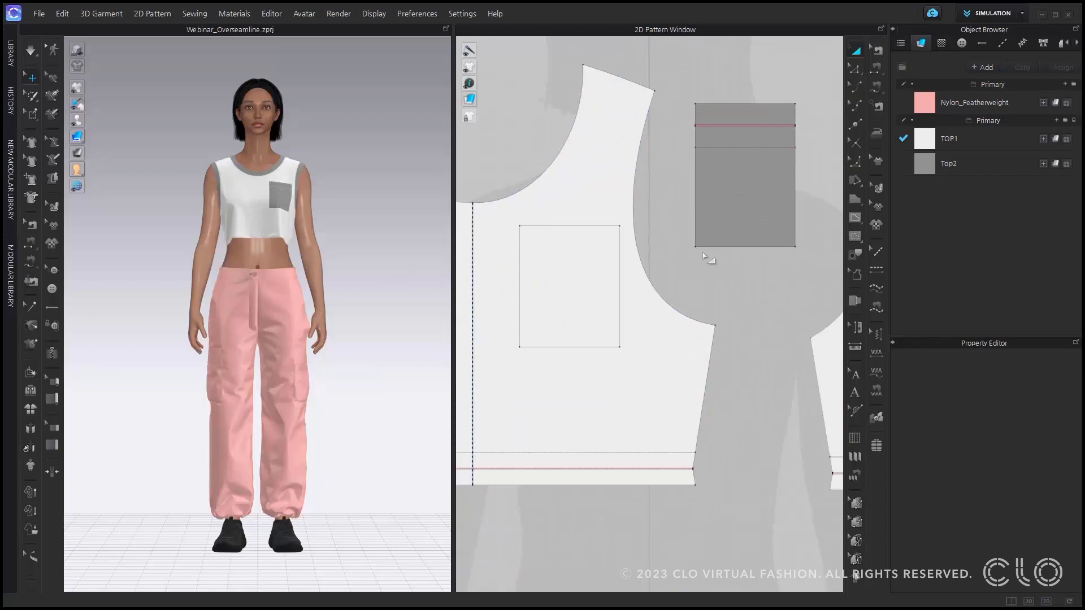
left_click(877, 51)
left_click(761, 248)
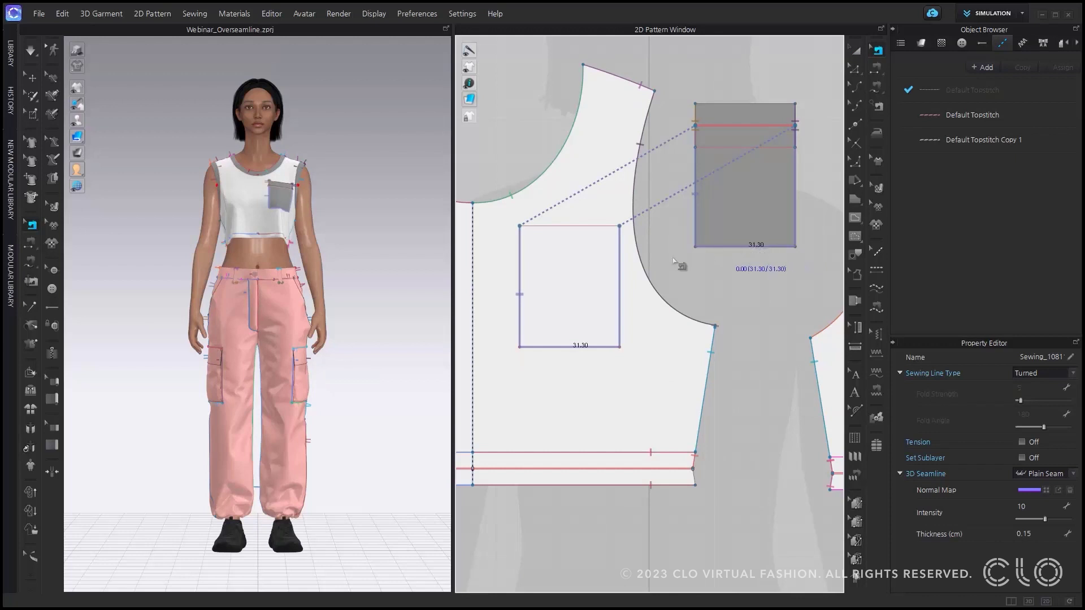
middle_click_drag(633, 280, 747, 274)
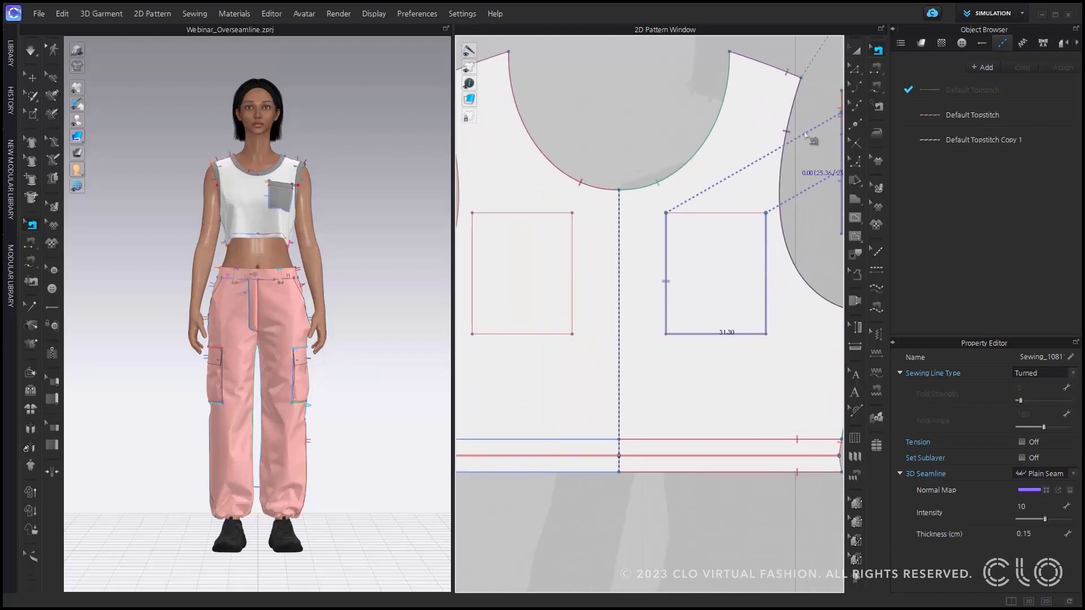
Place the palm tree graphic on the front top pattern's centre line across both pocket outlines and move it slightly lower
left_click(943, 45)
left_click(951, 96)
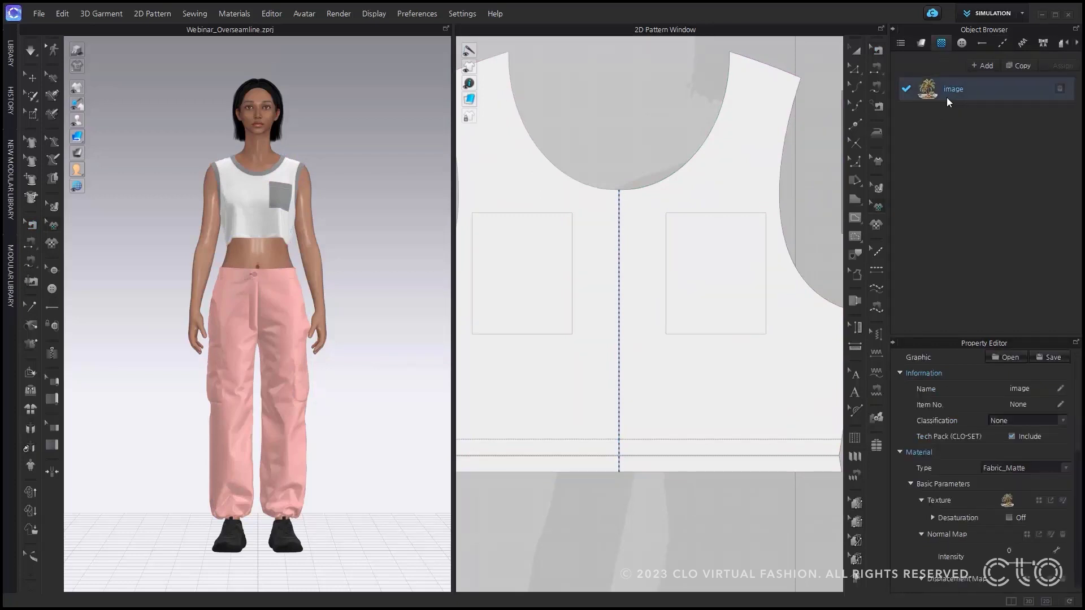
left_click(622, 319)
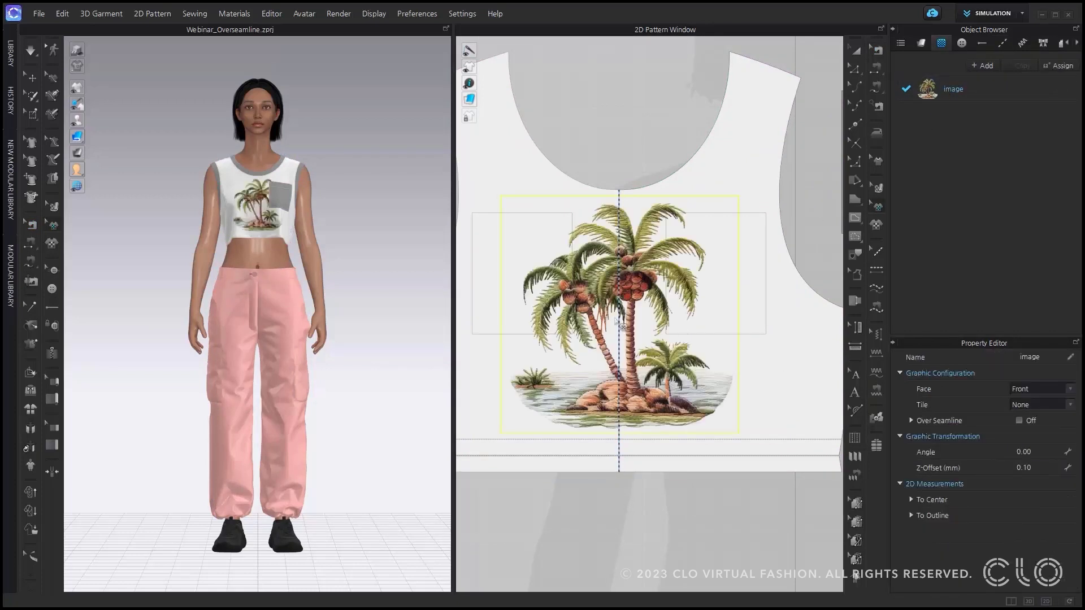
left_click_drag(617, 333, 621, 356)
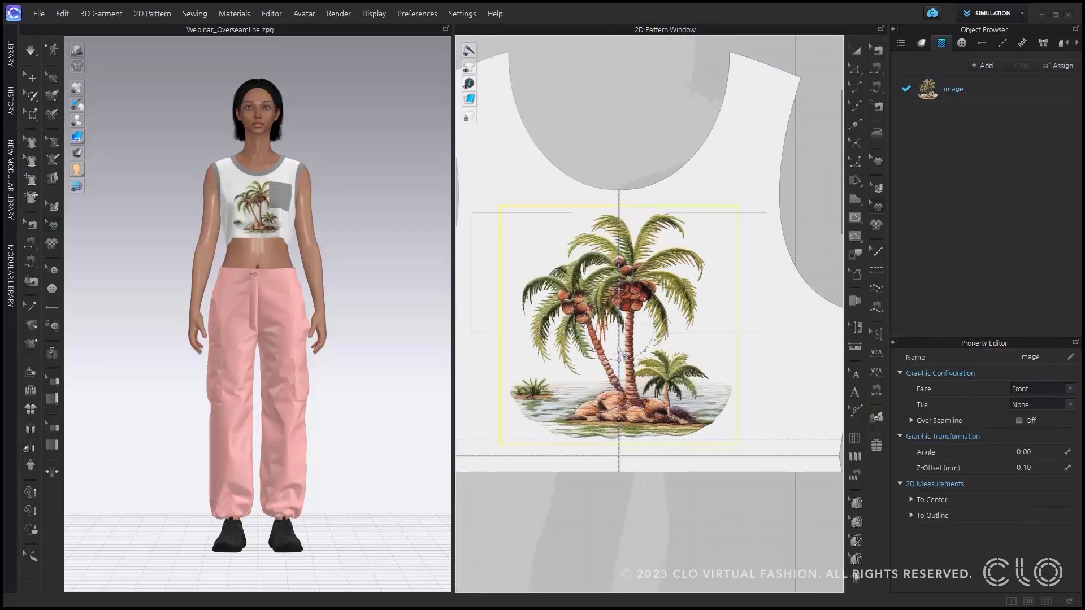
Enlarge the palm tree graphic slightly and examine how it meets the grey pocket on the 3D garment
left_click(648, 297)
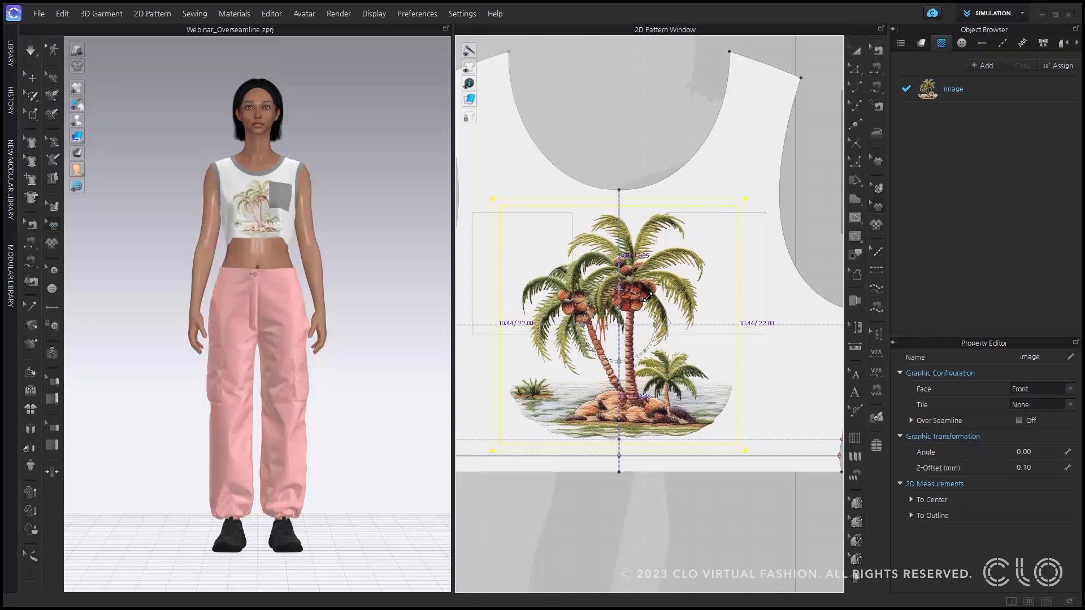
left_click_drag(648, 297, 666, 336)
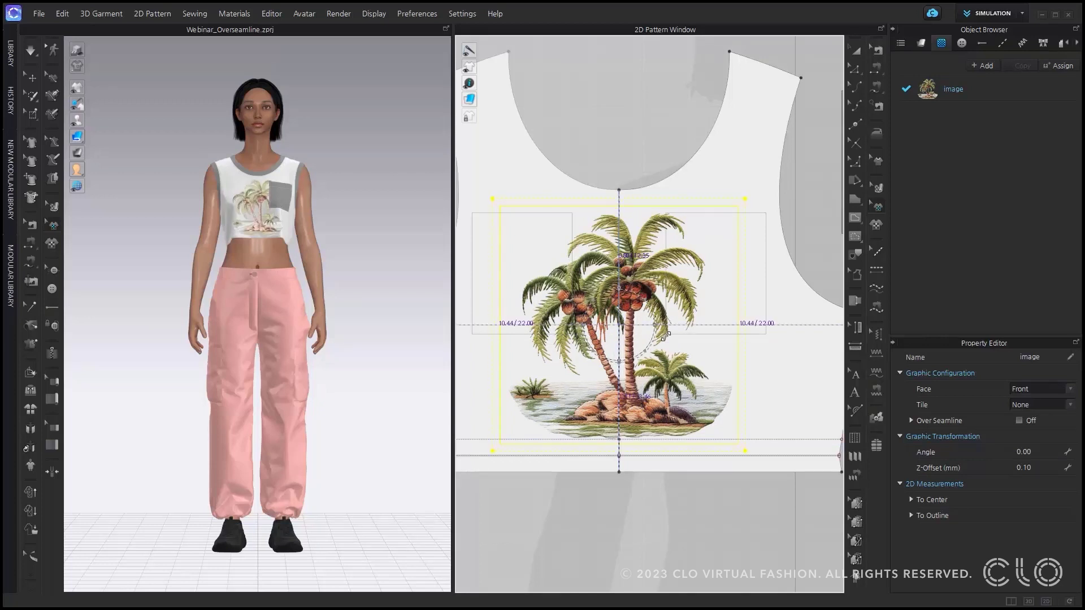
left_click(641, 503)
scroll(267, 254, "up", 5)
scroll(272, 275, "up", 6)
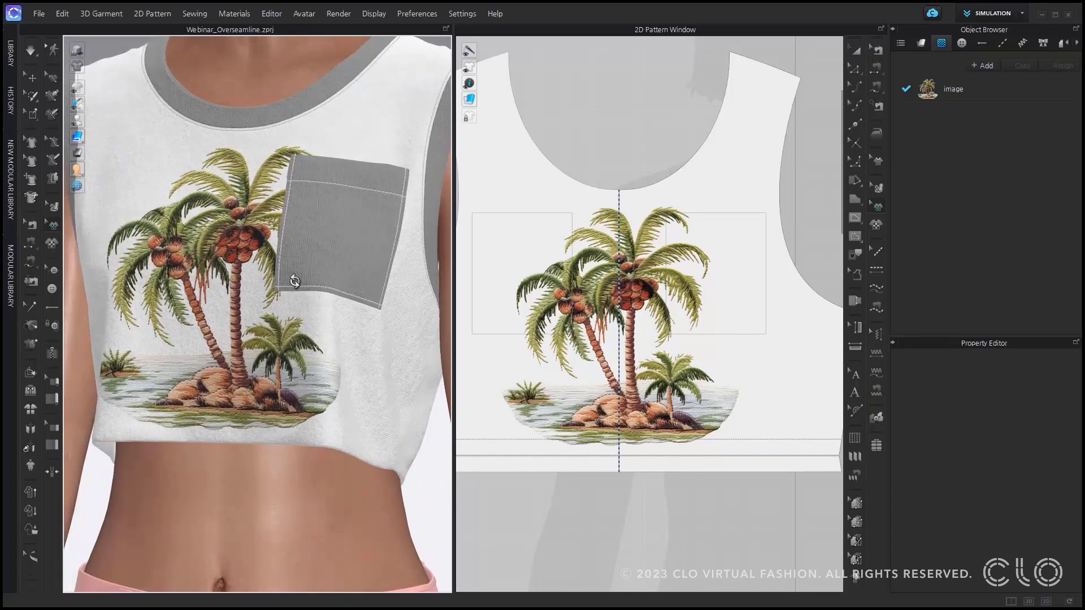
Turn on Over Seamline for the palm tree graphic and link the grey pocket pattern to the front top pattern
left_click(656, 300)
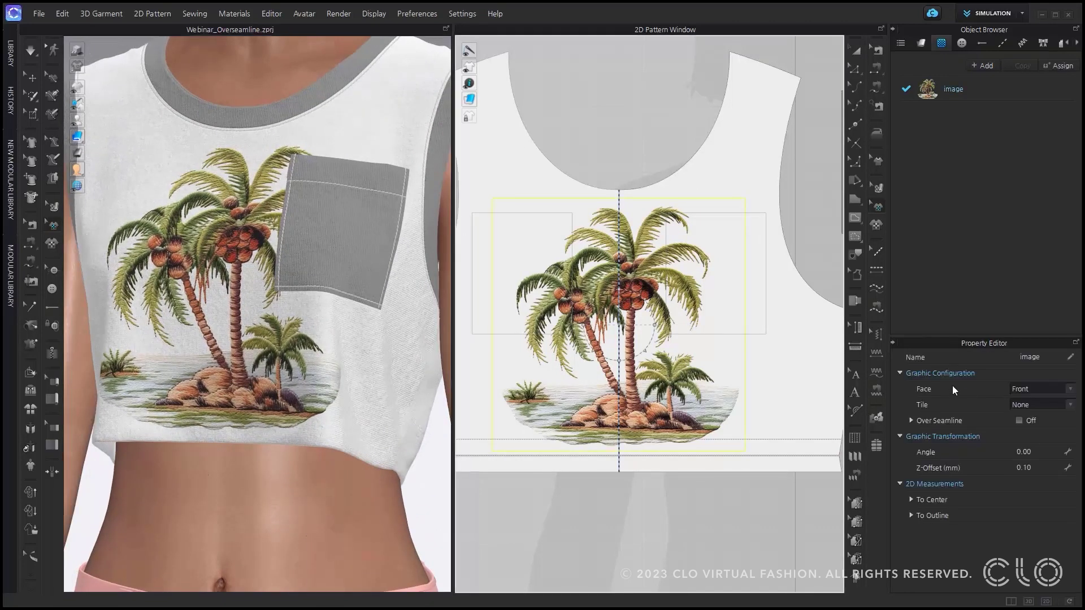
left_click(1019, 420)
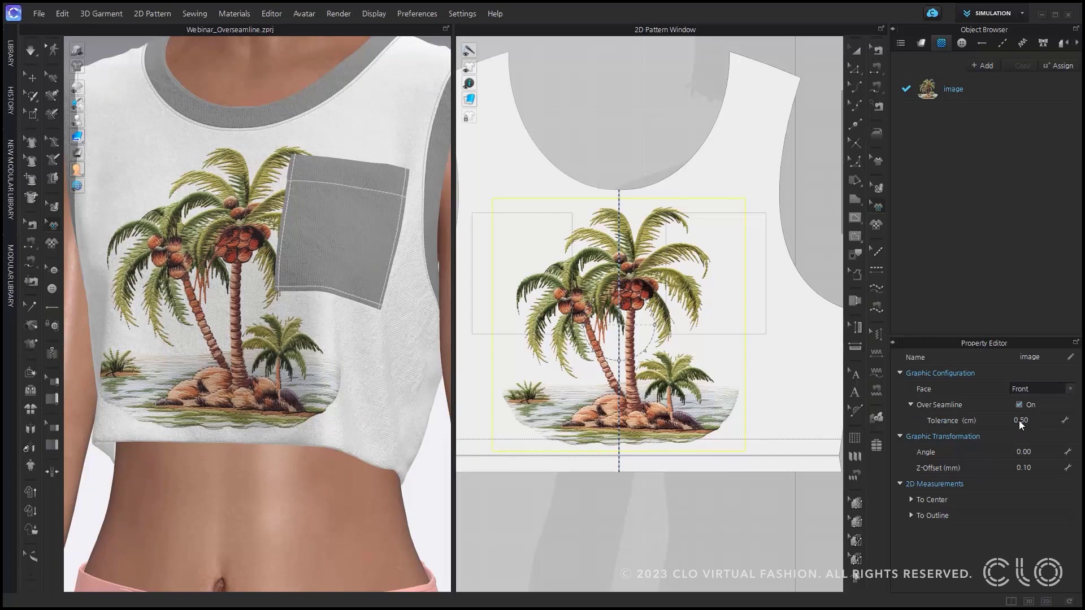
left_click(878, 418)
scroll(639, 276, "down", 5)
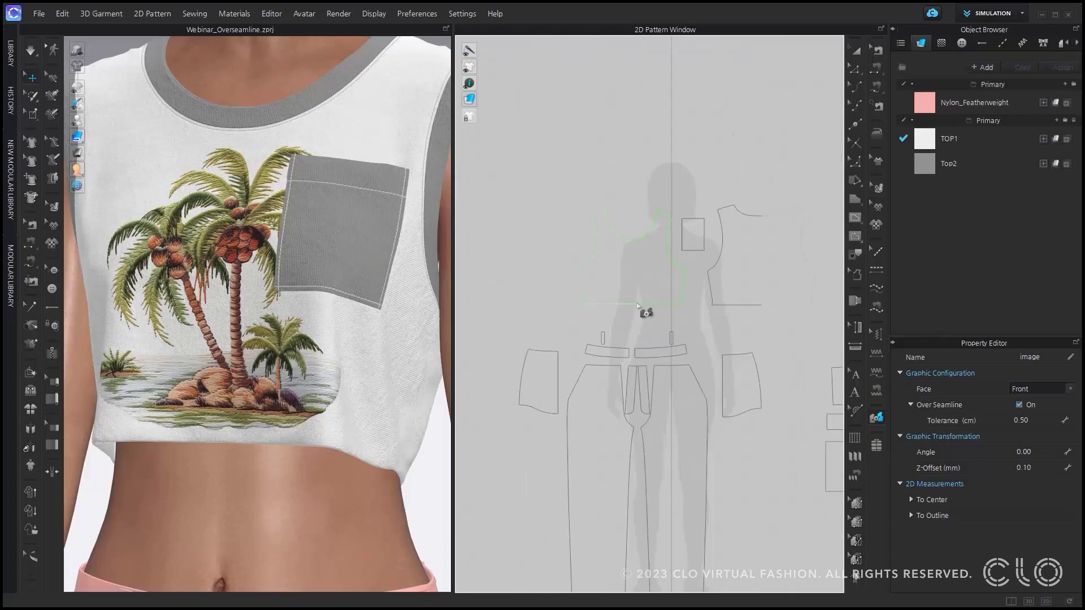
right_click_drag(661, 459, 627, 443)
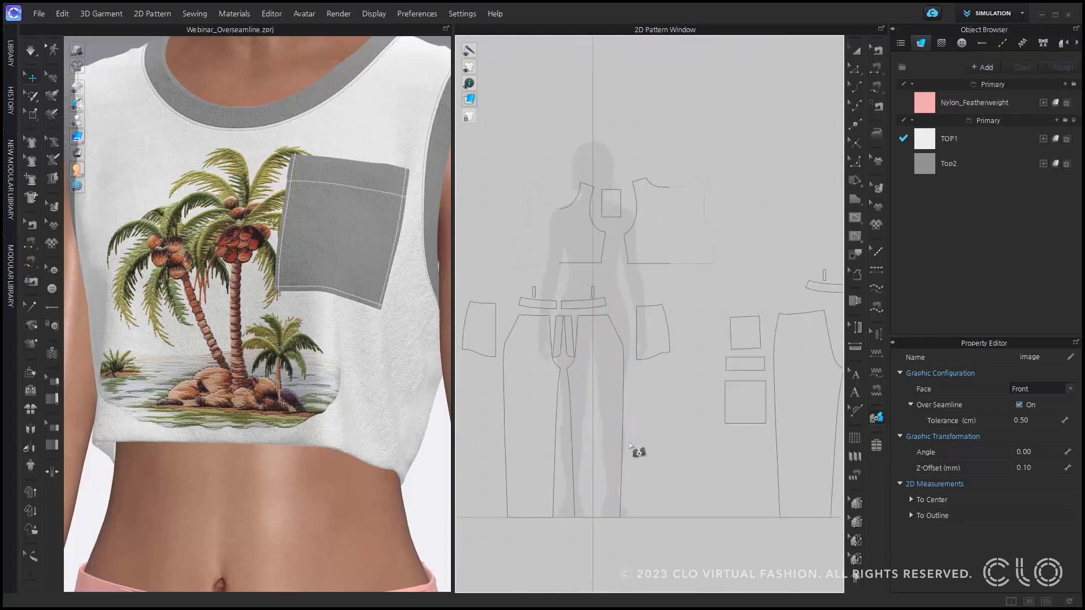
left_click(661, 263)
scroll(633, 243, "up", 5)
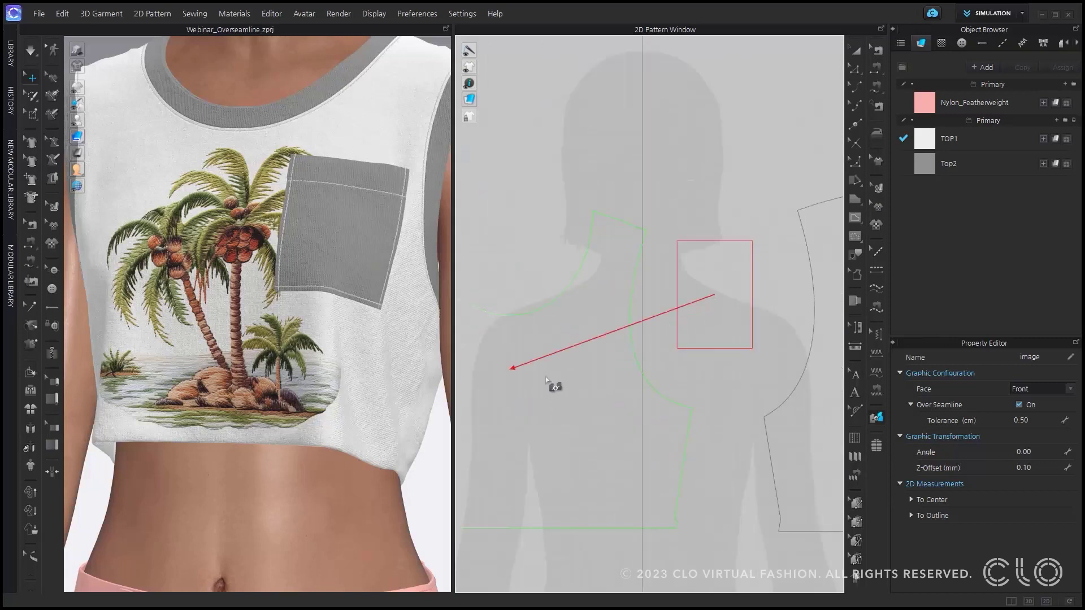
left_click(532, 375)
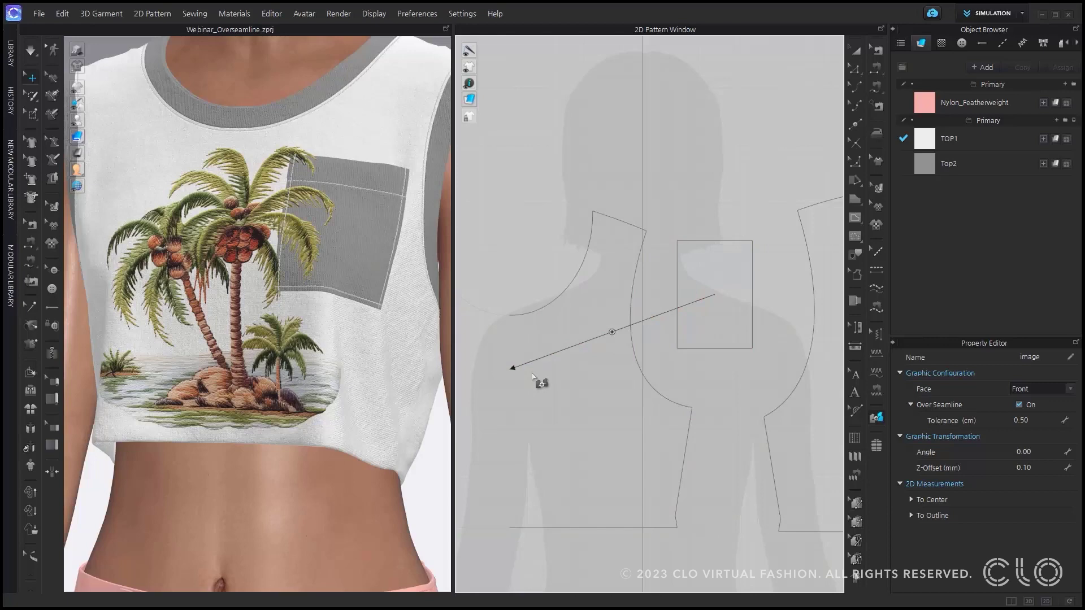
scroll(314, 317, "up", 5)
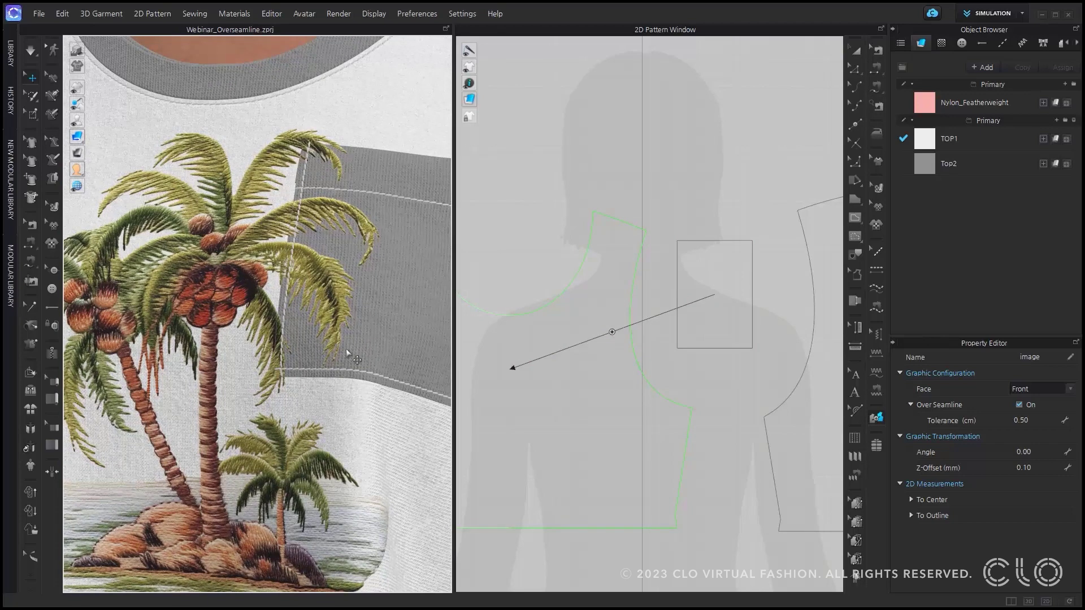
scroll(347, 353, "down", 5)
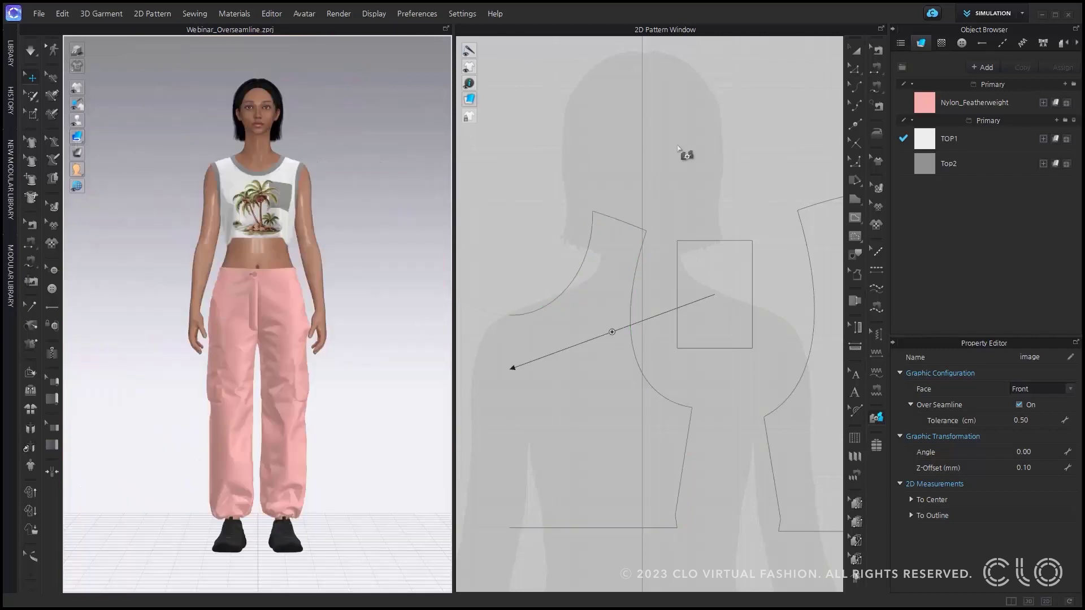
Duplicate the palm tree graphic as a separate graphic for the pink pants
left_click(856, 51)
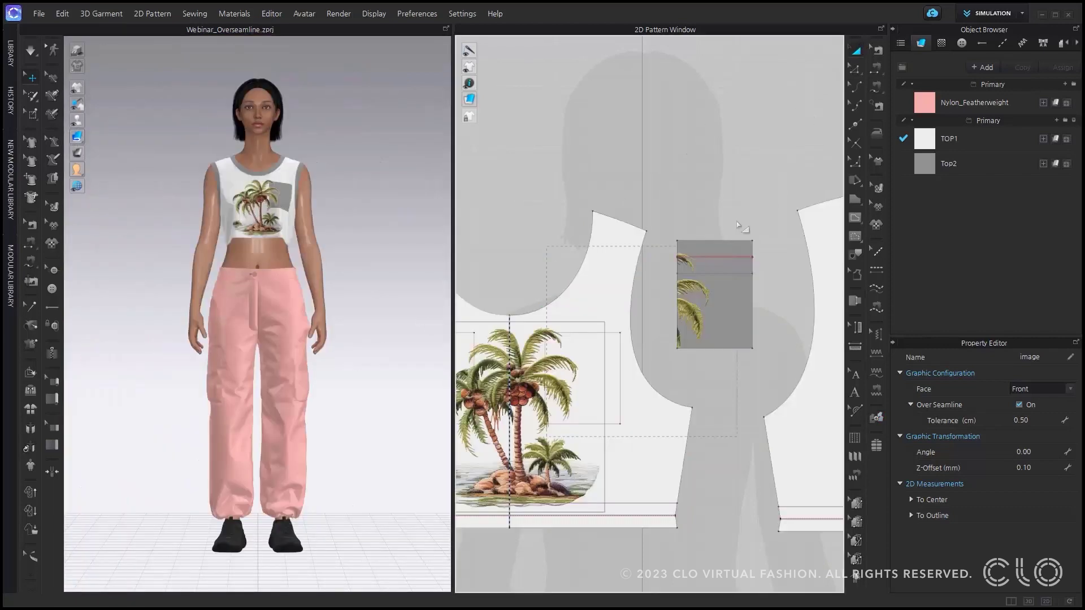
scroll(734, 226, "down", 3)
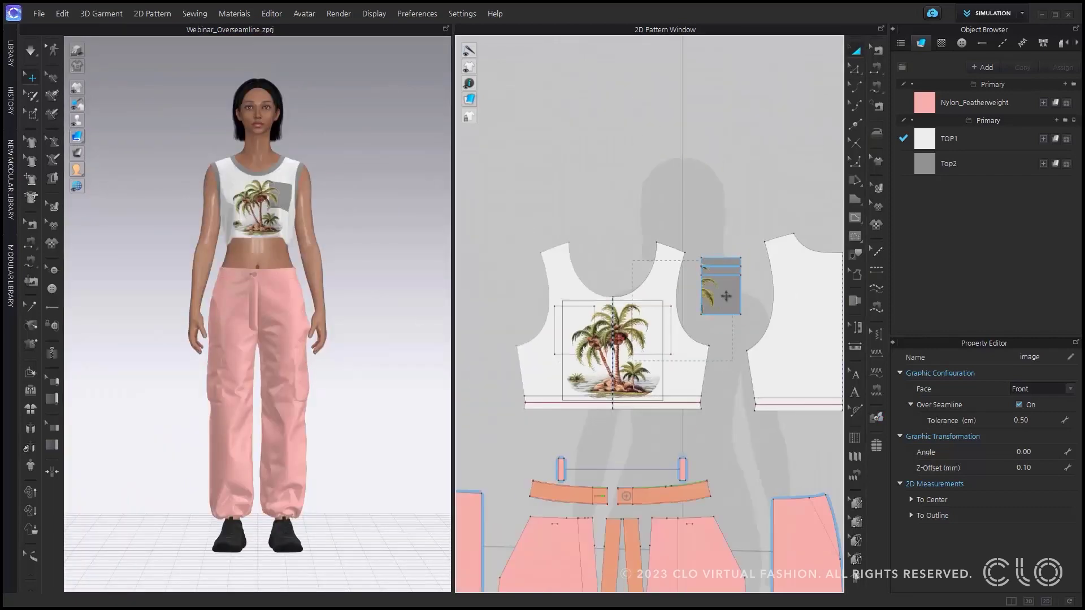
middle_click_drag(734, 226, 518, 254)
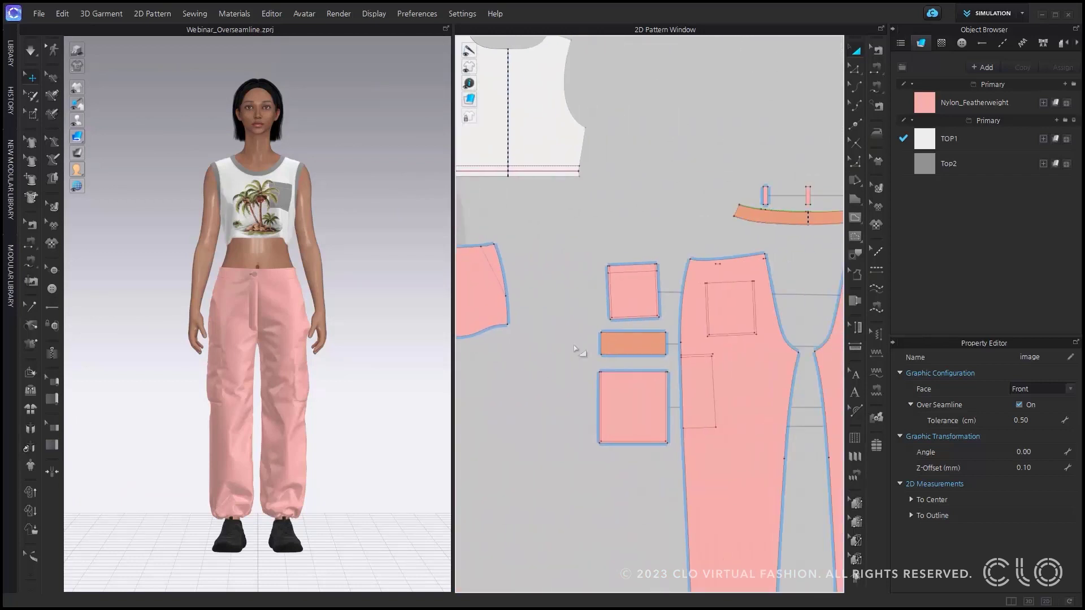
left_click(941, 43)
left_click(954, 89)
left_click(1016, 66)
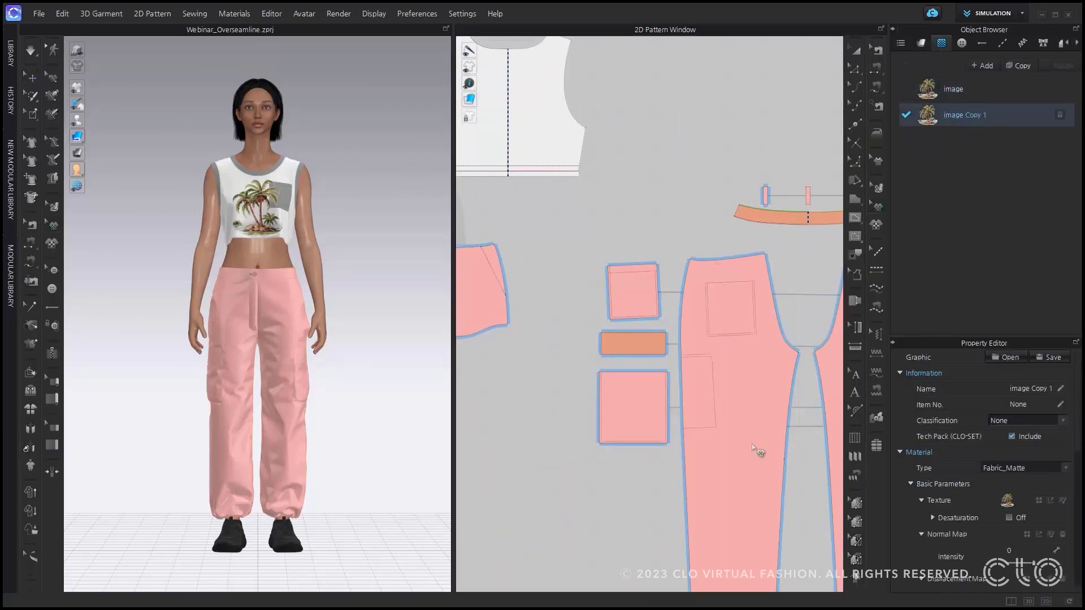
Place image Copy 1 across the side edge of the back pant leg pattern beside the cargo pocket pieces and enlarge it
middle_click_drag(758, 448, 750, 360)
left_click(691, 321)
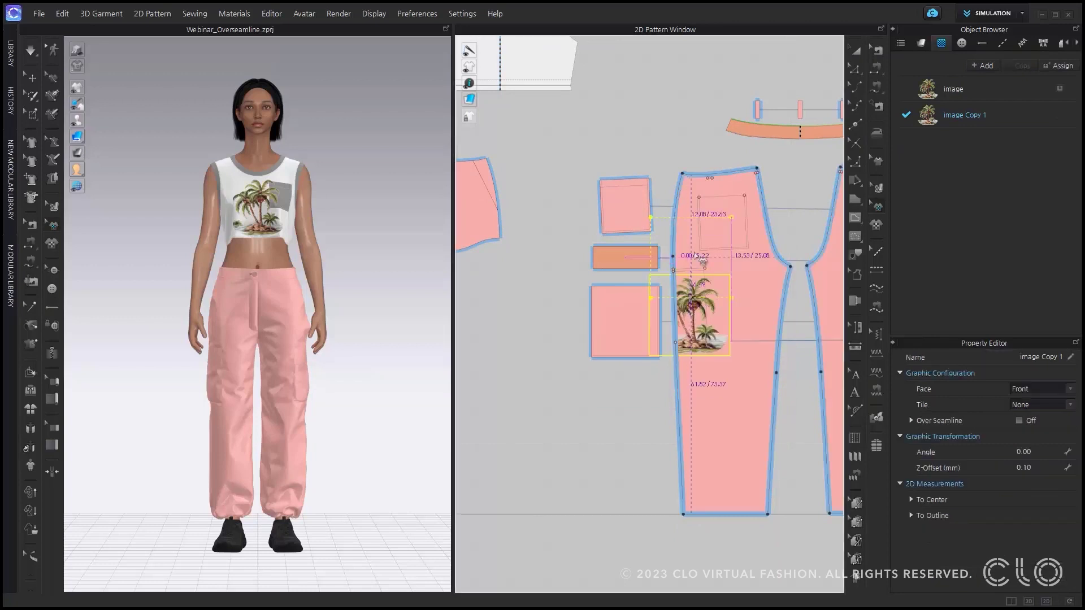
left_click_drag(642, 315, 690, 268)
left_click_drag(720, 302, 749, 338)
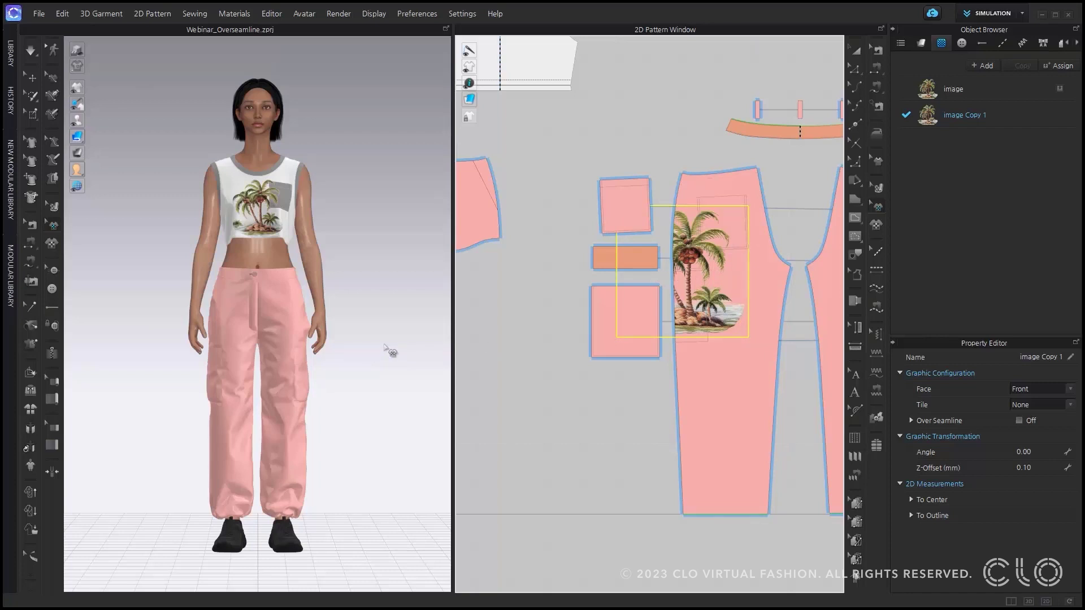
scroll(371, 389, "up", 5)
scroll(355, 383, "up", 3)
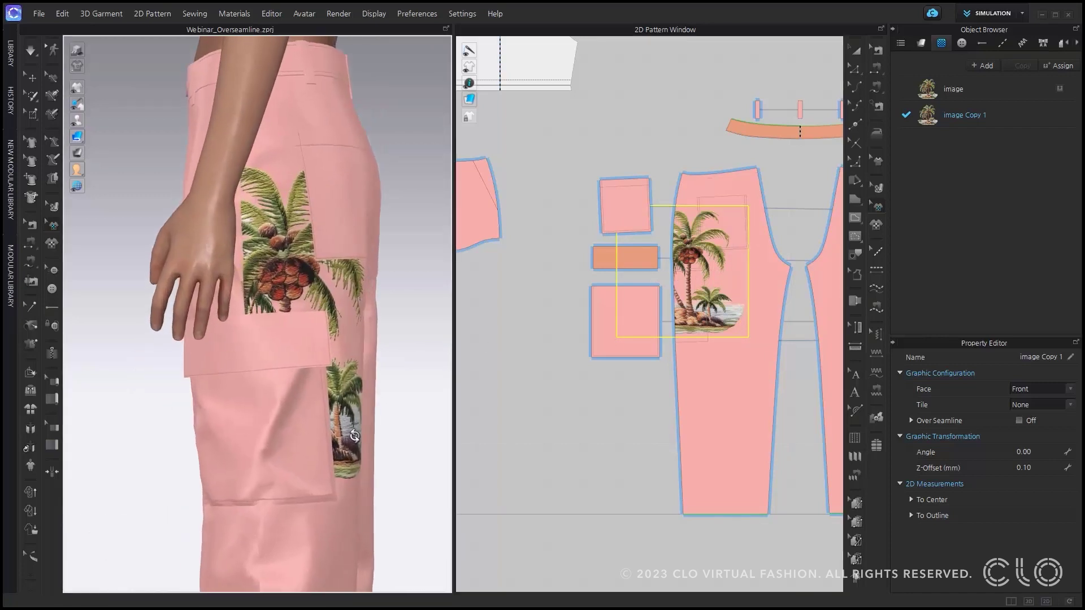
Turn on Over Seamline for the graphic on the pant leg and make the graphic slightly smaller
left_click(1019, 421)
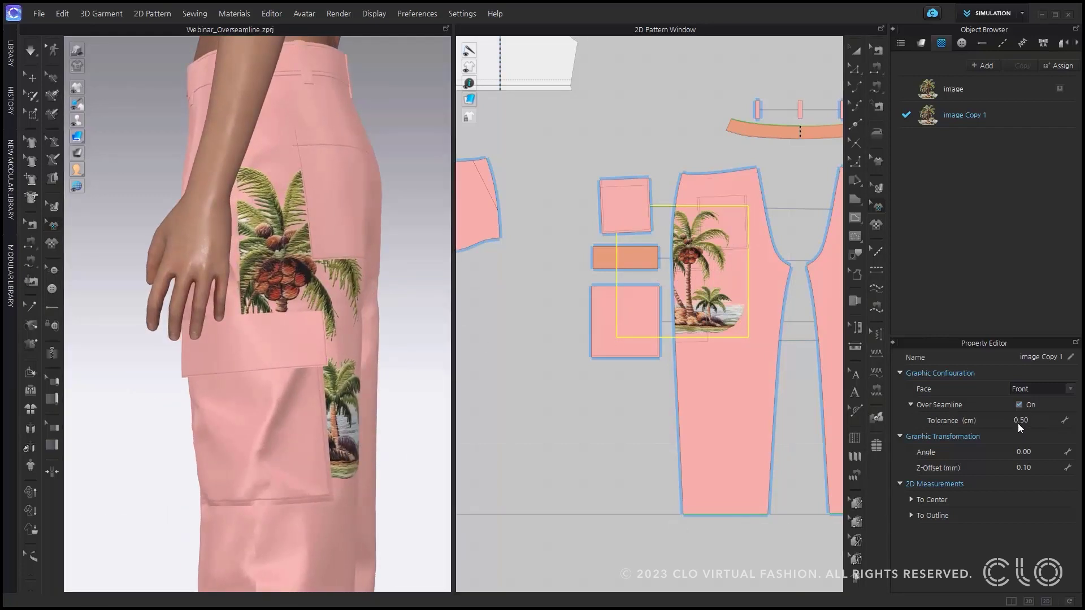
scroll(314, 378, "up", 2)
right_click_drag(313, 380, 340, 403)
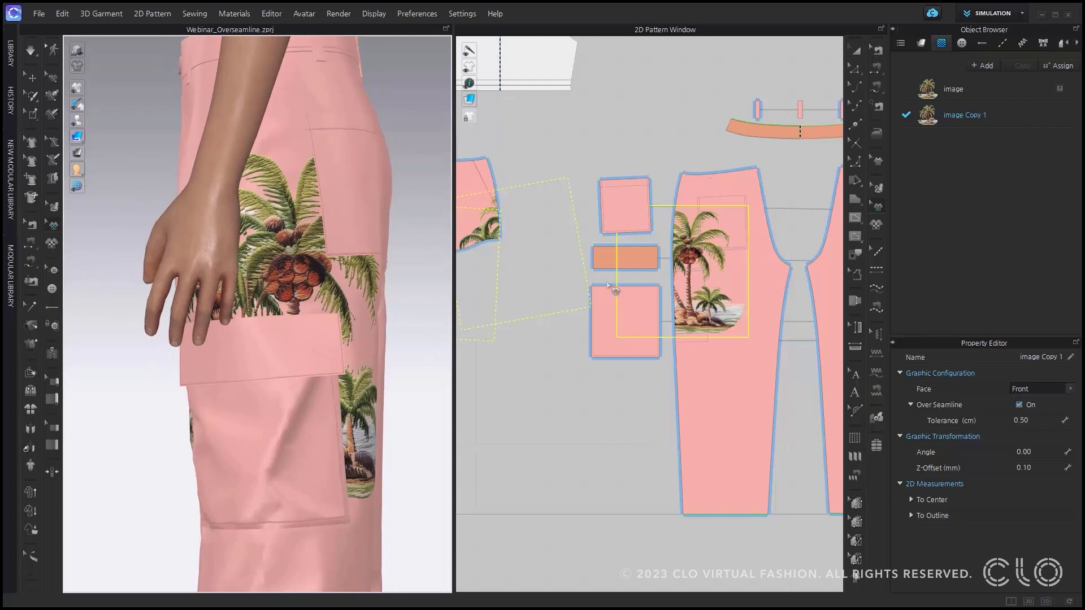
mouse_move(706, 247)
left_click_drag(706, 247, 722, 275)
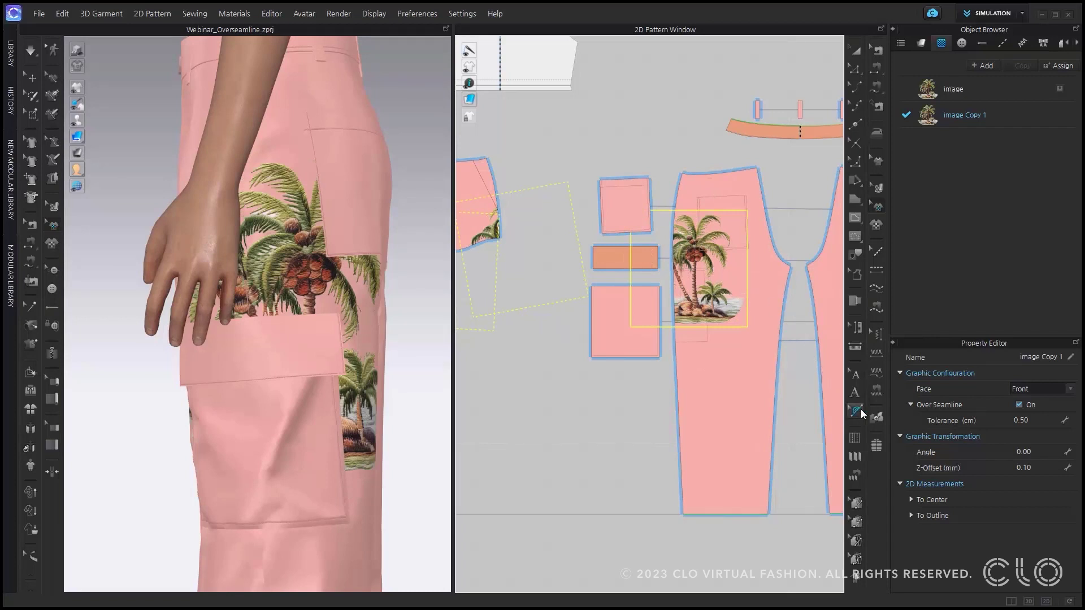
Link the large cargo pocket pattern to both the front and back pant leg patterns it is sewn onto
left_click(877, 418)
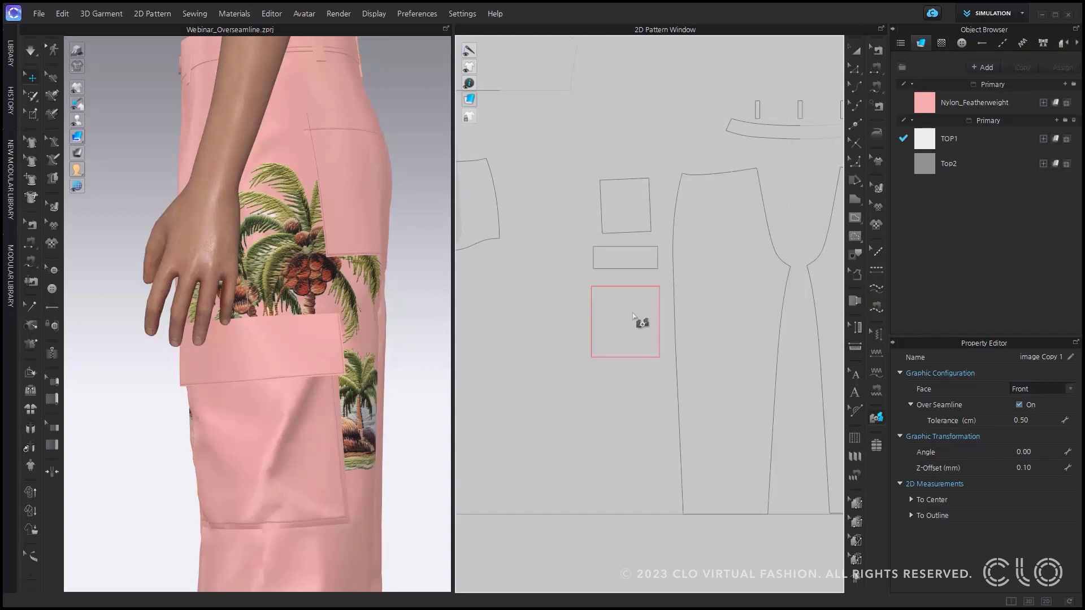
left_click_drag(633, 317, 559, 358)
scroll(678, 347, "down", 3)
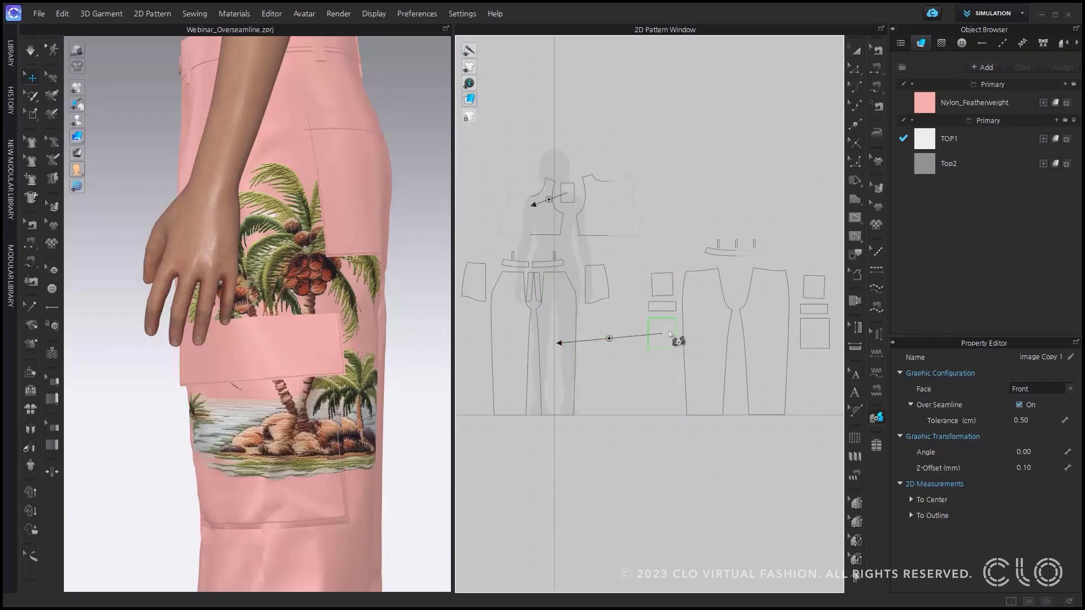
left_click_drag(666, 334, 698, 363)
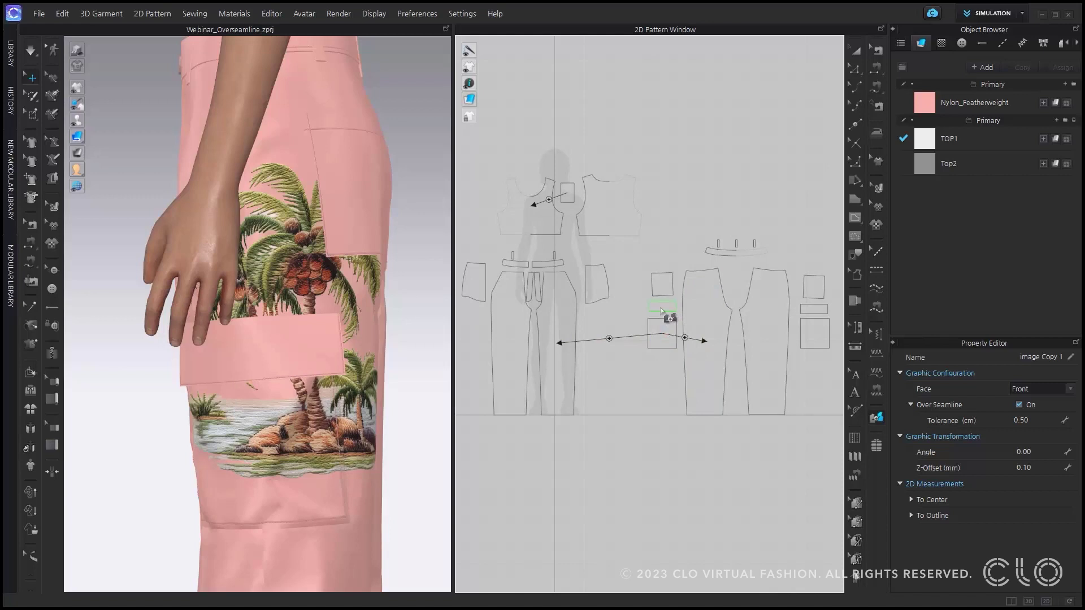
Link the cargo pocket flap pattern to the same front and back pant leg patterns
left_click_drag(663, 310, 562, 332)
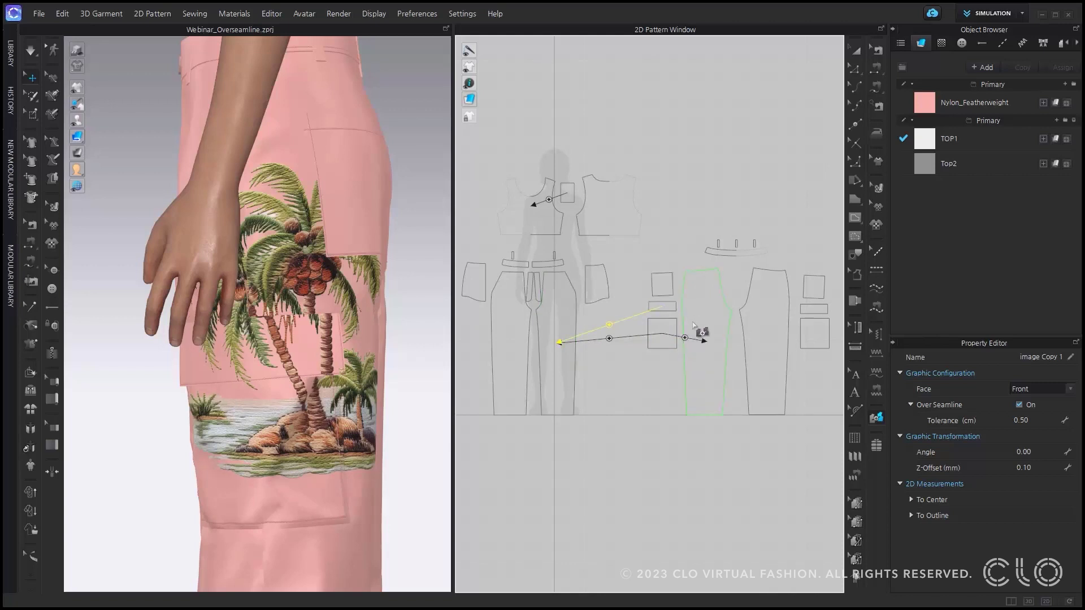
scroll(690, 325, "up", 3)
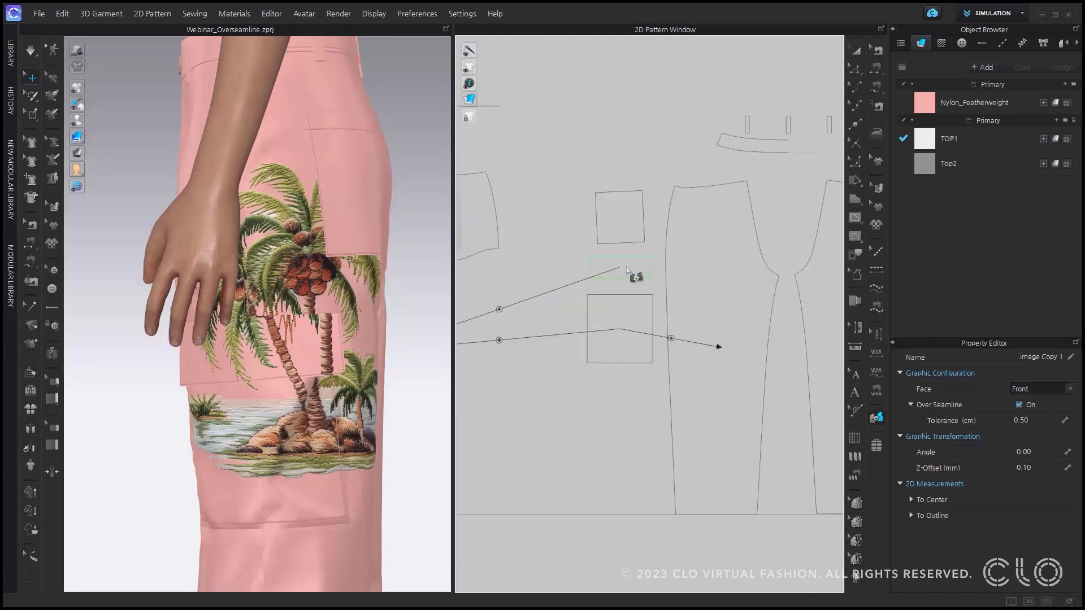
left_click(693, 339)
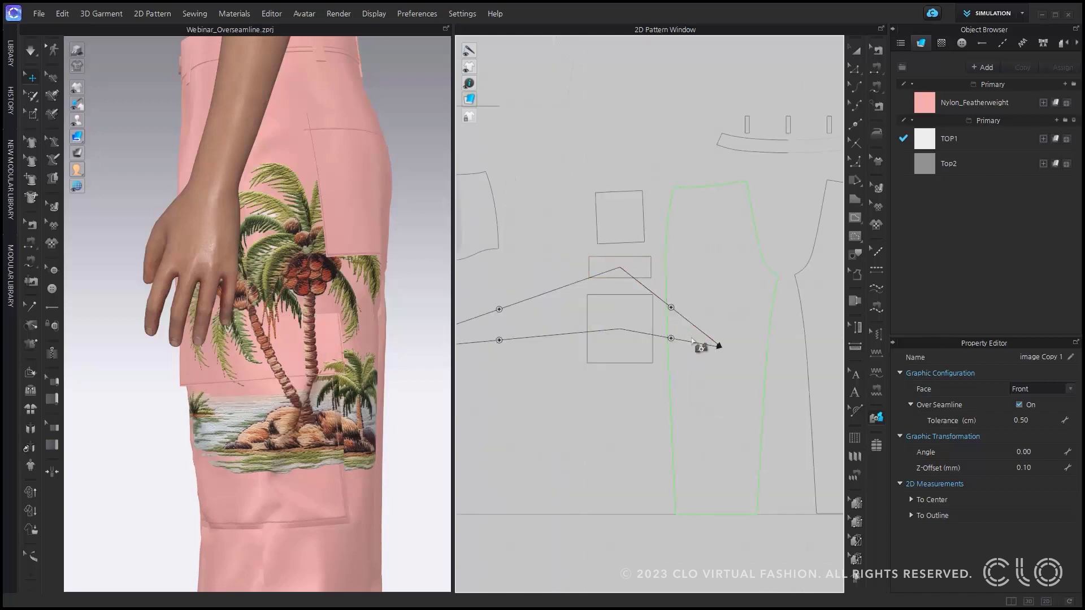
Examine closely how the palm tree graphic lines up across the cargo pocket, flap and pant leg on the 3D garment
right_click_drag(357, 443, 345, 444)
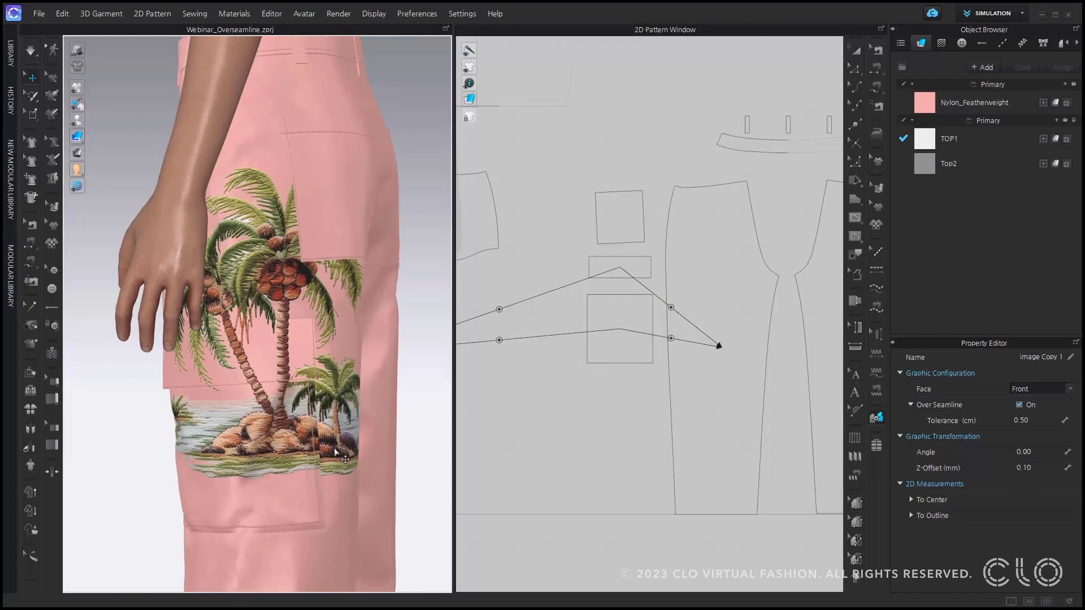
scroll(335, 450, "up", 6)
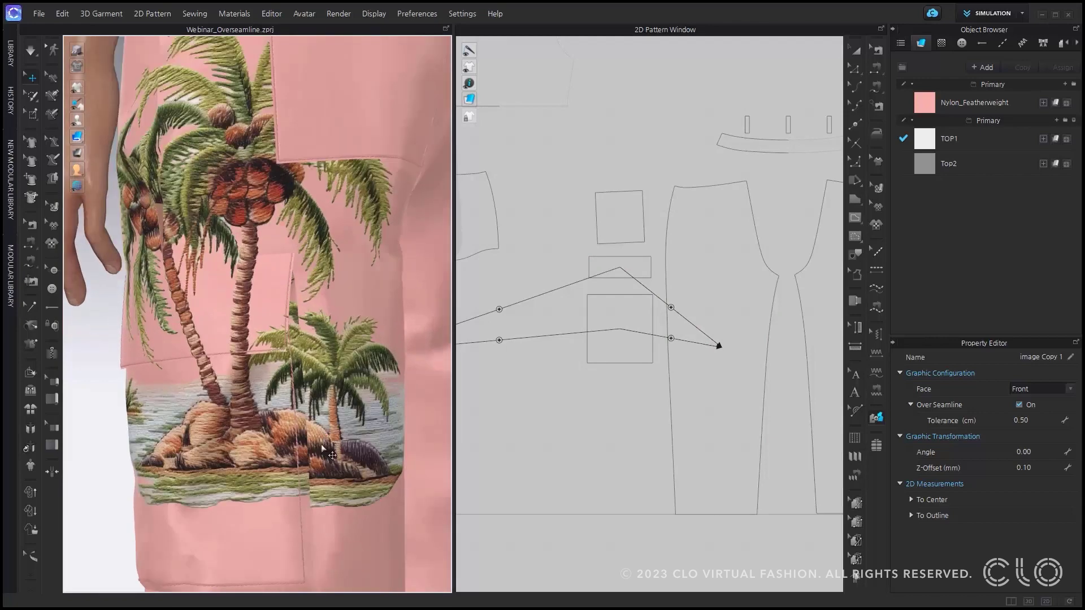
scroll(332, 455, "up", 2)
middle_click_drag(307, 514, 289, 491)
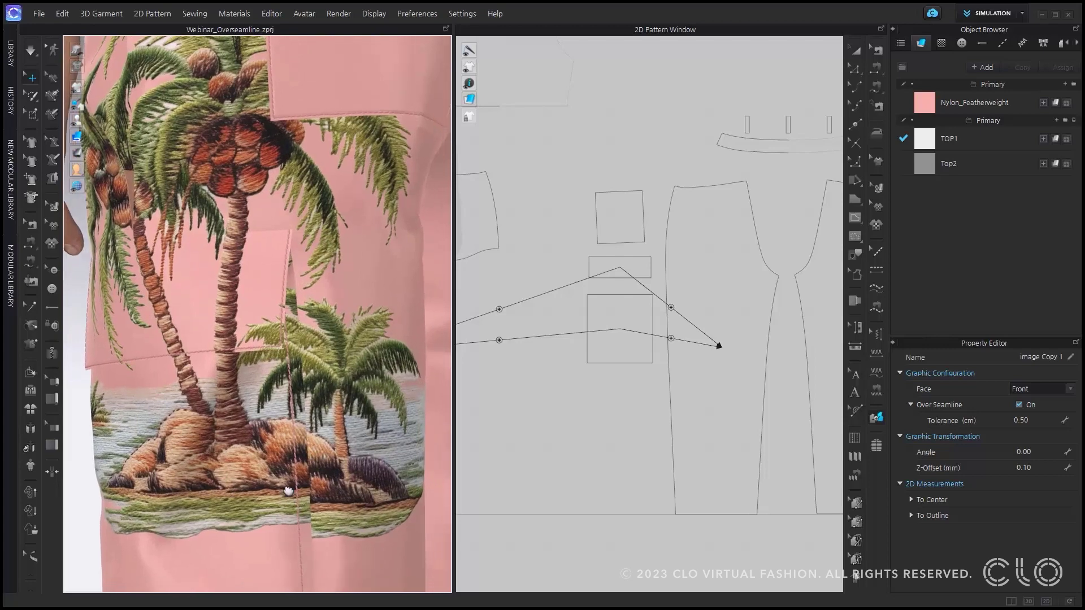
scroll(330, 506, "up", 3)
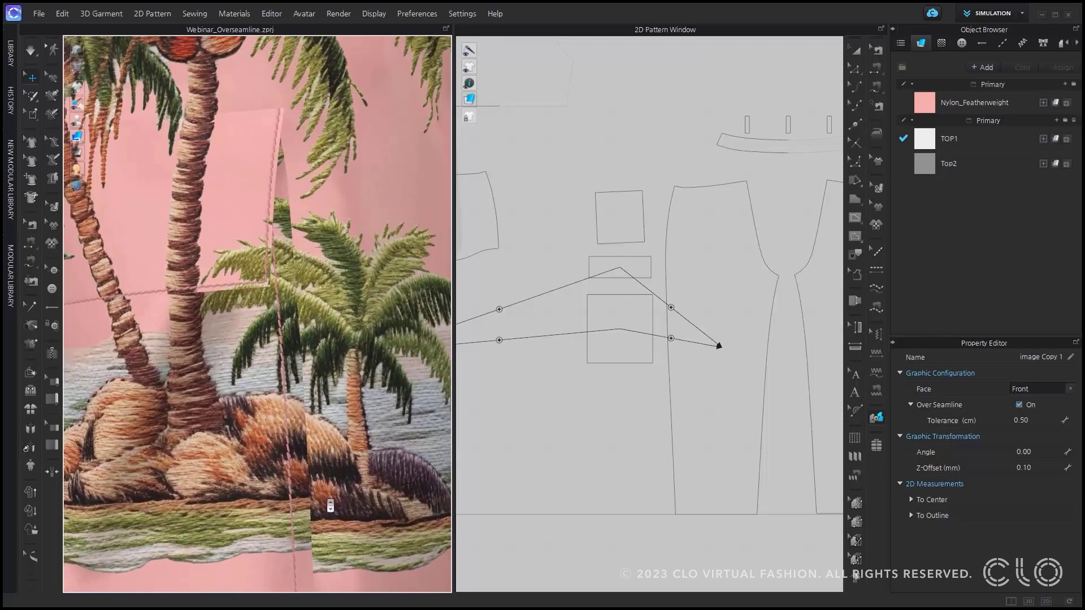
middle_click_drag(337, 562, 322, 483)
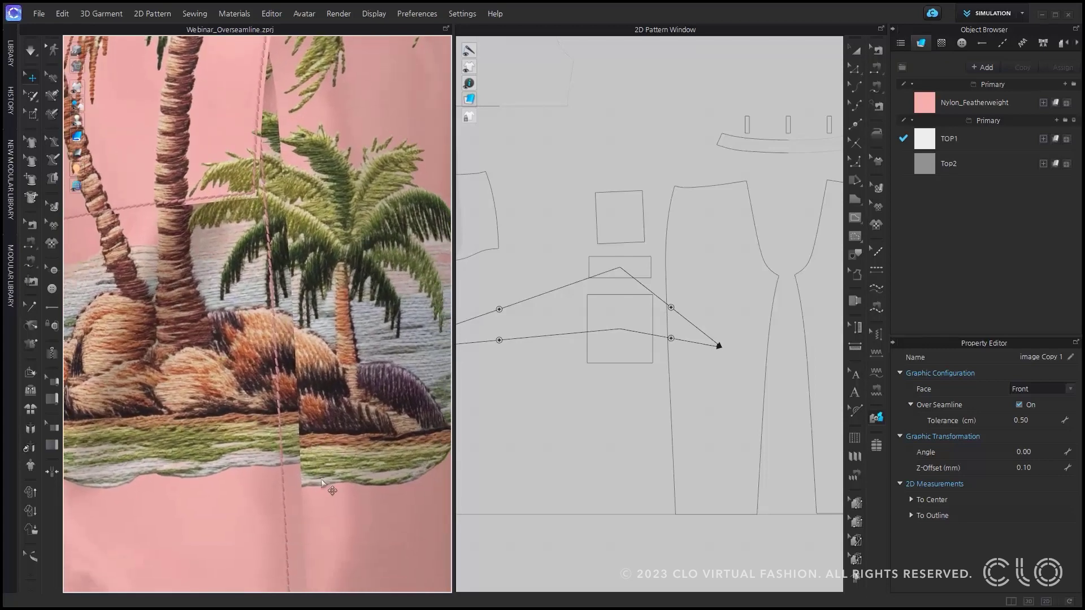
scroll(295, 477, "up", 1)
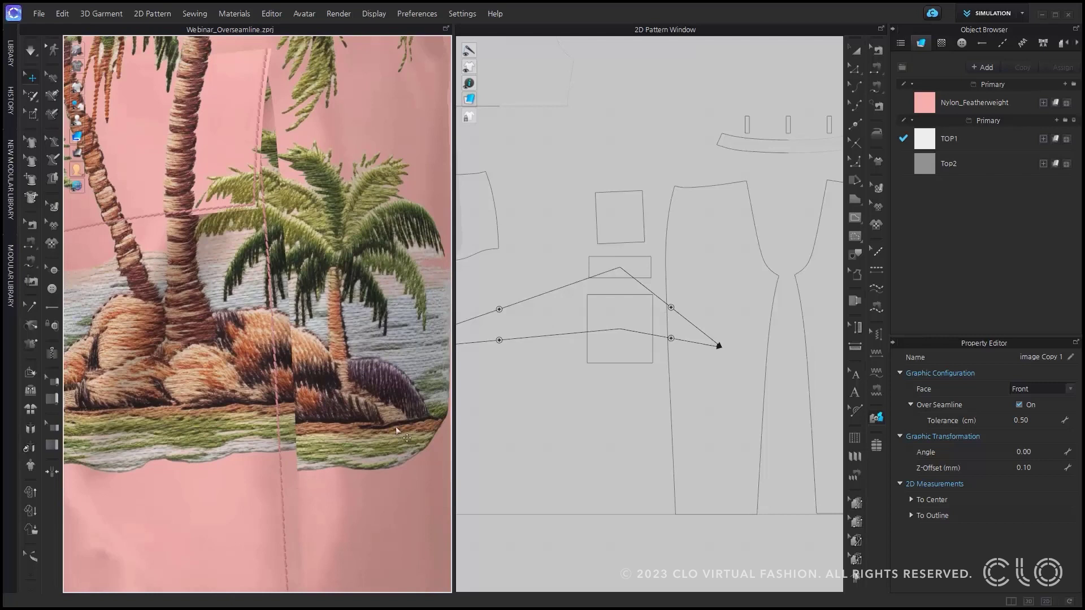
Delete both links between the large cargo pocket pattern and the front and back pant leg patterns
left_click(565, 338)
left_click(647, 336)
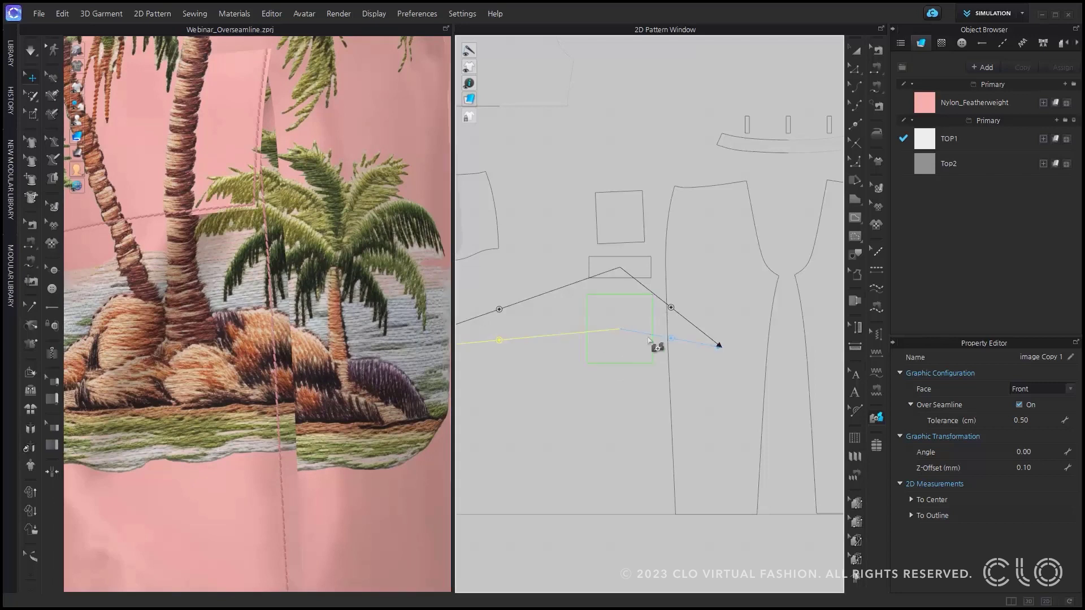
key("Delete")
left_click(563, 339)
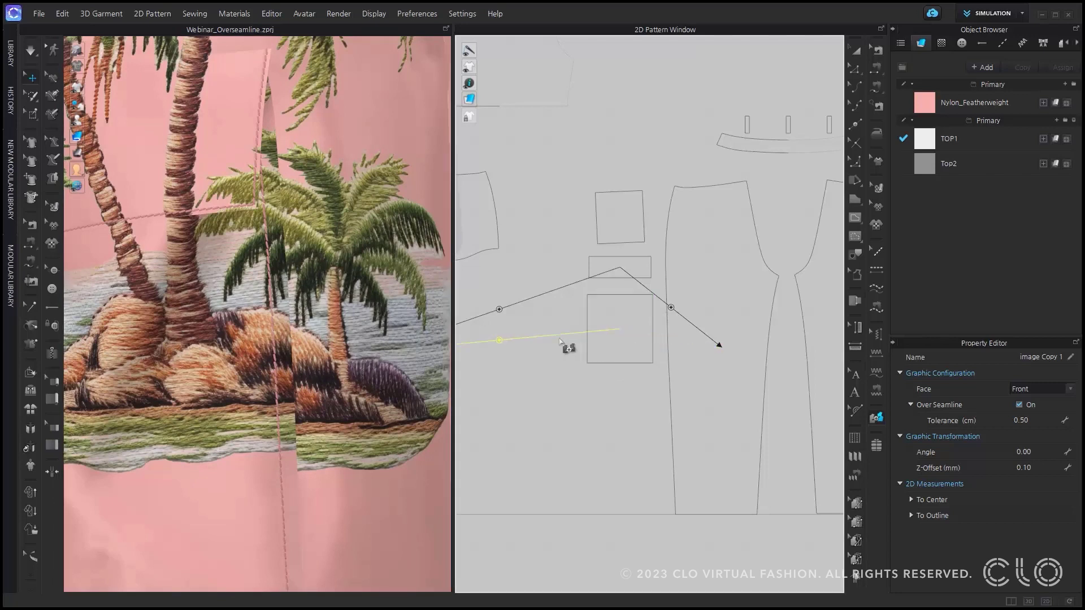
key("Delete")
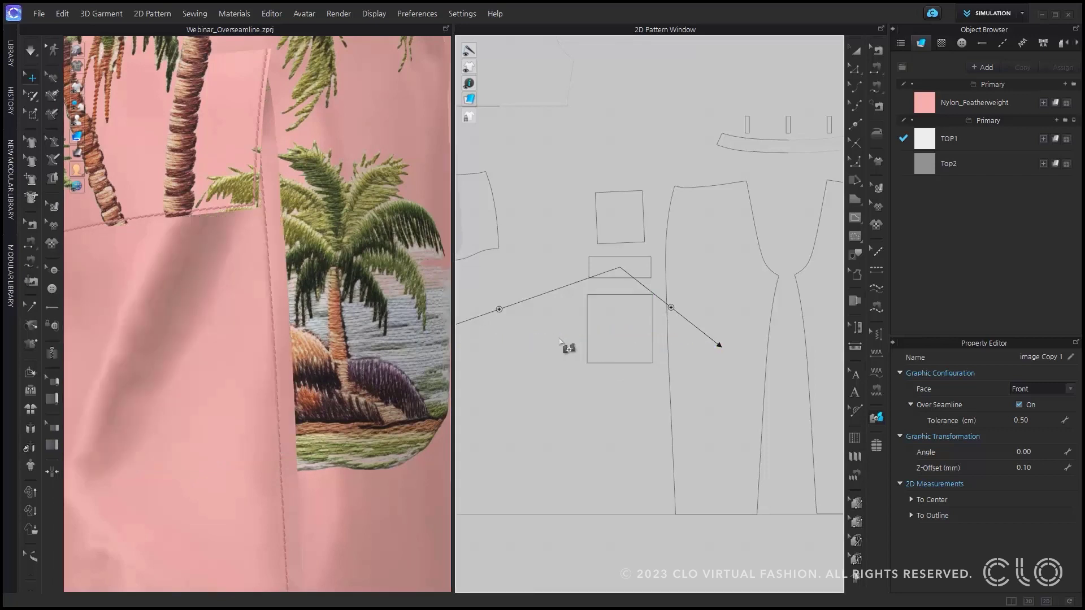
Place the image Copy 1 palm tree graphic on the large cargo pocket pattern
left_click(942, 43)
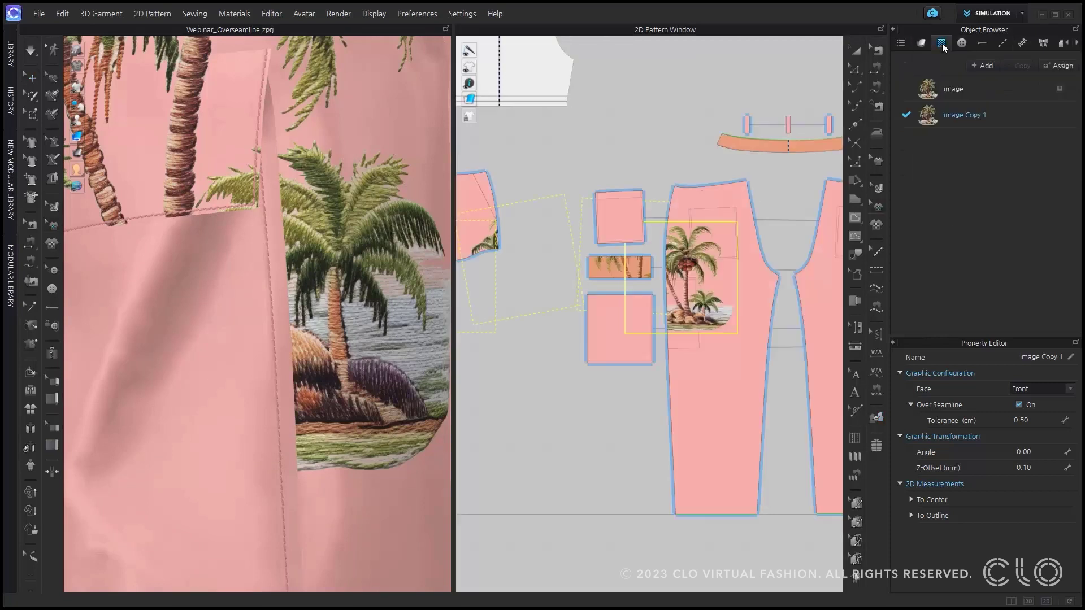
left_click(934, 118)
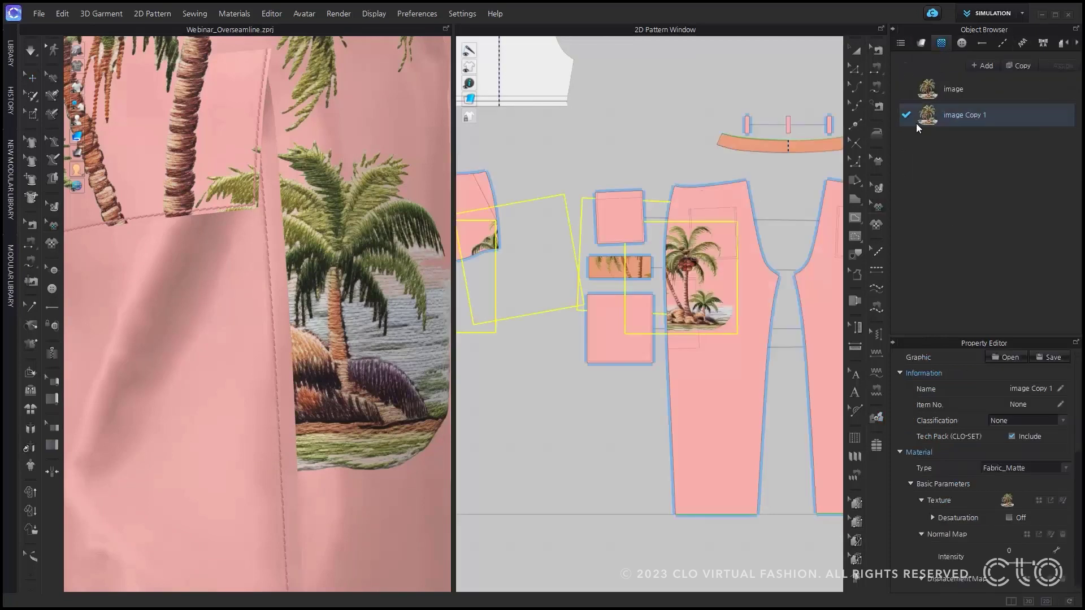
left_click(604, 343)
scroll(603, 343, "down", 2)
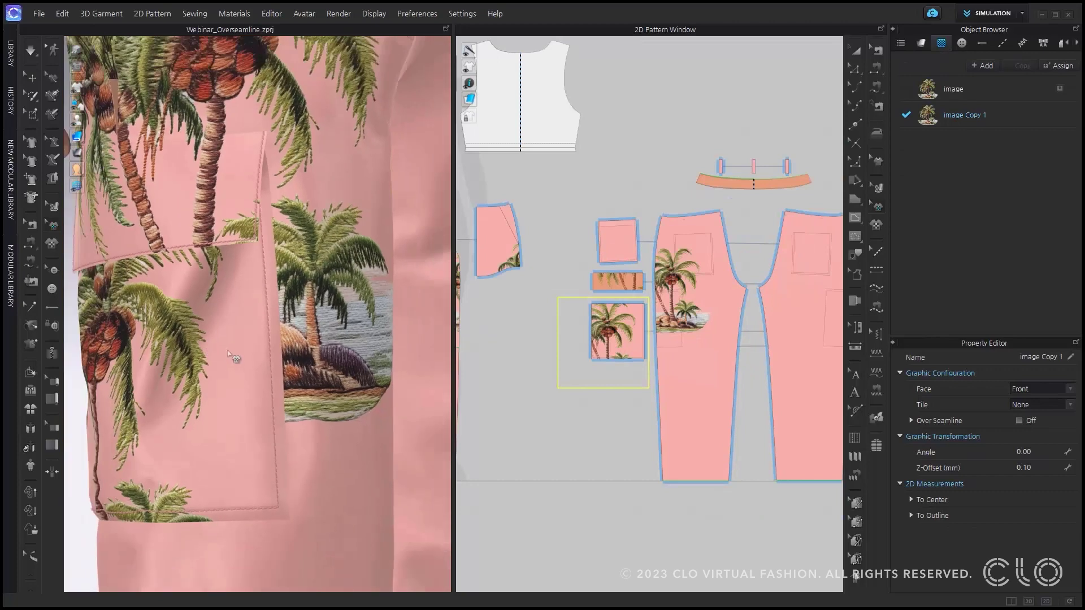
Move the graphic on the large cargo pocket so its trunks and island line up with the artwork on the flap and pant leg
left_click_drag(627, 347, 648, 306)
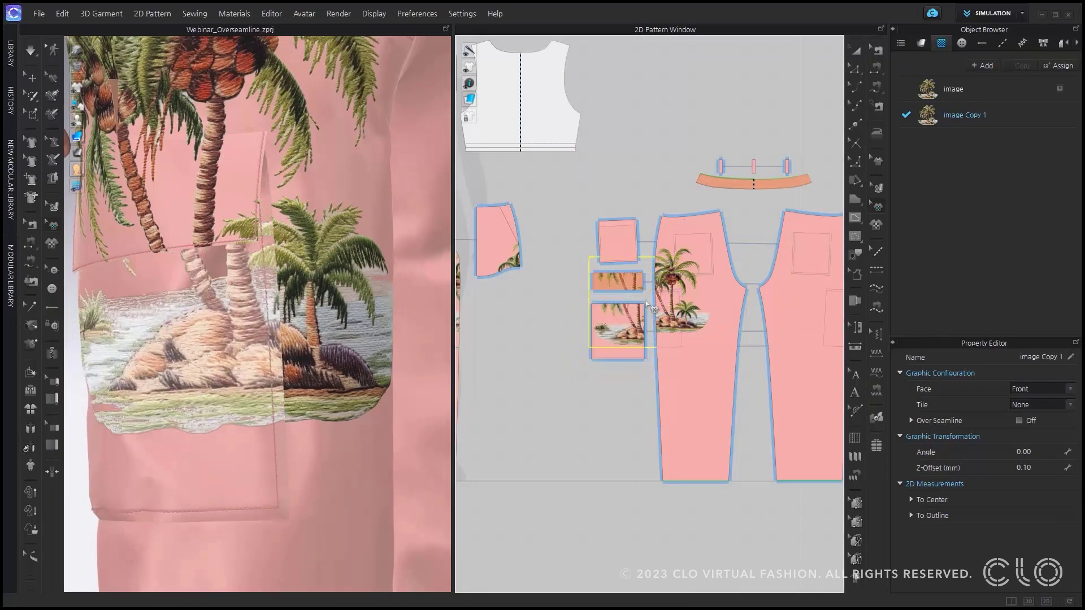
scroll(634, 331, "up", 6)
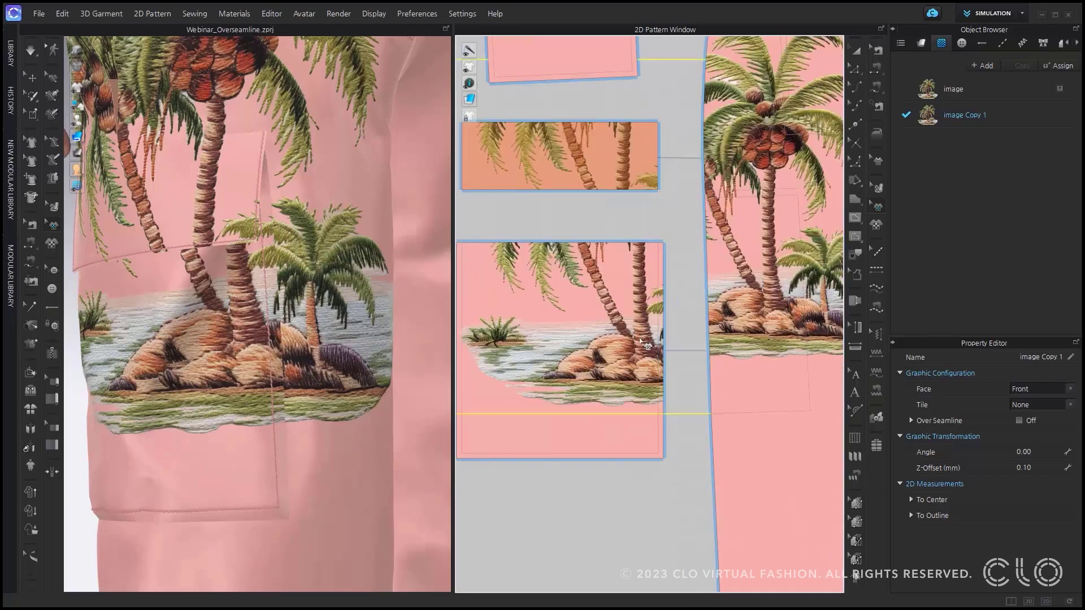
mouse_move(633, 373)
left_mouse_down()
mouse_move(609, 370)
mouse_move(628, 358)
left_mouse_up()
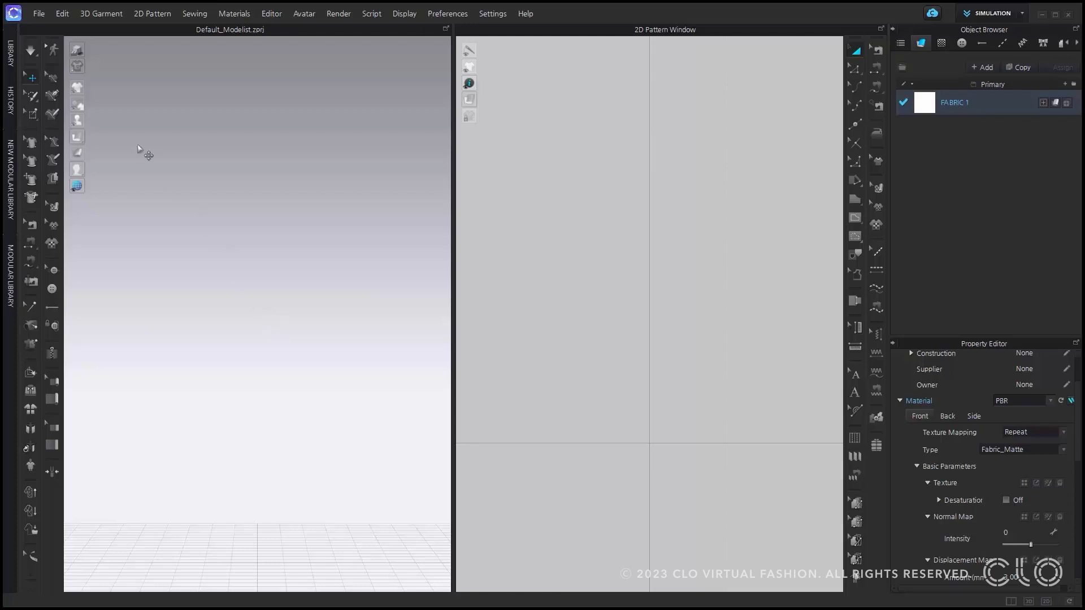
Add the denim_fabric Substance material from the library's Material collection to the project's fabrics
left_click(14, 56)
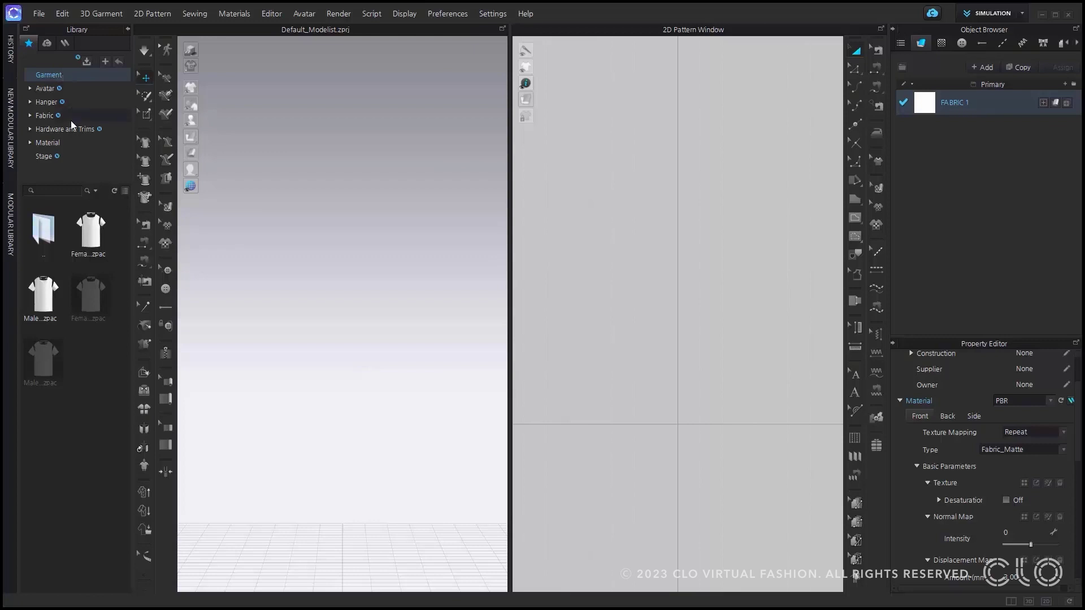
left_click(68, 143)
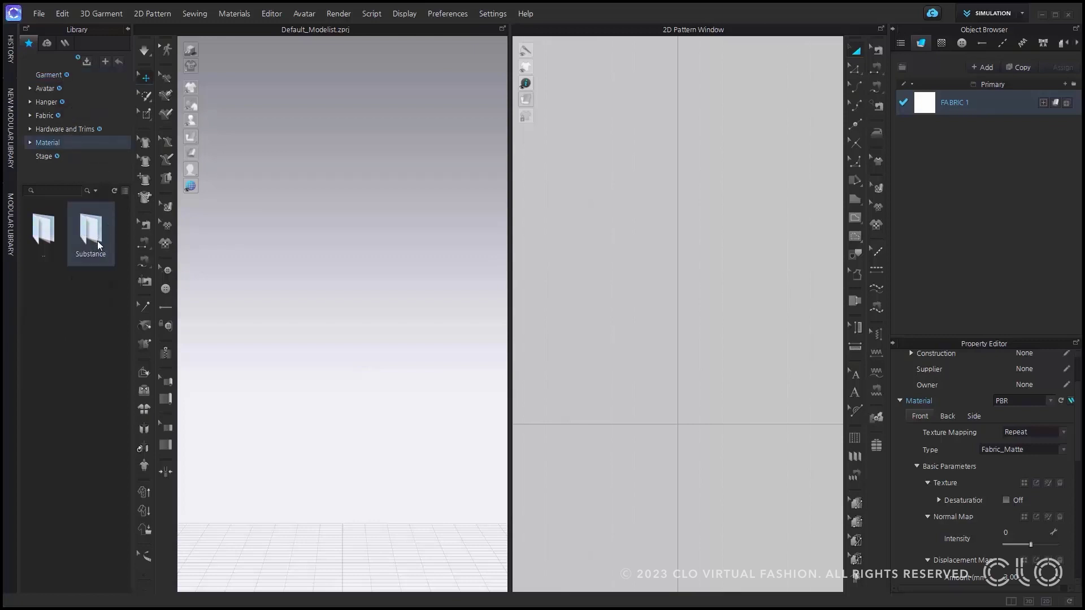
double_click(105, 248)
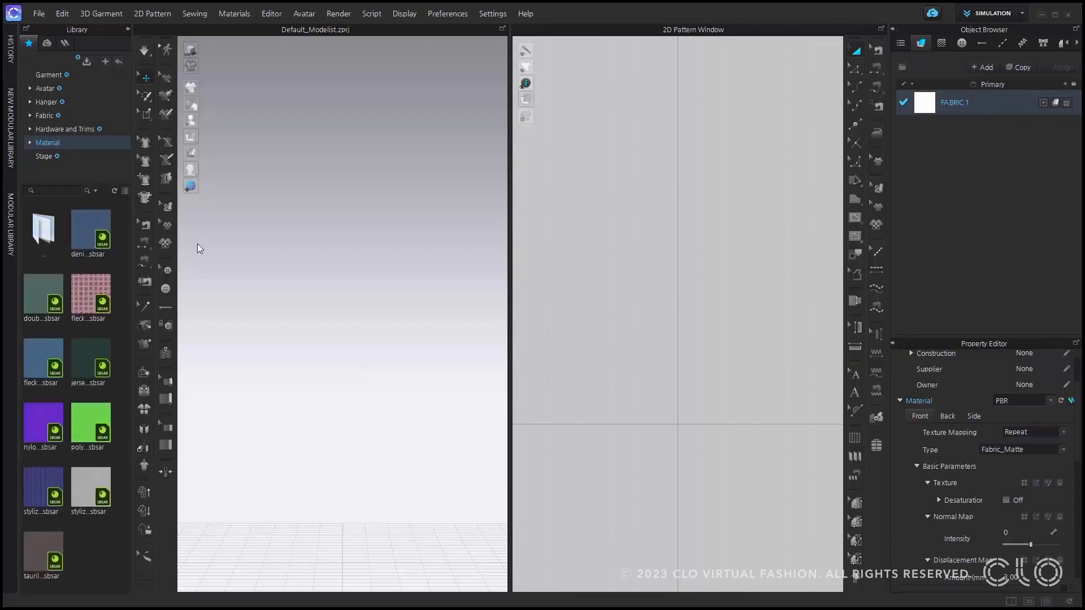
mouse_move(116, 244)
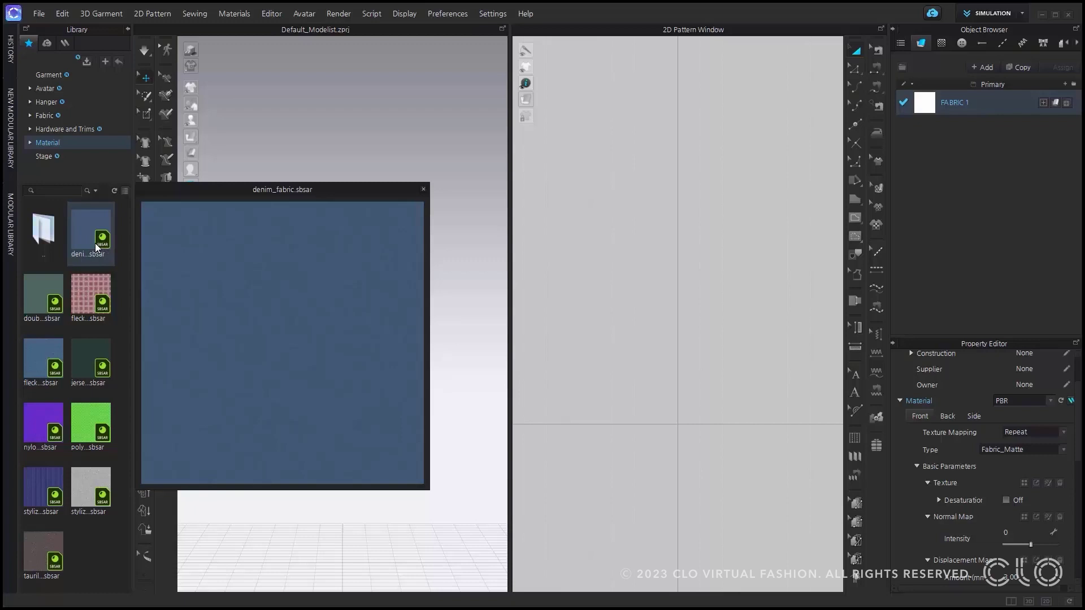
double_click(95, 243)
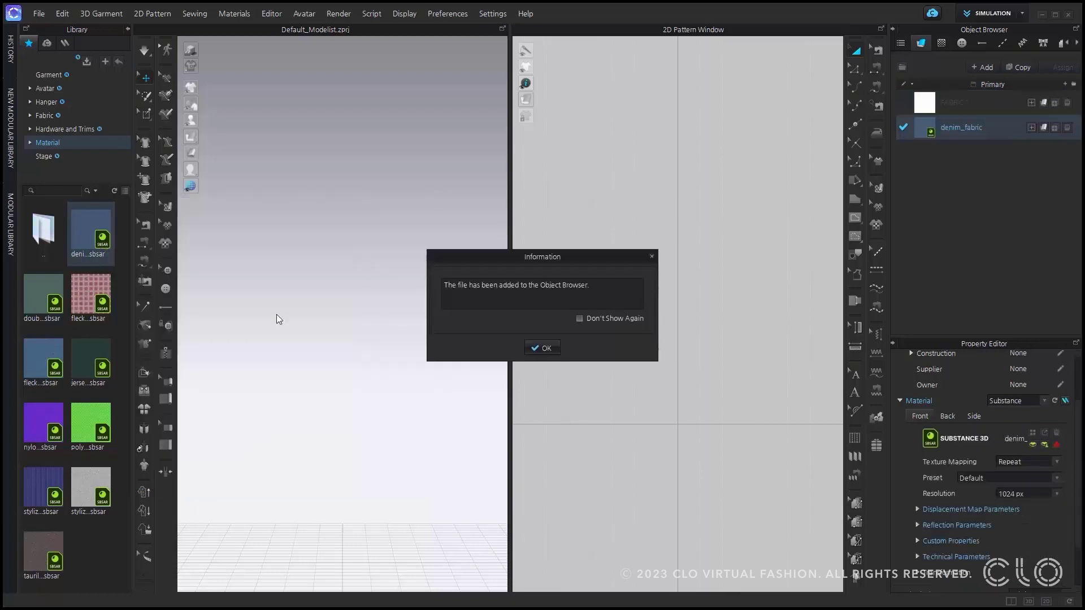
left_click(546, 351)
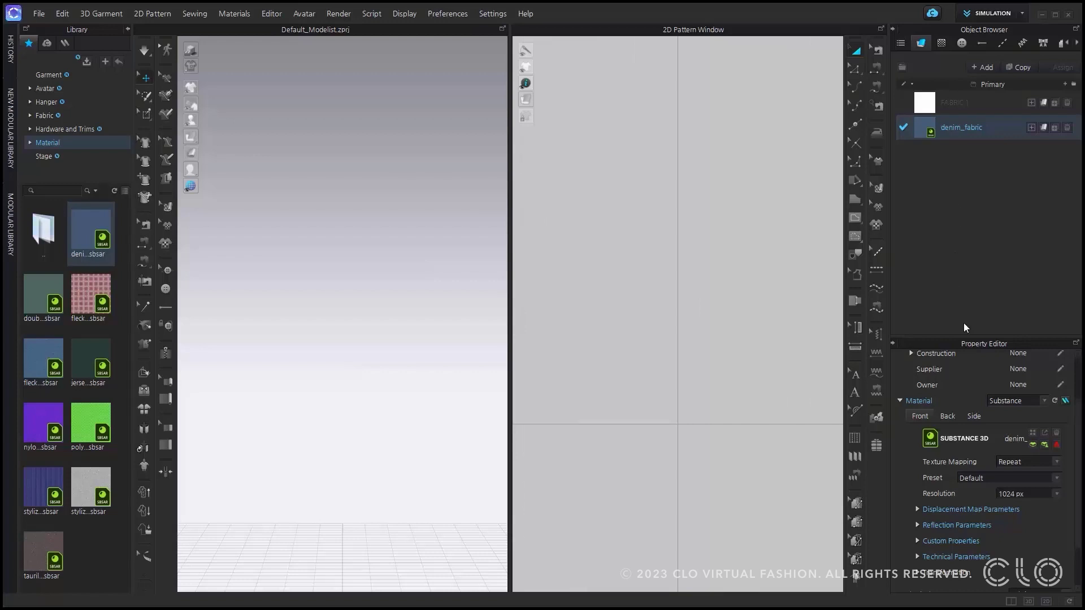
Open the Adobe Substance 3D Assets website from the denim material's properties and browse all assets
left_click_drag(965, 331, 965, 235)
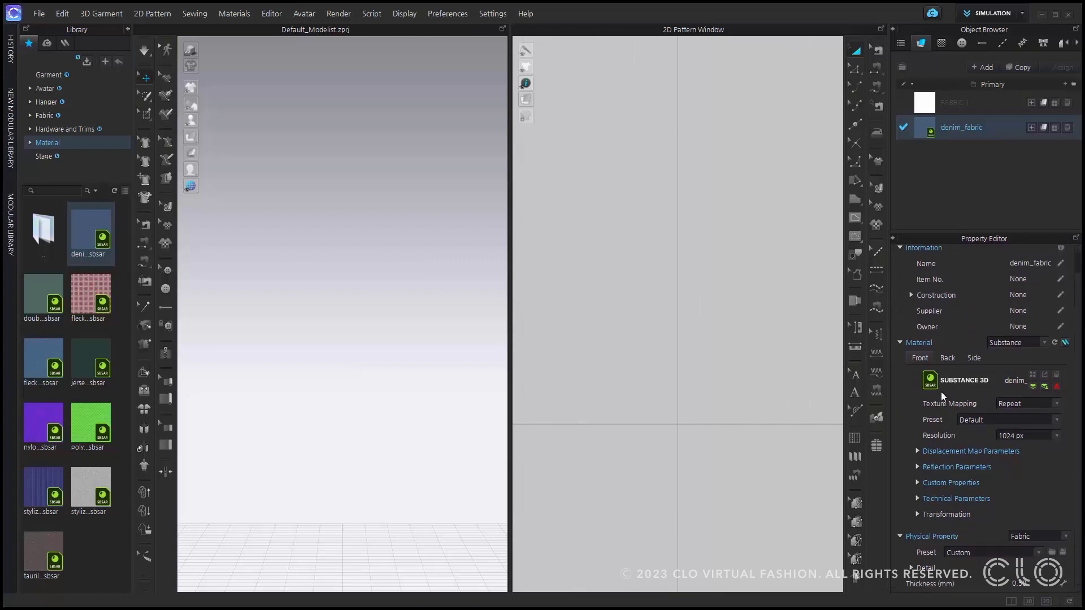
left_click(1033, 387)
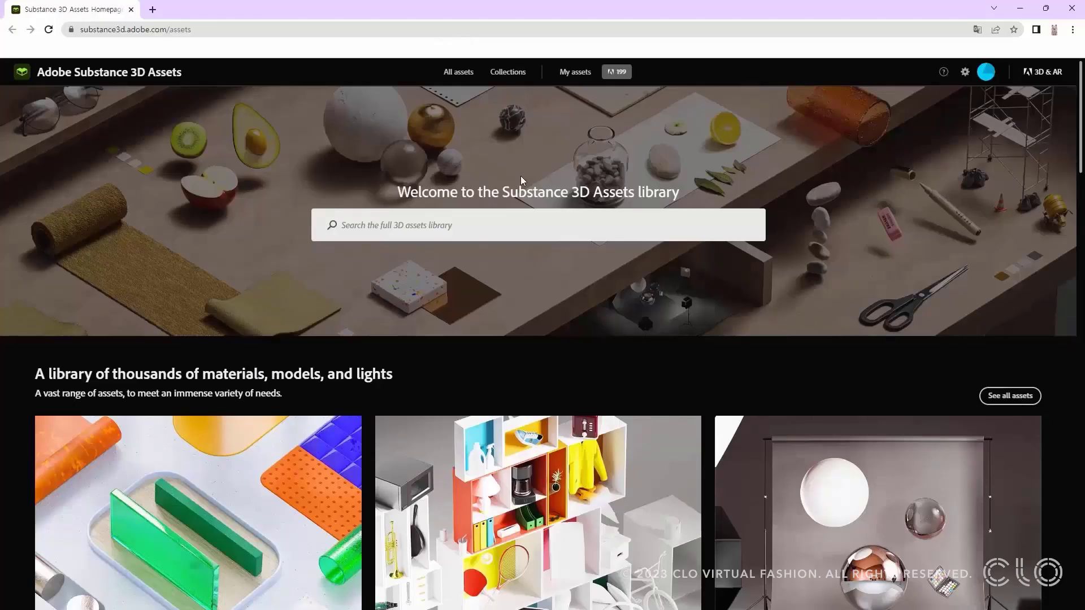
scroll(521, 180, "down", 3)
left_click(458, 72)
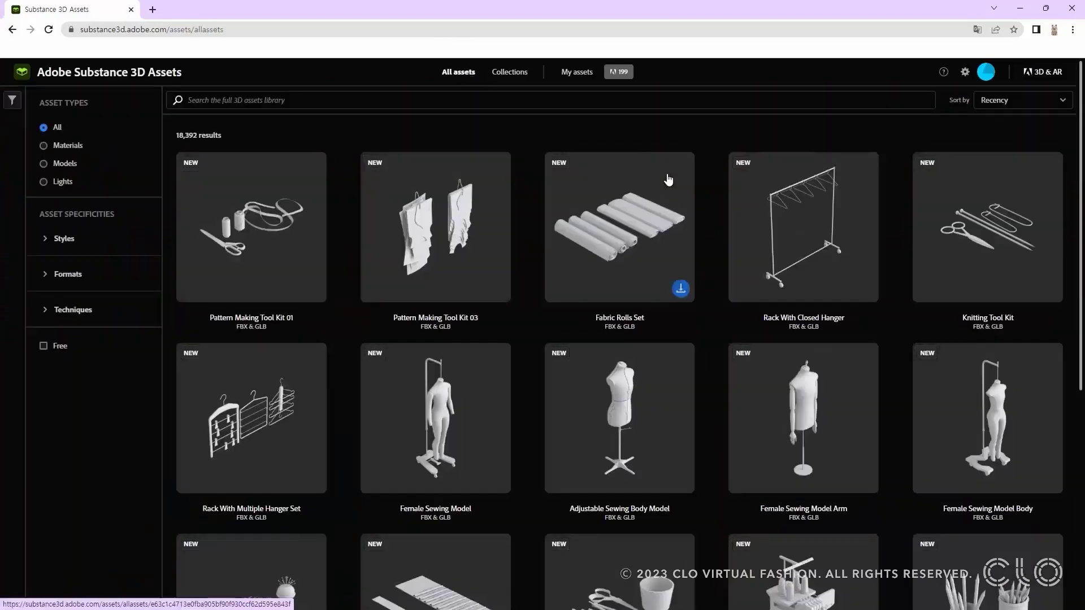
scroll(522, 352, "down", 15)
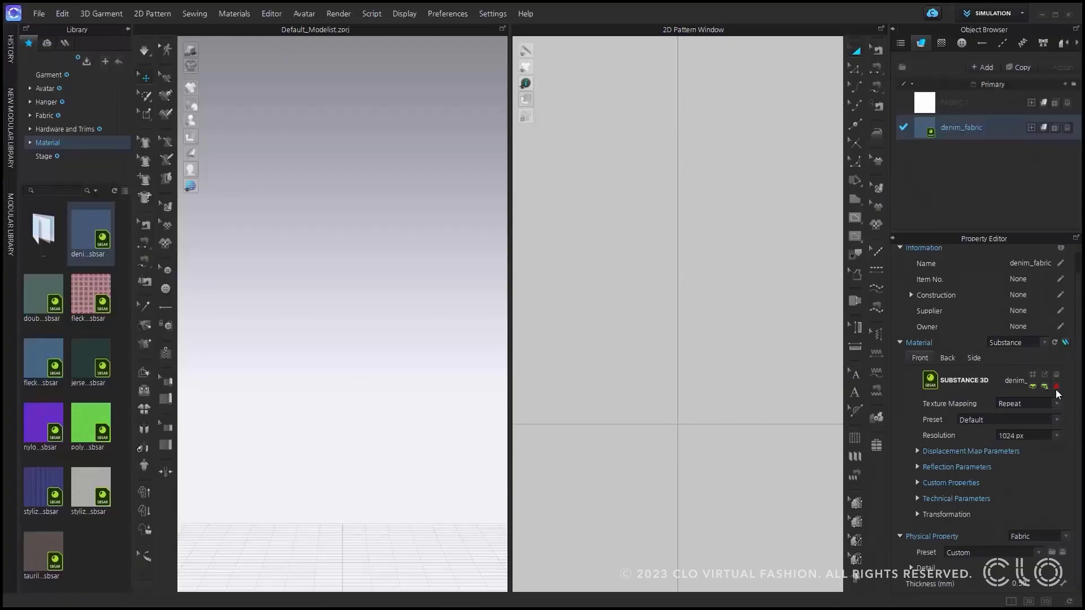
Open Adobe's 3D & AR product page from the denim material's properties and look through the Substance 3D tools
left_click(1057, 389)
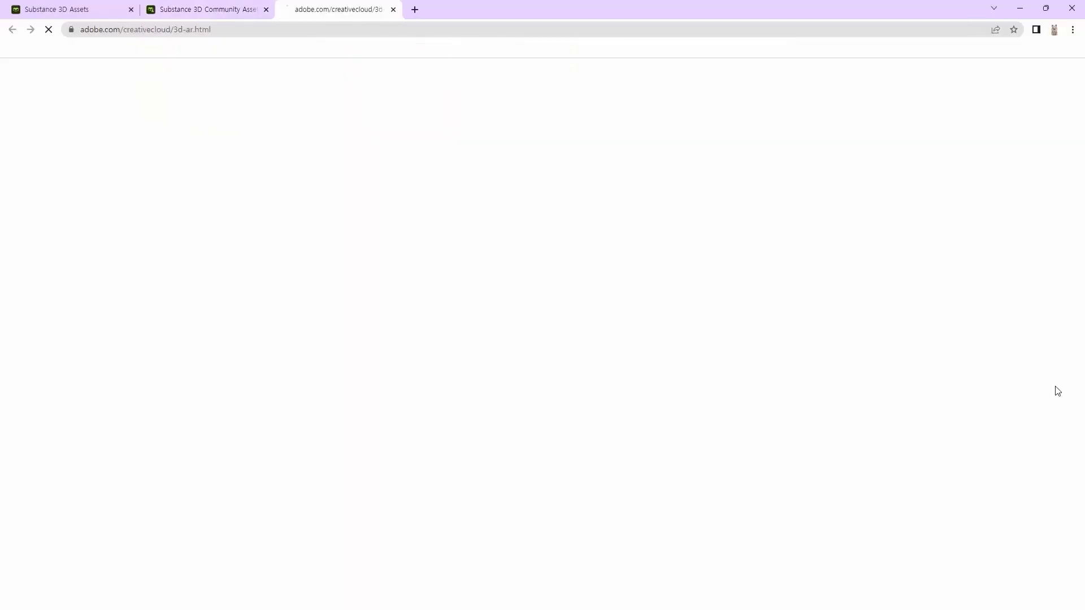
scroll(341, 182, "down", 1)
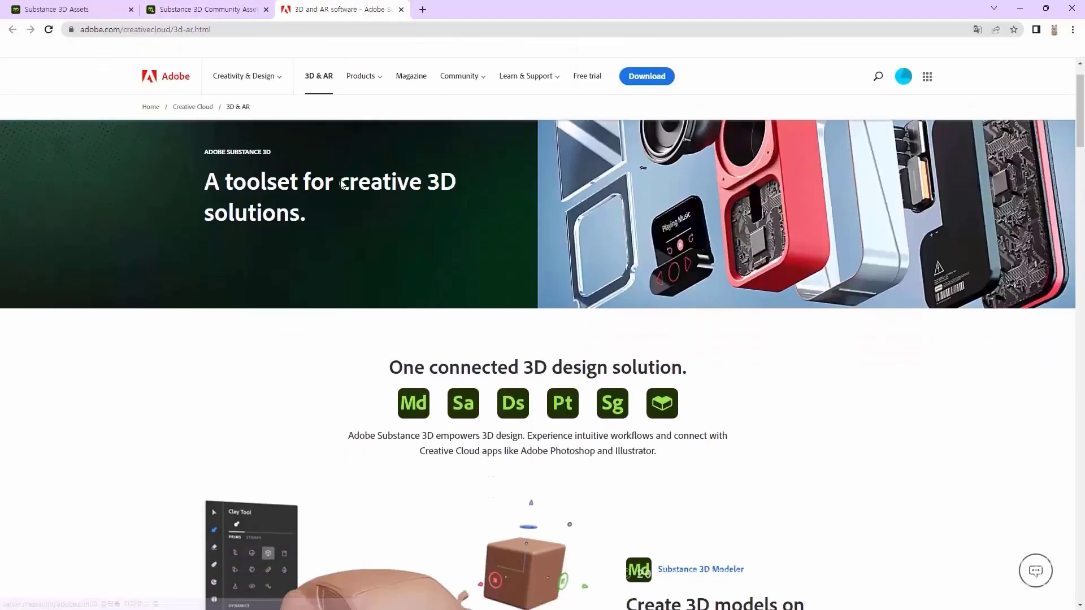
scroll(489, 240, "down", 10)
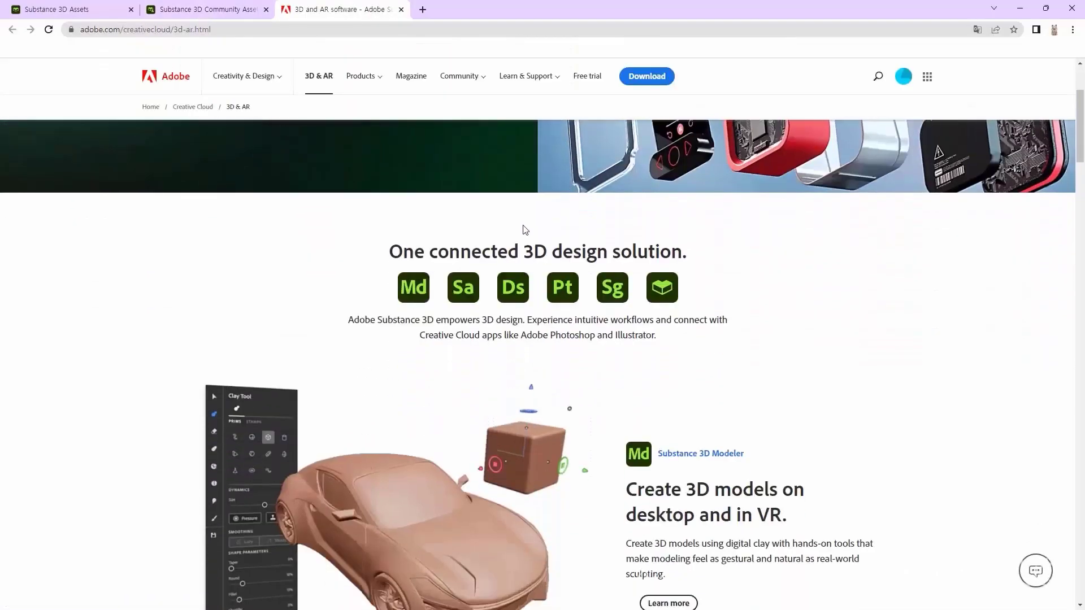
scroll(526, 230, "down", 18)
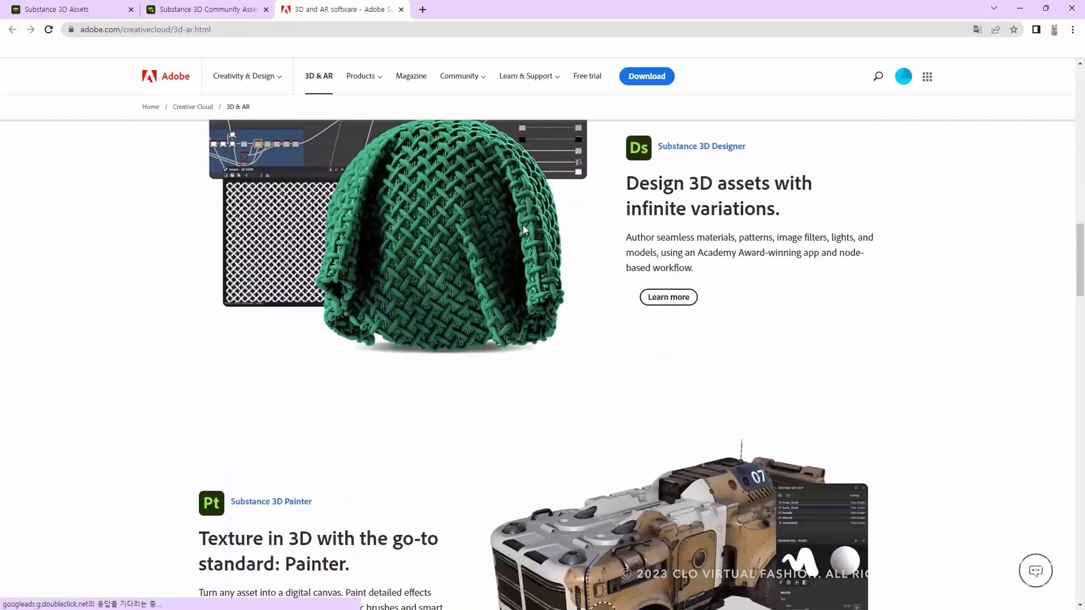
scroll(524, 227, "down", 8)
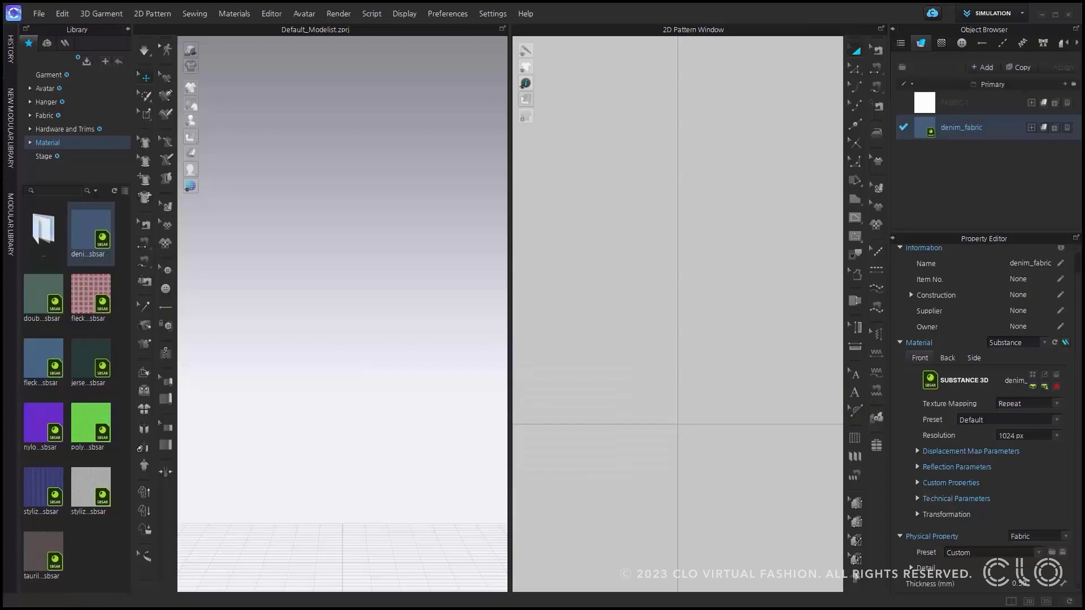
Open the Substance 3D Community Assets website from the denim material's properties and browse the shared materials
left_click(1044, 385)
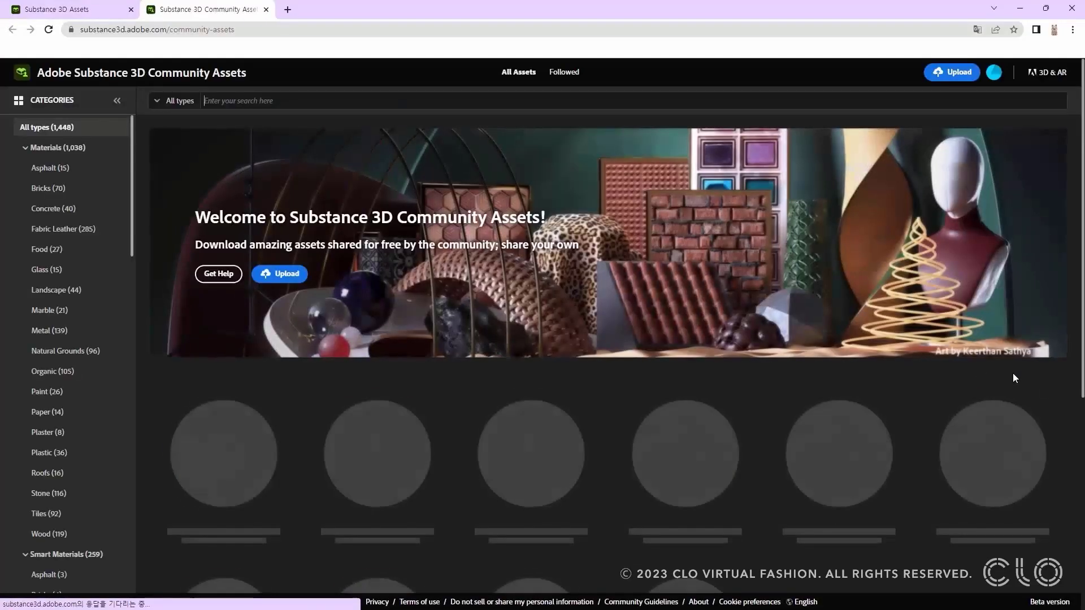
scroll(418, 232, "down", 12)
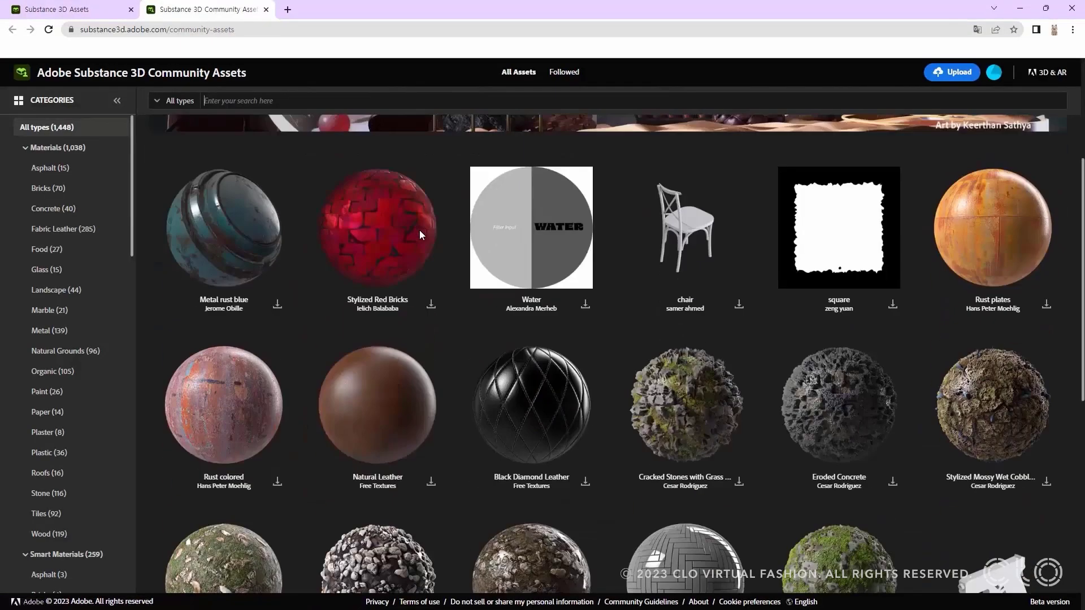
scroll(420, 236, "down", 10)
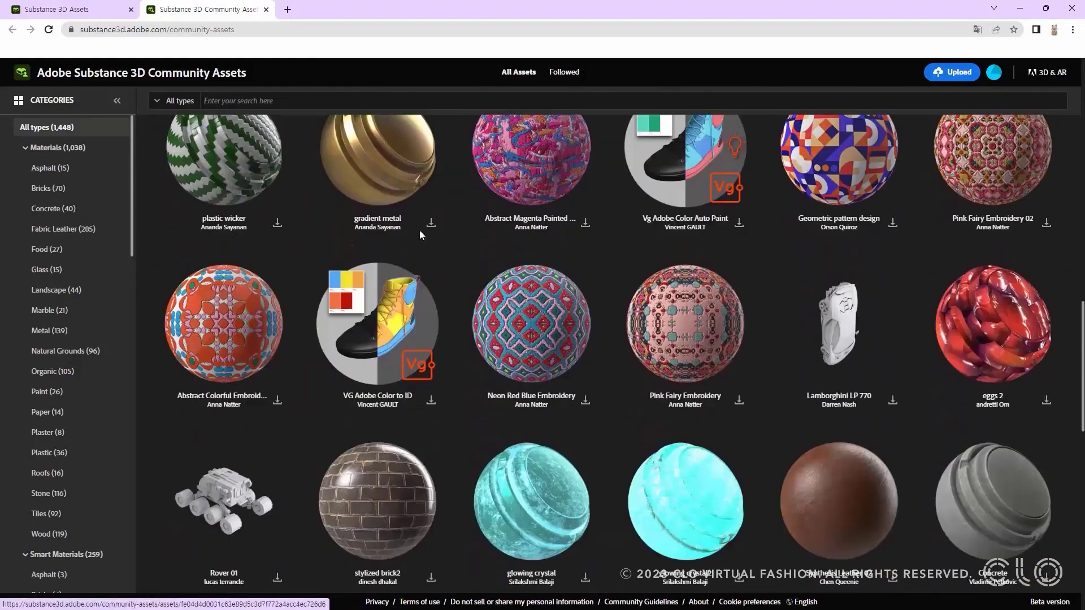
scroll(420, 234, "down", 3)
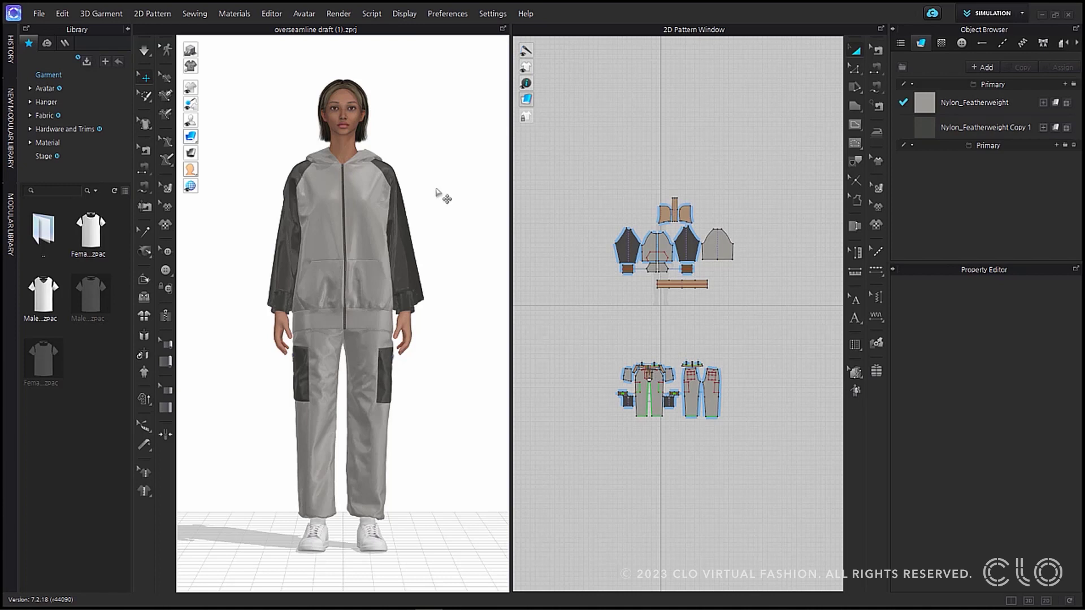
Open the BOM editor for the hoodie and cargo pants outfit and switch it to Colorway A Copy 1
left_click(272, 16)
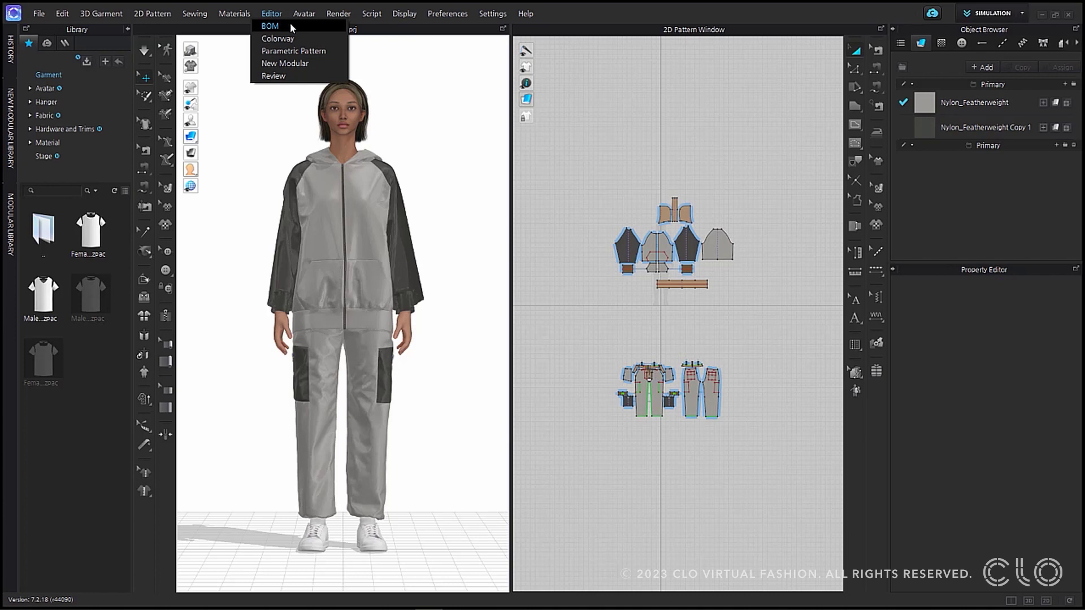
left_click(290, 26)
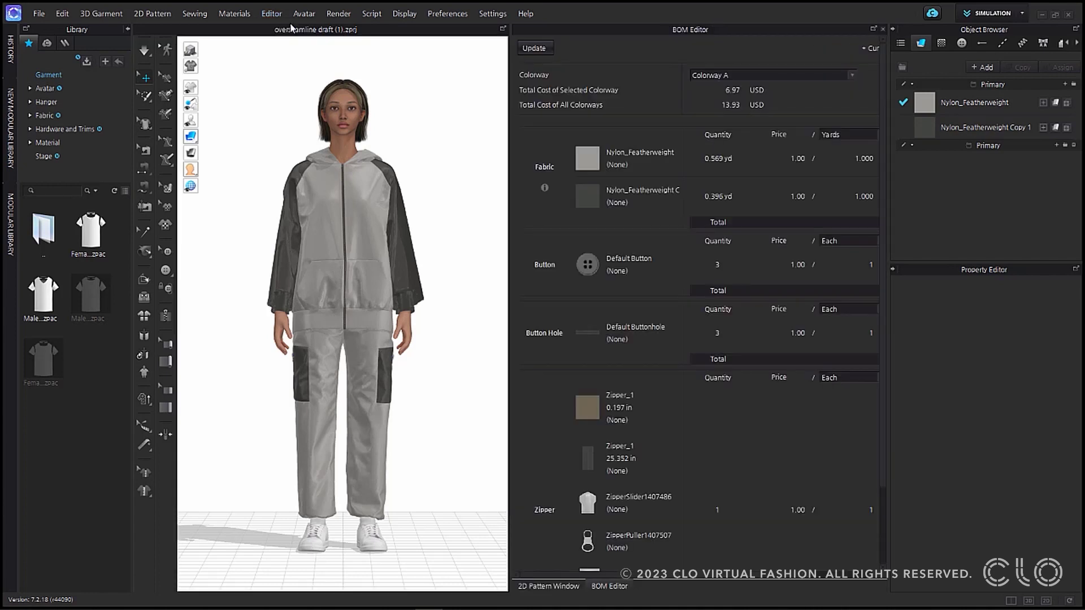
left_click(746, 75)
left_click(745, 92)
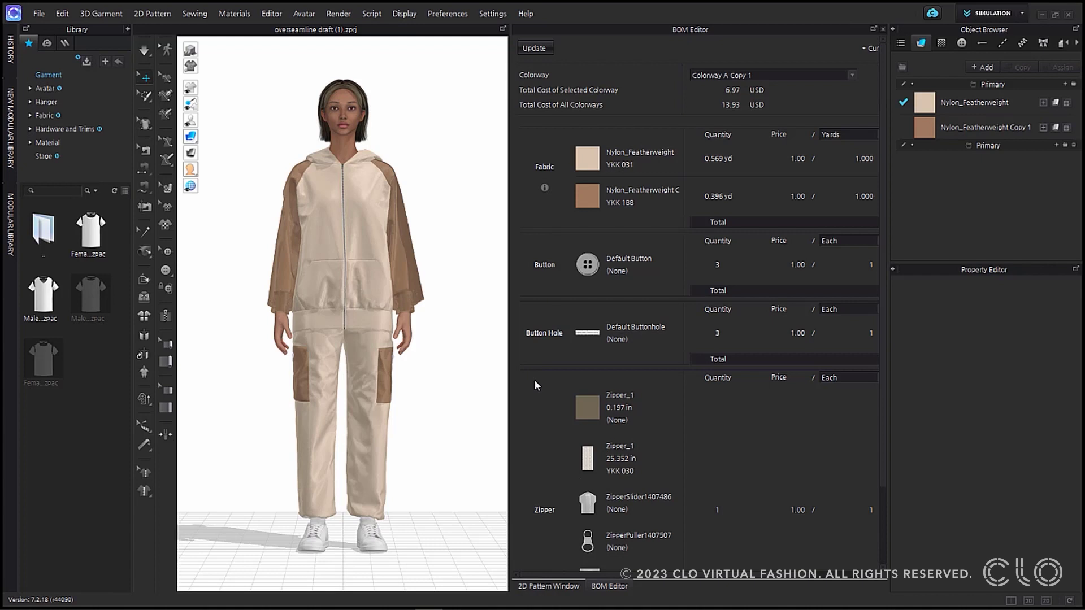
Set the zipper's price to 3.00 in the bill of materials and update the BOM
scroll(735, 446, "down", 2)
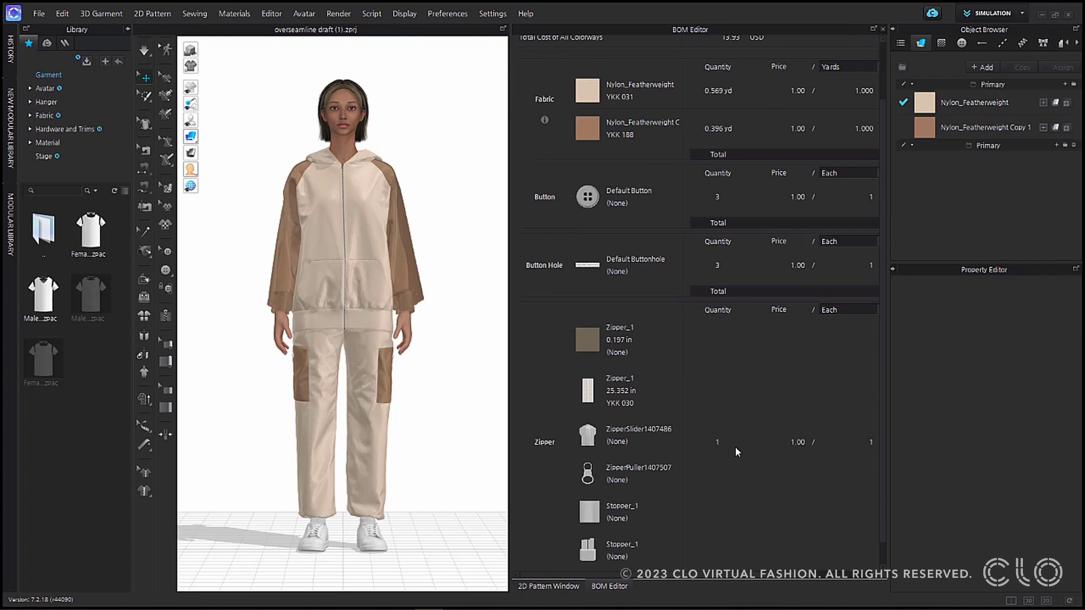
left_click_drag(750, 577, 814, 579)
double_click(733, 442)
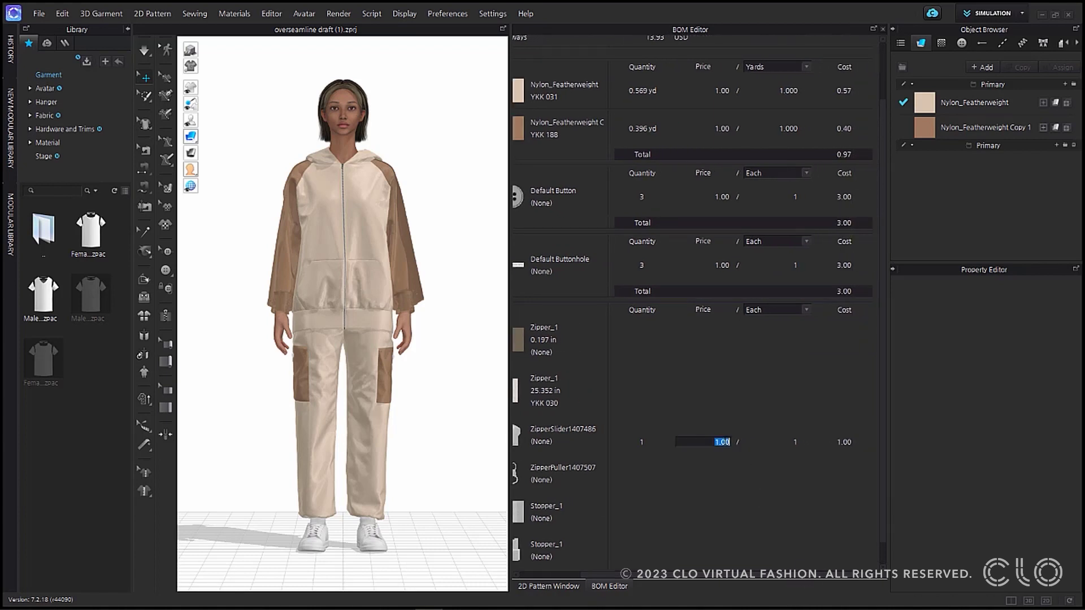
type("3")
key("Return")
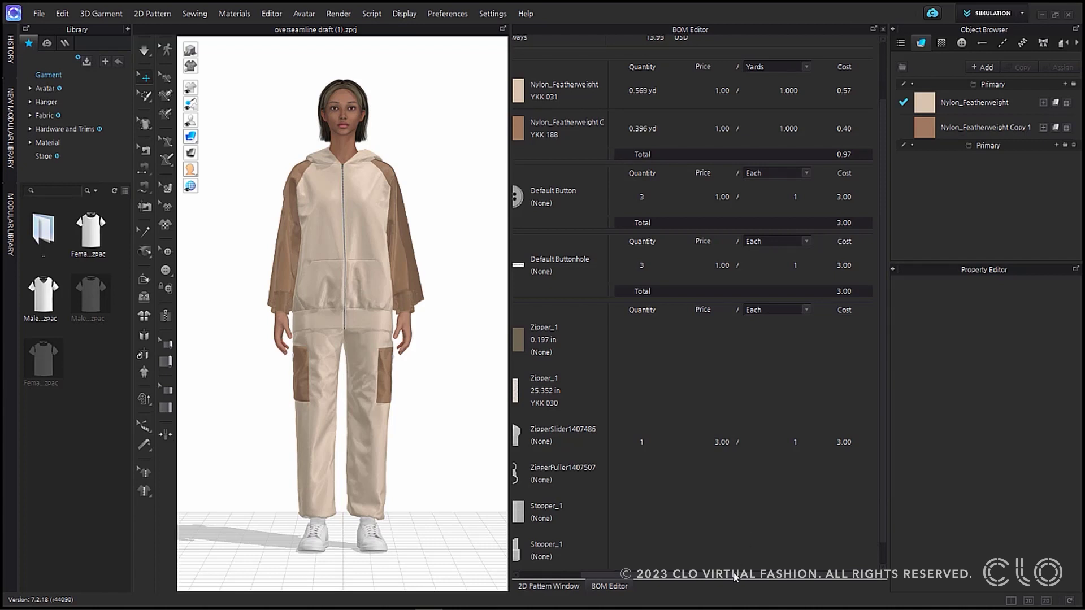
scroll(738, 576, "left", 3)
scroll(717, 529, "up", 2)
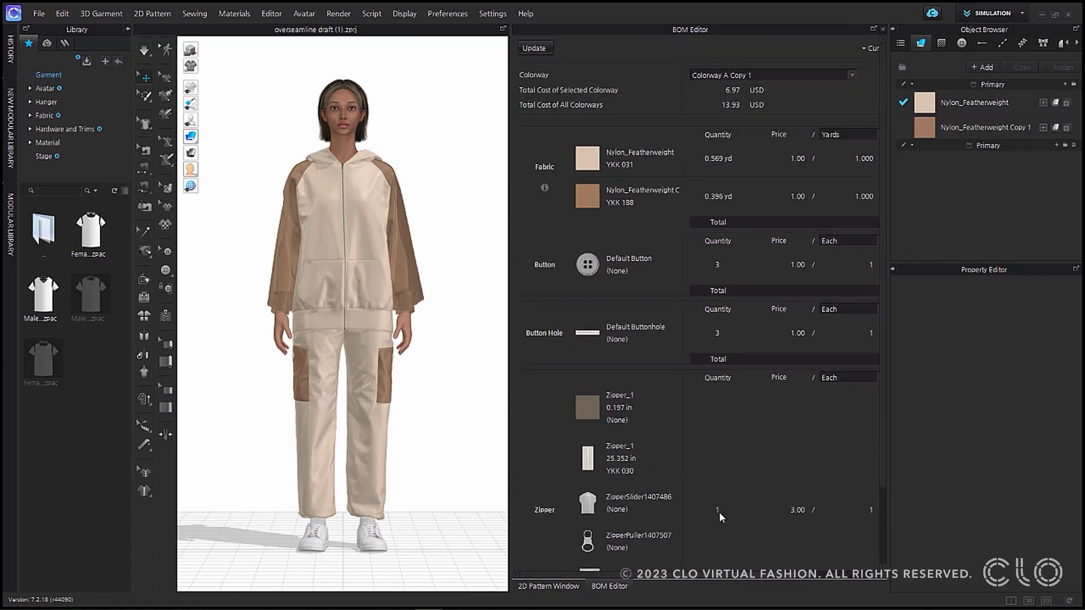
left_click(547, 49)
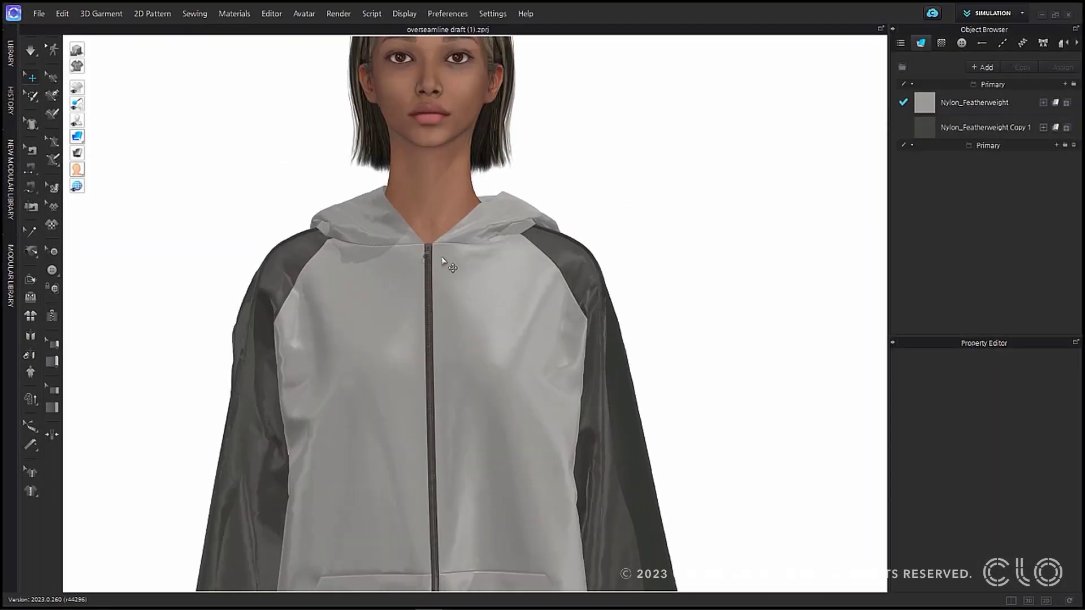
Select the slider body of the hoodie's front zipper and set its gauge to #5
scroll(442, 259, "up", 10)
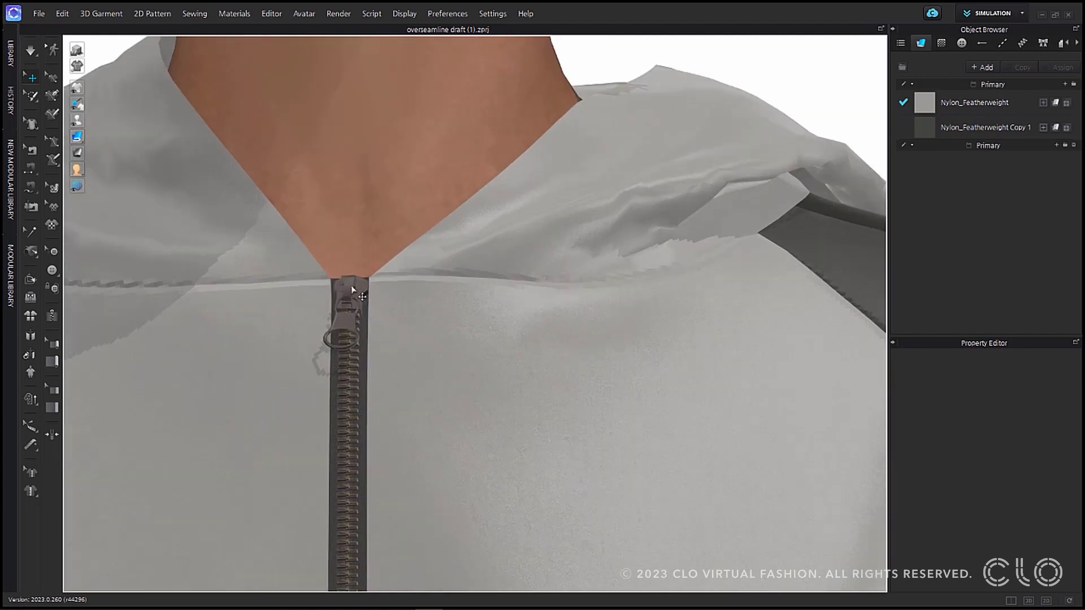
left_click(352, 287)
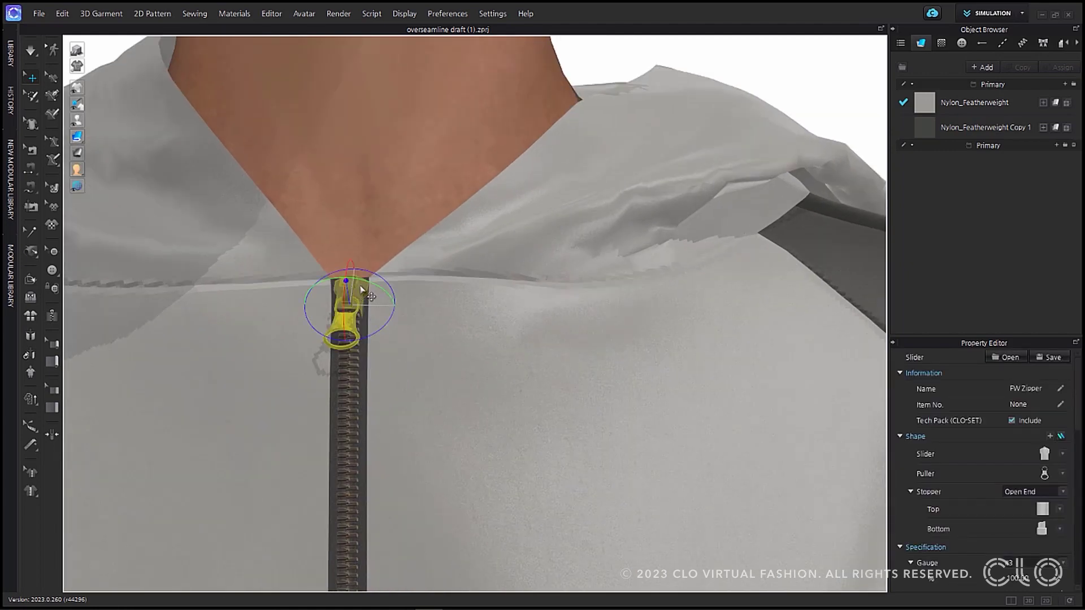
left_click(361, 286)
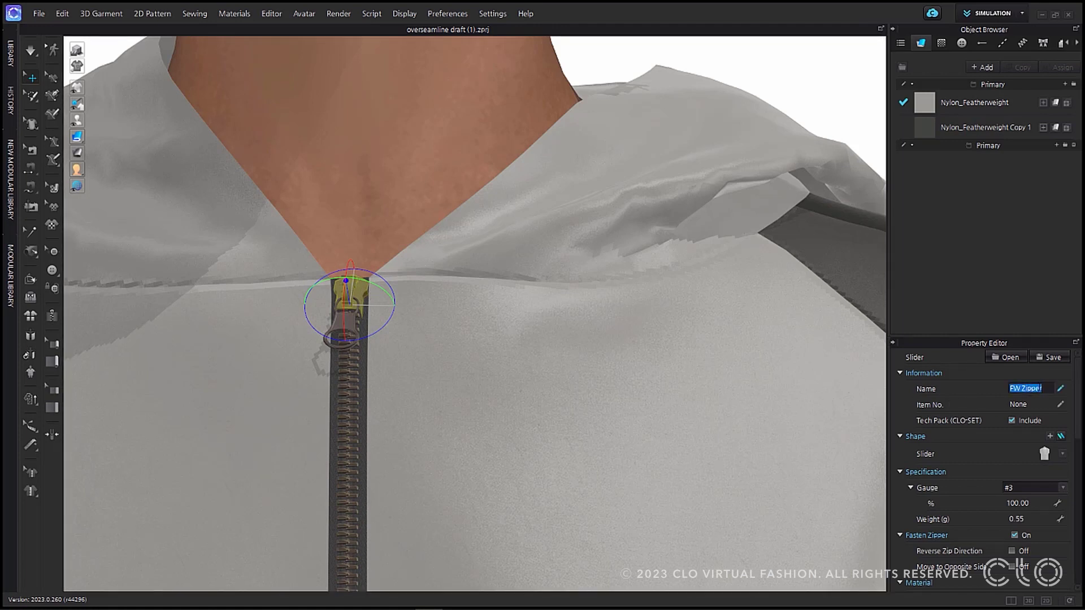
scroll(1039, 374, "down", 1)
left_click(1033, 454)
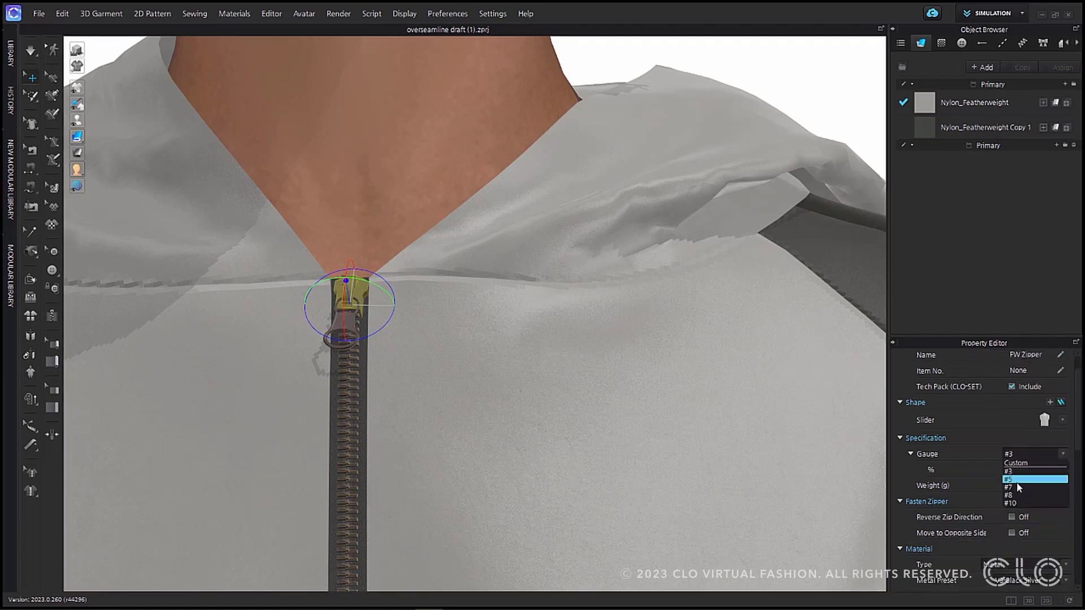
left_click(1033, 477)
Change the zipper slider body's material color to muted purple #695C68
scroll(1033, 478, "down", 1)
scroll(995, 464, "down", 3)
left_click(1061, 485)
left_click(693, 292)
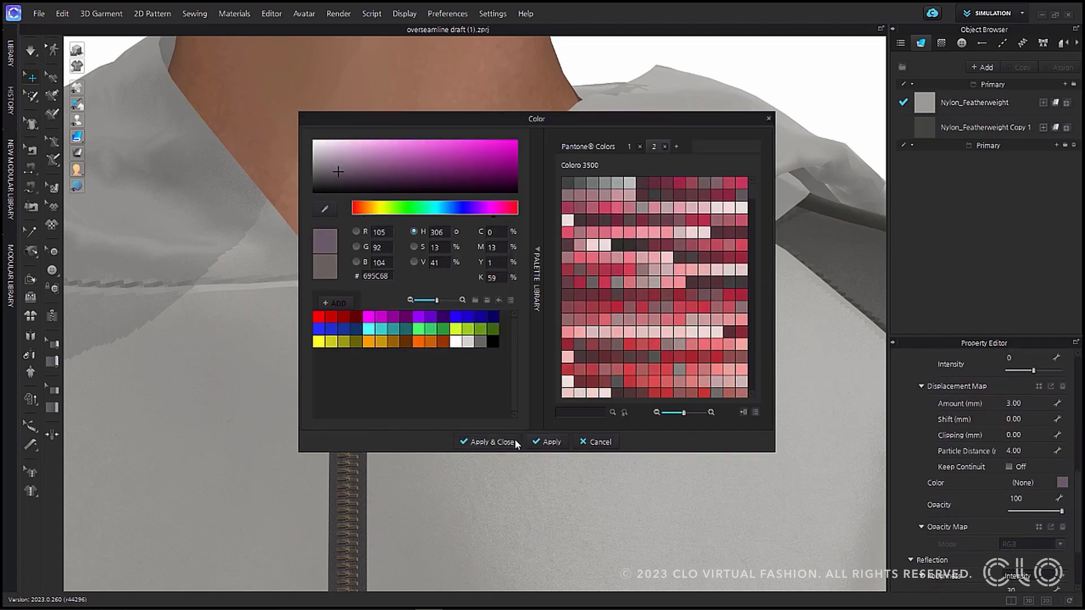
left_click(509, 442)
Change the zipper puller's material color to orange
scroll(1006, 438, "down", 2)
left_click(1063, 482)
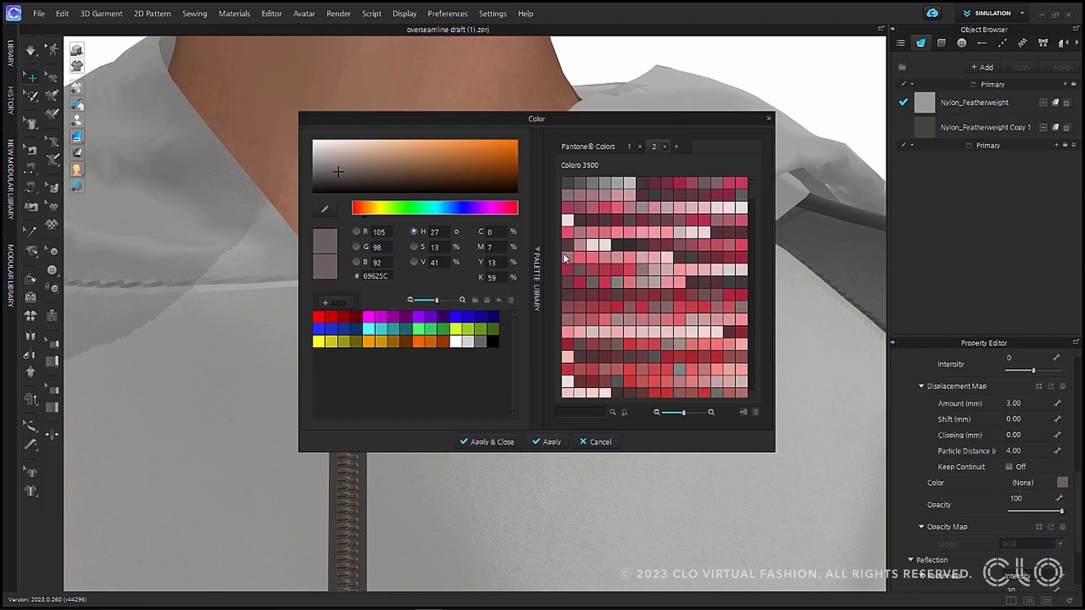
left_click(502, 442)
scroll(783, 431, "down", 5)
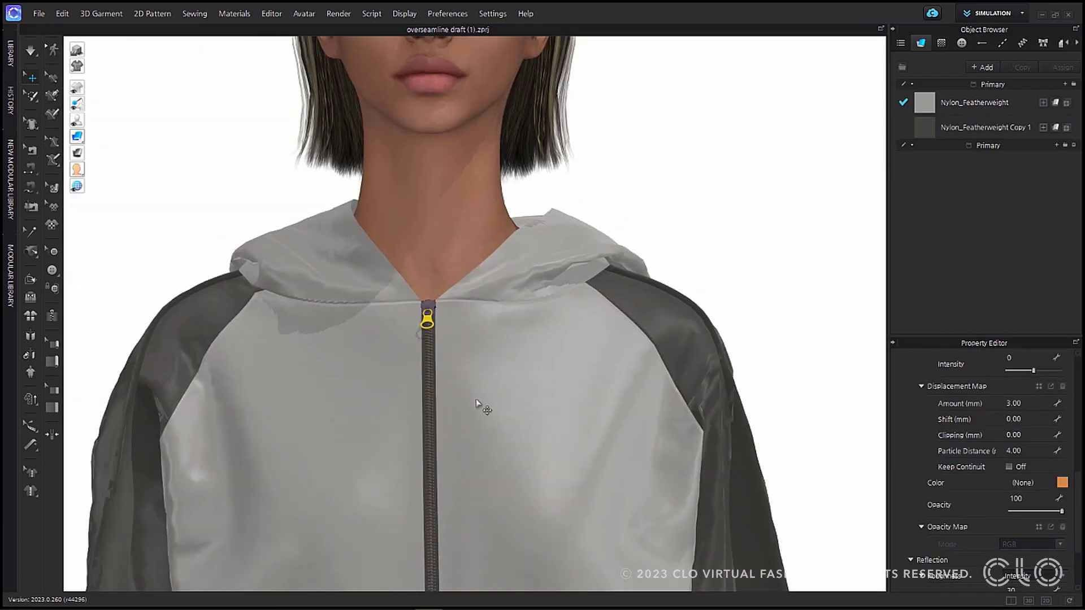
Examine the zipper's puller and top stopper up close together with their separate properties
scroll(477, 404, "up", 5)
scroll(427, 216, "up", 5)
left_click(441, 368)
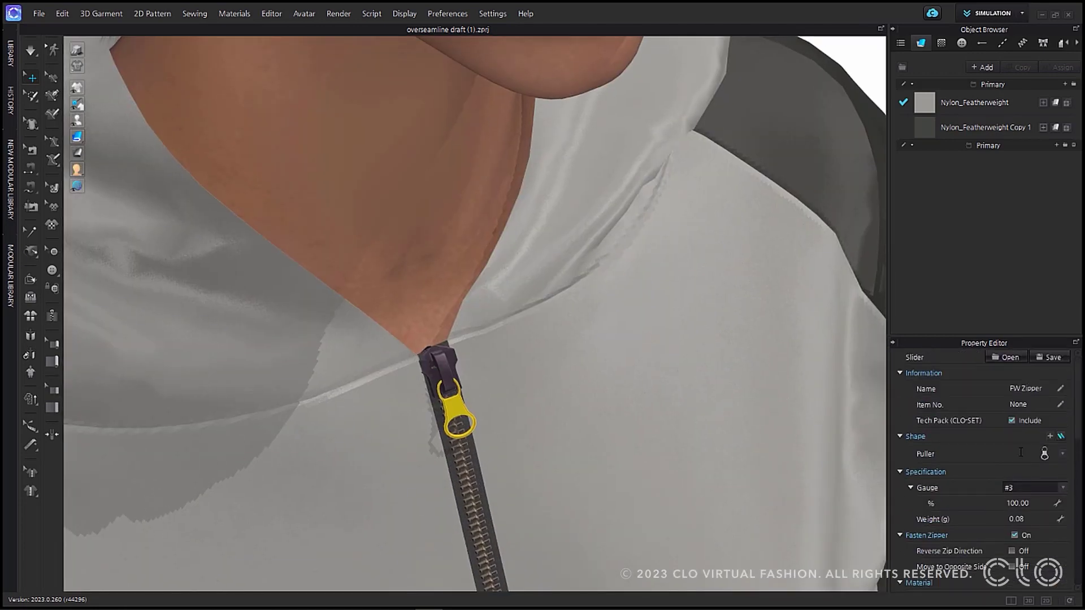
scroll(436, 388, "down", 2)
scroll(388, 416, "up", 6)
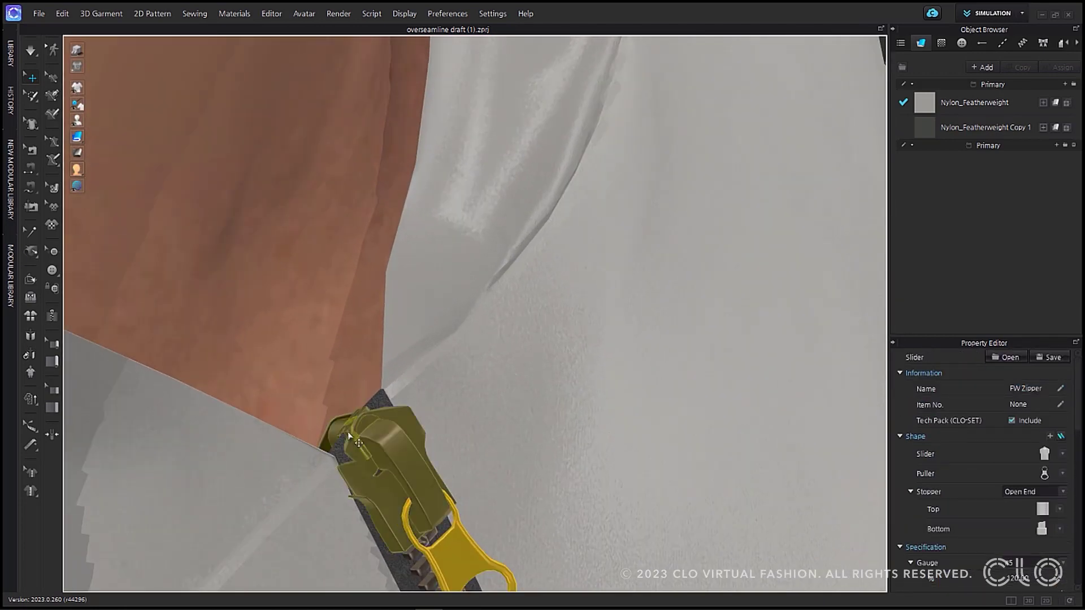
scroll(496, 443, "down", 5)
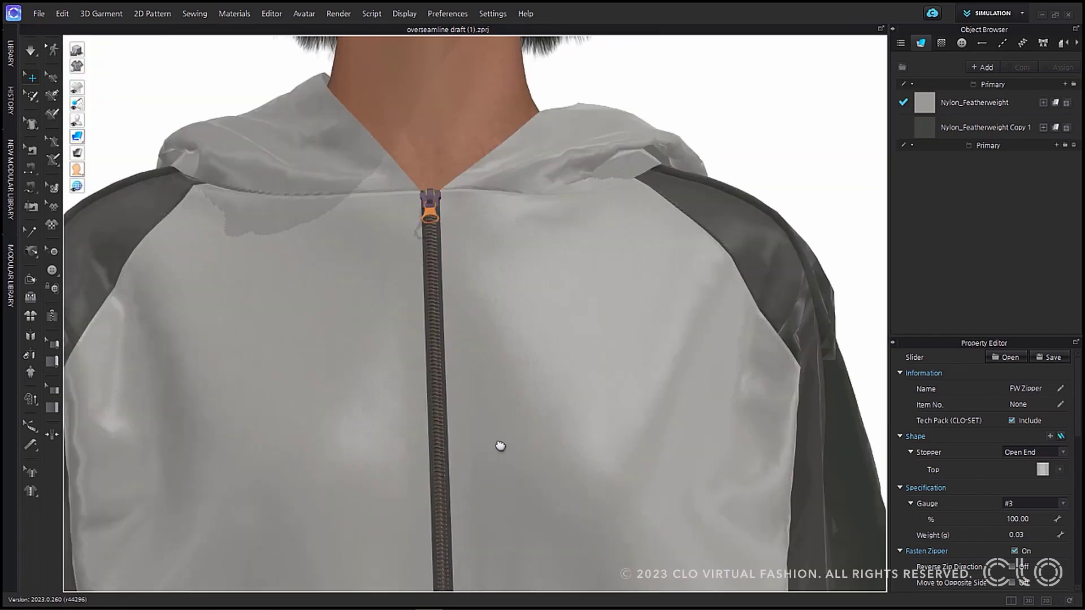
Select the zipper's bottom stopper, set its gauge to #5 and change its color to magenta
scroll(464, 458, "up", 5)
scroll(464, 458, "up", 5)
left_click(475, 289)
scroll(1016, 496, "down", 3)
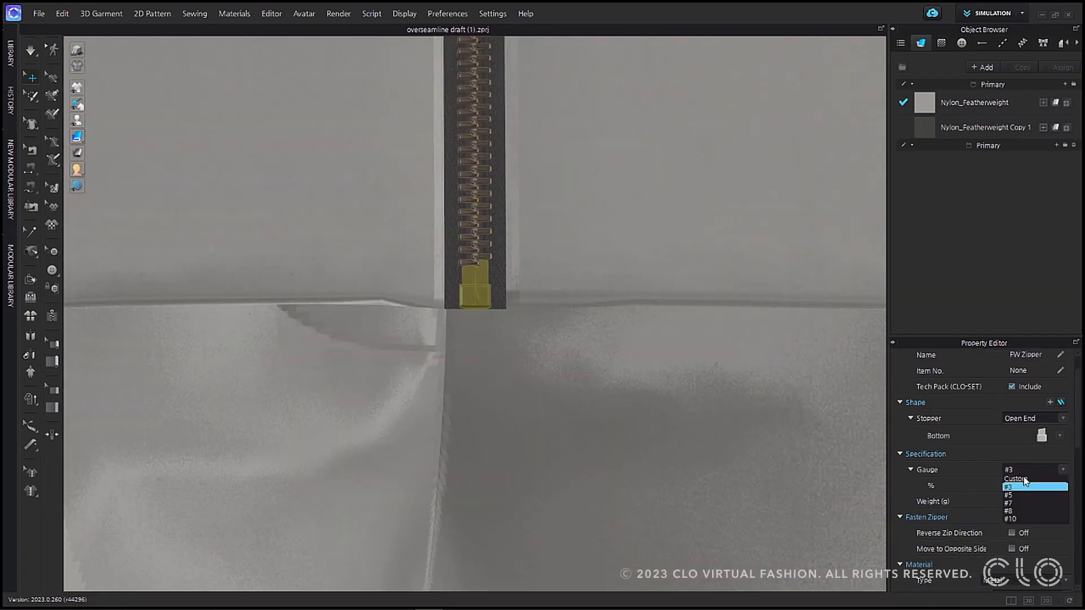
scroll(1015, 496, "down", 5)
left_click(1062, 498)
left_click(485, 214)
left_click(484, 443)
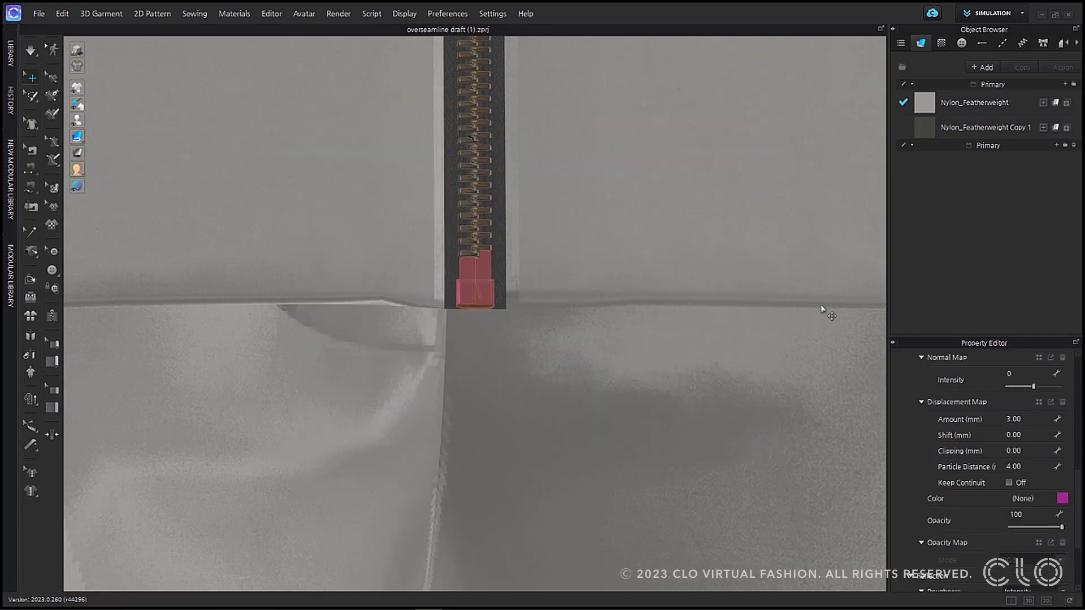
Save the FW Zipper slider, puller and both stoppers to the Zipper assets folder, and check the saved files in File Explorer
left_click(477, 359)
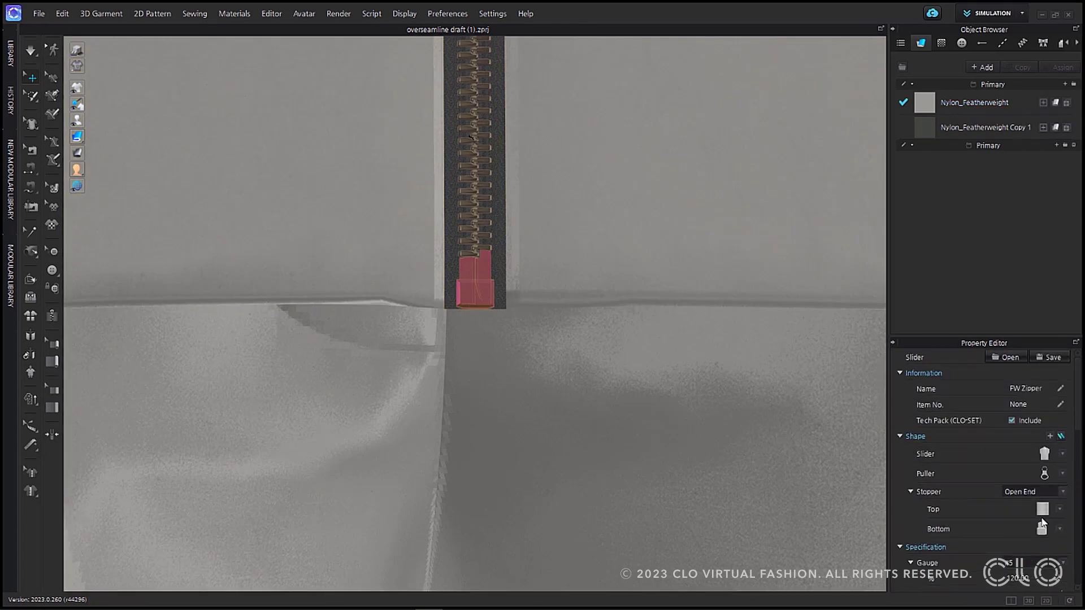
left_click(1059, 362)
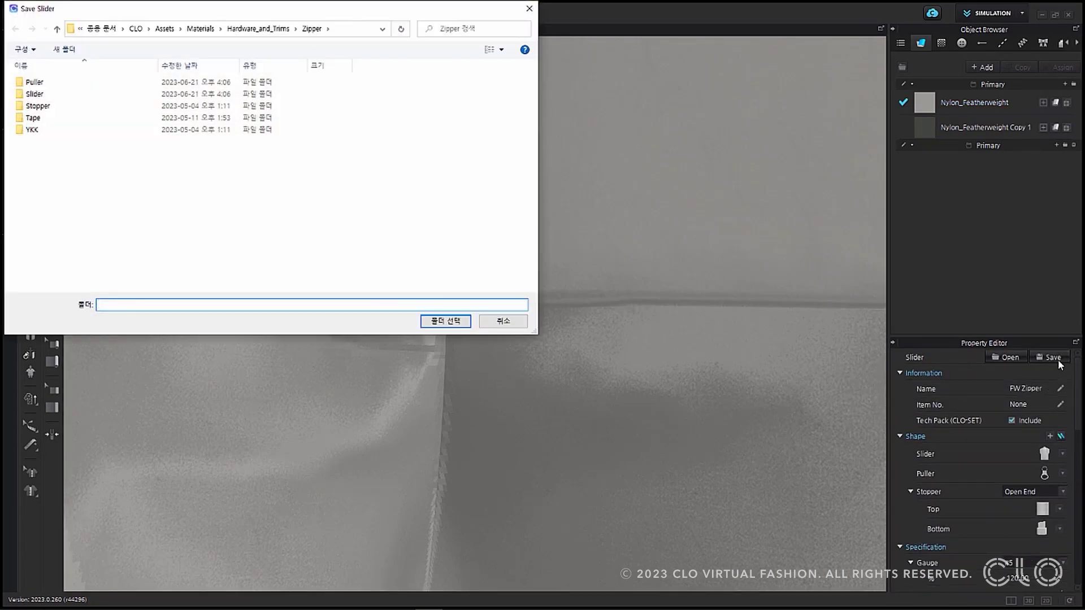
left_click(460, 321)
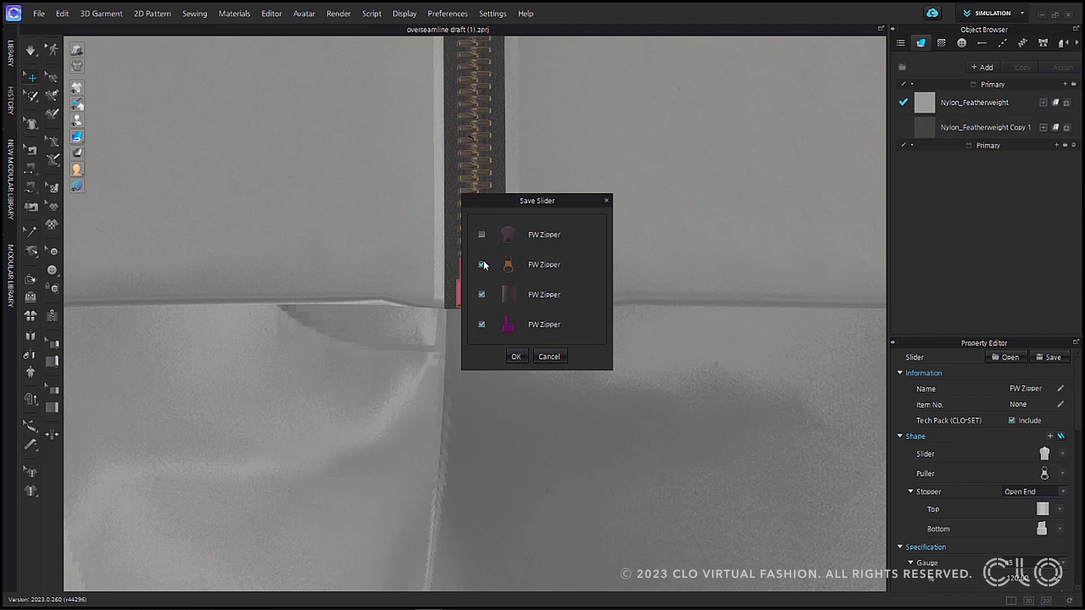
left_click(481, 325)
left_click(481, 234)
left_click(481, 324)
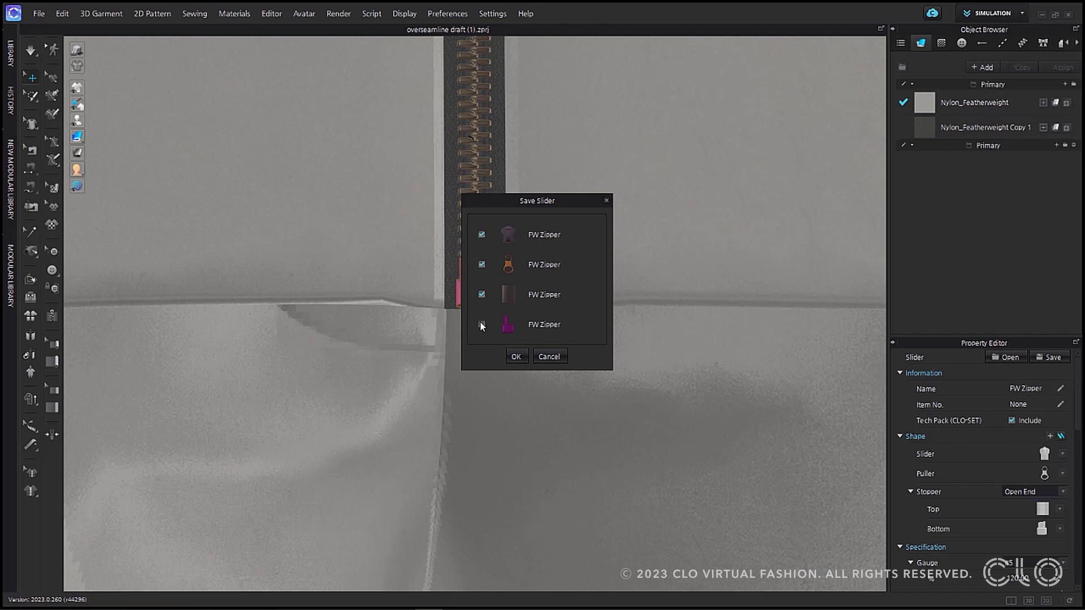
left_click(516, 357)
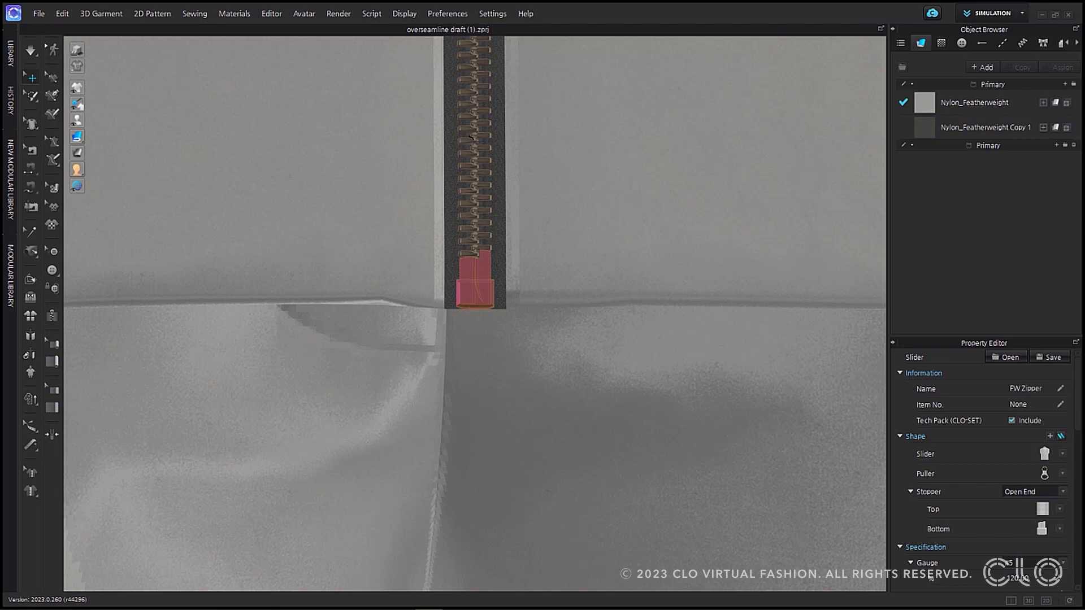
key("alt+Tab")
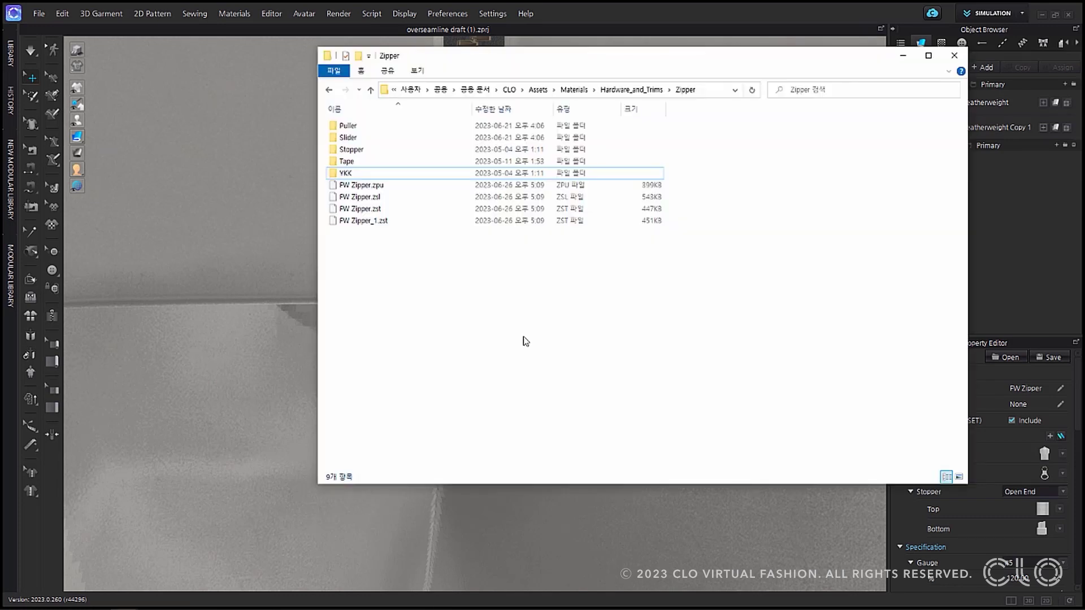
left_click(372, 224)
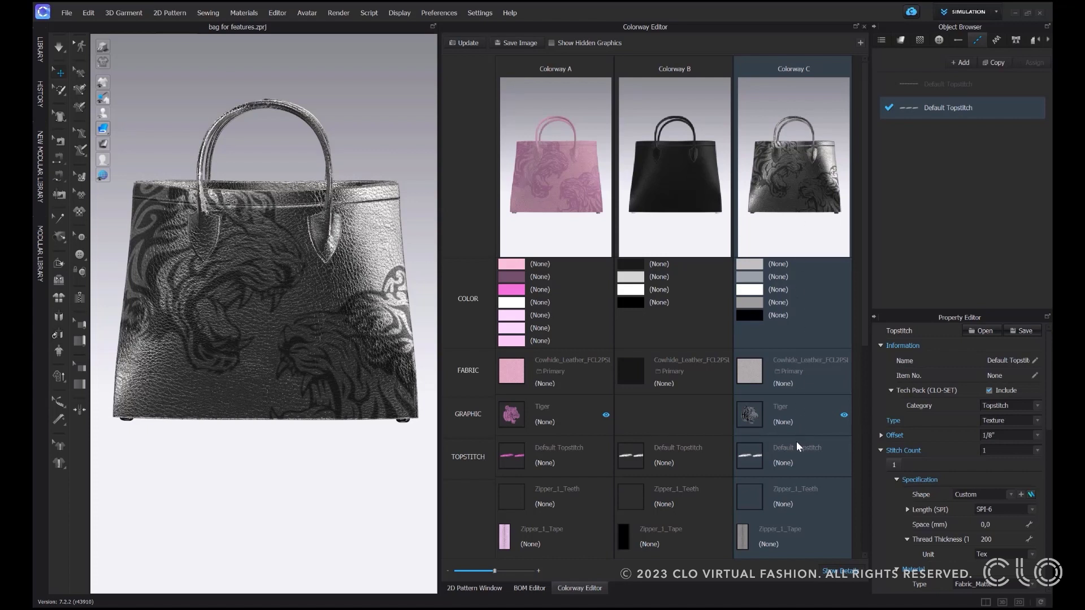
Select Colorway C's Default Topstitch in the Colorway Editor and examine where it runs on the handbag
left_click(753, 463)
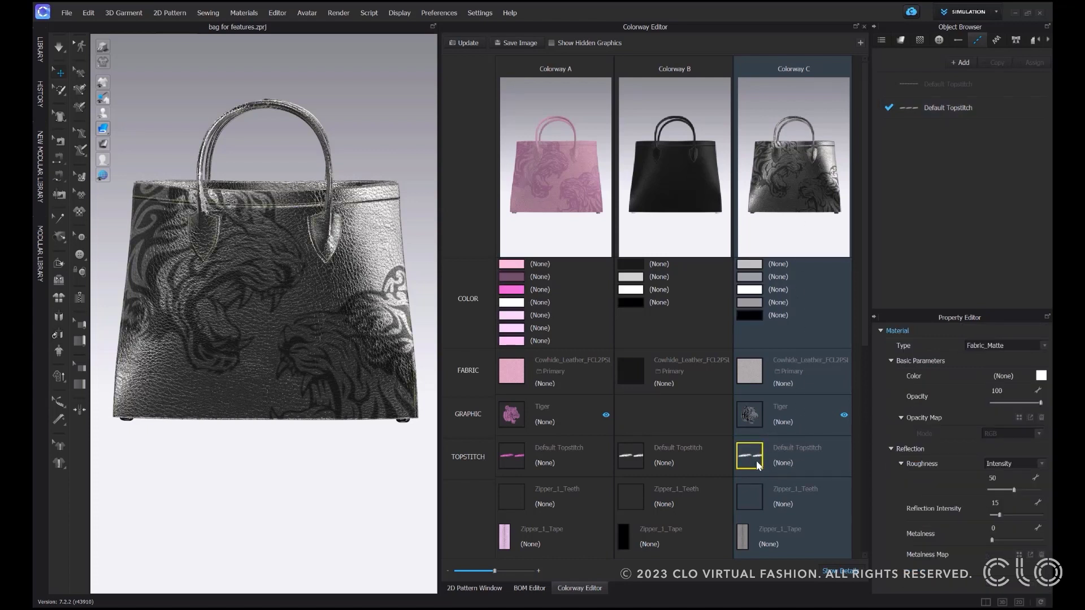
scroll(214, 299, "up", 6)
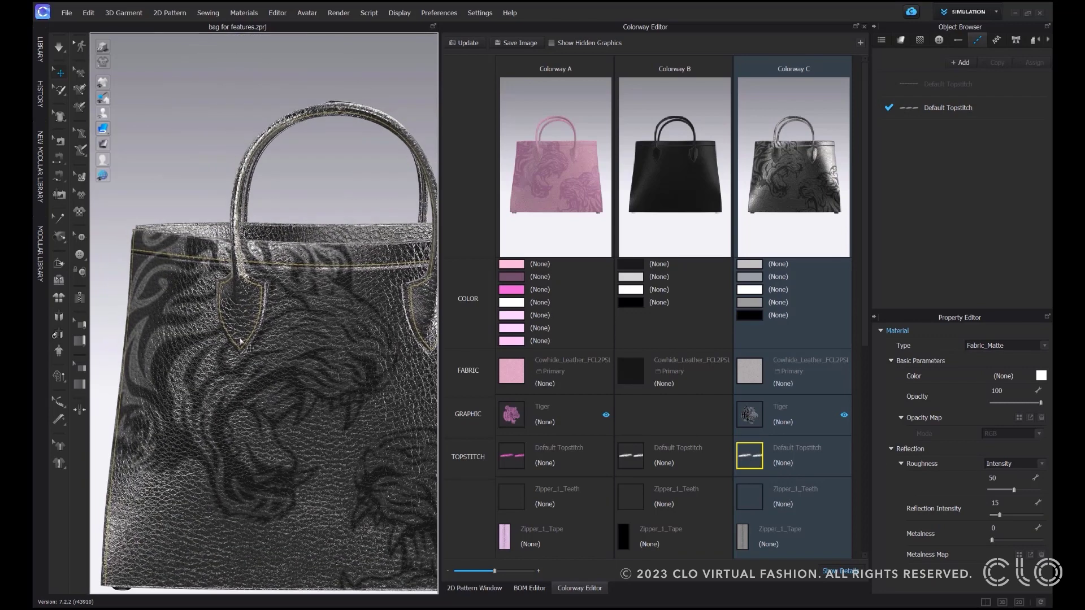
scroll(214, 299, "up", 2)
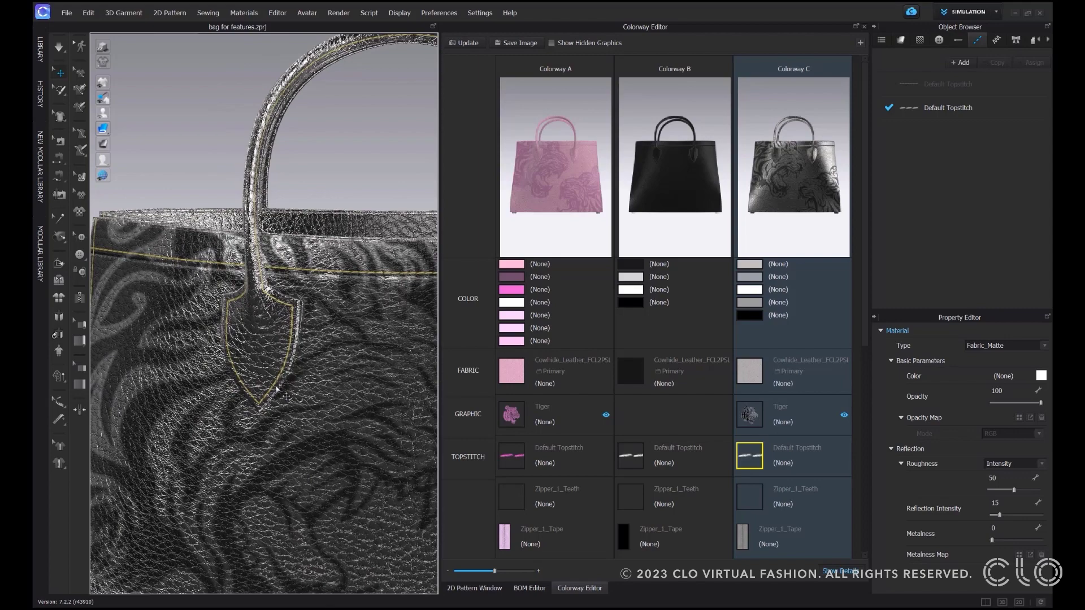
scroll(254, 390, "down", 8)
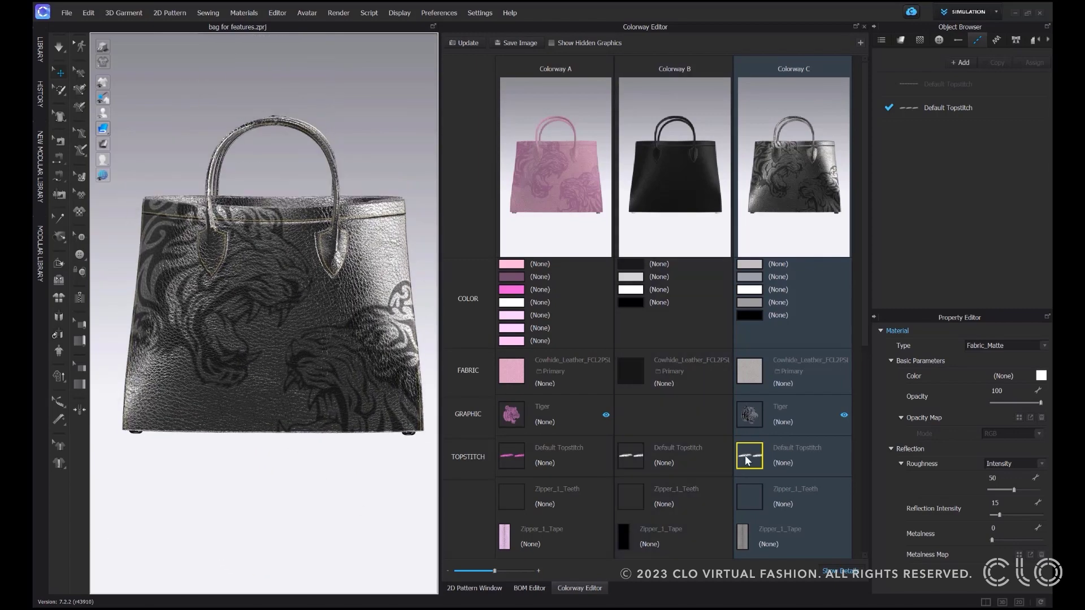
Highlight Colorway C's Tiger graphic and cowhide leather fabric on the bag, and check the fabrics in the Object Browser
left_click(751, 417)
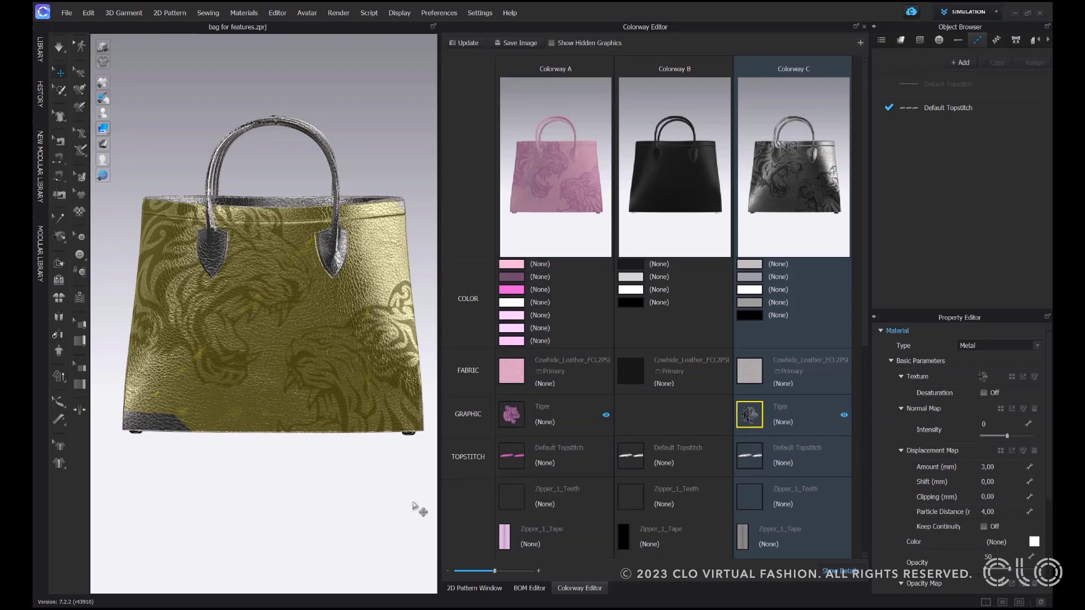
left_click(901, 40)
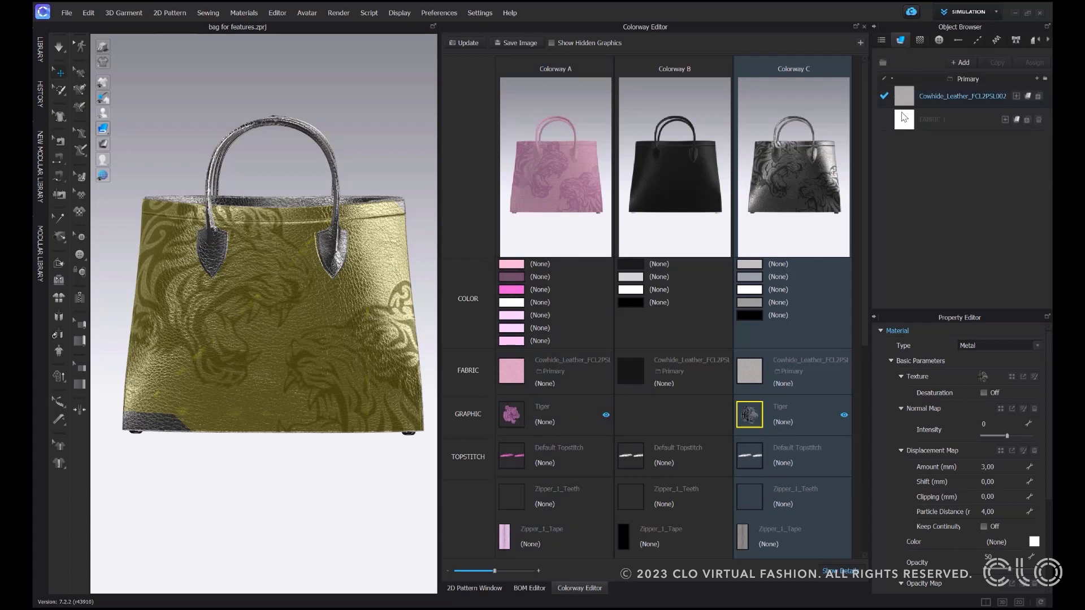
left_click(904, 119)
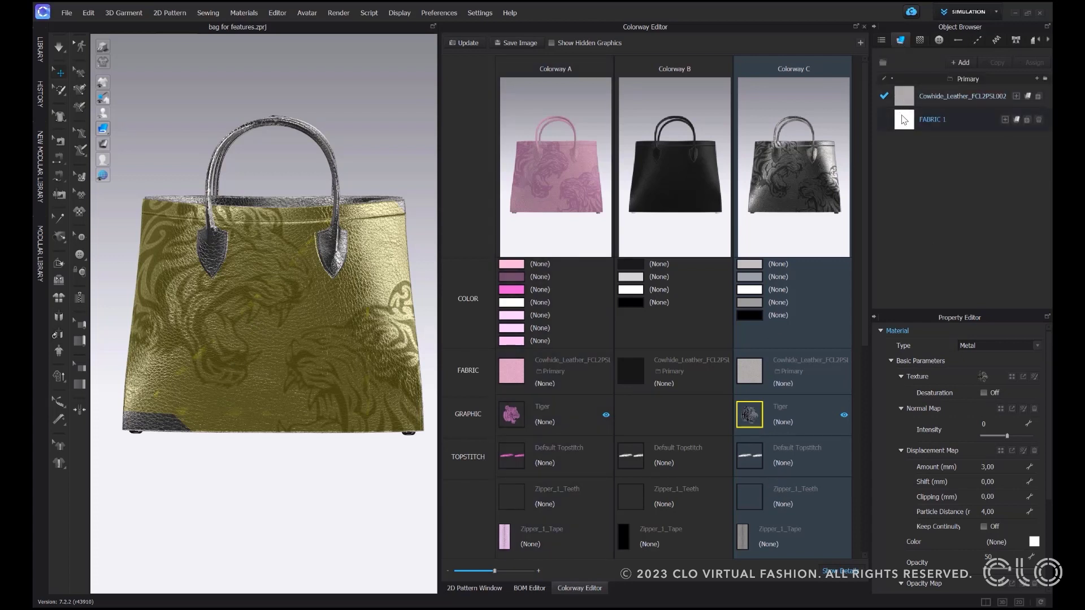
left_click(752, 375)
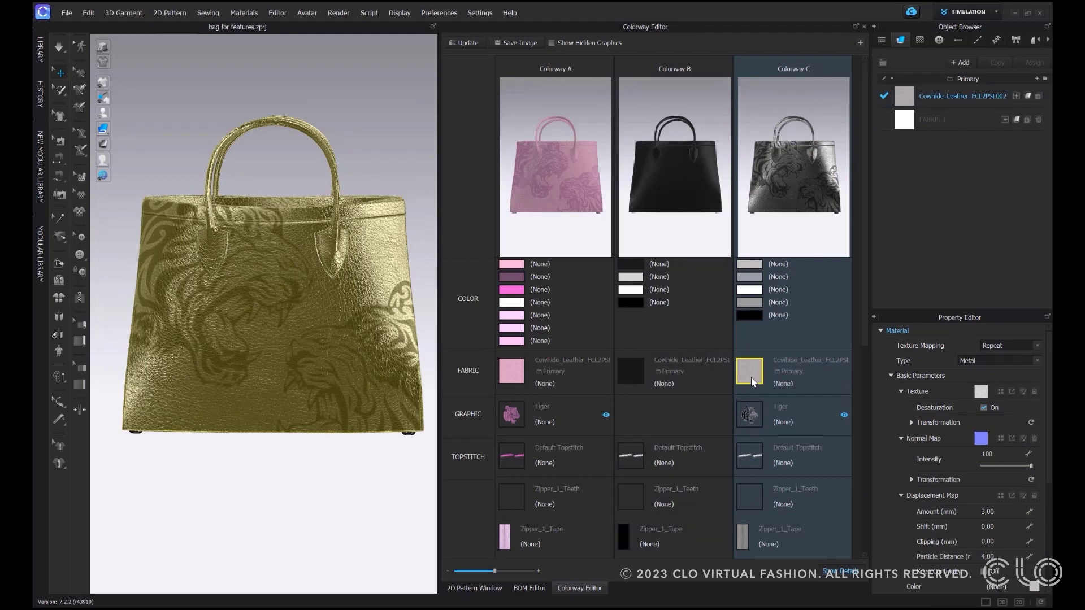
Select Colorway C's first Bag Stand trim in the Colorway Editor and show the trims in the Object Browser
scroll(792, 456, "down", 6)
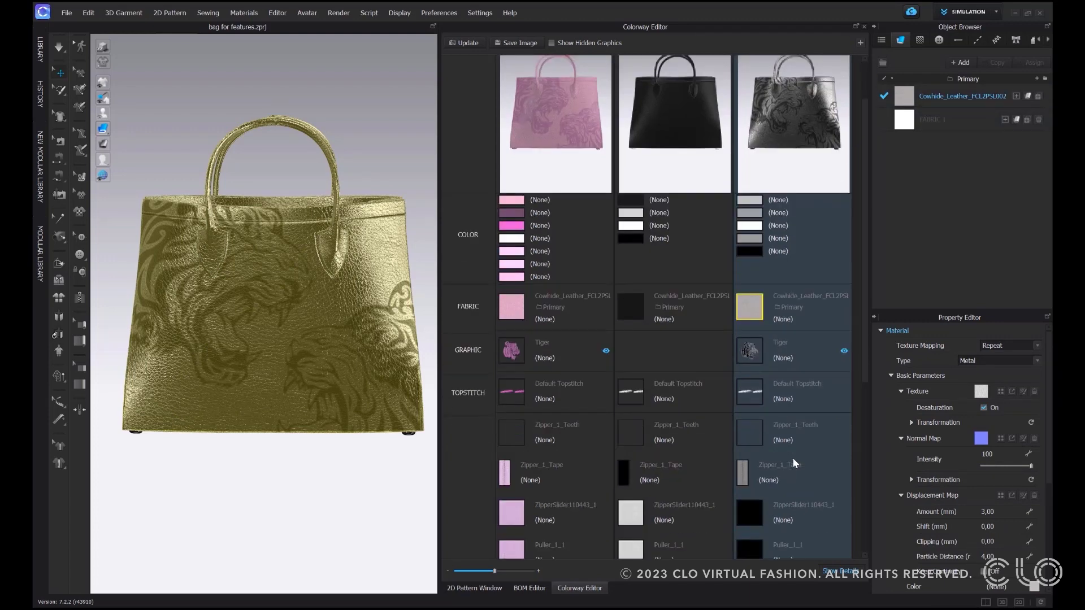
scroll(403, 469, "up", 2)
scroll(330, 398, "up", 3)
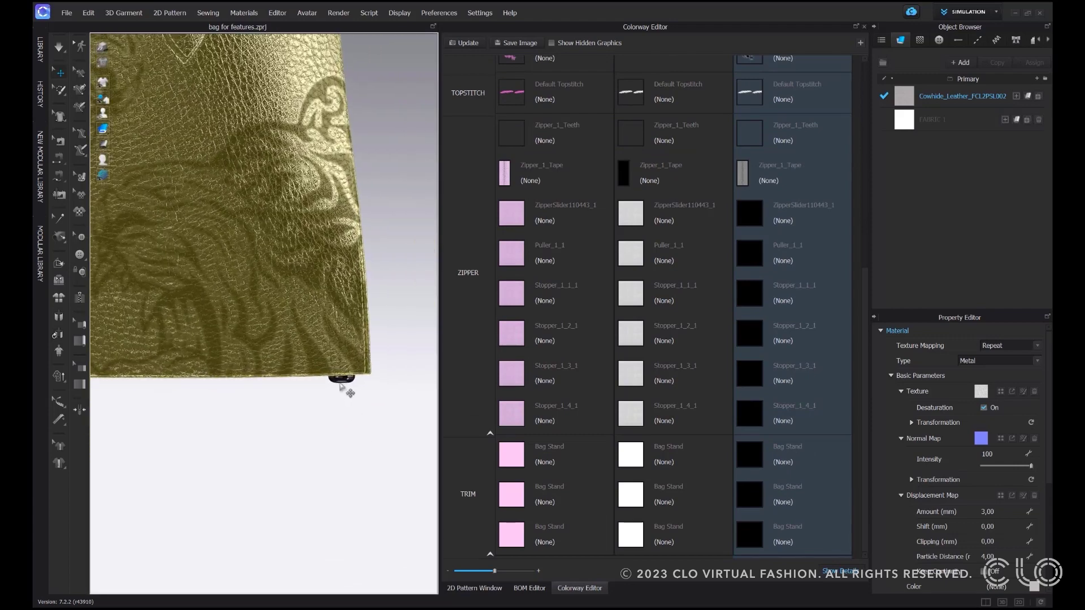
left_click(751, 456)
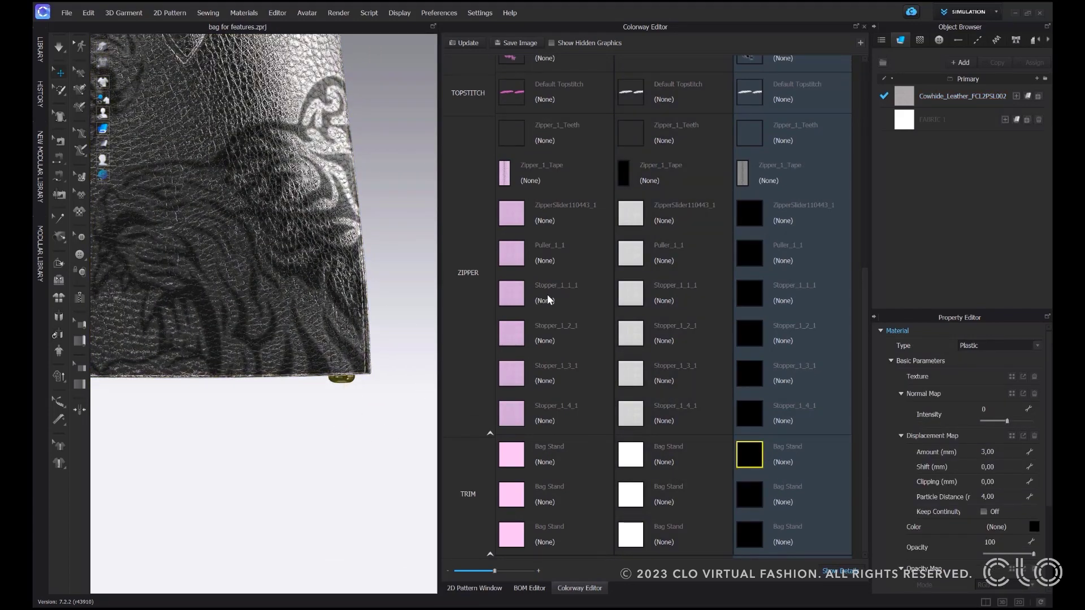
left_click(1016, 40)
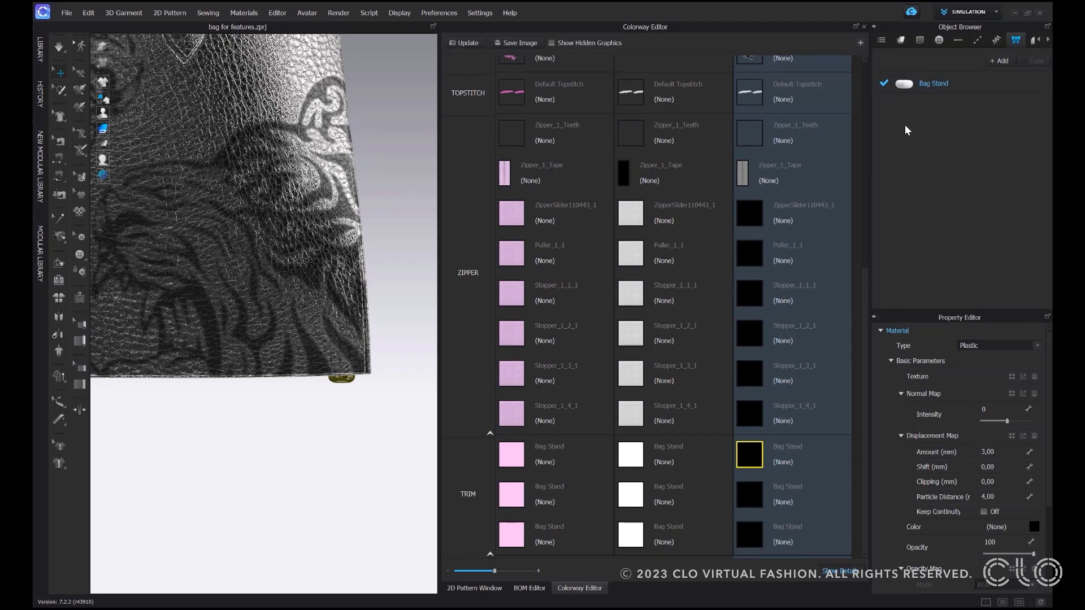
Save the three bag colorways as PNG images named Bag Colorways 7.2 in the Colorways folder, and check the saved files in File Explorer
scroll(756, 313, "up", 7)
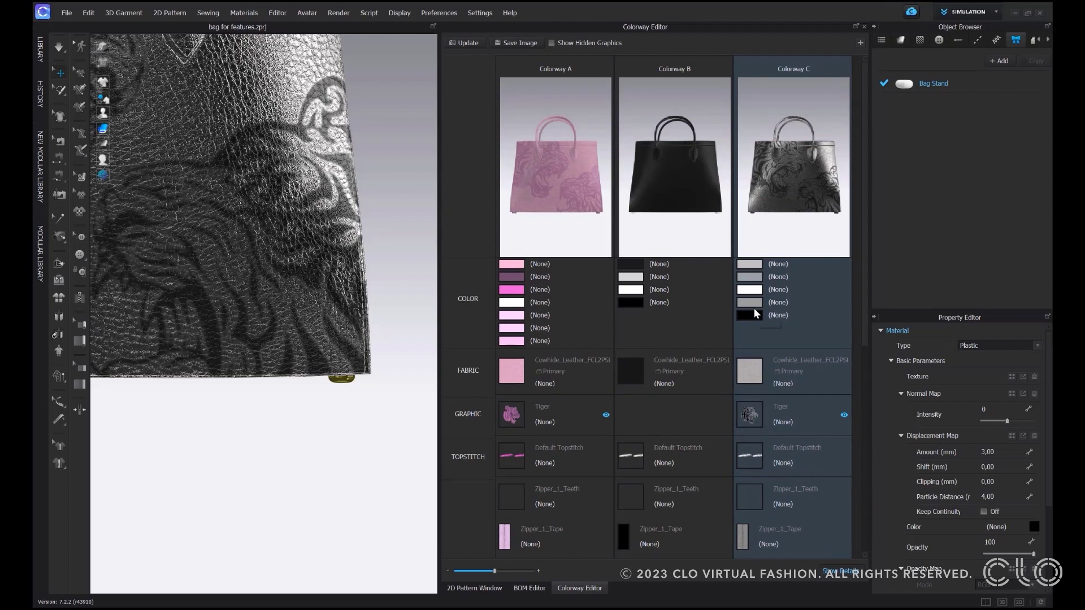
scroll(214, 287, "down", 10)
left_click(517, 42)
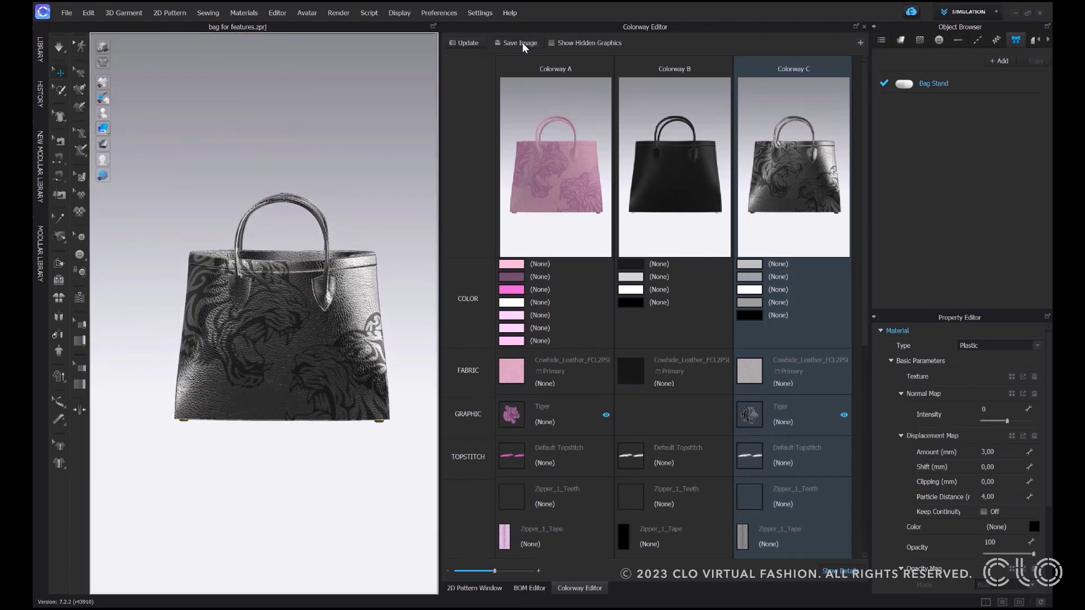
left_click(514, 319)
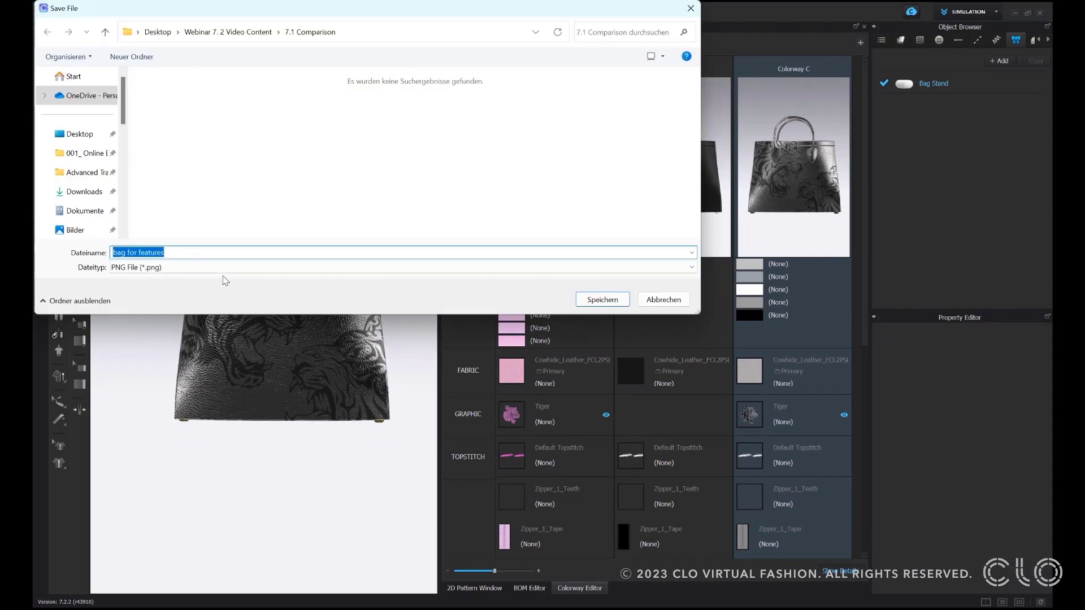
type("Bag Colorways 7.2")
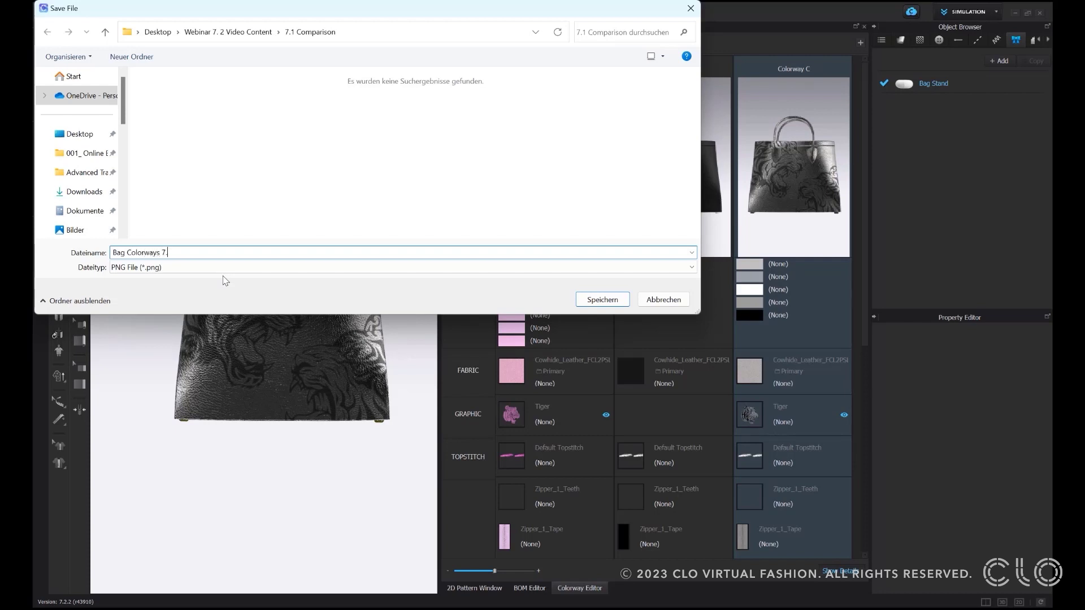
left_click(229, 32)
double_click(242, 101)
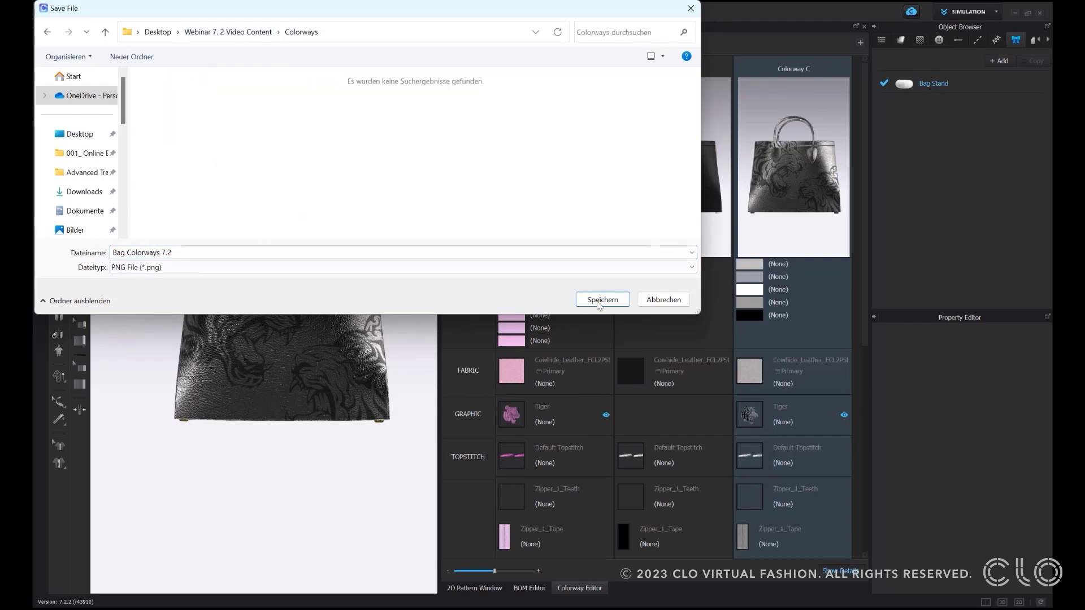
left_click(602, 299)
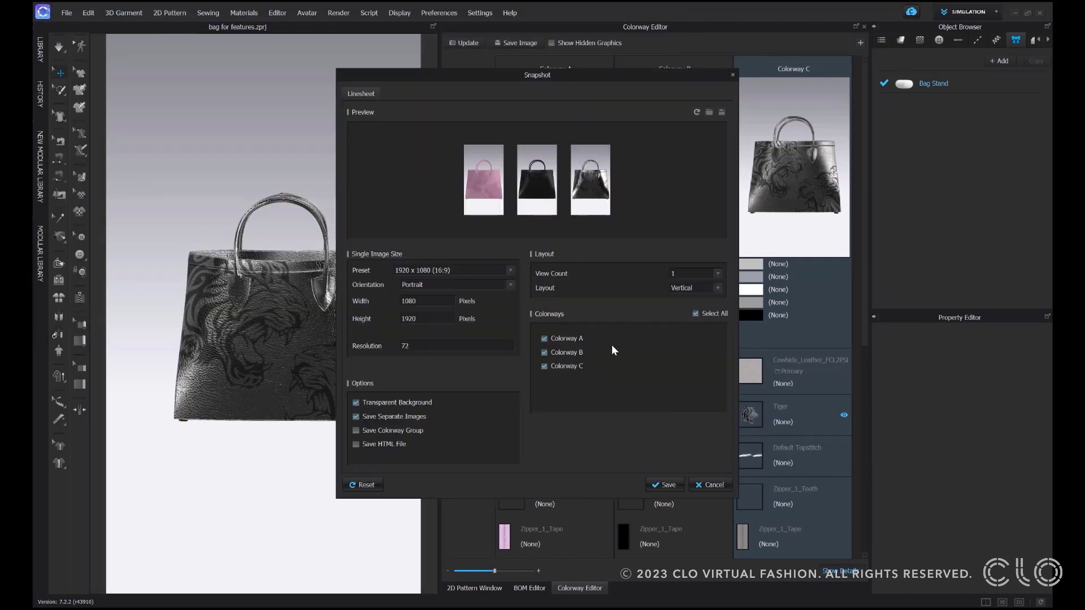
left_click(665, 485)
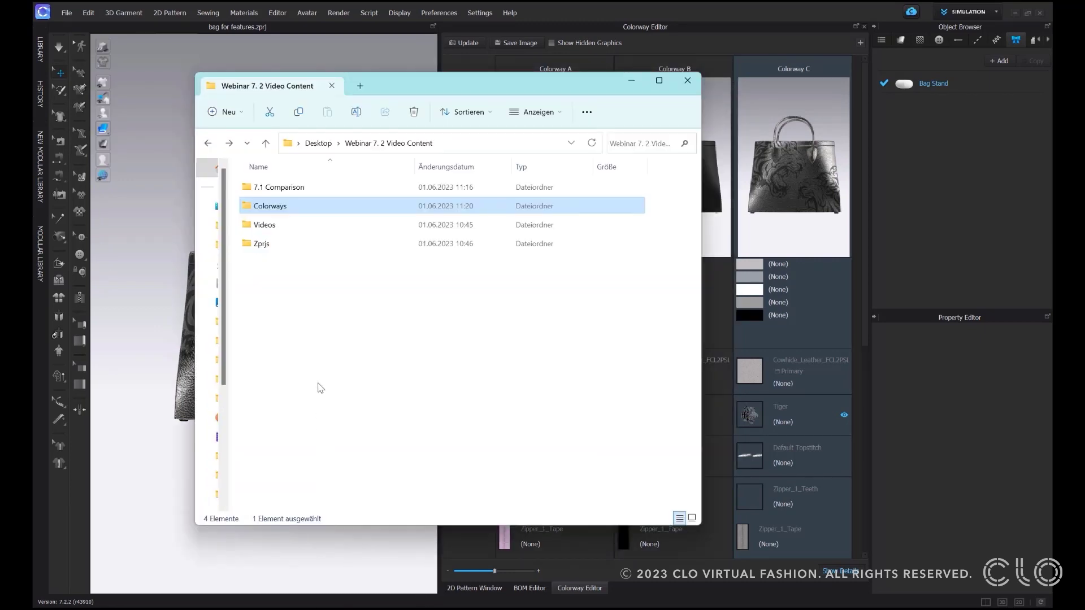
key("Return")
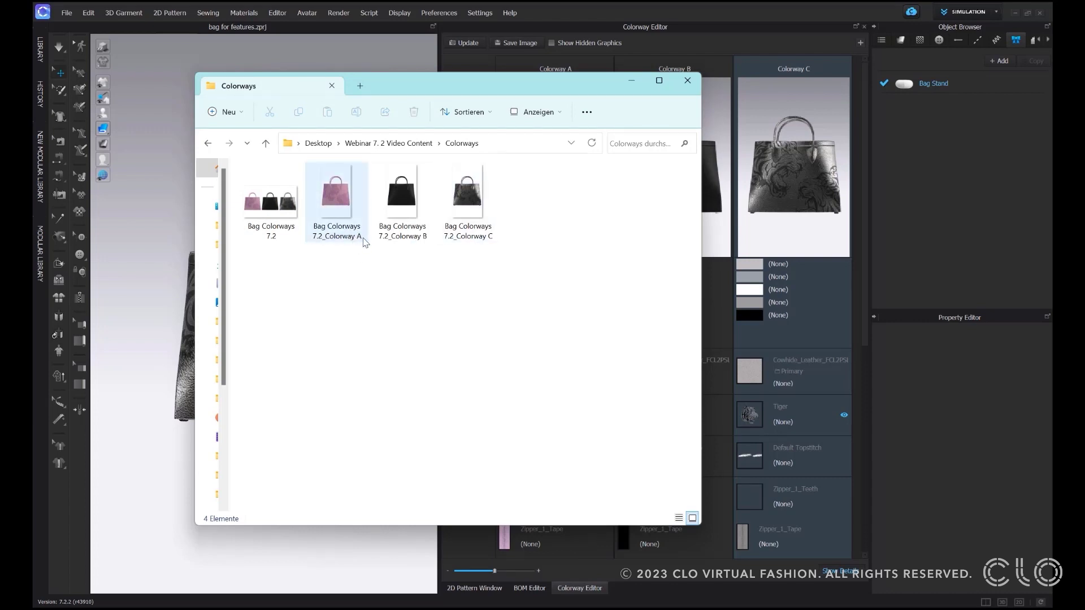
left_click(631, 81)
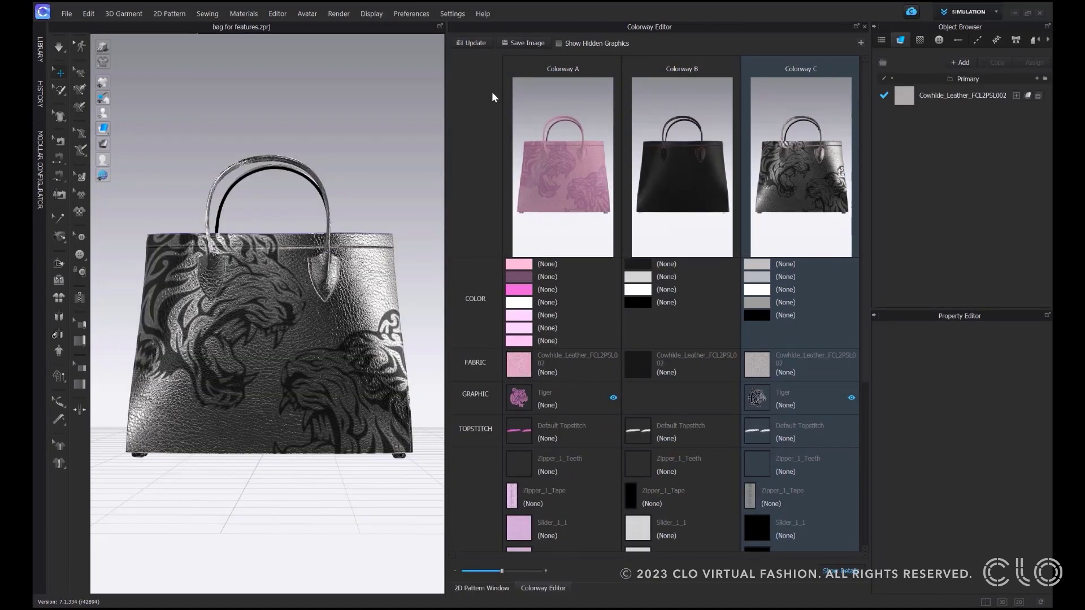
Switch to CLO 7.1 and save the bag colorway images as Bag Colorways 7.1_ in the 7.1 Comparison folder
left_click(523, 43)
left_click(515, 318)
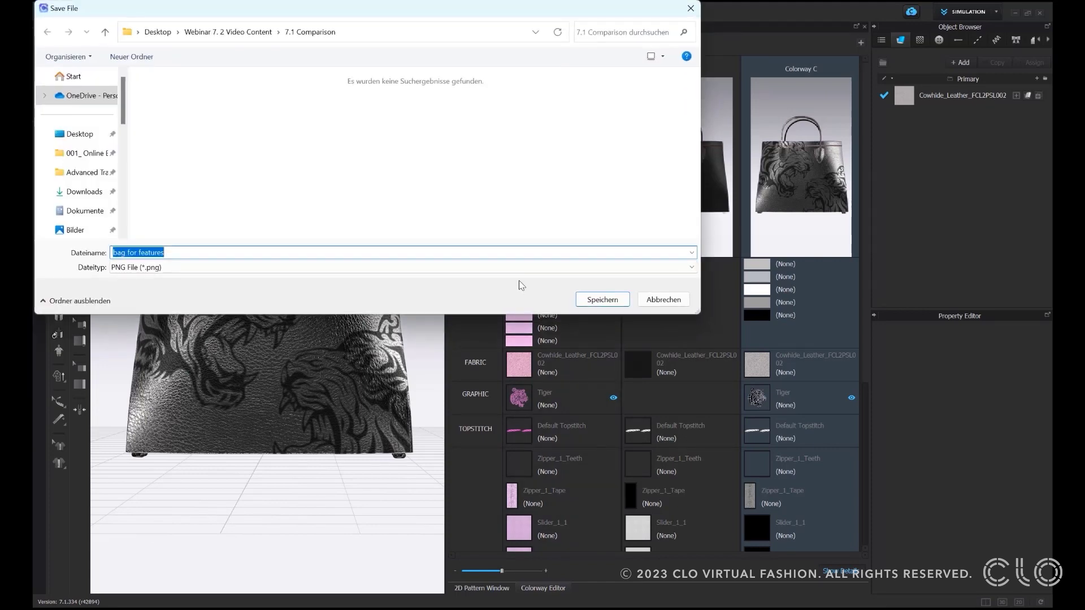
key("BackSpace")
type("Bag Colorawa")
key("BackSpace")
key("BackSpace")
key("BackSpace")
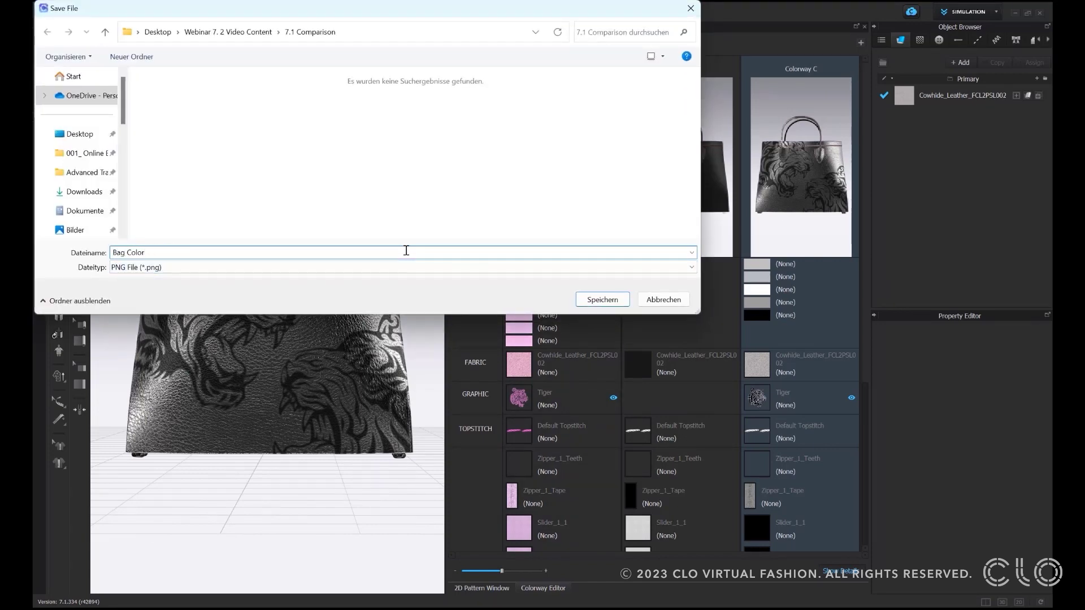
type("ways 7.1_")
key("Return")
left_click(657, 485)
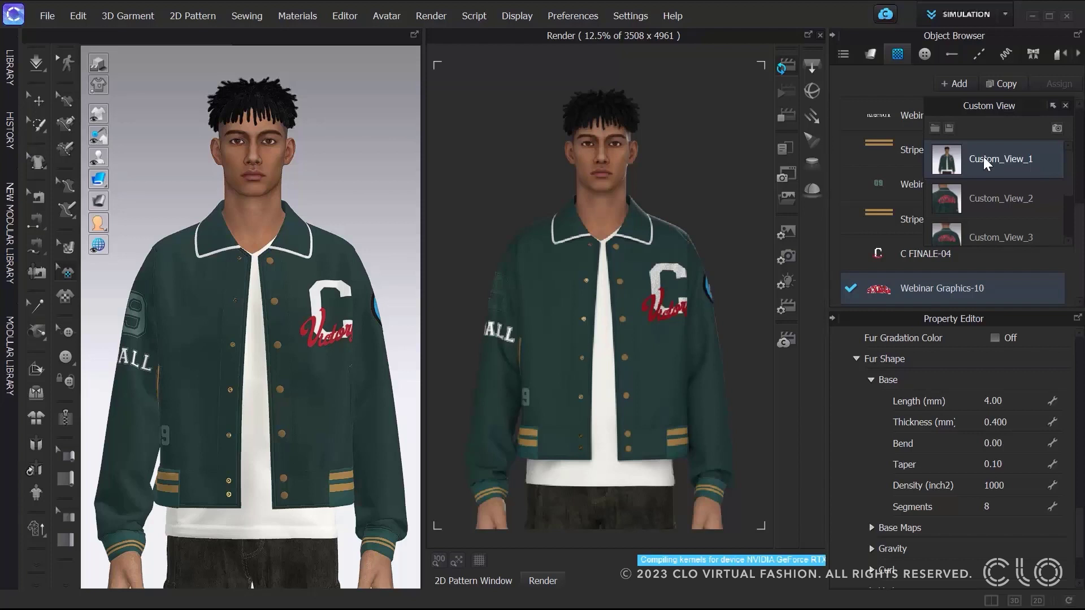
Examine the rendered fur on the jacket's VINTAGE back graphic from Custom_View_2, Custom_View_3 and Custom_View_5
left_click(988, 195)
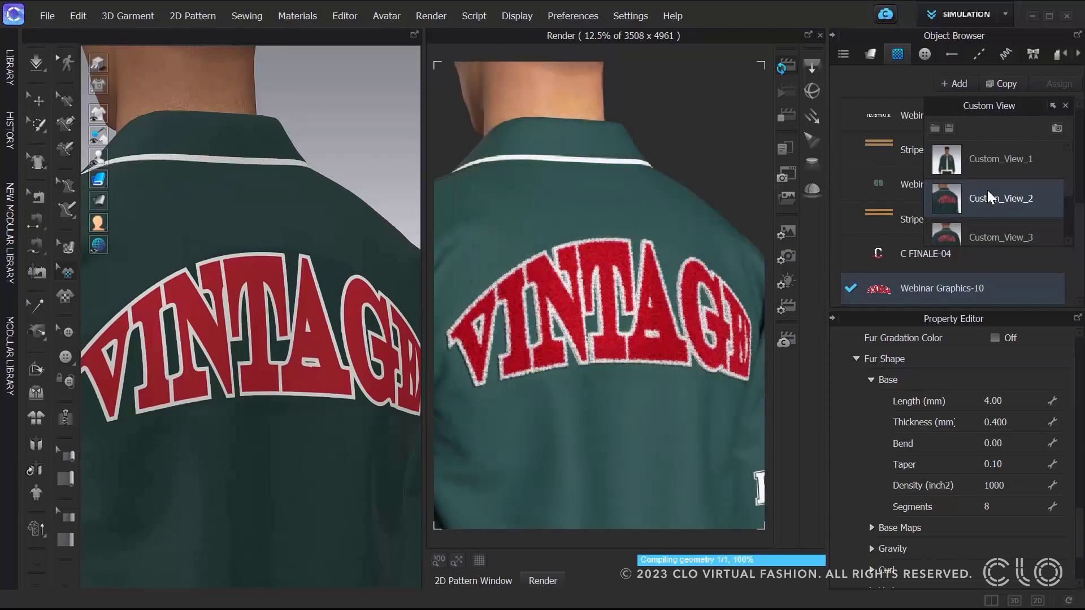
scroll(988, 192, "down", 1)
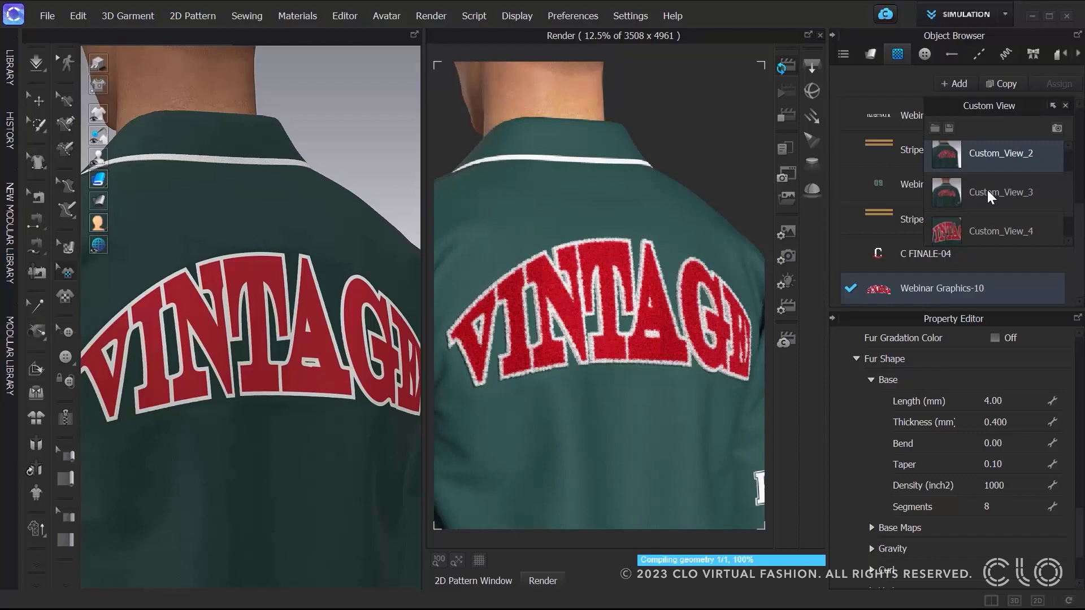
left_click(988, 190)
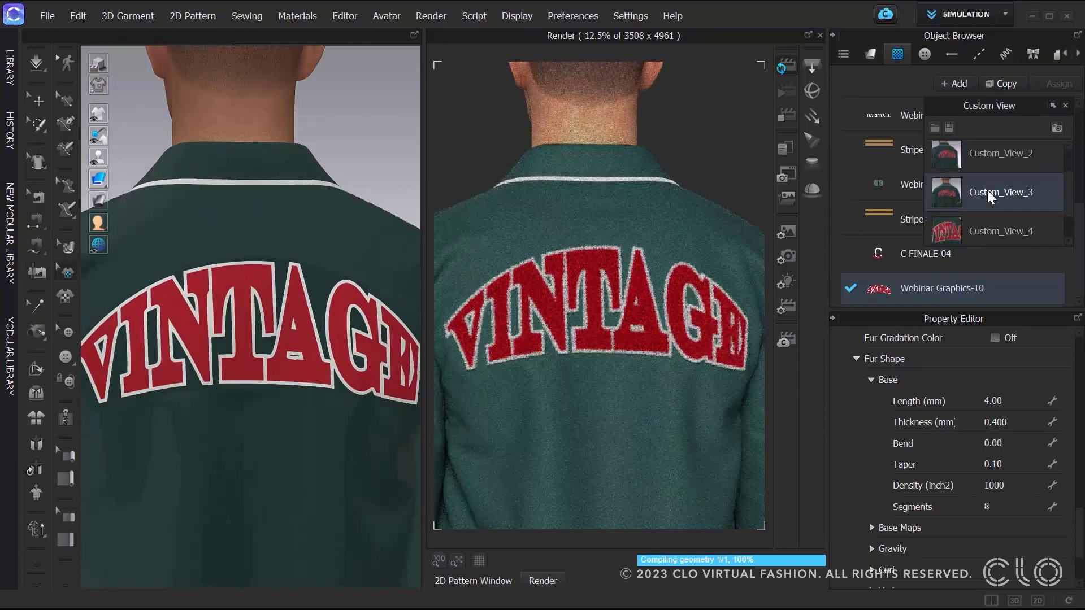
scroll(988, 190, "down", 1)
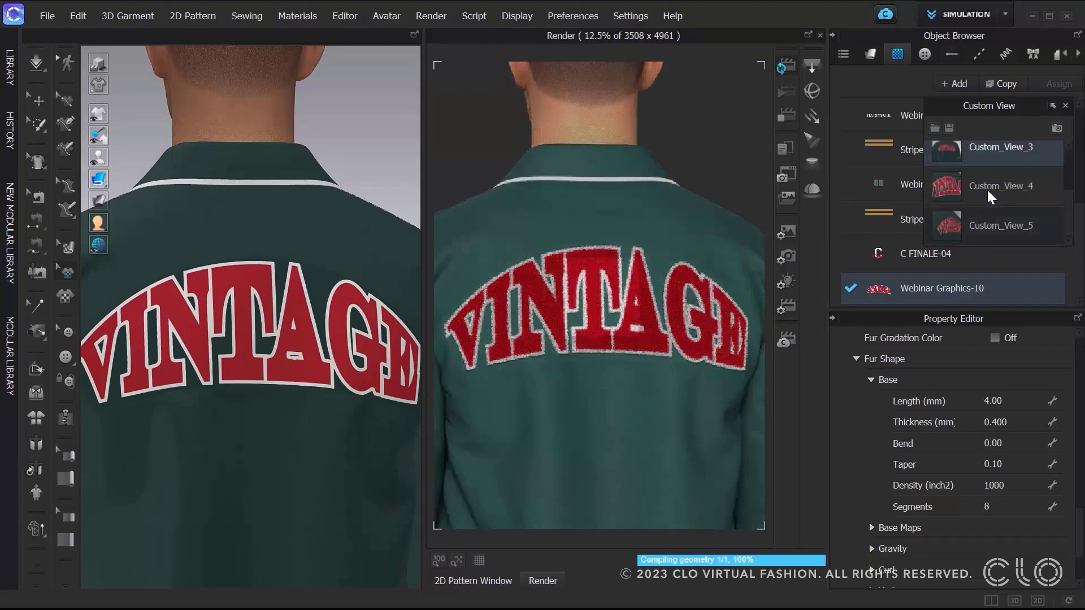
key("Down")
key("Down")
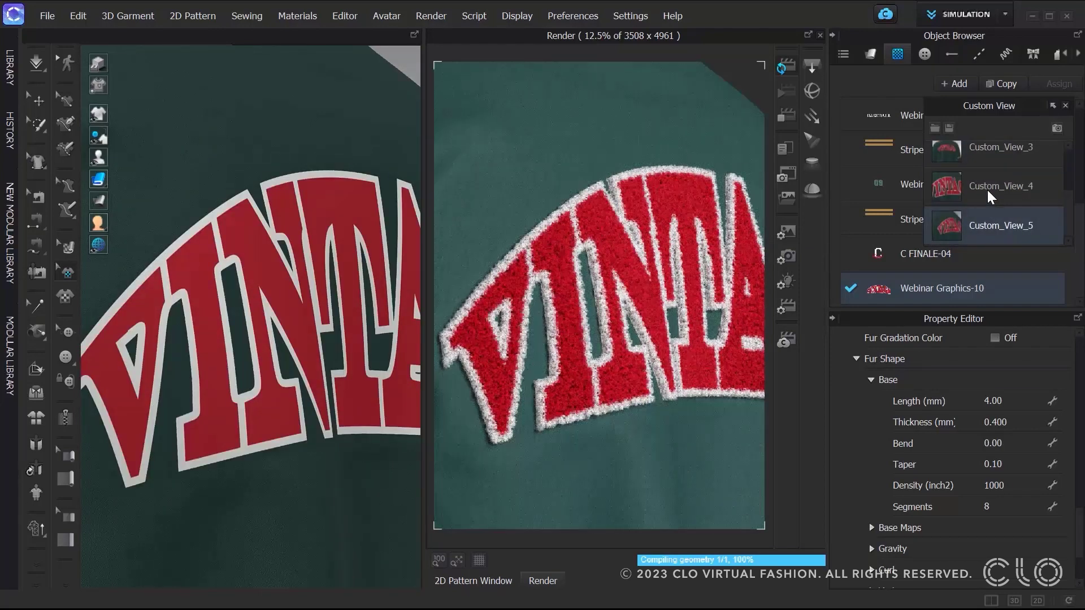
Set the VINTAGE graphic's fur length to 0.01 mm and check the render from Custom_View_3 and Custom_View_2
key("Tab")
type("0.")
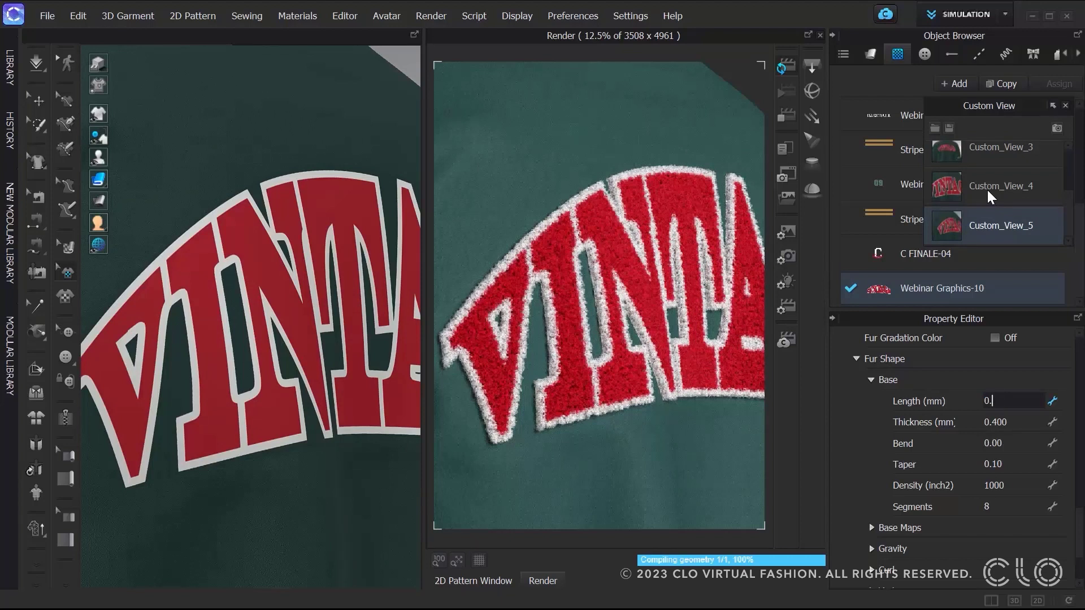
type("01")
key("Return")
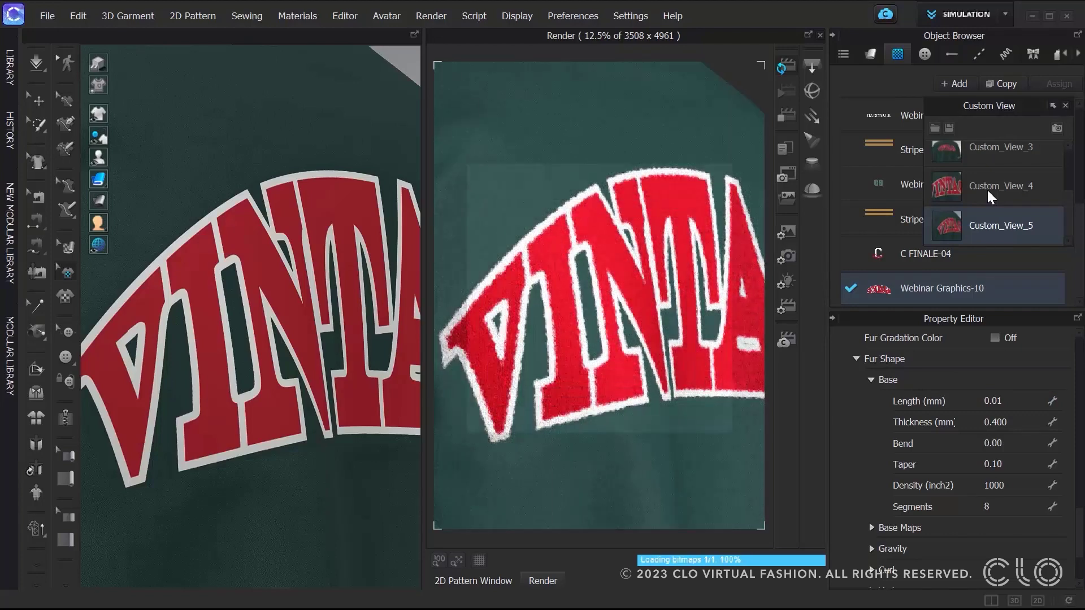
key("Up")
key("Up")
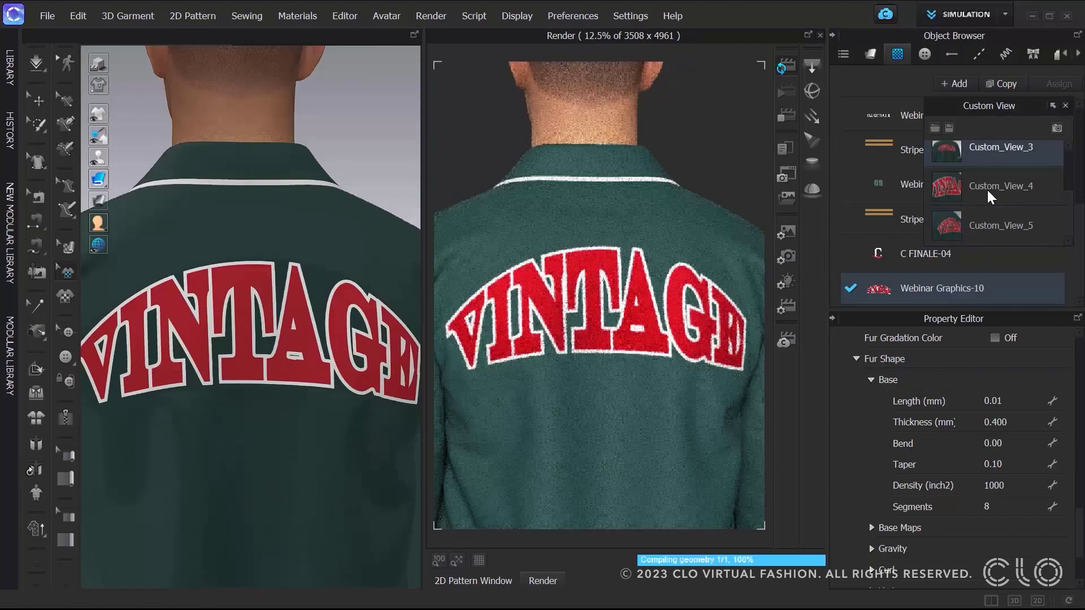
scroll(988, 189, "up", 2)
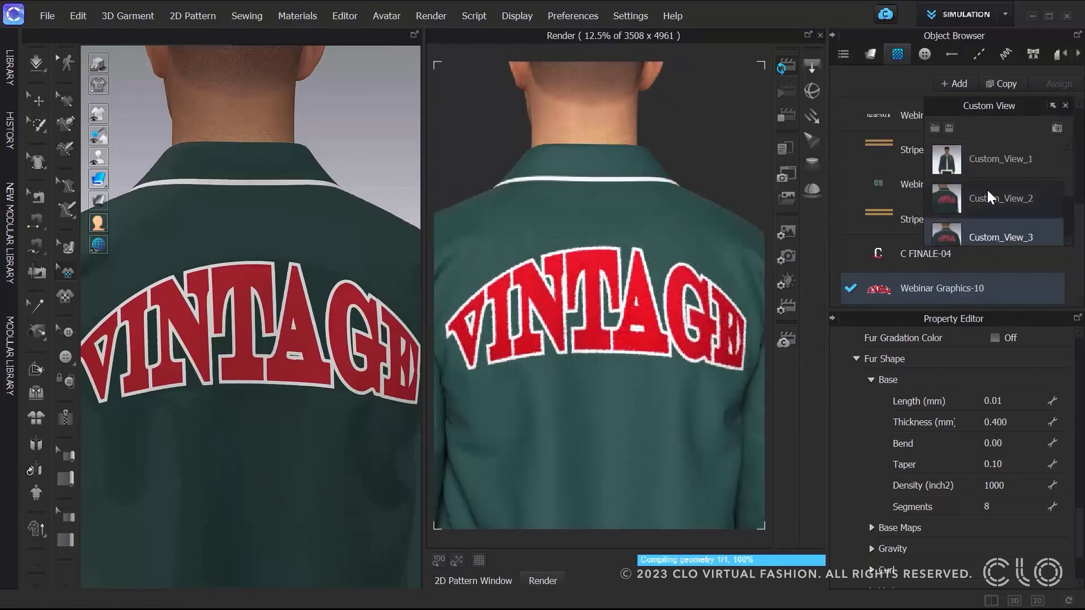
left_click(988, 195)
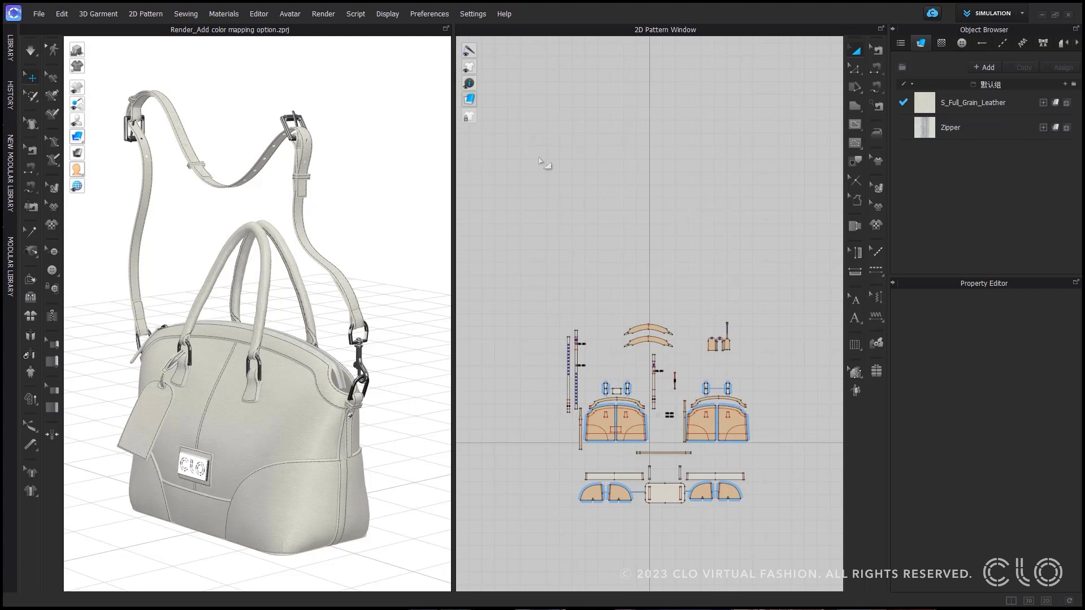
Open the Render window for the leather handbag and display its render properties
left_click(329, 14)
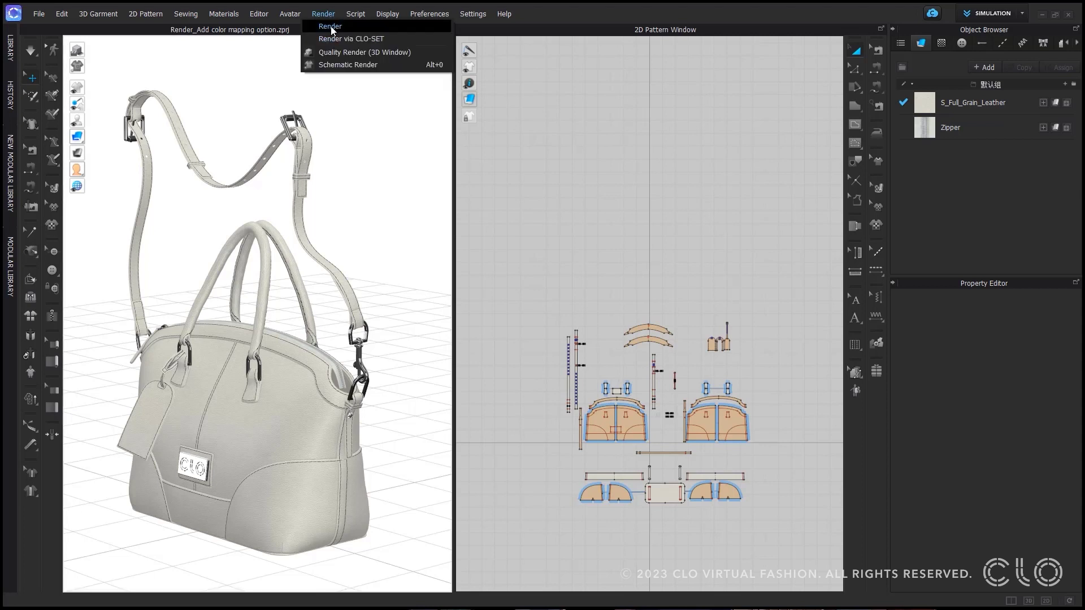
left_click(331, 26)
left_click(858, 233)
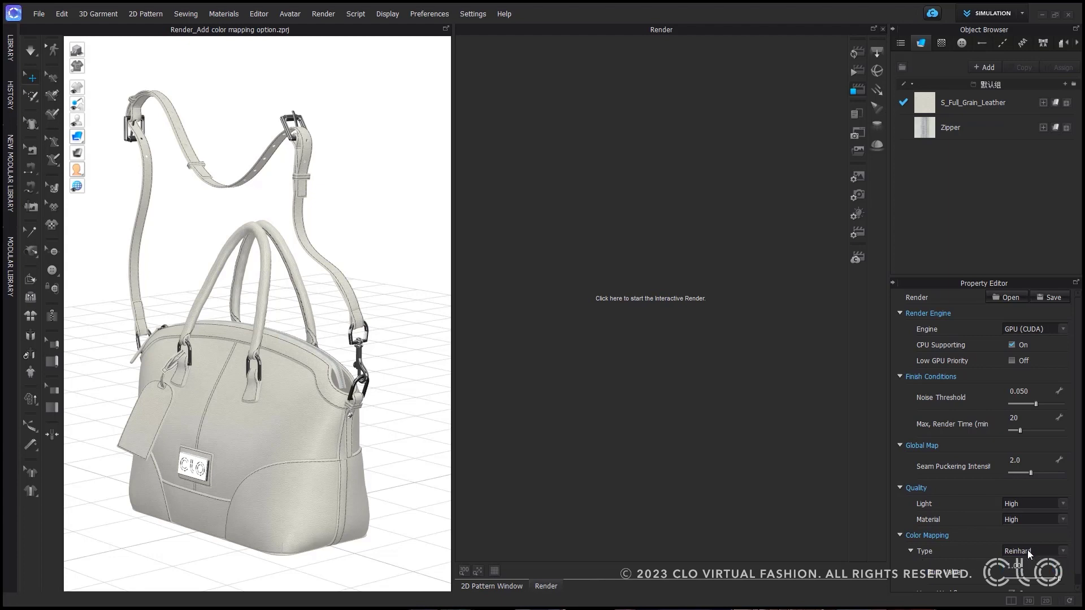
Render the handbag interactively with the Reinhard color mapping's Burn Value set to 0.50, and open the color mapping type choices
scroll(1028, 550, "down", 1)
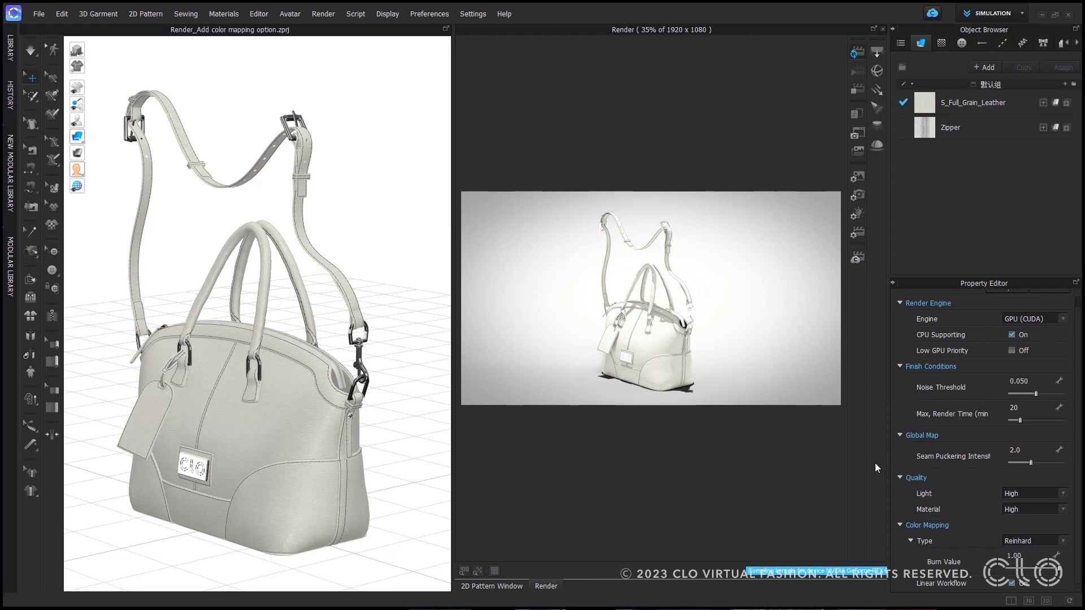
left_click(1032, 558)
type("0.5")
left_click(857, 52)
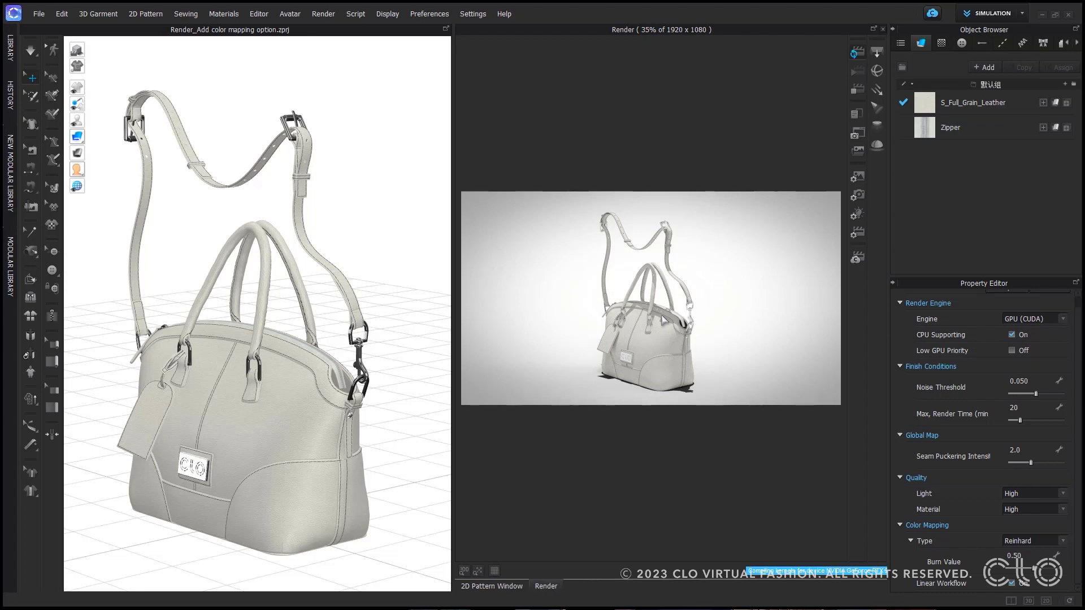
left_click(1030, 542)
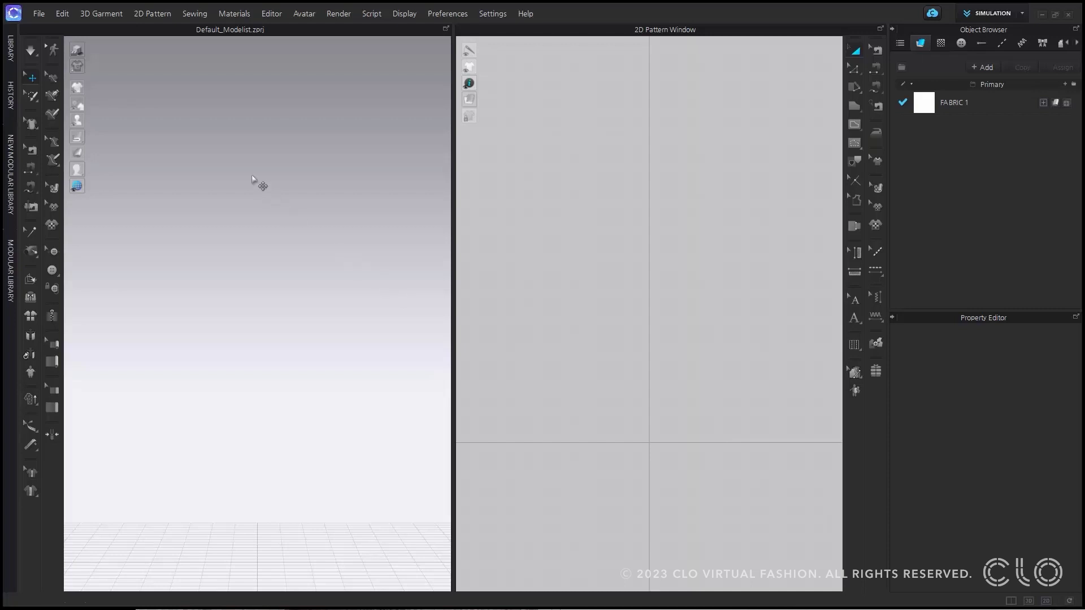
Start an OBJ import with the Background_Checkboardhouse file
left_click(39, 13)
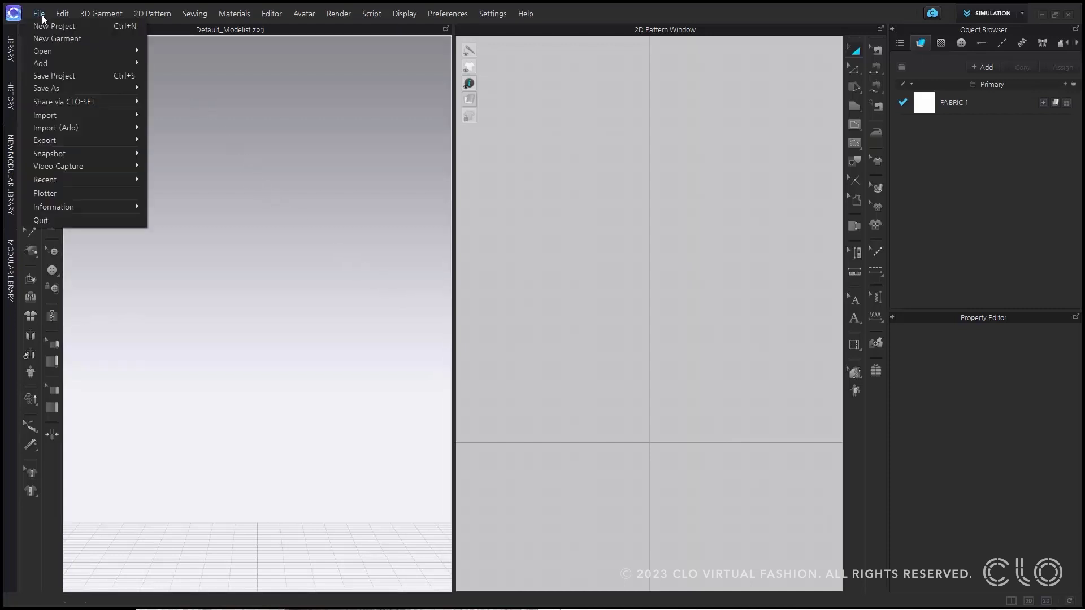
mouse_move(81, 113)
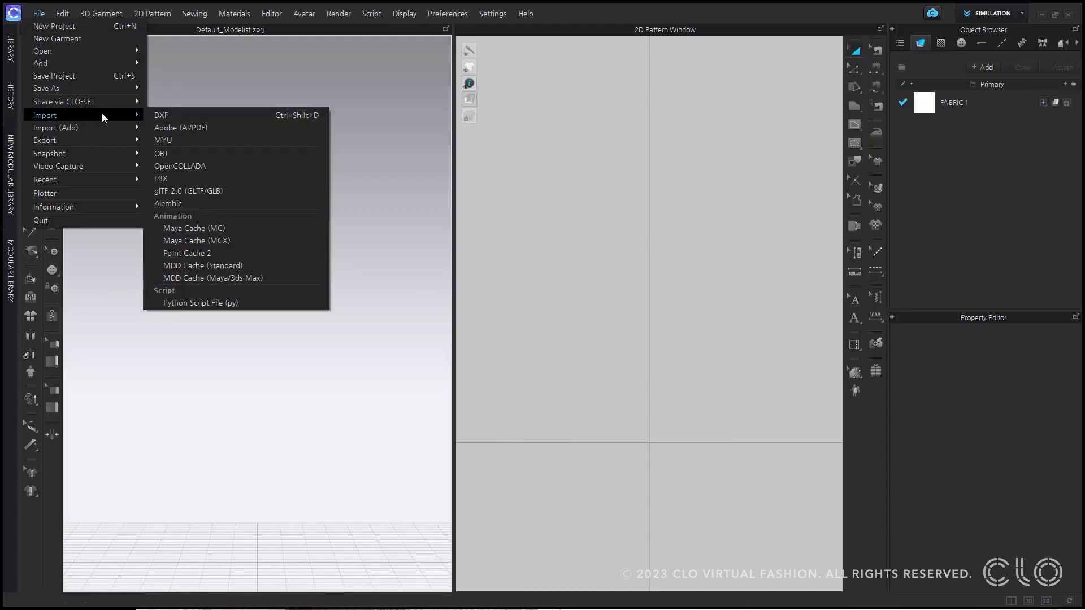
left_click(185, 152)
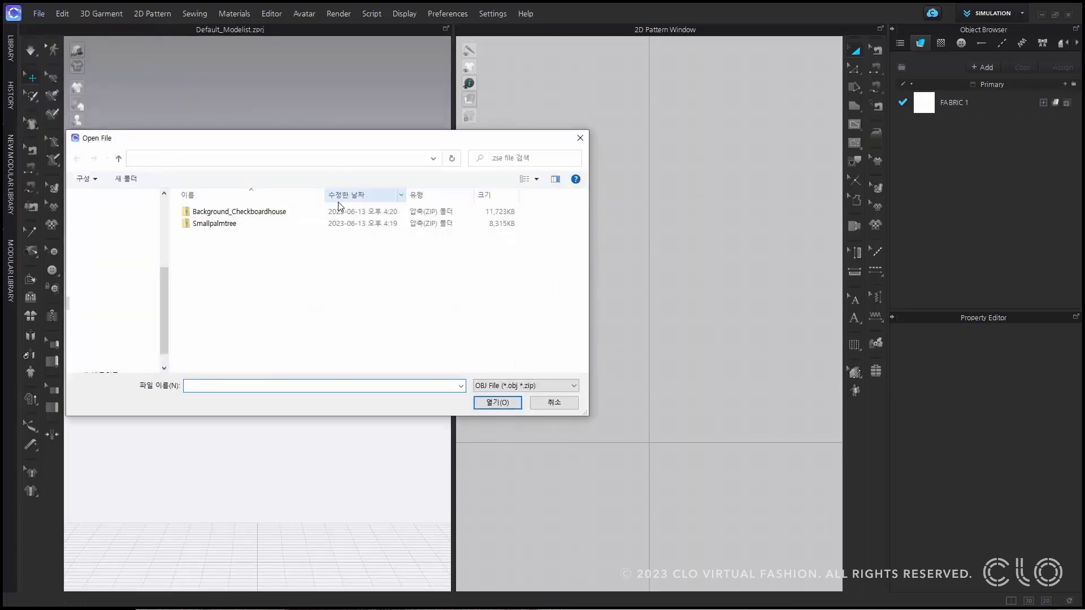
left_click(338, 213)
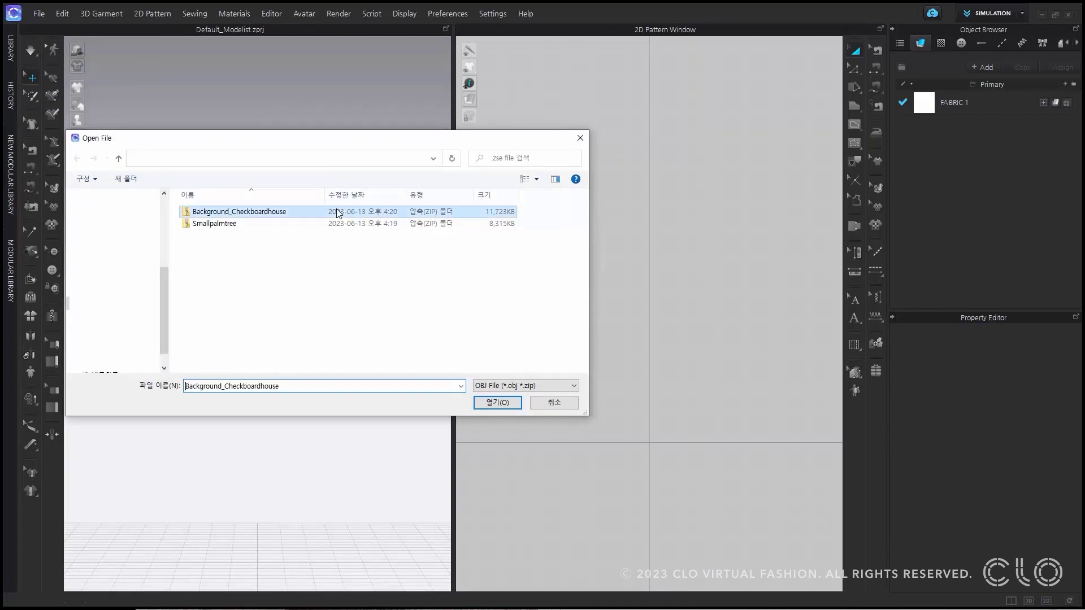
left_click(480, 396)
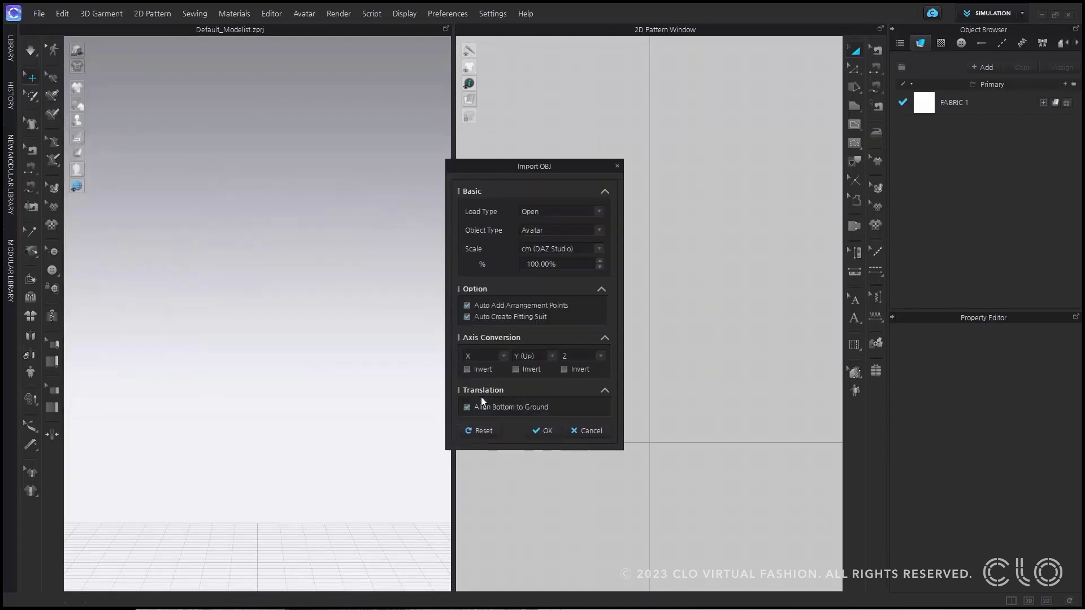
Import the checkerboard house OBJ as Scenes & Props at the cm (DAZ Studio) scale
left_click(599, 229)
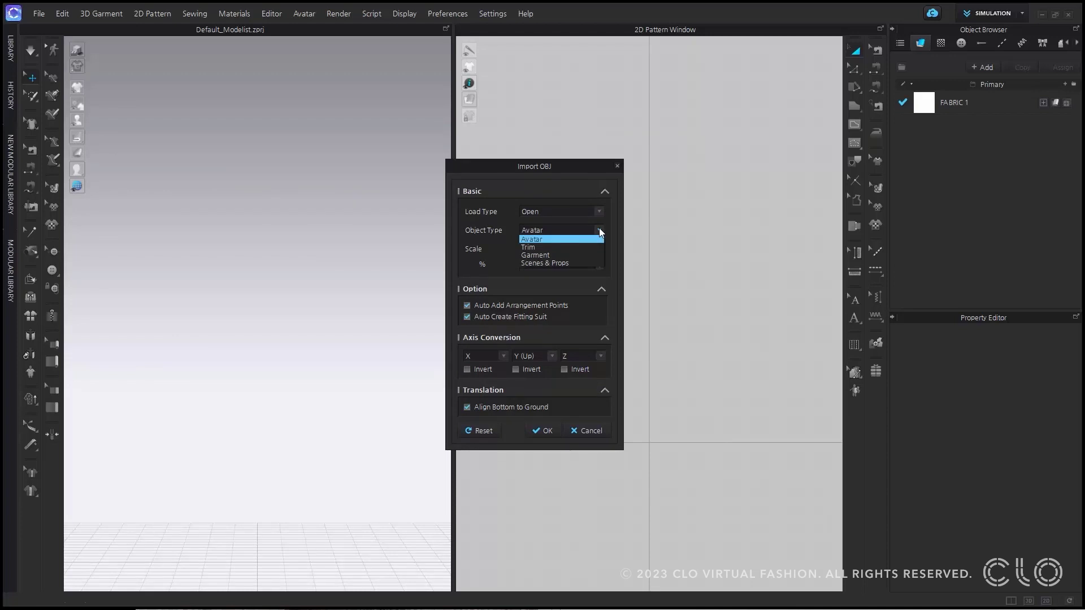
left_click(588, 263)
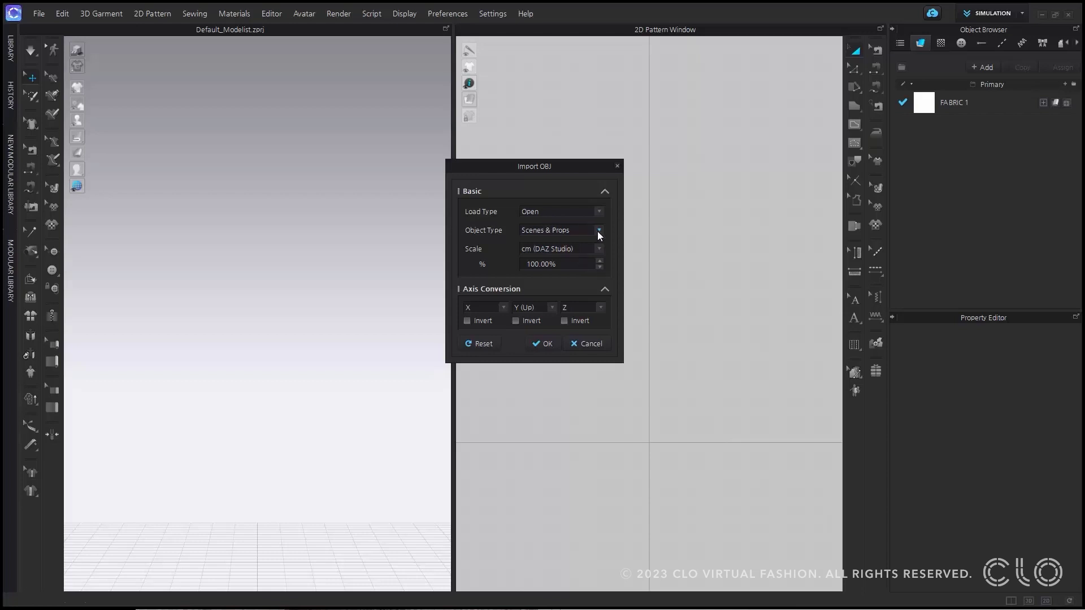
left_click(600, 249)
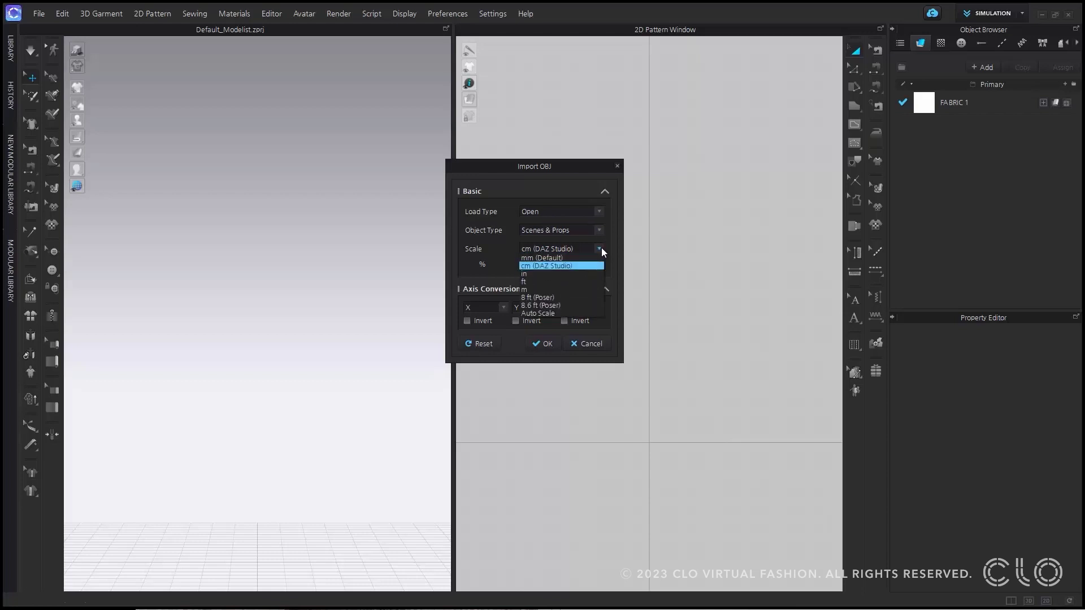
left_click(592, 265)
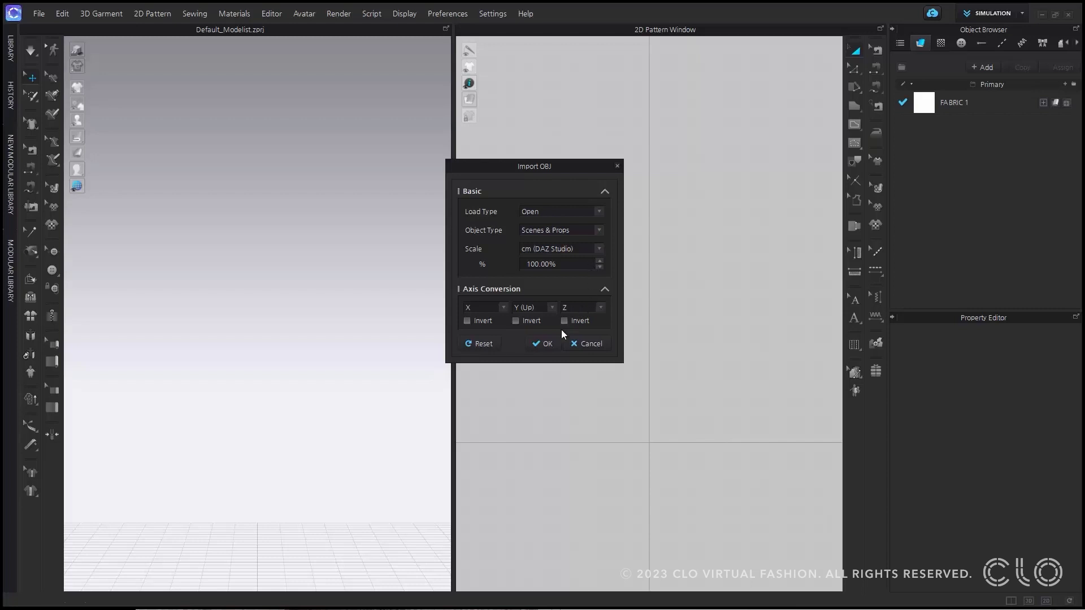
left_click(546, 343)
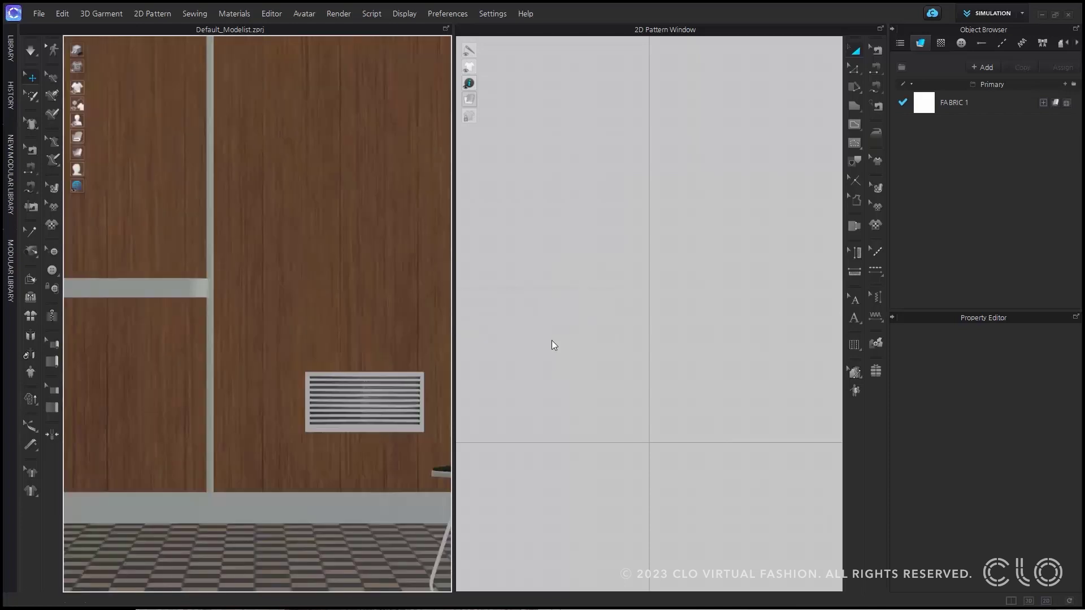
scroll(311, 395, "down", 6)
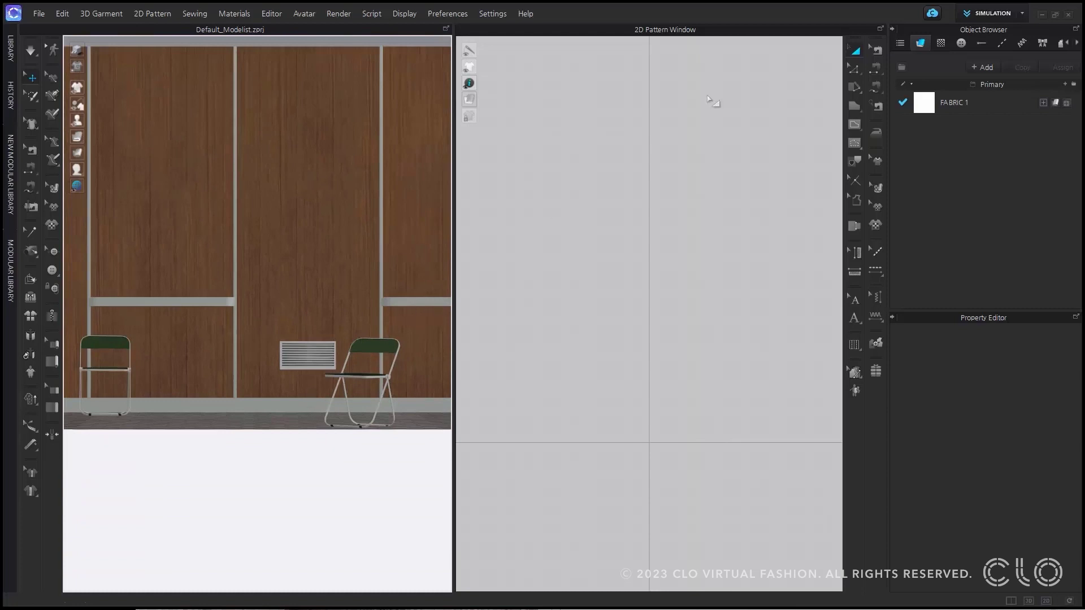
List the imported object under Scene and Props in the Object Browser's scene tree
left_click(901, 43)
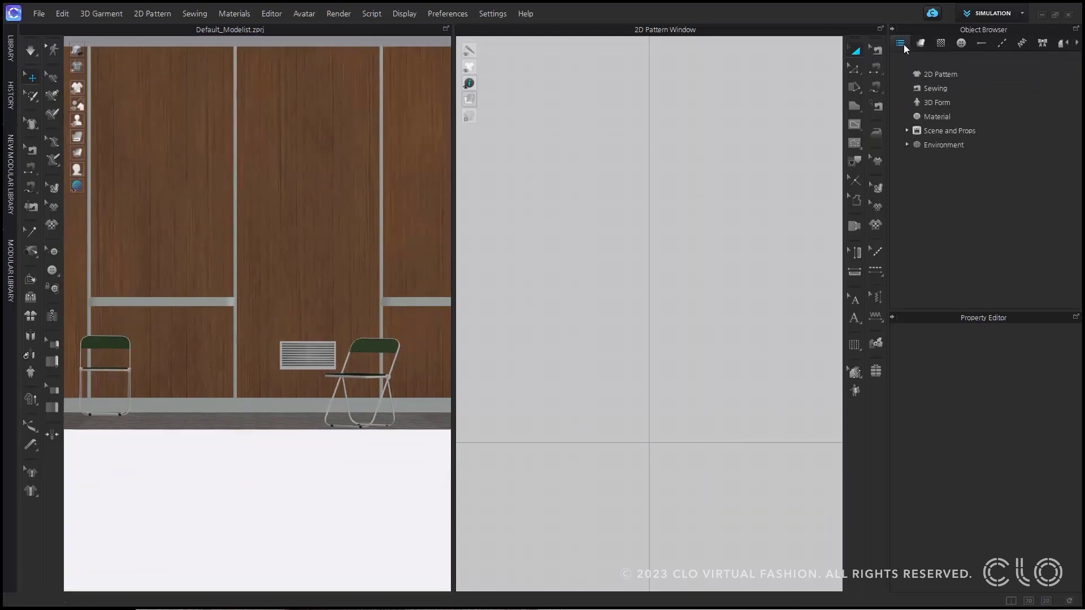
left_click(907, 133)
mouse_move(421, 232)
middle_mouse_down()
mouse_move(426, 262)
mouse_move(424, 250)
middle_mouse_up()
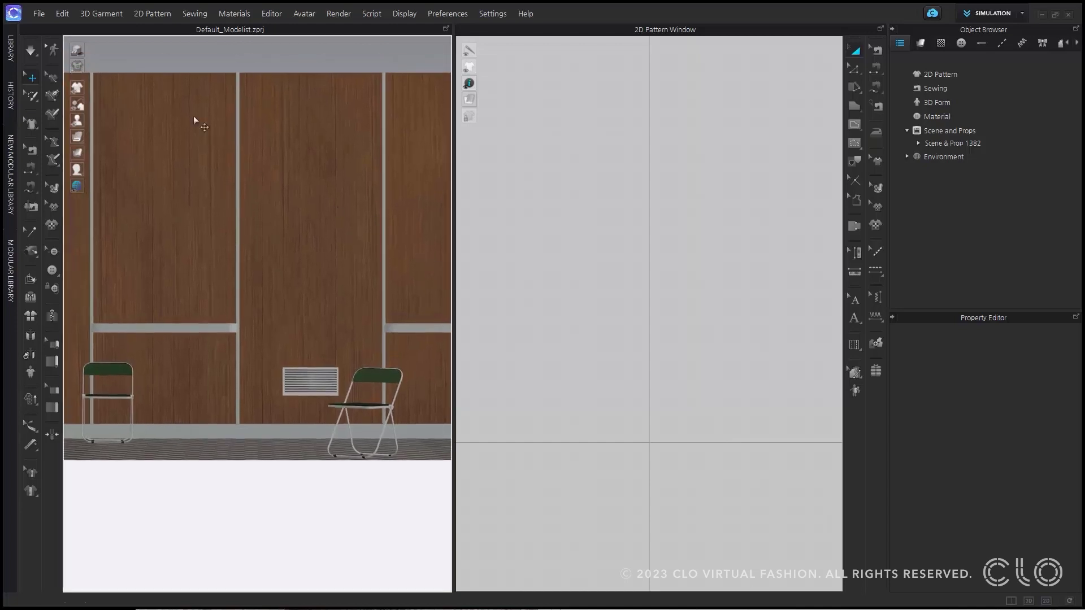
Add the Smallpalmtree OBJ to the scene as Scenes & Props at the cm (DAZ Studio) scale
left_click(41, 15)
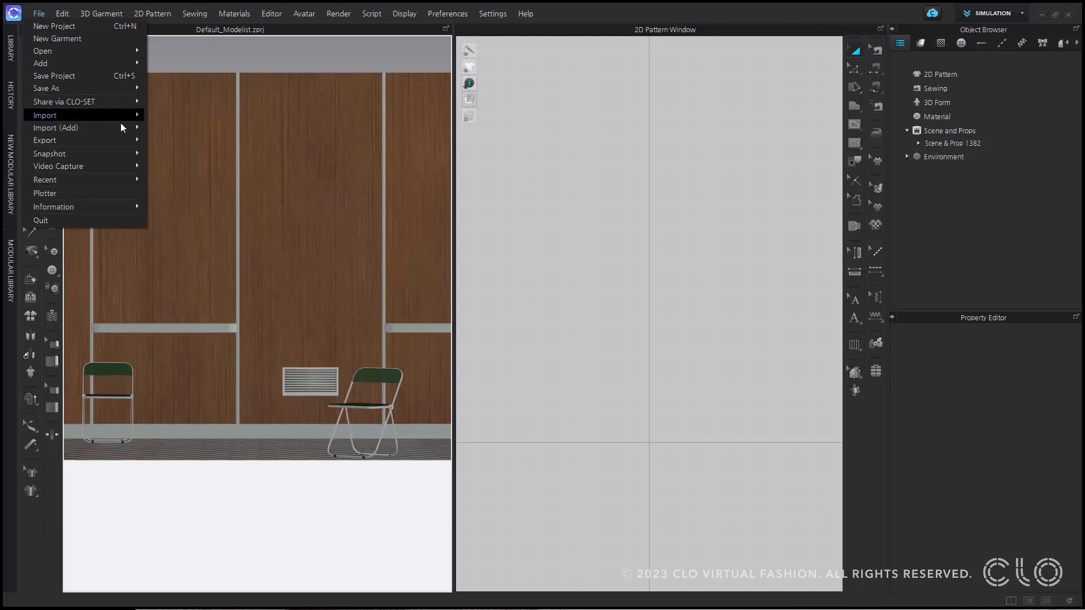
mouse_move(127, 130)
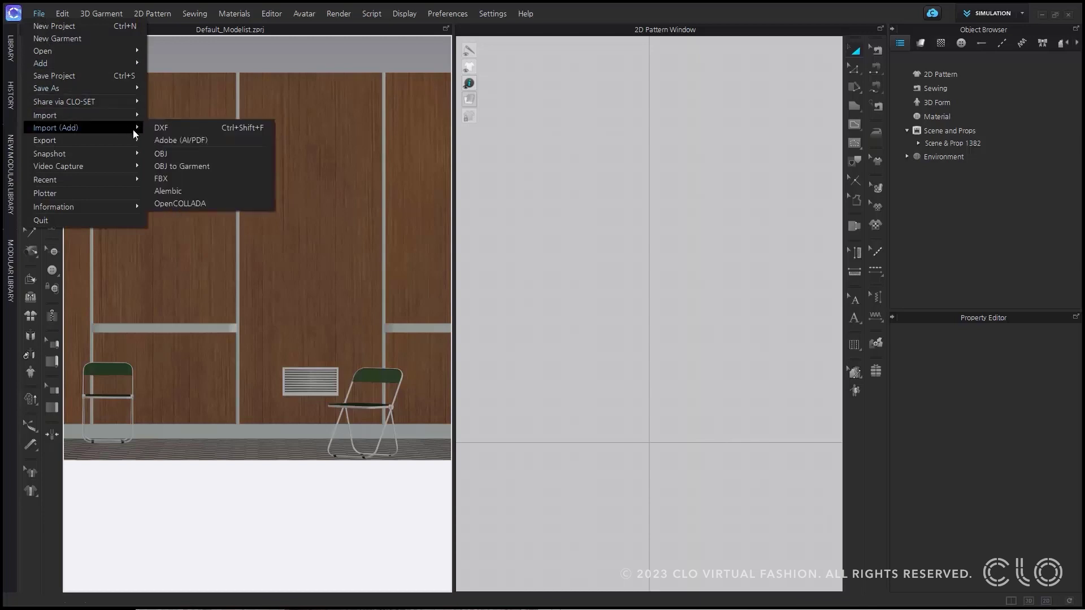
left_click(181, 153)
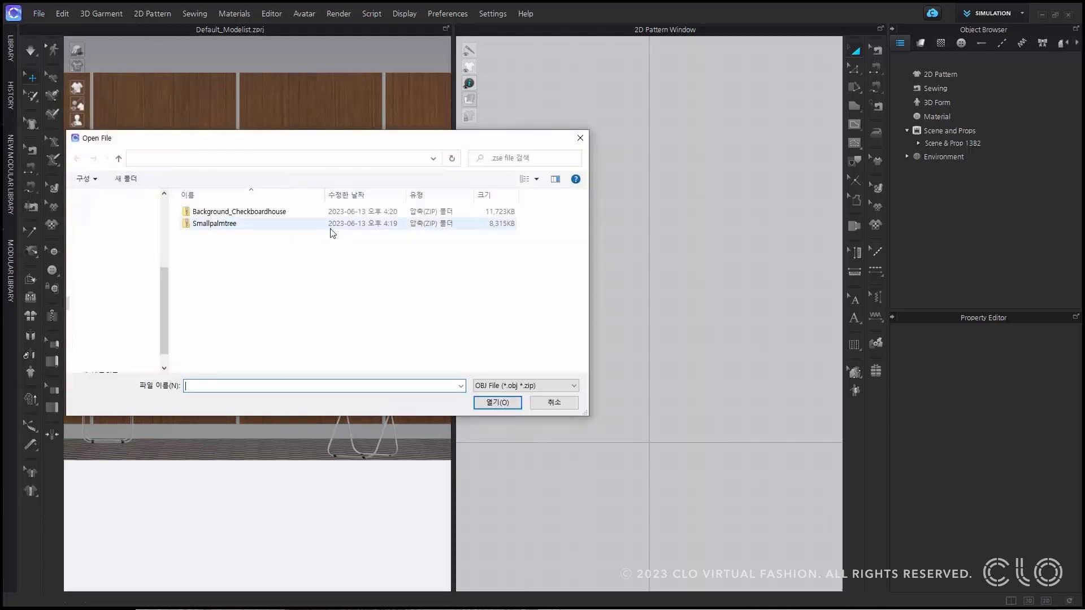
left_click(332, 224)
left_click(483, 403)
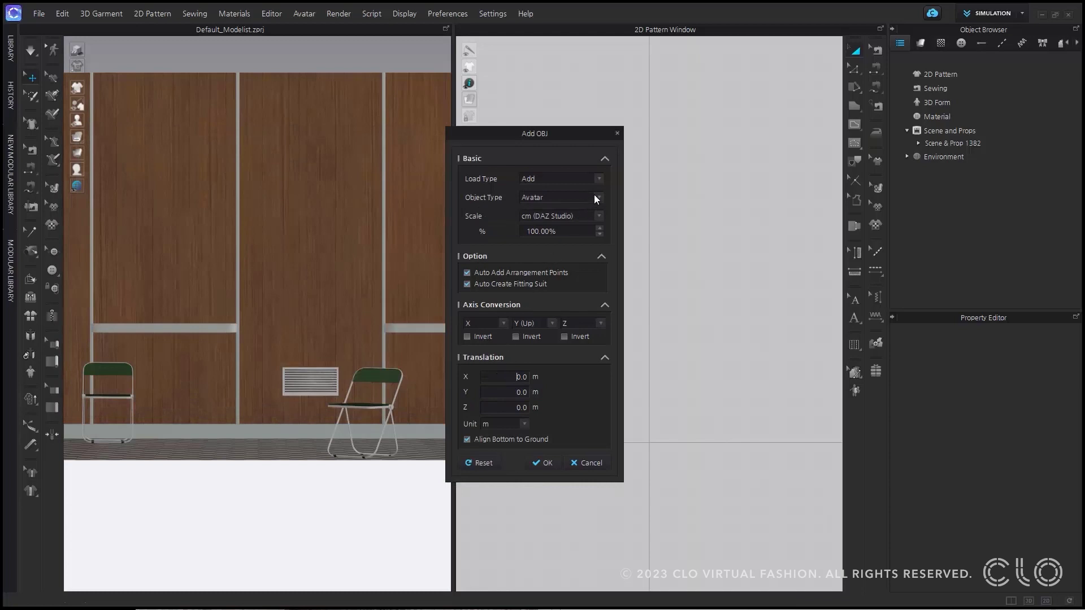
left_click(602, 198)
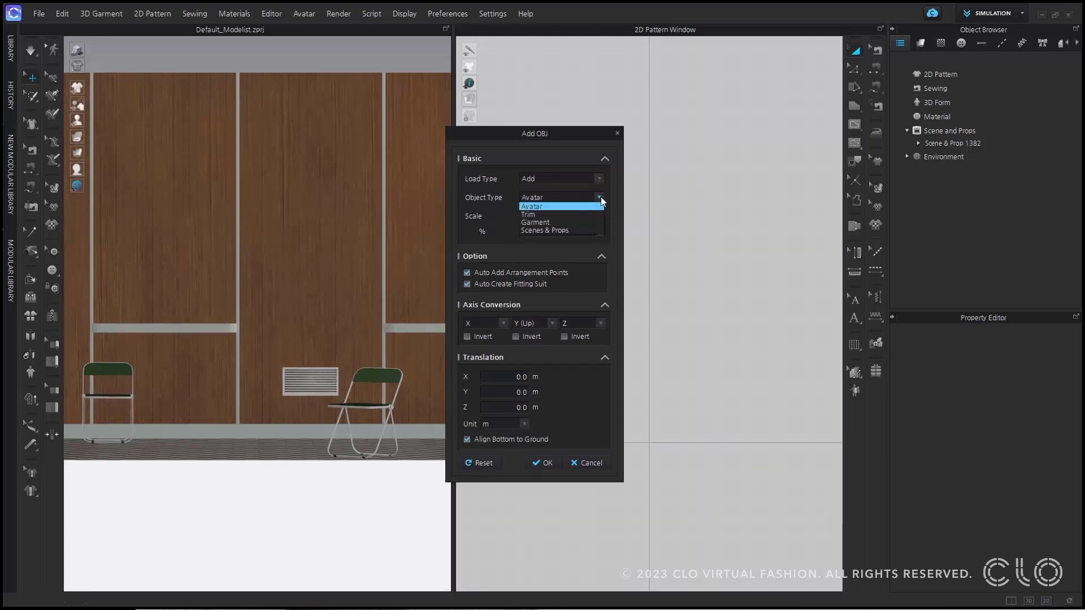
left_click(595, 229)
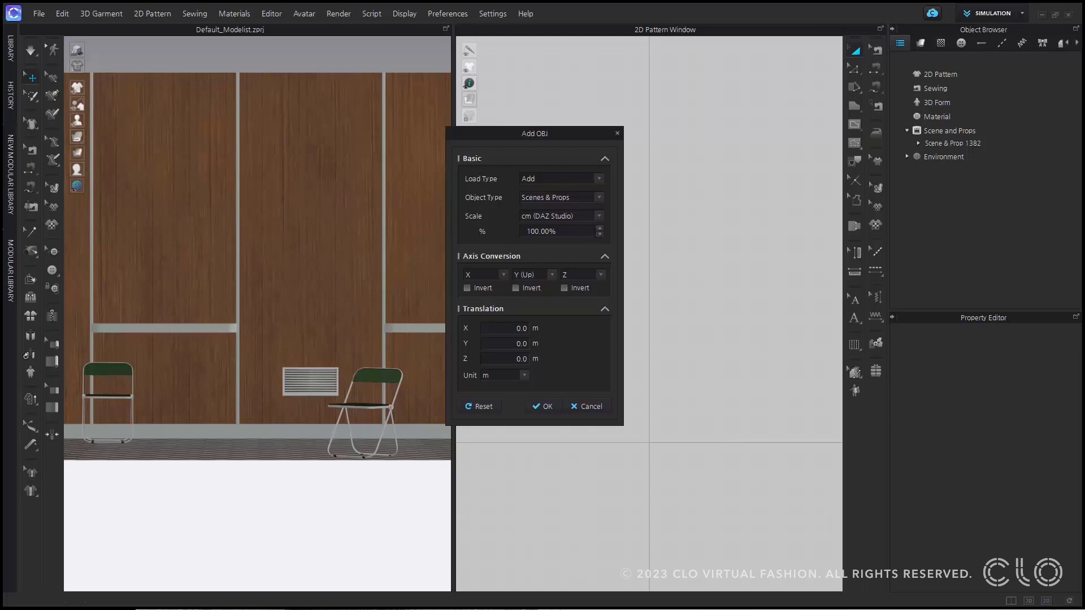
left_click(542, 407)
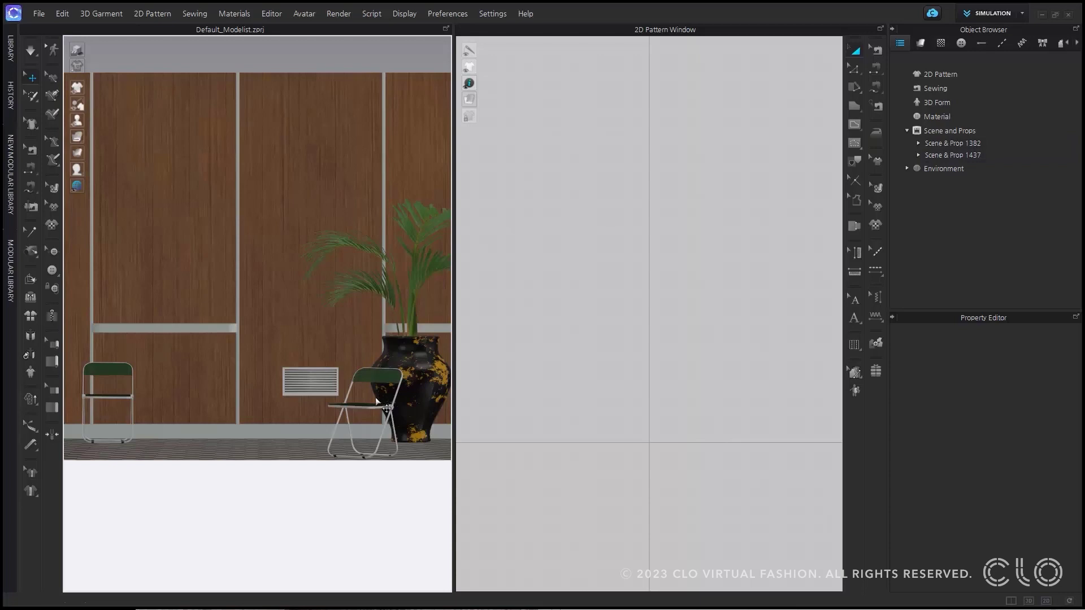
Select the palm tree's black pot and move it slightly sideways along the wall, away from the chair
middle_click_drag(379, 402, 257, 432)
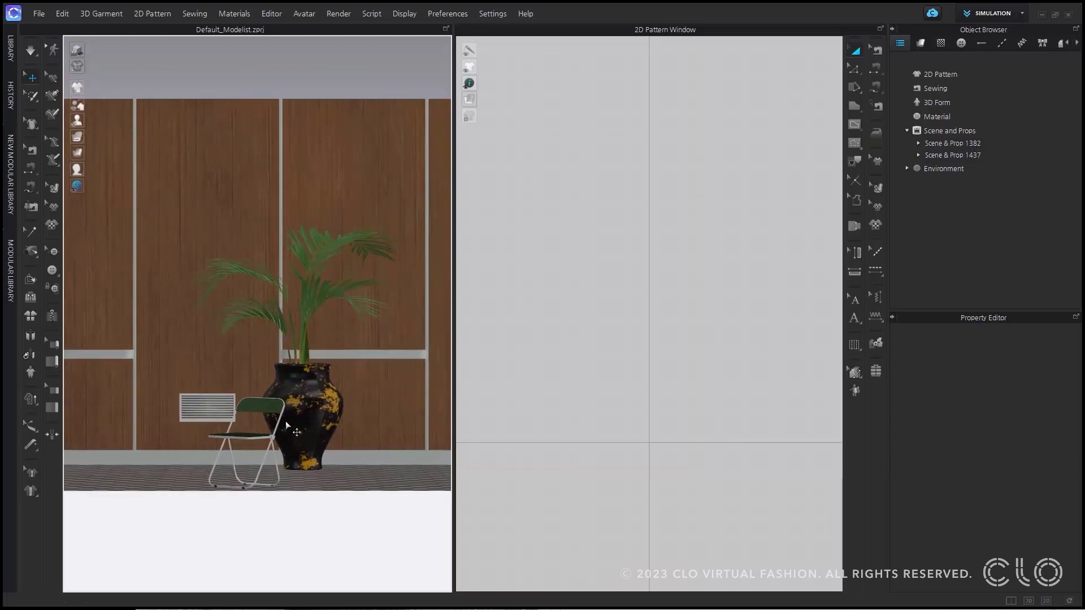
left_click(328, 427)
left_click_drag(359, 417, 386, 415)
middle_click_drag(220, 440, 269, 438)
scroll(272, 444, "up", 1)
scroll(273, 445, "down", 2)
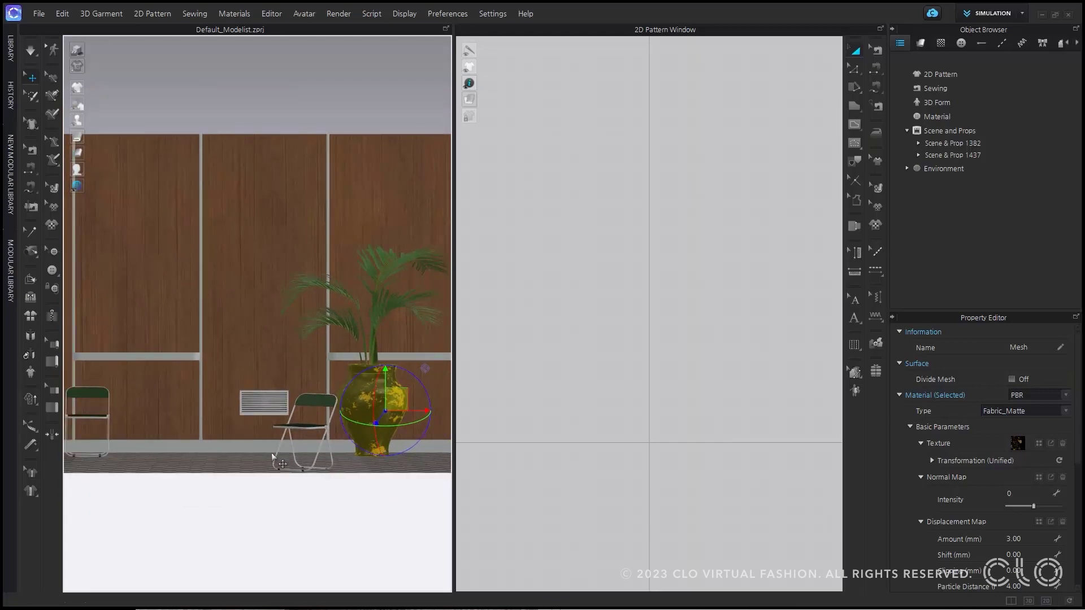
Open the Render window and apply the Checkboardhouse light preset
left_click(332, 14)
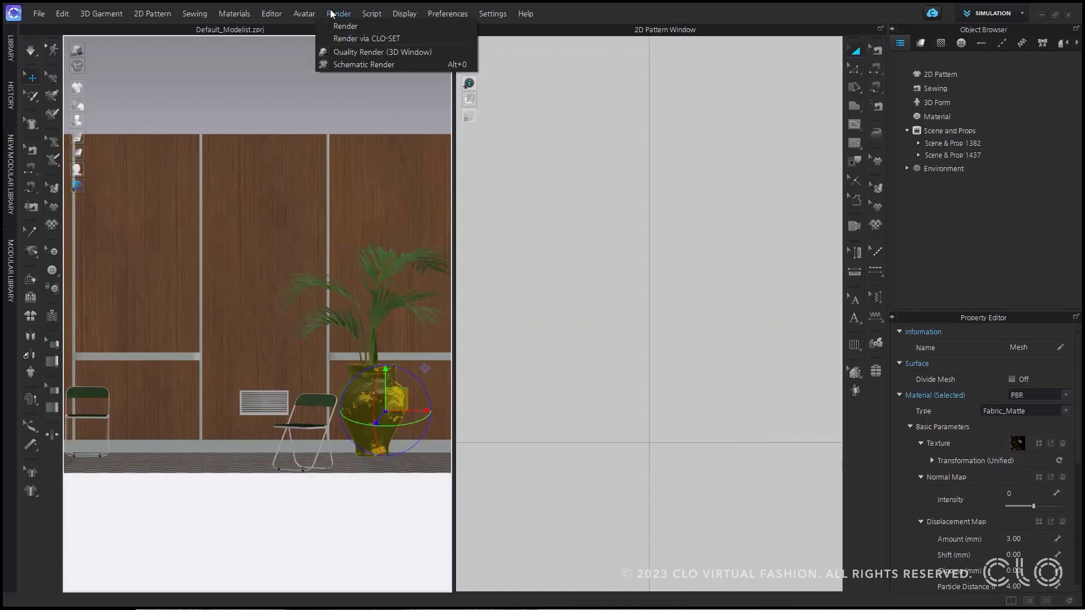
left_click(351, 29)
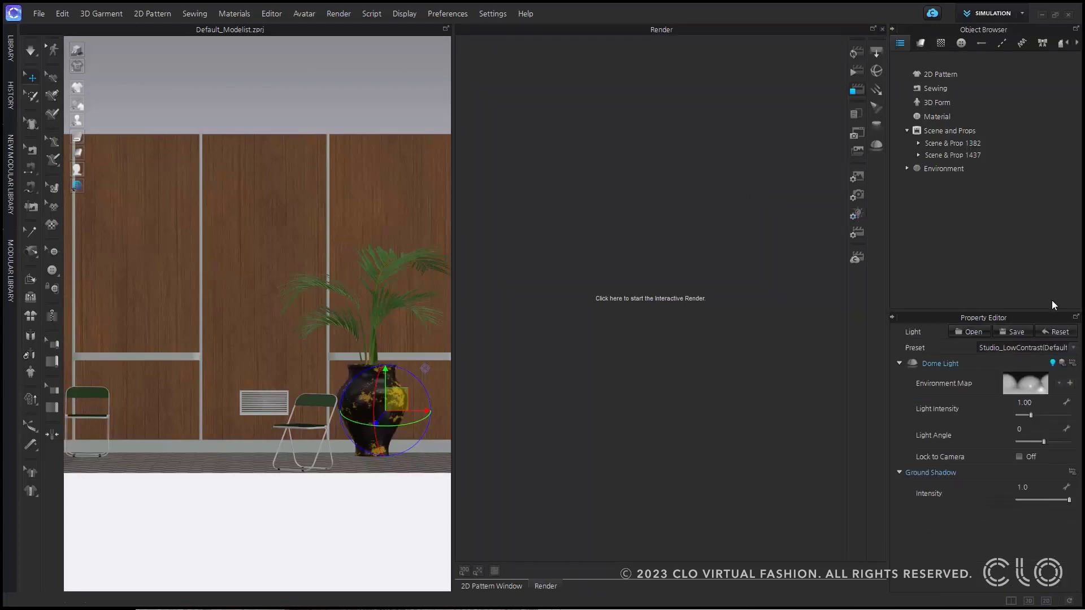
left_click(1073, 349)
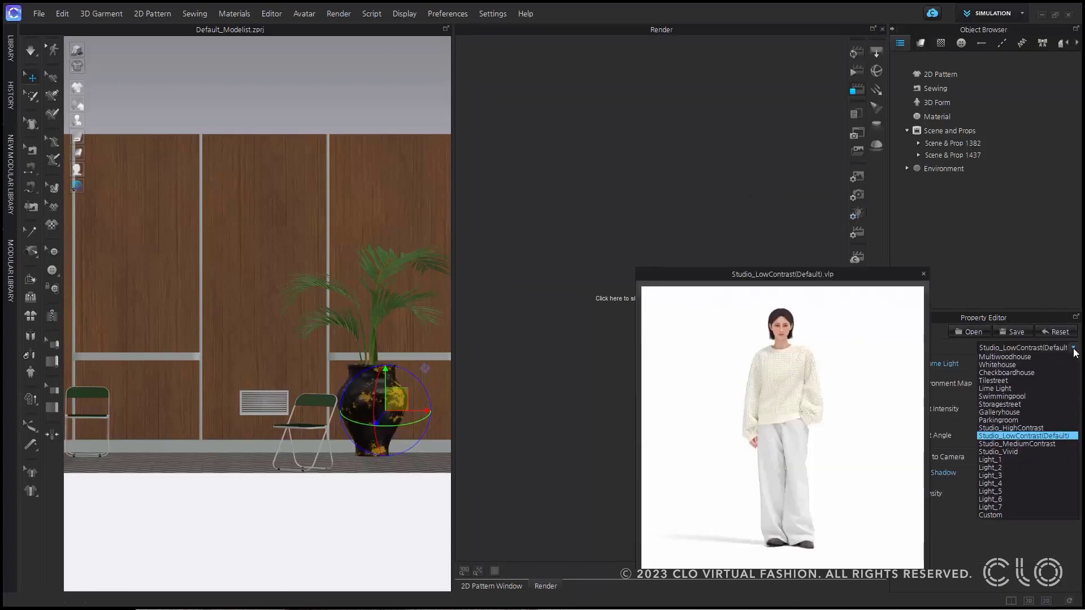
key("Escape")
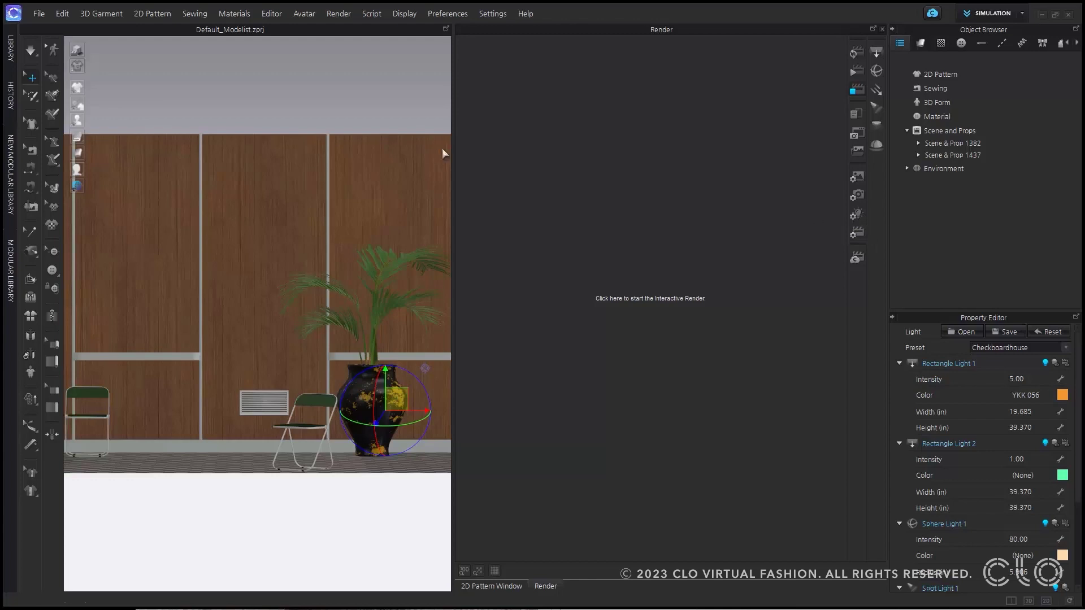
Save the house and palm tree as a Scene and Props file named Background
left_click(40, 14)
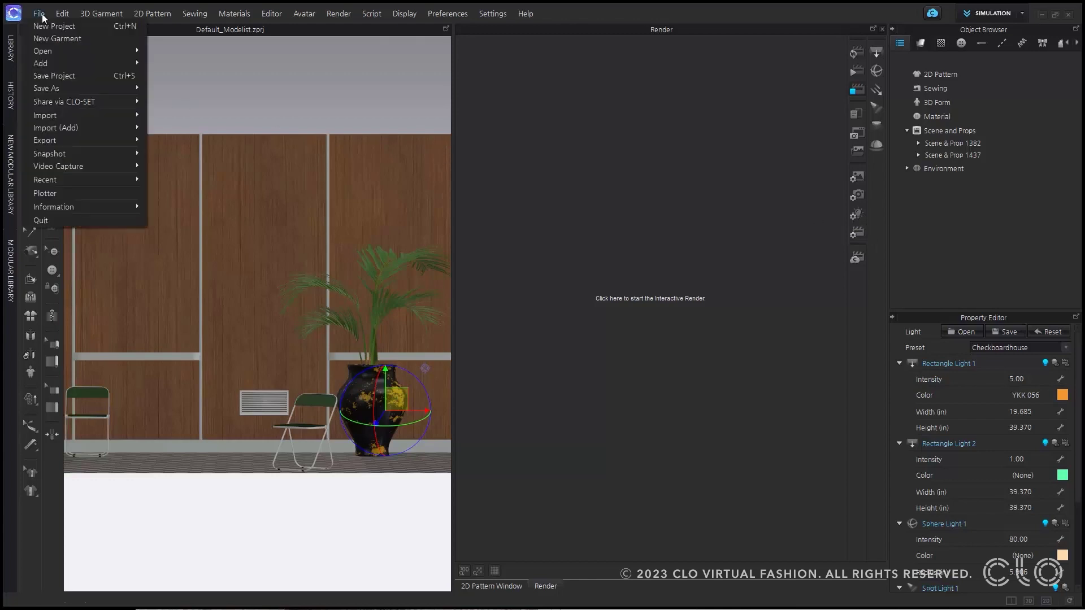
mouse_move(69, 63)
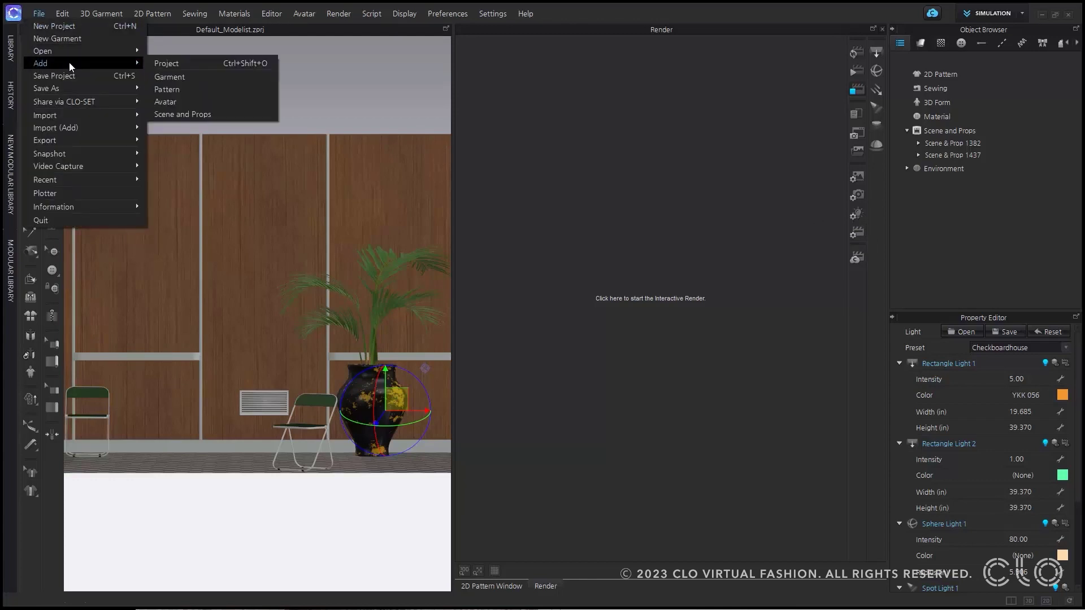
mouse_move(90, 85)
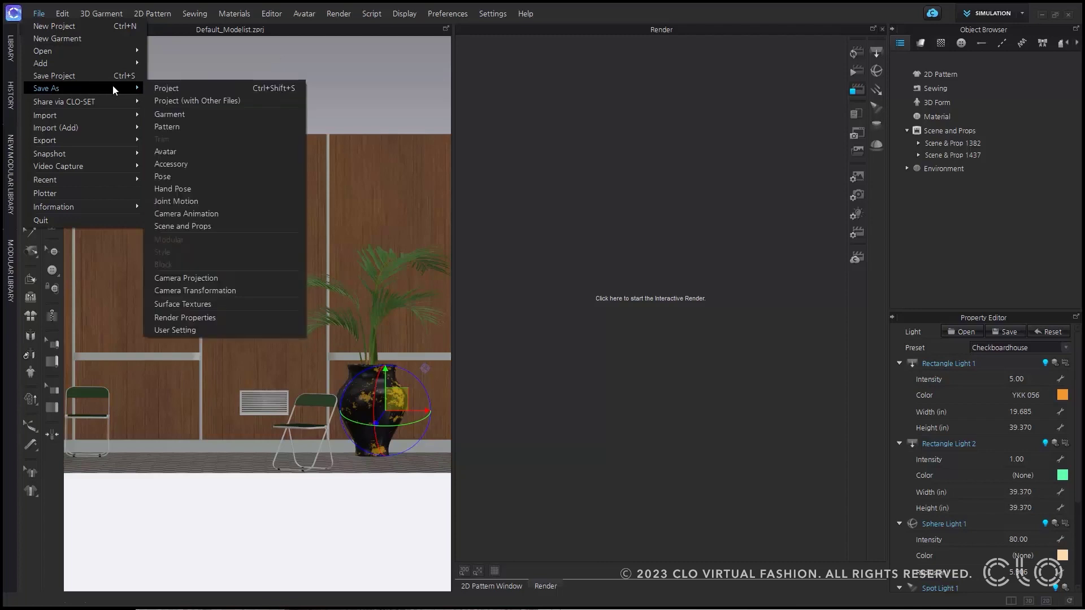
left_click(209, 227)
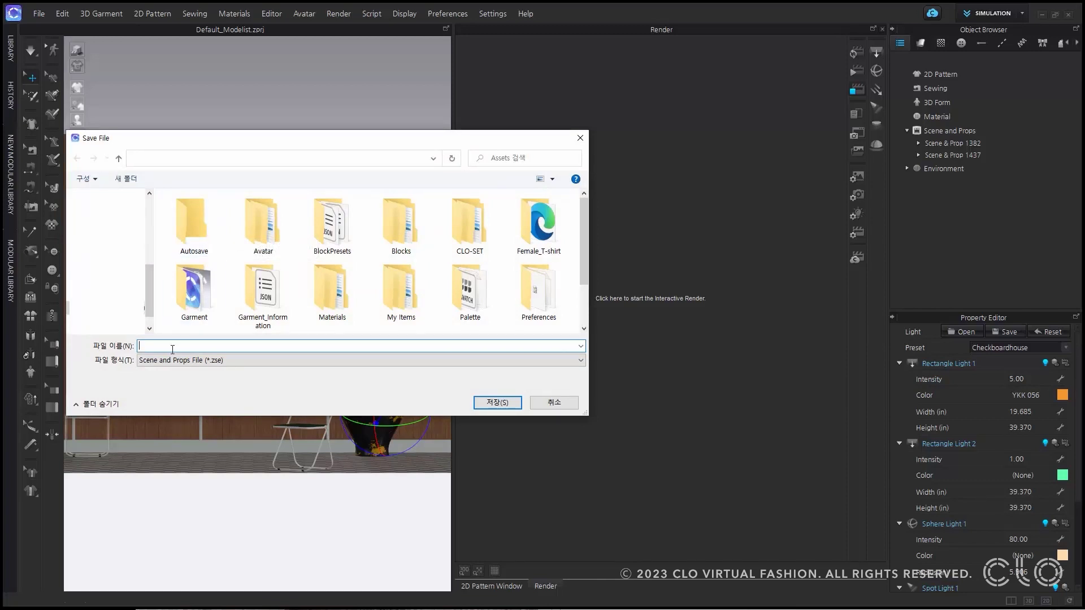
type("Background")
left_click(482, 406)
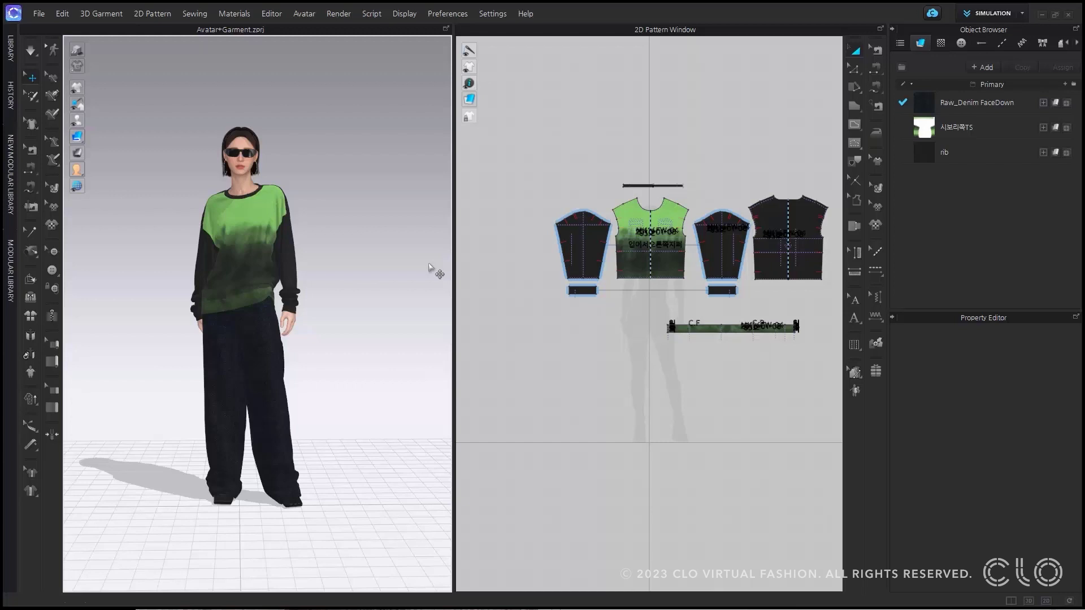
Add Background.zse to the Avatar+Garment project, including its Scene and Props and Render Properties
left_click(39, 14)
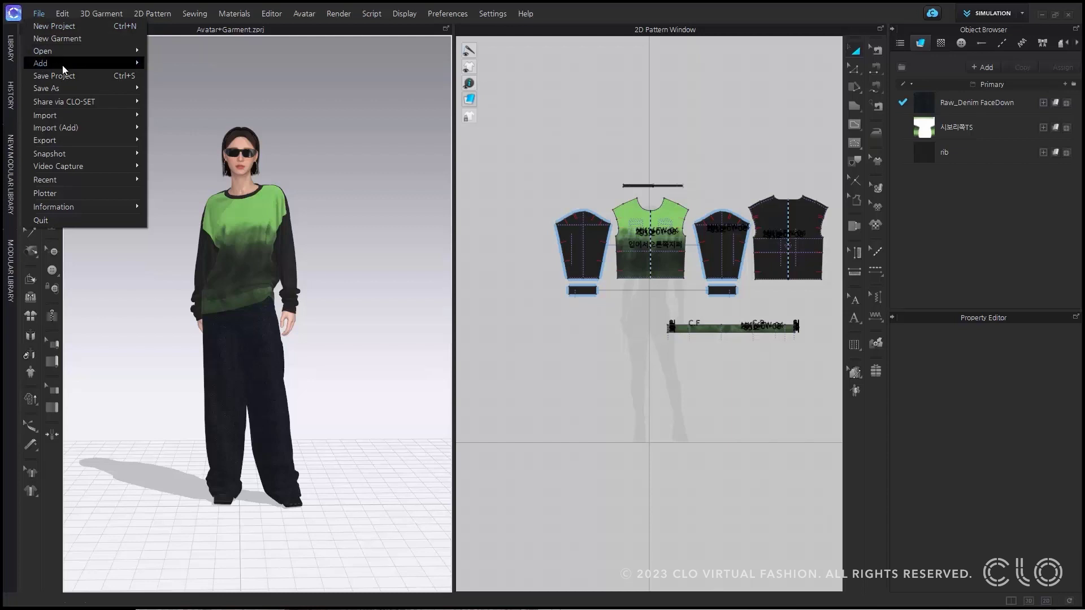
mouse_move(62, 66)
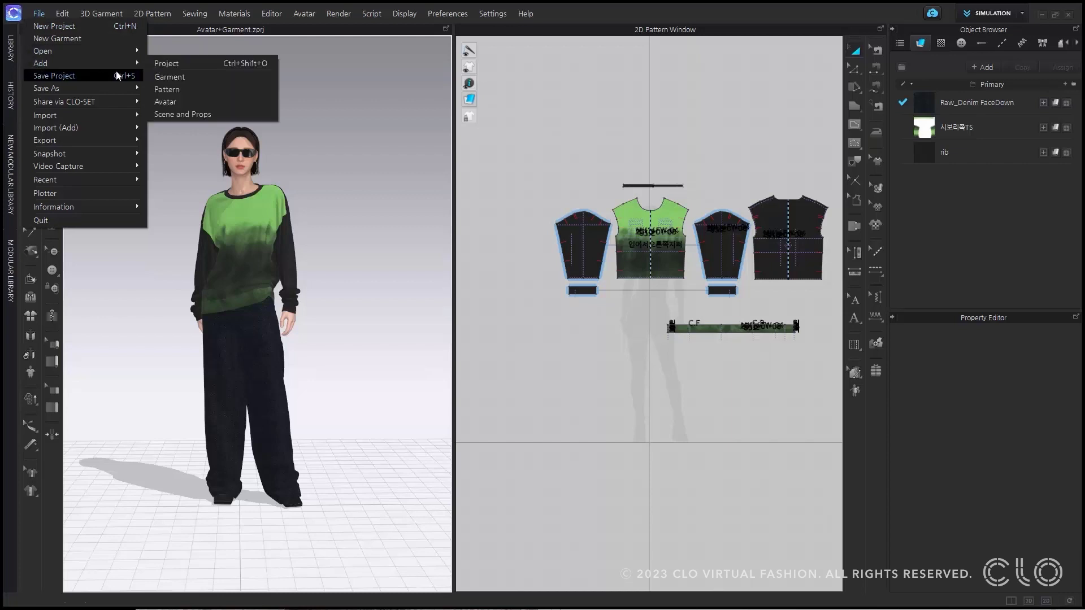
left_click(210, 115)
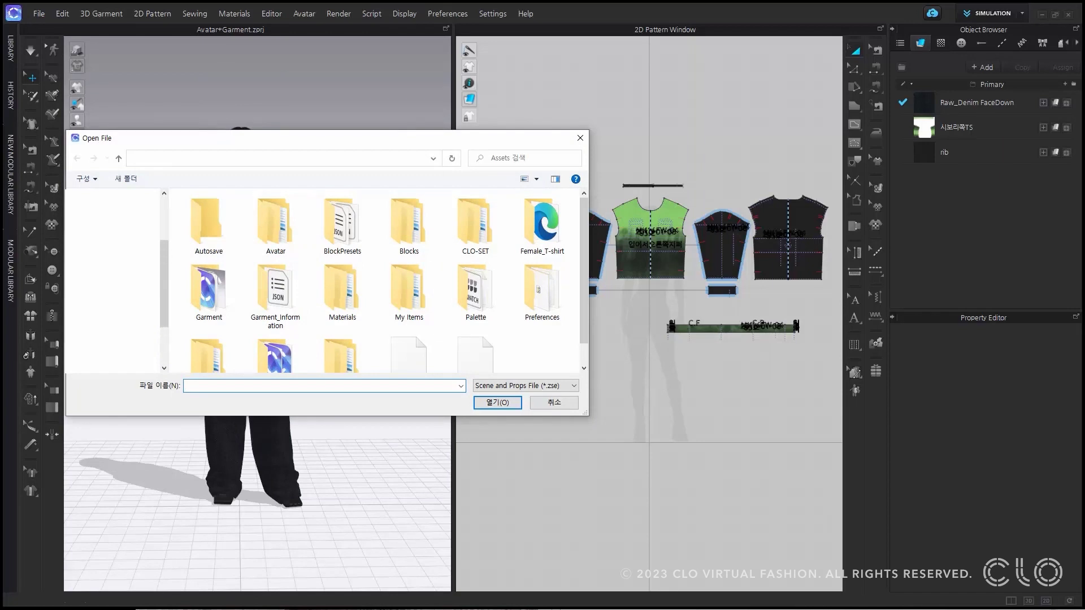
scroll(445, 364, "down", 1)
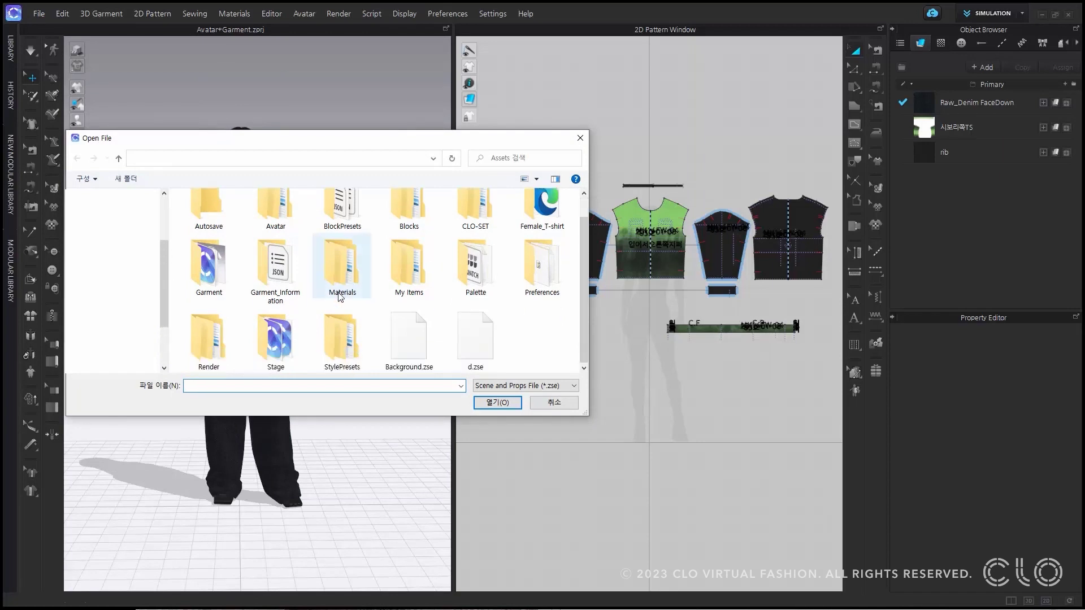
left_click(408, 339)
left_click(498, 402)
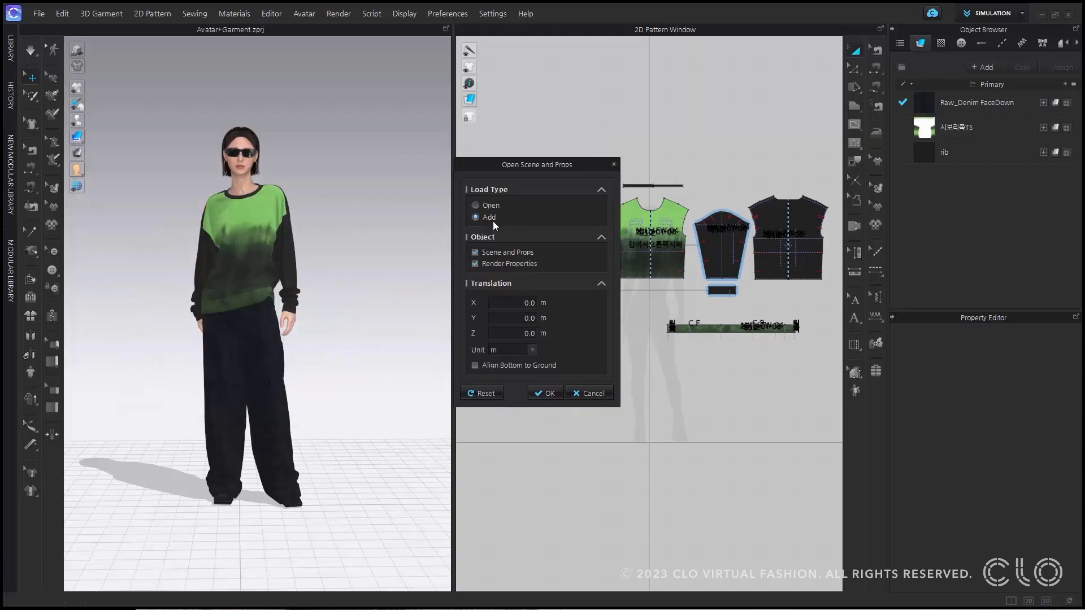
left_click(557, 396)
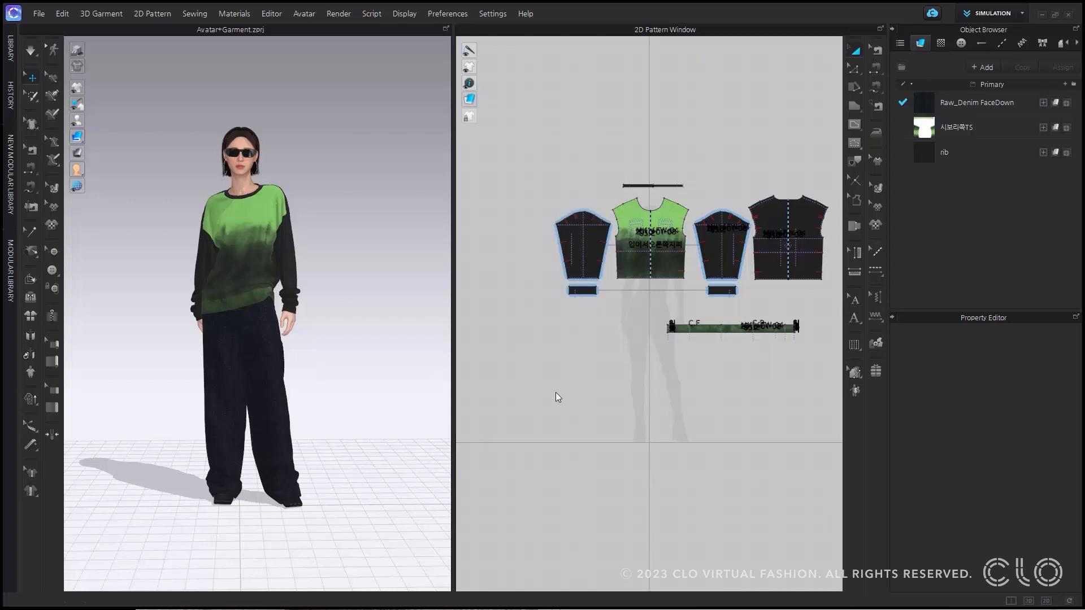
scroll(349, 364, "down", 5)
scroll(350, 363, "down", 5)
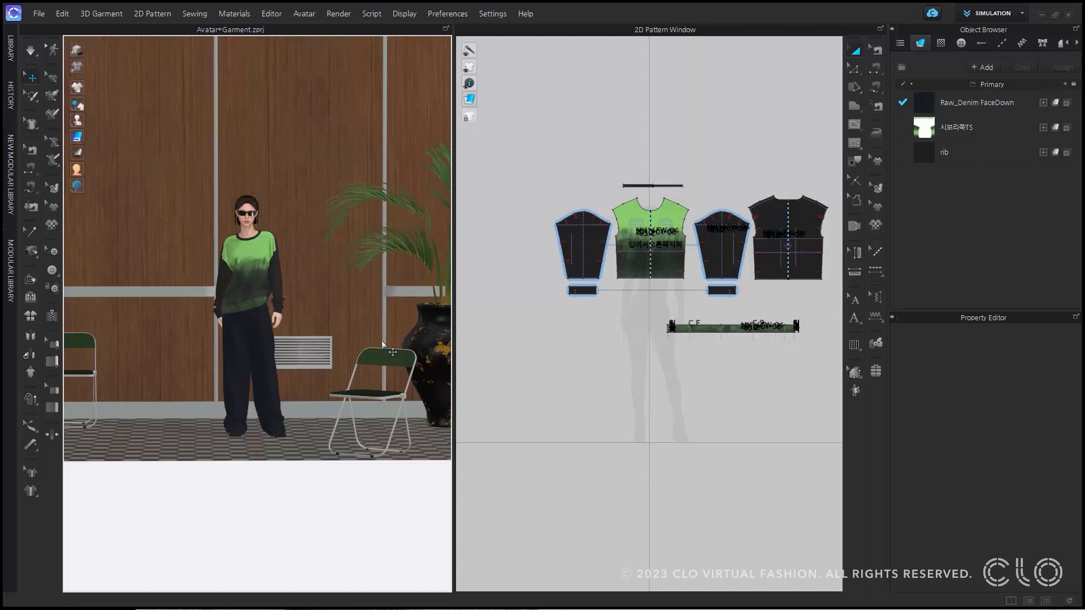
Display the project's scene tree in the Object Browser and select the palm tree's pot in the 3D window
left_click(899, 45)
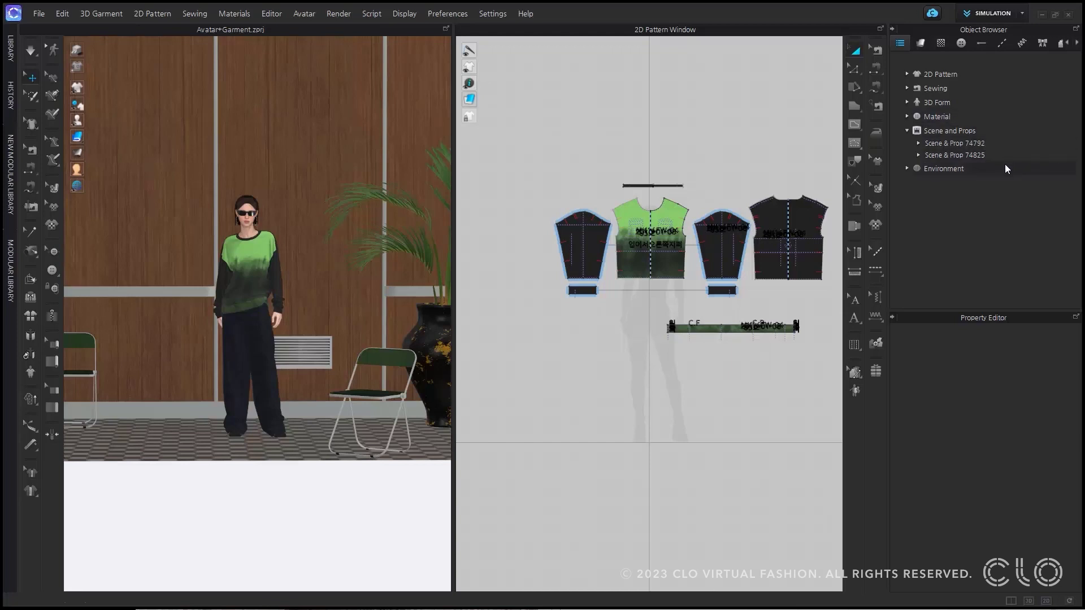
left_click(401, 352)
scroll(401, 351, "down", 2)
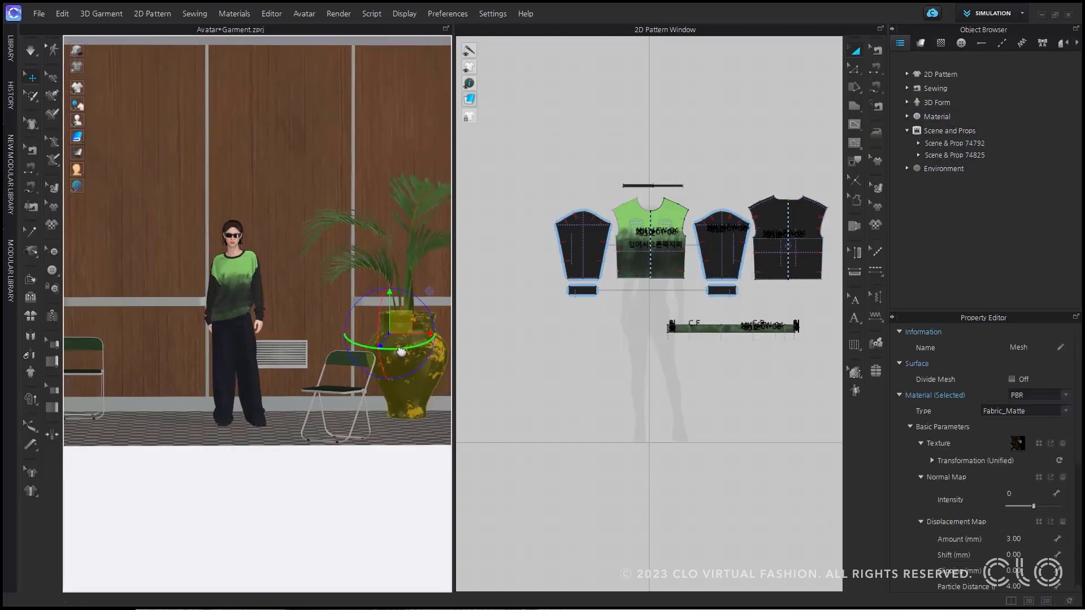
Open the Render window and display the light properties that came with the imported background scene
mouse_move(425, 340)
left_mouse_down()
mouse_move(394, 341)
mouse_move(423, 339)
left_mouse_up()
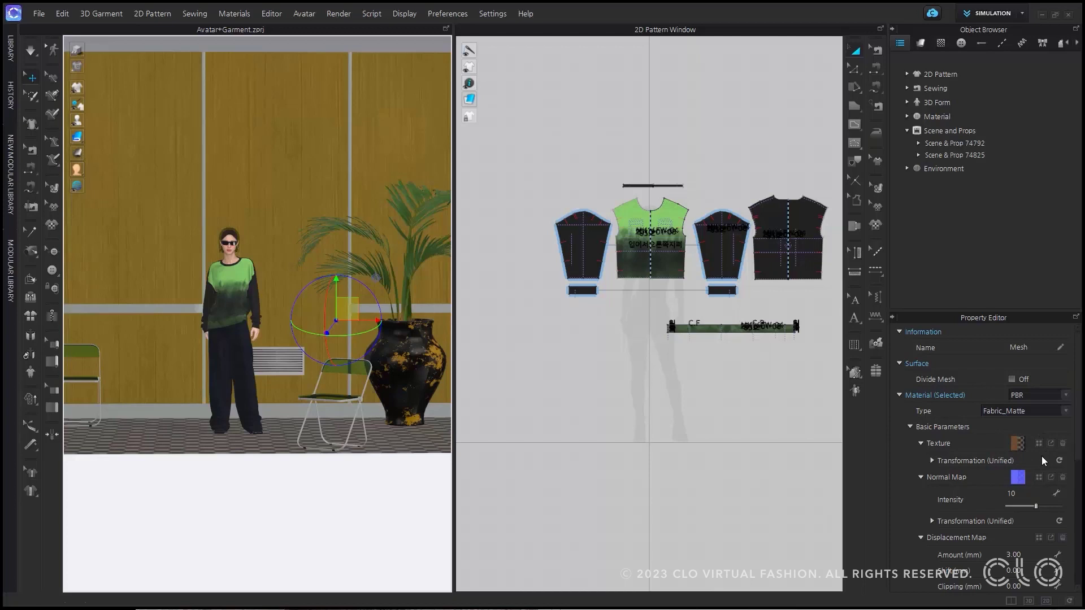
left_click(339, 13)
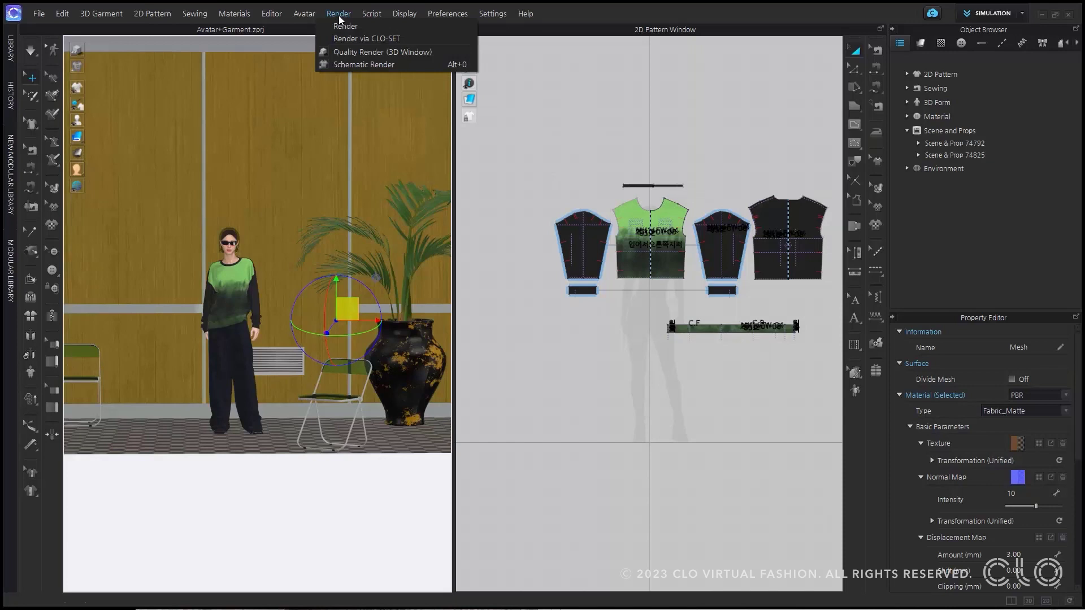
left_click(347, 27)
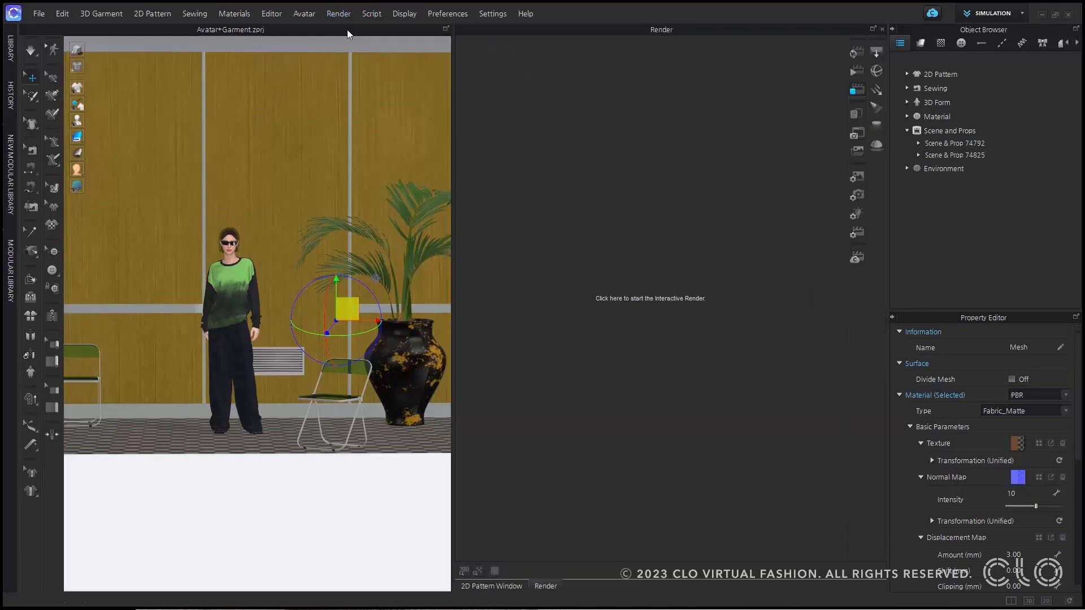
left_click(855, 215)
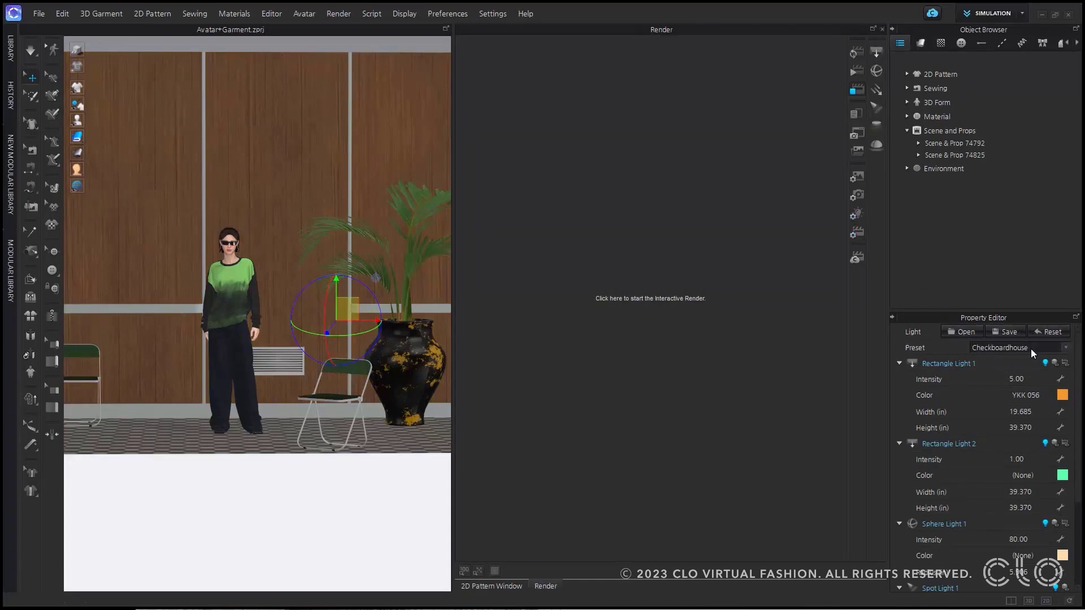
Start the interactive render with the avatar framed larger in front of the wood-panelled house wall
scroll(295, 317, "up", 5)
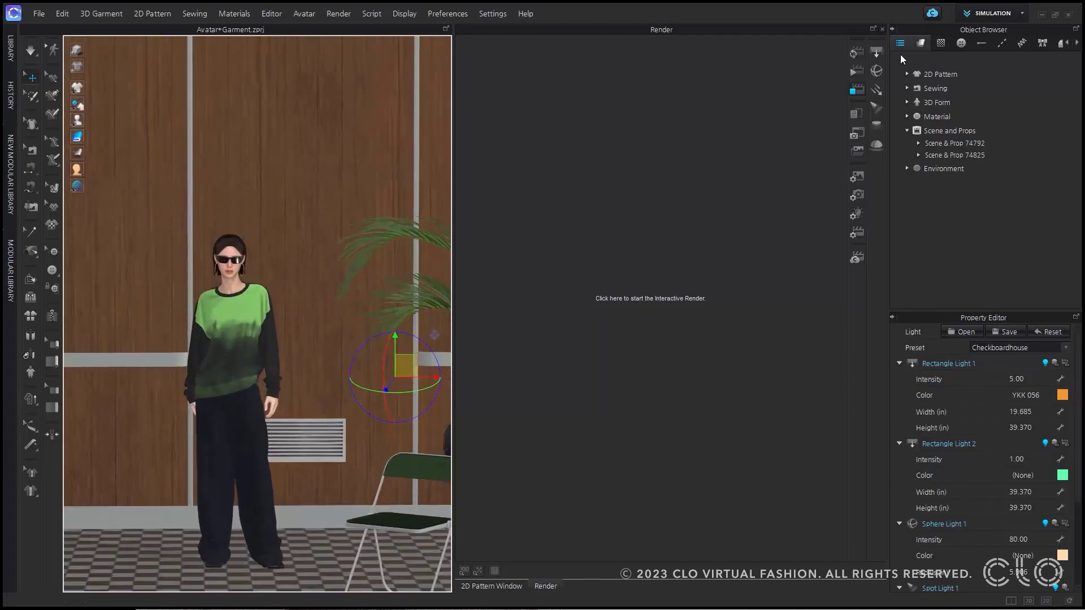
left_click(857, 52)
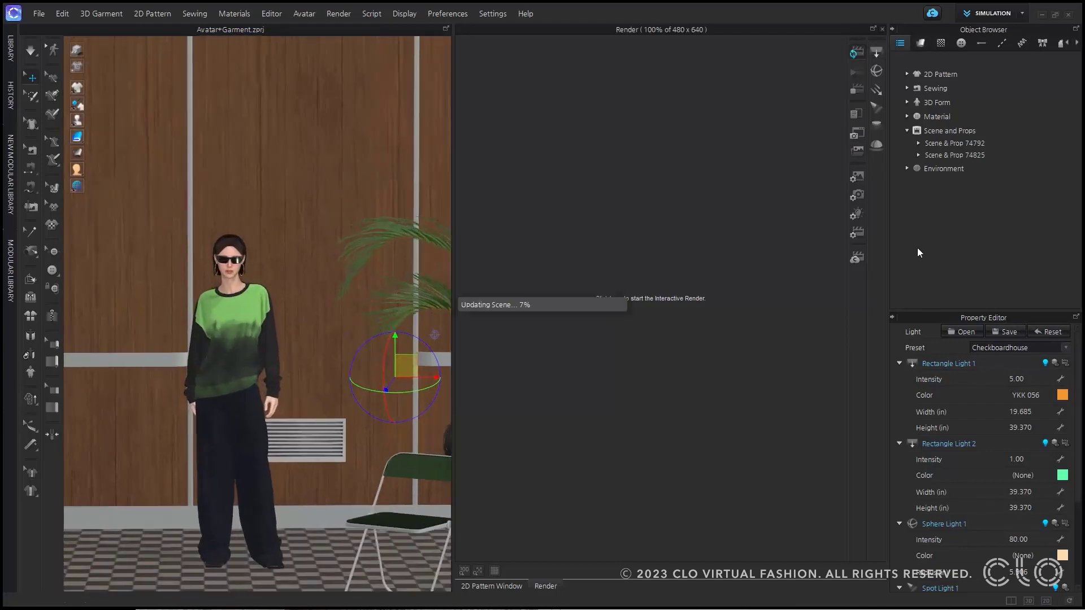